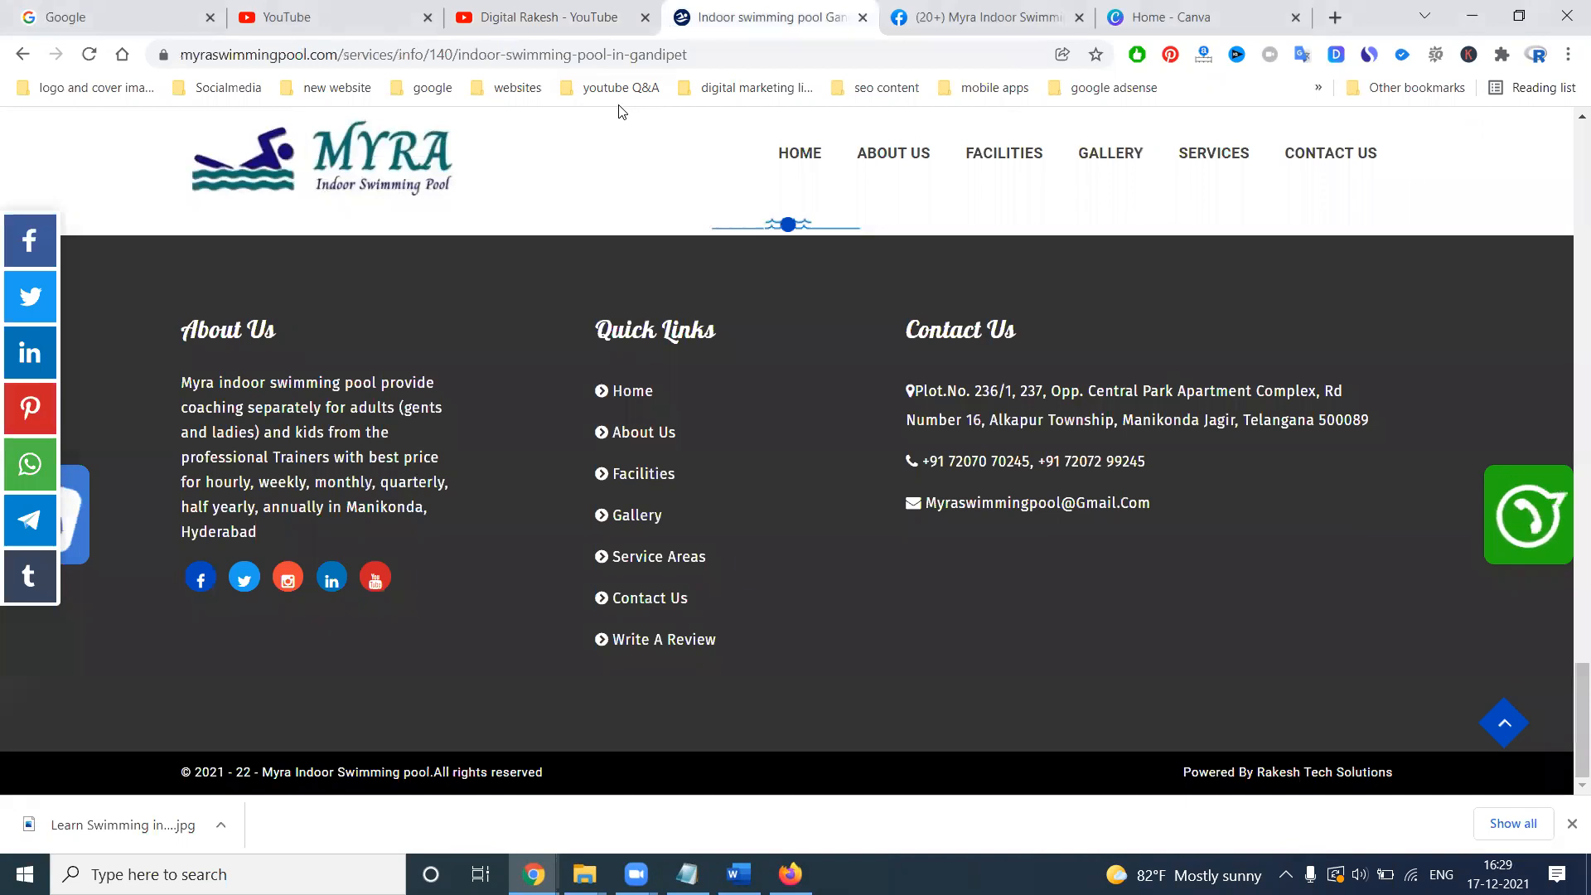
Look over the pool website's Gandipet service page, its home page, and the Digital Rakesh YouTube channel
scroll(625, 116, "up", 10)
scroll(715, 312, "up", 8)
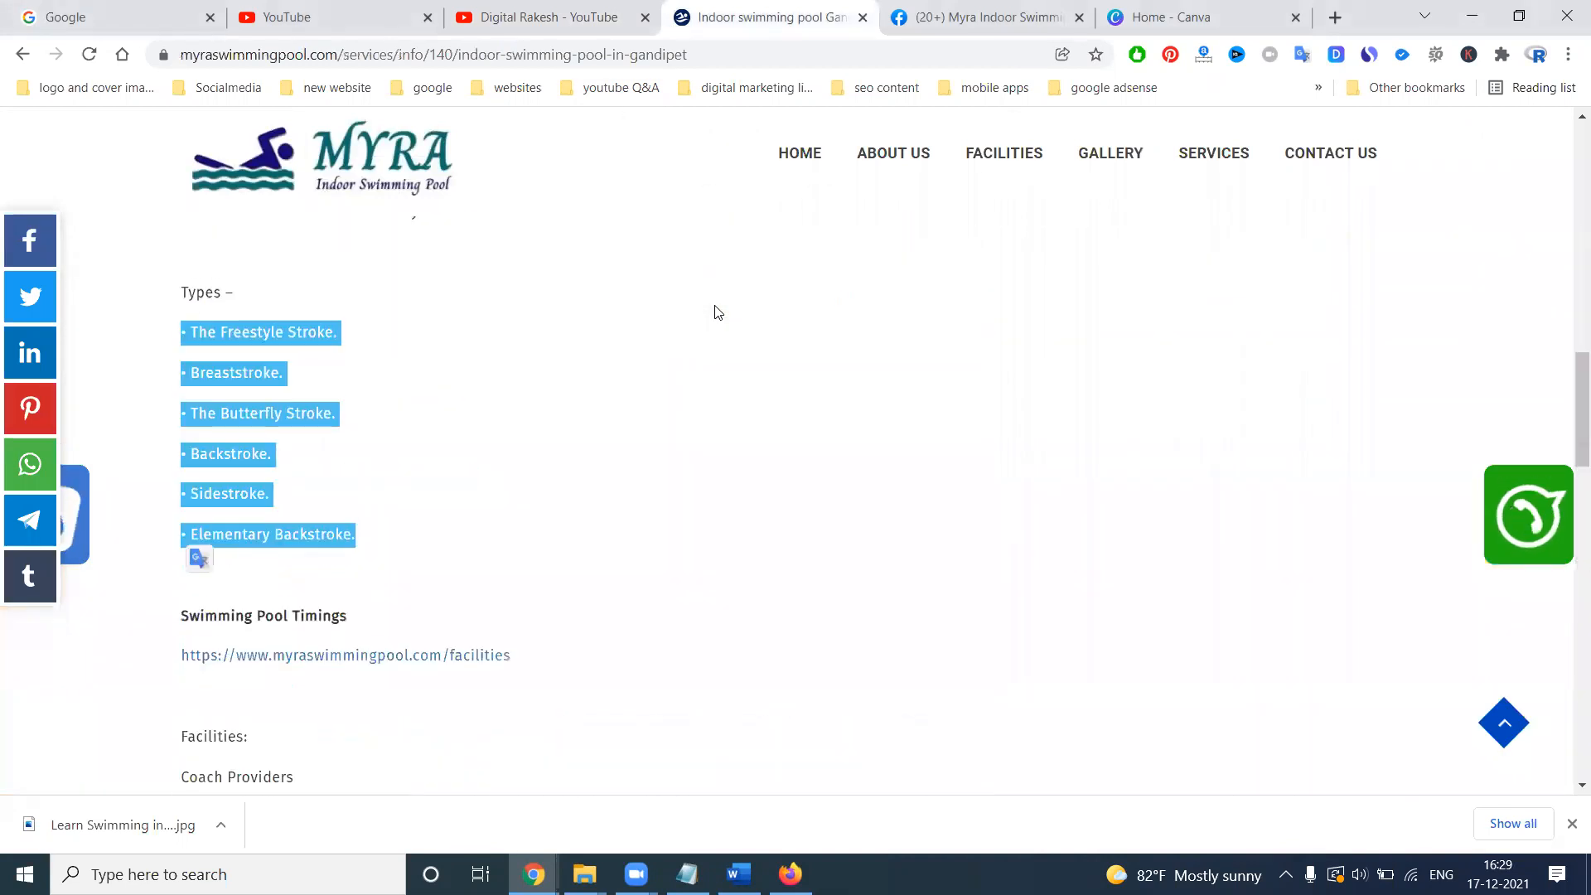
left_click(803, 160)
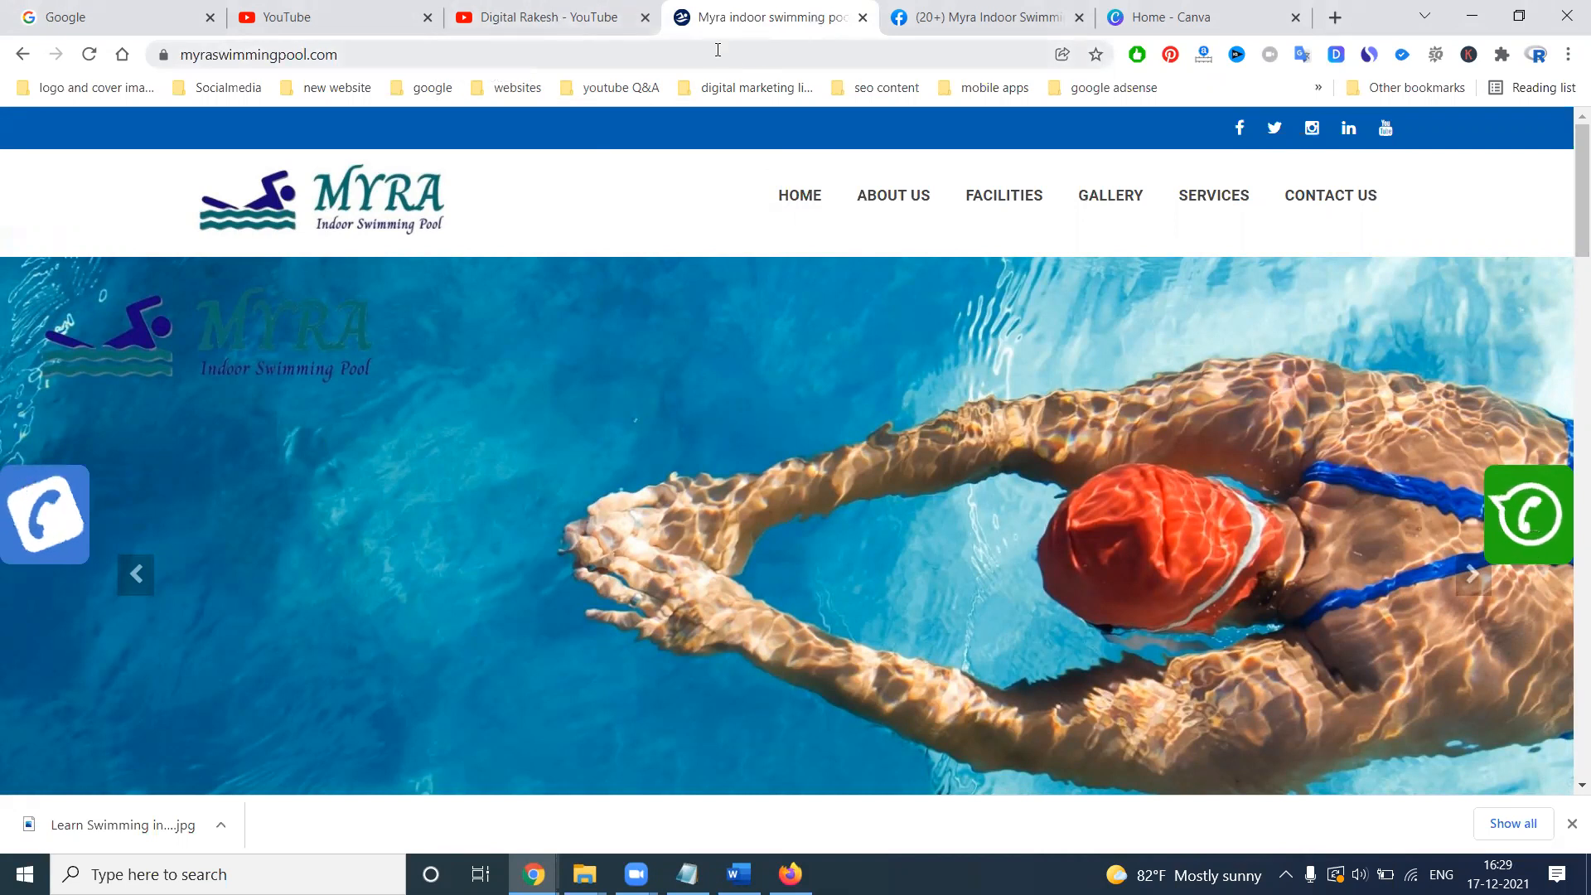
left_click(556, 20)
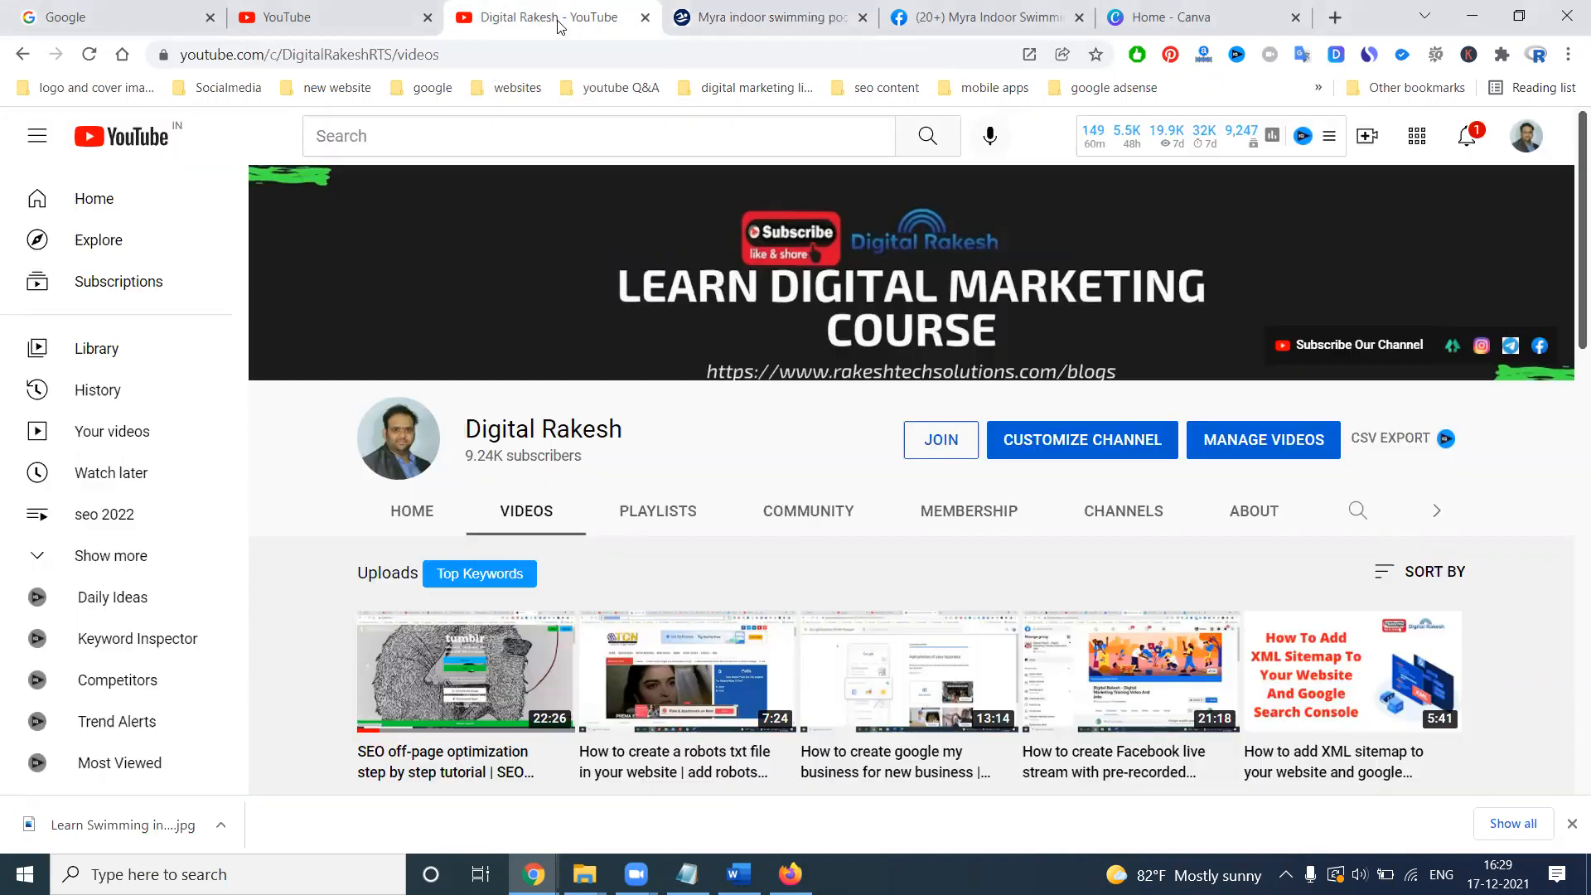
Switch to the Myra Indoor Swimming Pool Facebook page and start a new post in Facebook
left_click(1007, 12)
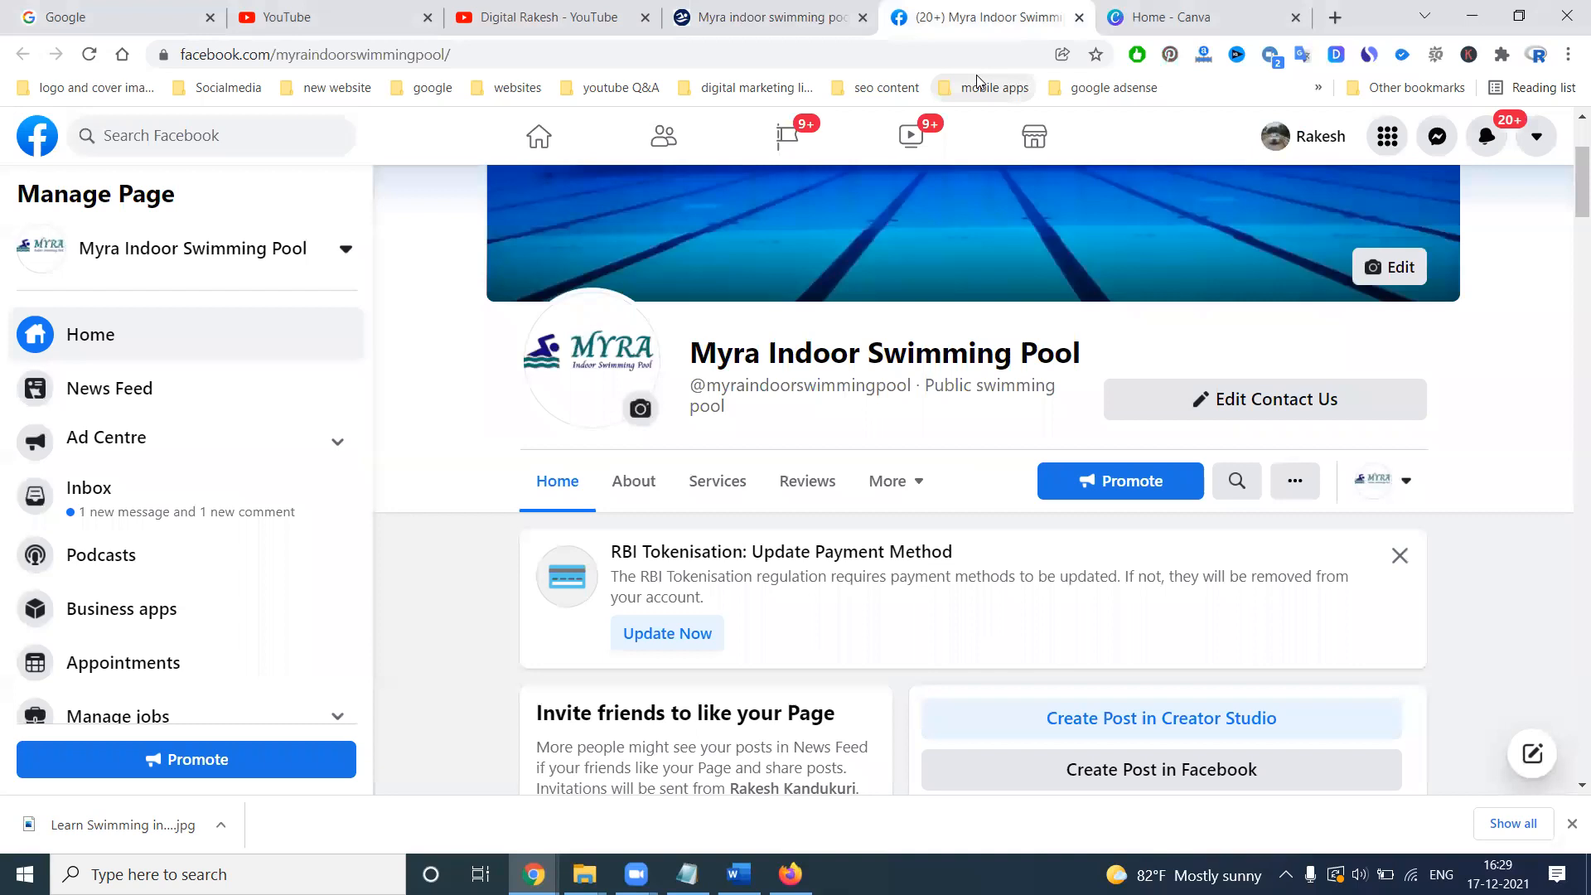
scroll(981, 214, "down", 5)
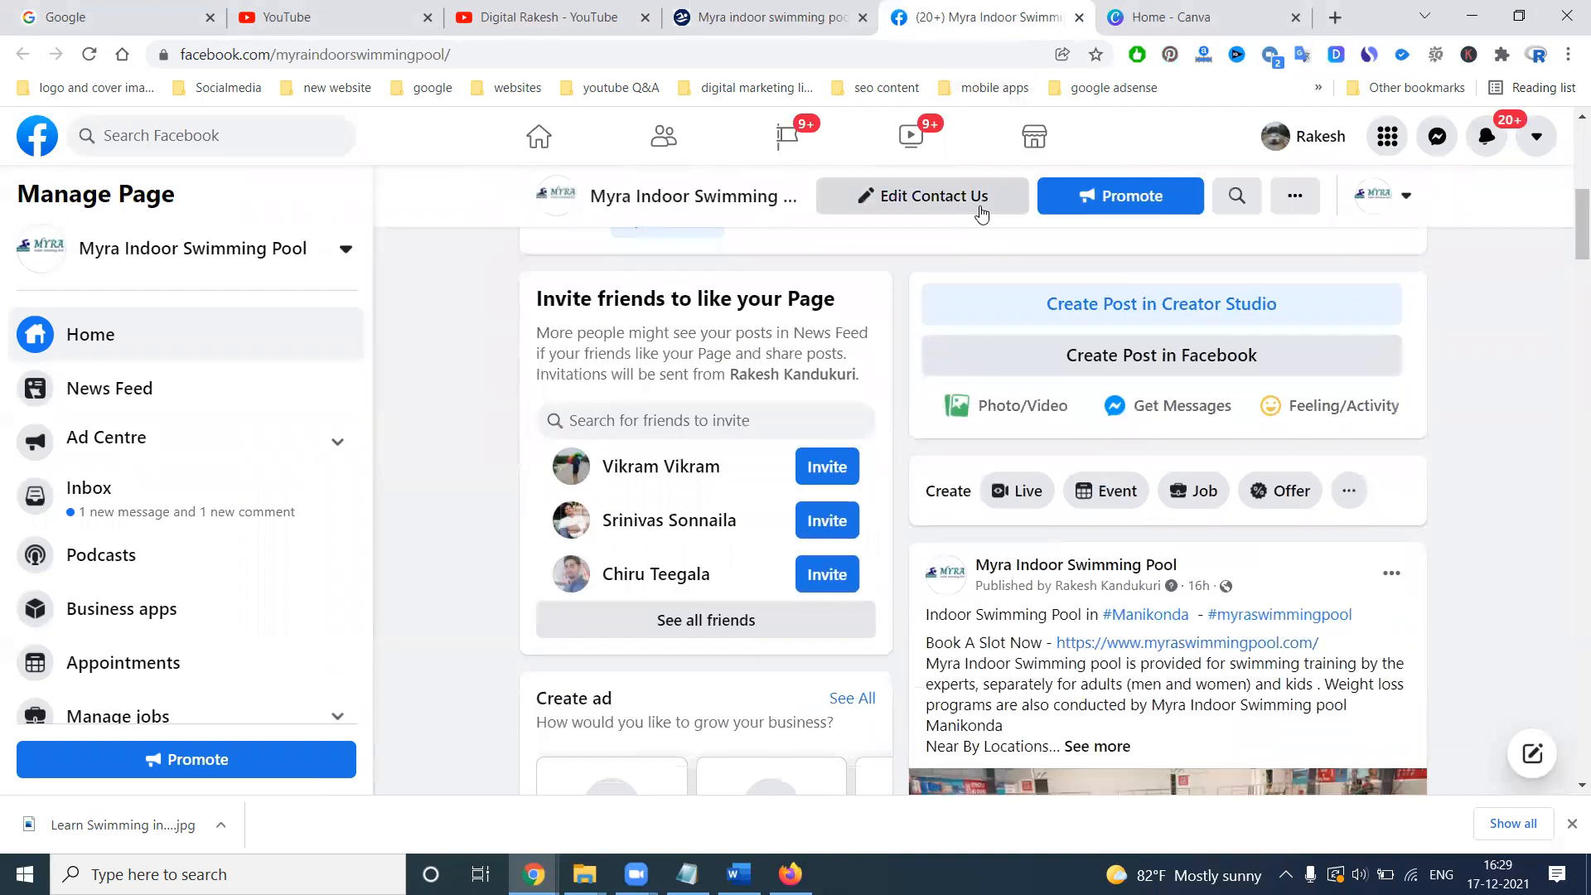
scroll(980, 214, "down", 2)
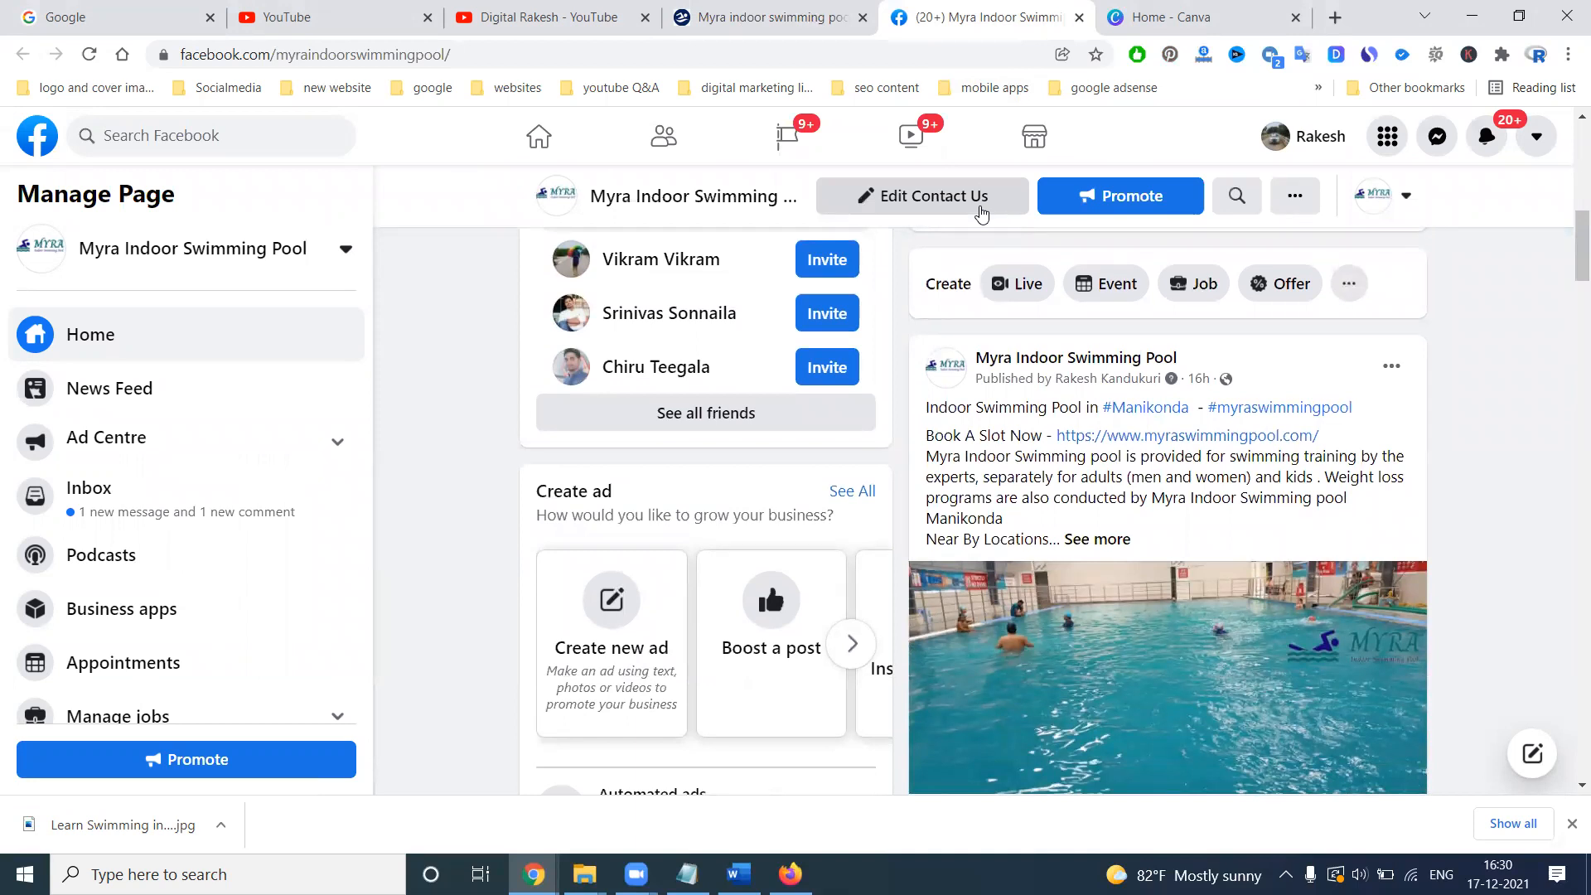
scroll(980, 214, "up", 4)
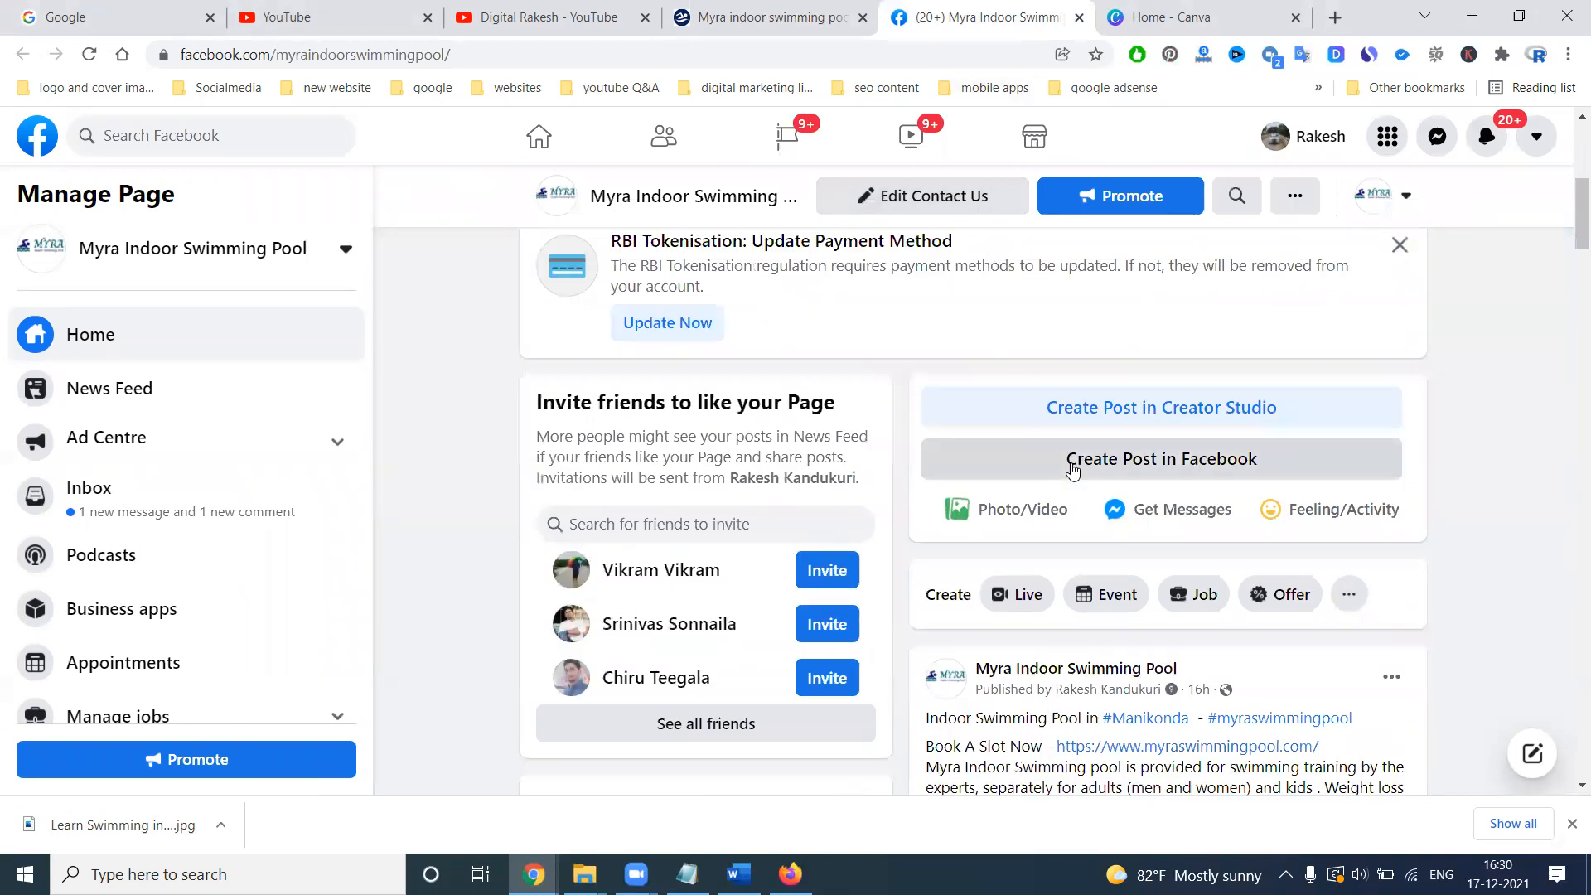
left_click(1073, 468)
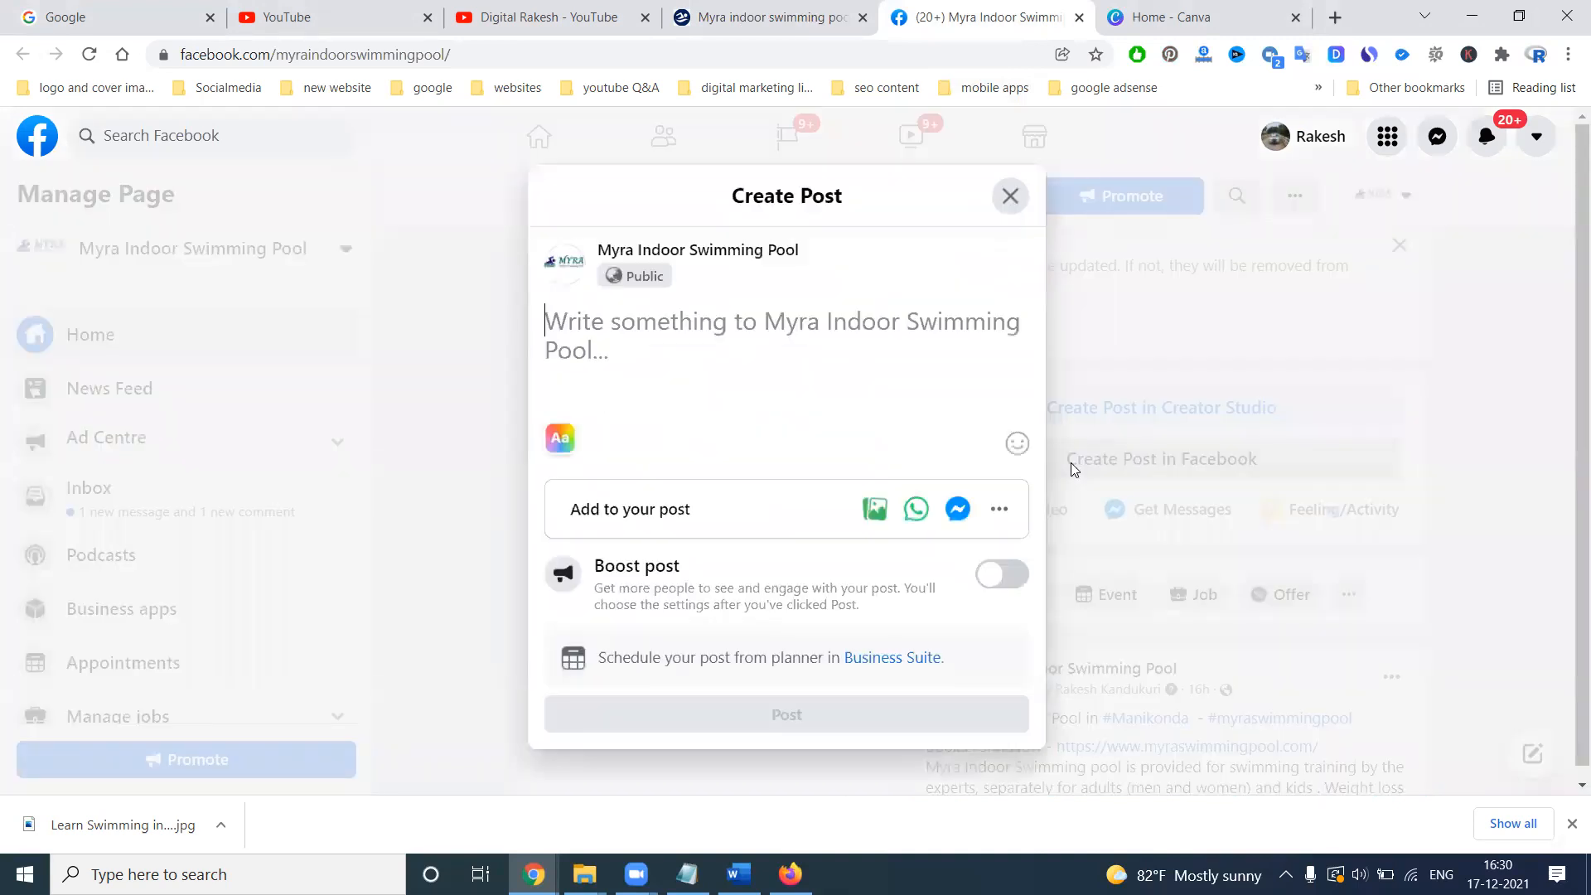
Attach the image "Learn Swimming in 30days" from the Downloads folder to the post
left_click(876, 510)
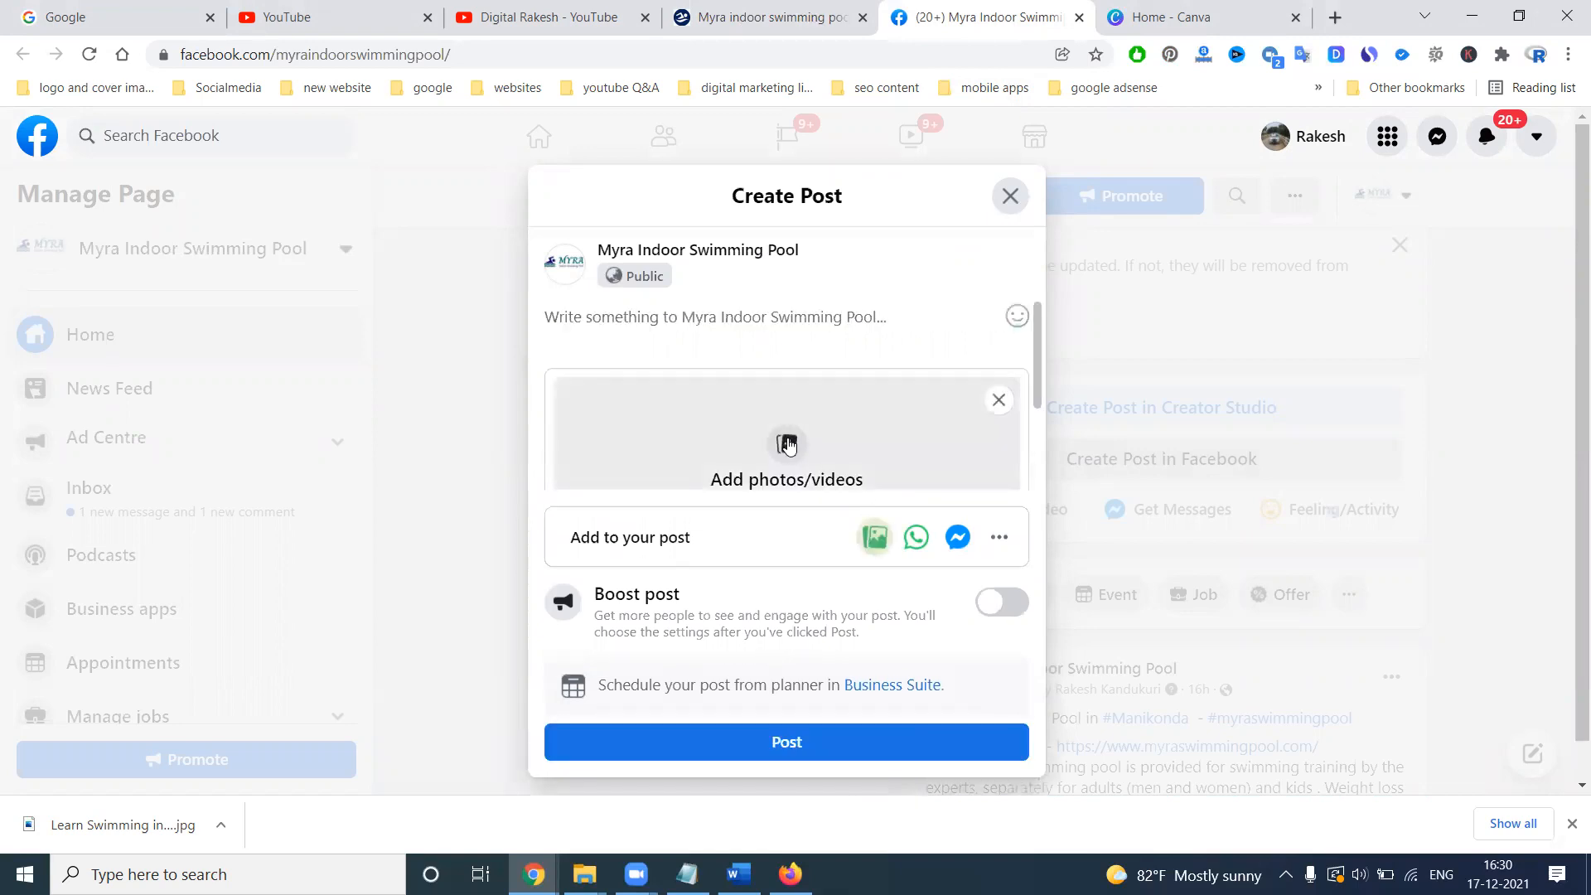
left_click(784, 358)
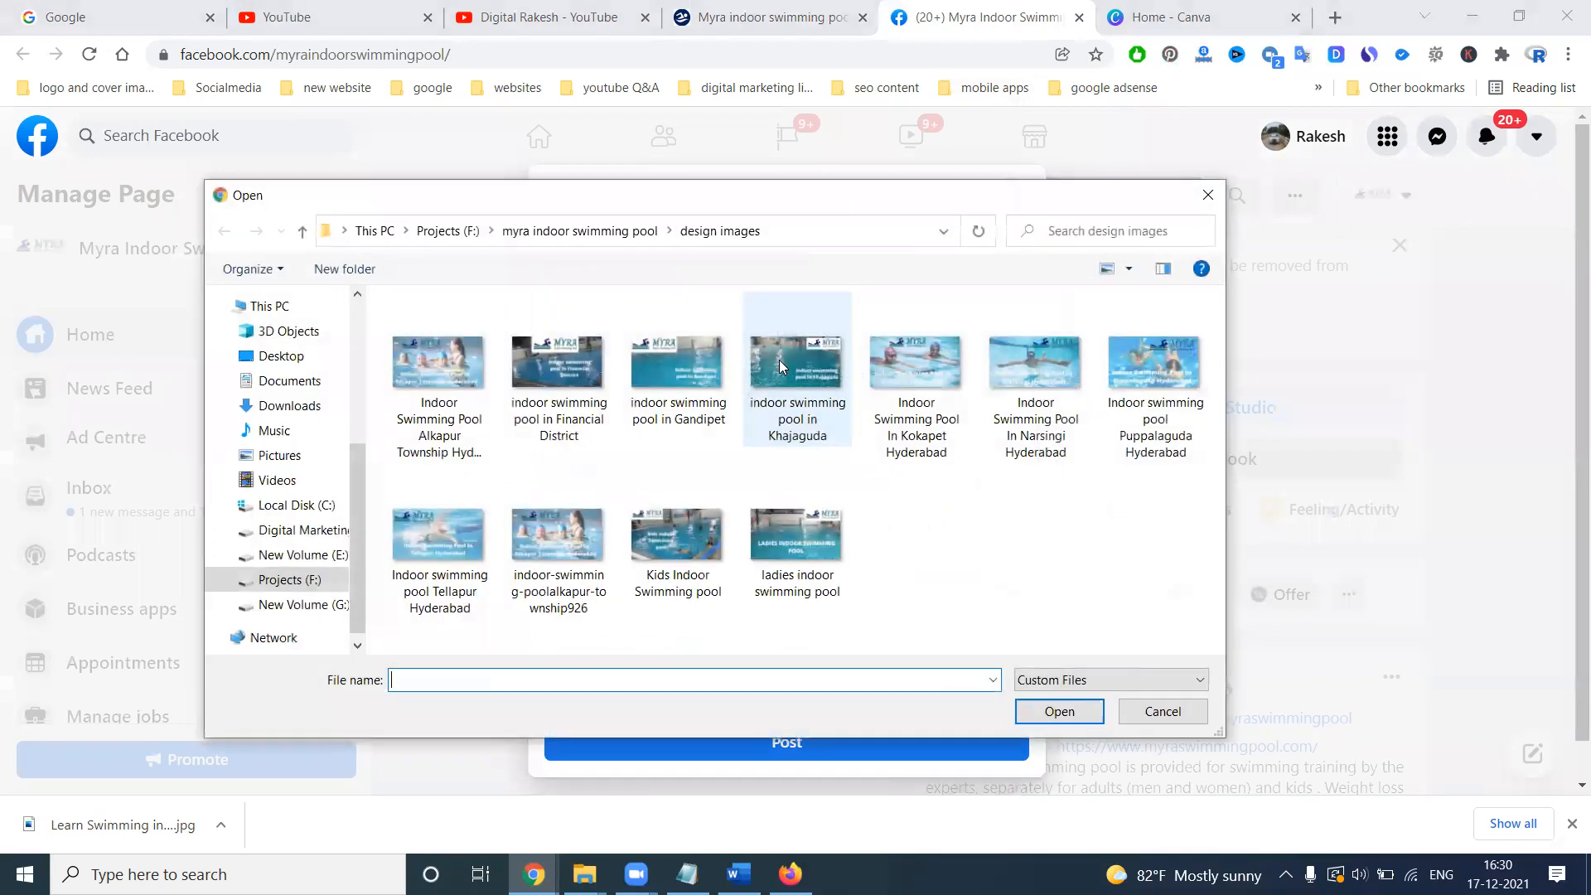
left_click(300, 407)
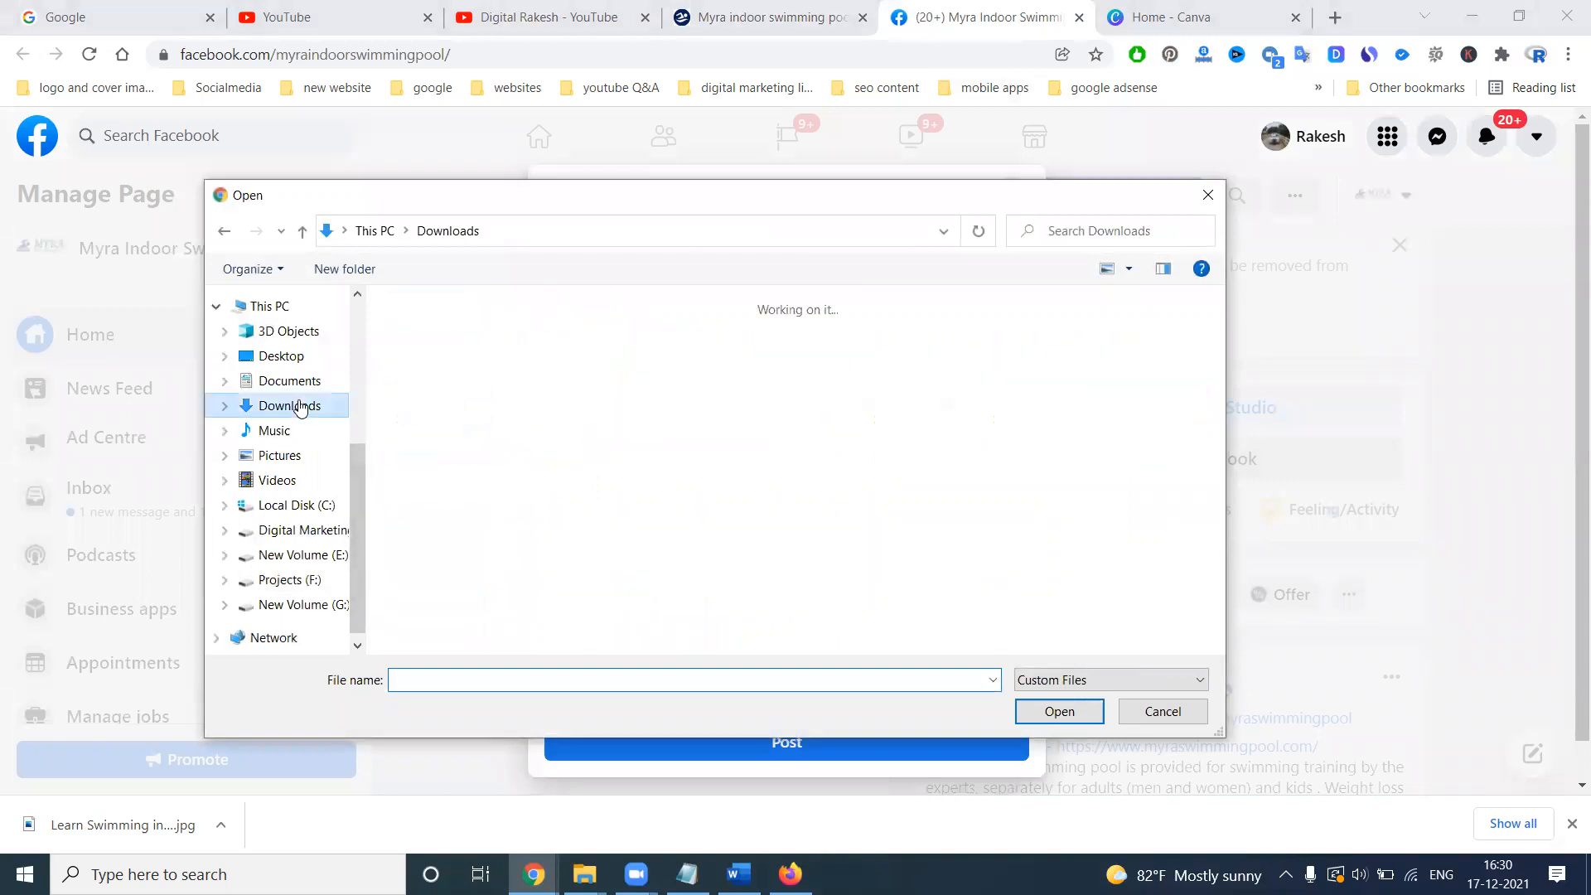
scroll(514, 414, "down", 10)
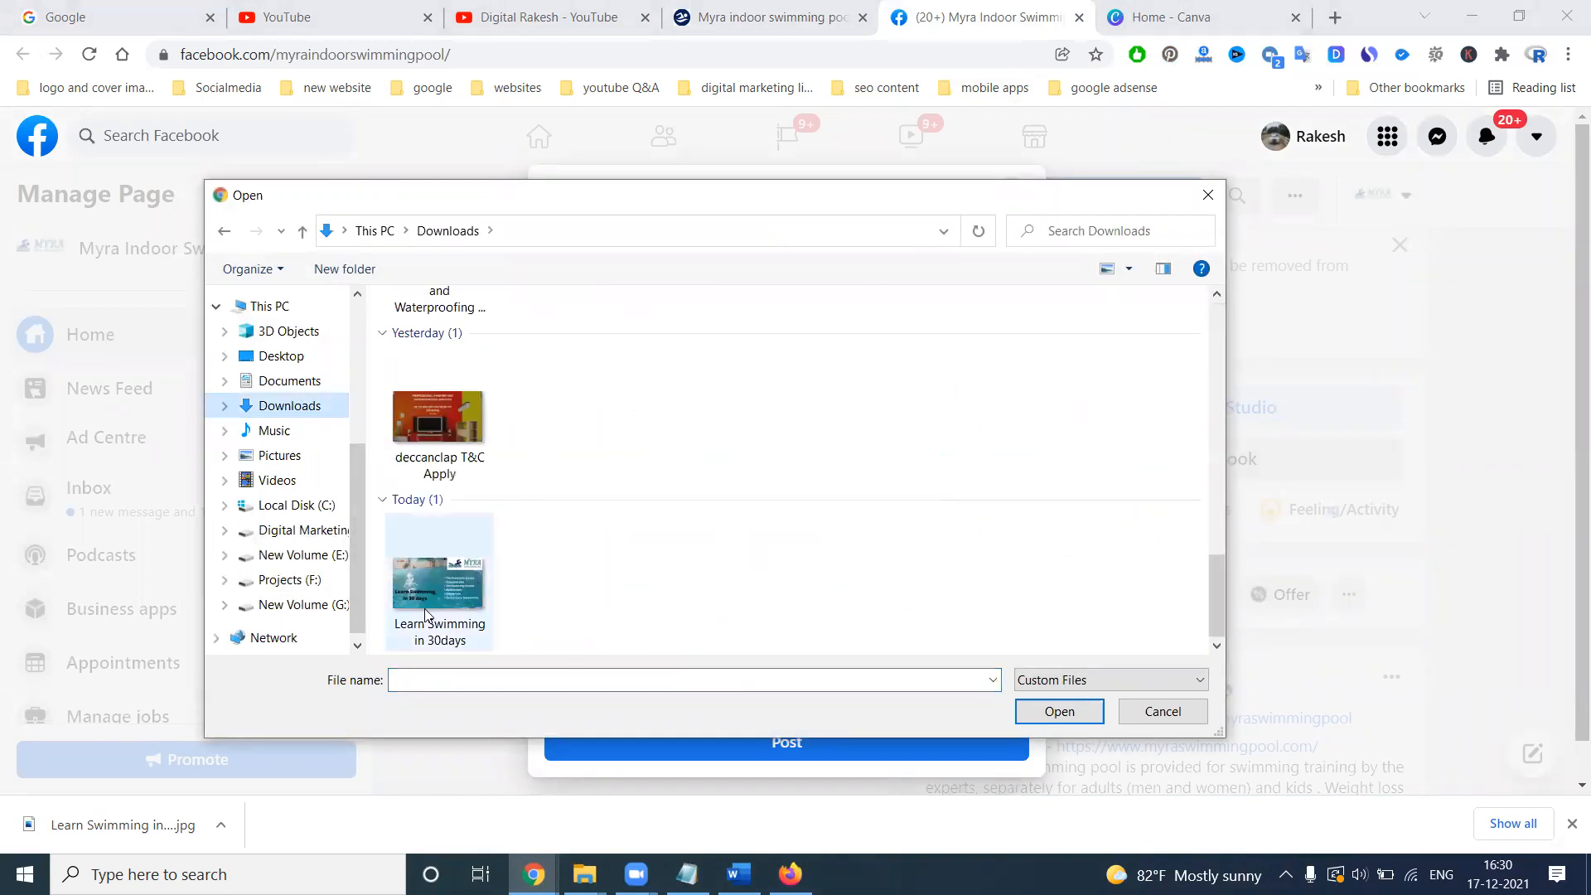
double_click(426, 614)
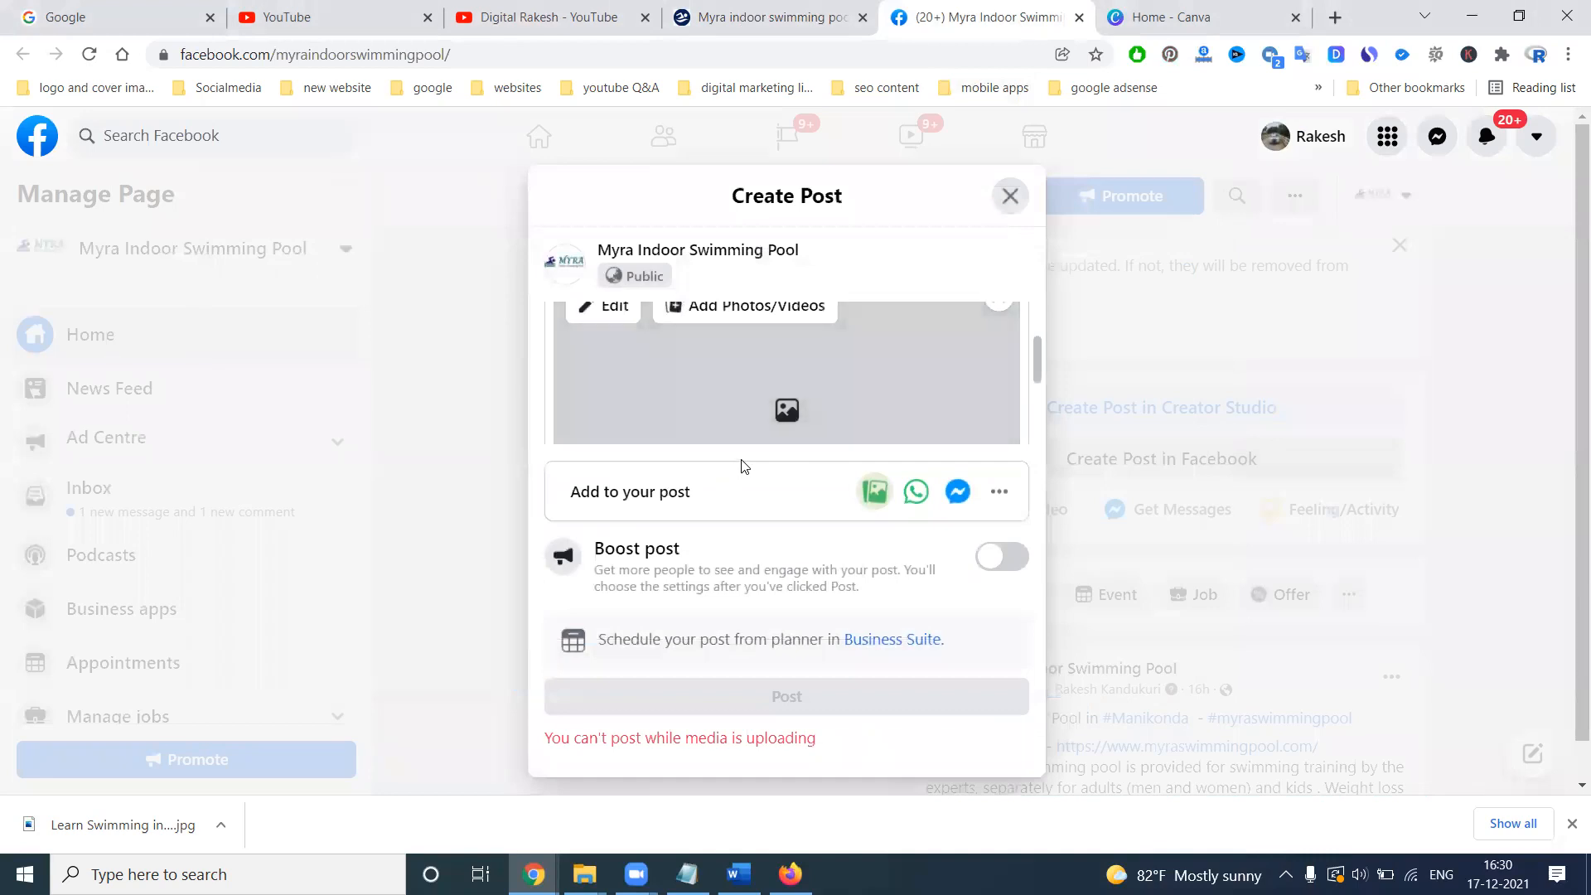
scroll(801, 414, "up", 2)
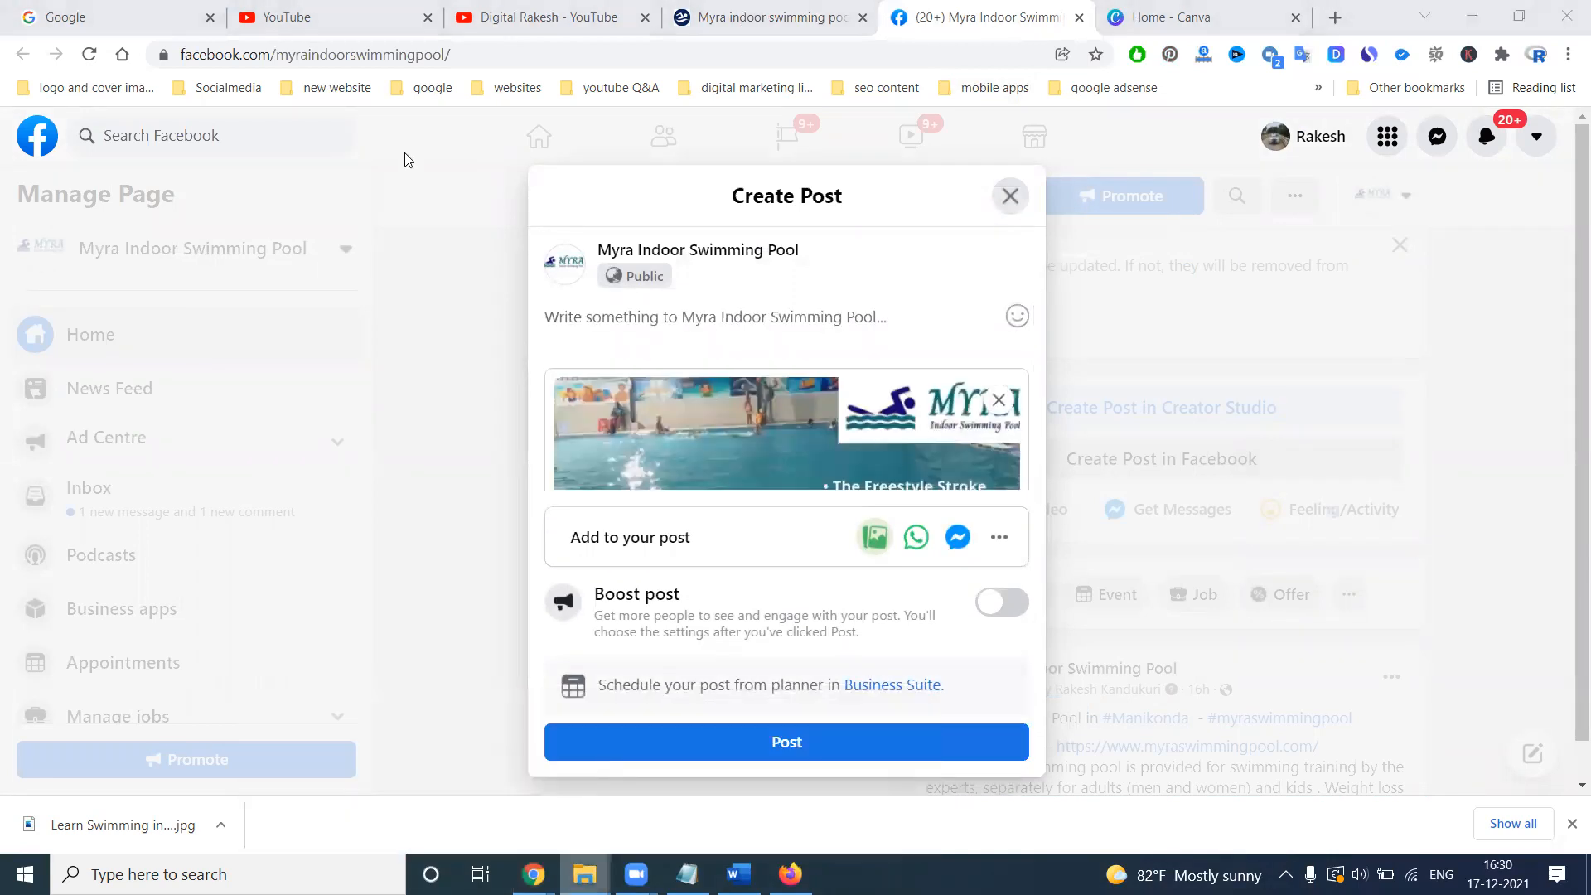
Copy the promotional text with its hashtags from the "smo content" Word document in the myra indoor swimming pool folder, and return to the Facebook post
key("alt+Tab")
left_click(419, 66)
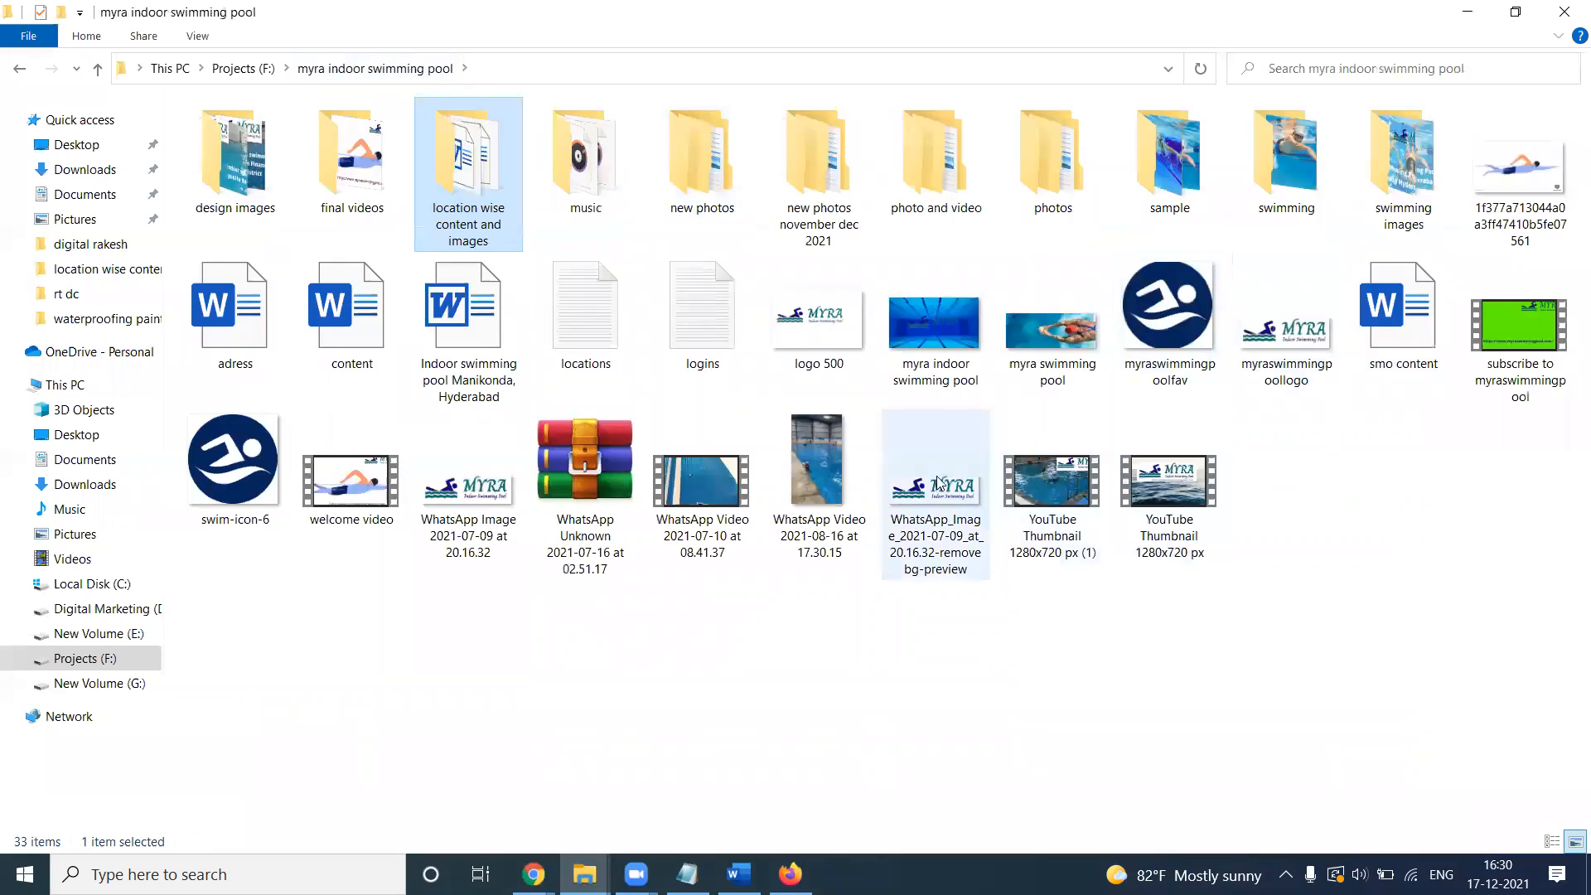
double_click(1401, 340)
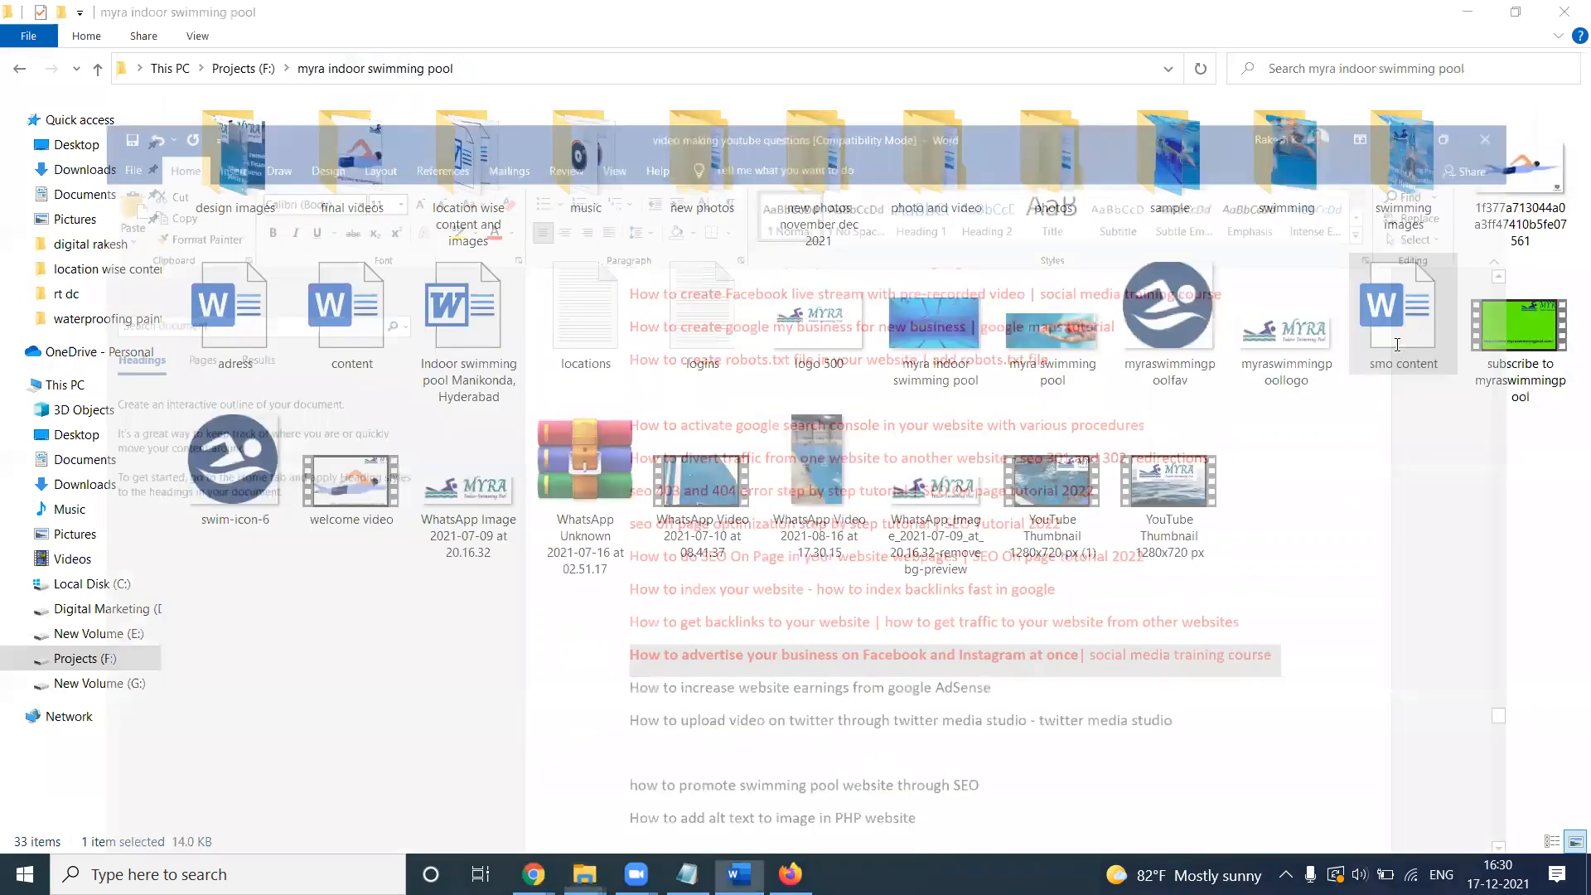
mouse_move(558, 315)
left_mouse_down()
mouse_move(530, 825)
mouse_move(663, 369)
left_mouse_up()
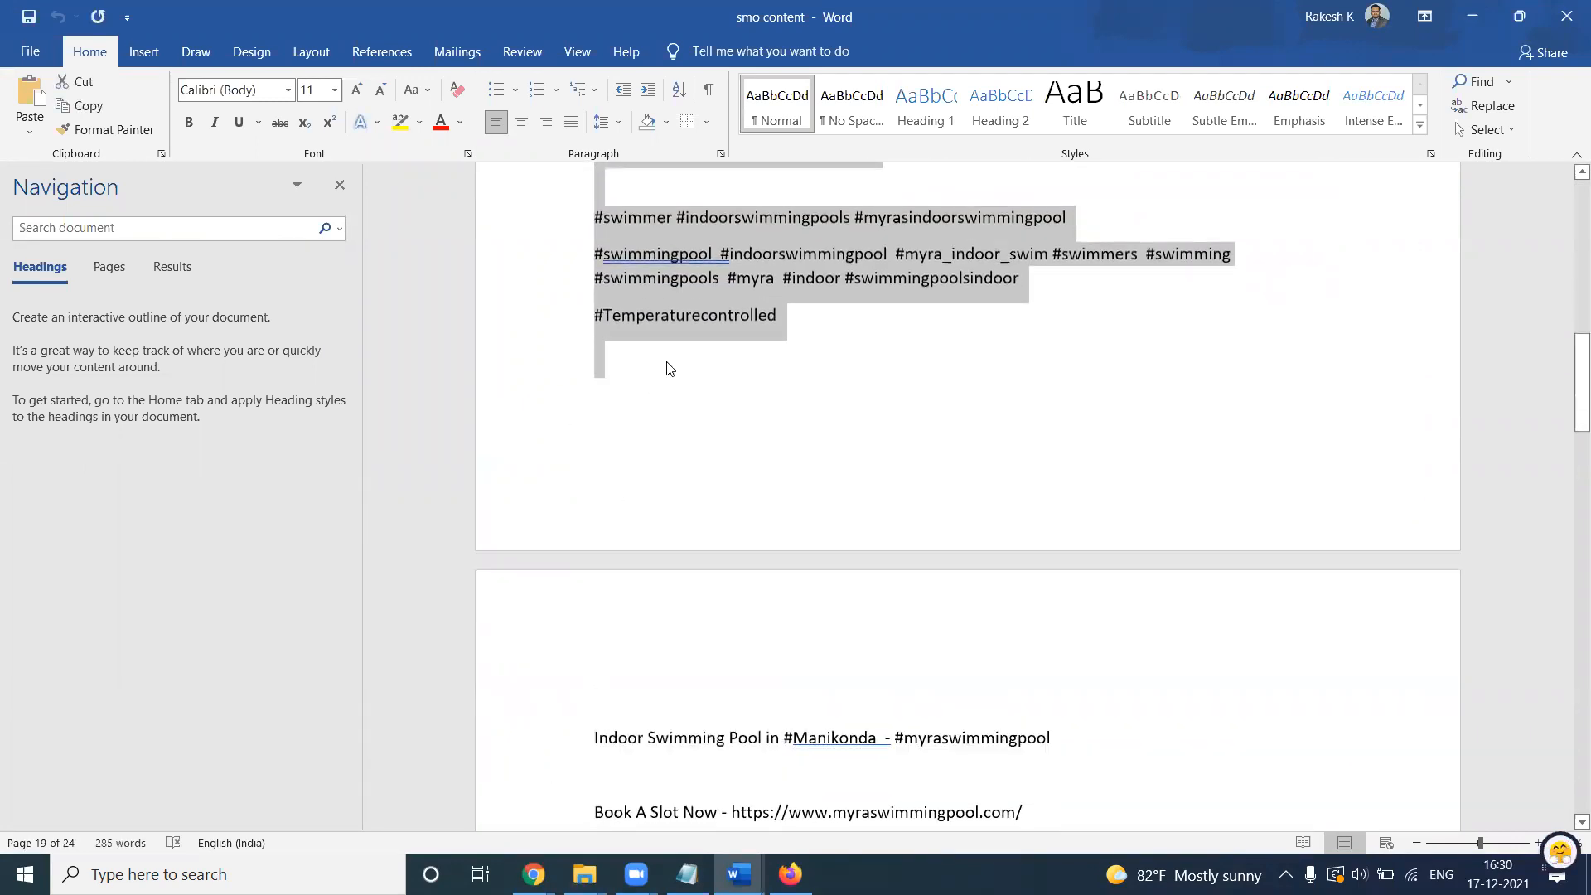
left_click(1567, 16)
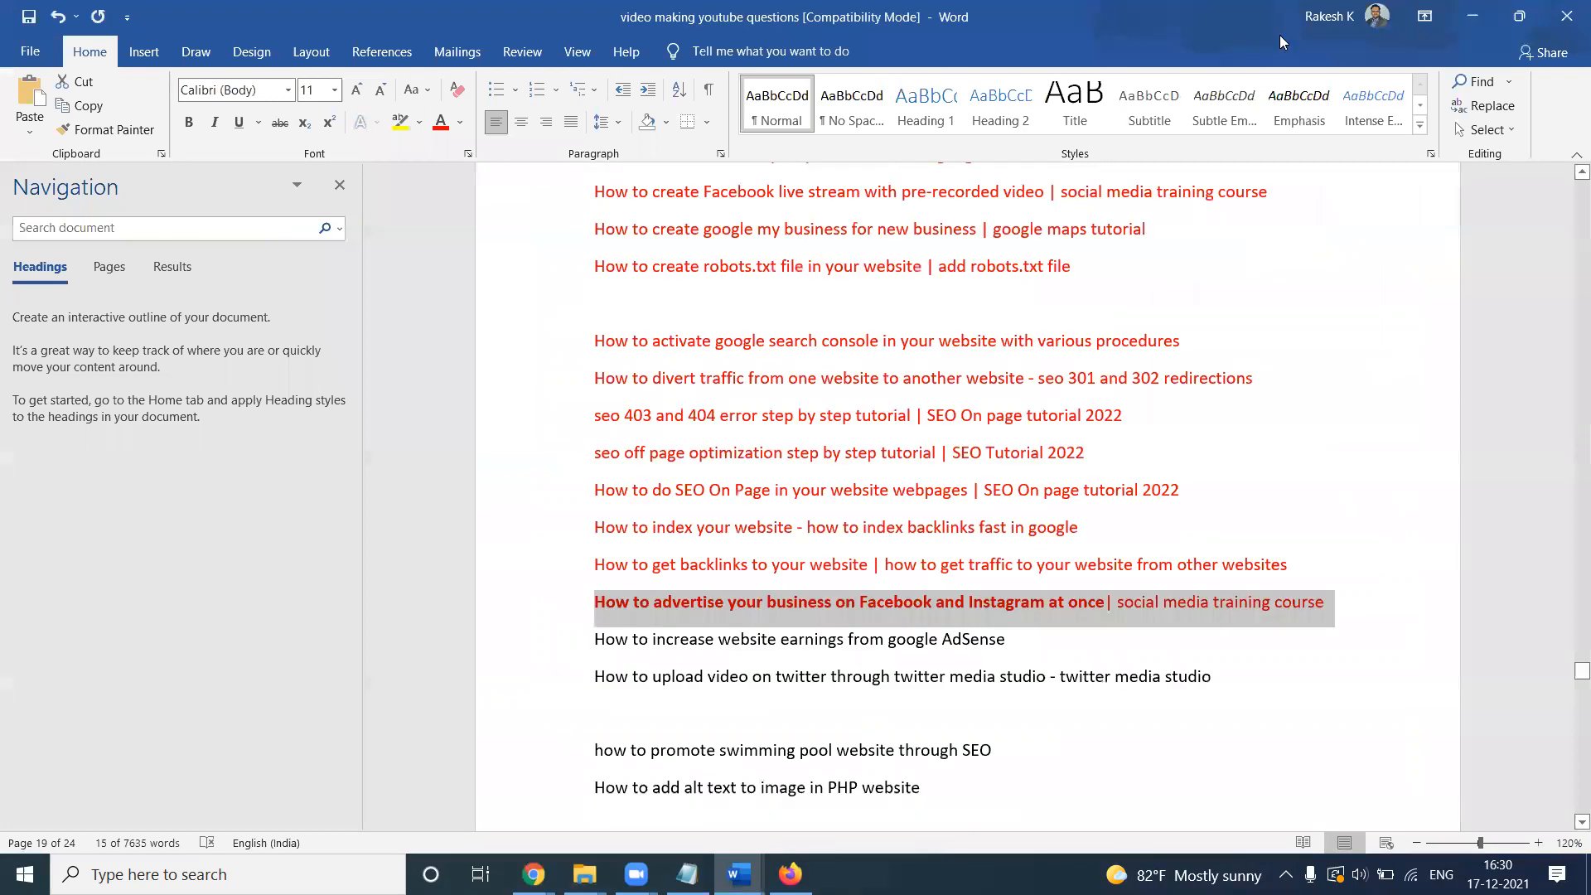
left_click(1472, 16)
left_click(1471, 17)
left_click(1468, 12)
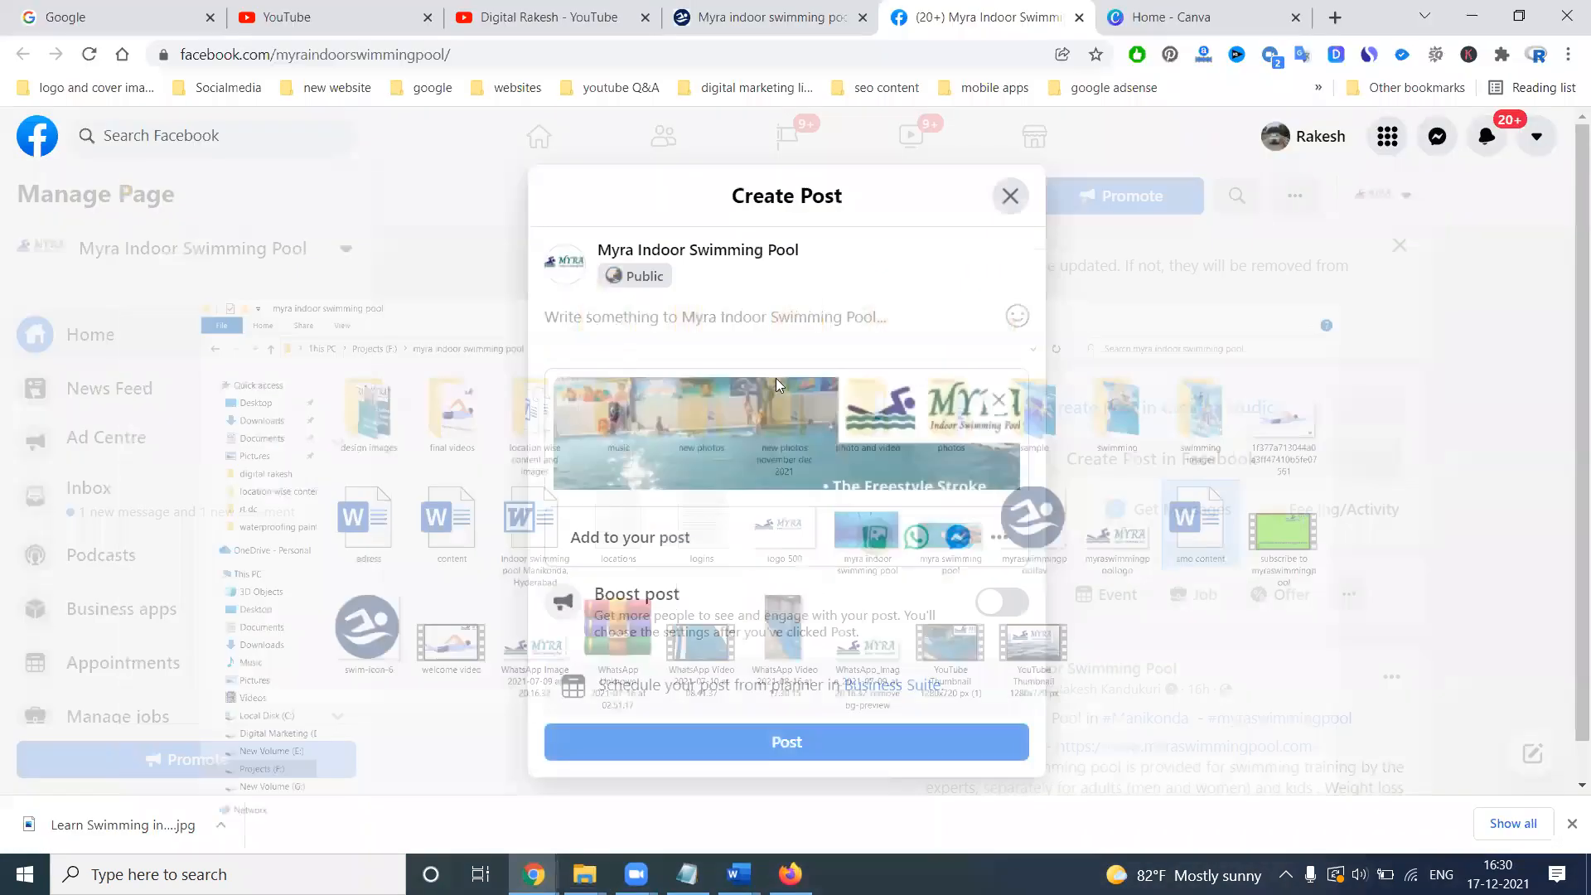
Paste the copied swimming pool description and hashtags as the post's text and review it from the beginning
left_click(770, 313)
key("ctrl+v")
scroll(788, 414, "up", 6)
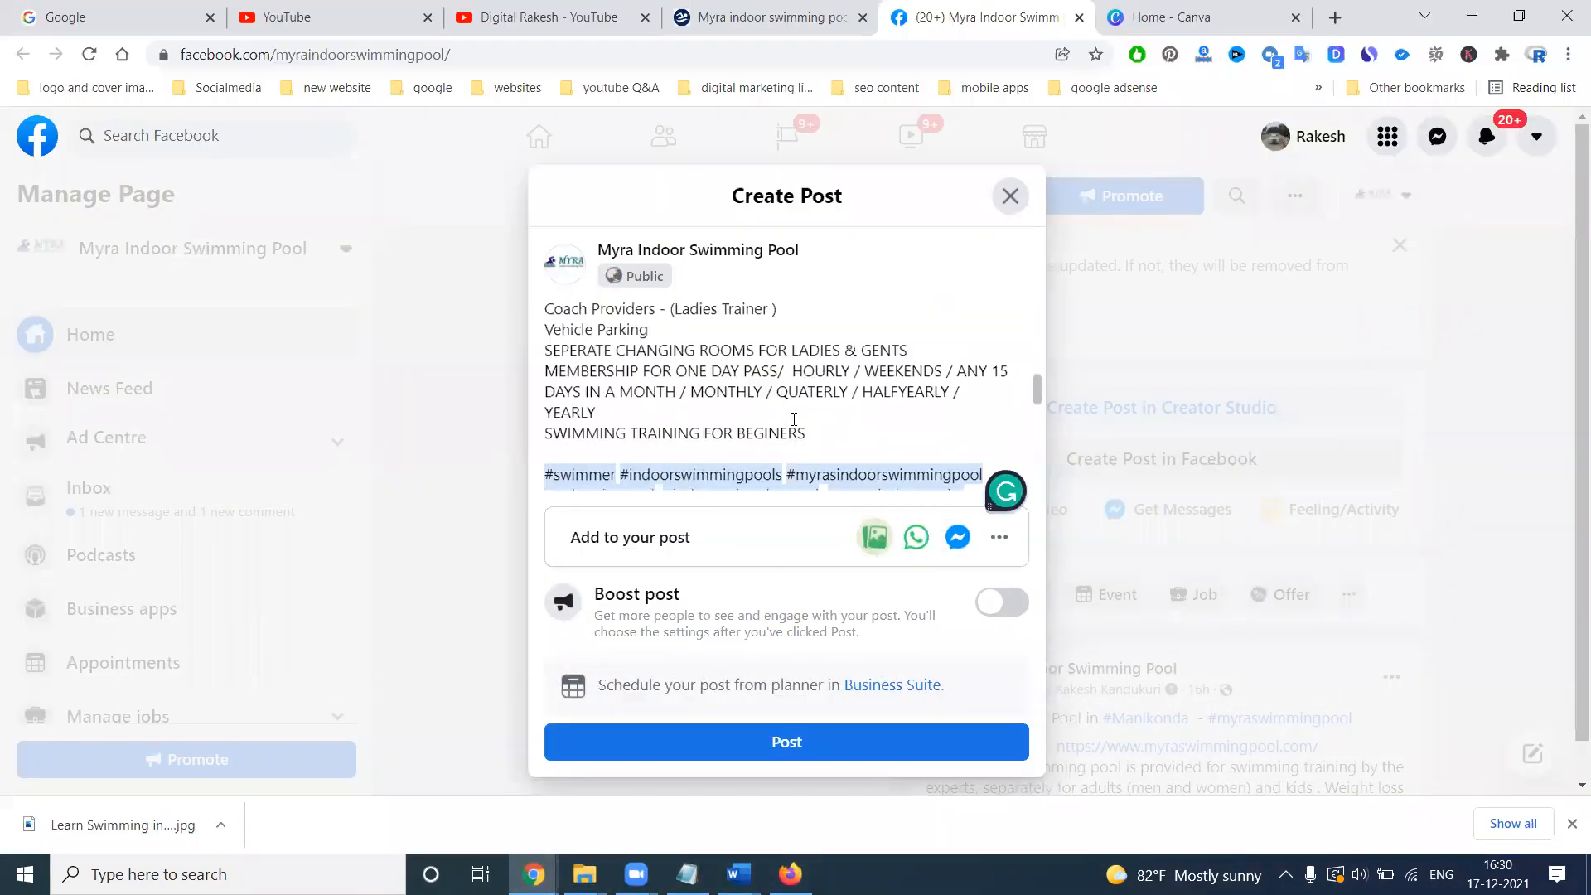
scroll(795, 420, "down", 1)
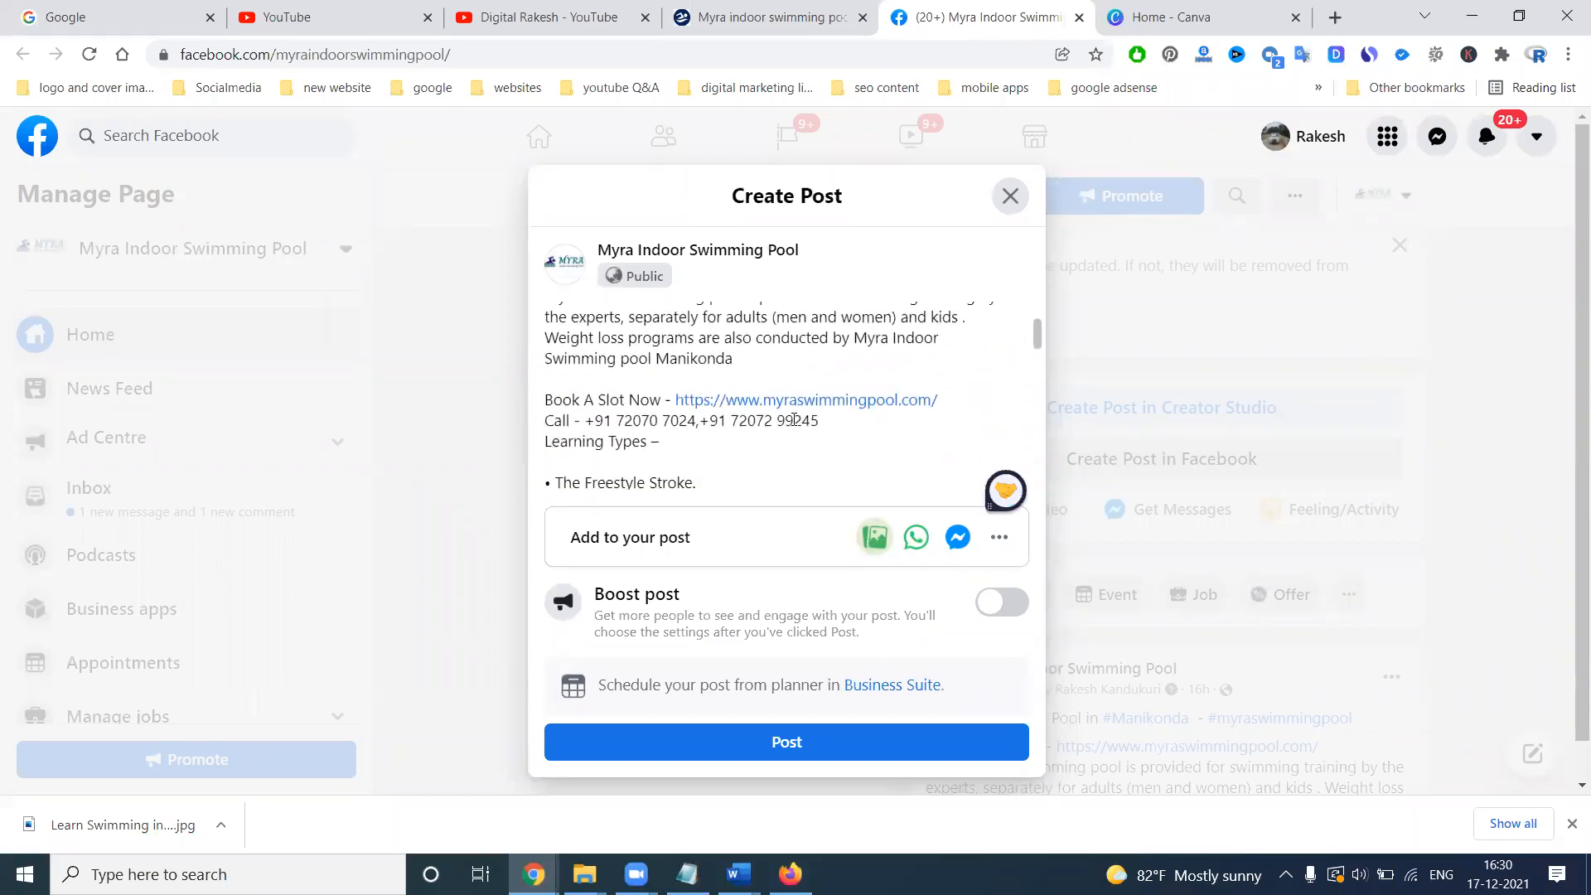
scroll(794, 420, "up", 3)
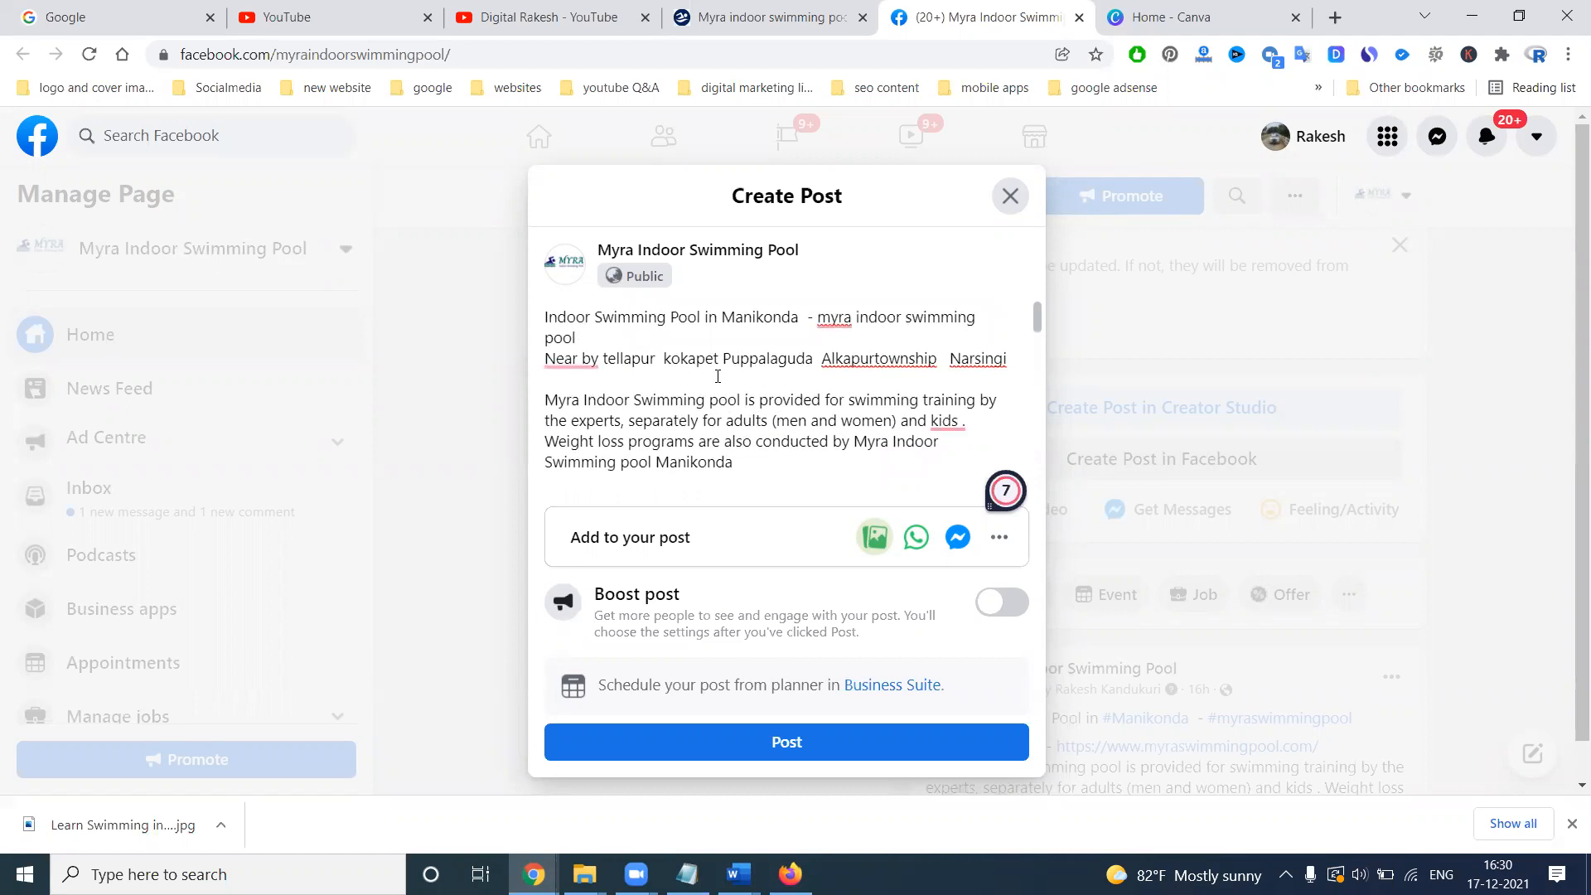
Copy Khajaguda, Gandipet and Financial District from the Notepad locations list and paste them below the post's "Near by" line
left_click(687, 875)
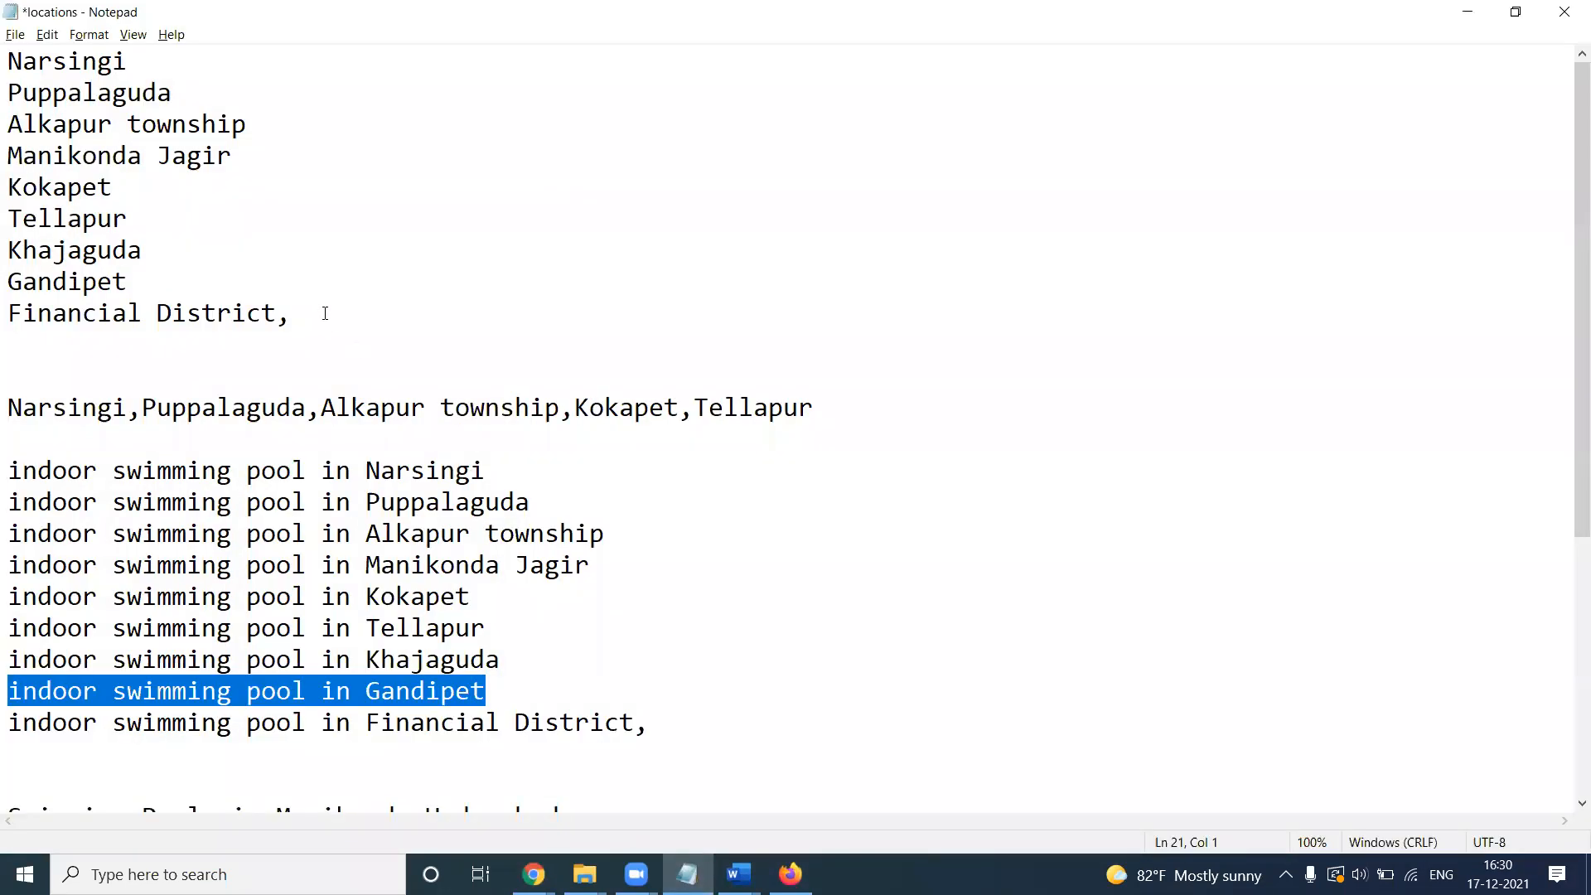
left_click_drag(366, 310, 9, 244)
key("alt+Tab")
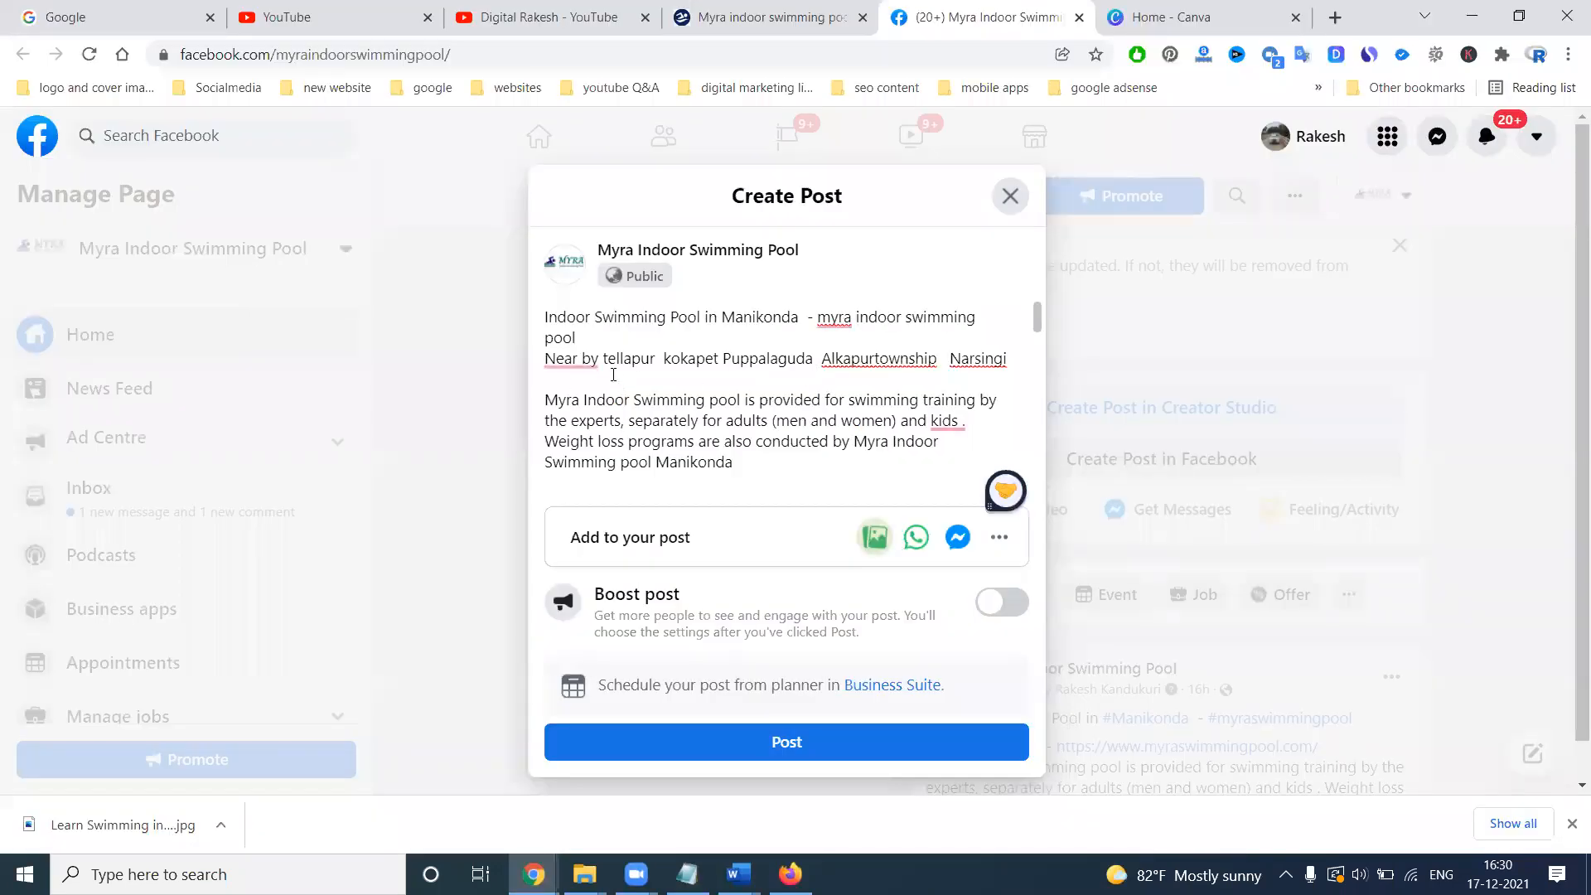
type("Khajaguda Gandipet Financial District,")
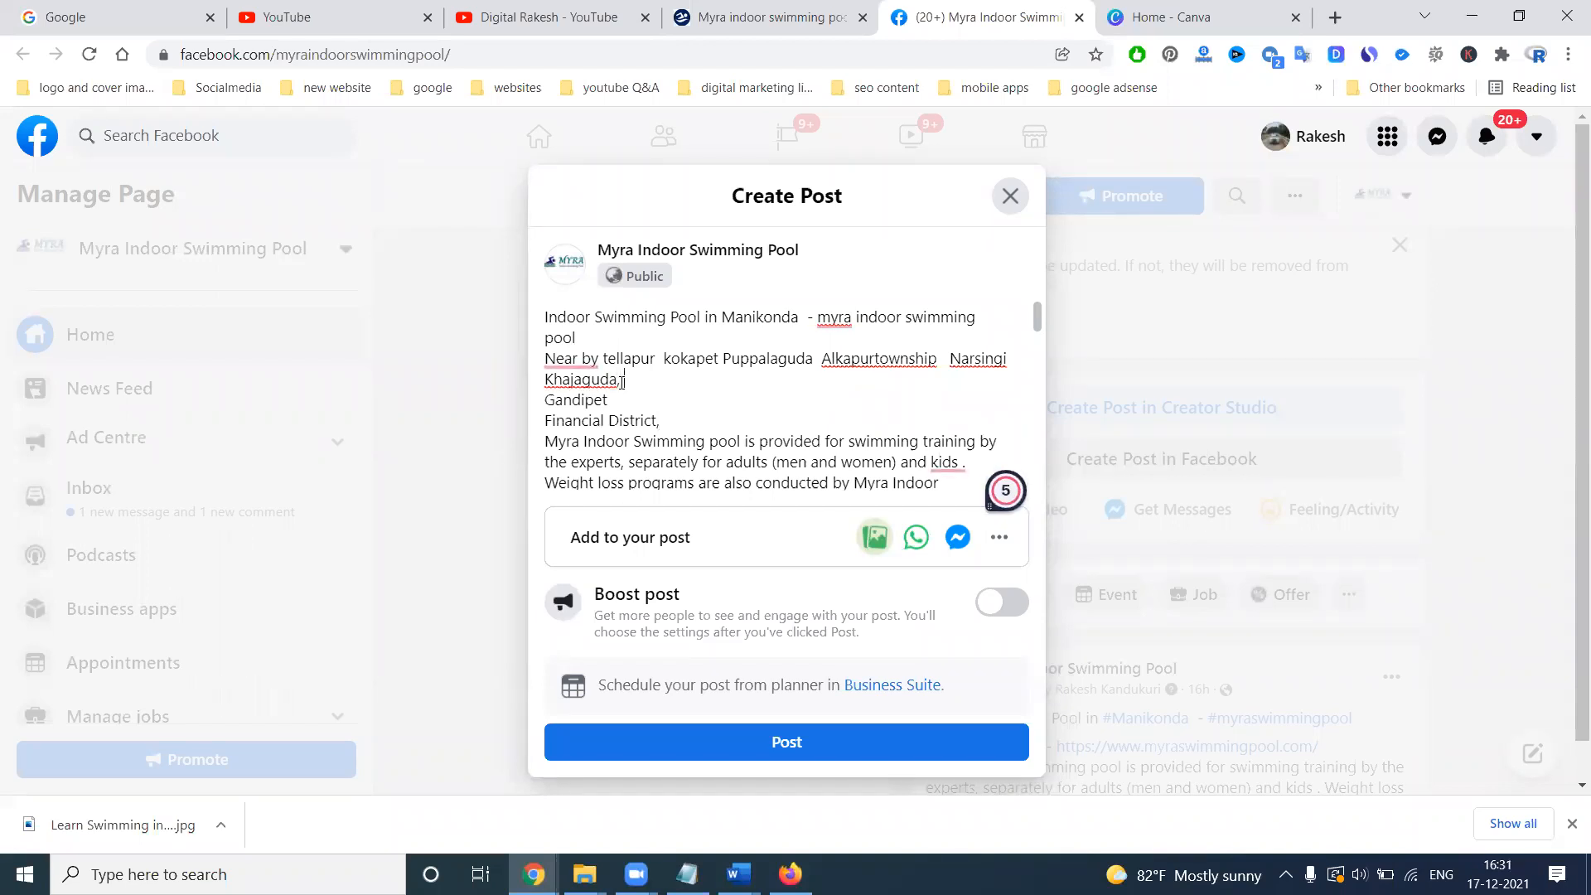
Join Khajaguda, Gandipet and Financial District into one comma-separated line in the post text
left_click(622, 380)
key("Delete")
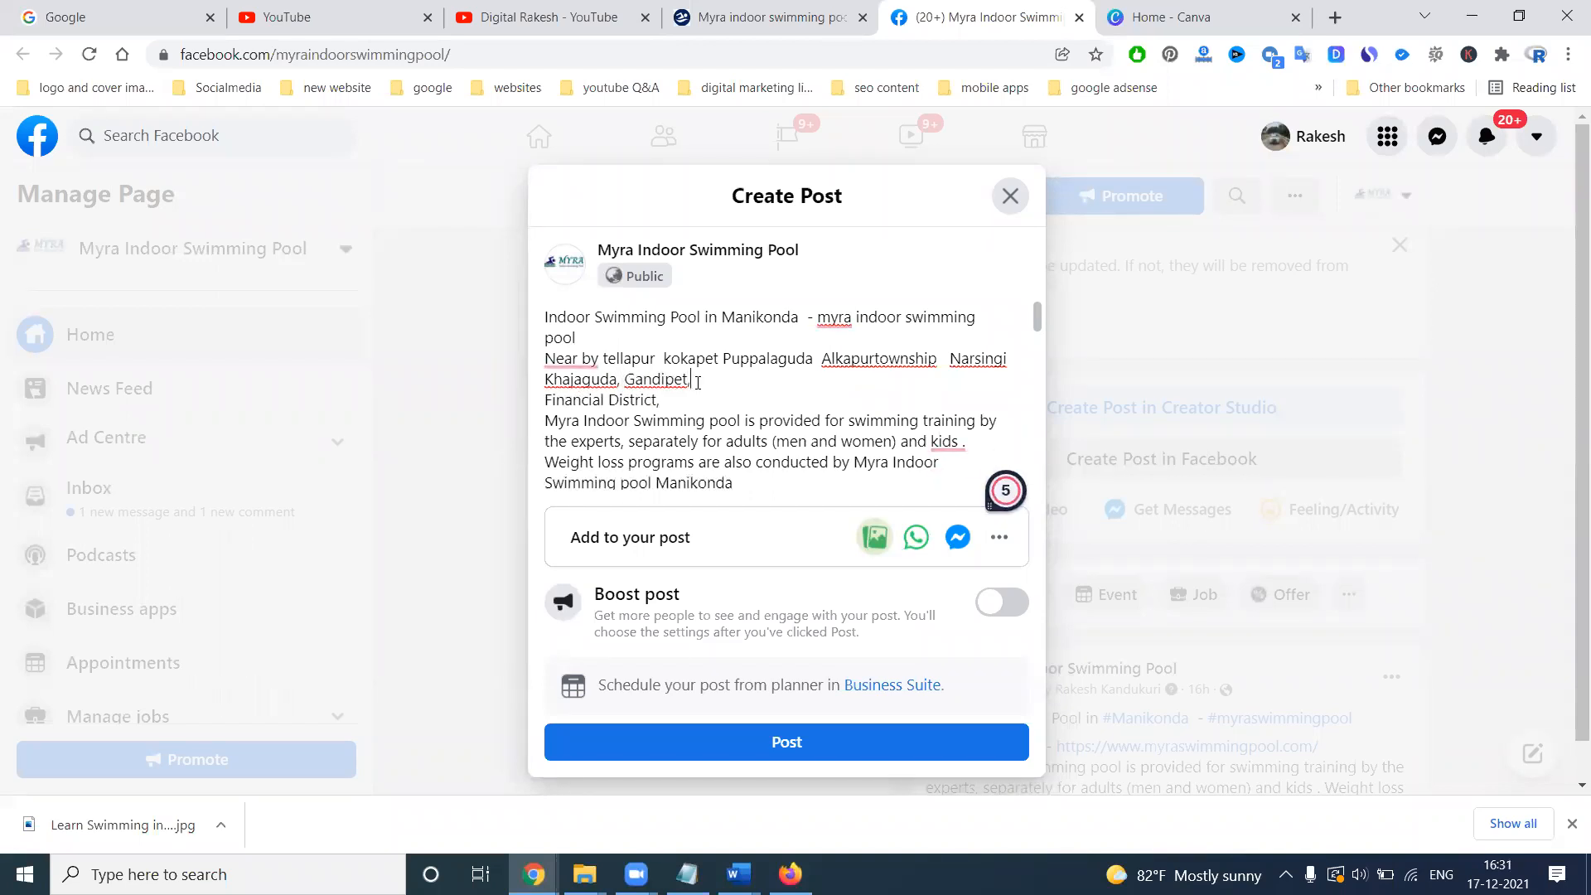
left_click(697, 382)
key("Delete")
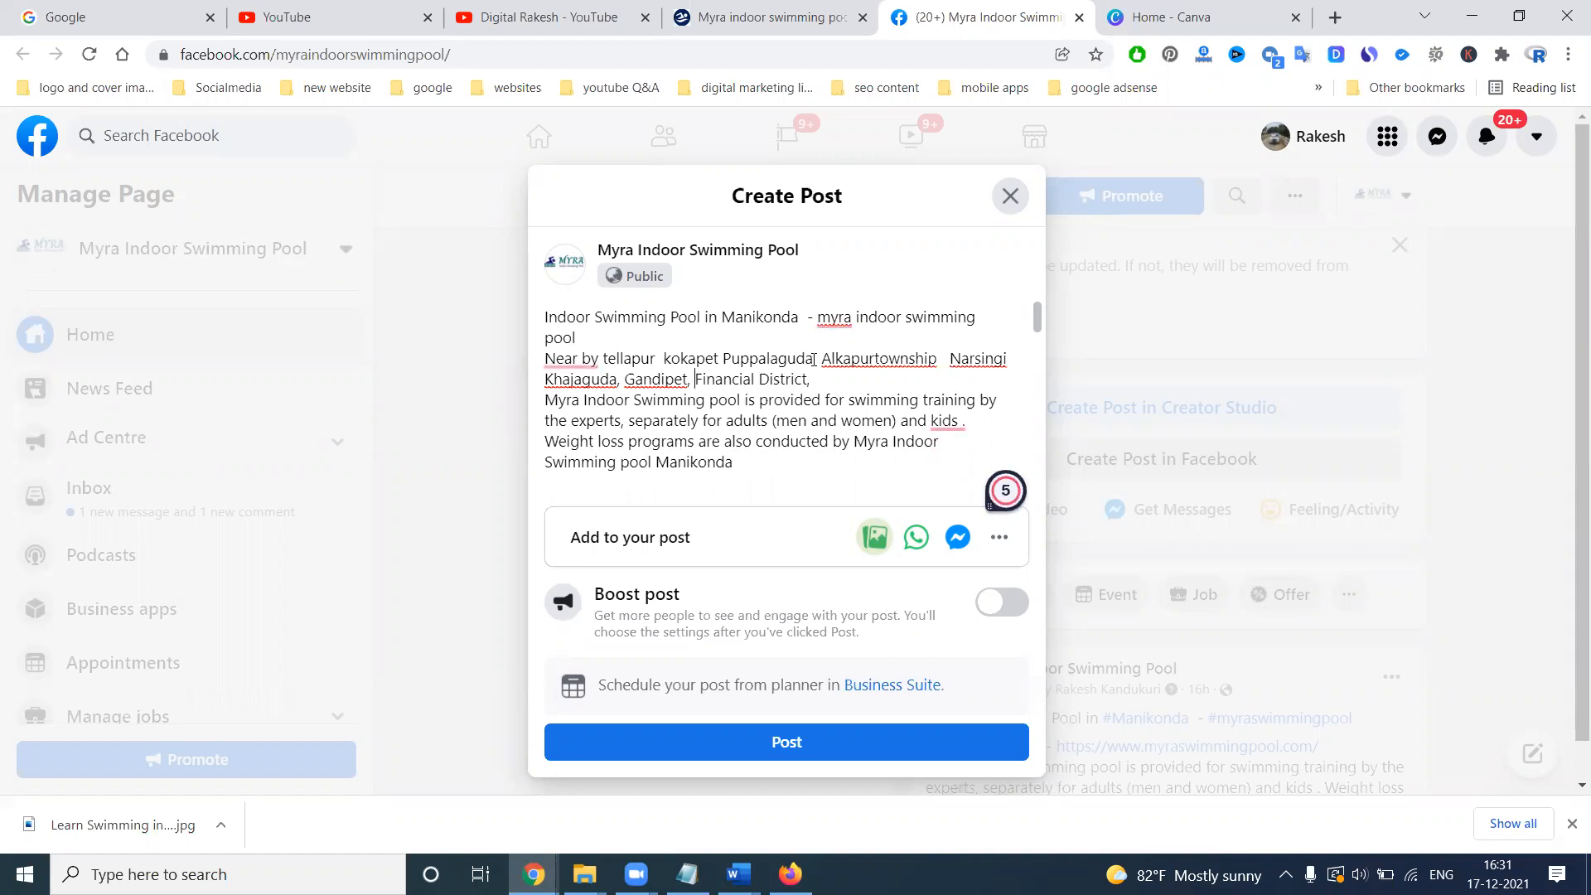
Add commas after tellapur, kokapet, Puppalaguda and Alkapurtownship in the "Near by" list
left_click(813, 359)
type(",")
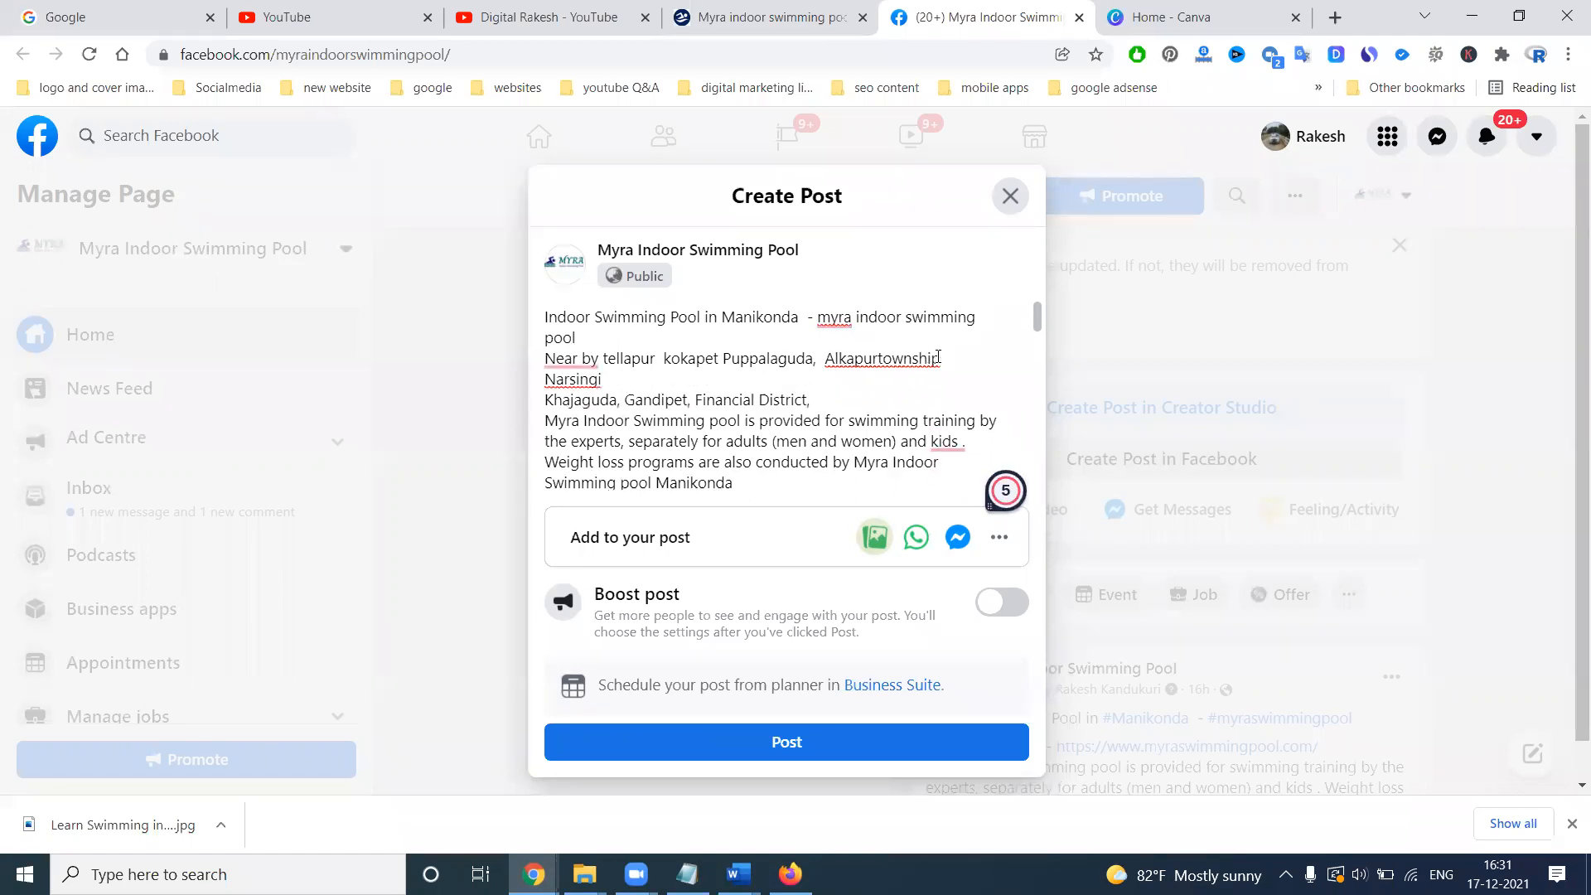
left_click(721, 358)
type(",")
left_click(656, 362)
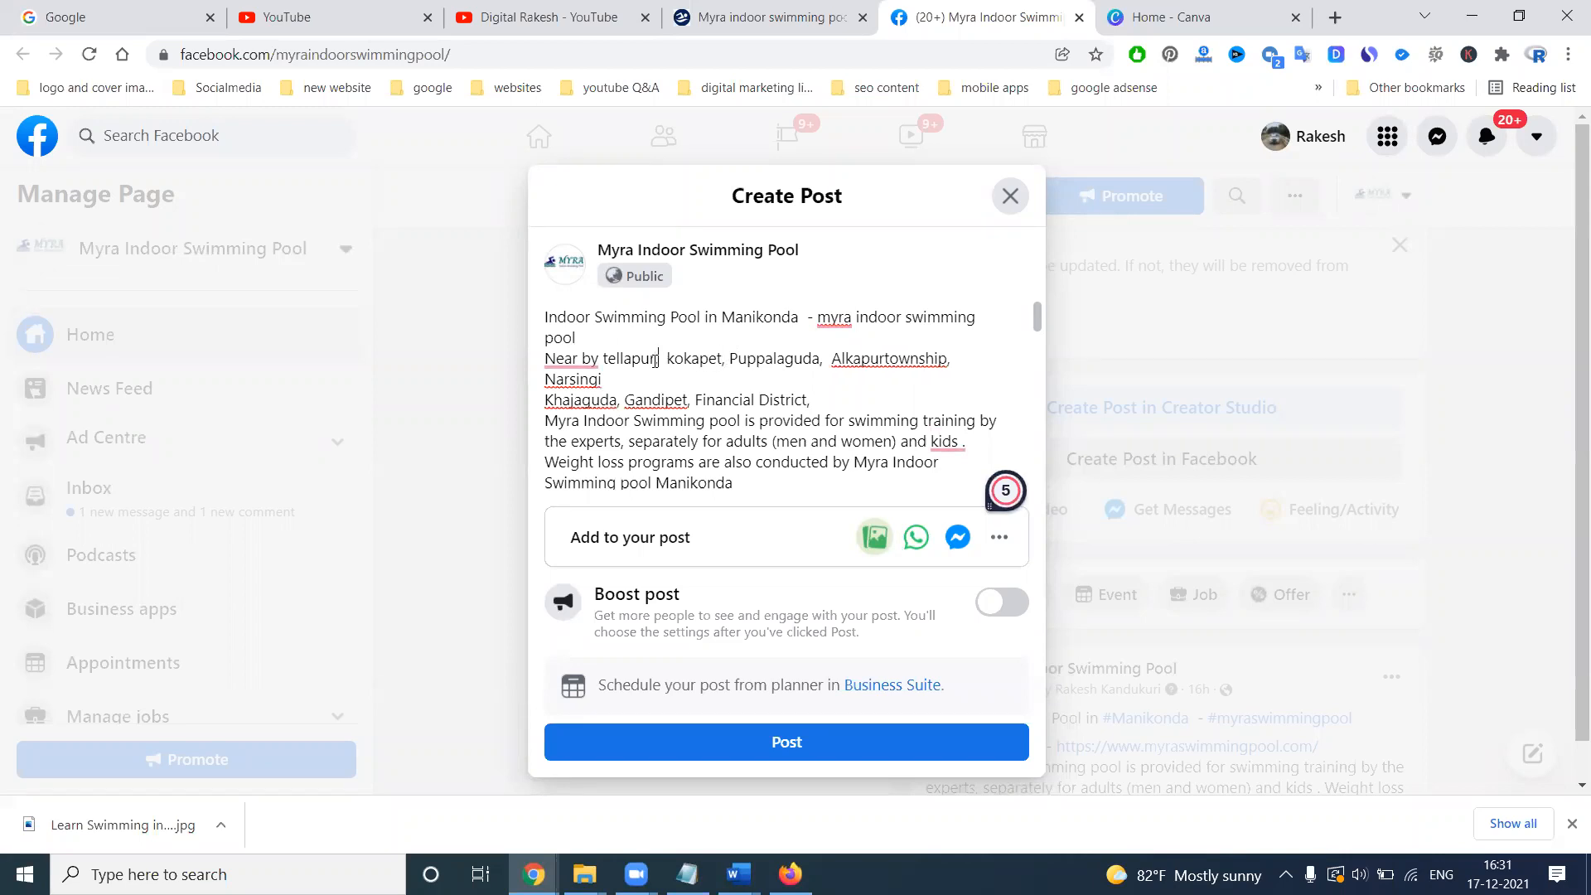
left_click(656, 361)
type(",")
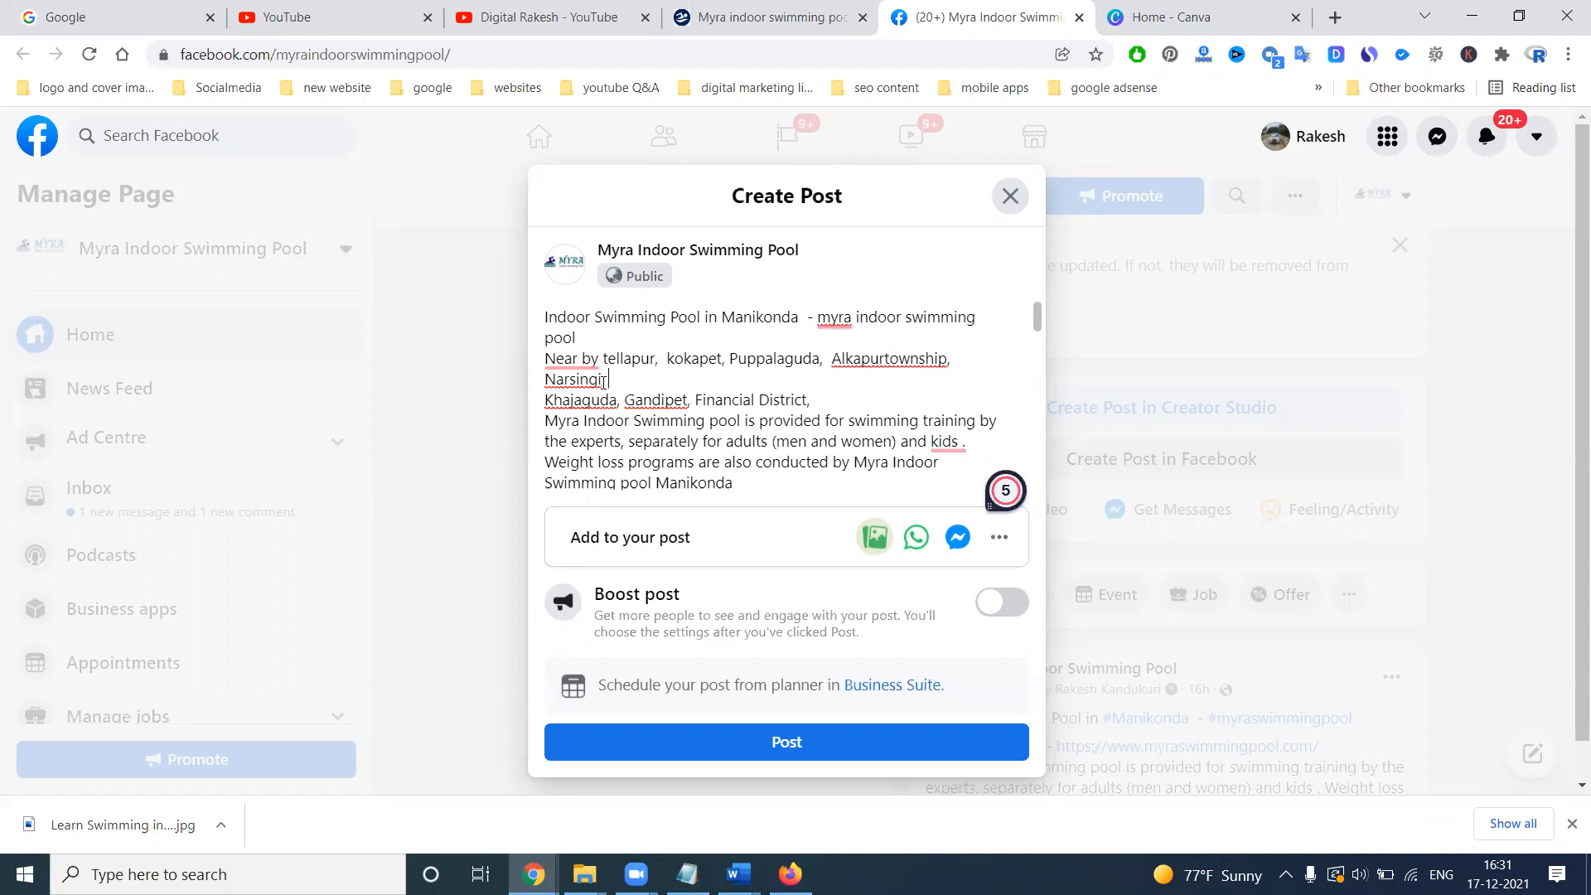
Join the Khajaguda line to Narsingi with a comma and insert a blank line after Financial District
left_click(603, 381)
key("Delete")
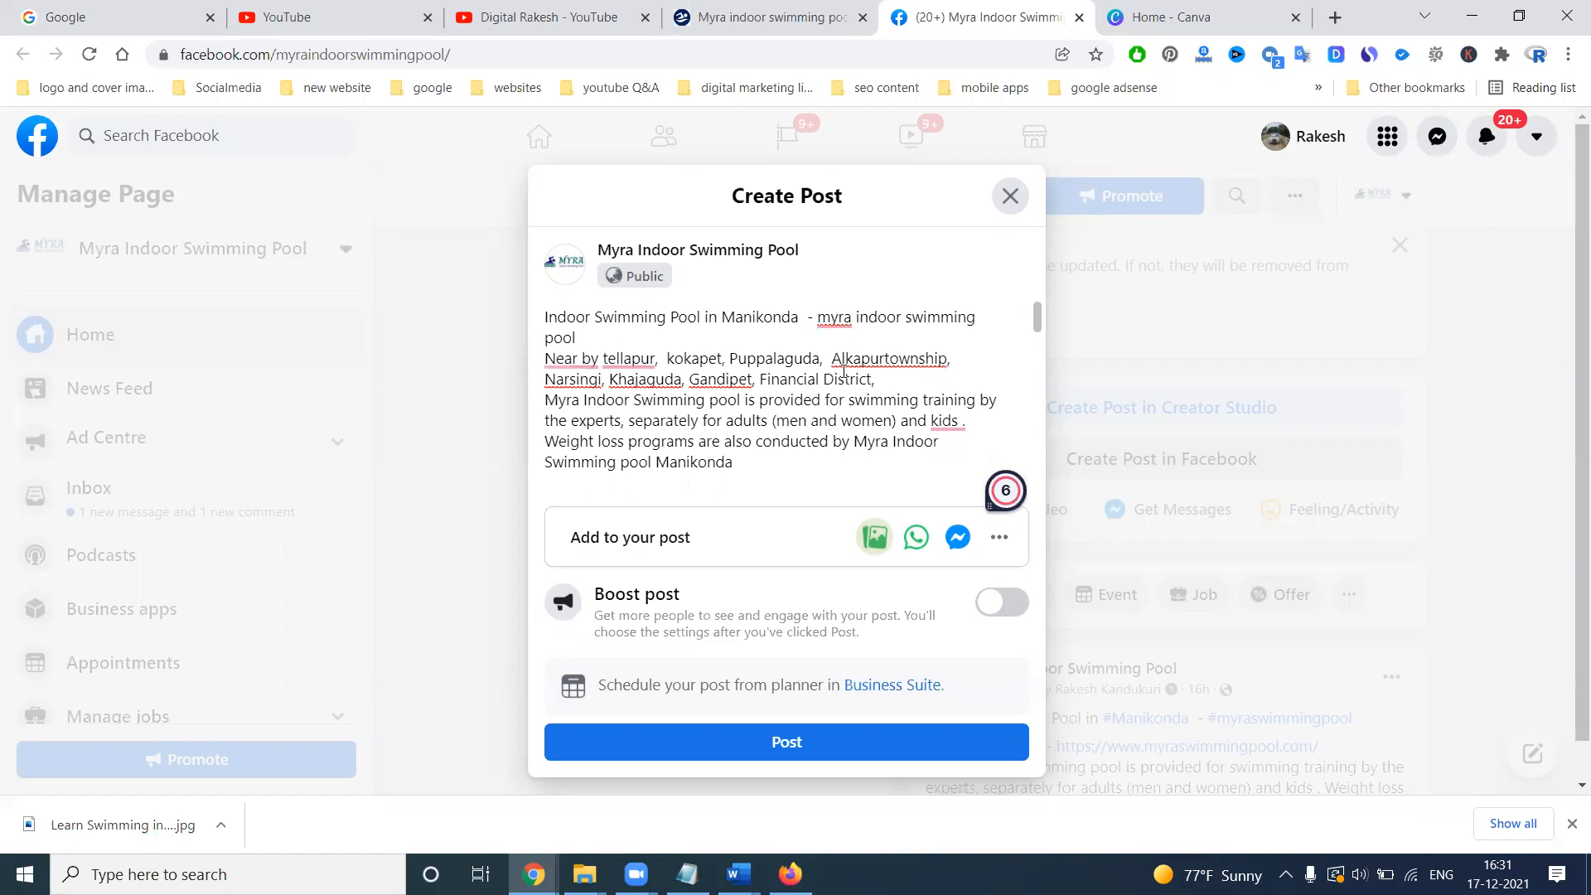
left_click(887, 381)
key("Return")
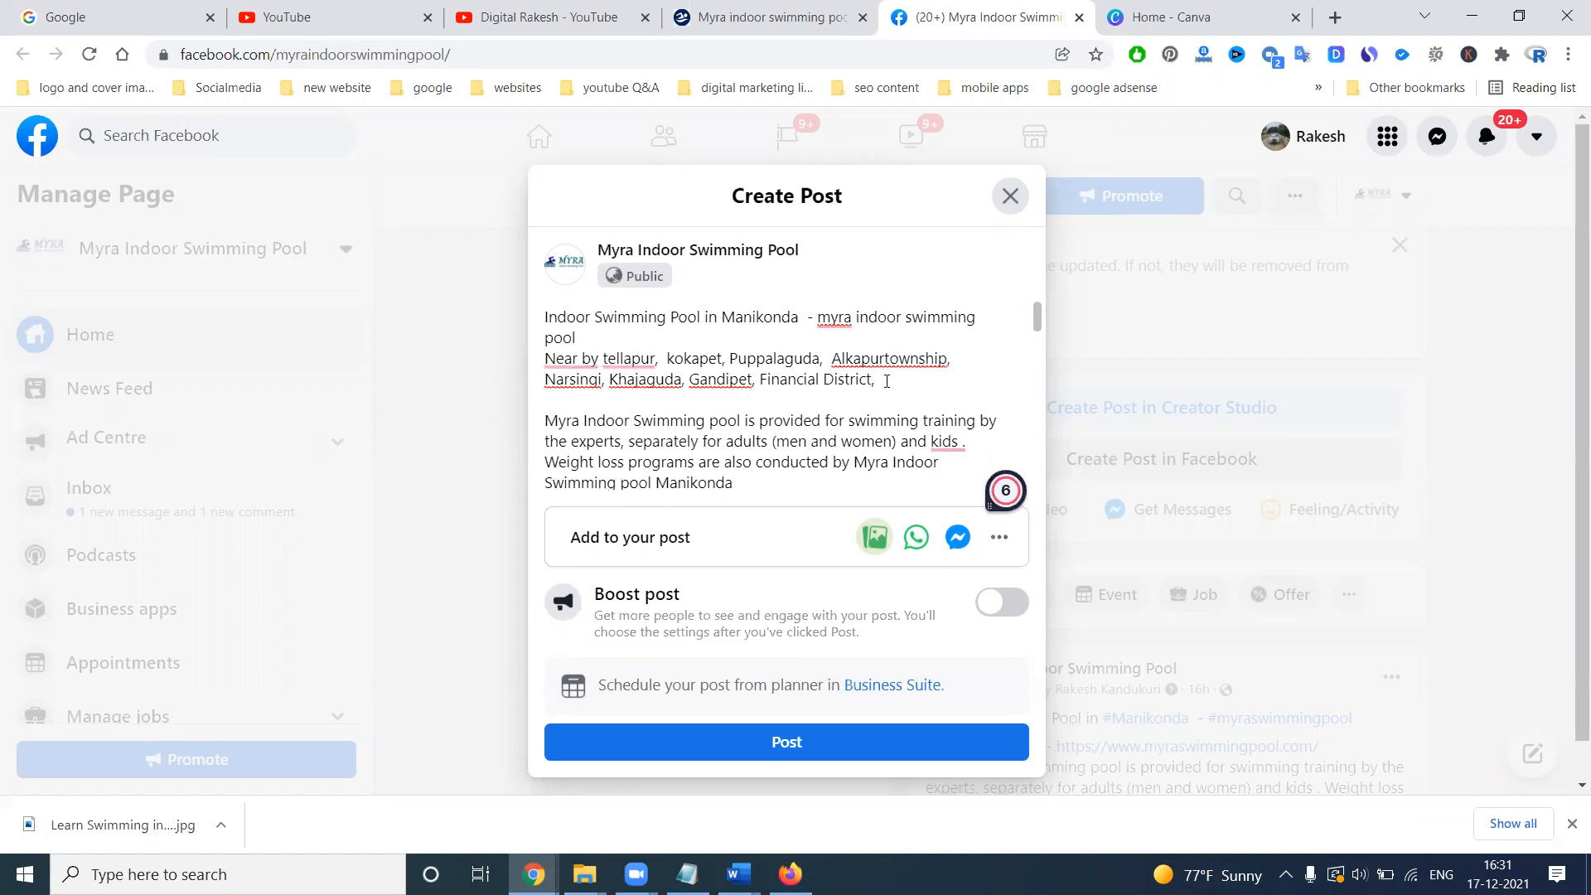
Look over the attached image, submit the post, and accept the Call Now button using the business phone number already filled in
scroll(706, 392, "down", 10)
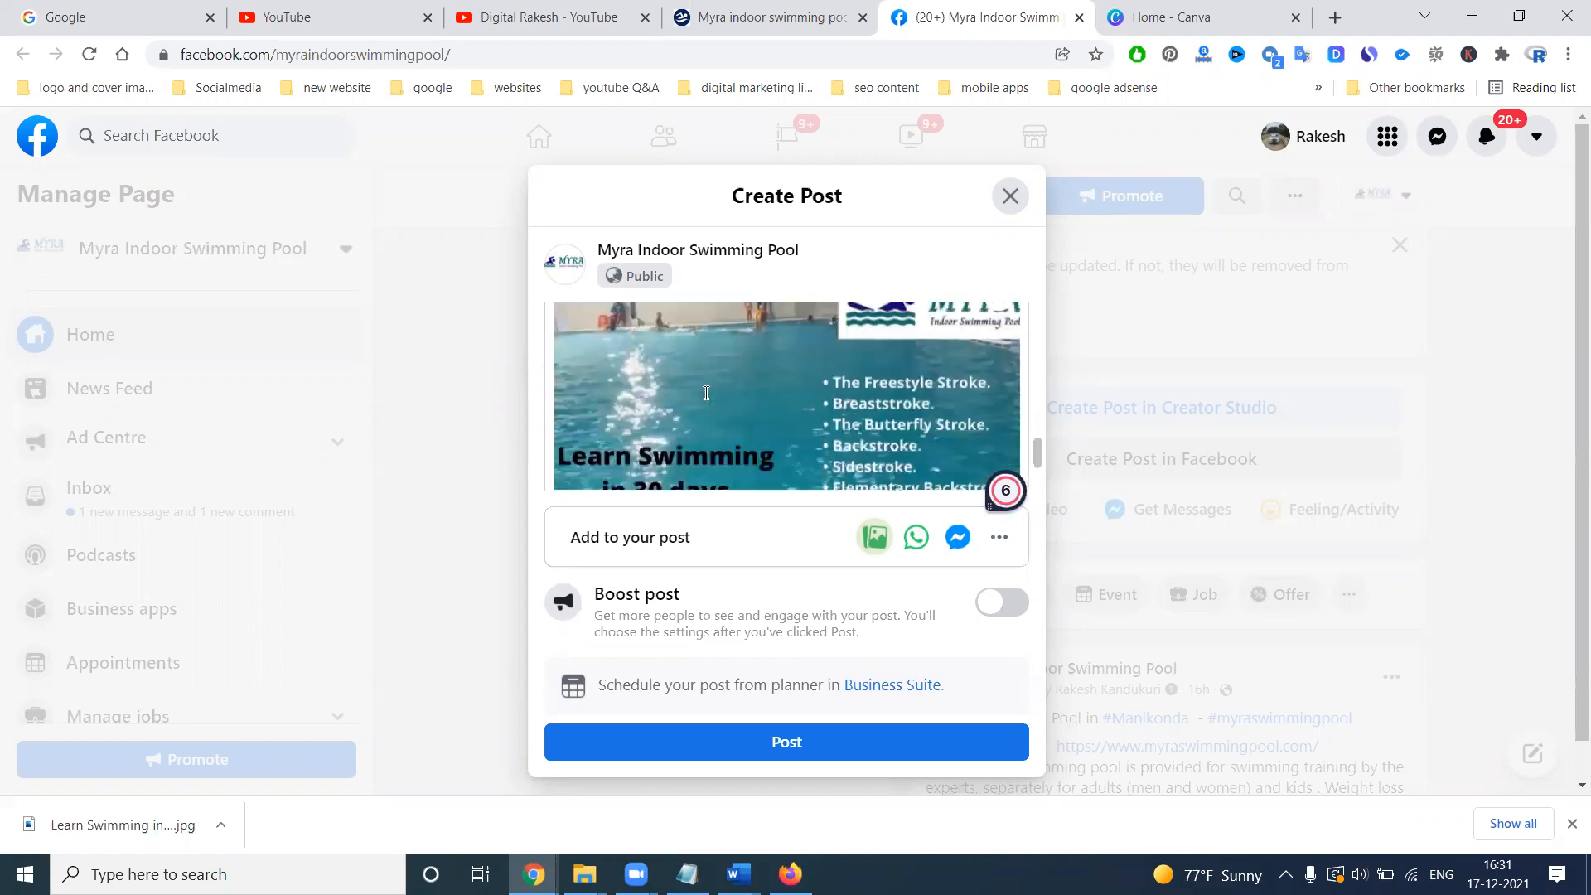
scroll(706, 393, "down", 2)
scroll(706, 400, "down", 1)
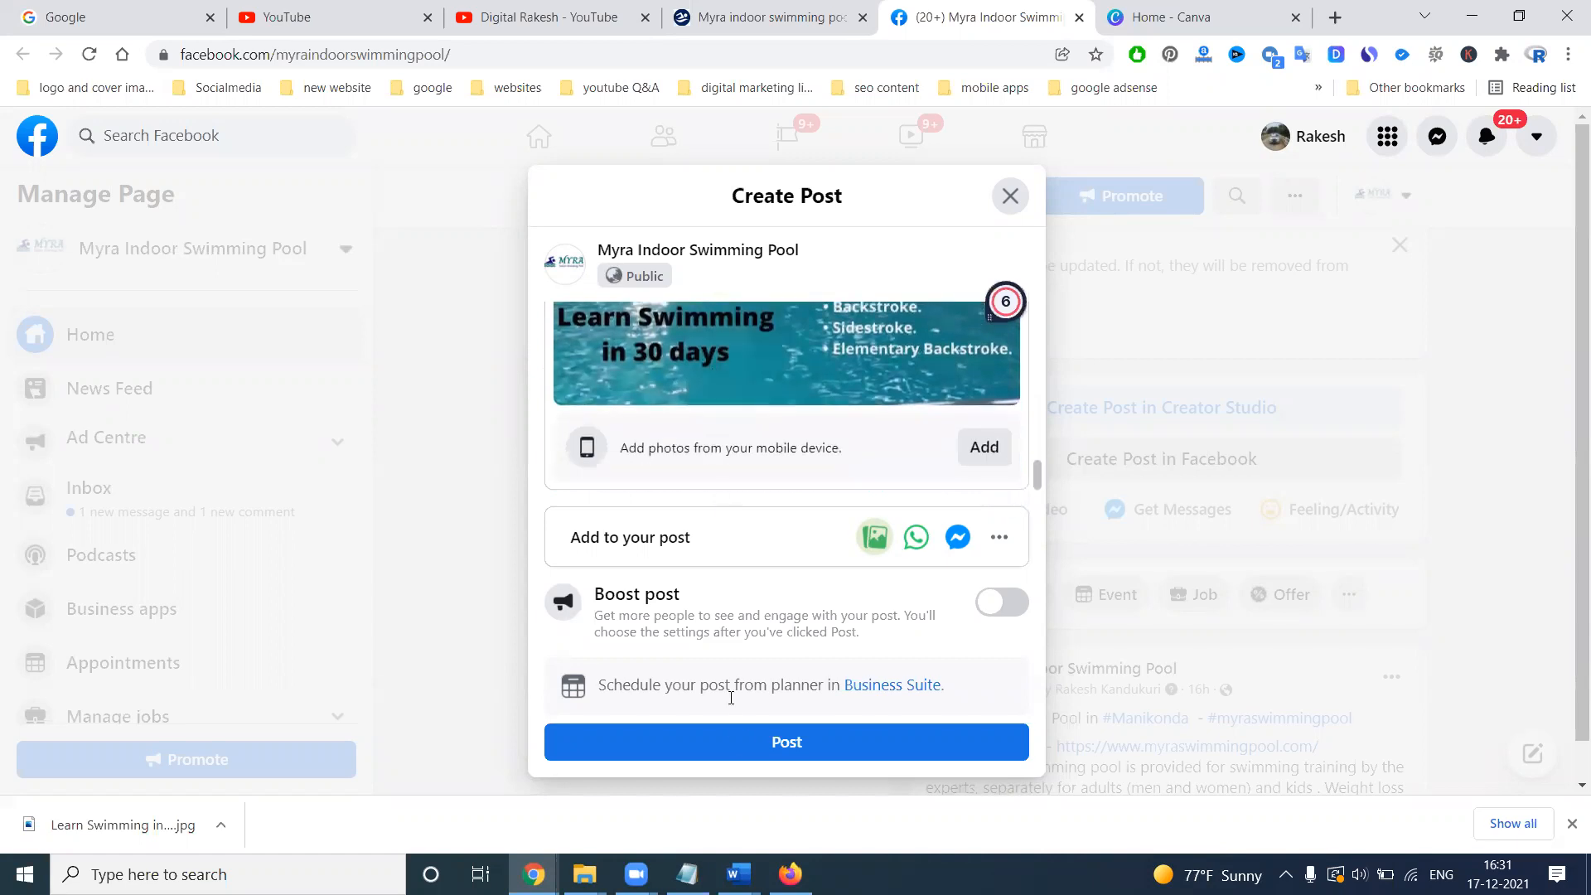
left_click(741, 744)
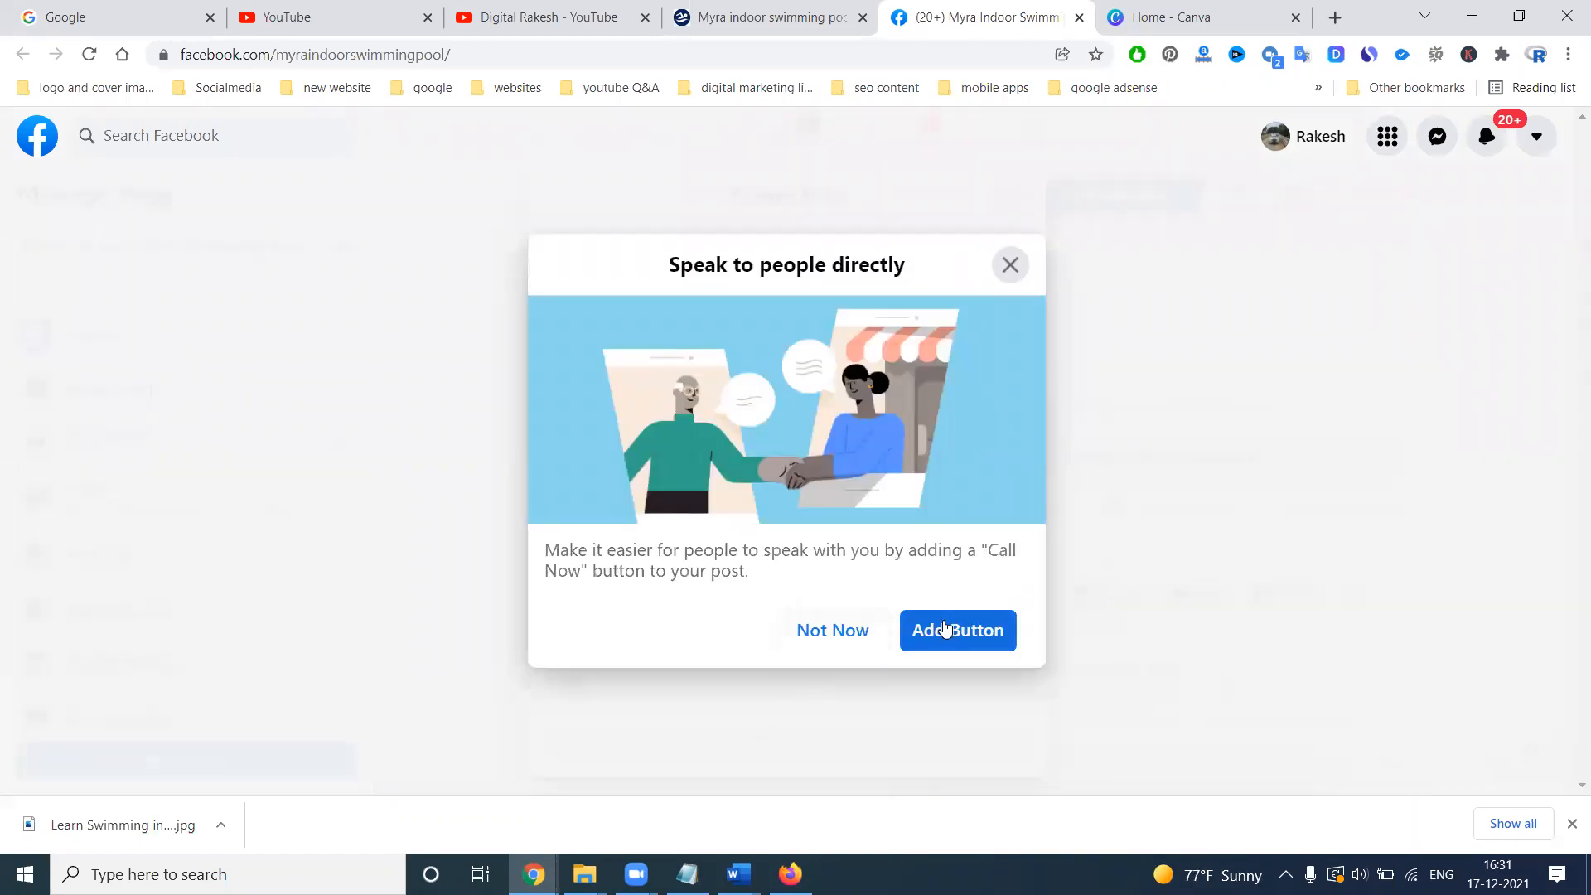
left_click(945, 627)
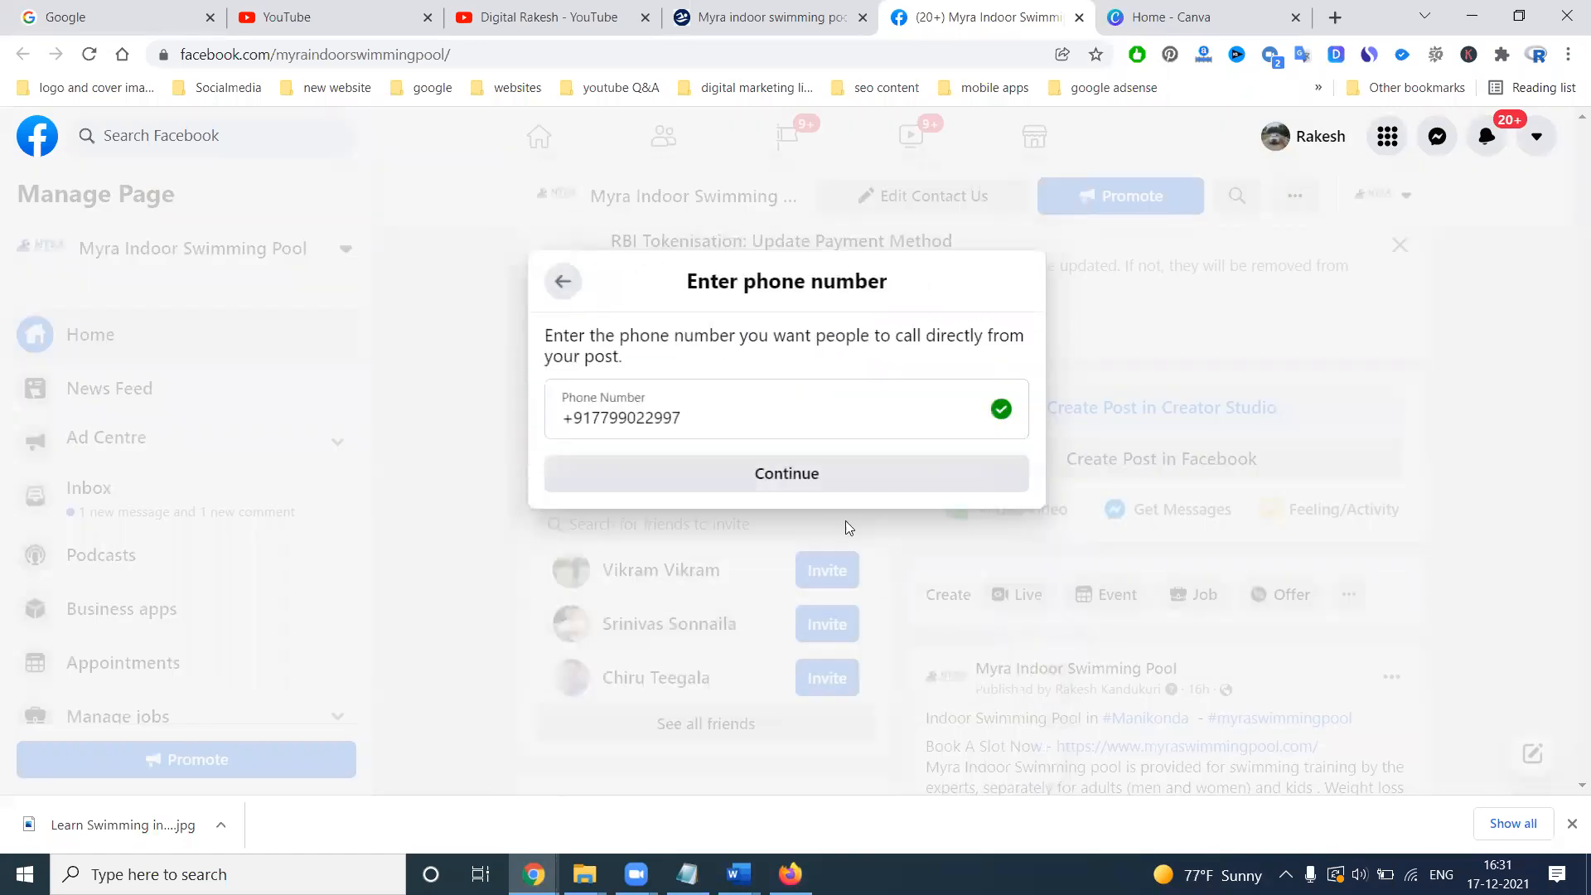
left_click(794, 488)
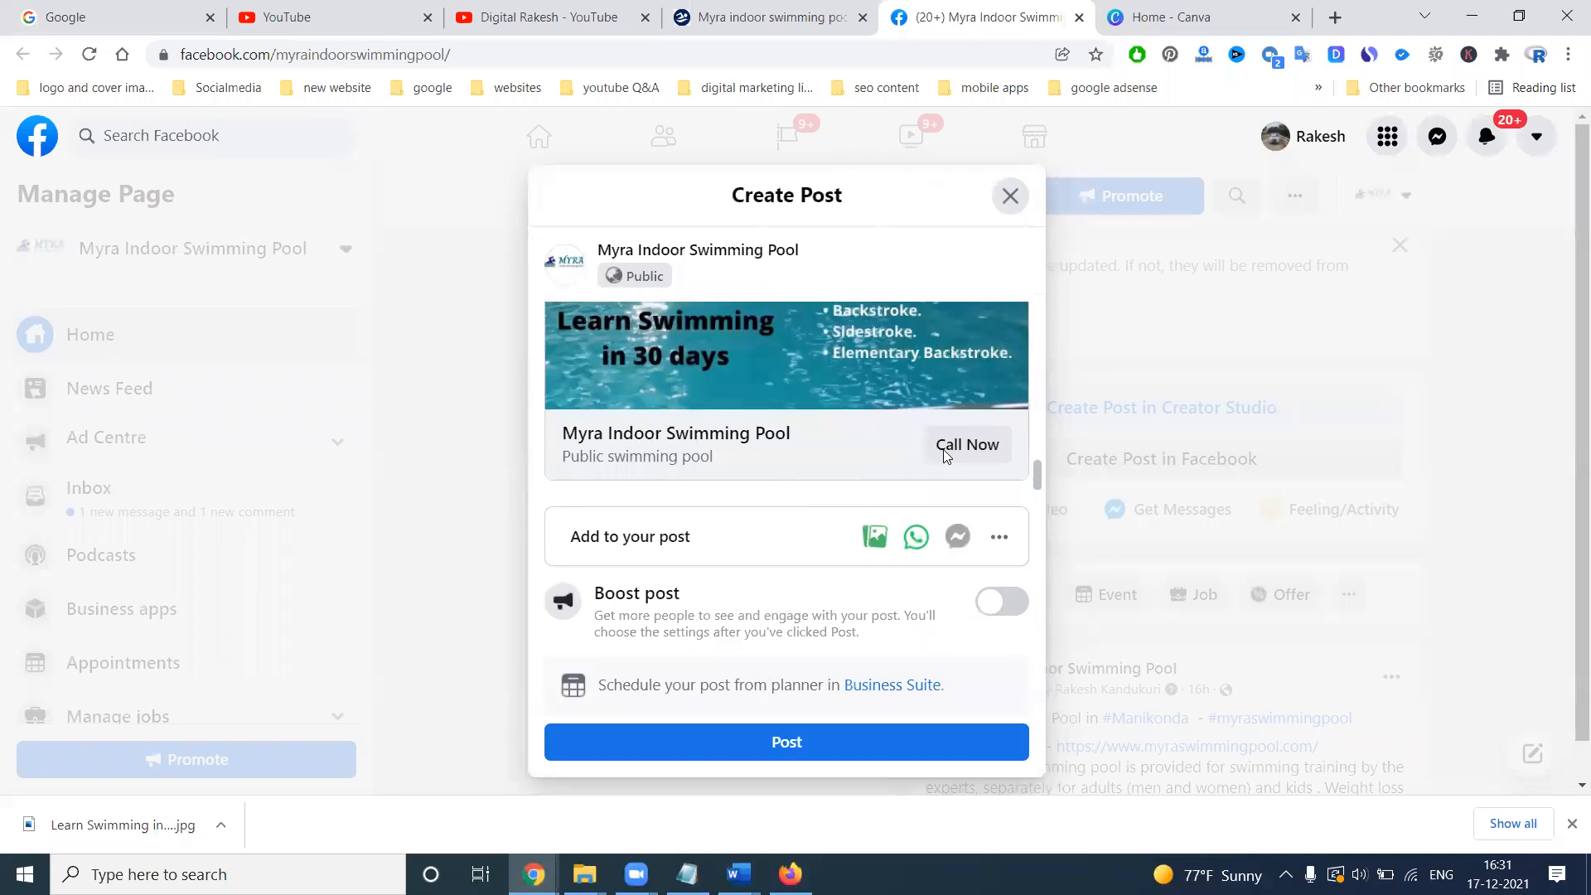
Try to connect the business WhatsApp number to the post, and return to the post editor
left_click(915, 539)
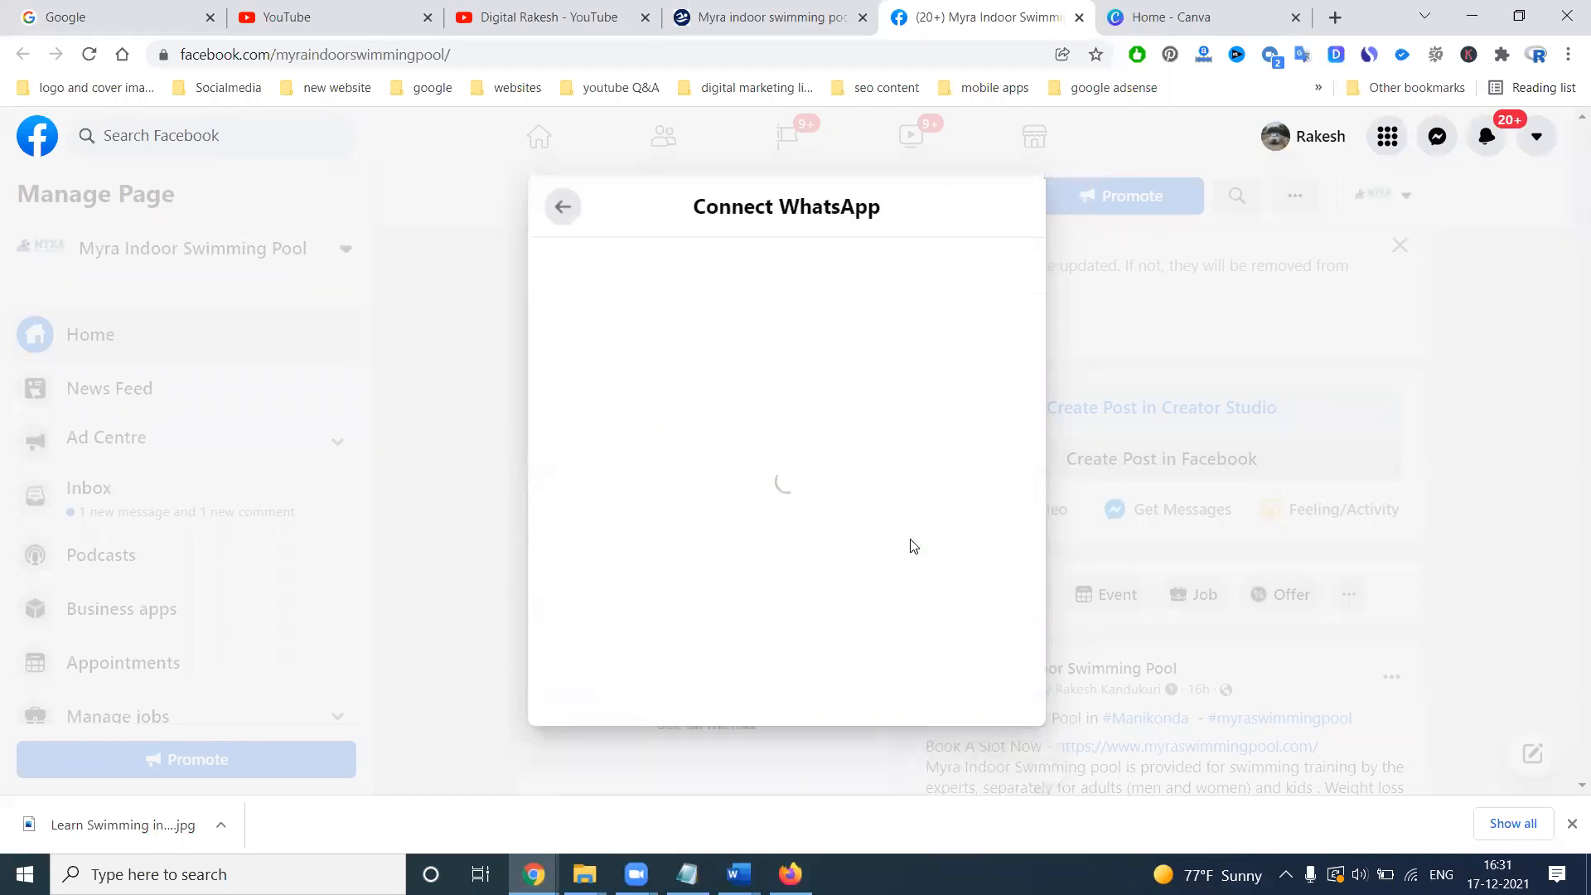
left_click(726, 467)
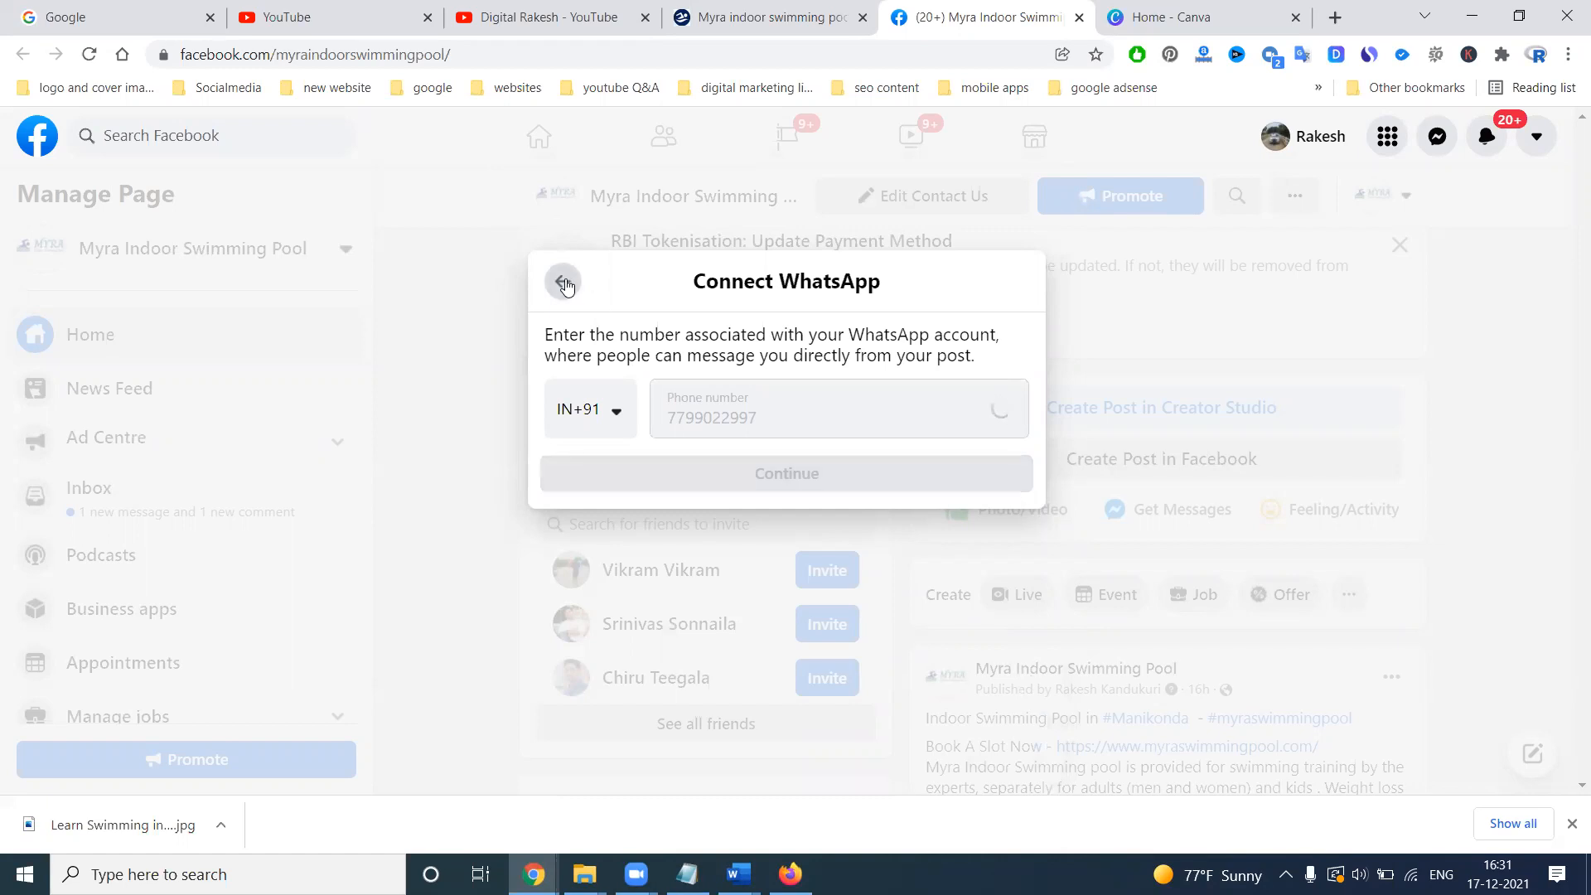
left_click(783, 16)
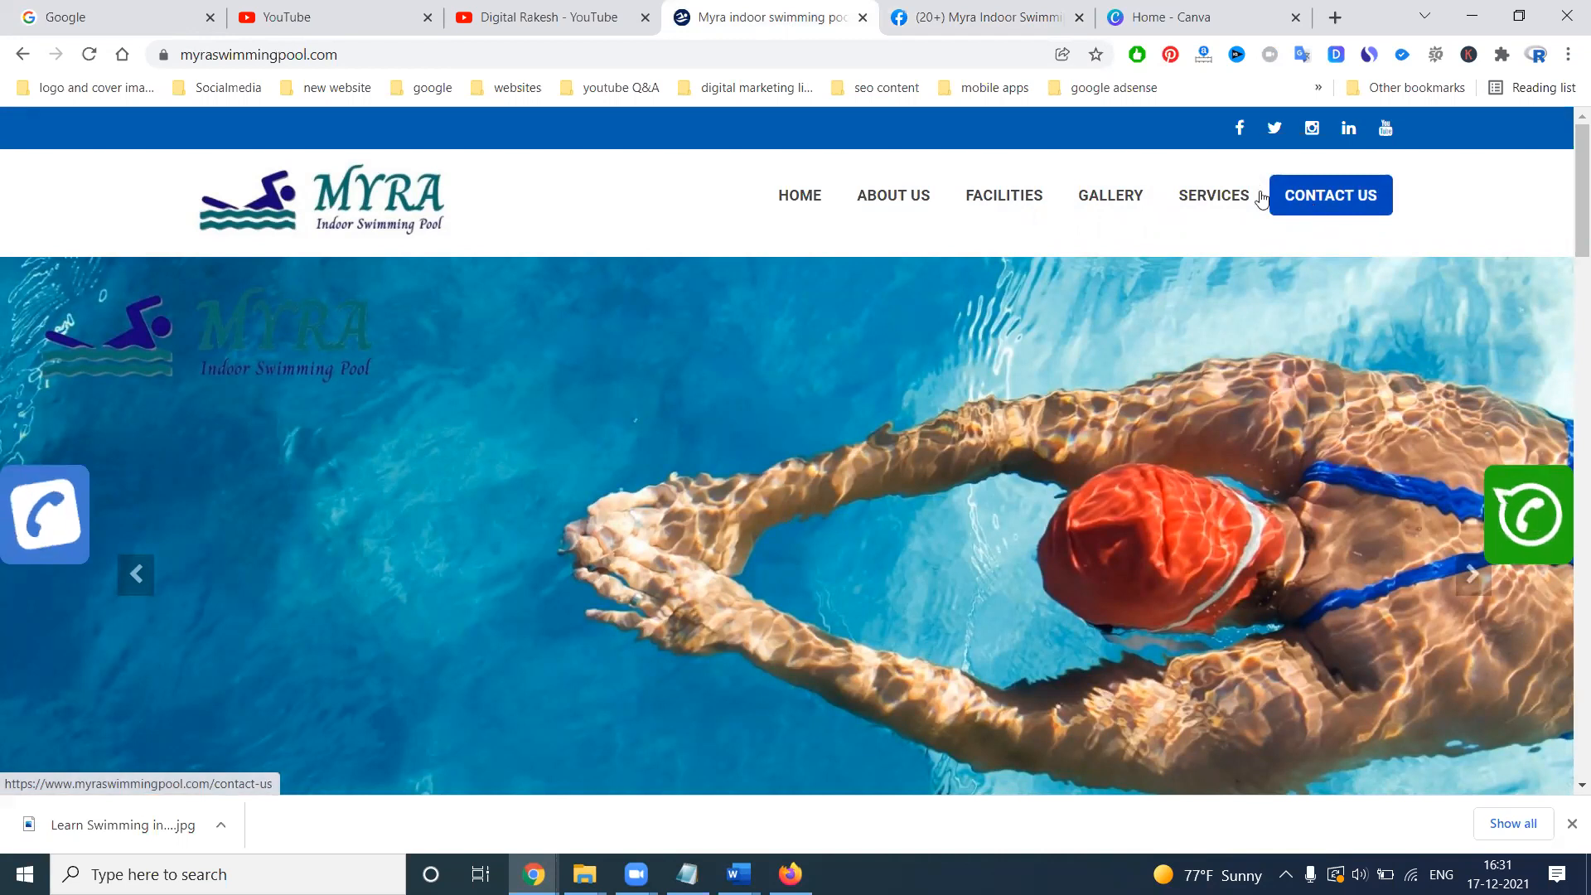
left_click(987, 16)
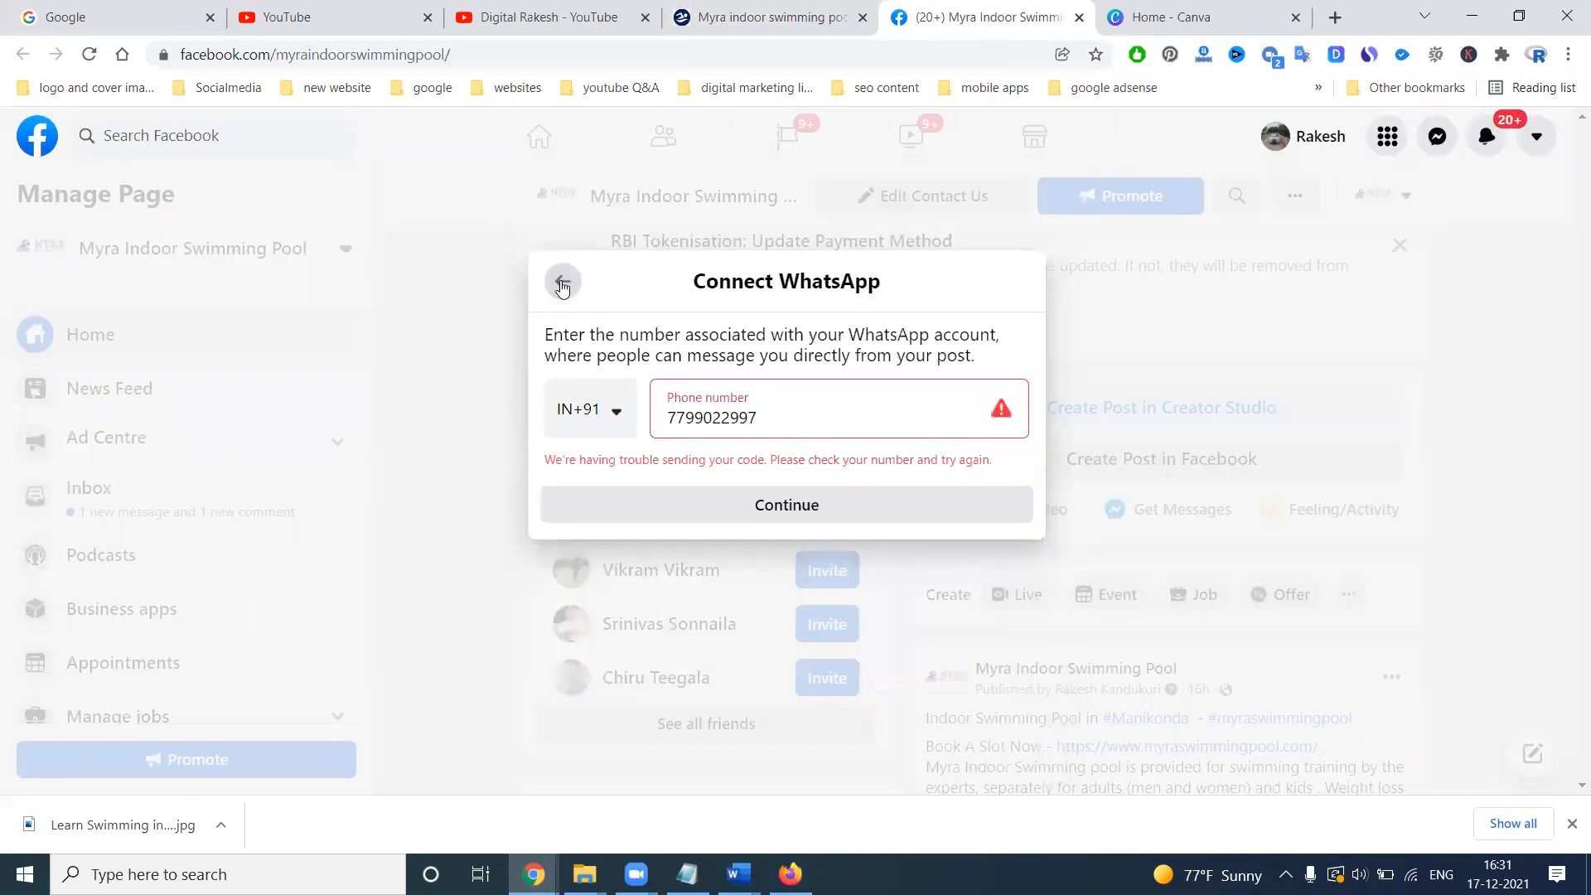
left_click(563, 281)
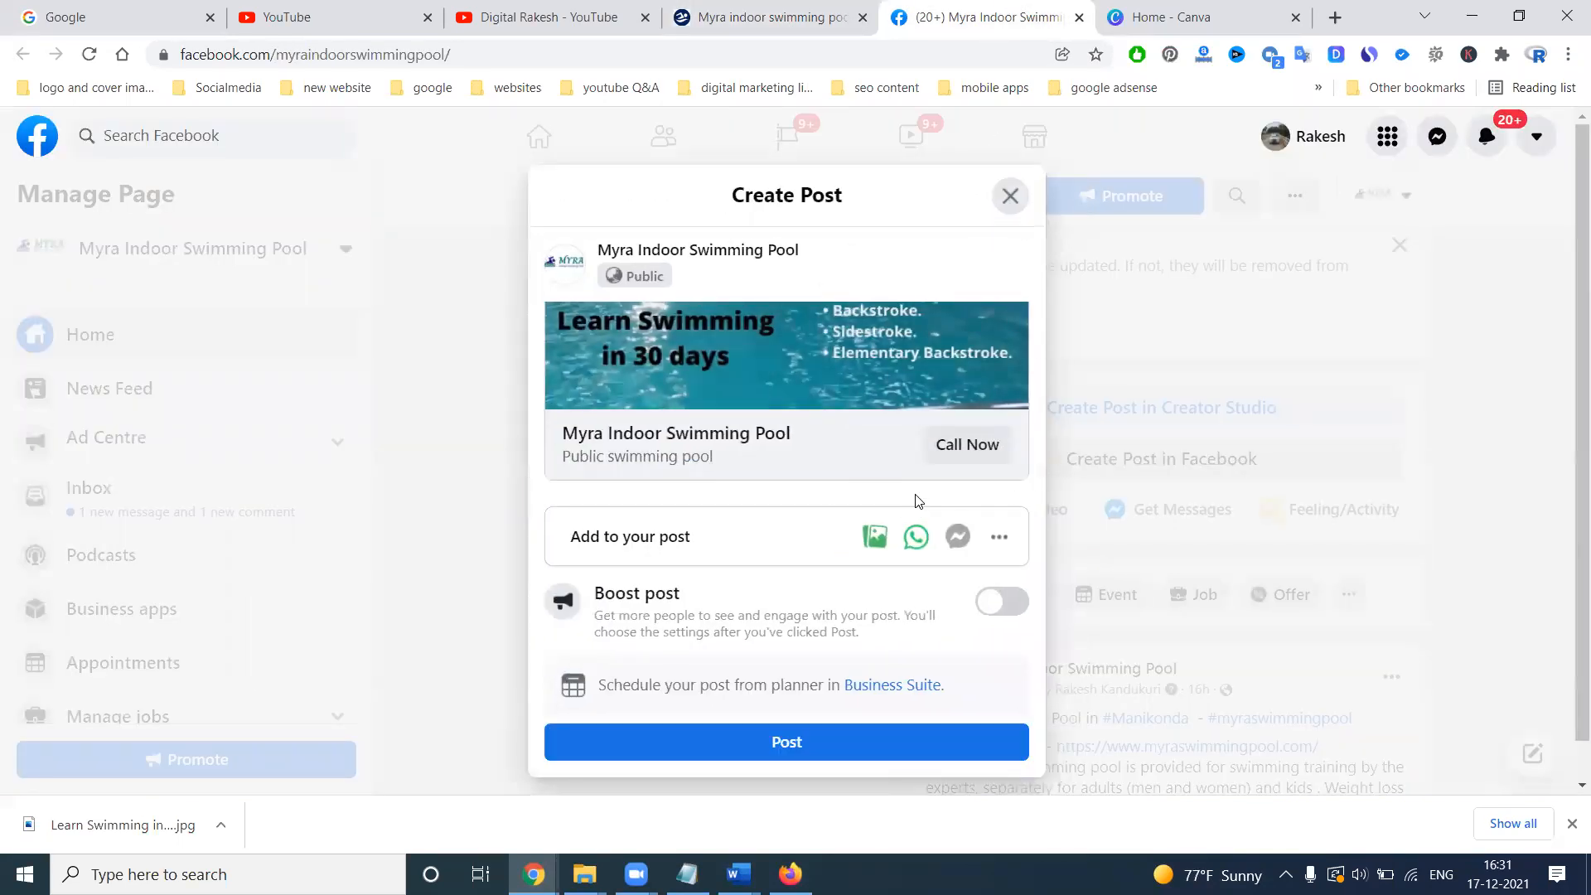
Publish the post with its Call Now button and check its text and image in the page's feed
scroll(913, 501, "down", 1)
left_click(832, 692)
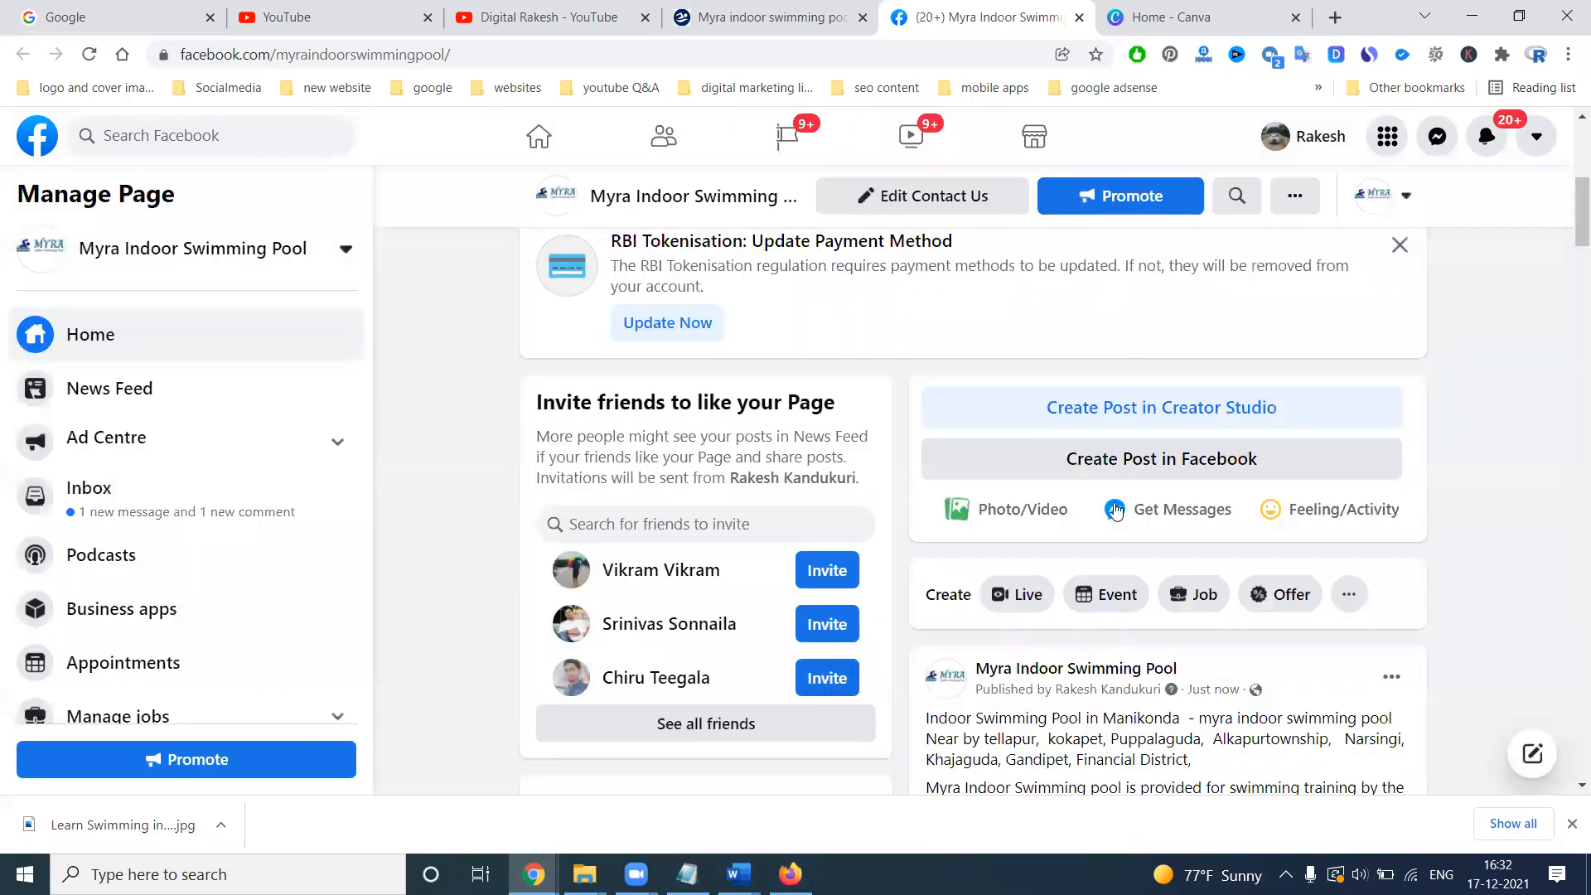
scroll(1094, 526, "down", 6)
scroll(1115, 542, "up", 3)
scroll(1251, 572, "down", 4)
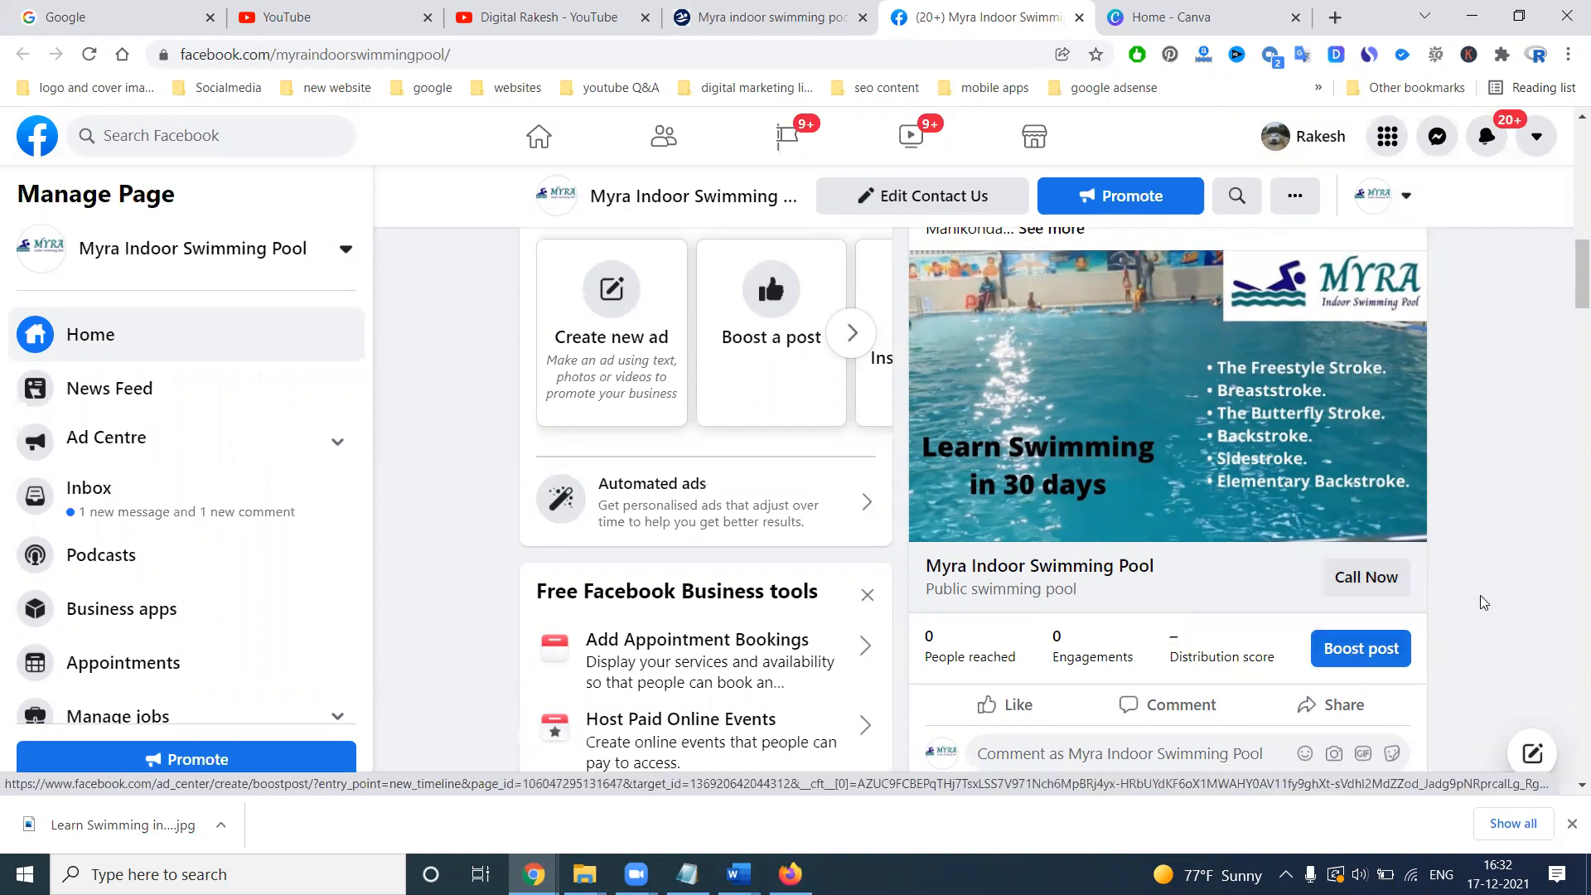
scroll(1482, 597, "up", 3)
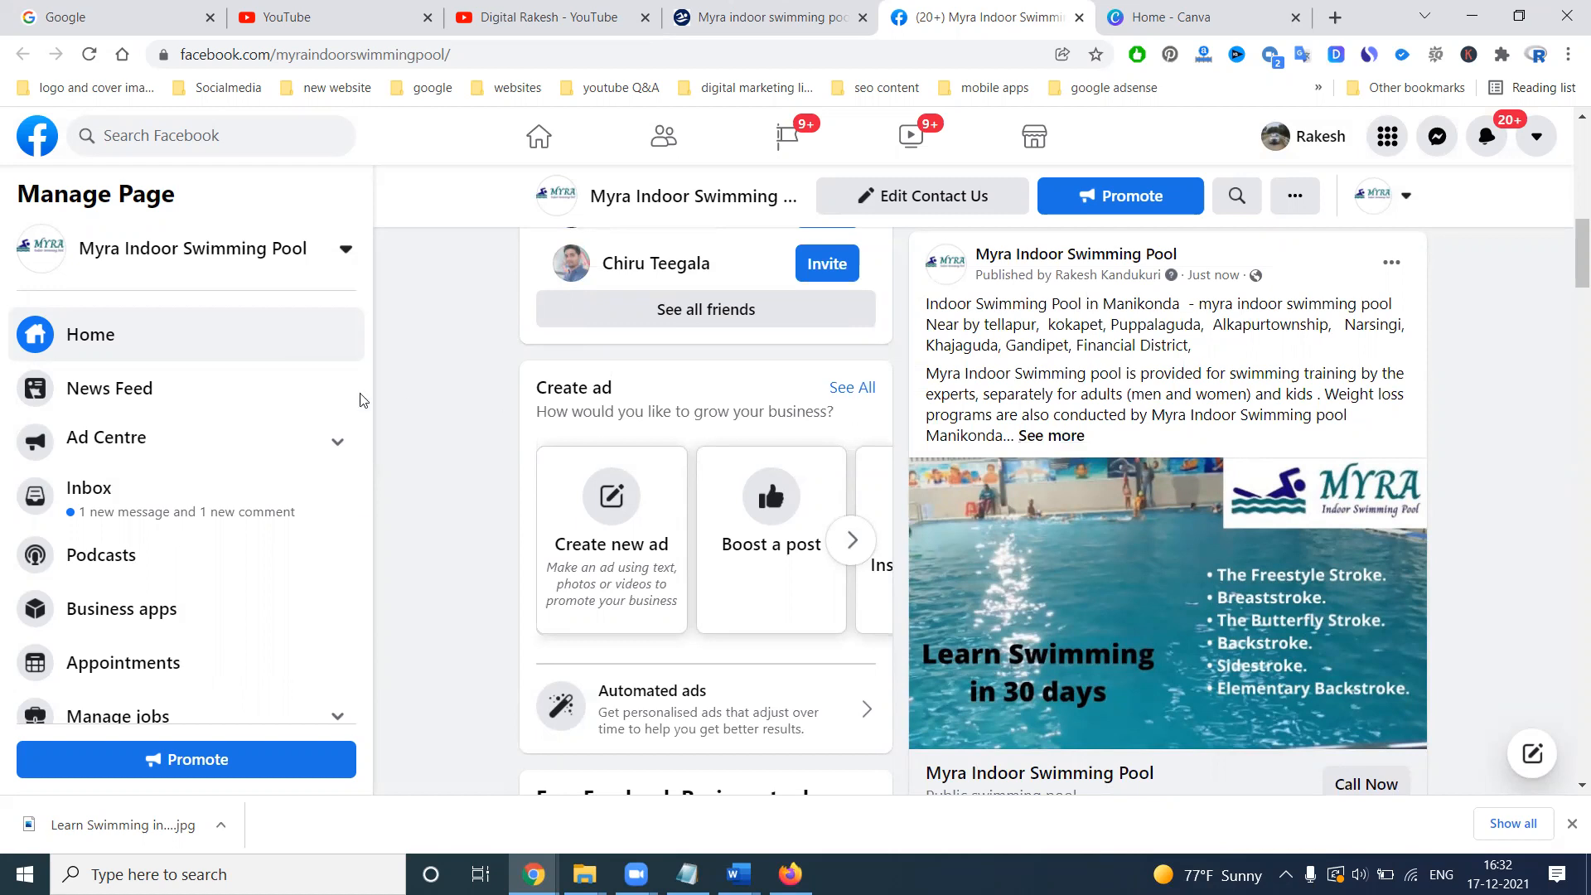
Review the connected Instagram account details in the Page settings and return to the Myra Indoor Swimming Pool page
scroll(157, 451, "down", 4)
left_click(96, 704)
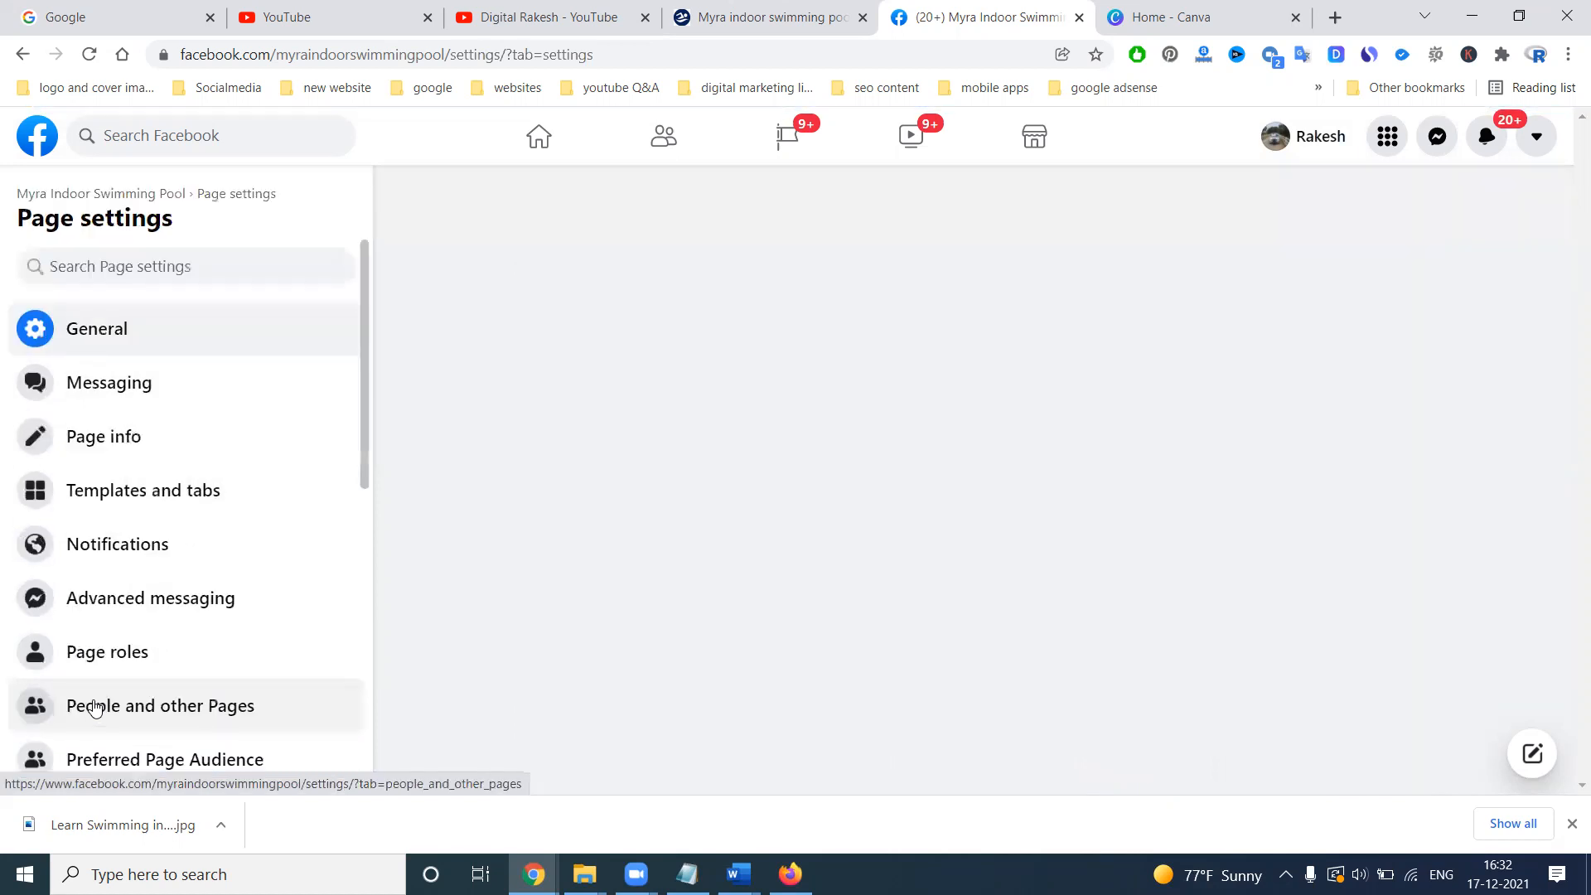
scroll(143, 533, "down", 5)
left_click(124, 564)
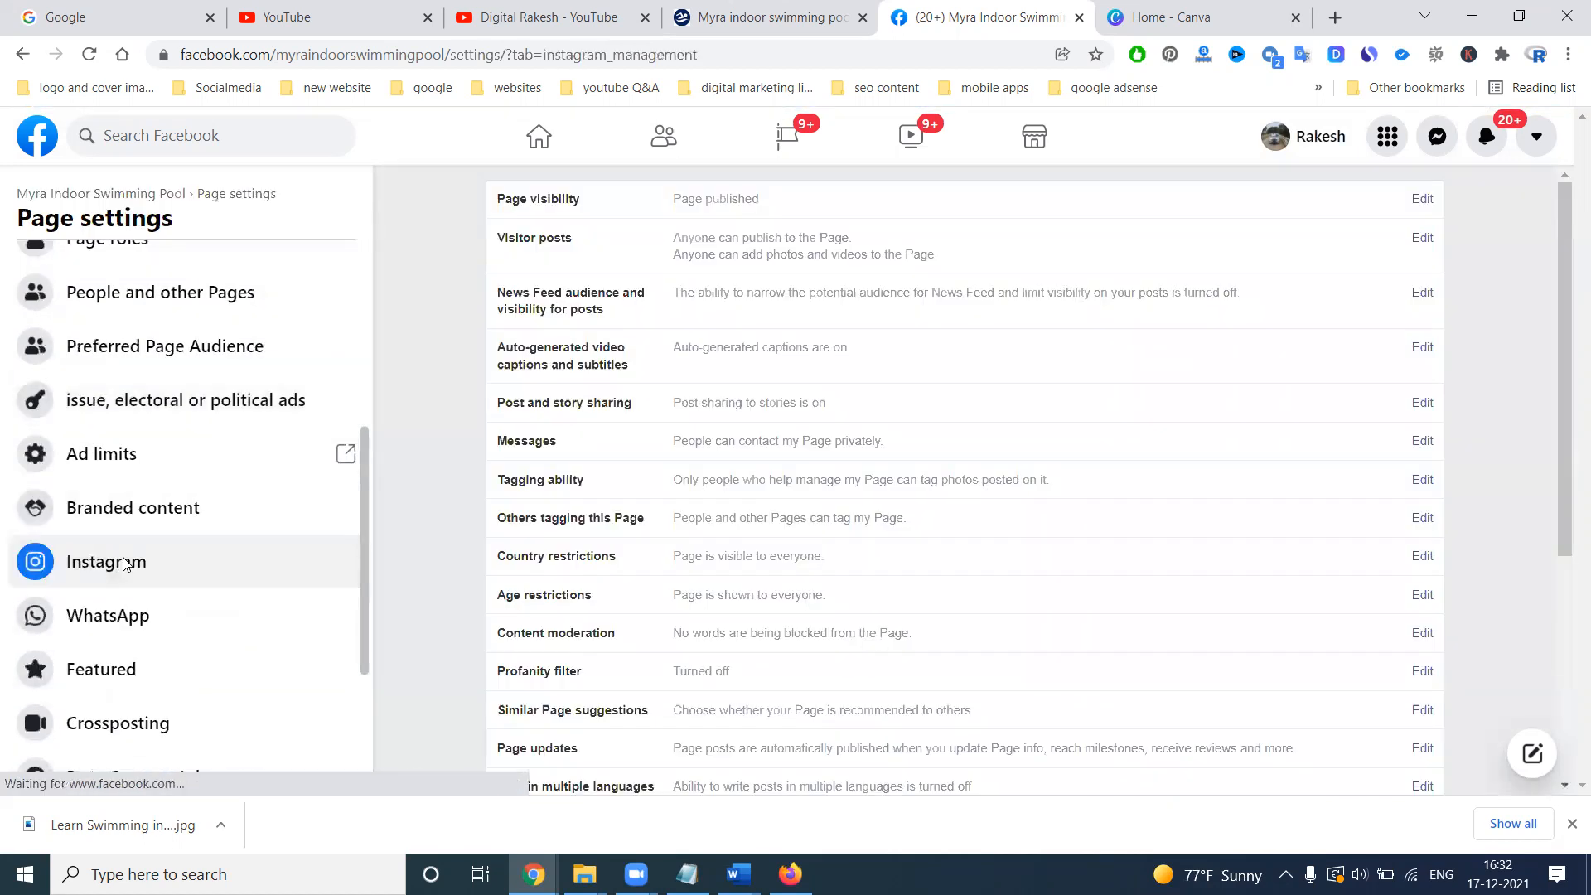
scroll(843, 419, "down", 9)
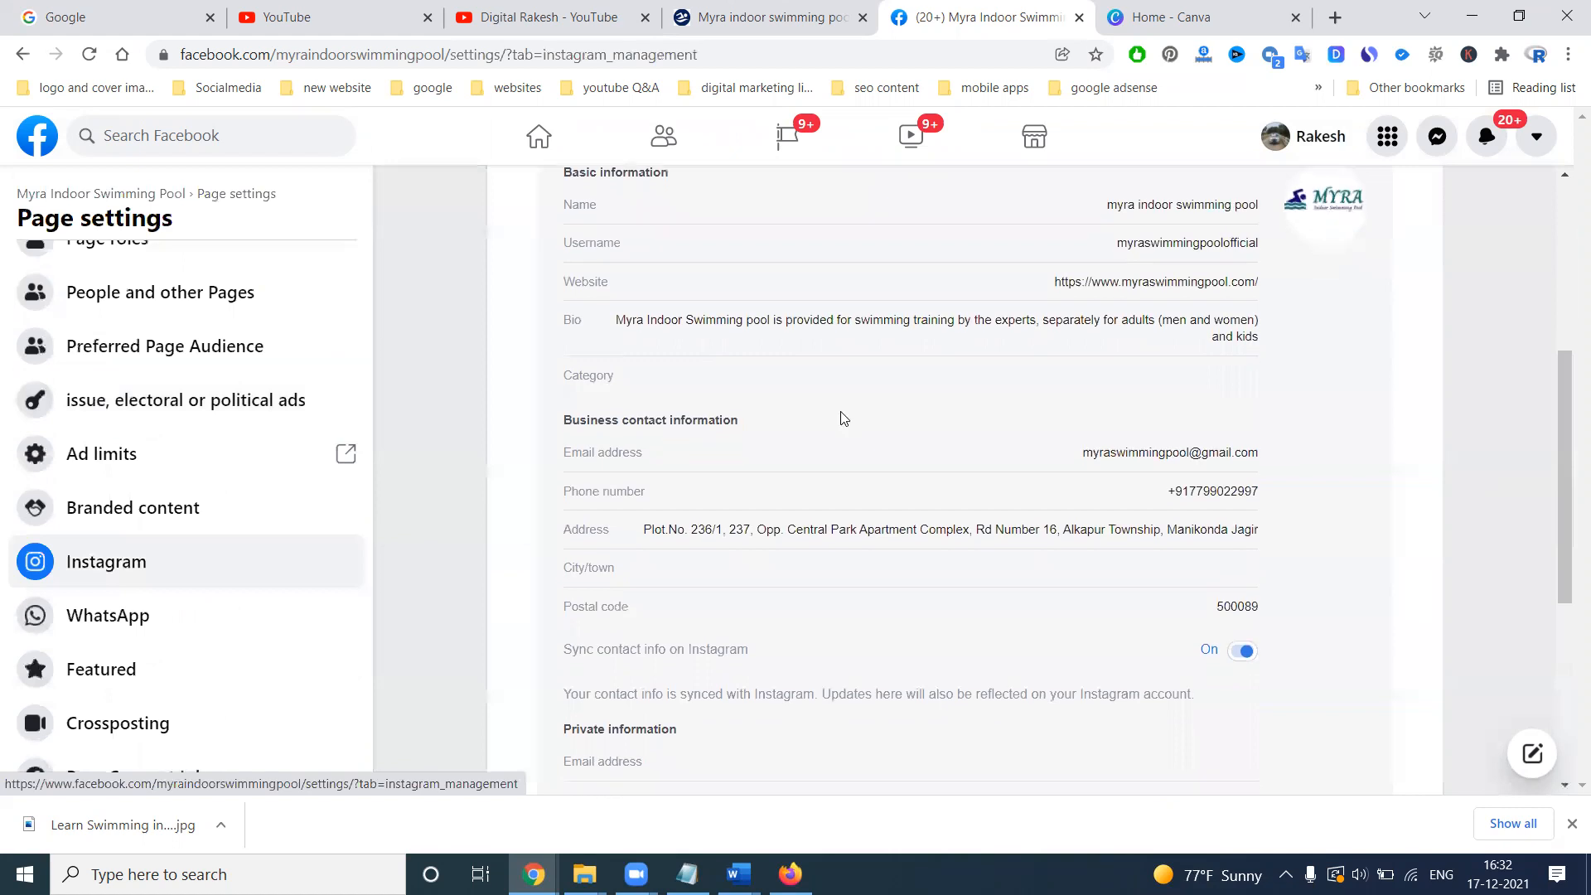
scroll(843, 418, "up", 6)
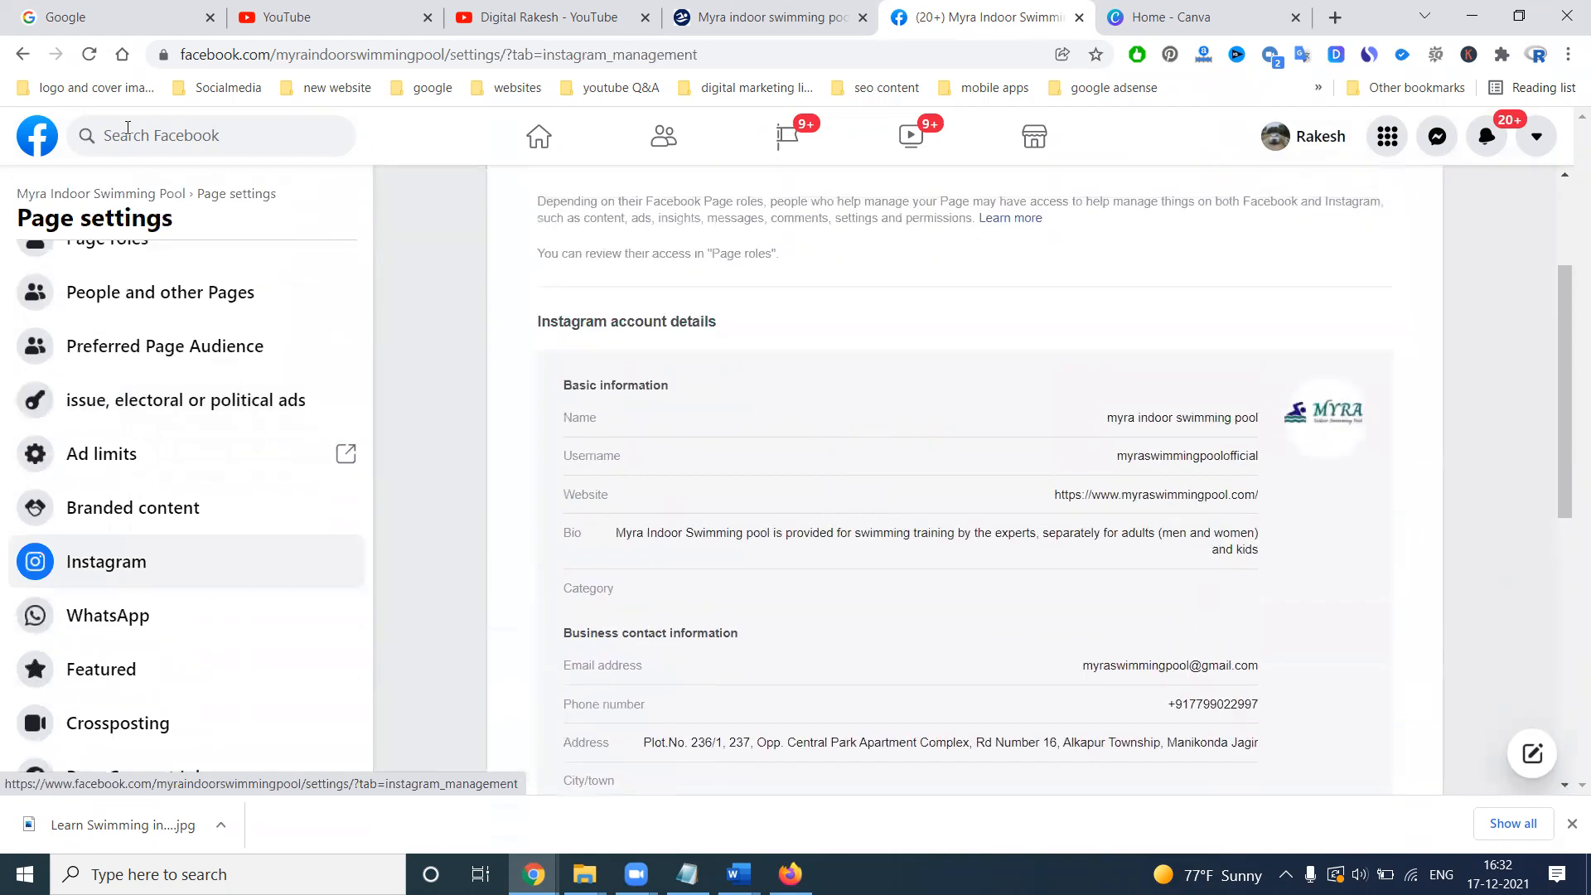
left_click(86, 200)
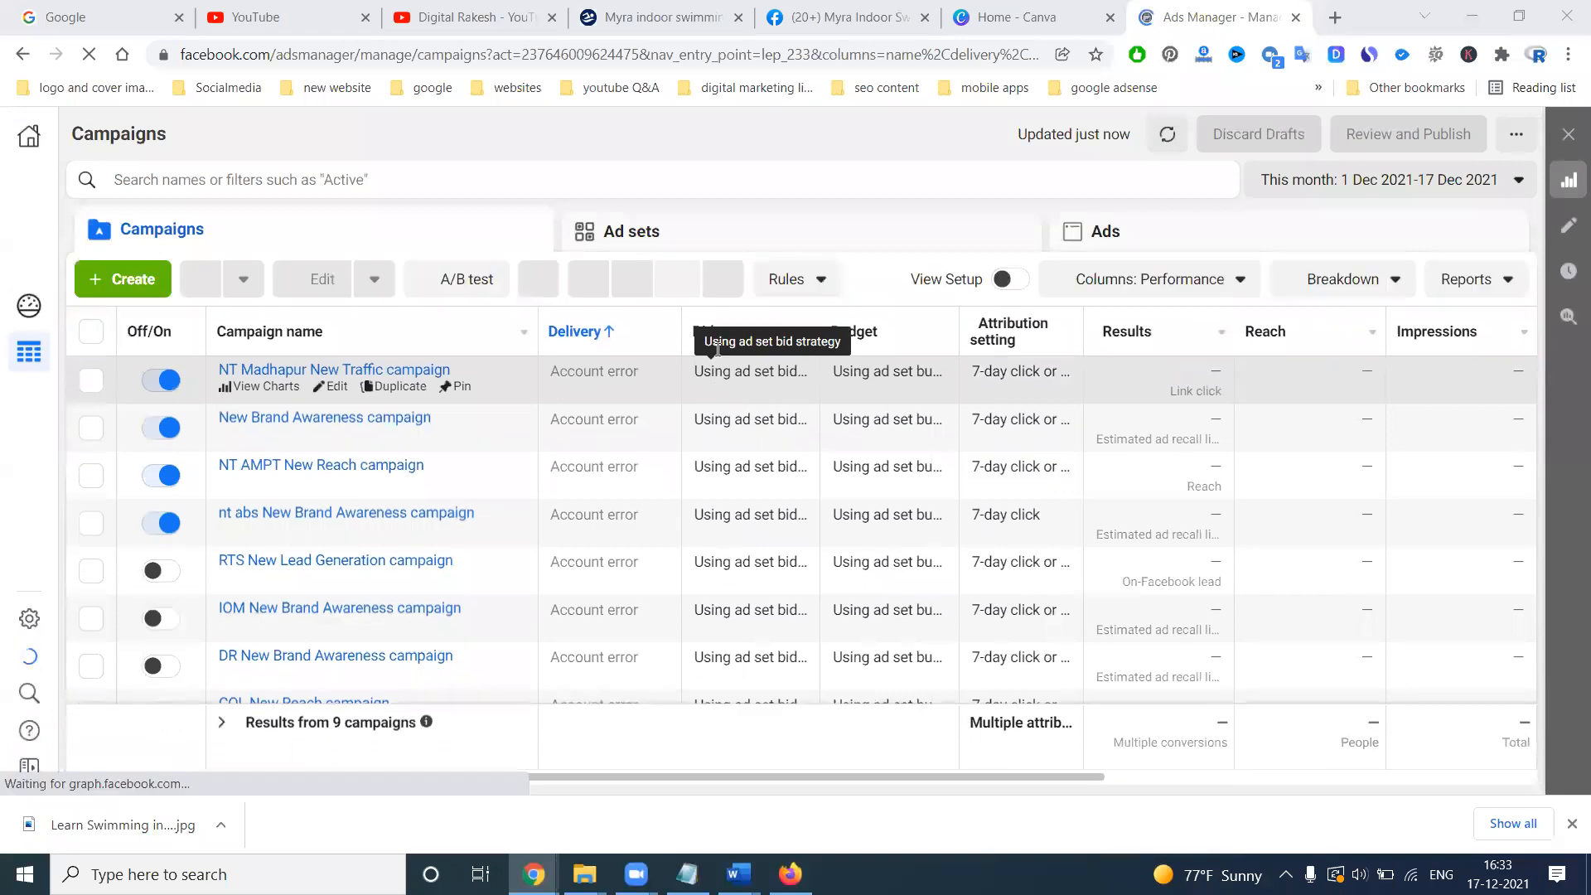
Turn off the NT Madhapur New Traffic, New Brand Awareness, nt abs New Brand Awareness and NT AMPT New Reach campaigns in Ads Manager
left_click(157, 381)
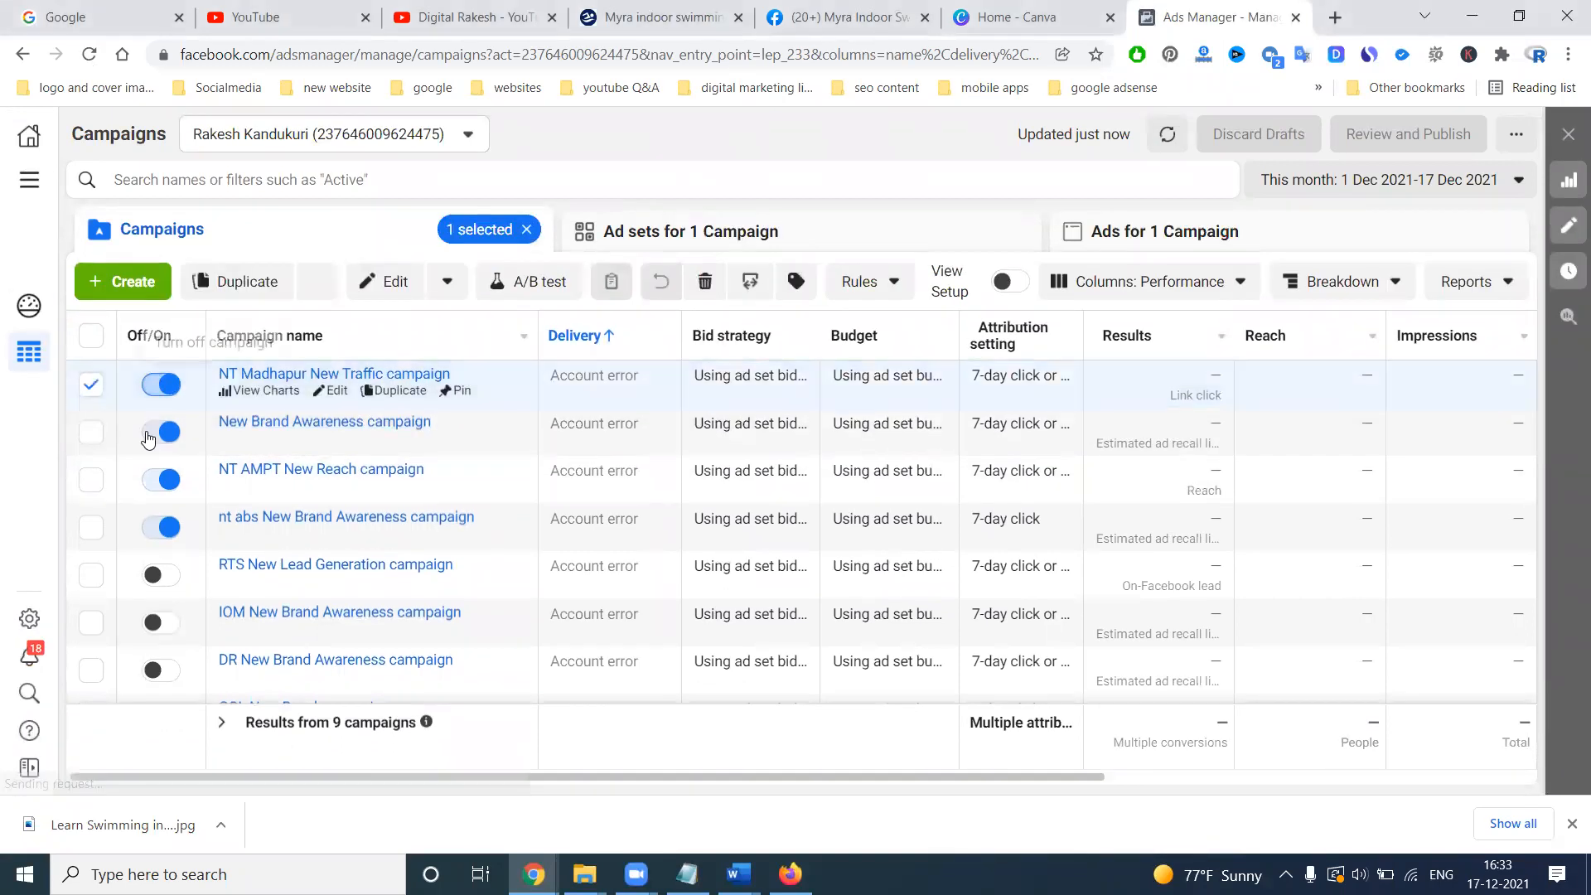
left_click(152, 430)
left_click(154, 522)
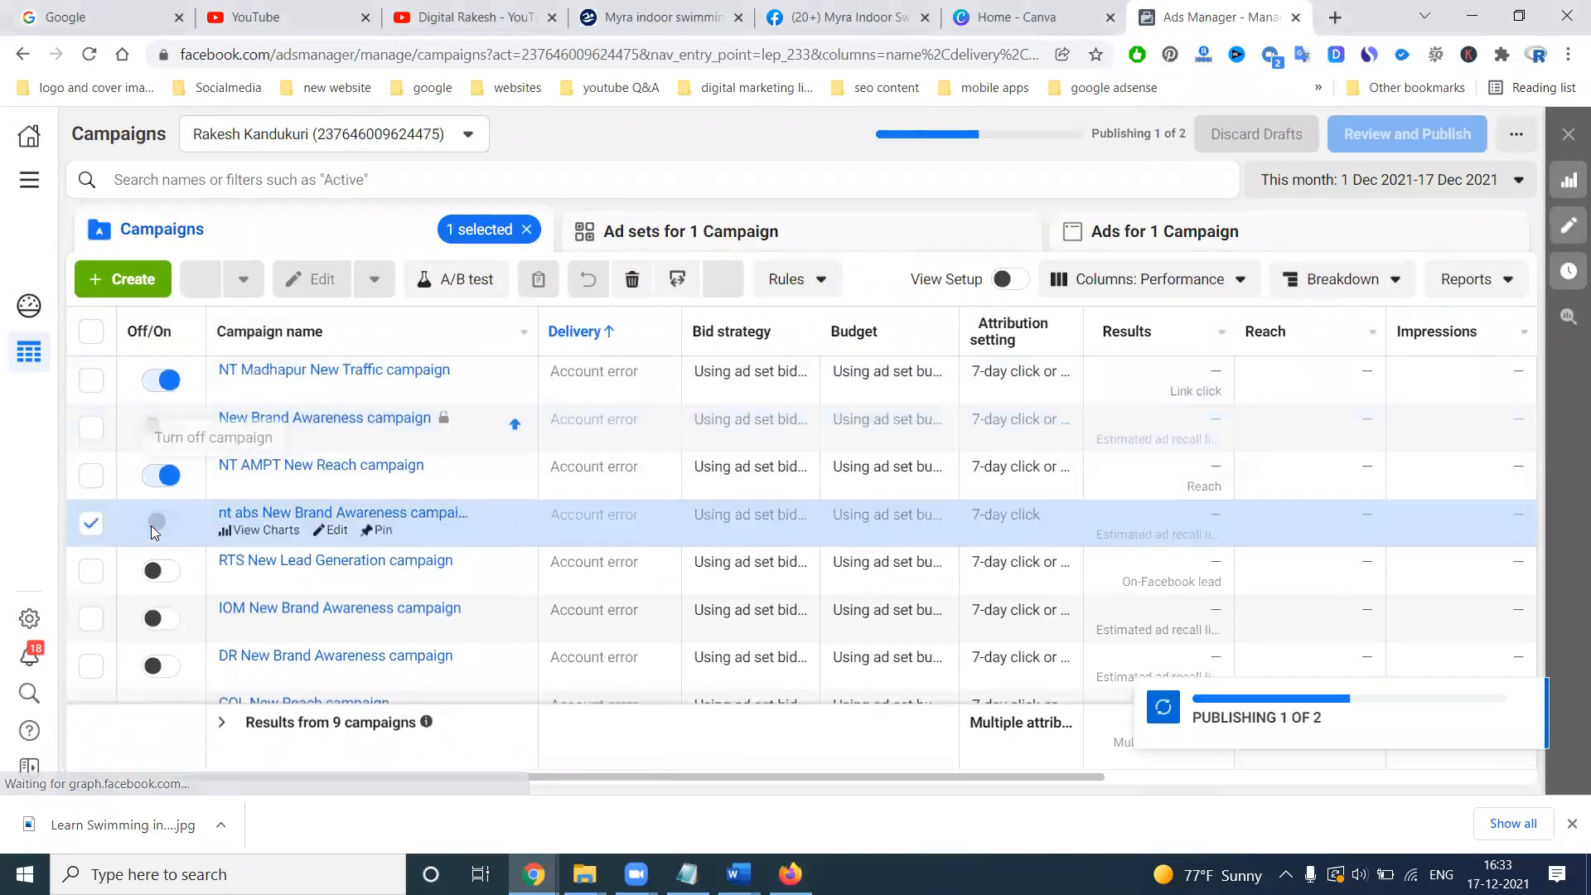
left_click(154, 381)
left_click(152, 430)
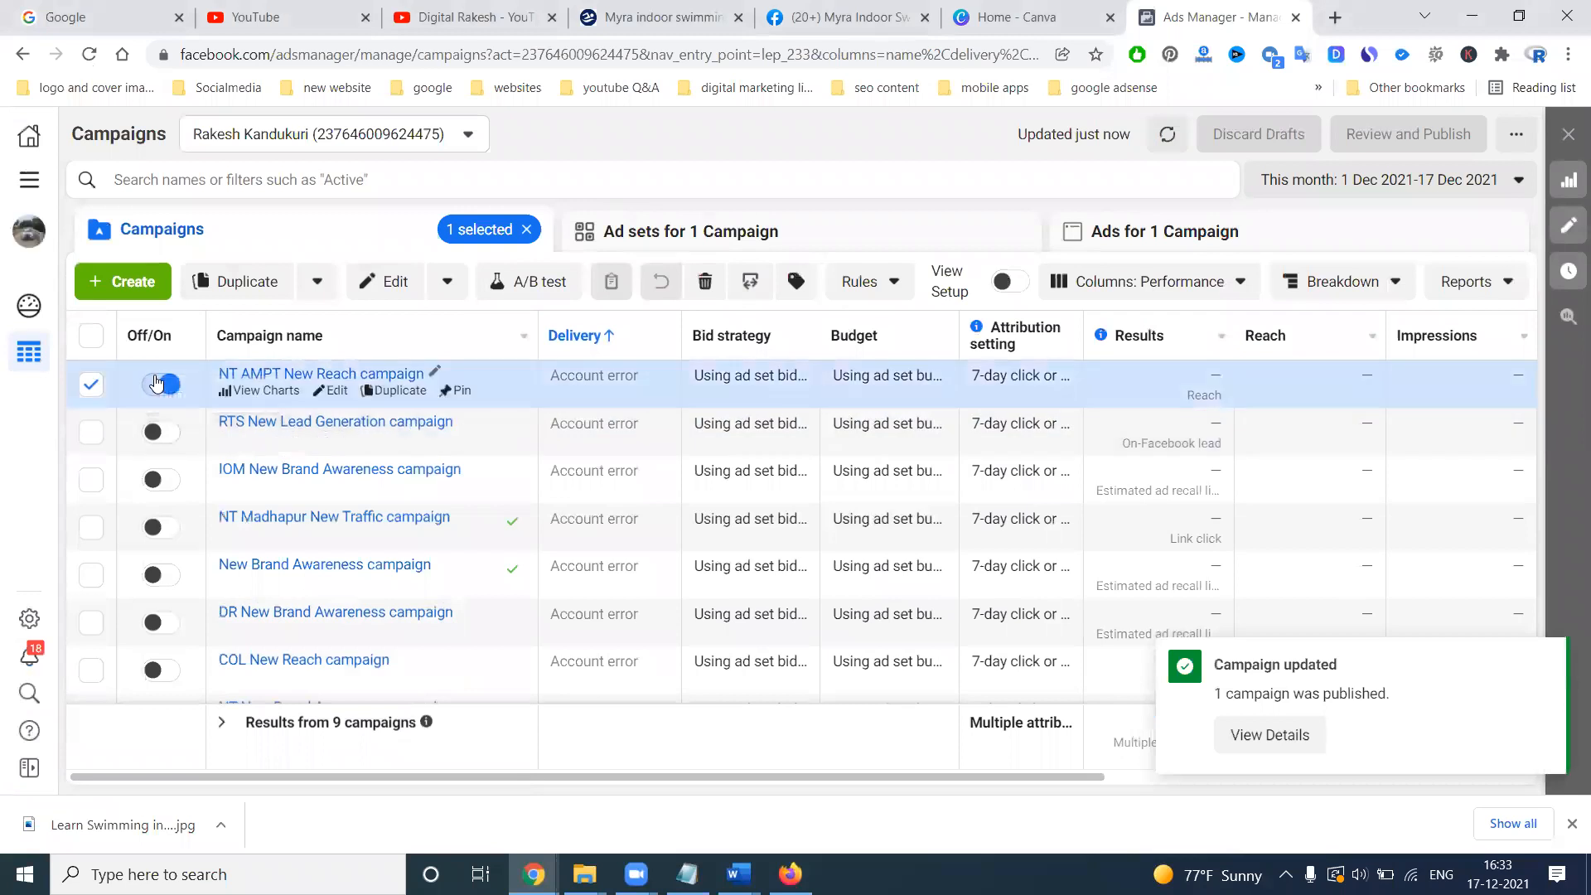
left_click(157, 382)
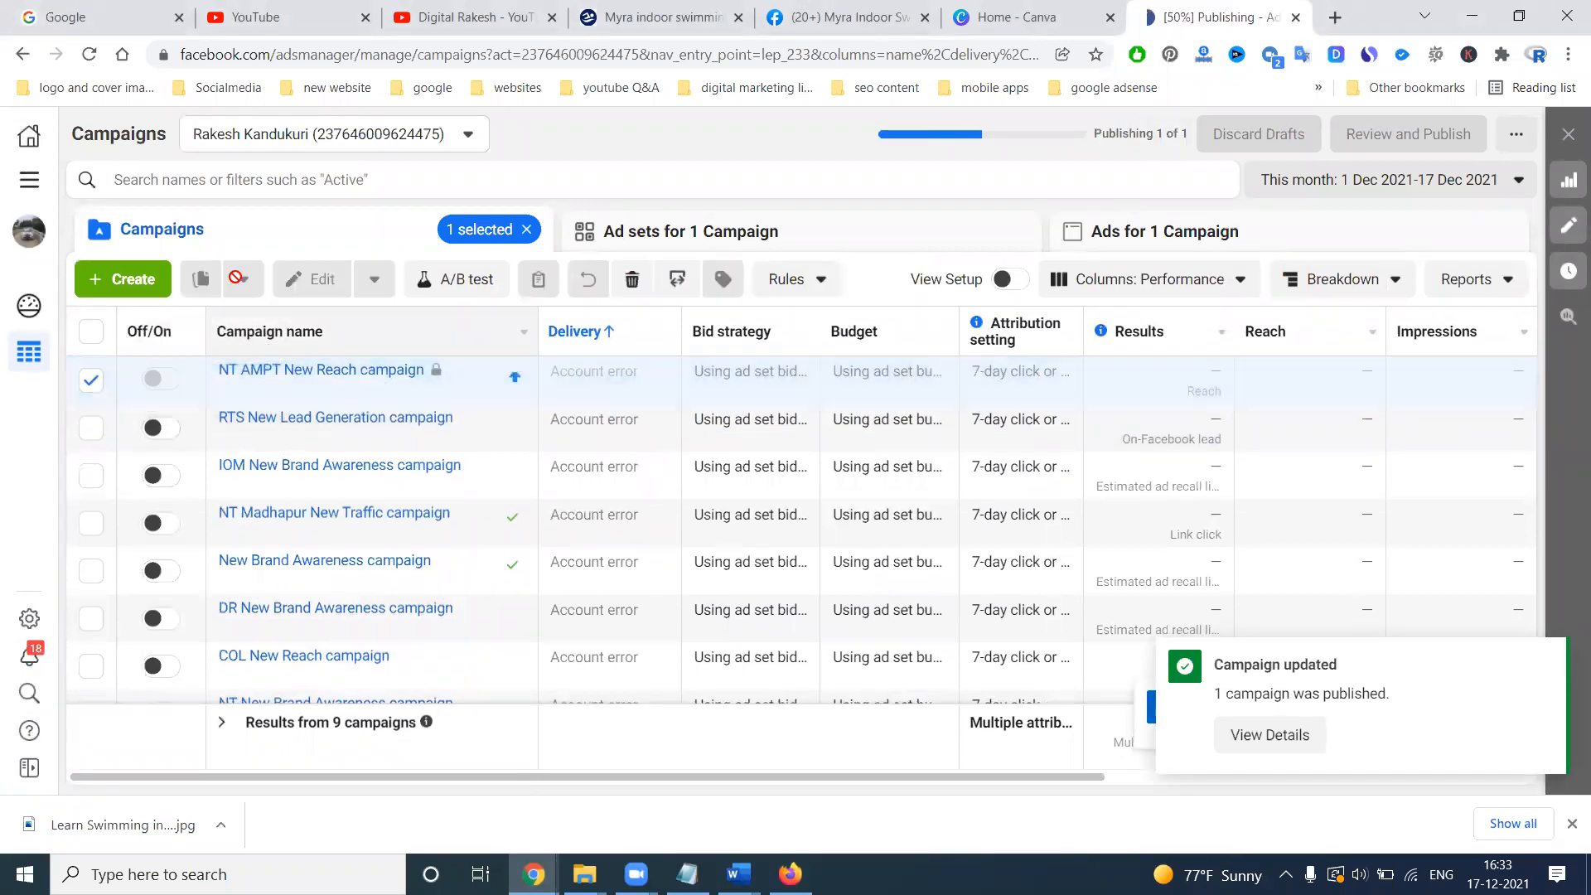
Start a new ad campaign and choose Engagement as its objective
left_click(148, 286)
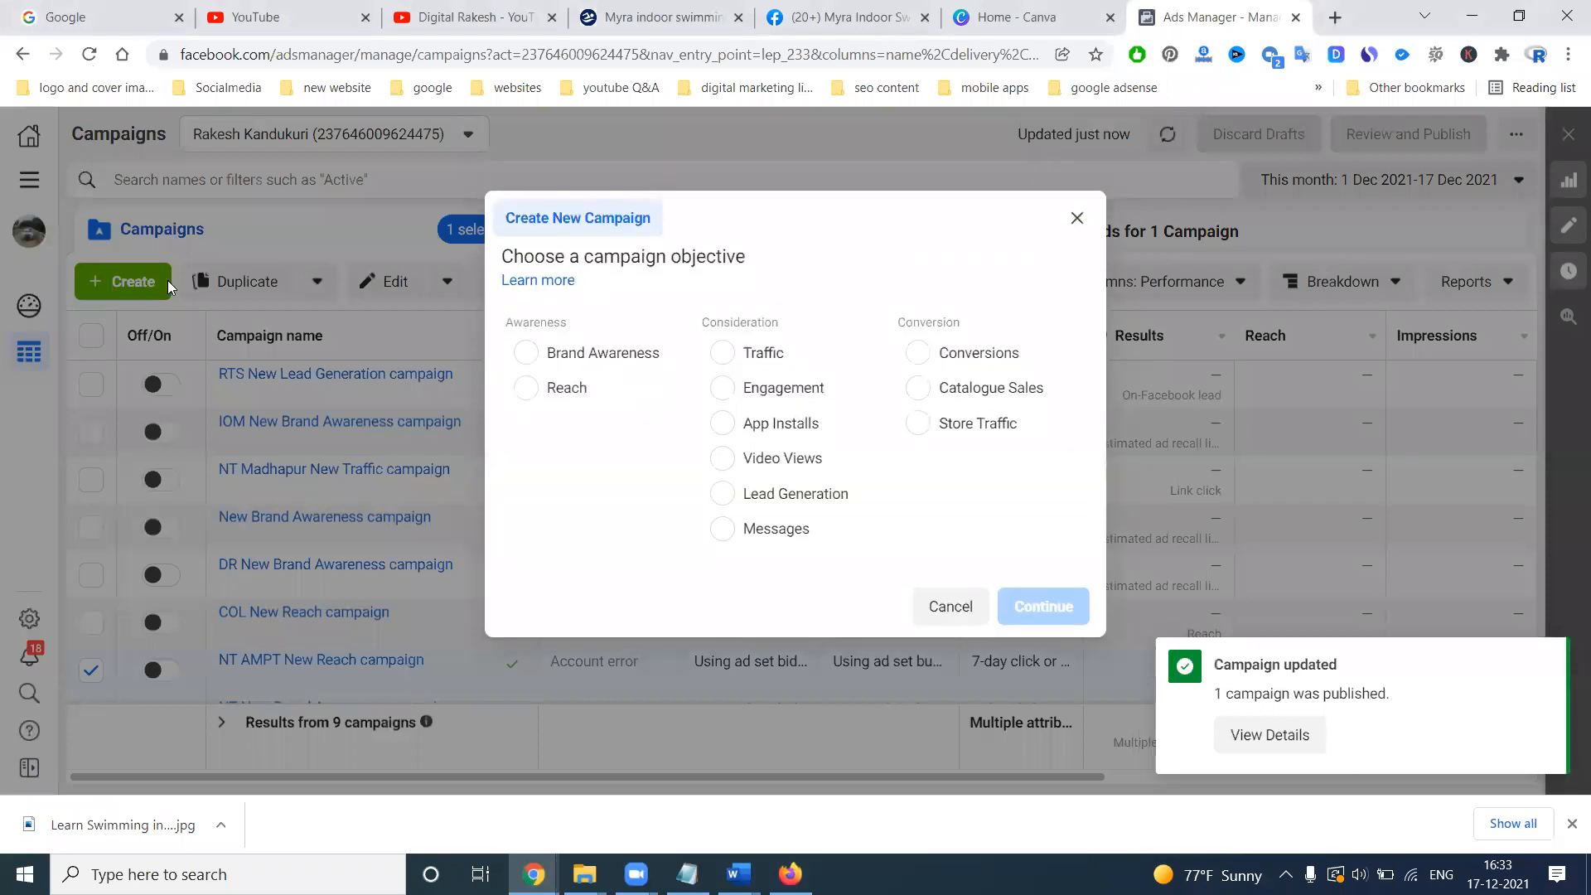
left_click(863, 10)
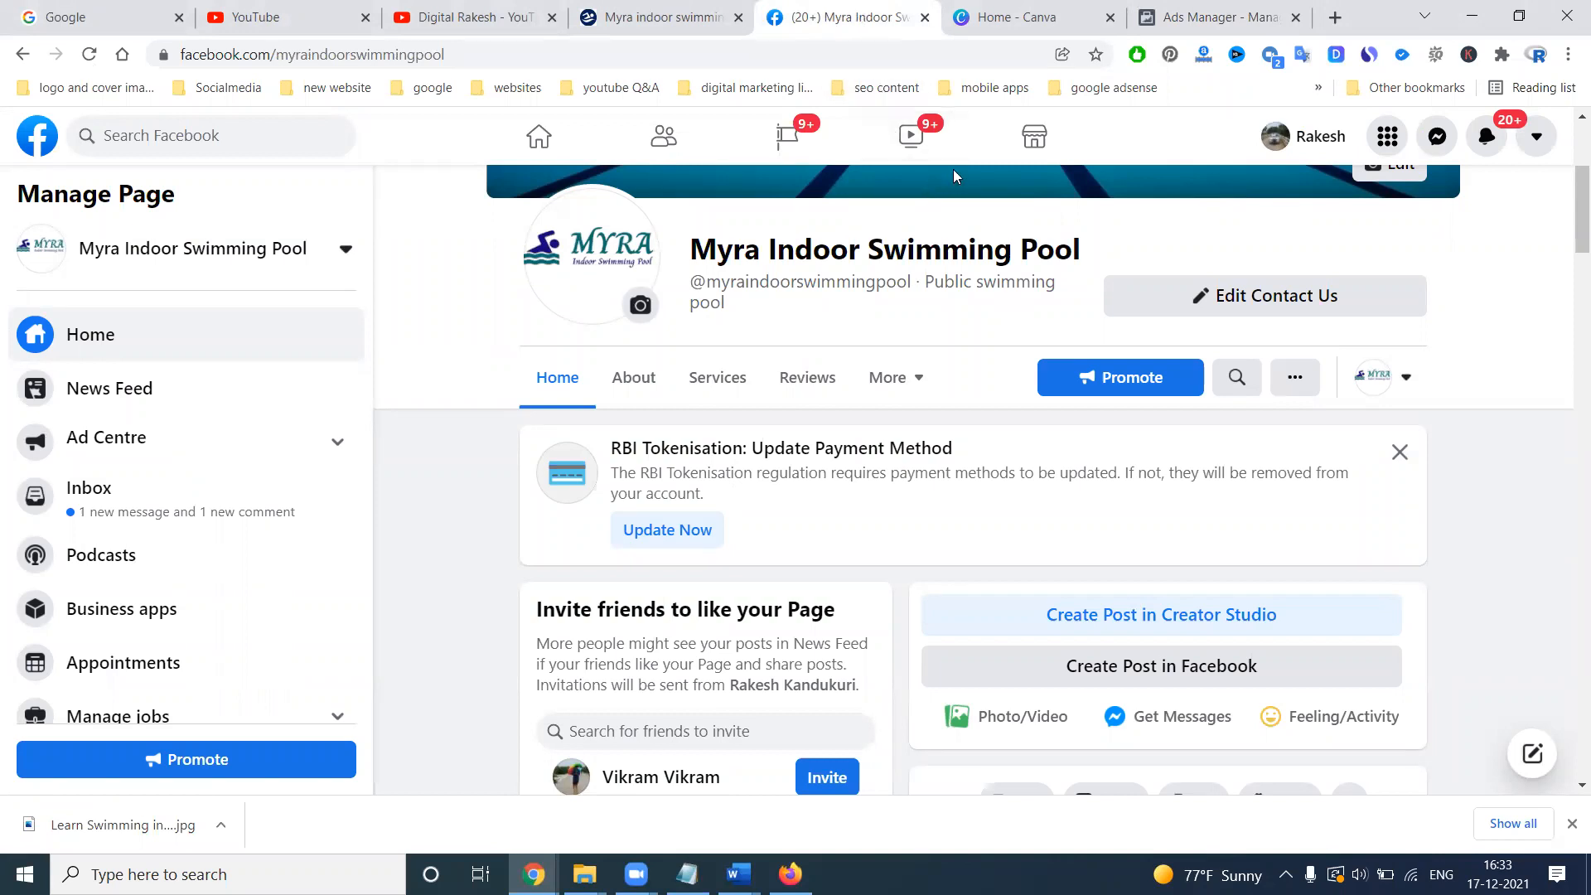
left_click(1186, 23)
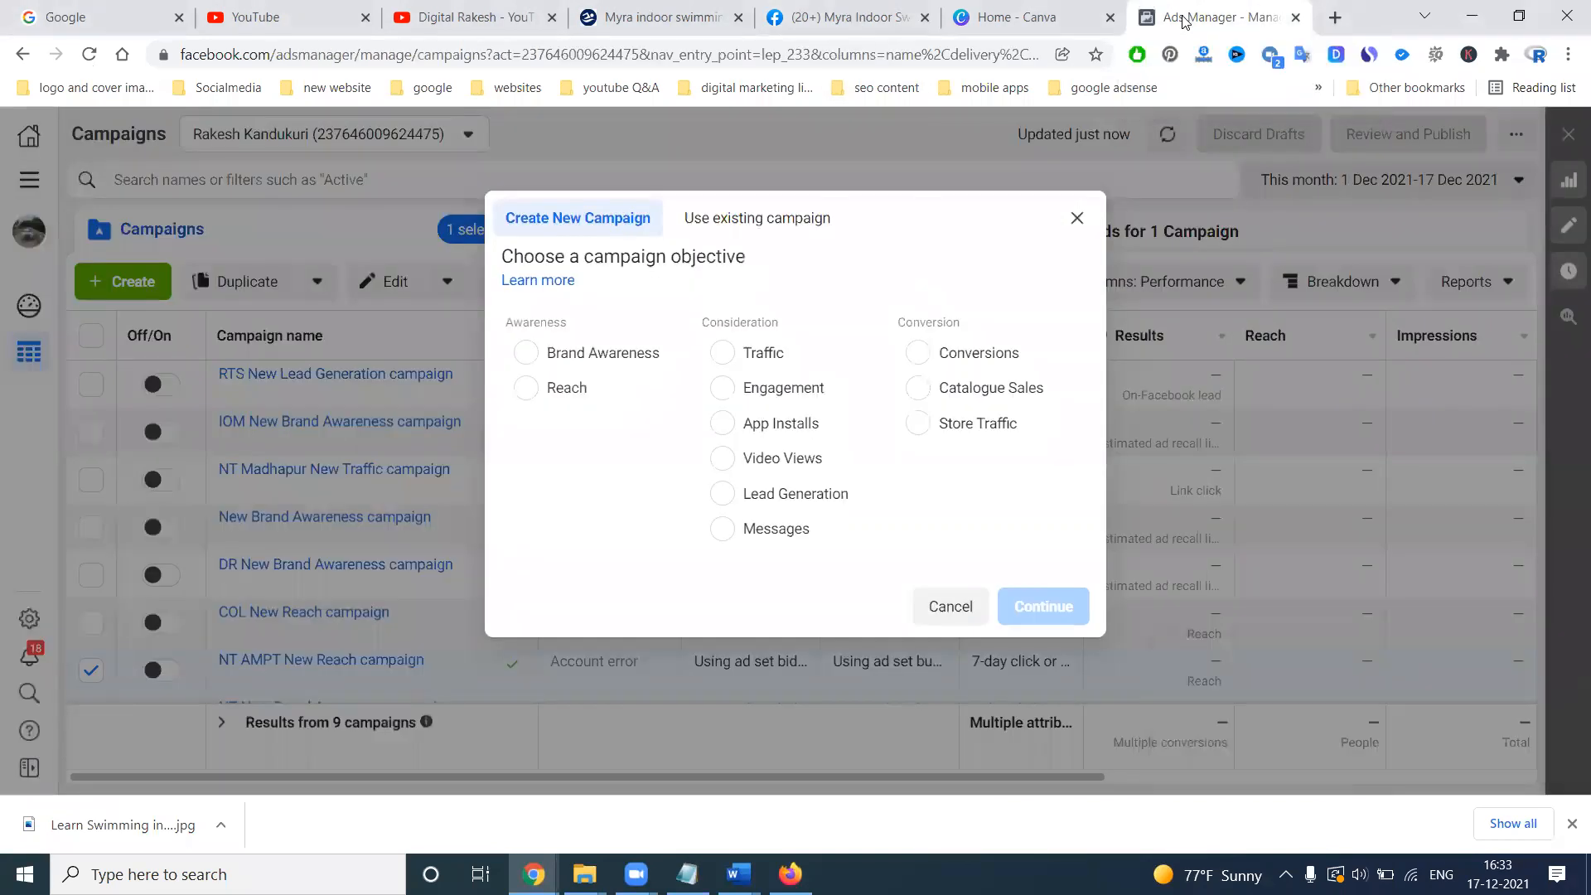
left_click(757, 390)
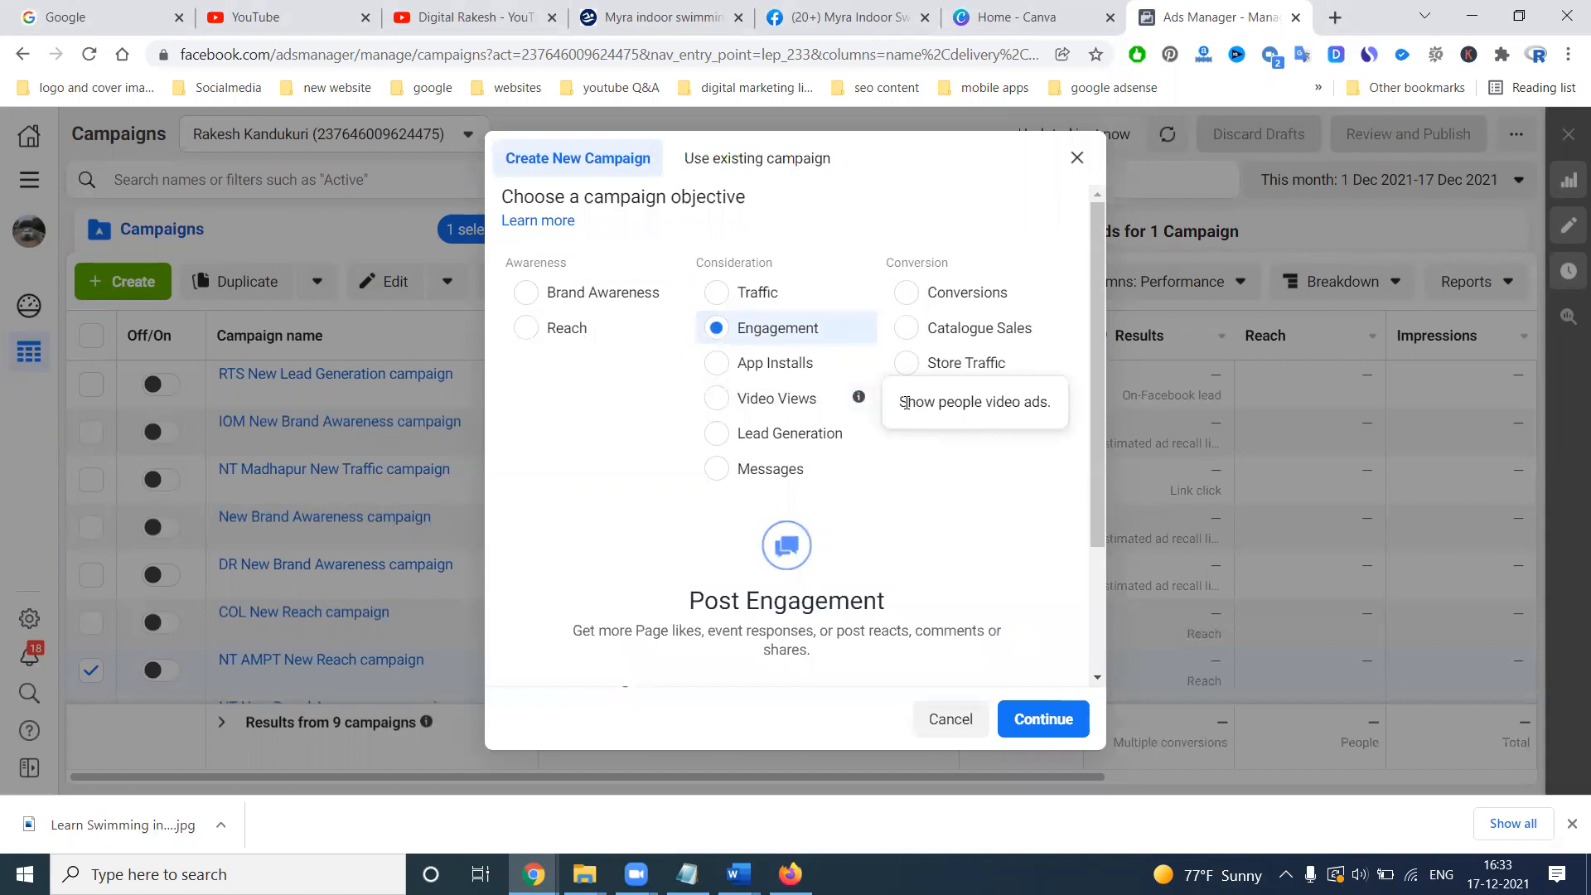
scroll(863, 515, "down", 2)
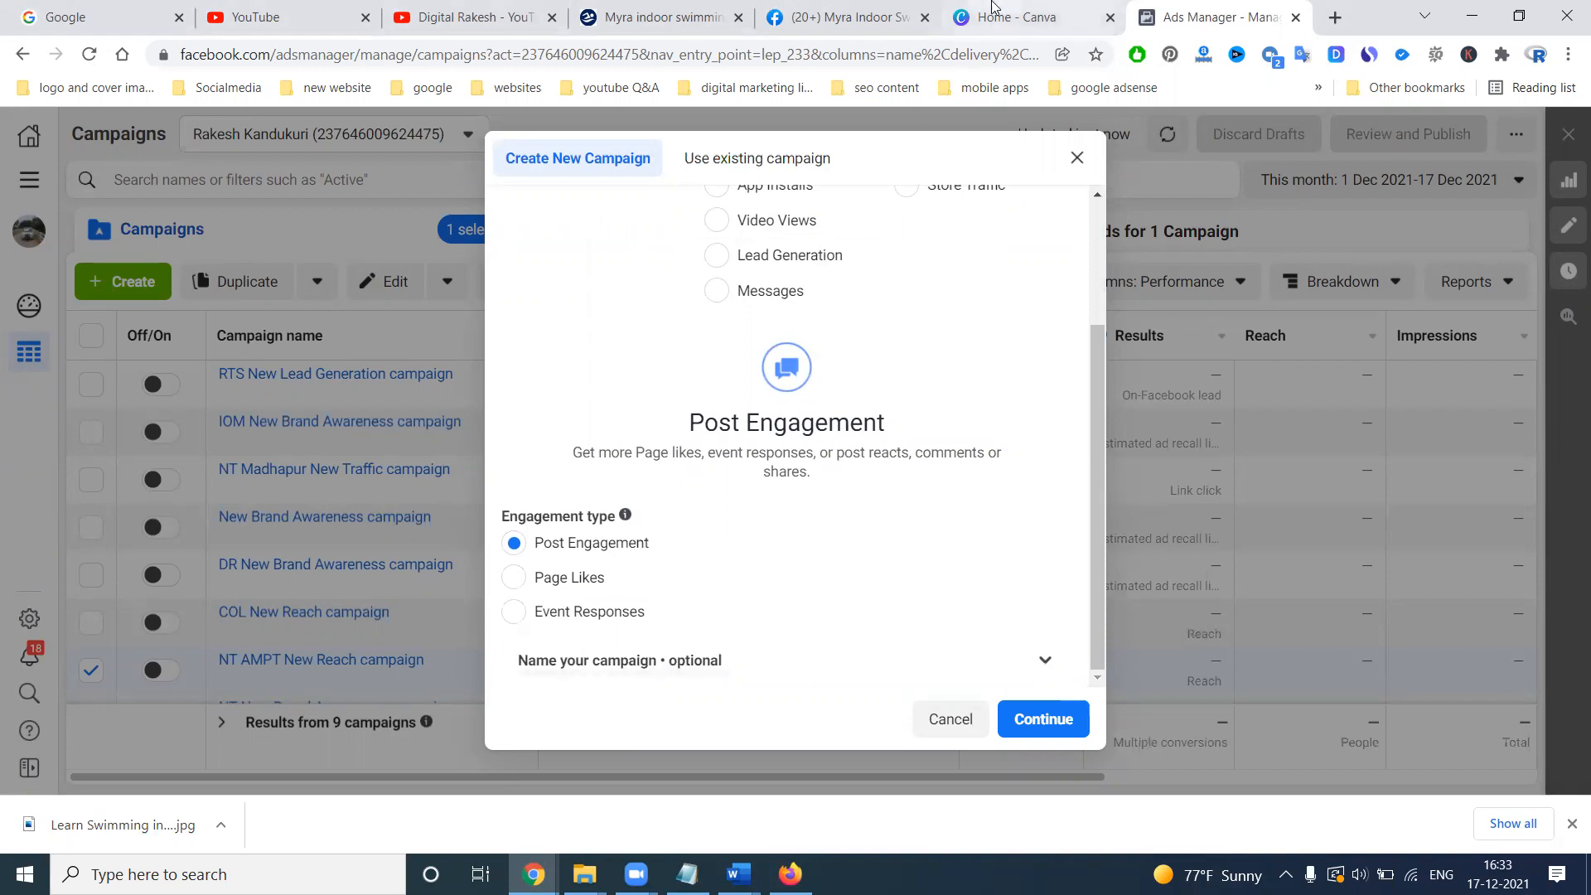
Check the published post on the Facebook page, and create the campaign in Ads Manager with the Post Engagement type
left_click(846, 17)
scroll(1078, 464, "down", 6)
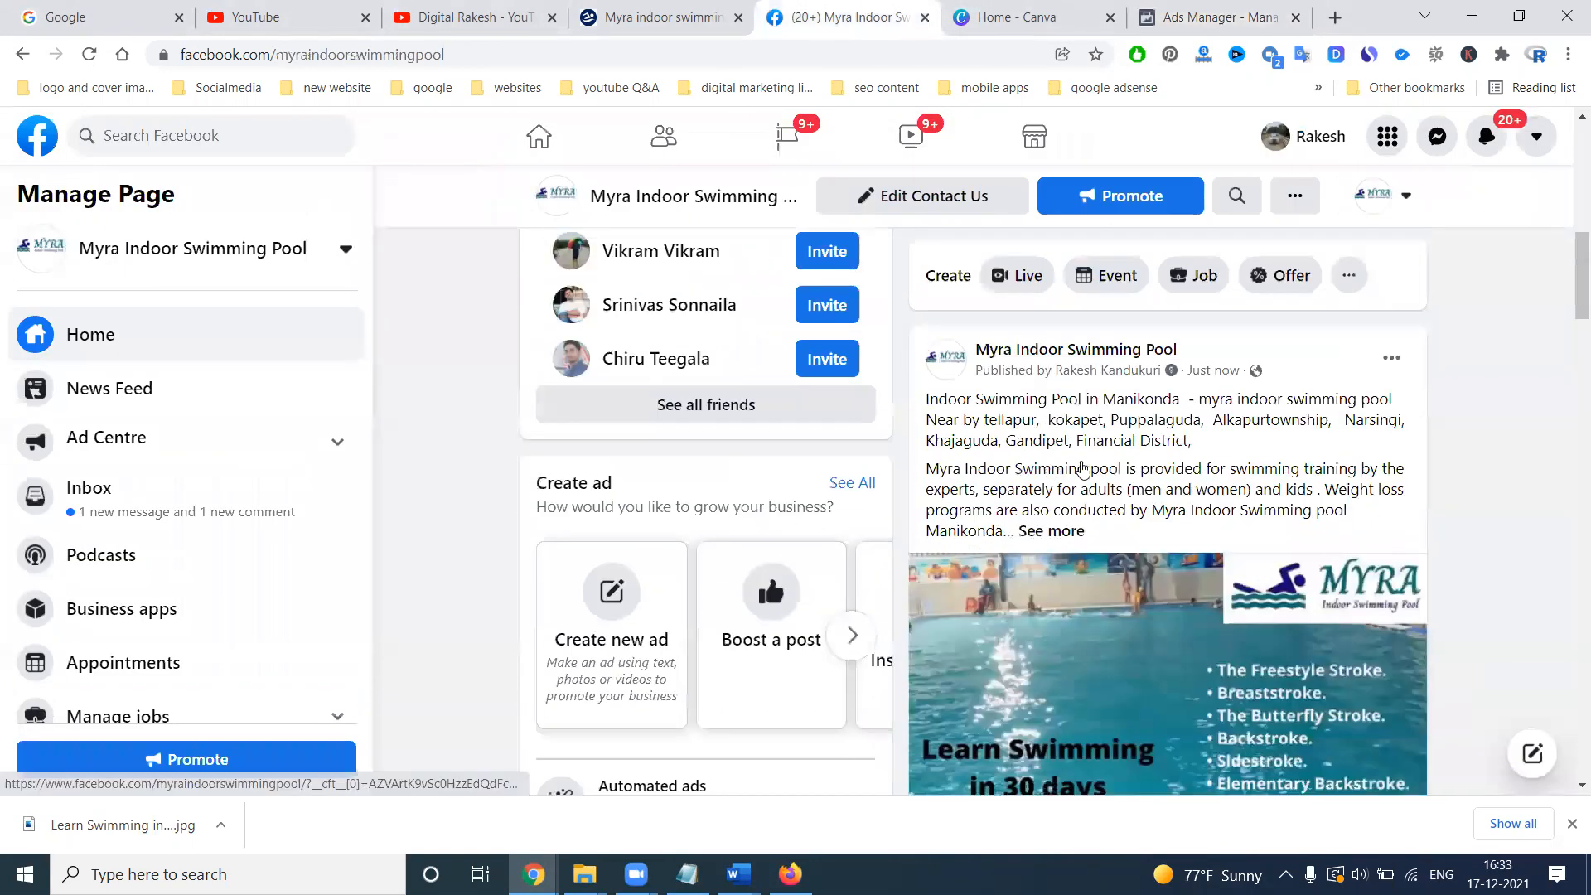
scroll(1083, 469, "down", 5)
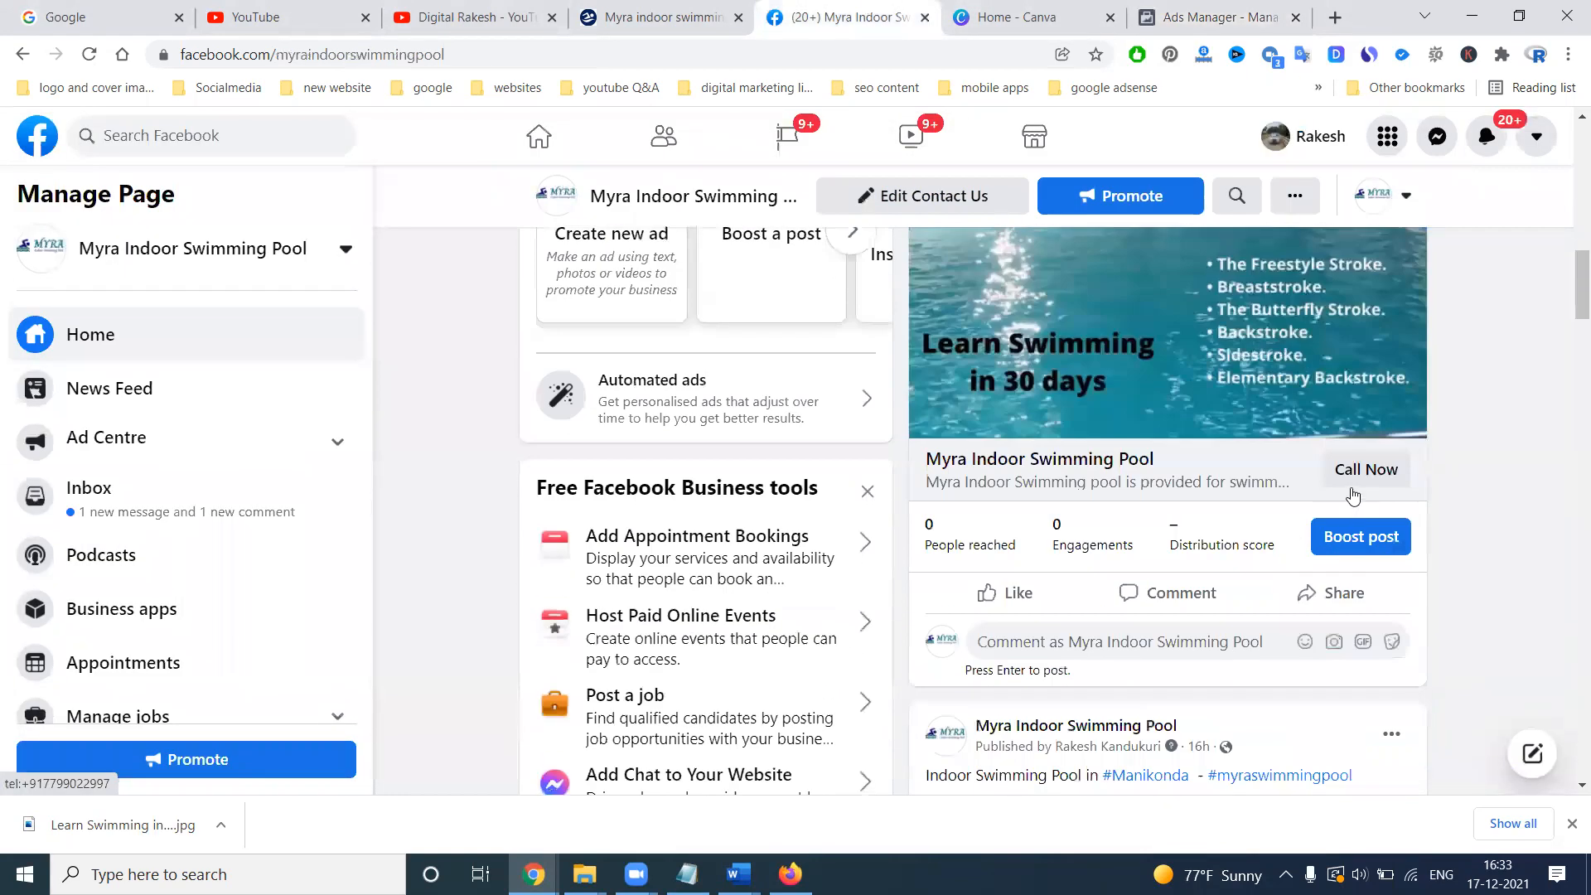
left_click(1163, 21)
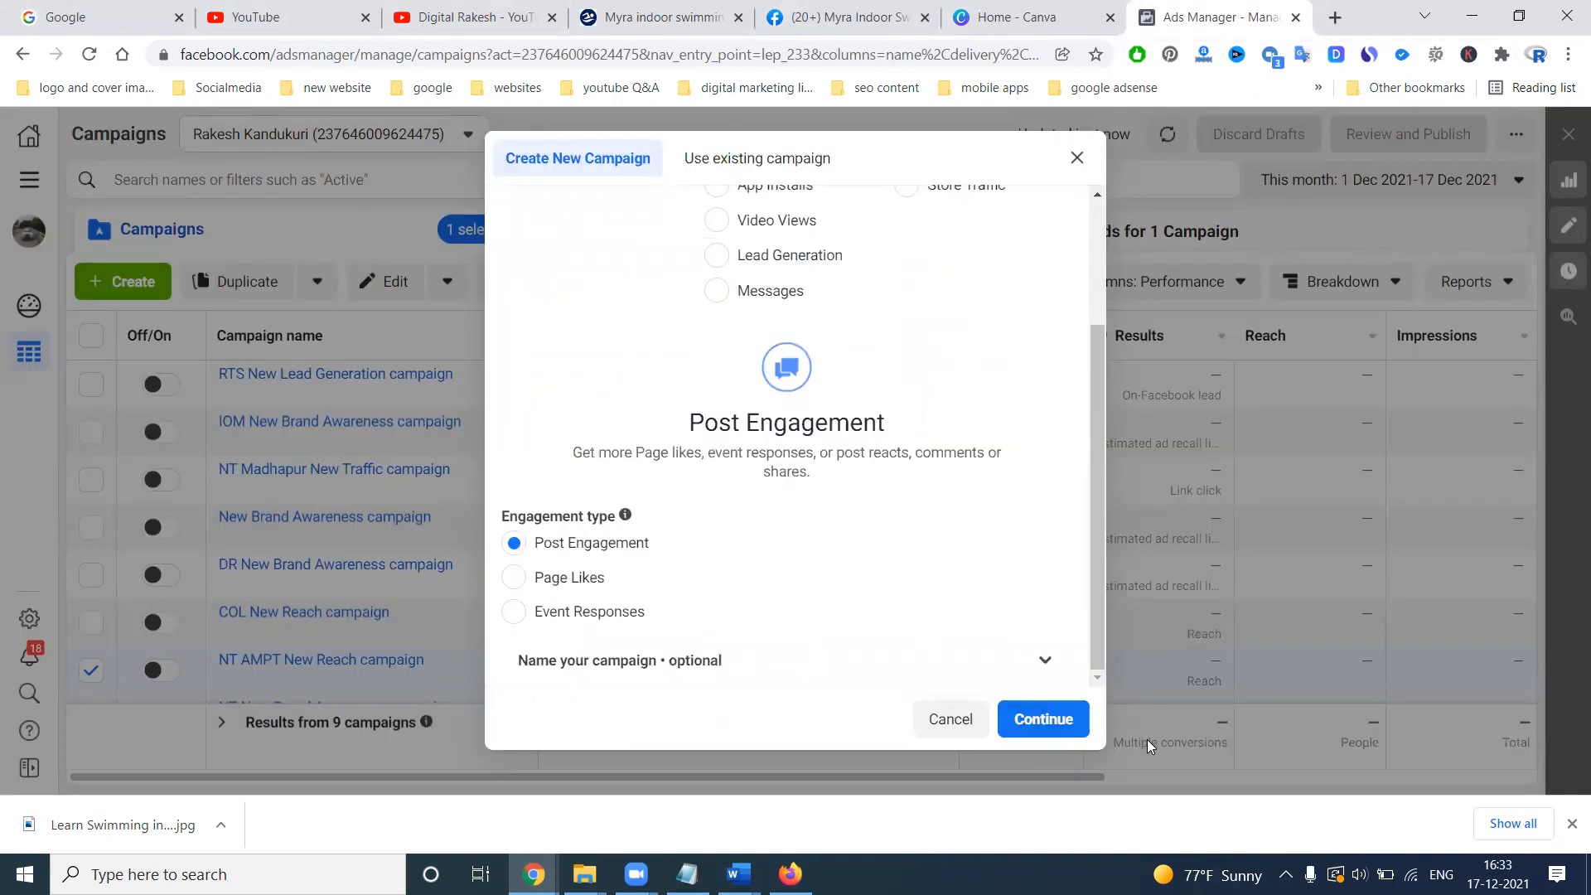
left_click(1053, 727)
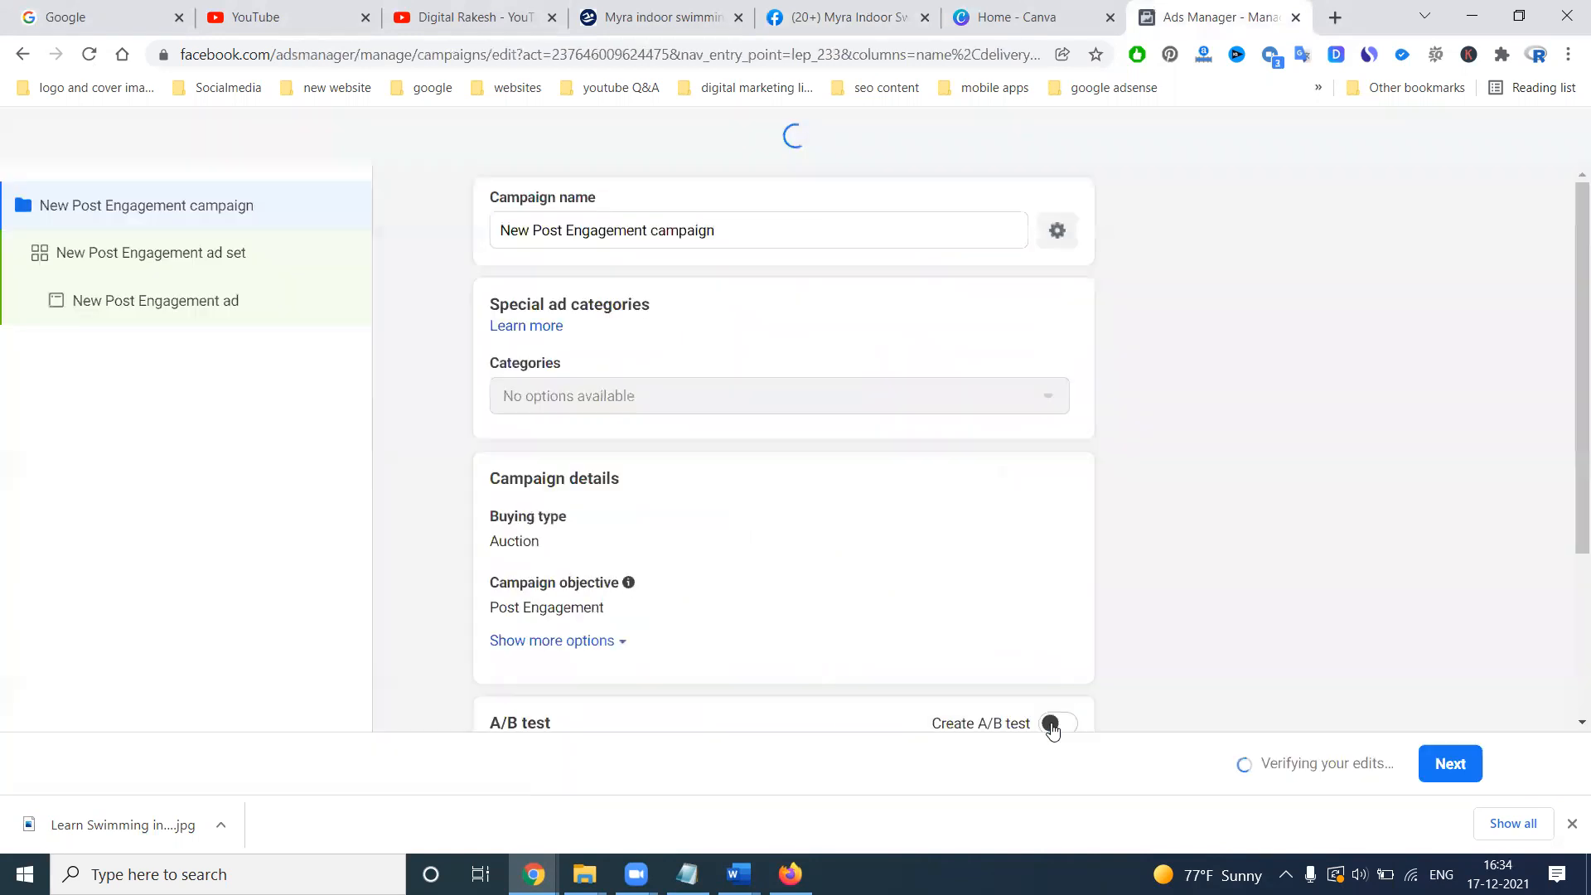
Copy myraswimmingpool from the pool website's address and insert it before "New Post Engagement campaign" in the campaign name
left_click(655, 16)
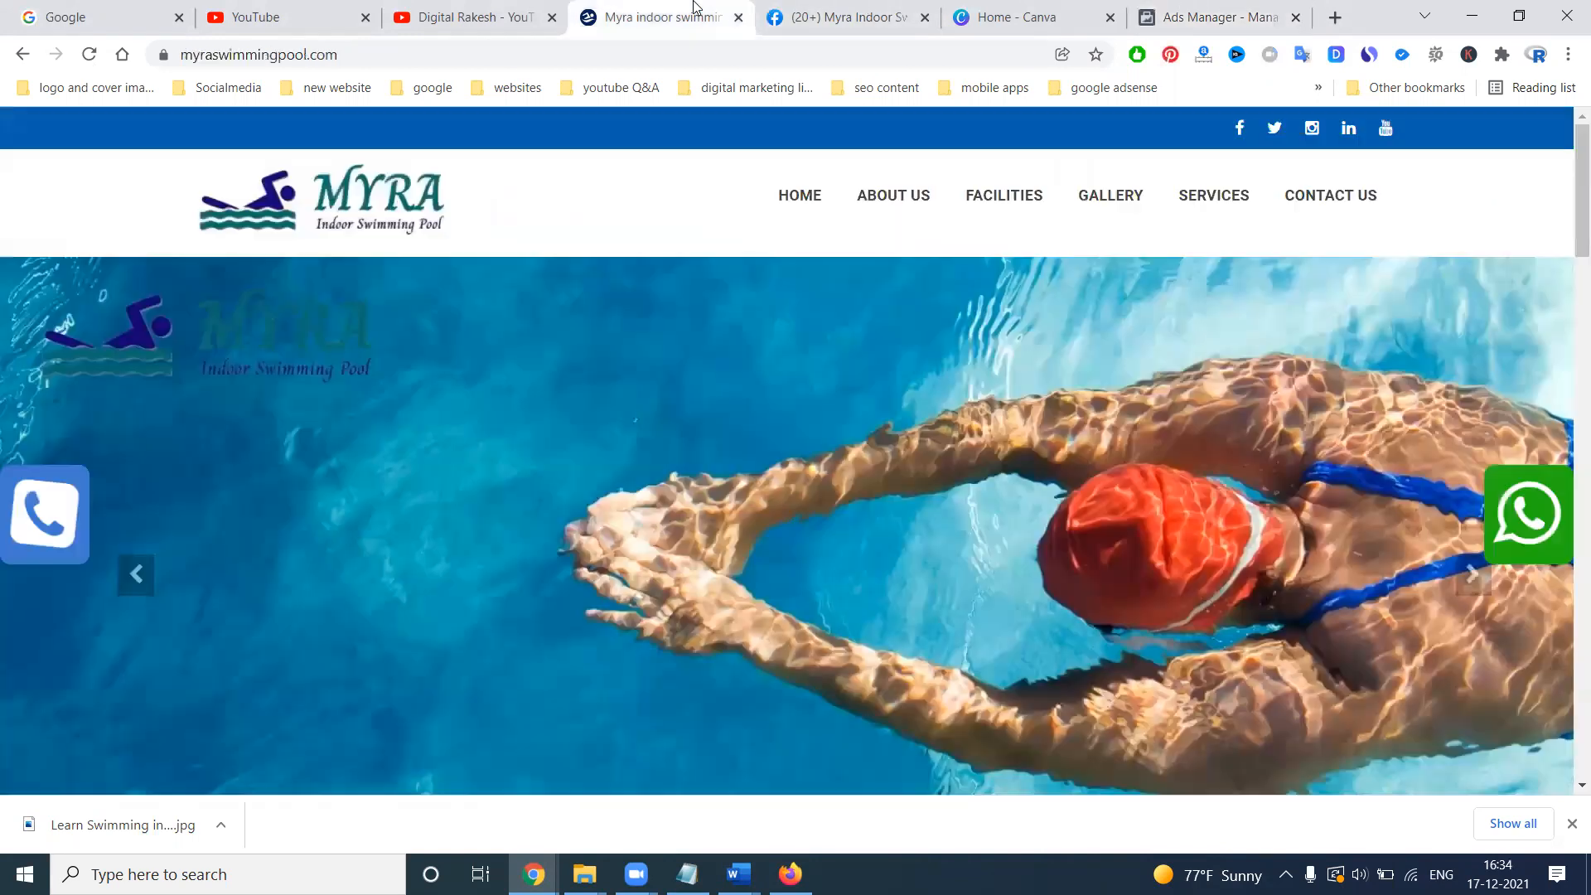
double_click(262, 56)
key("ctrl+c")
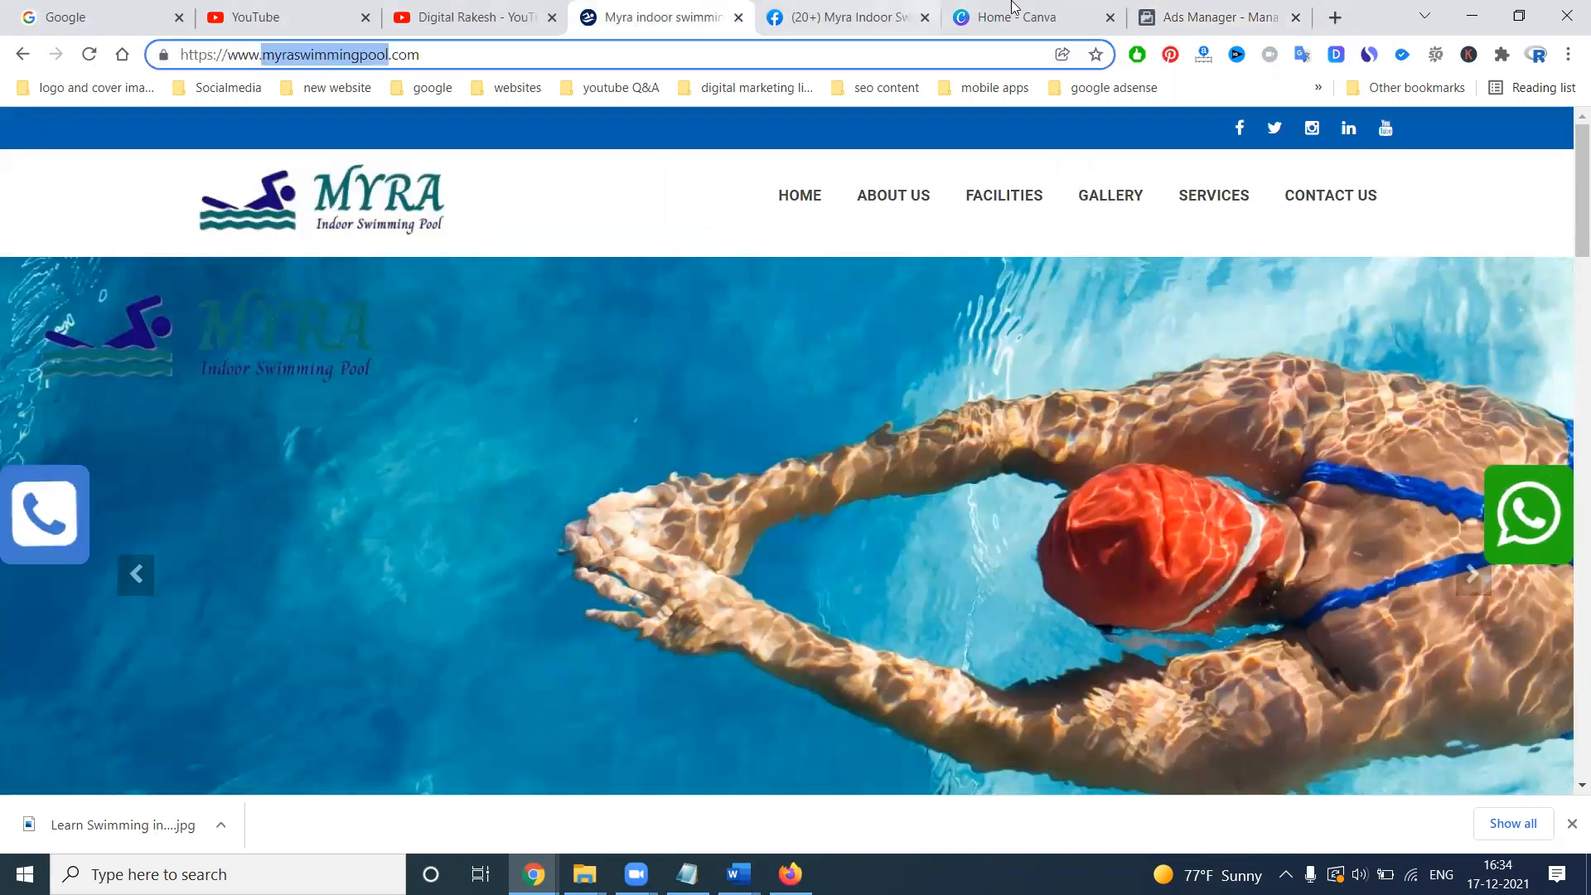
left_click(1177, 17)
left_click(505, 238)
key("ctrl+v")
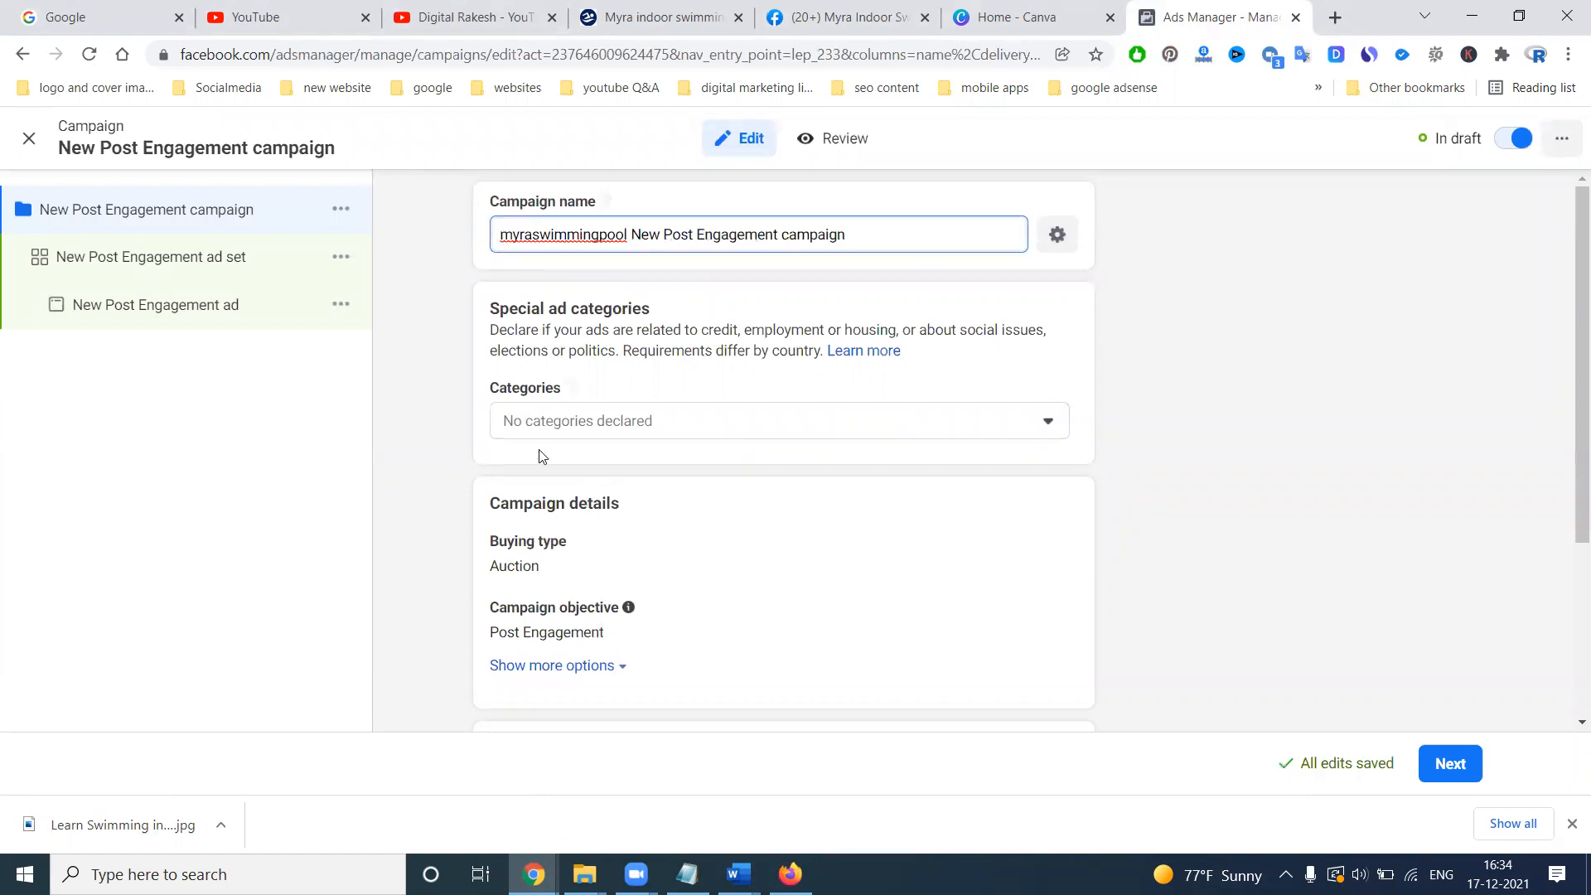
scroll(542, 499, "down", 3)
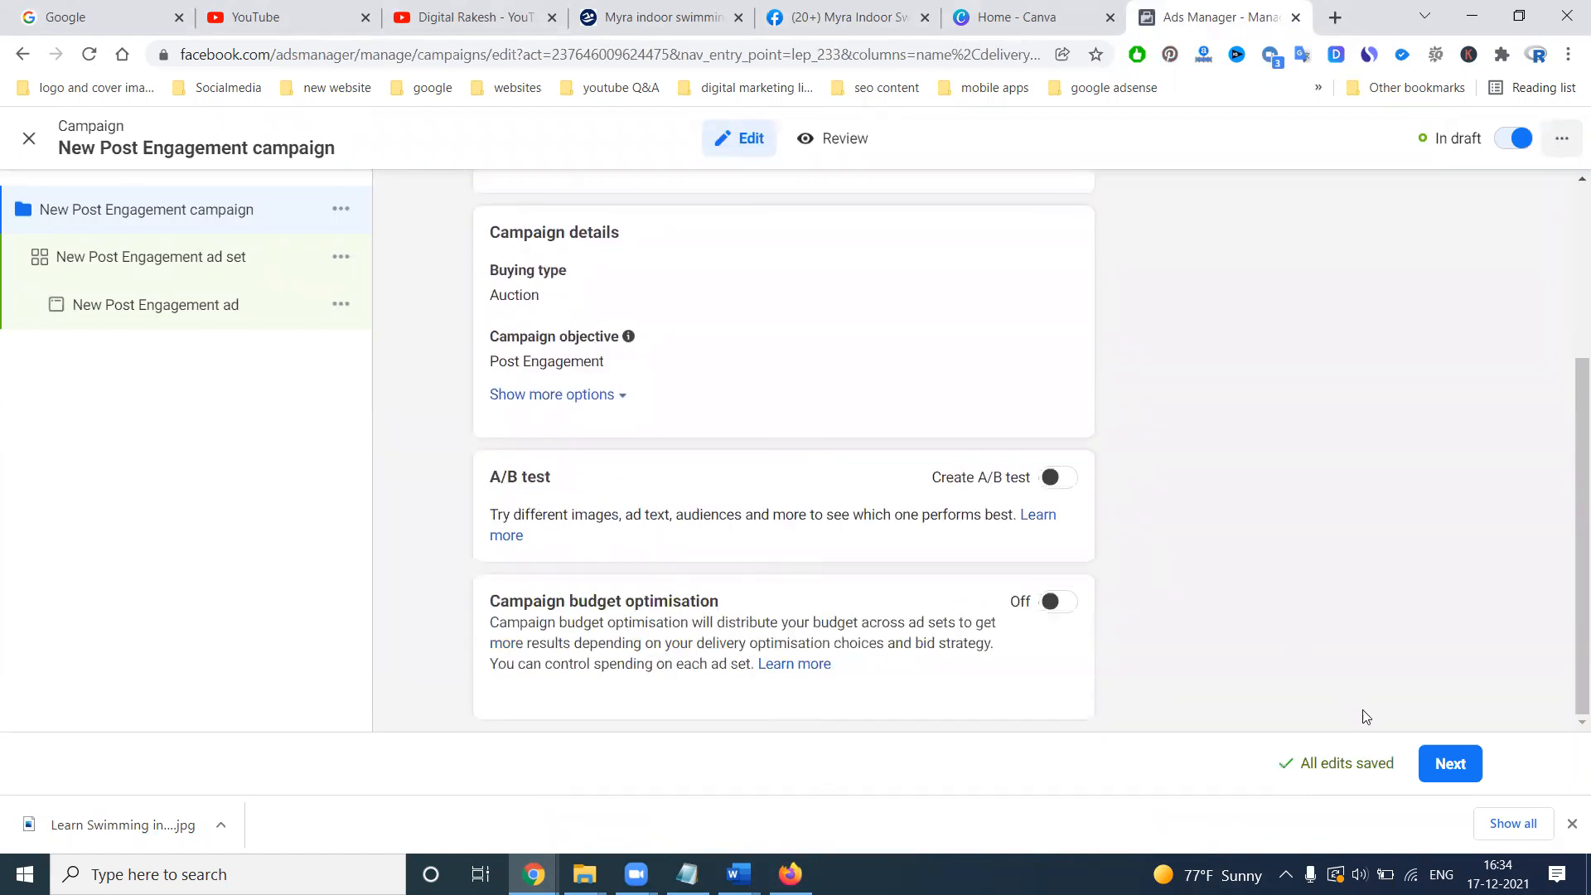
Proceed to the ad set settings and insert myraswimmingpool before "New Post Engagement ad set" in the ad set name
left_click(1465, 754)
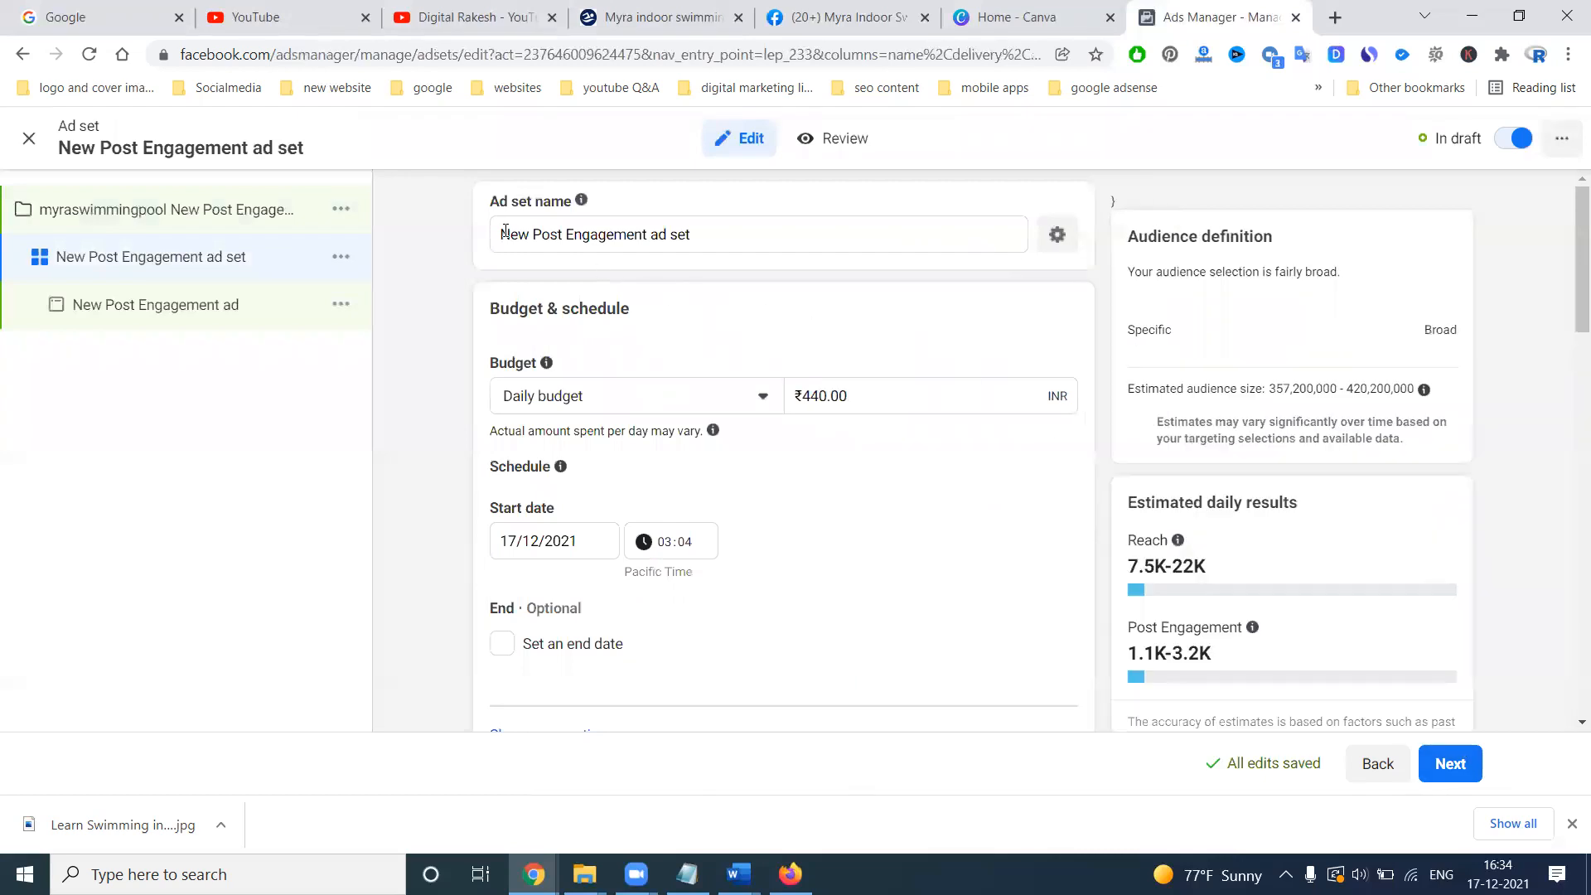
left_click(502, 233)
key("ctrl+v")
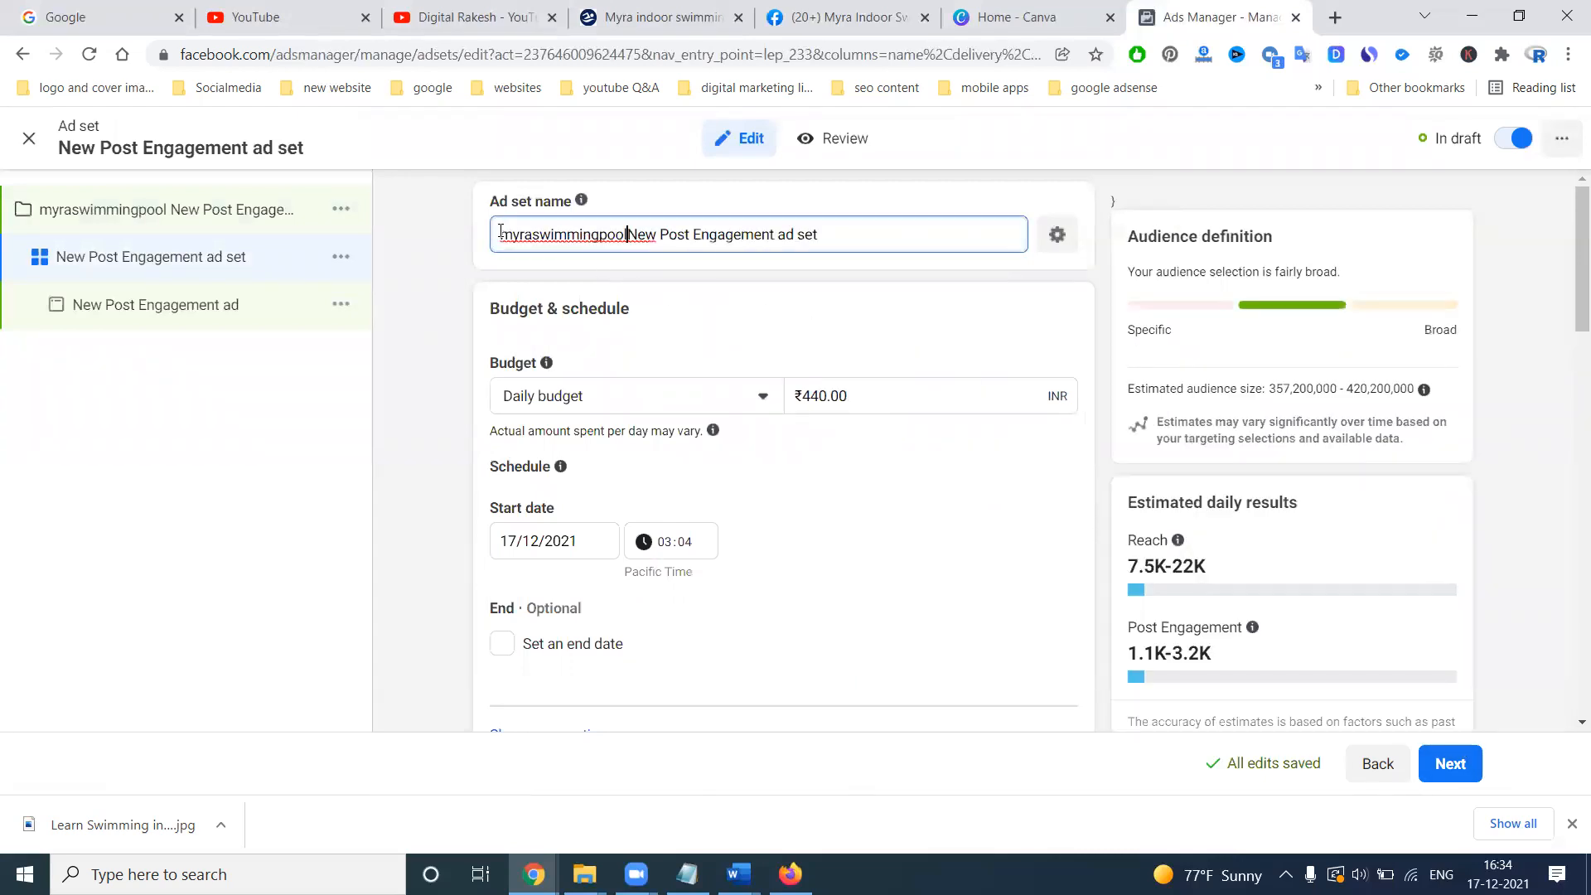
Keep the budget type as Daily budget and try daily amounts of ₹74, ₹77 and ₹76
left_click(670, 386)
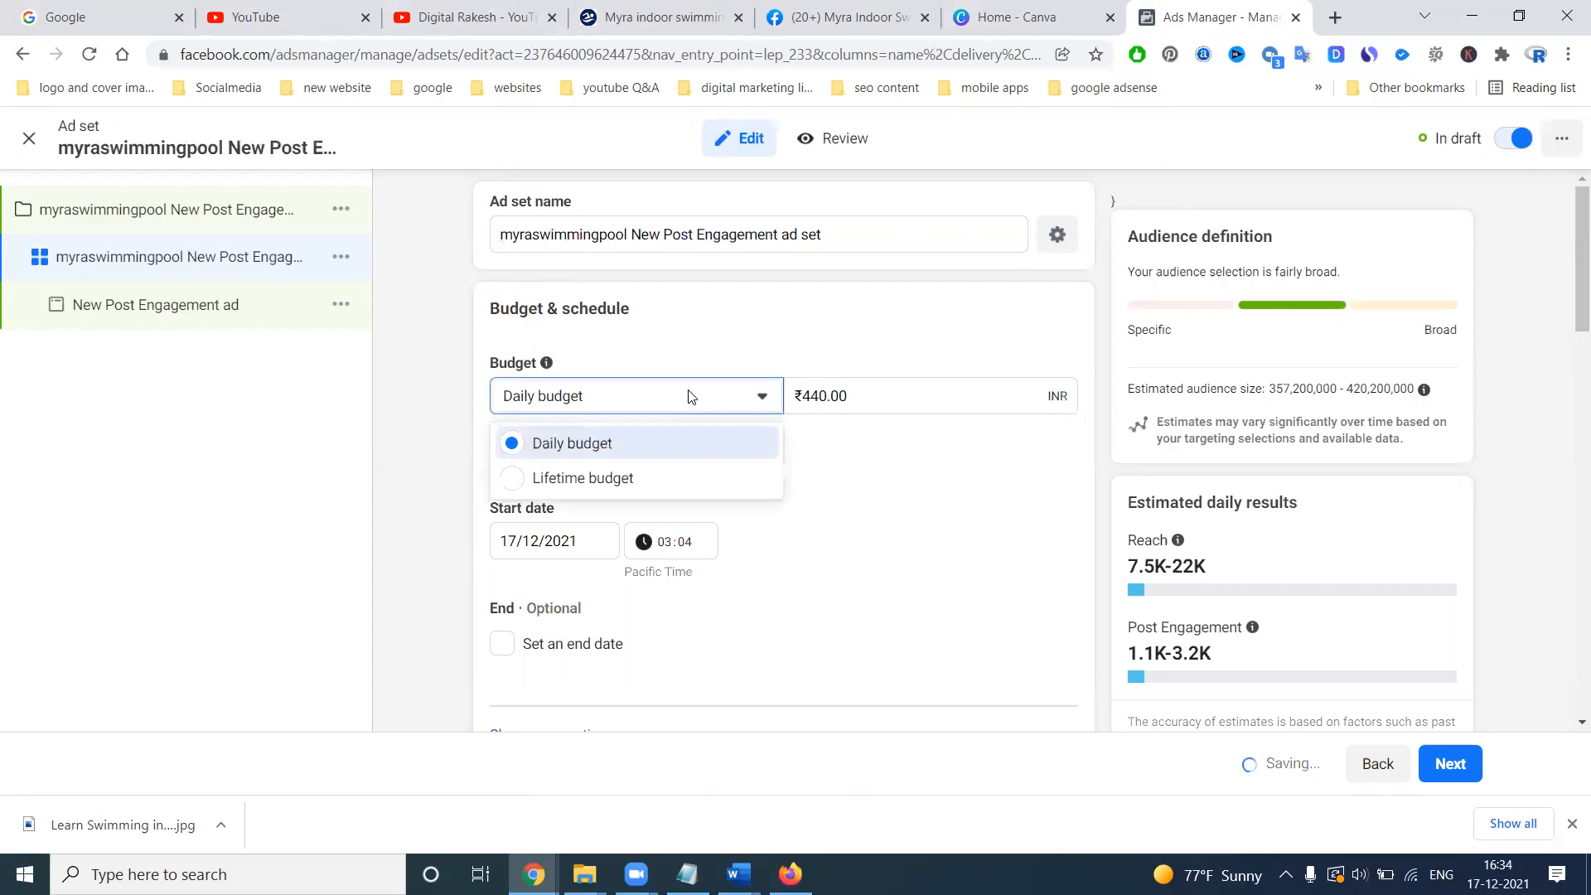
left_click(813, 393)
type("7")
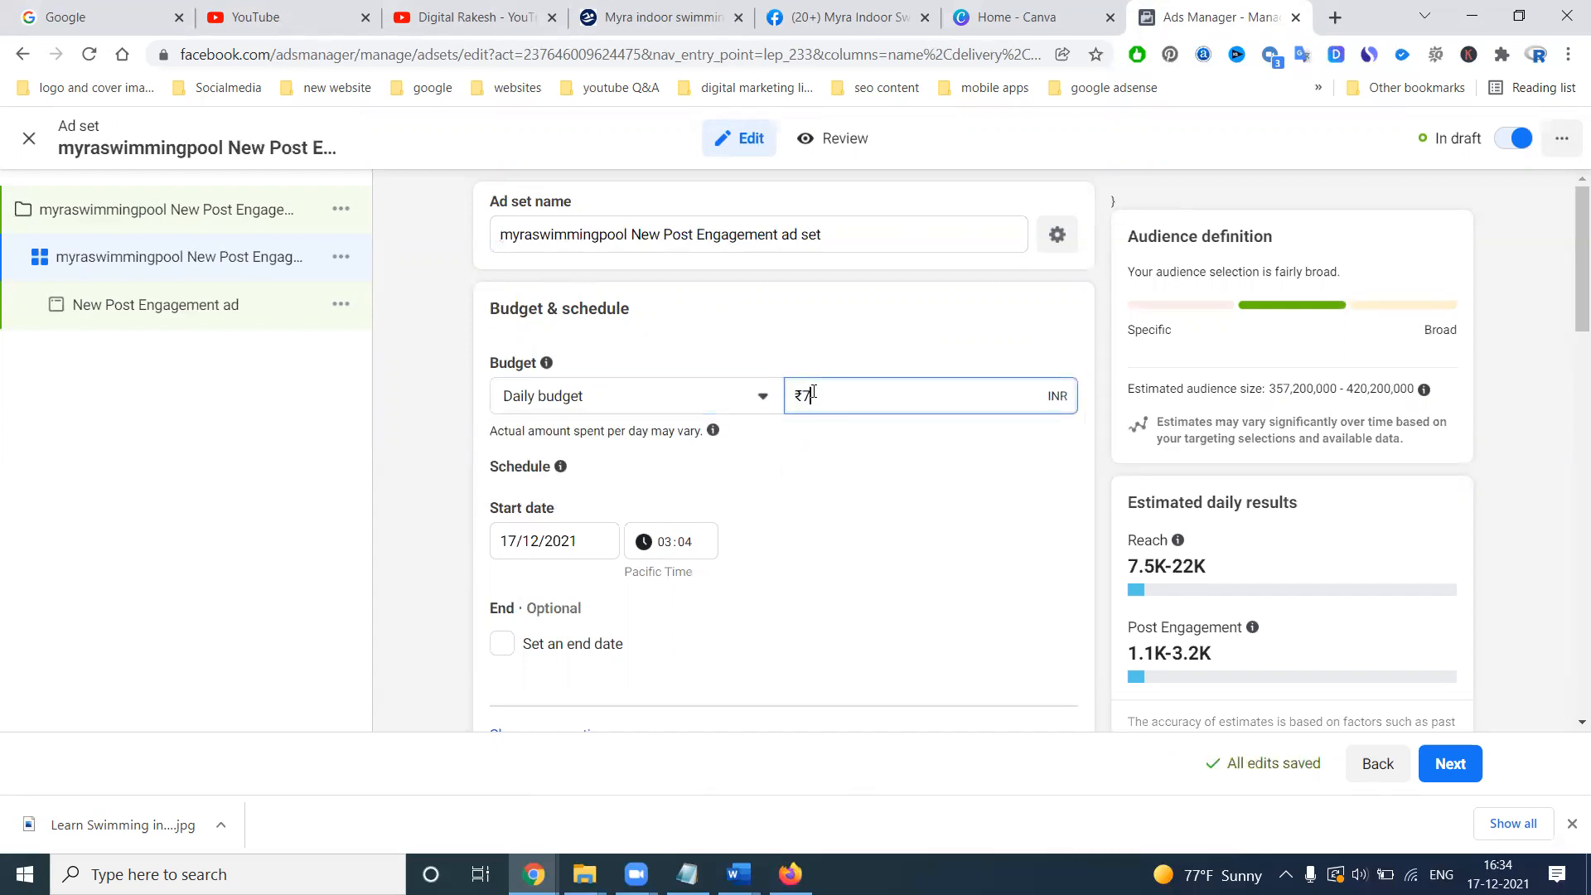
type("4")
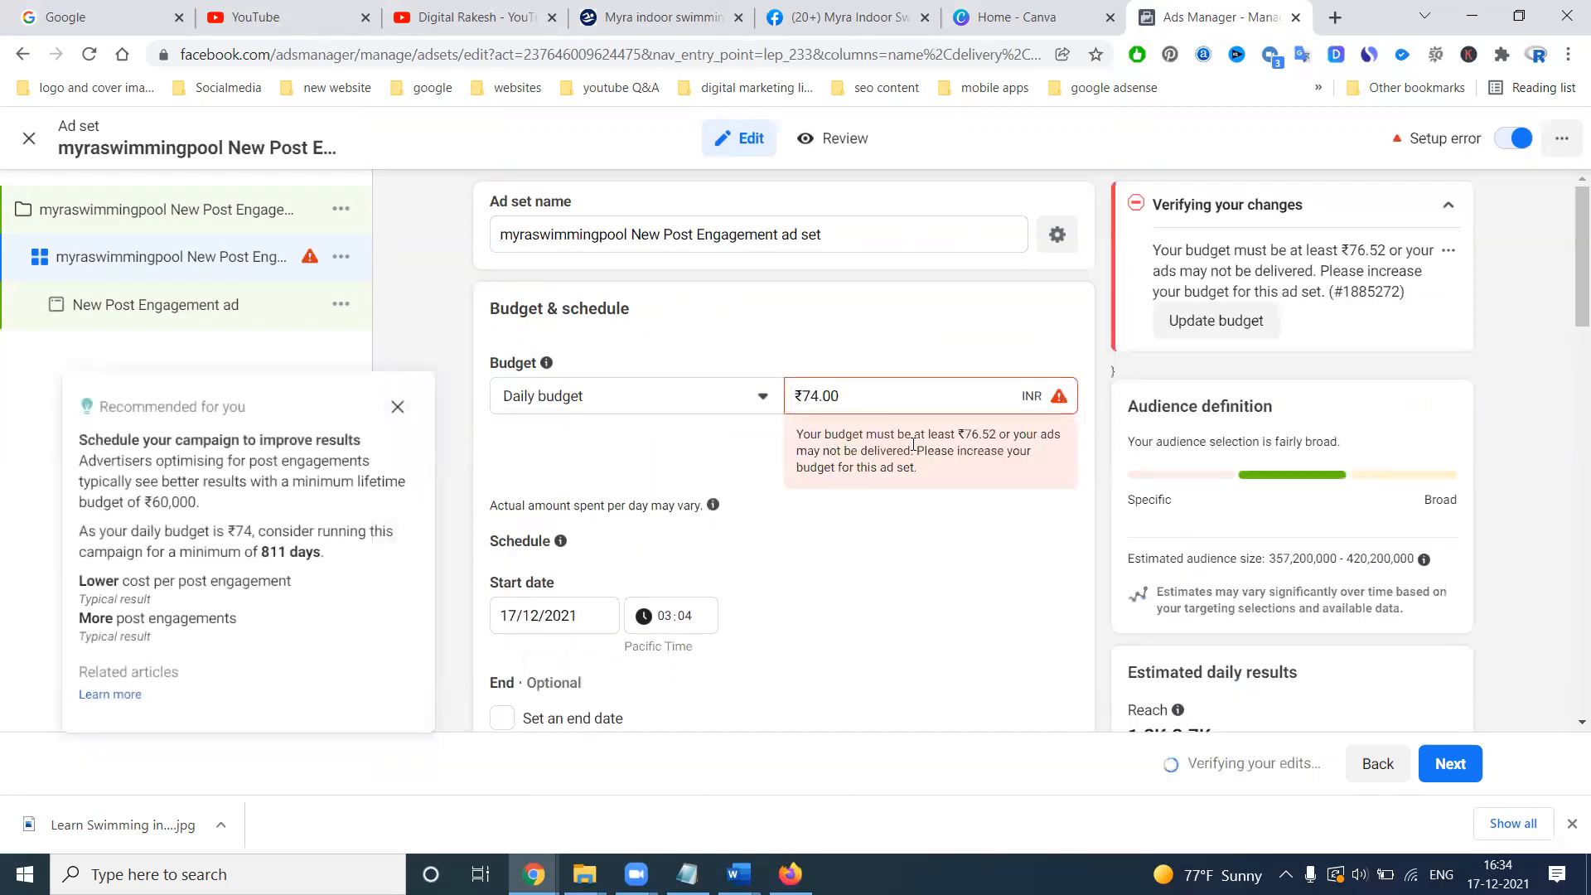
left_click(849, 393)
type("77")
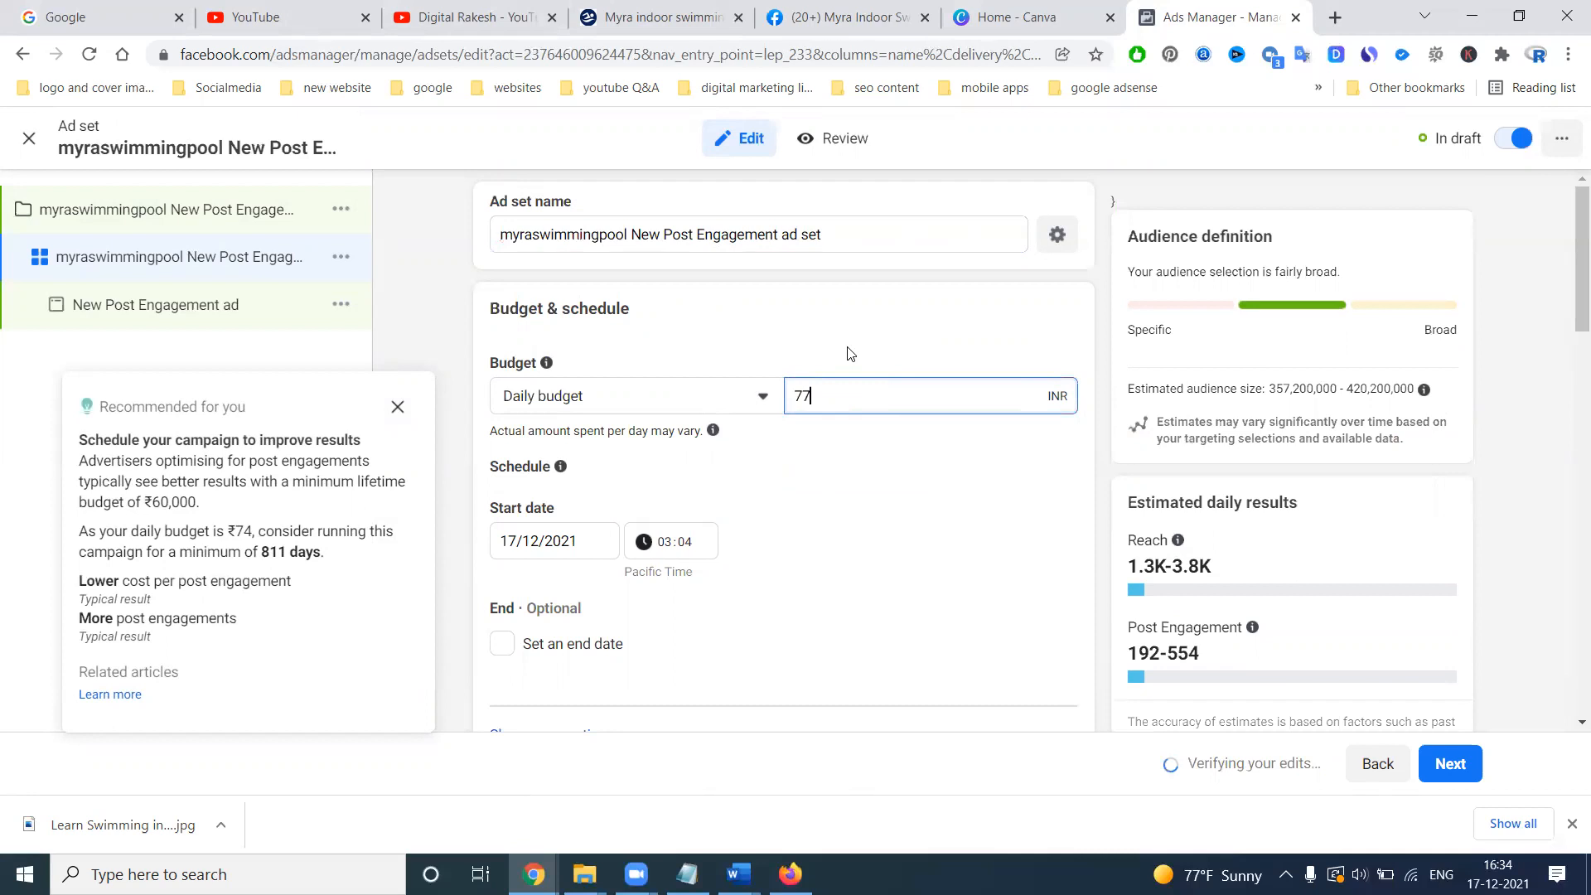
double_click(827, 396)
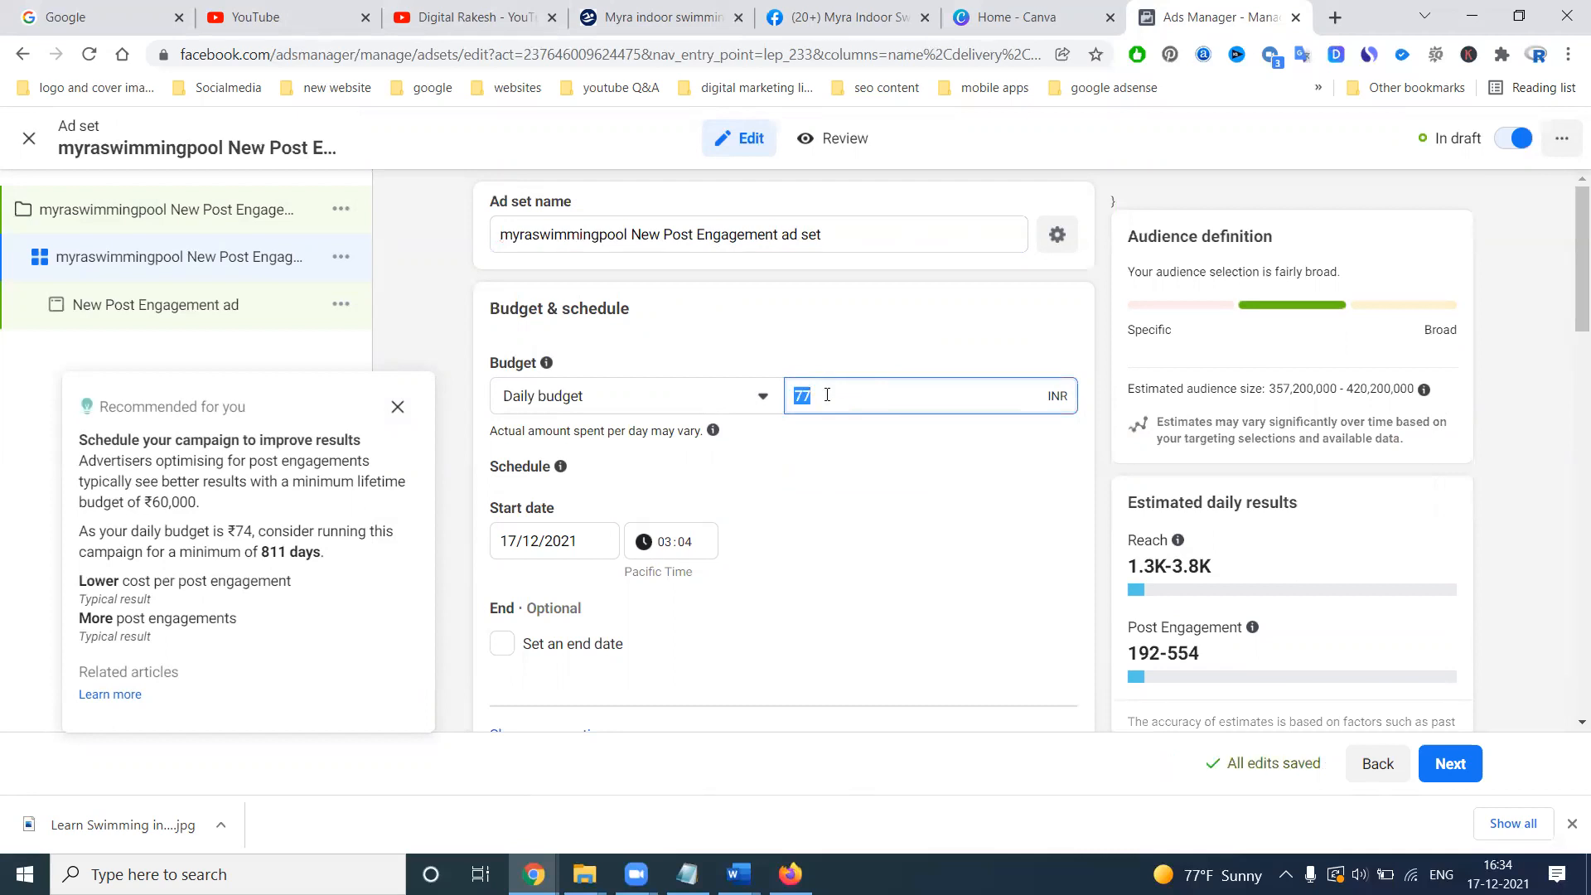
type("76")
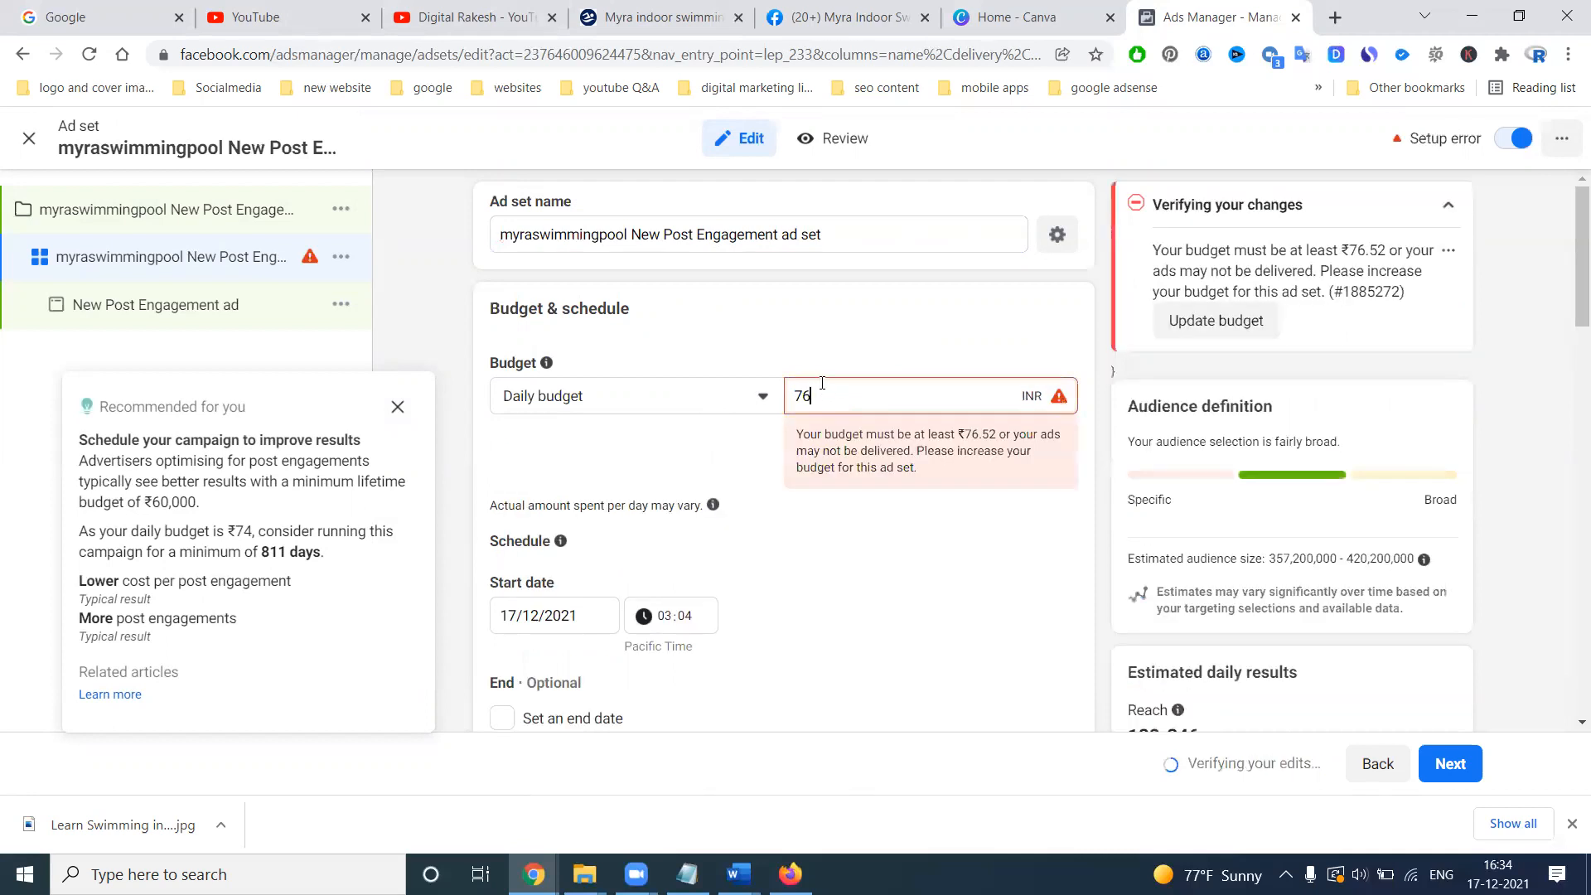
Set the ad set's daily budget to ₹80
double_click(825, 397)
type("80")
scroll(1505, 415, "down", 3)
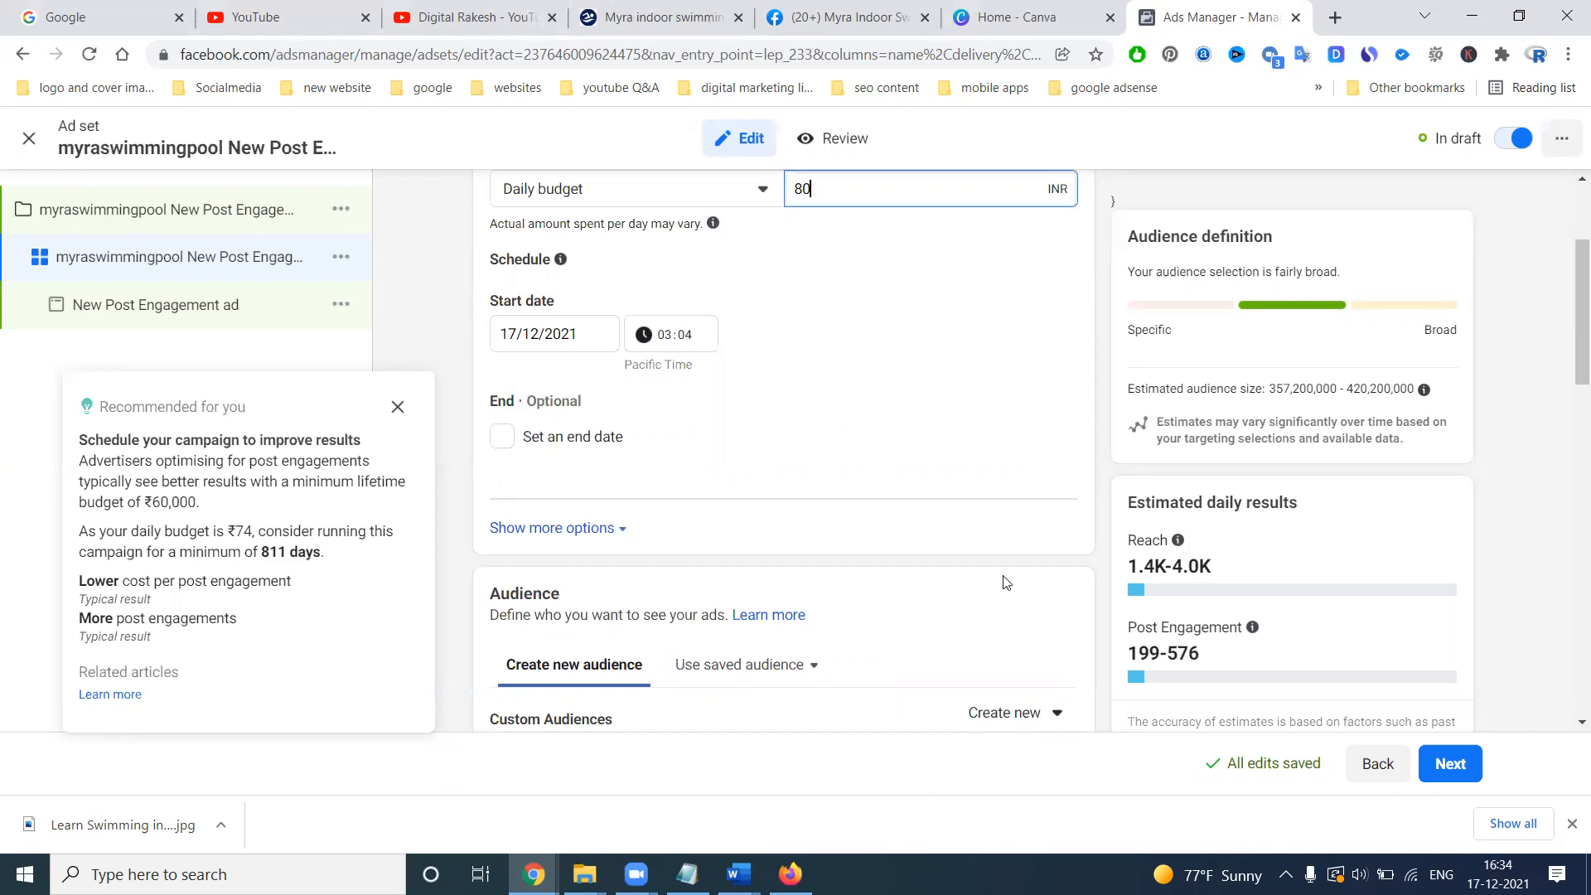
scroll(816, 459, "up", 3)
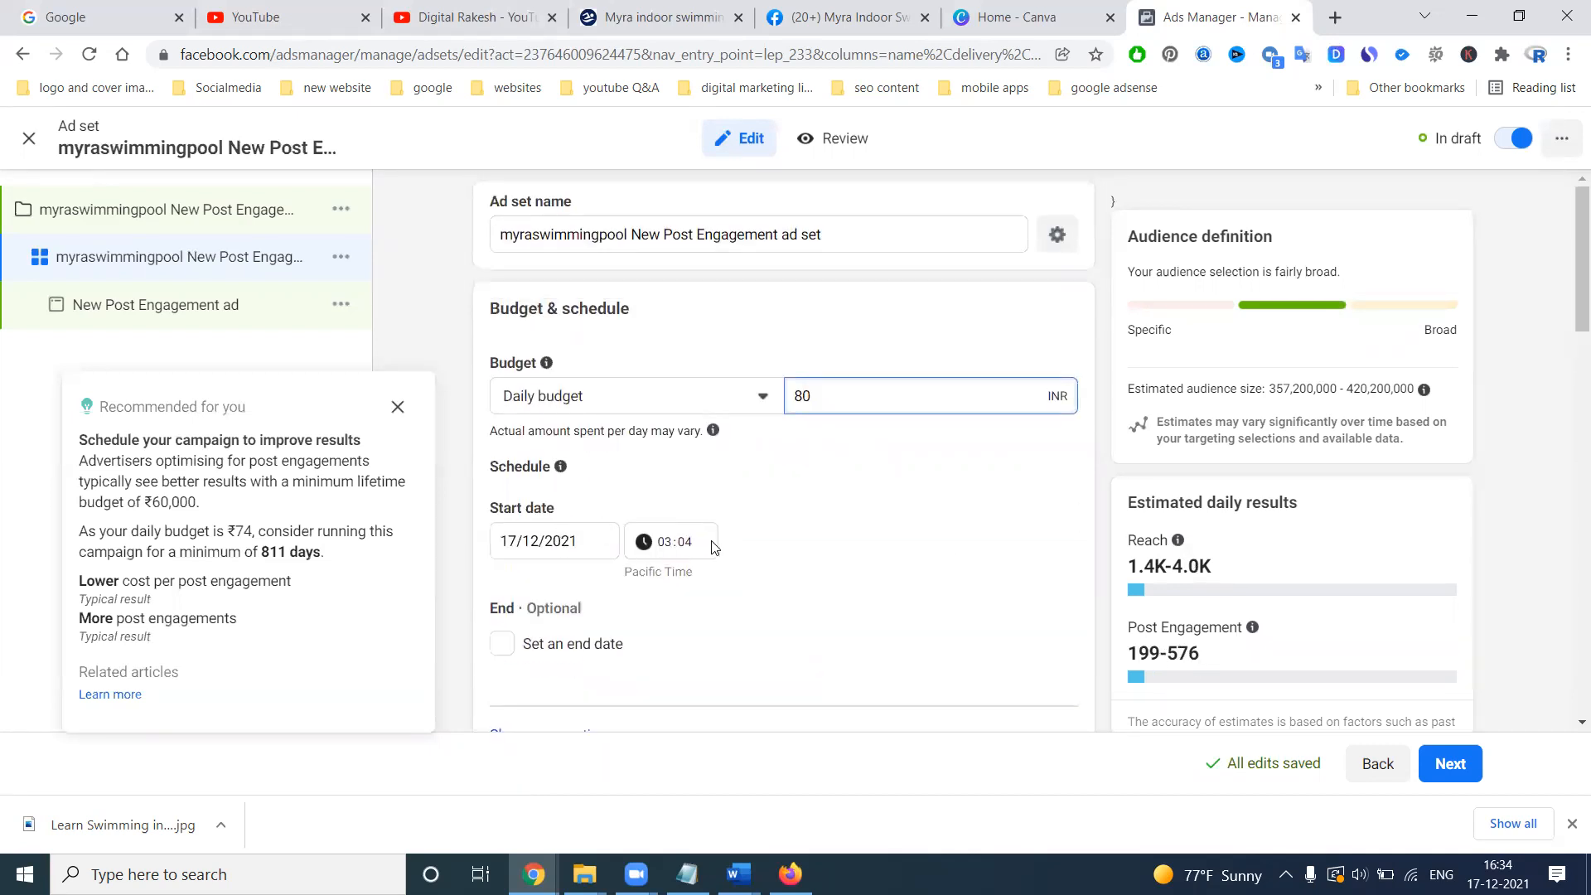
Open the audience locations for editing and remove India from the targeted locations
scroll(713, 547, "down", 3)
scroll(741, 498, "down", 3)
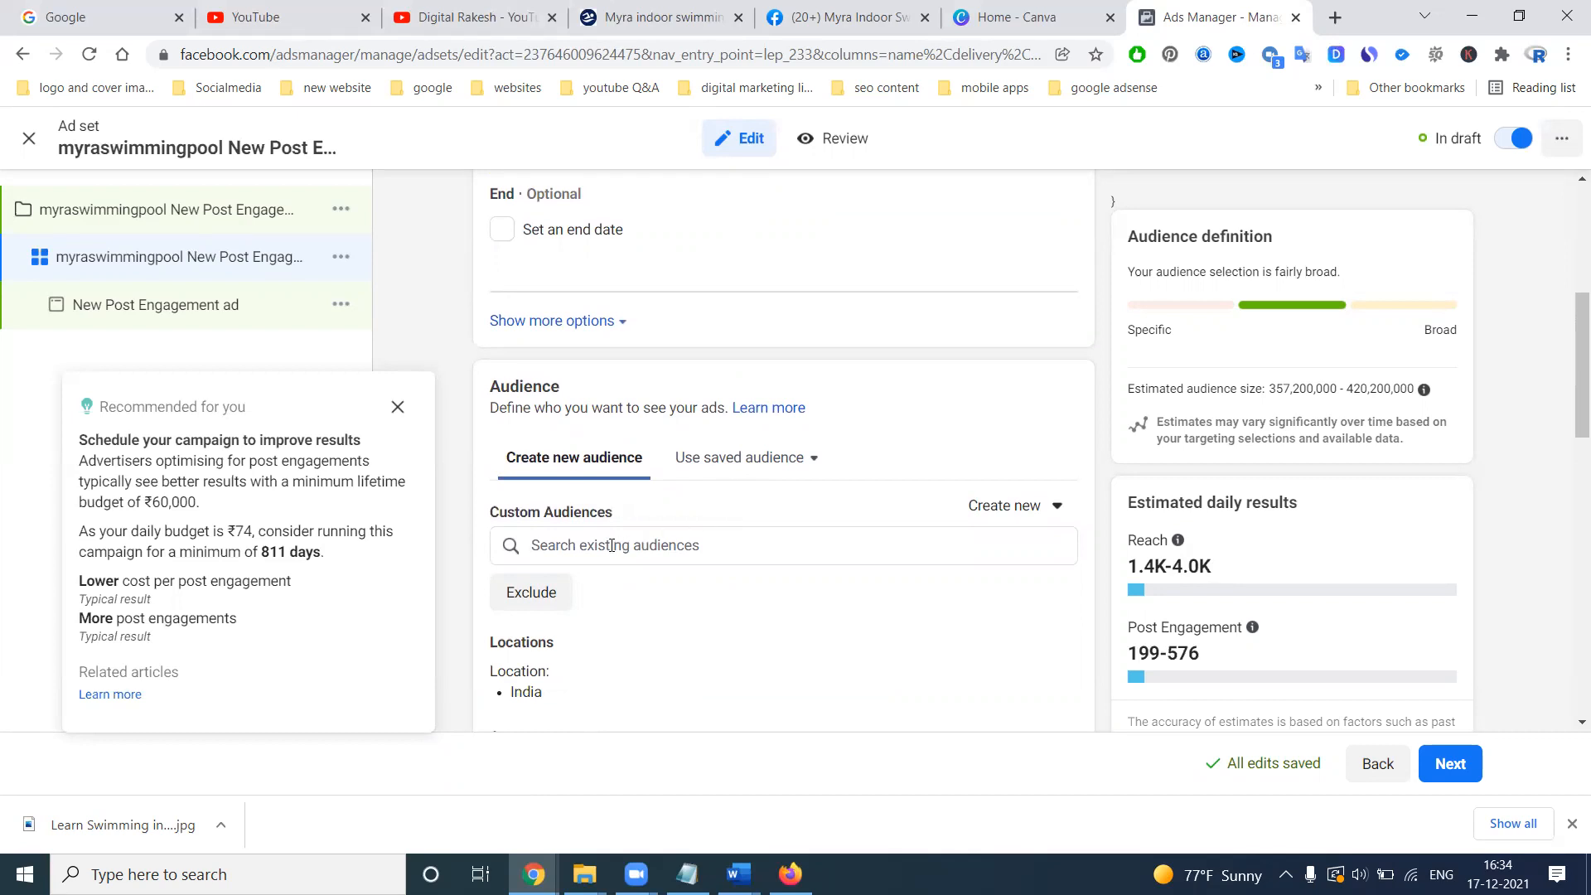
scroll(612, 546, "down", 3)
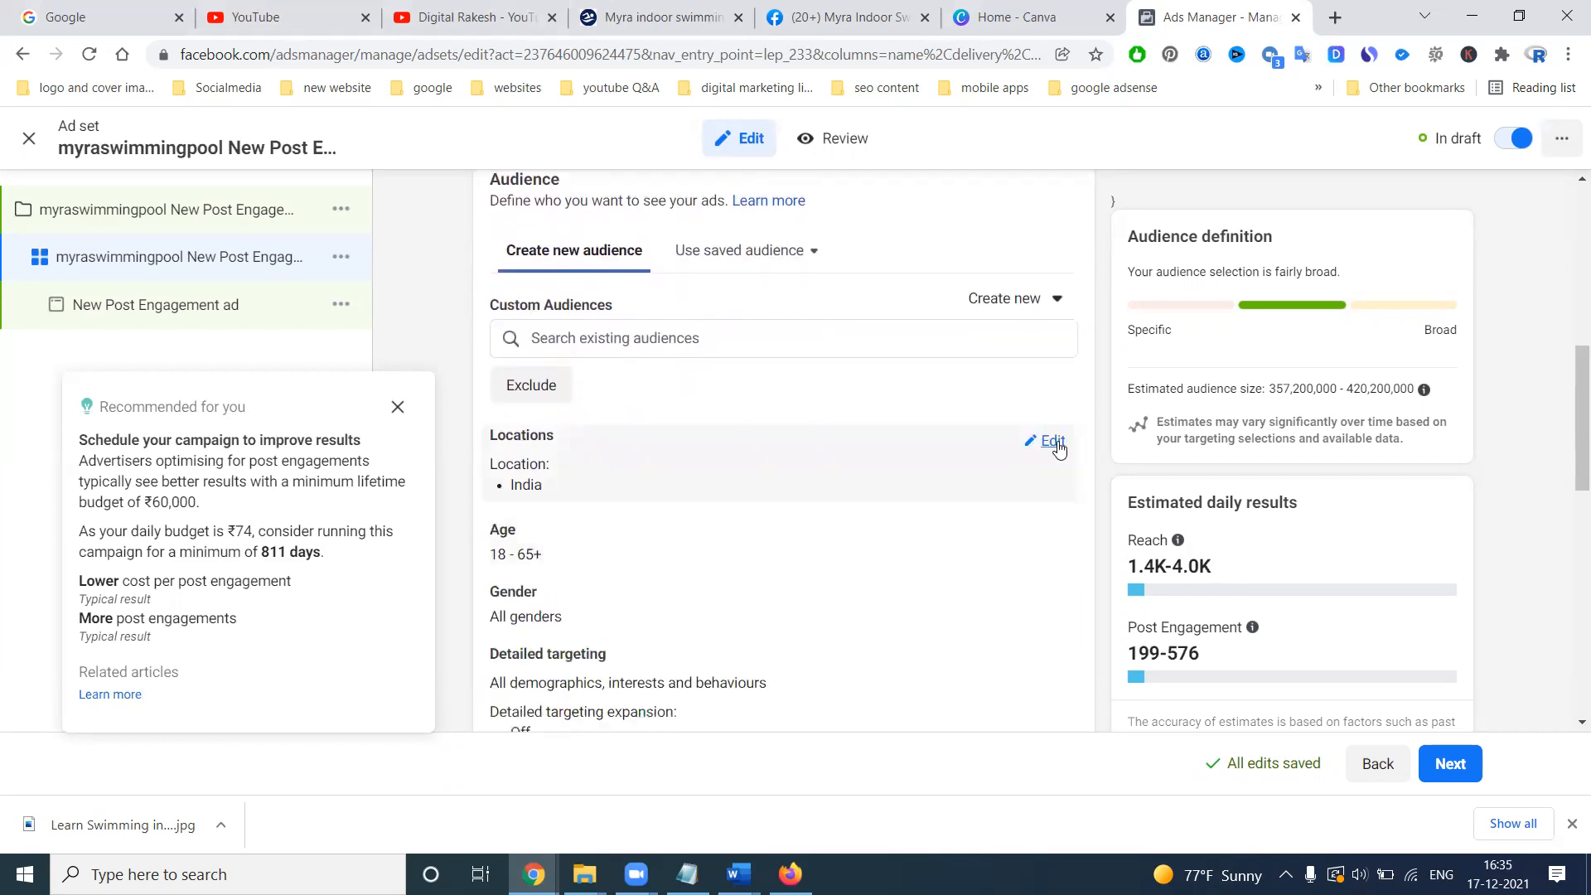
left_click(1052, 441)
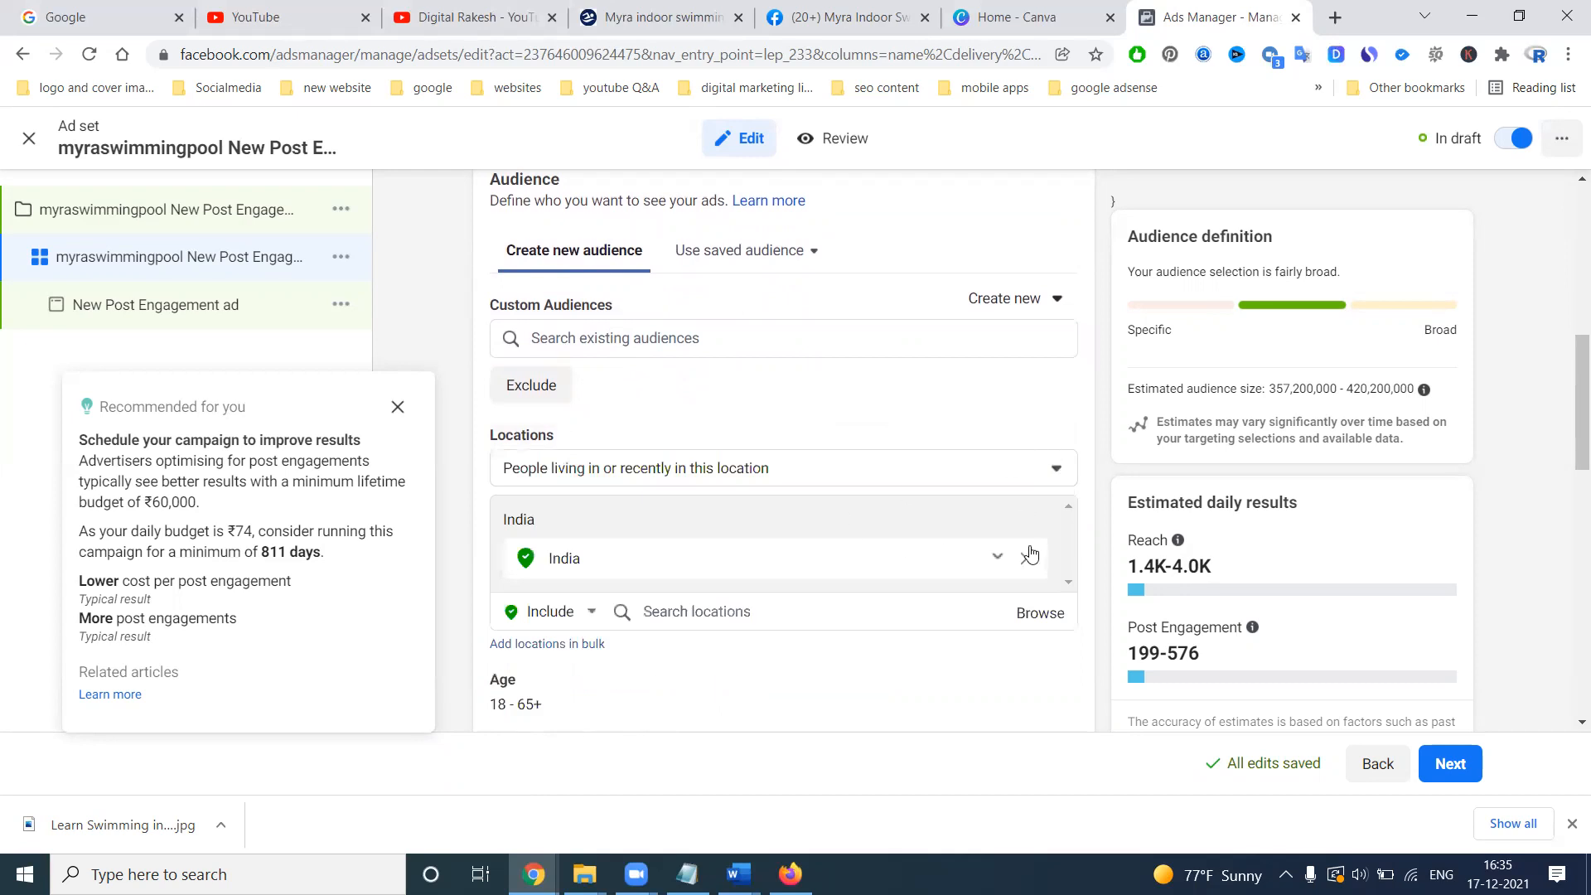
left_click(1027, 561)
Copy Manikonda from the locations list in Notepad and add it as an included location in Ads Manager
left_click(687, 874)
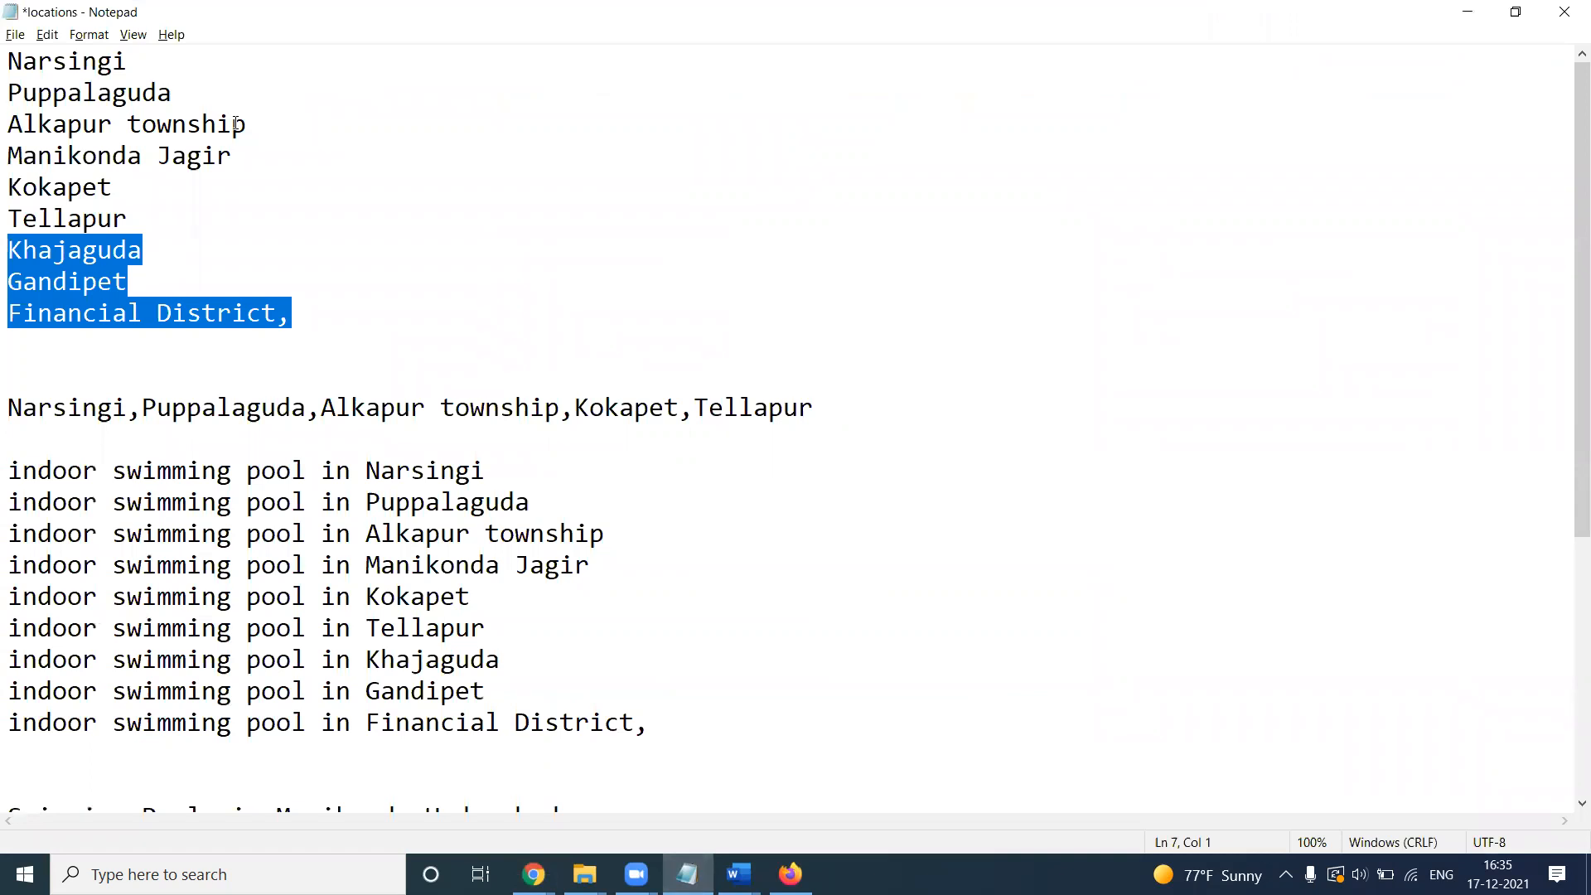
left_click_drag(150, 156, 10, 155)
key("ctrl+c")
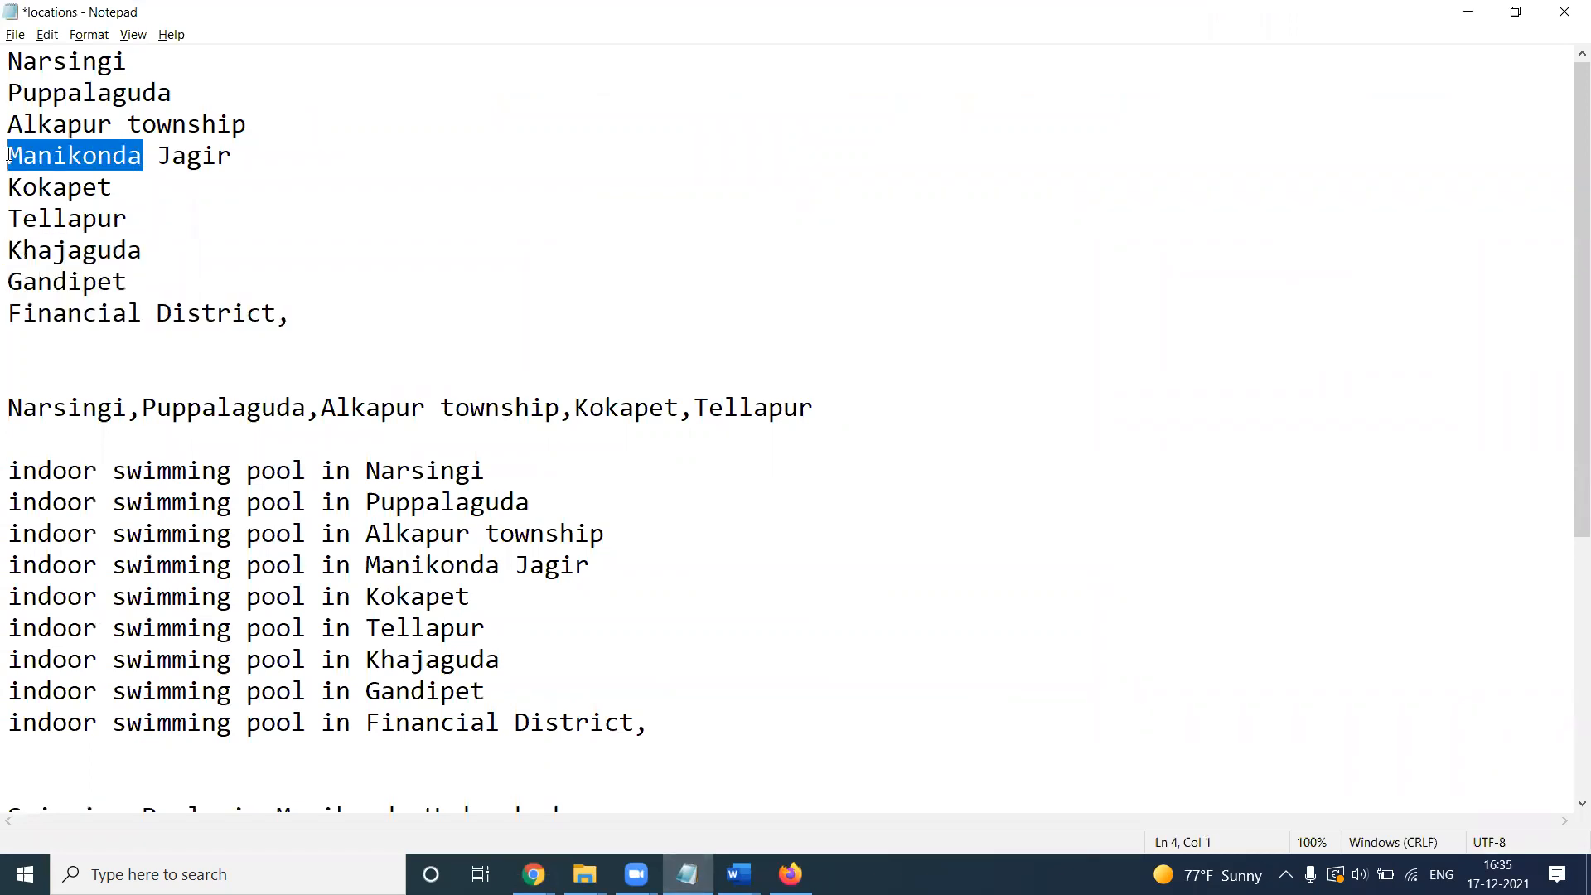
key("alt+Tab")
left_click(680, 583)
key("ctrl+v")
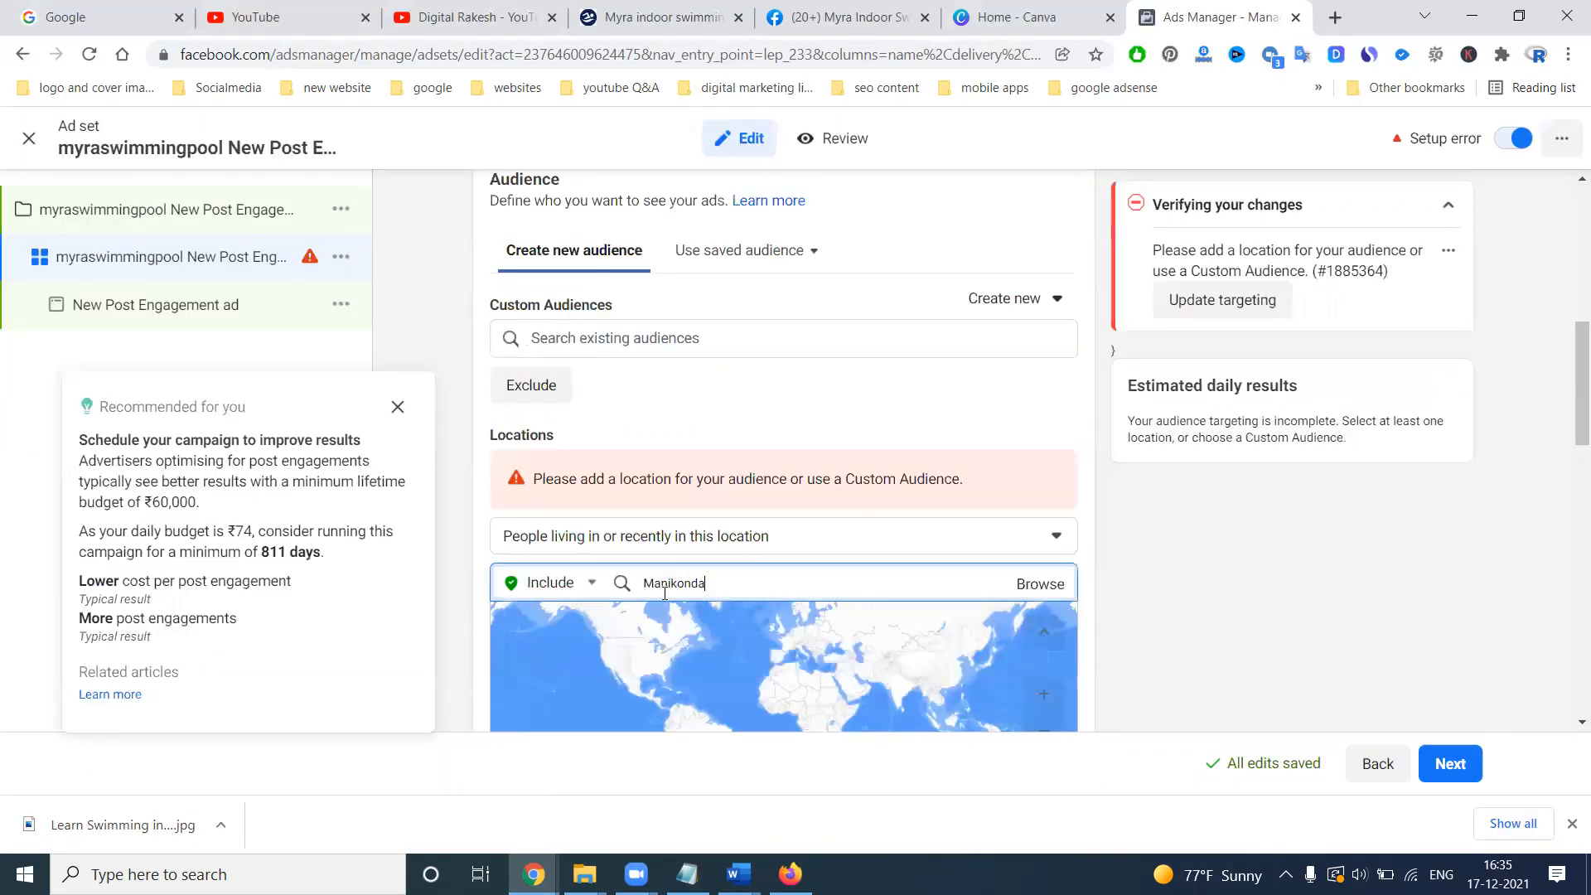
left_click(681, 626)
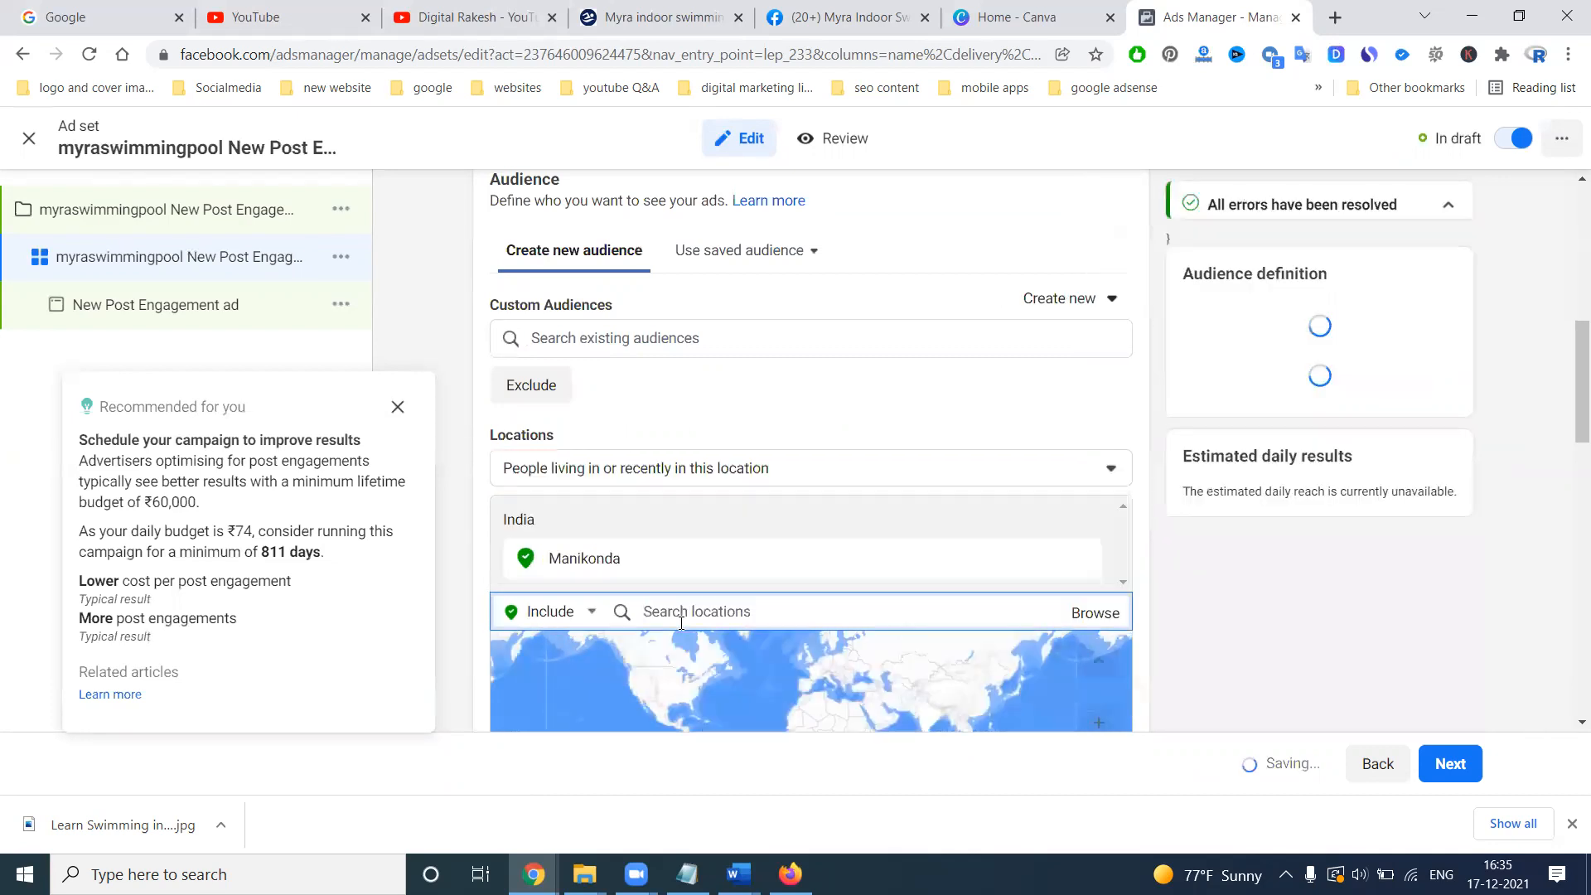
Copy Puppalaguda from the Notepad list and include Puppalaguda Road, Hyderabad, Telangana, India in the ad set's audience locations
key("alt+Tab")
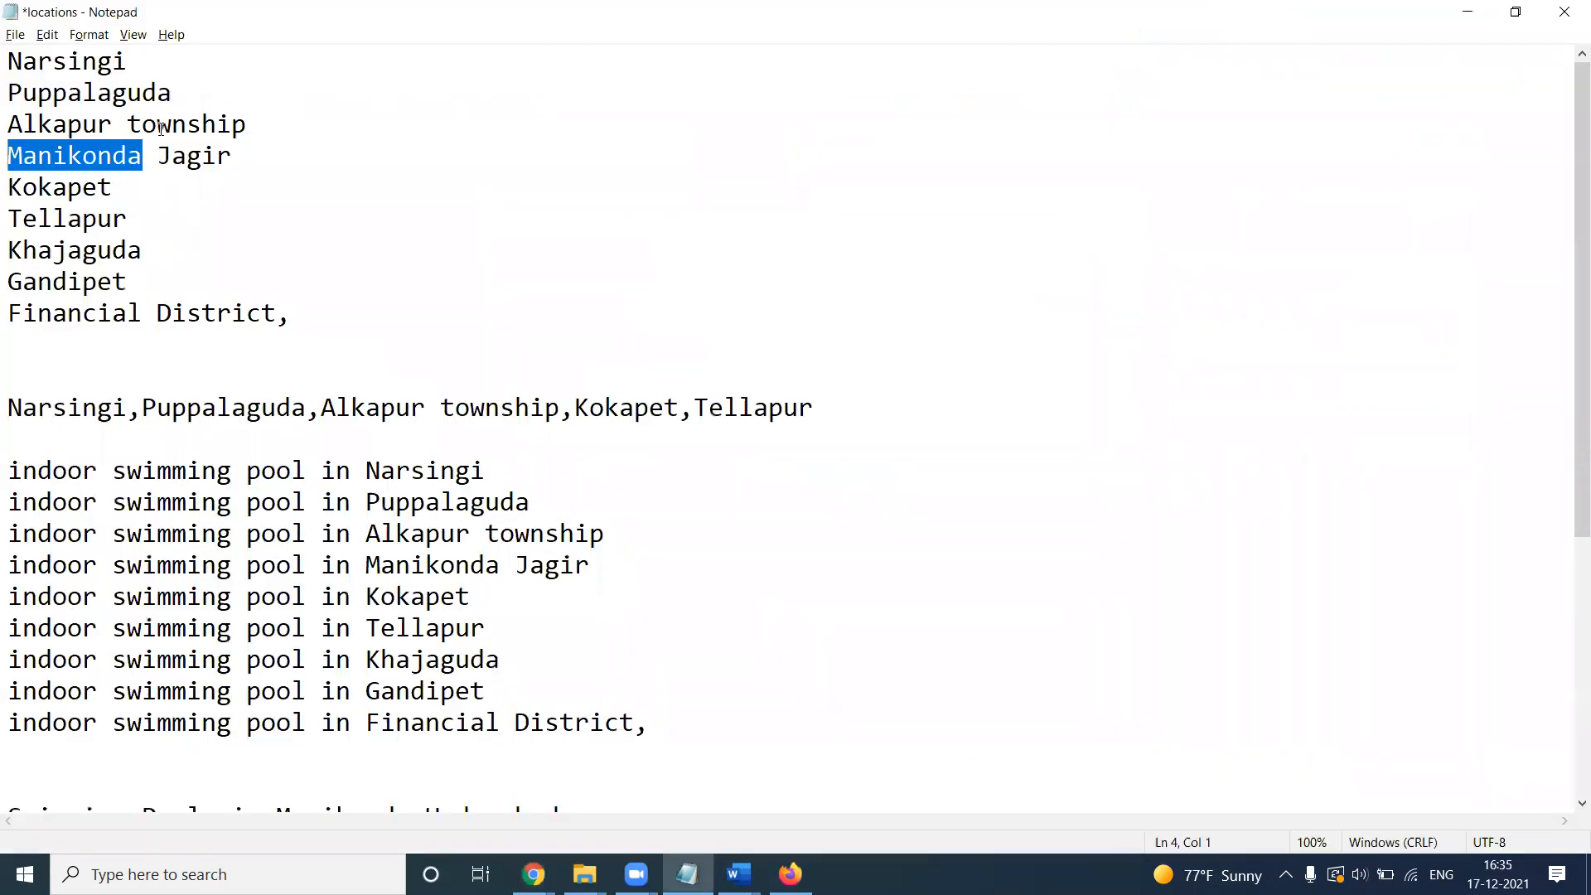
left_click_drag(195, 81, 10, 100)
key("ctrl+c")
key("alt+Tab")
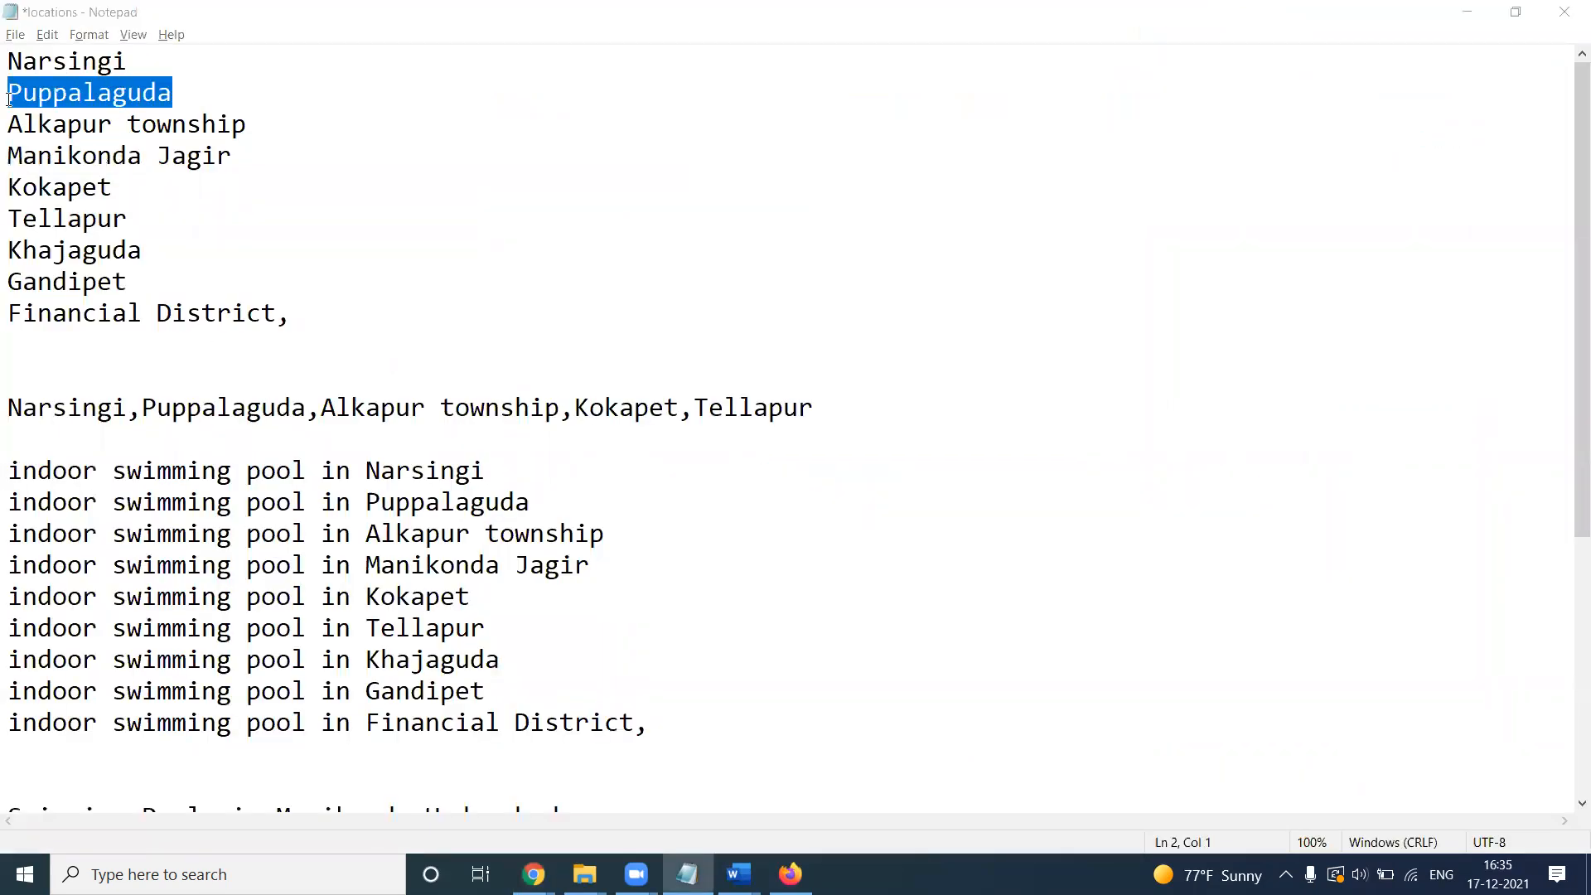
key("ctrl+v")
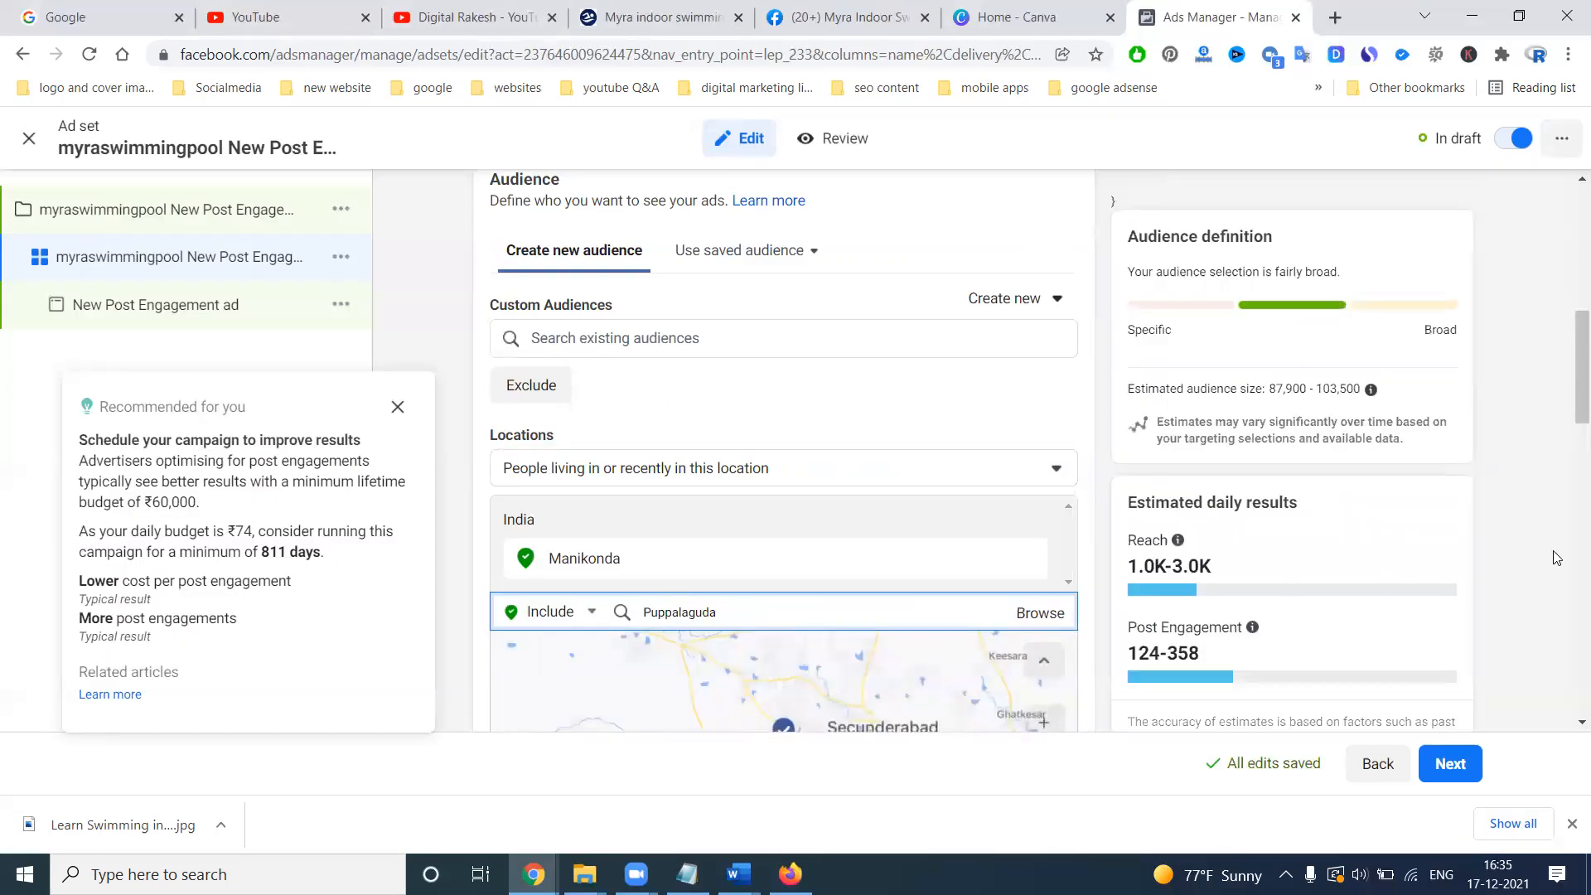
scroll(1525, 522, "down", 4)
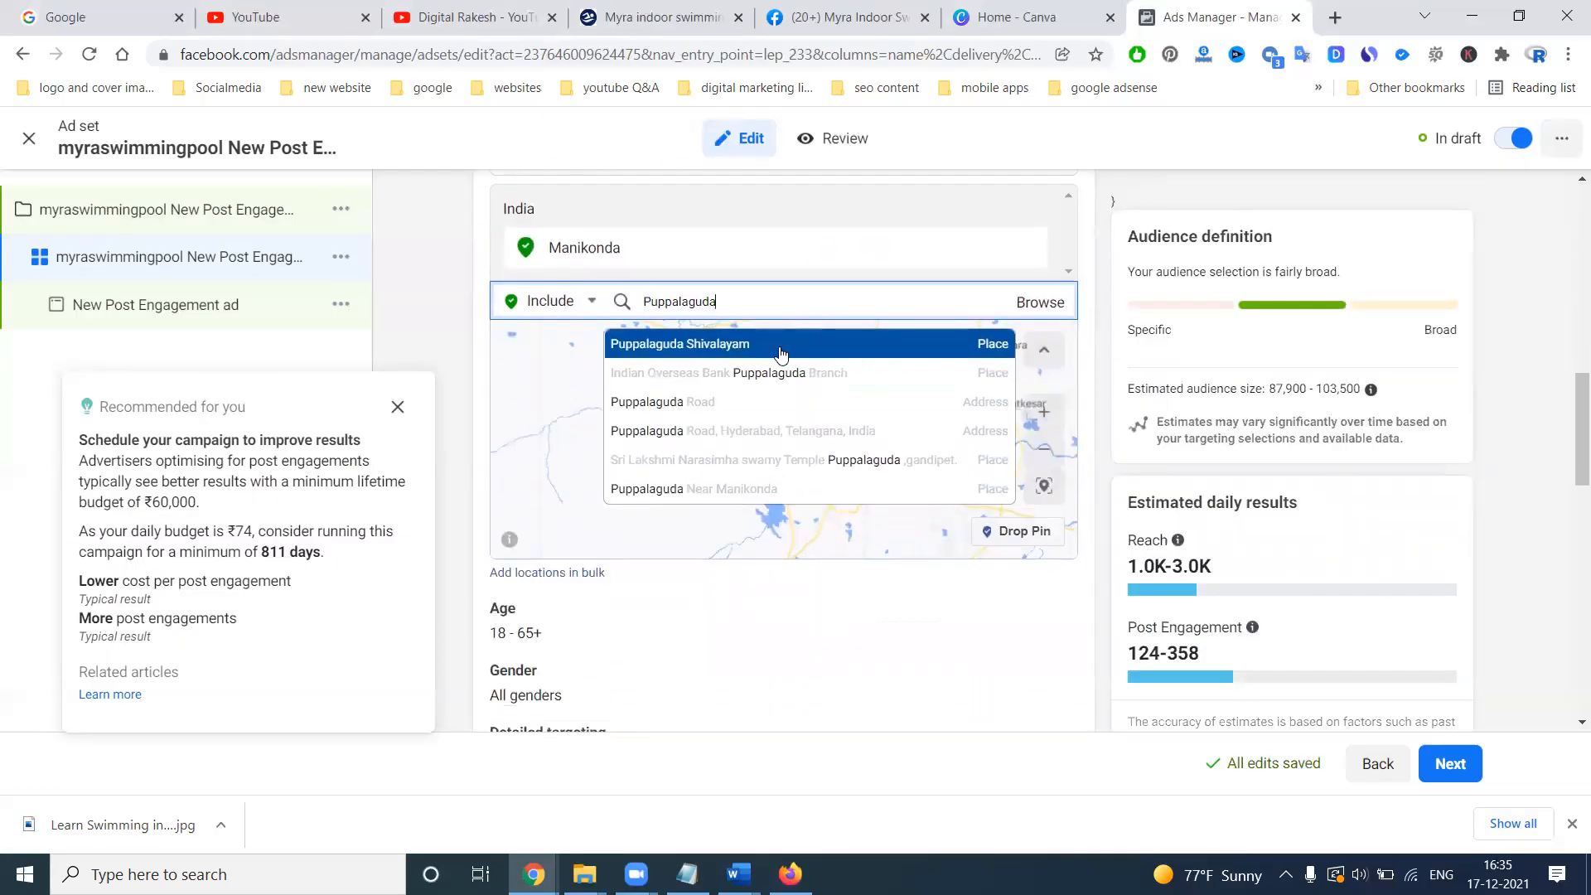
left_click(736, 431)
Copy Alkapur township from the Notepad list and try to find it as an audience location in Ads Manager
key("alt+Tab")
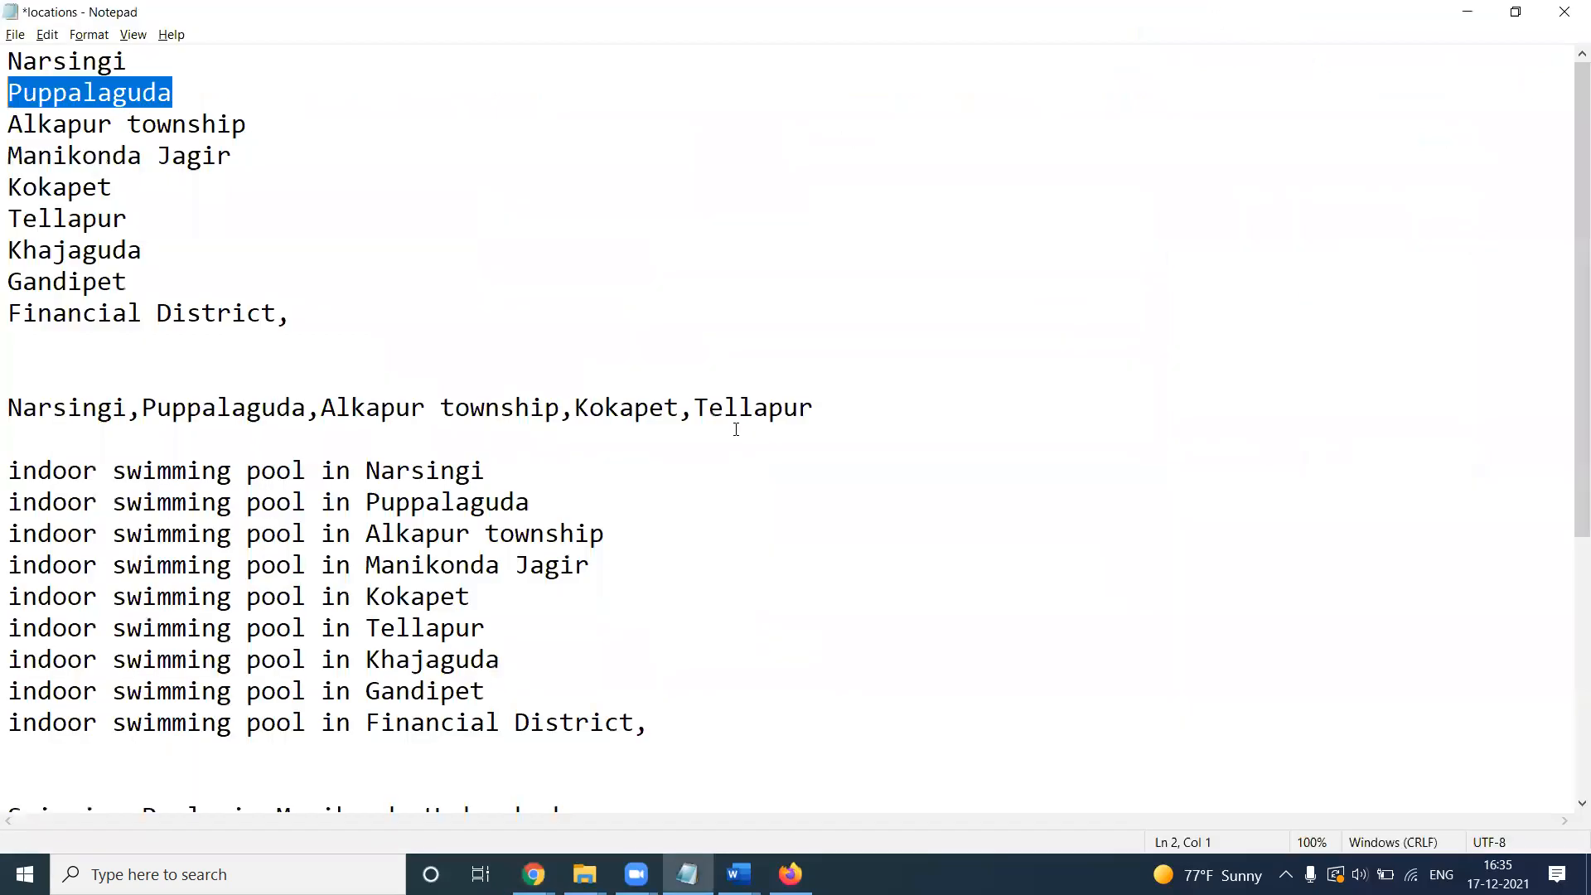
left_click_drag(248, 135, 8, 120)
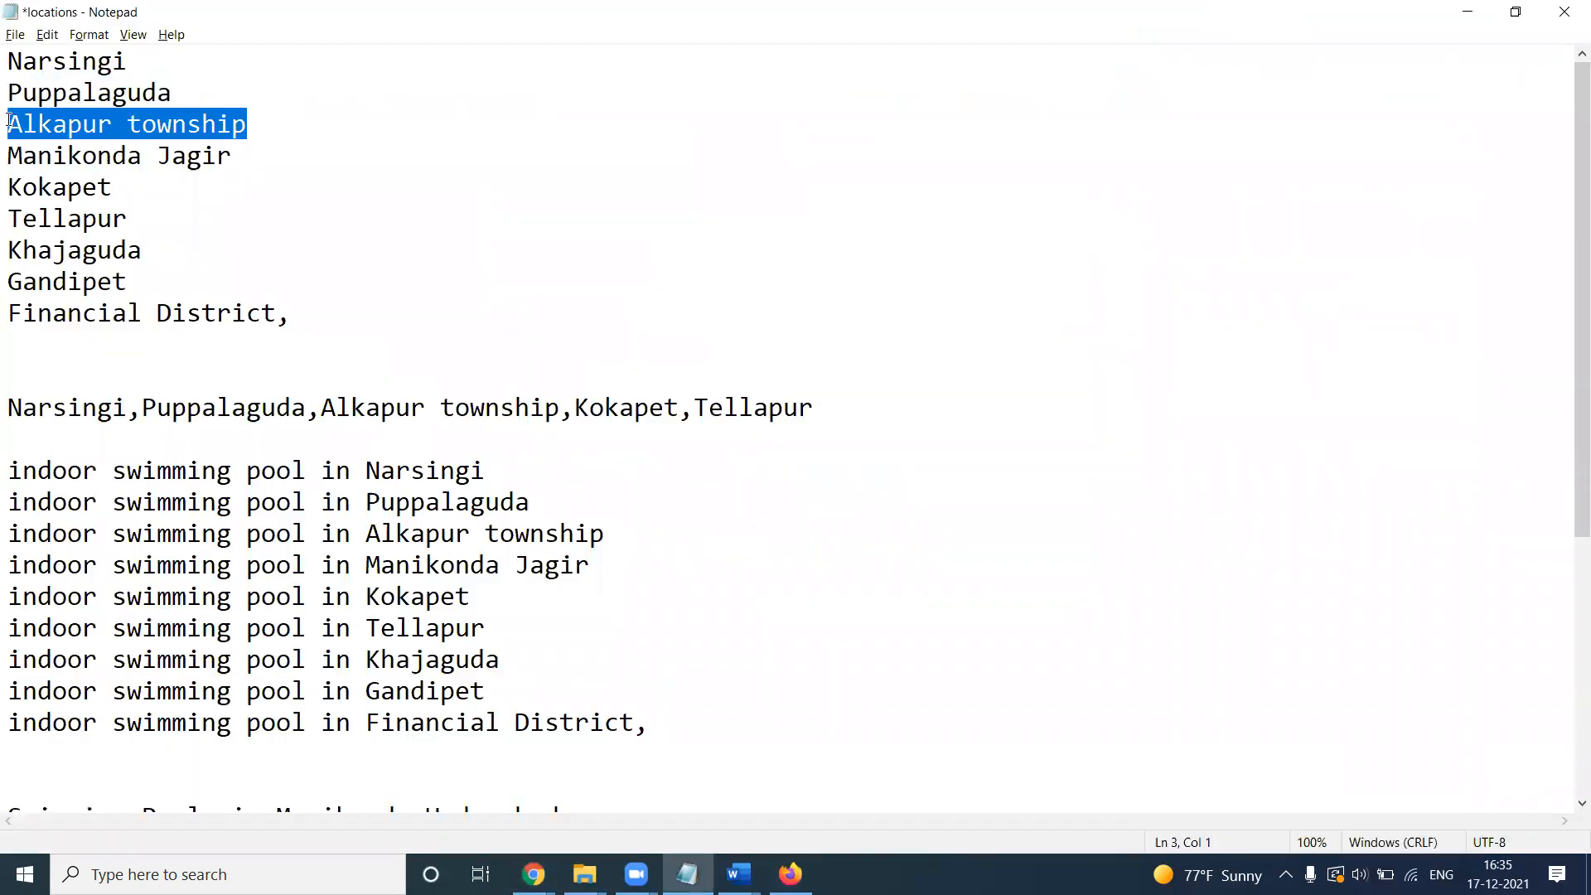
key("alt+Tab")
key("ctrl+v")
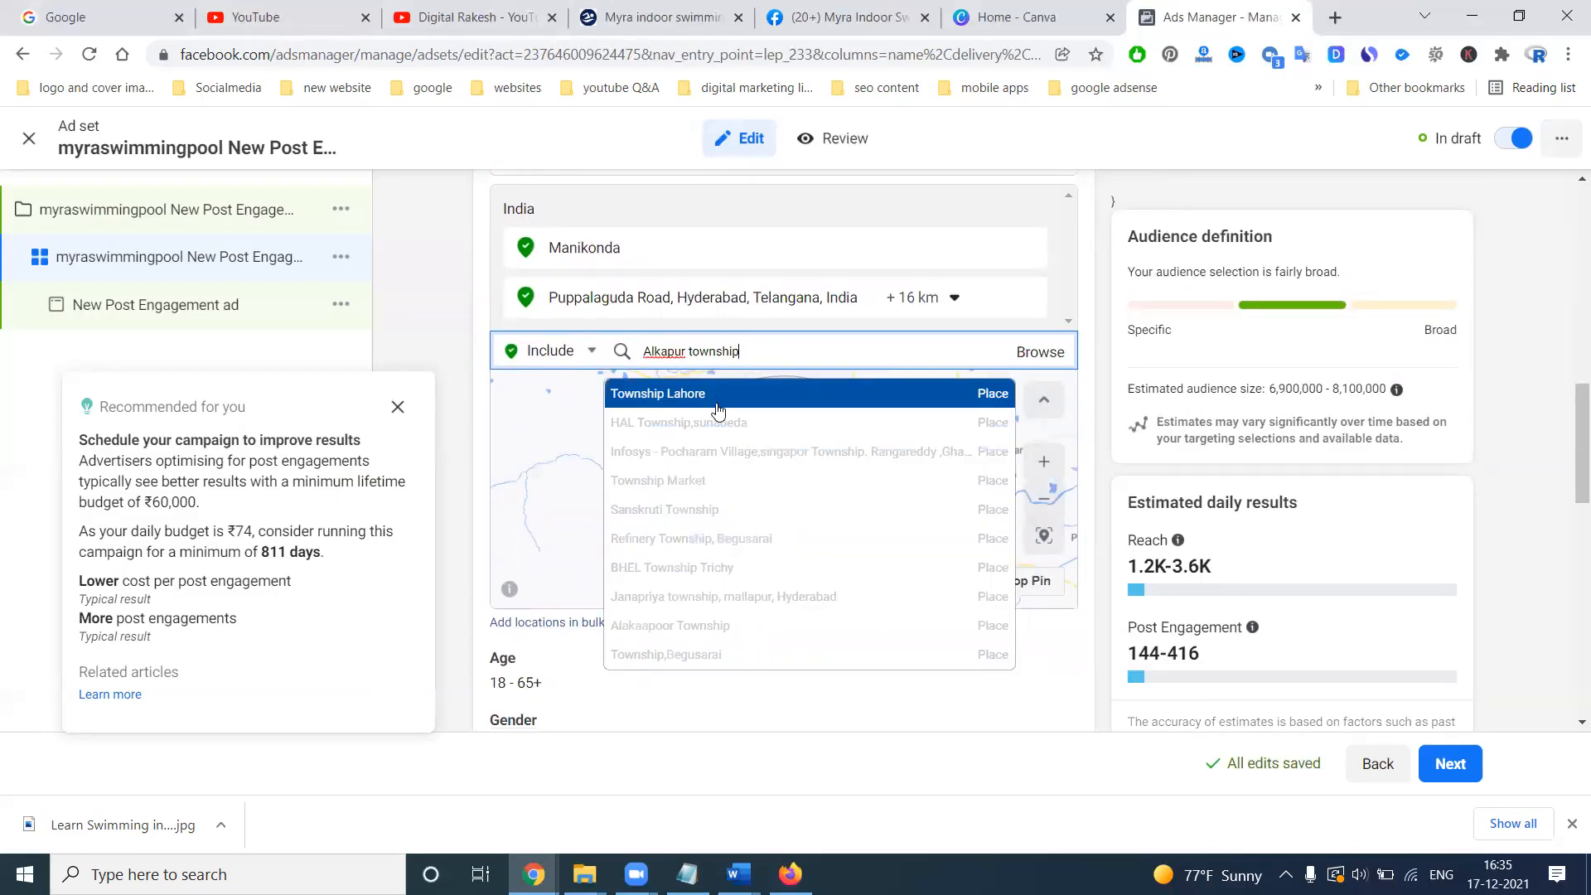
Replace the location search with Narsingi from the Notepad list and include Narsingi Road, Hyderabad, Telangana, India
key("alt+Tab")
left_click_drag(127, 61, 8, 70)
key("alt+Tab")
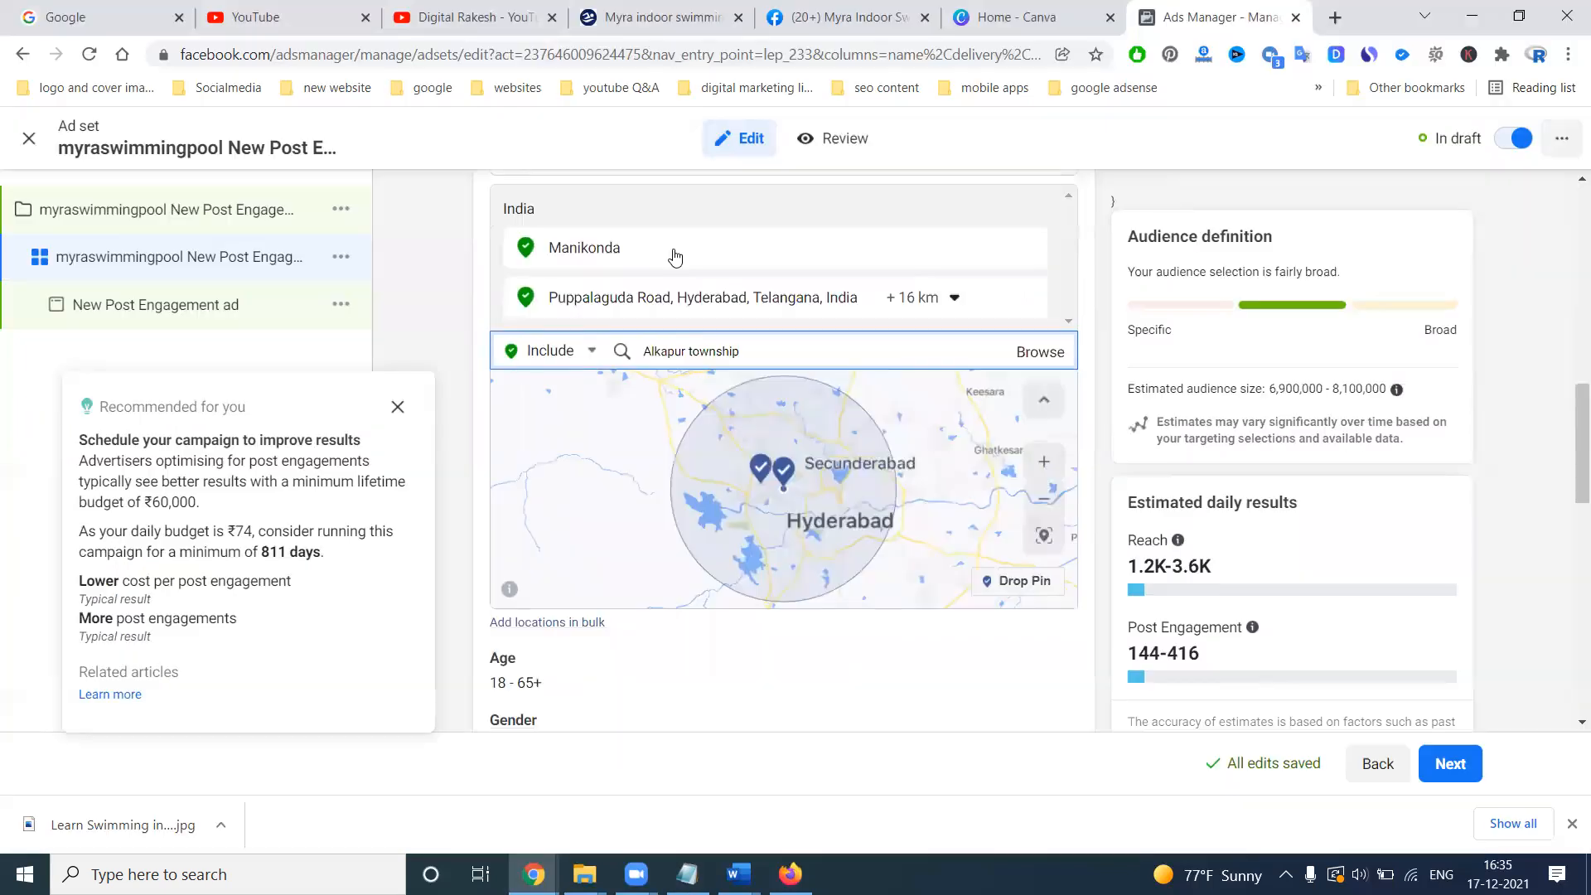
triple_click(758, 351)
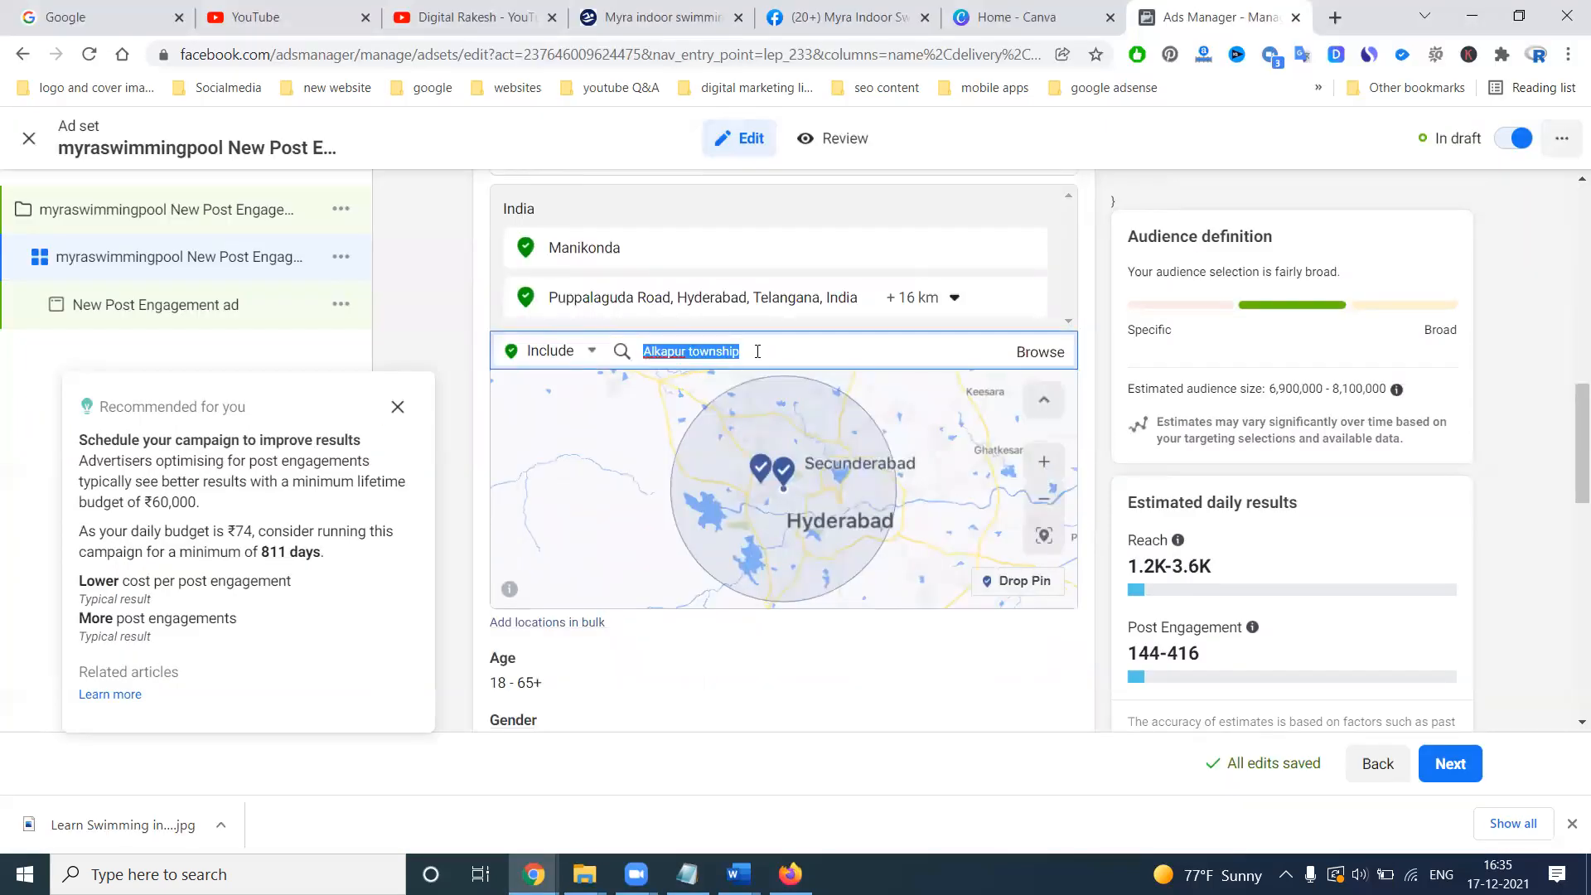
key("ctrl+v")
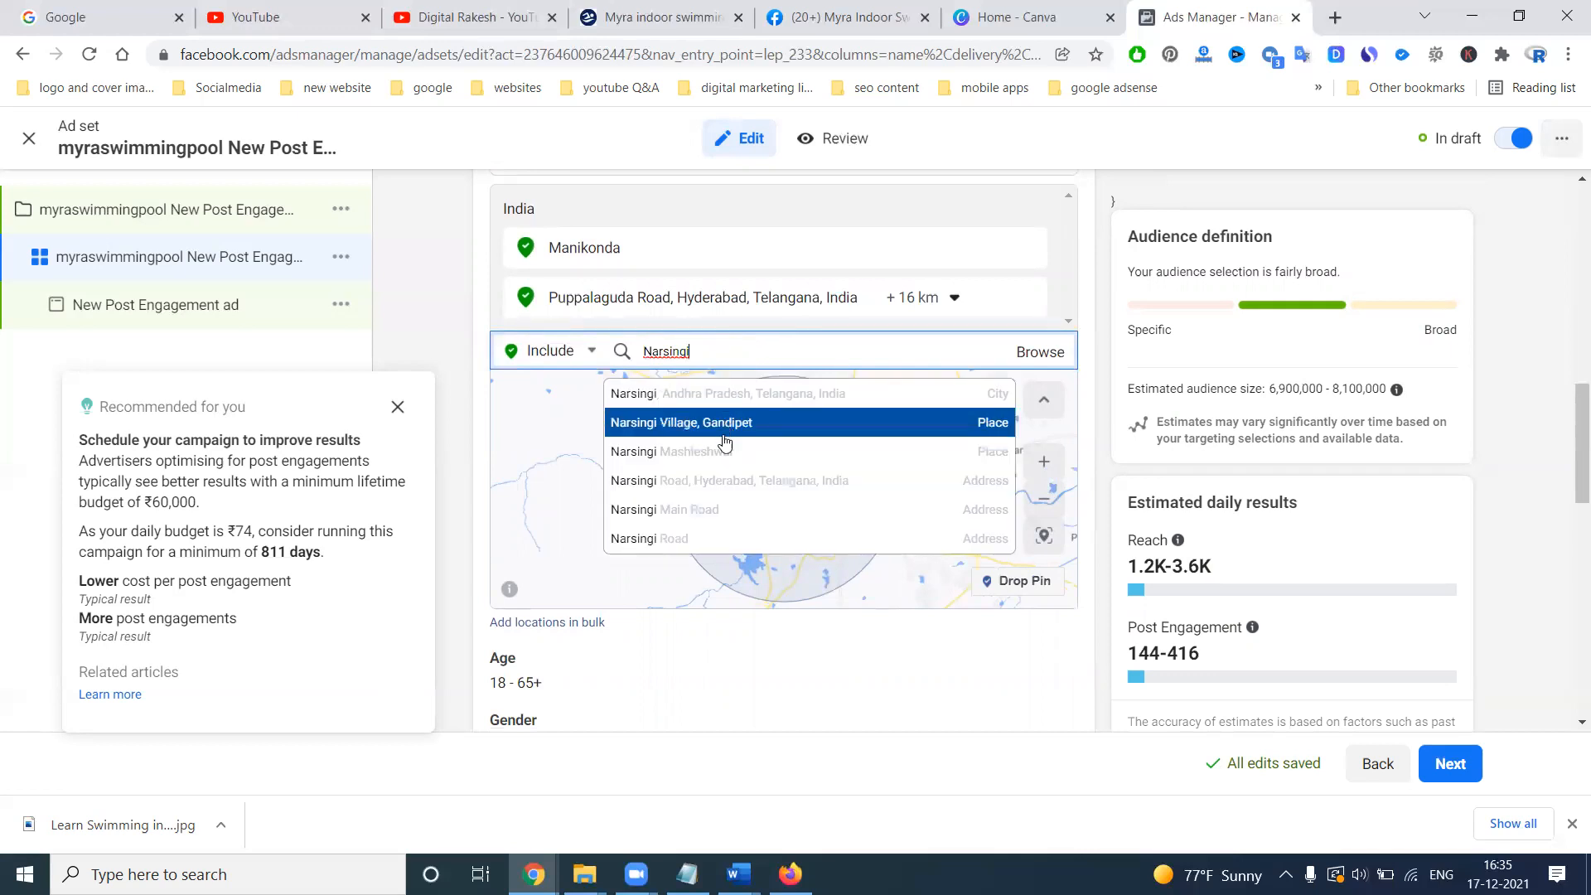
left_click(737, 486)
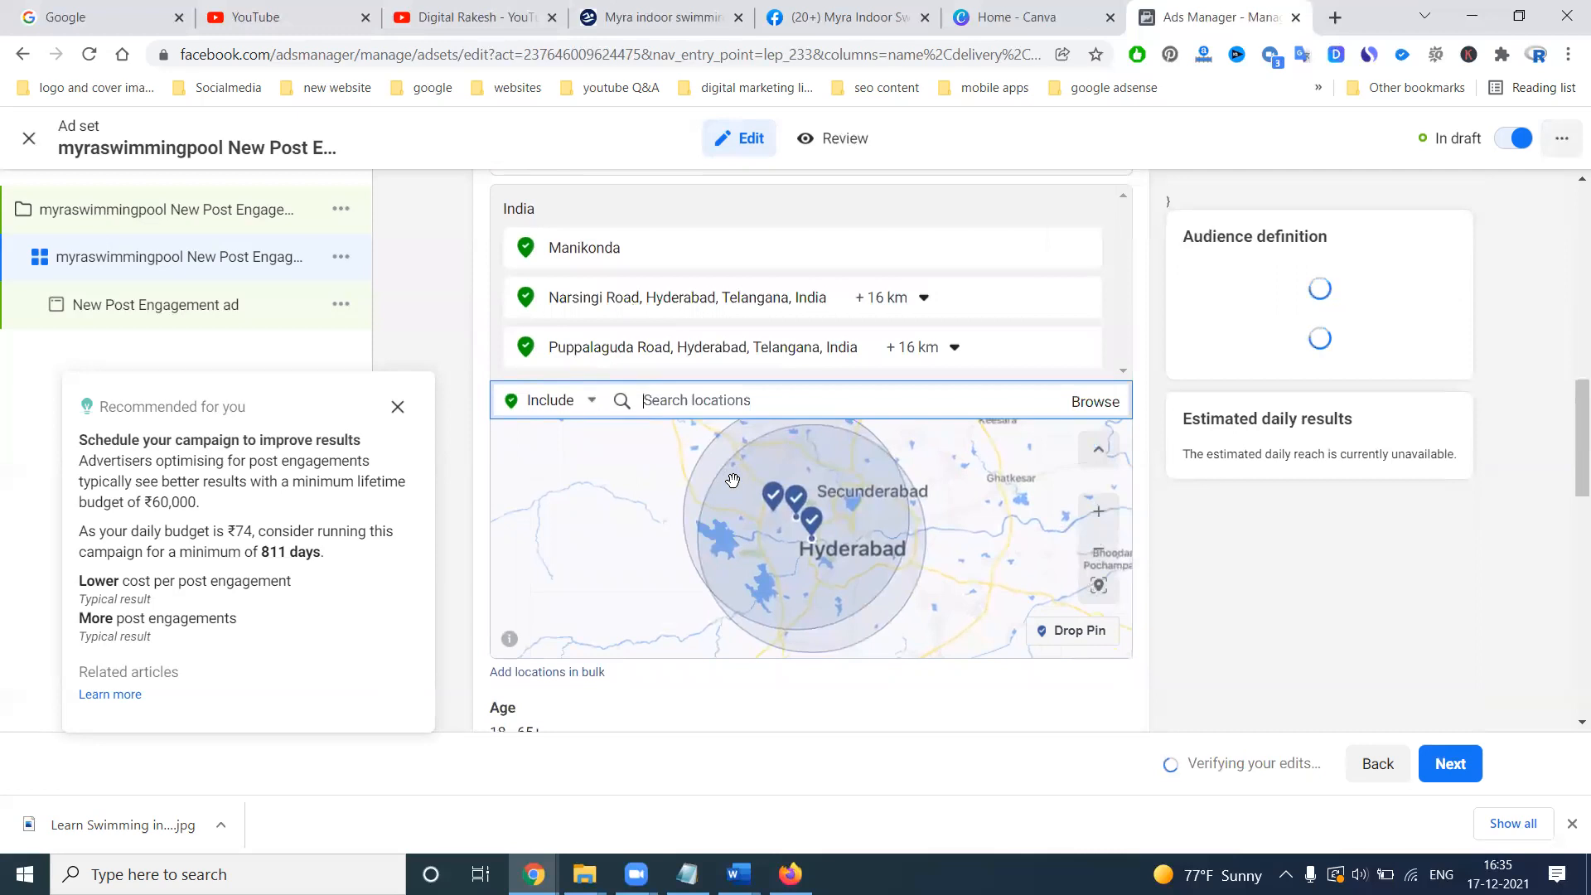
Copy Tellapur from the Notepad list and include the place Tellapur in the audience locations in Ads Manager
key("alt+Tab")
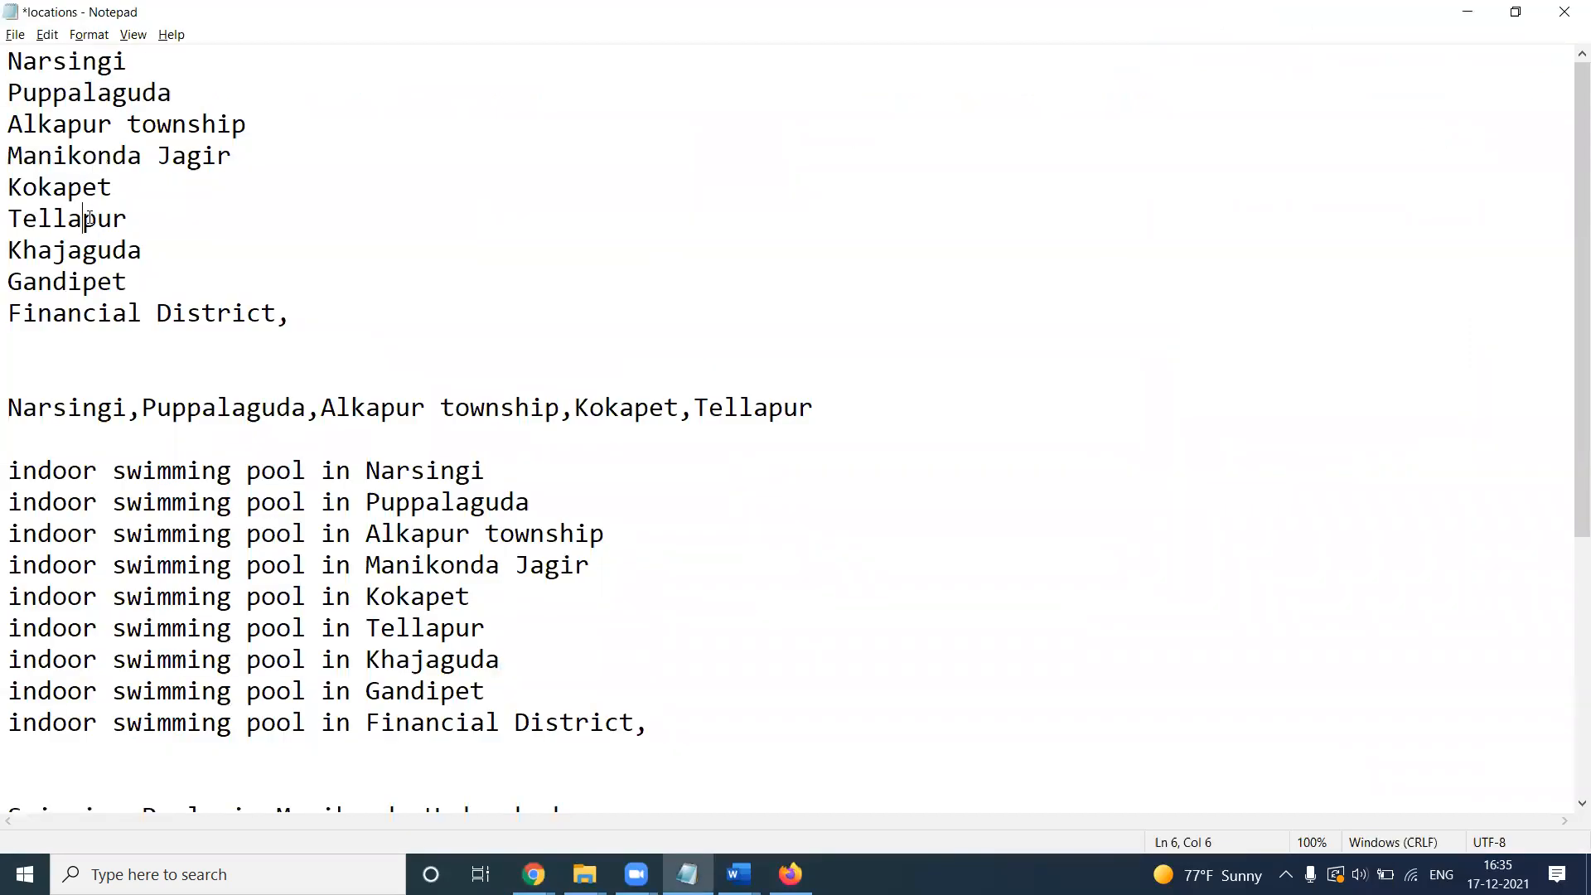
double_click(89, 218)
key("alt+Tab")
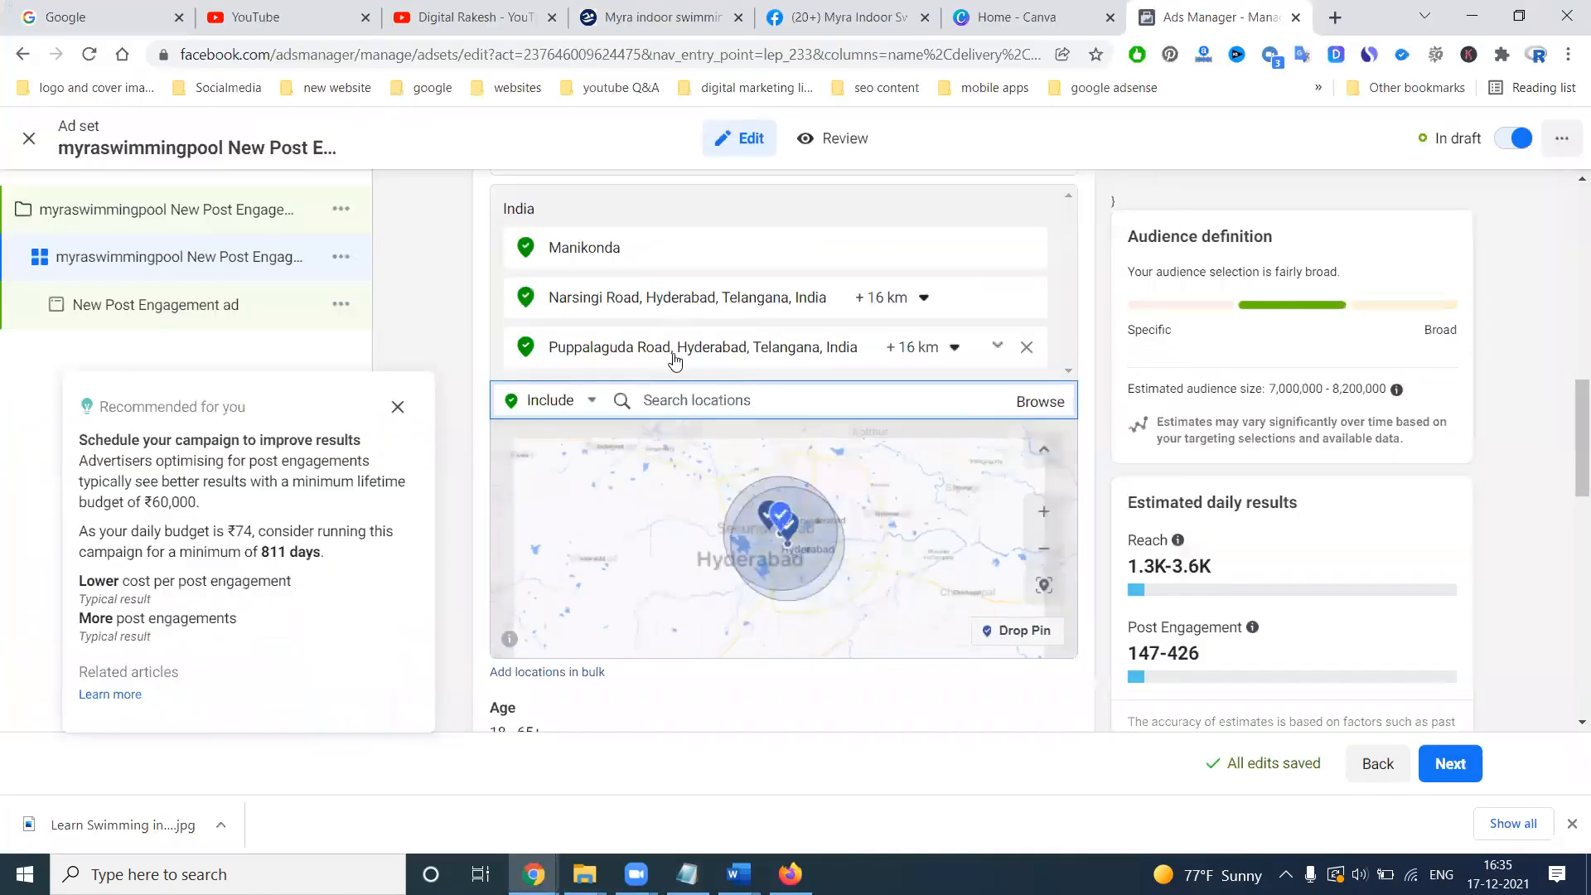
key("ctrl+v")
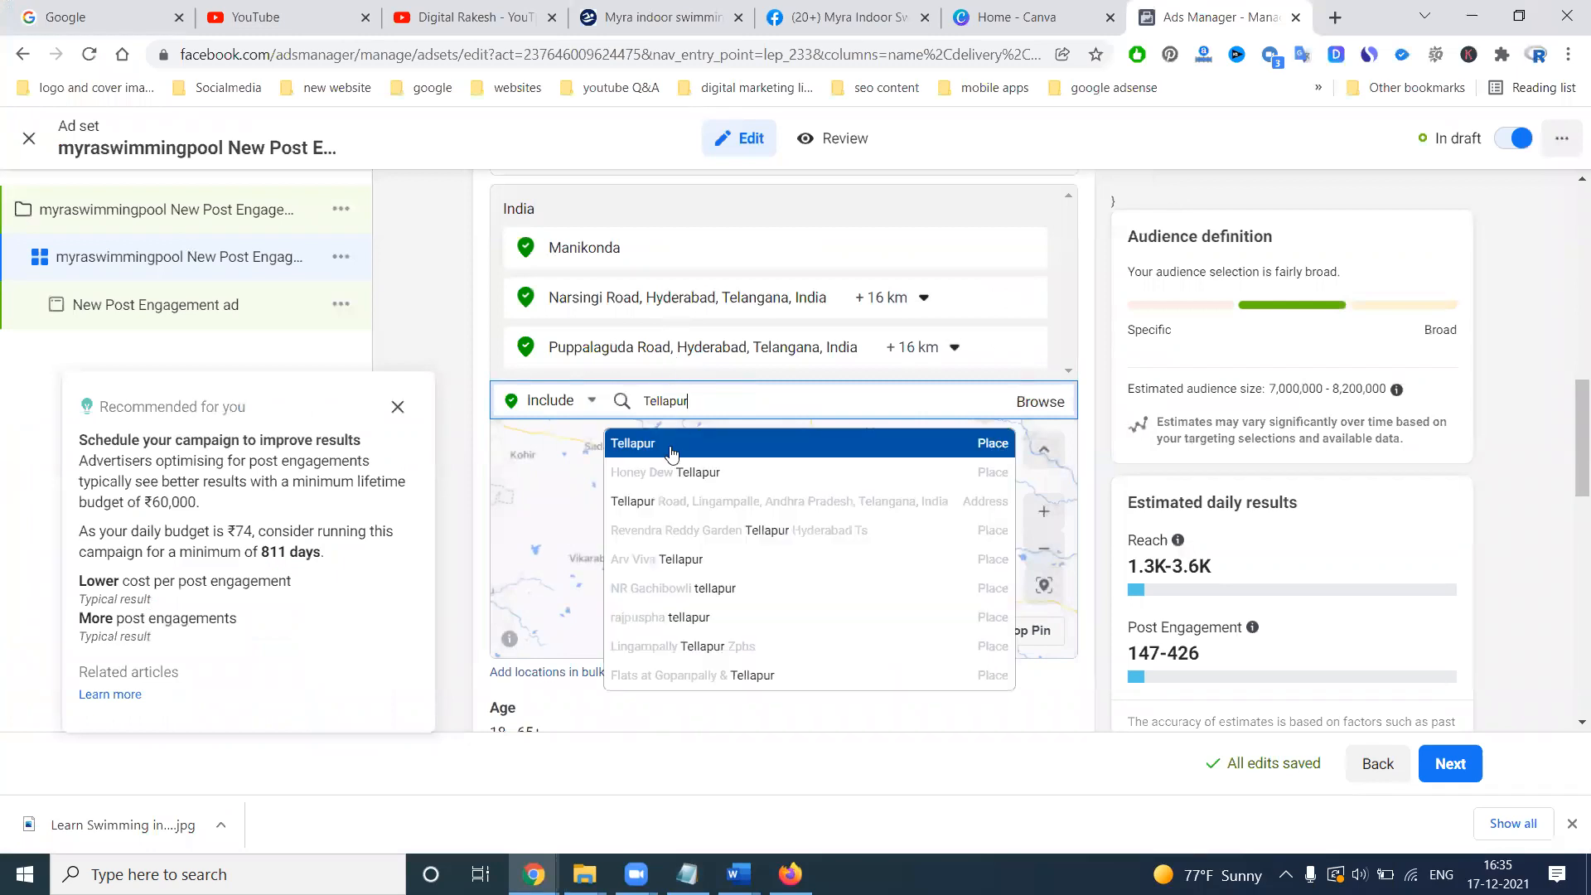
left_click(672, 450)
Copy Kokapet from the Notepad list and include the suggested place Rajapushpa the Retreat. Kokapet Gandipeth. in the audience locations
key("alt+Tab")
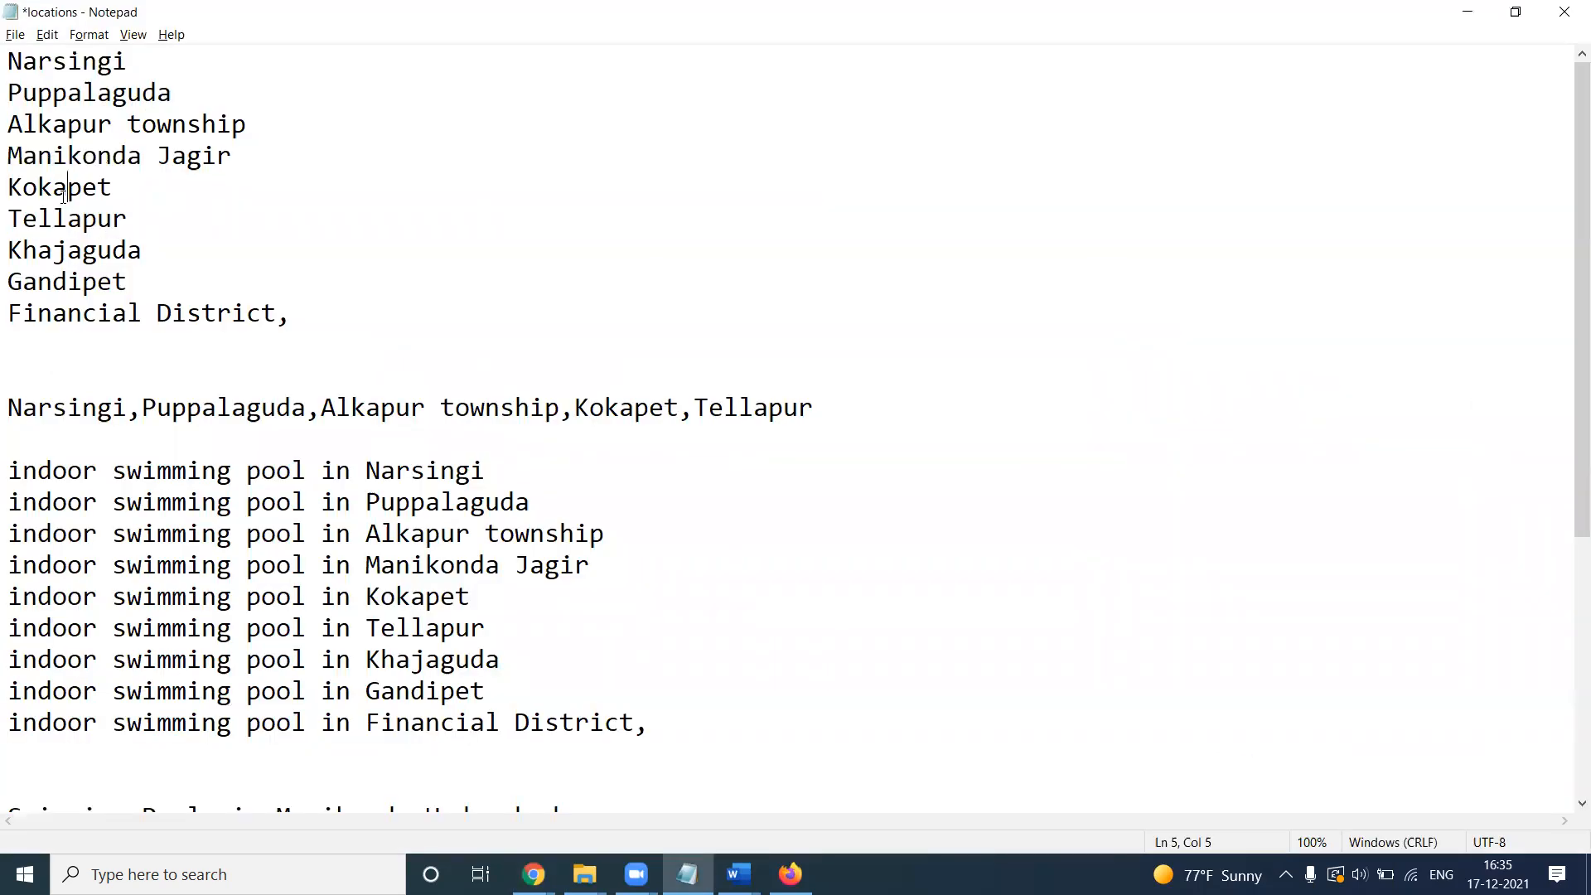
double_click(63, 189)
key("ctrl+c")
key("alt+Tab")
key("ctrl+v")
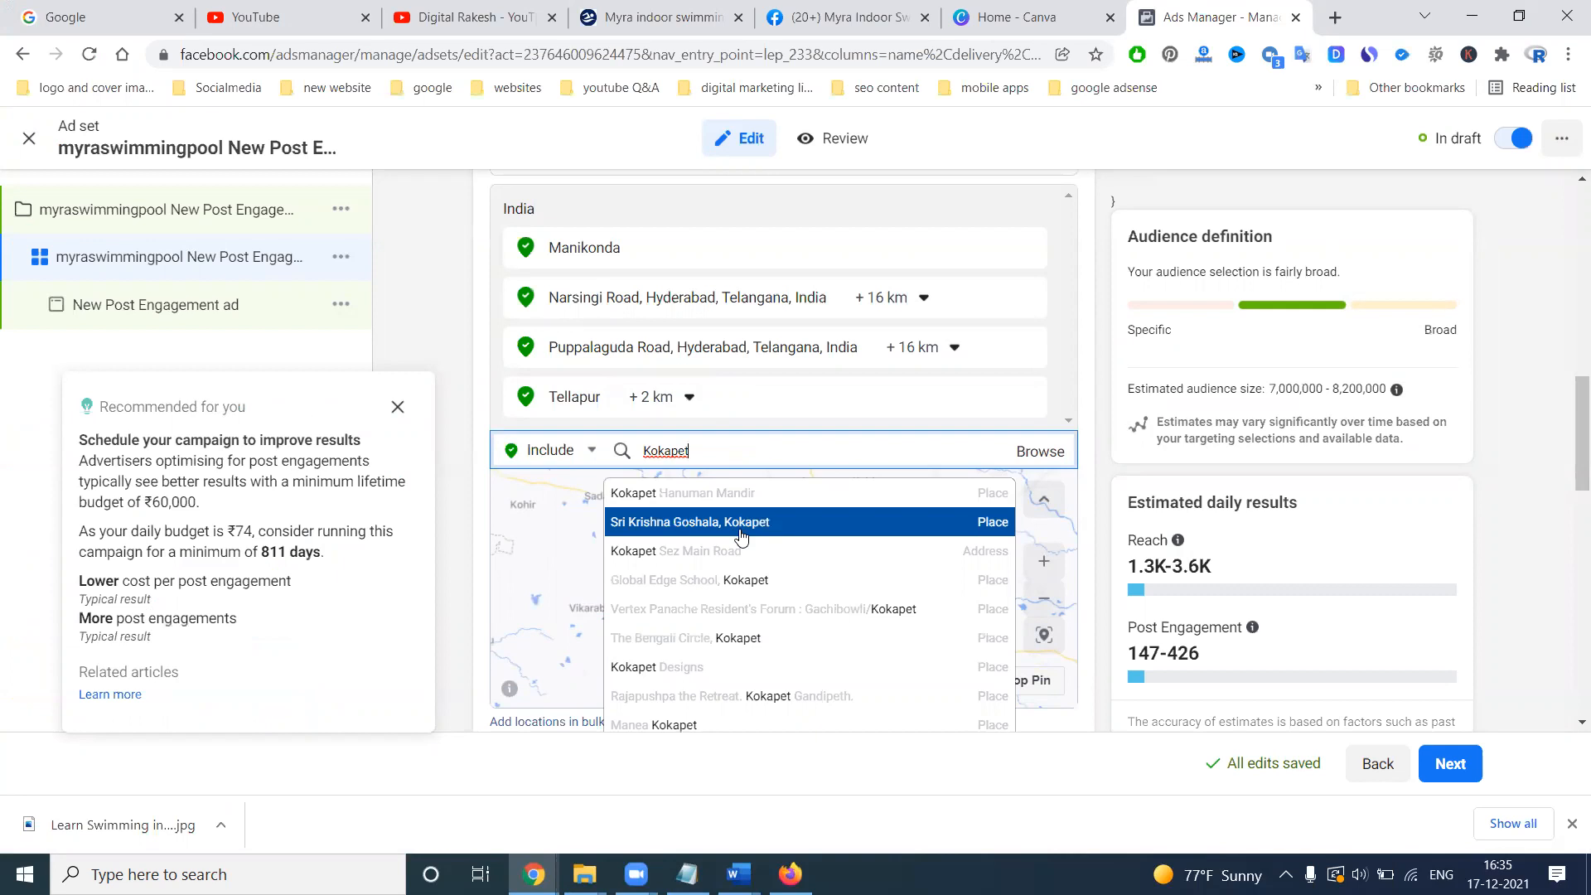
scroll(753, 572, "down", 1)
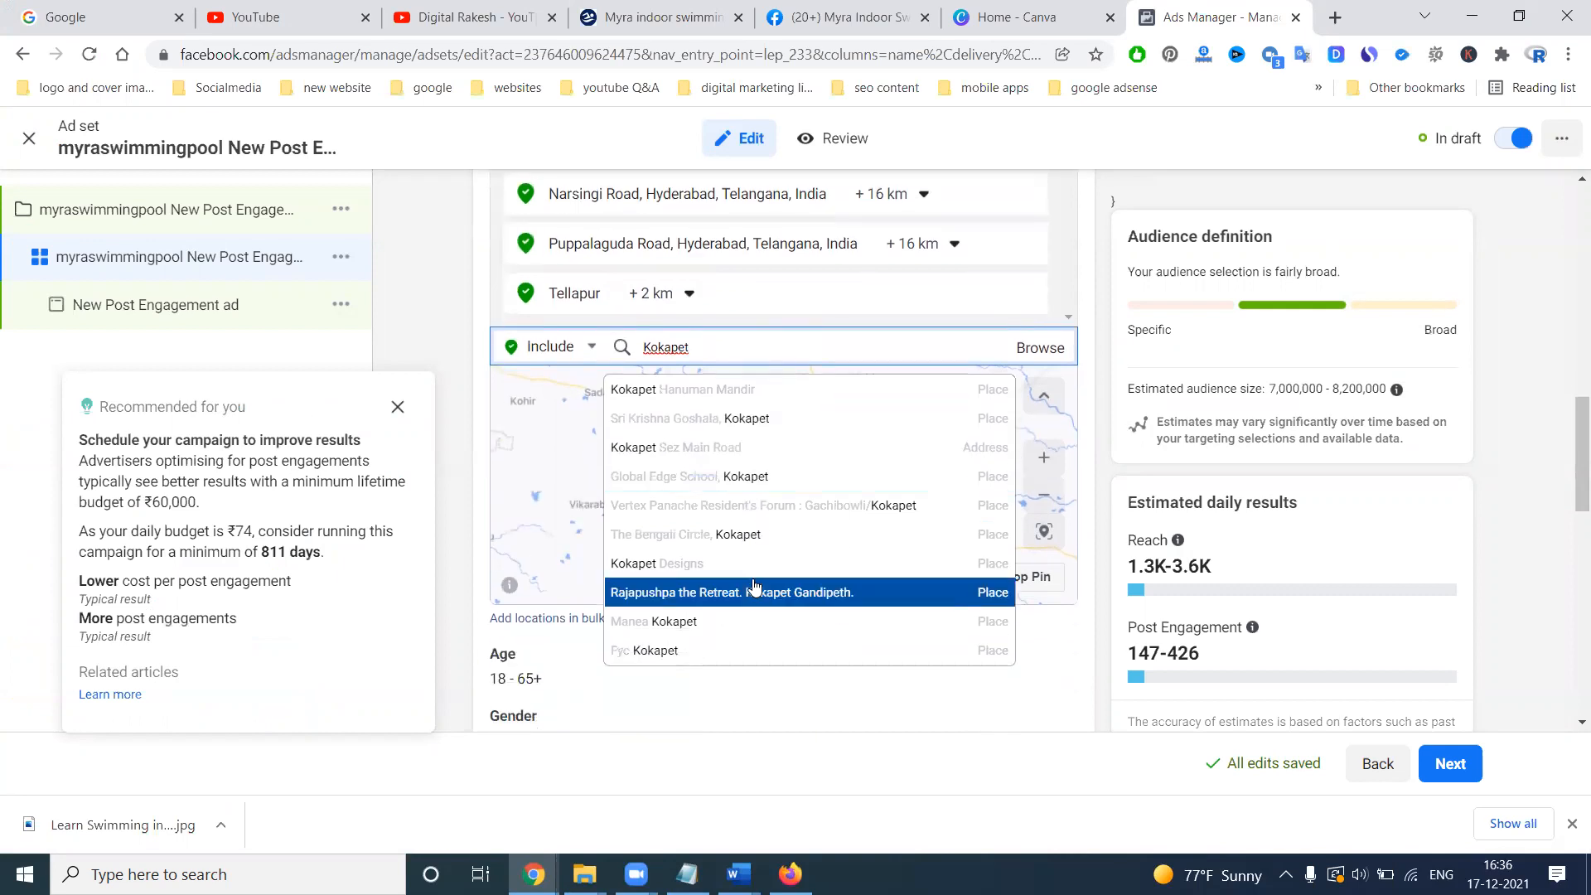
left_click(753, 590)
Set the radius around the Tellapur audience location to 9 km
left_click(659, 343)
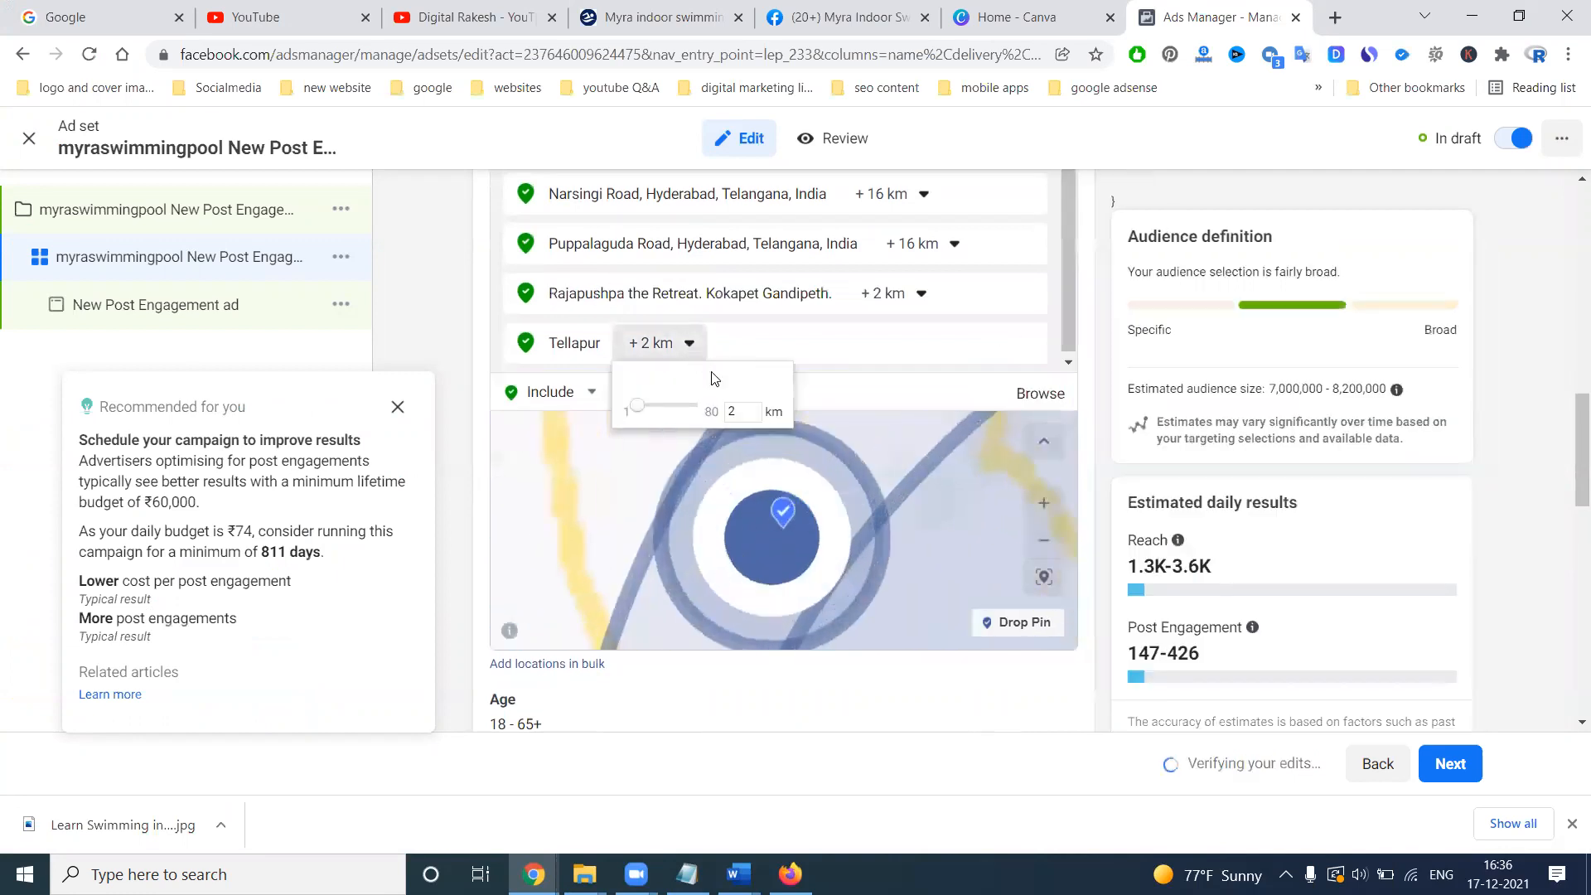
left_click_drag(638, 408, 684, 415)
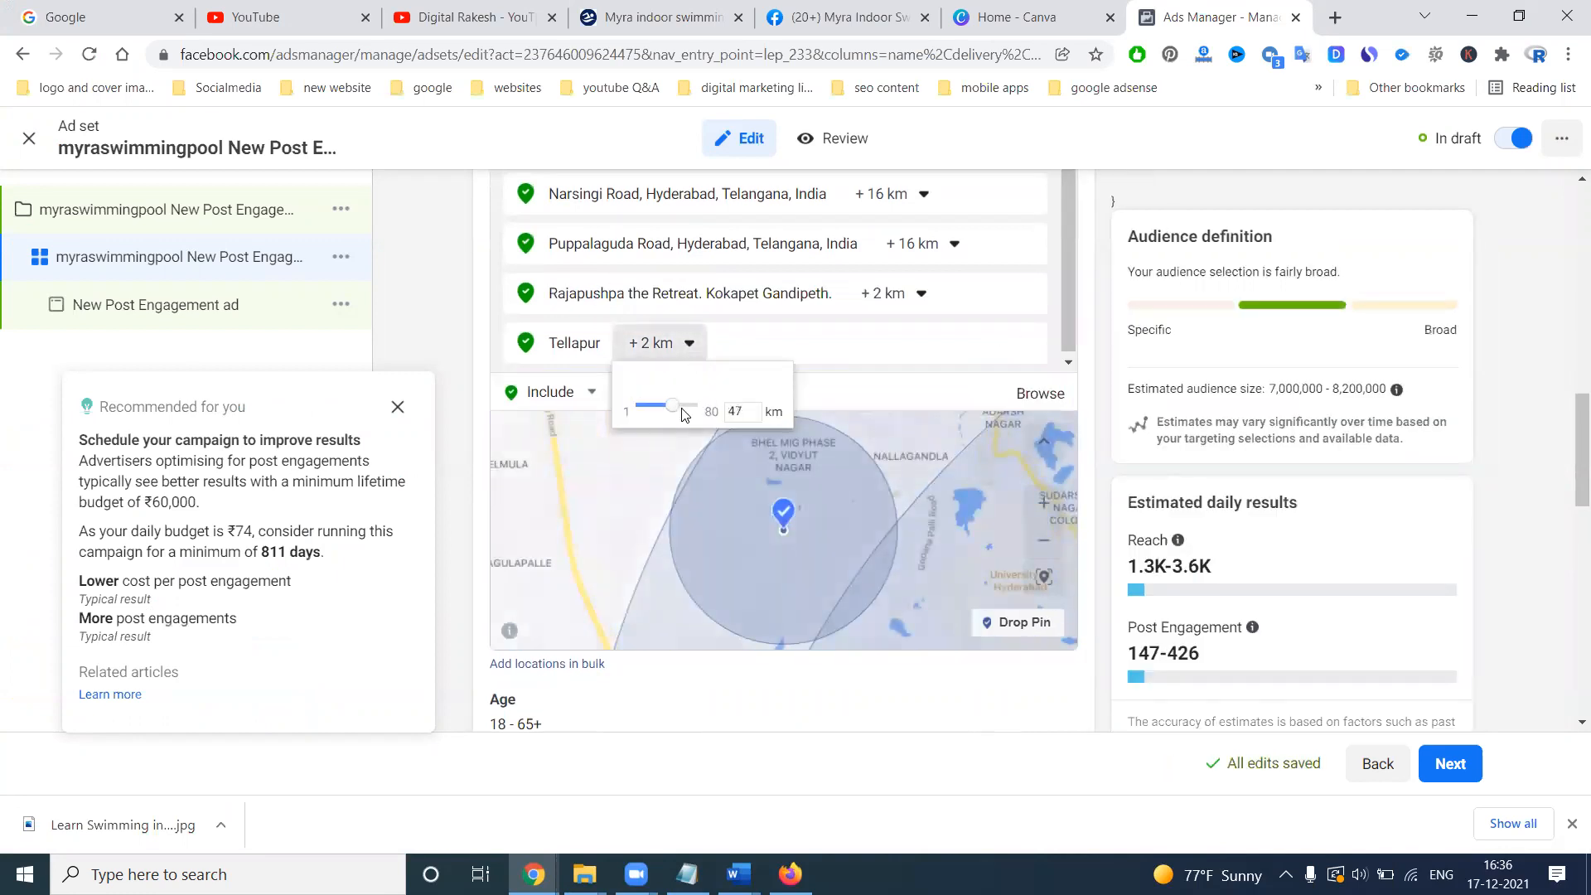
left_click(658, 342)
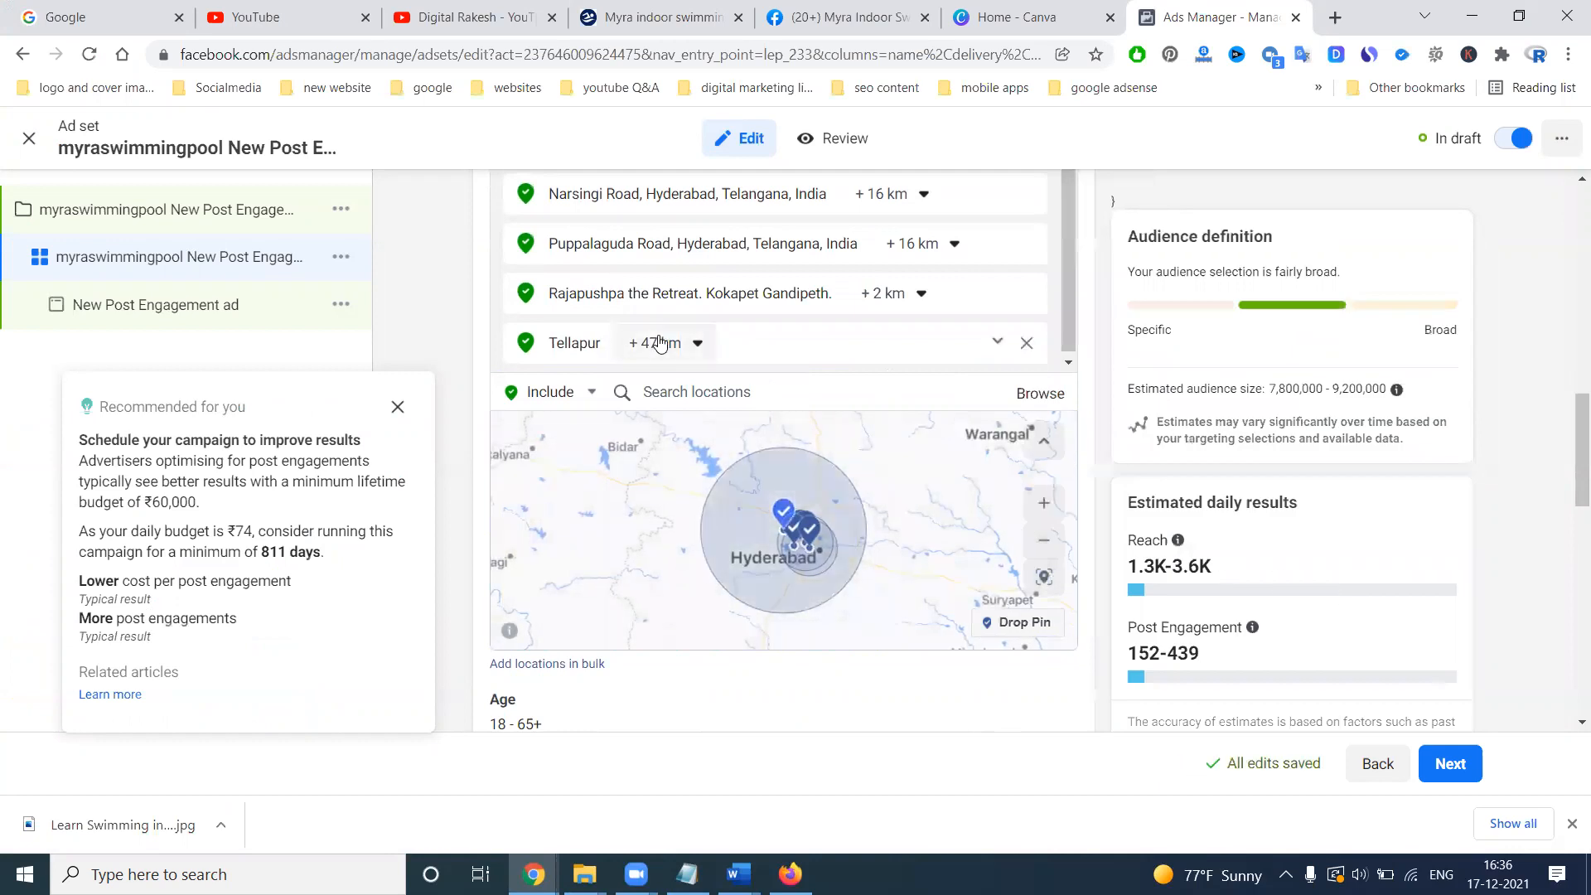
left_click(695, 344)
left_click_drag(671, 412, 646, 413)
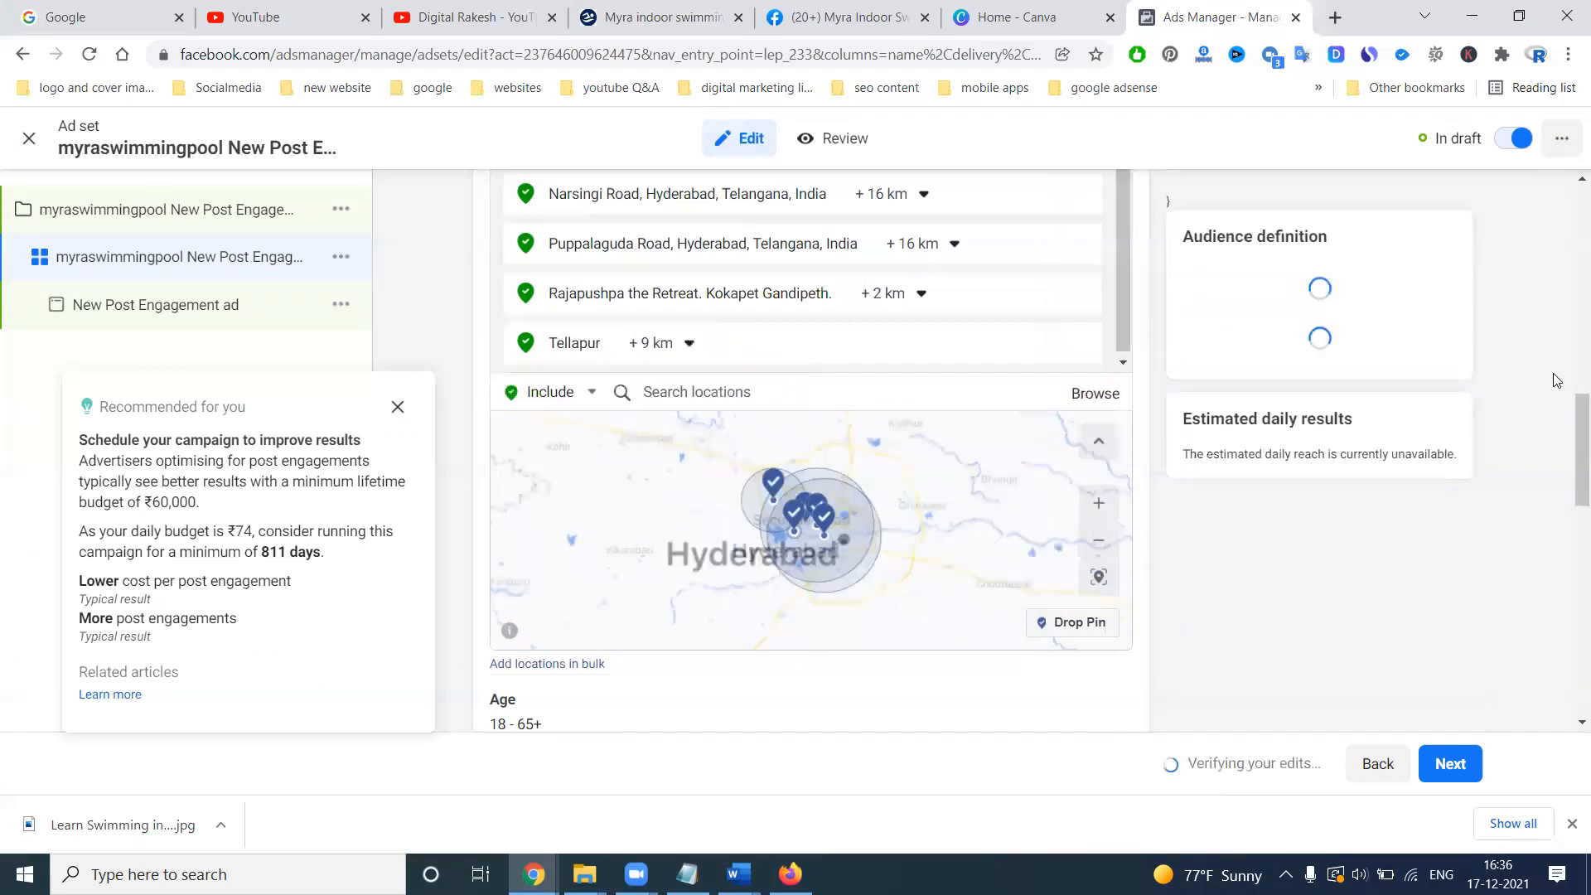
scroll(1497, 370, "up", 3)
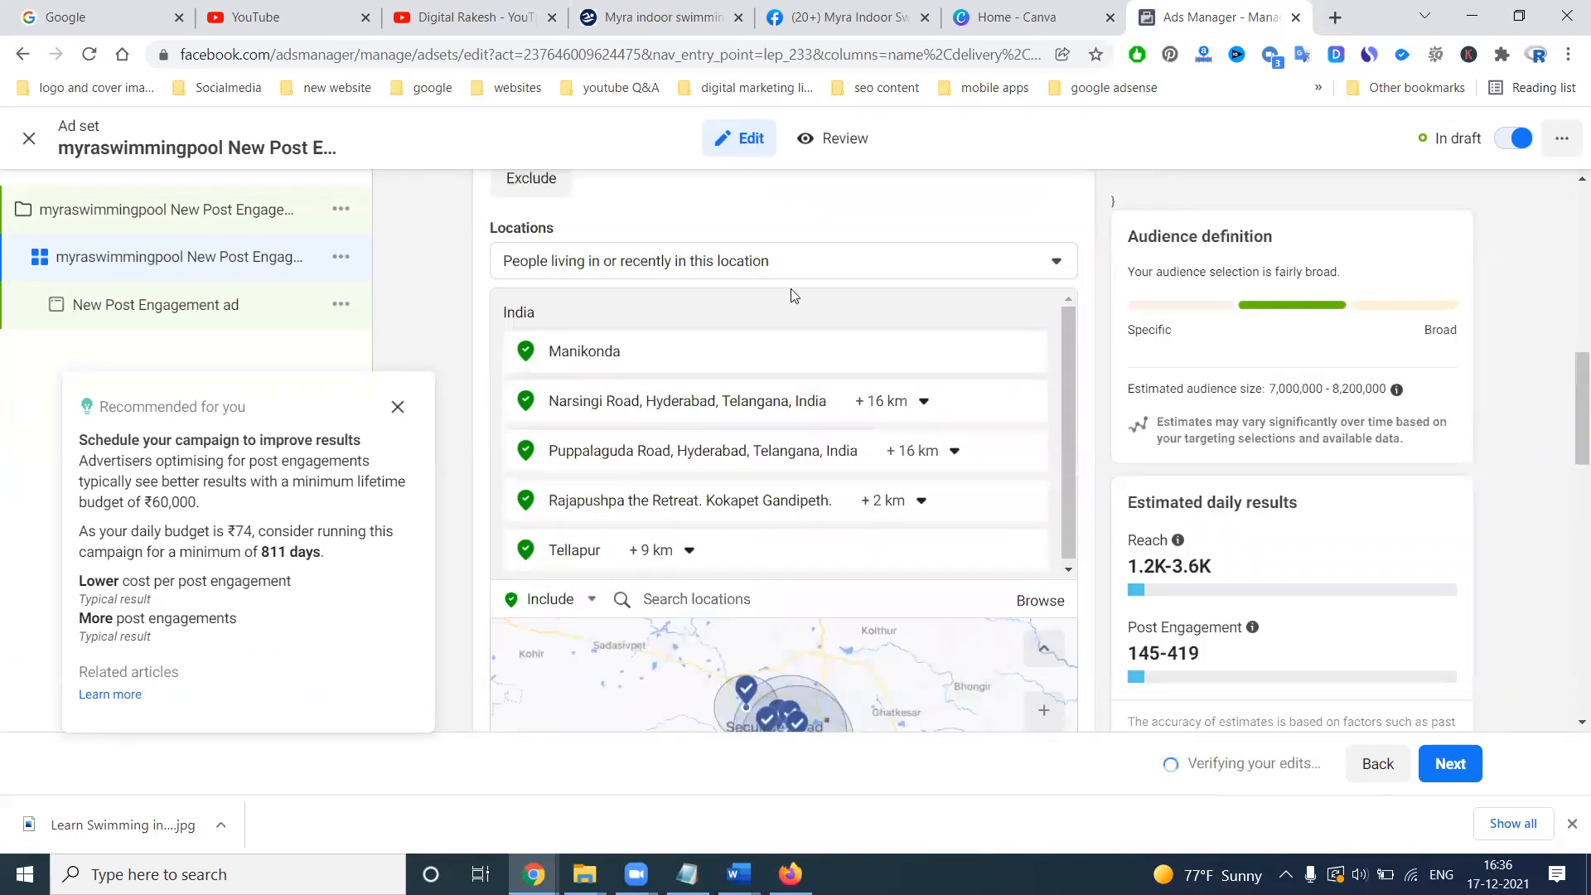
scroll(909, 325, "down", 1)
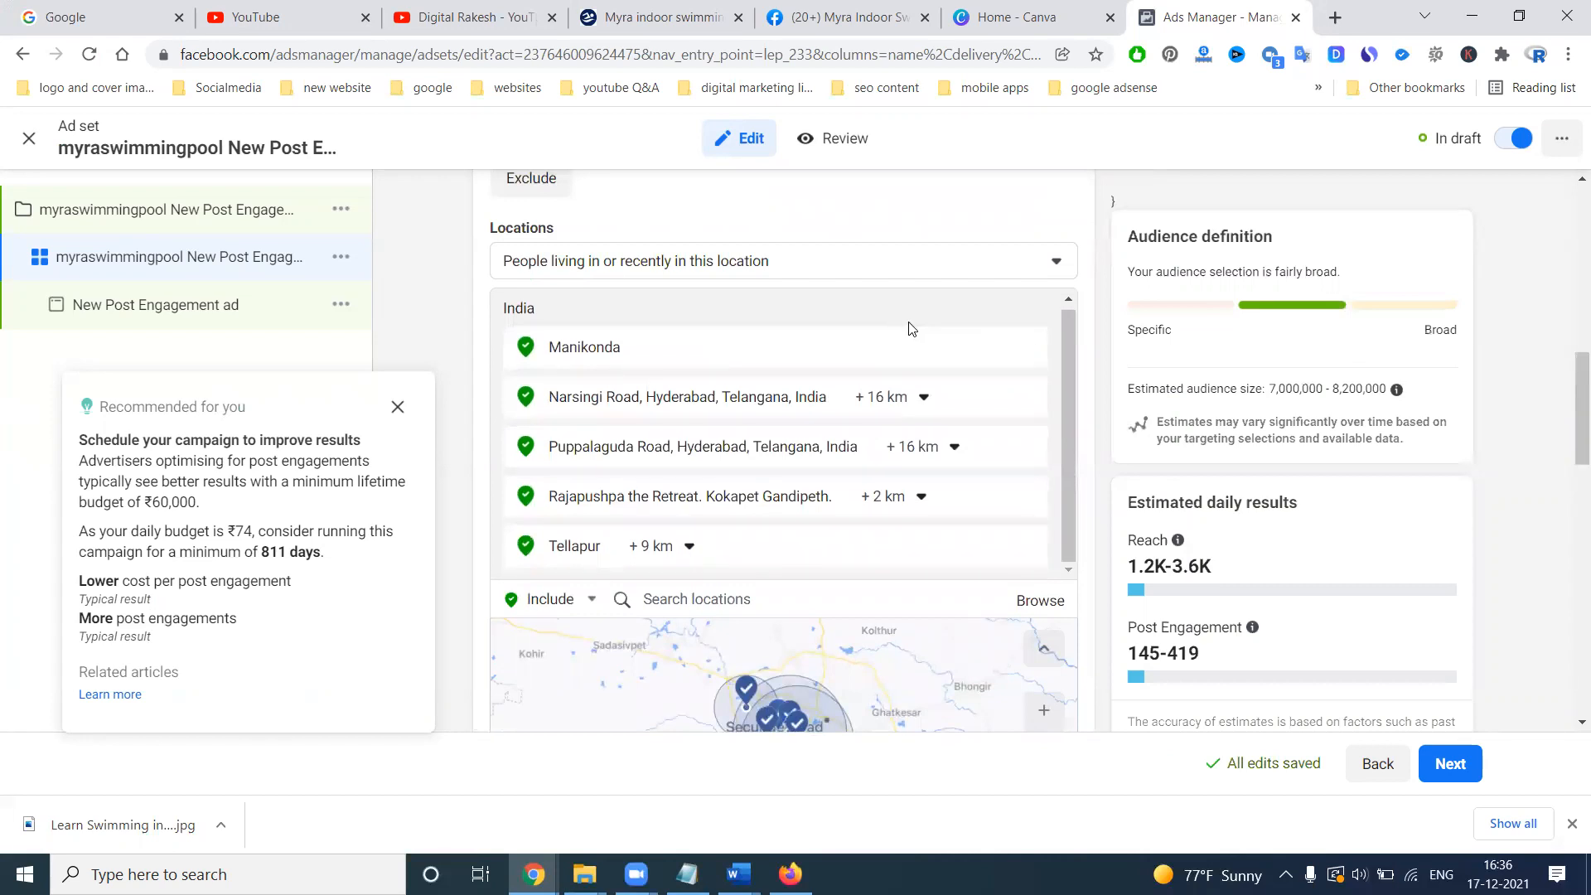
Set the maximum age of the audience to 45
scroll(1570, 378, "down", 4)
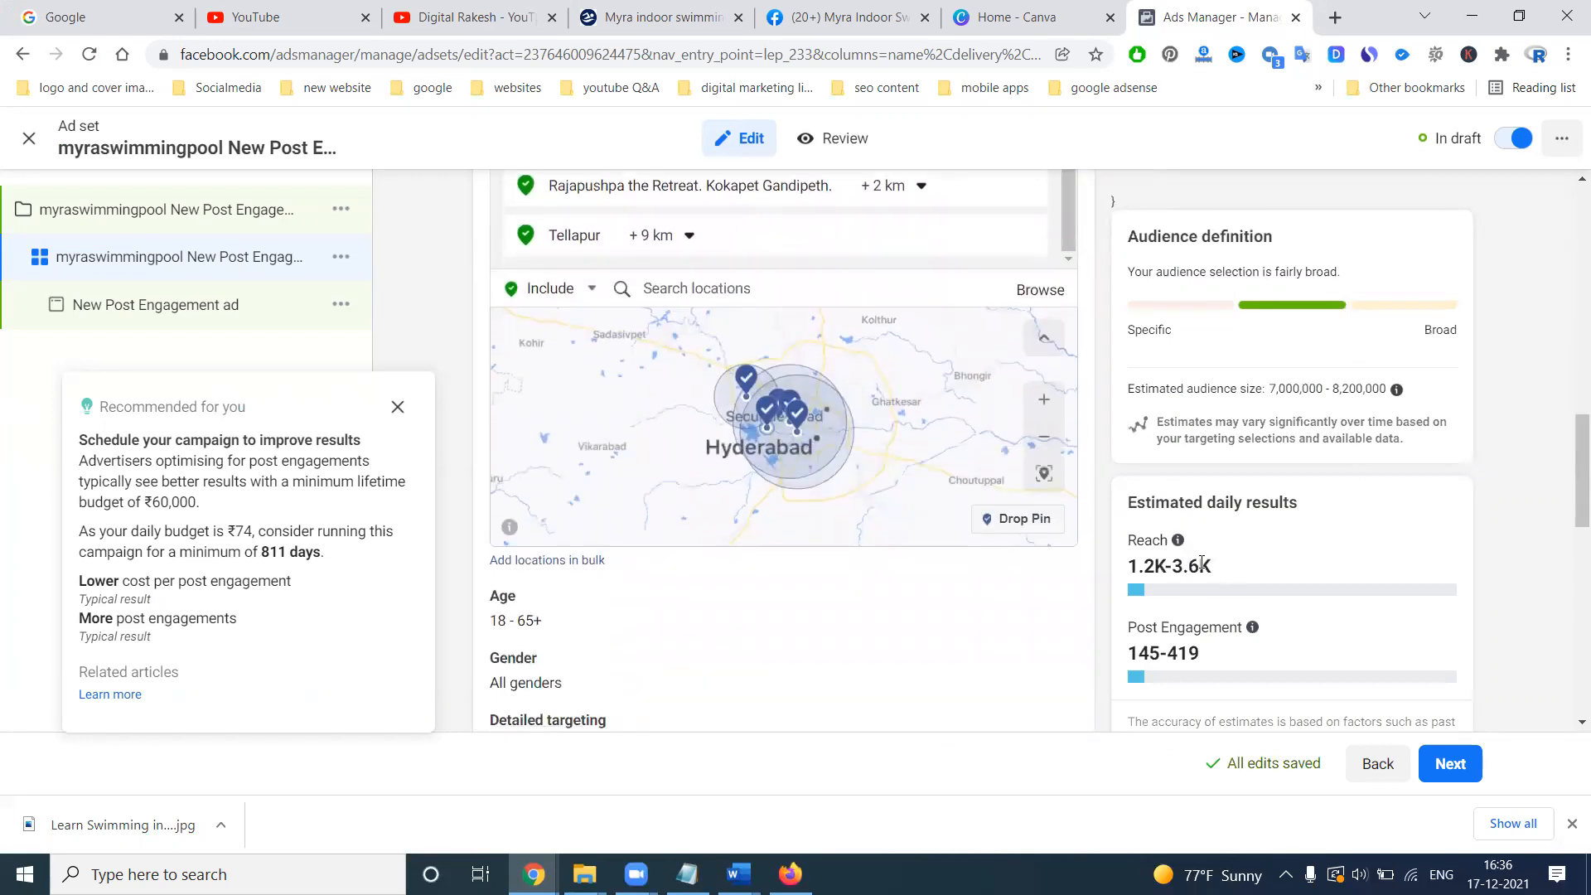
left_click(1049, 607)
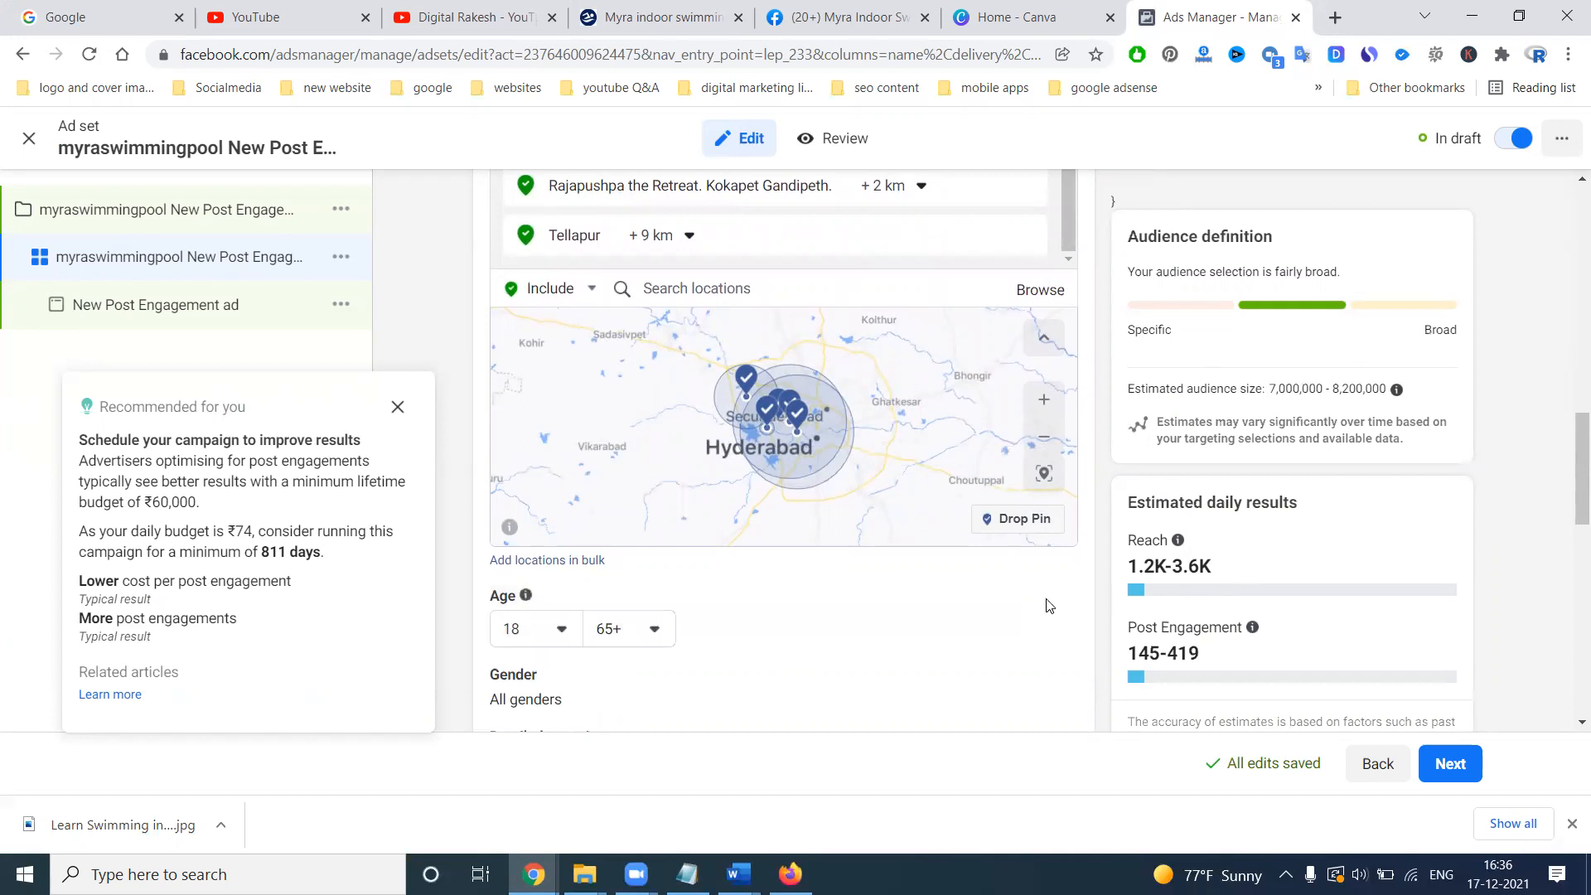
left_click(655, 629)
scroll(643, 452, "up", 3)
scroll(641, 445, "up", 3)
scroll(643, 414, "up", 1)
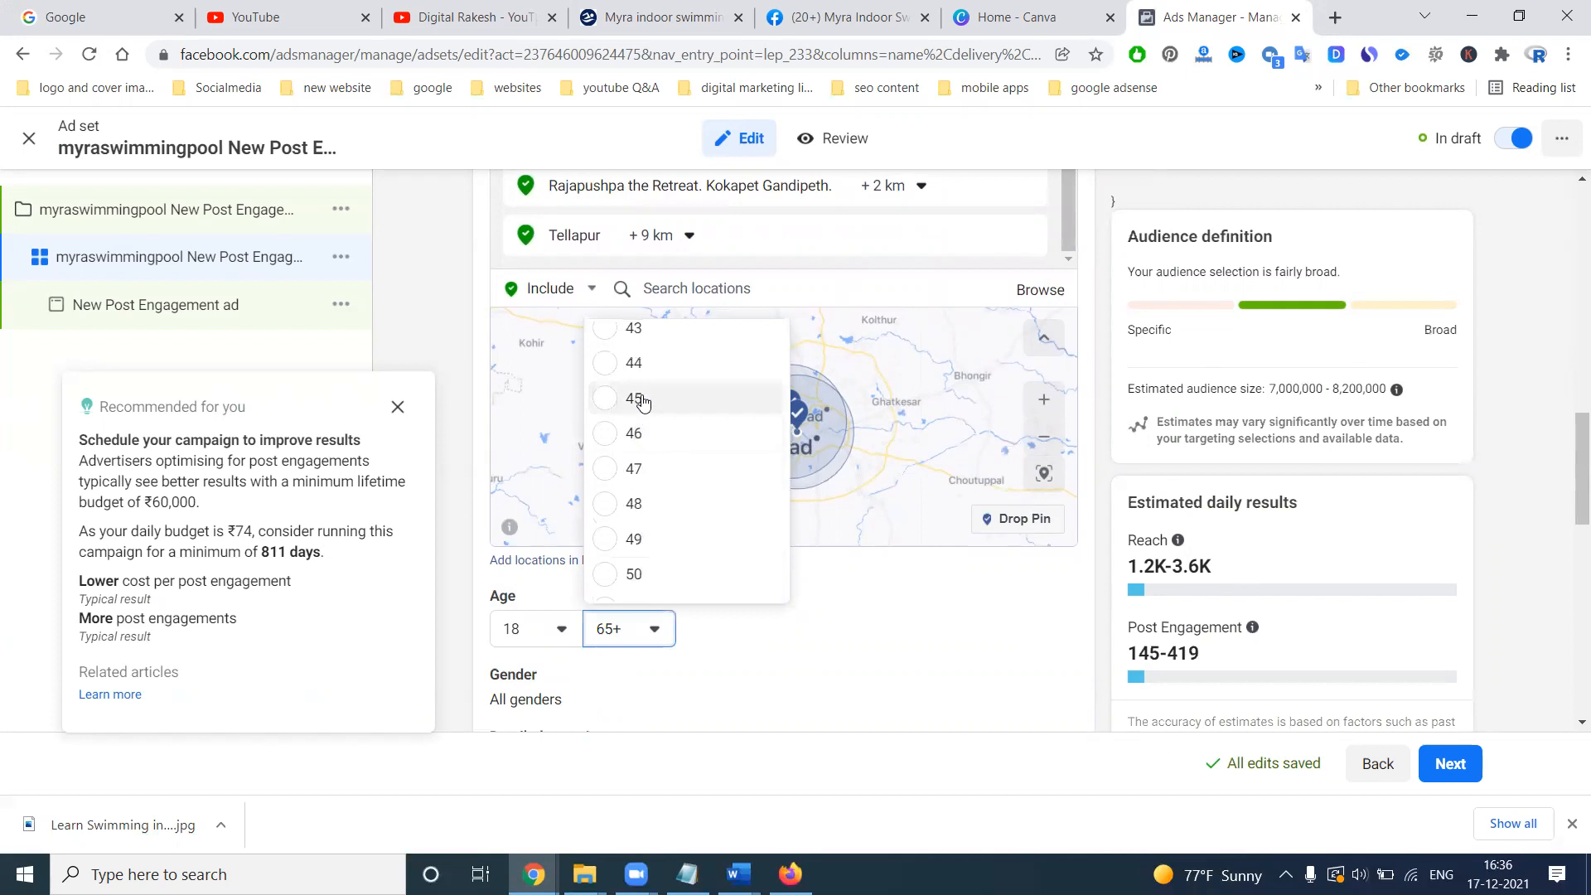
left_click(637, 398)
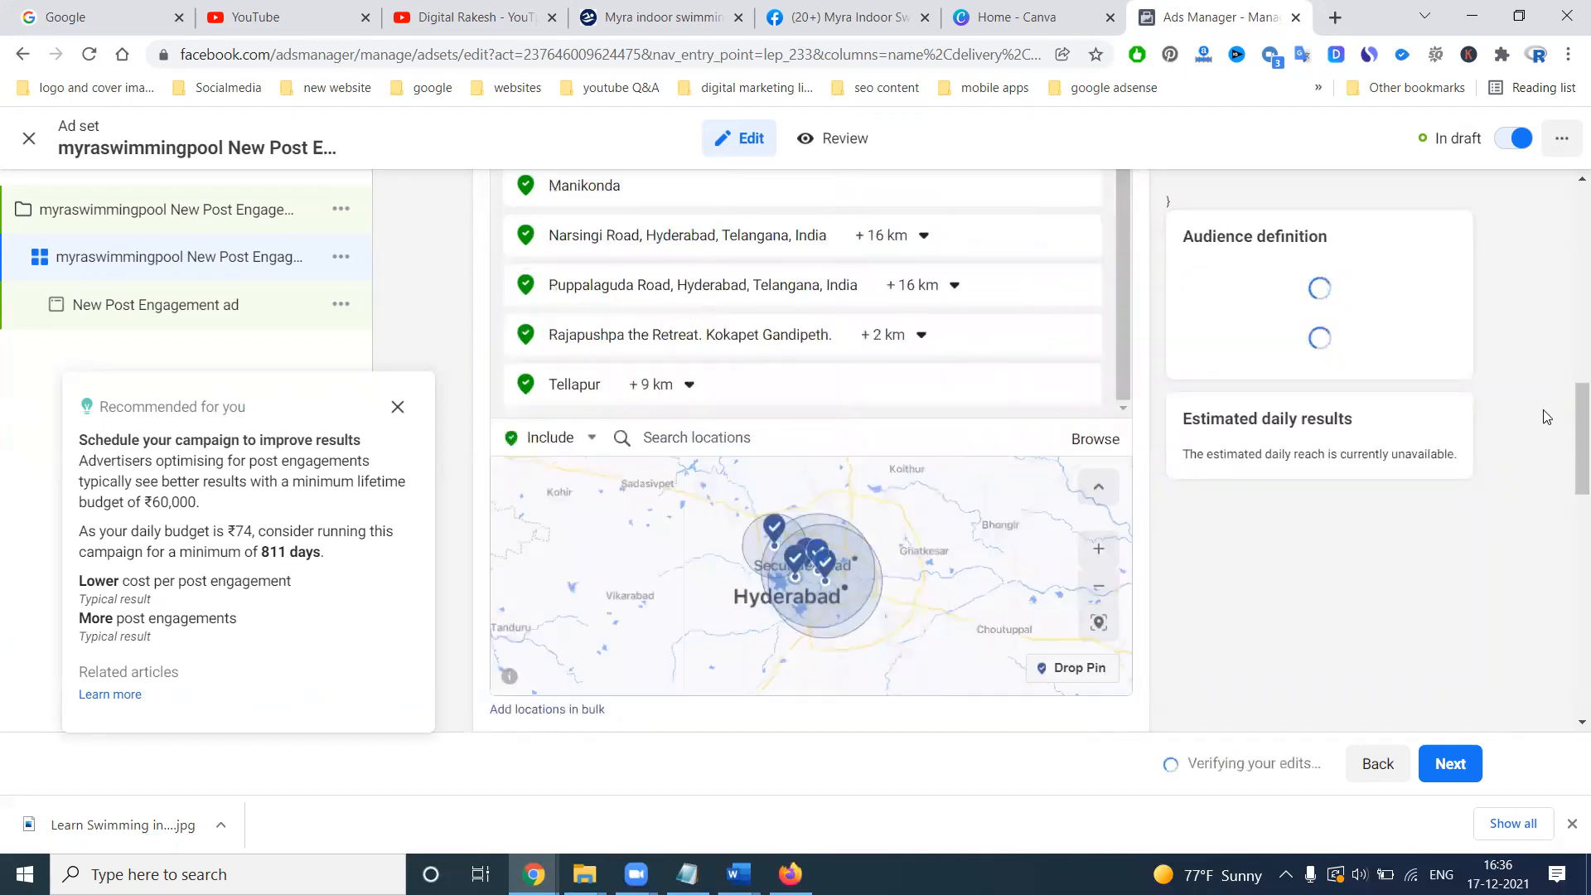
Include the interests Swimming and Swimming pools in the audience's detailed targeting
scroll(503, 452, "down", 5)
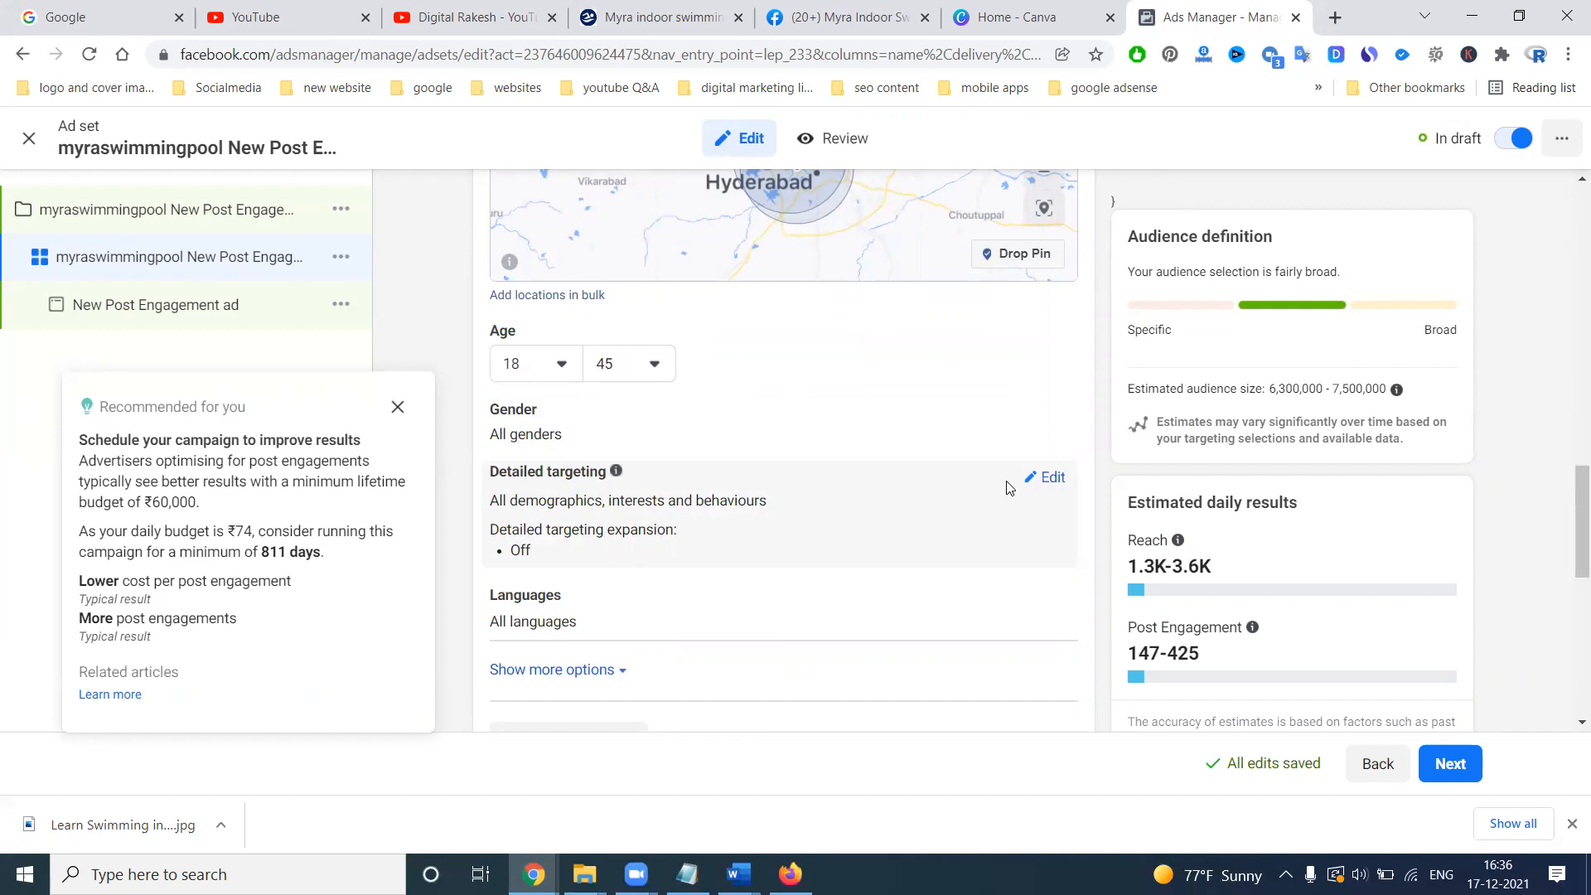
left_click(1049, 478)
left_click(556, 527)
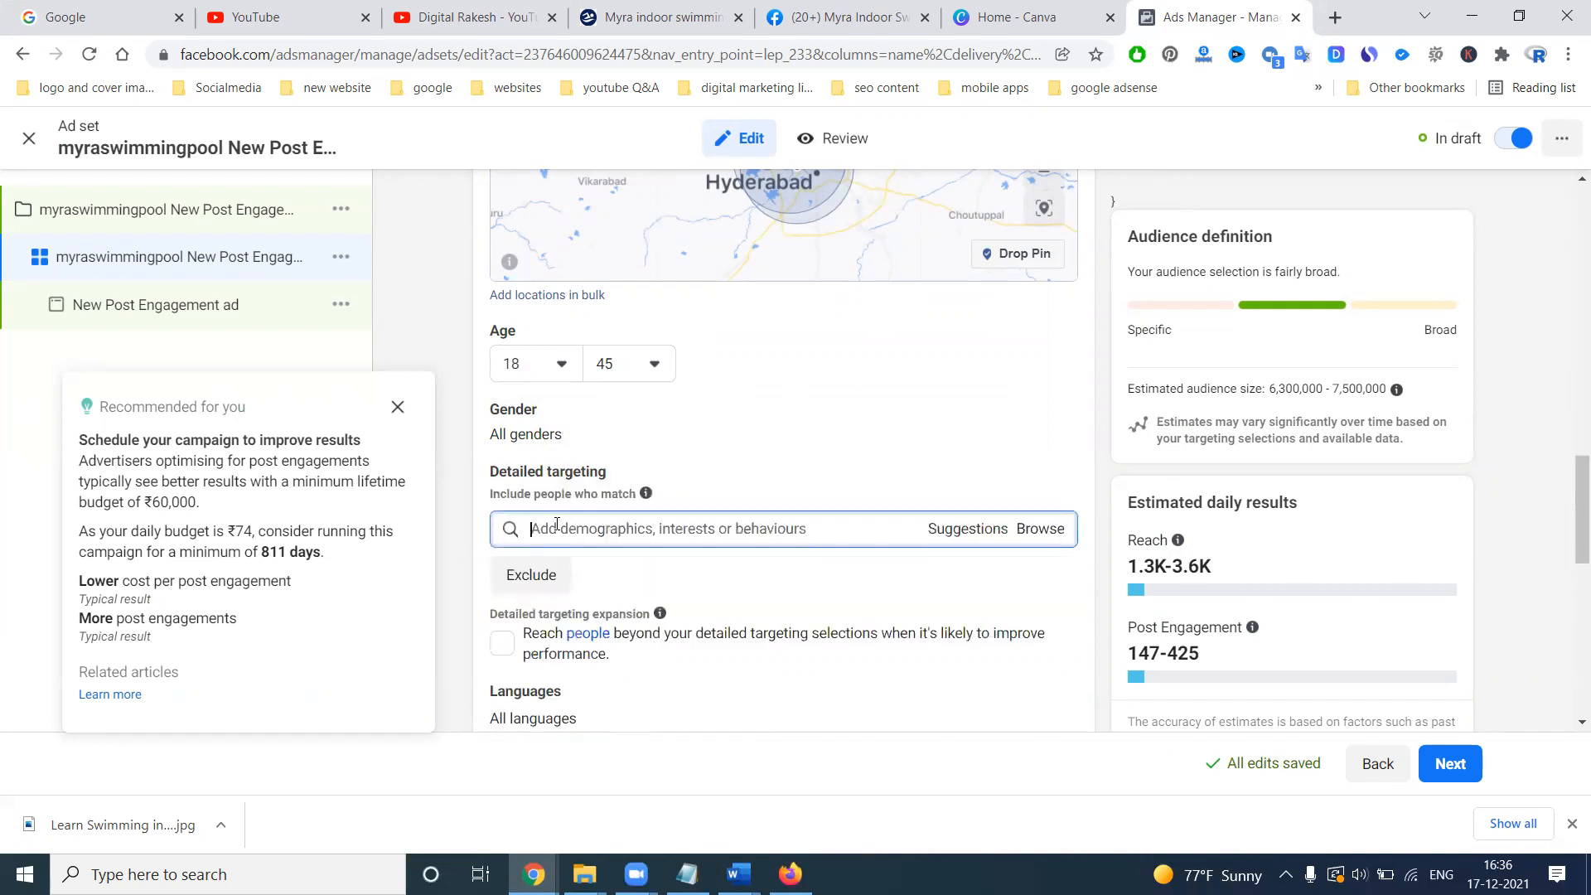
type("swimmin")
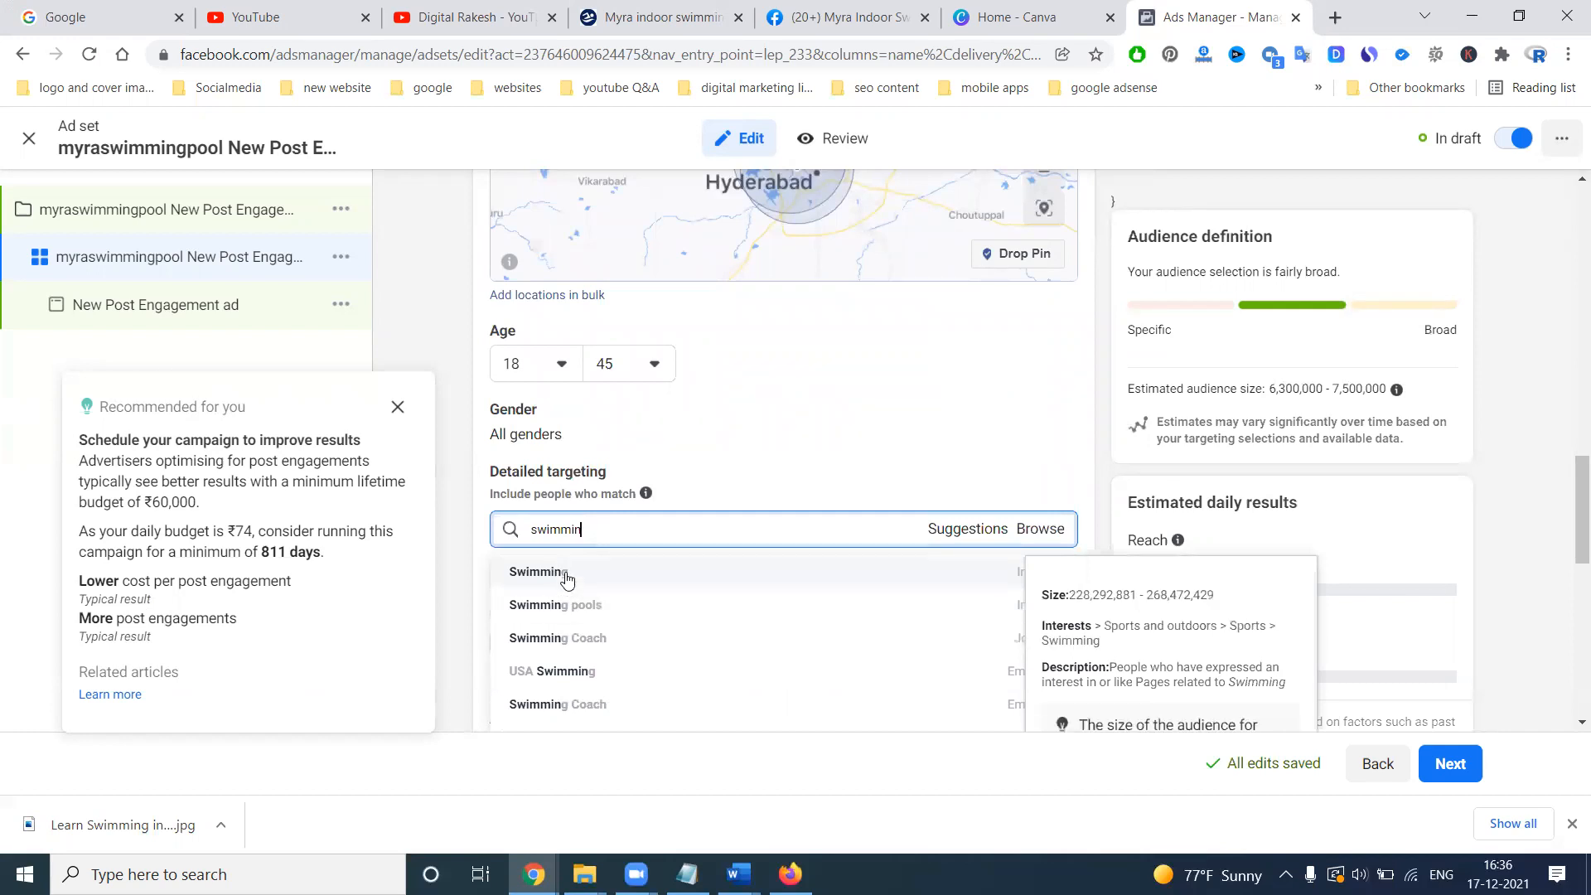
left_click(567, 580)
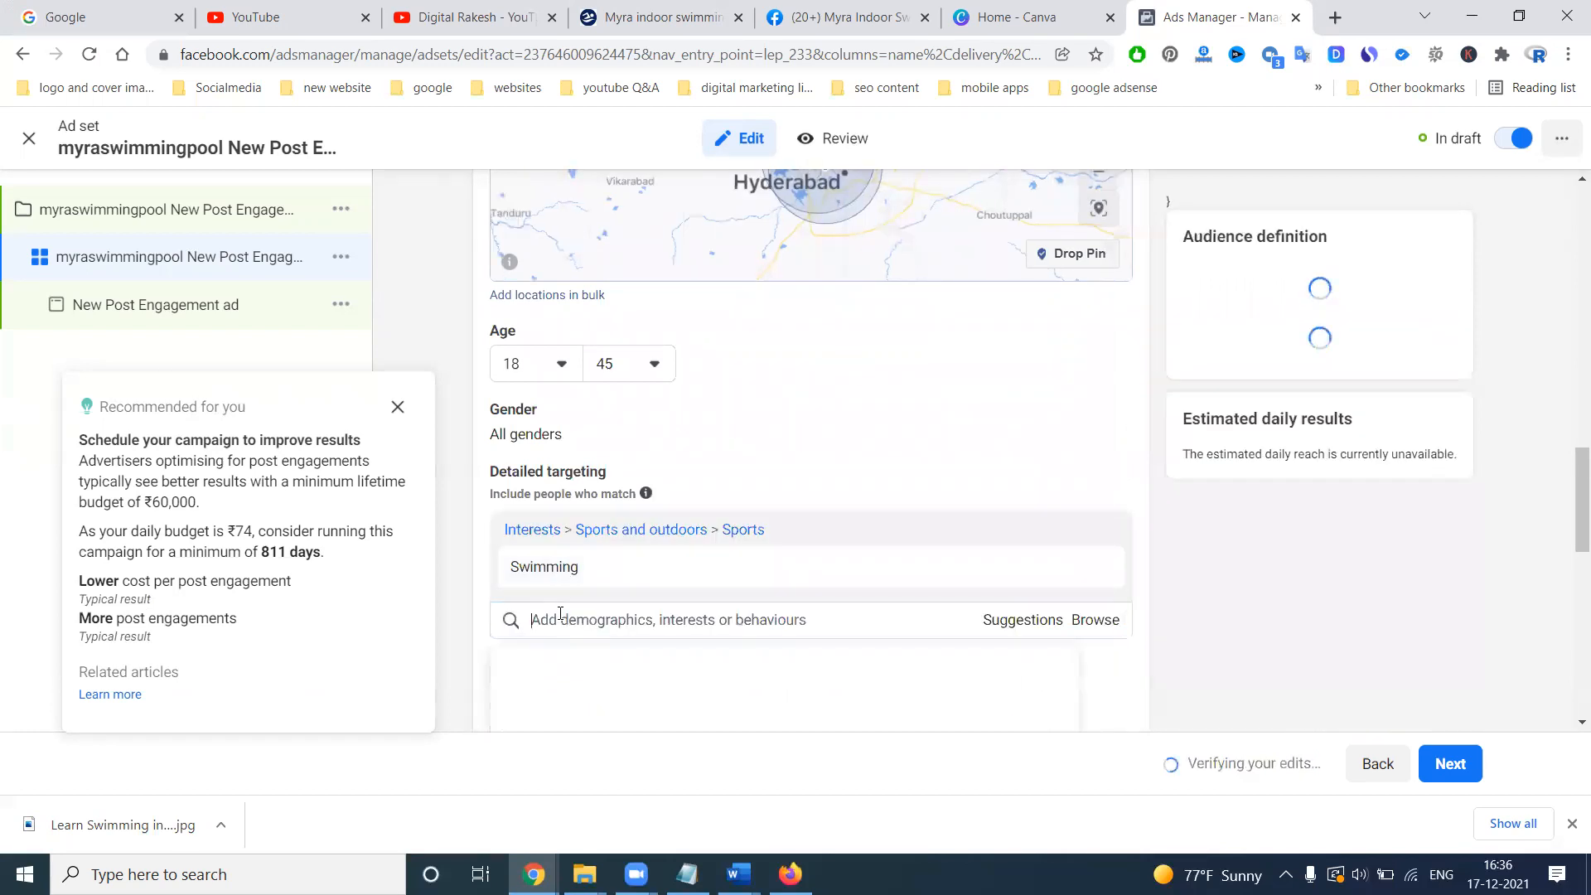
type("sw")
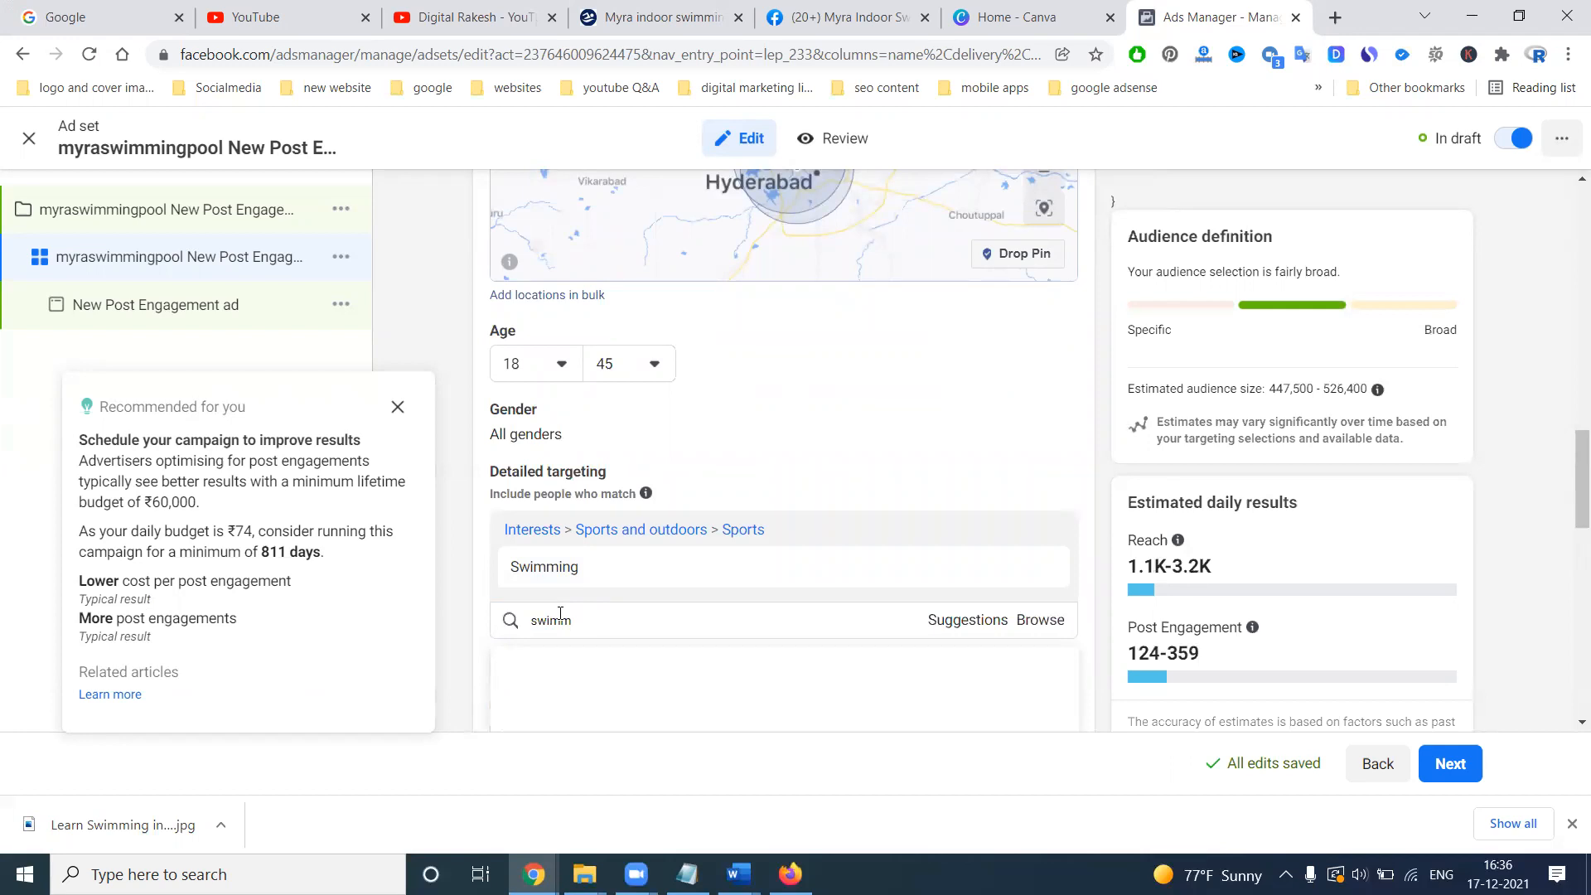
type("imm")
left_click(560, 663)
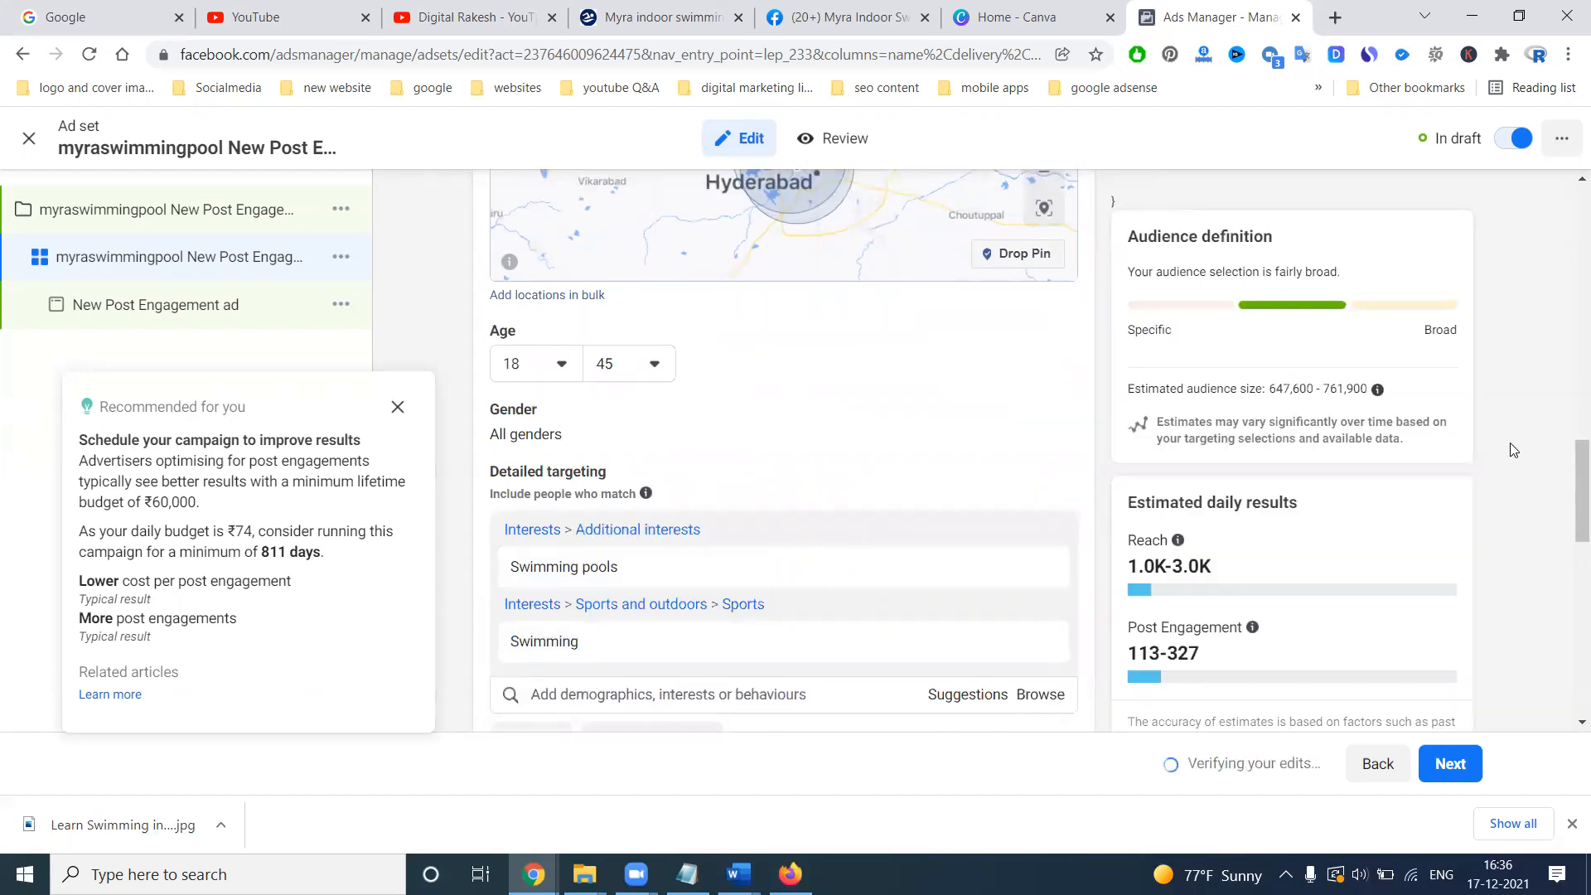
Review the audience's interests, languages and placement options, and check the Myra Indoor Swimming Pool website for comparison
scroll(808, 261, "down", 3)
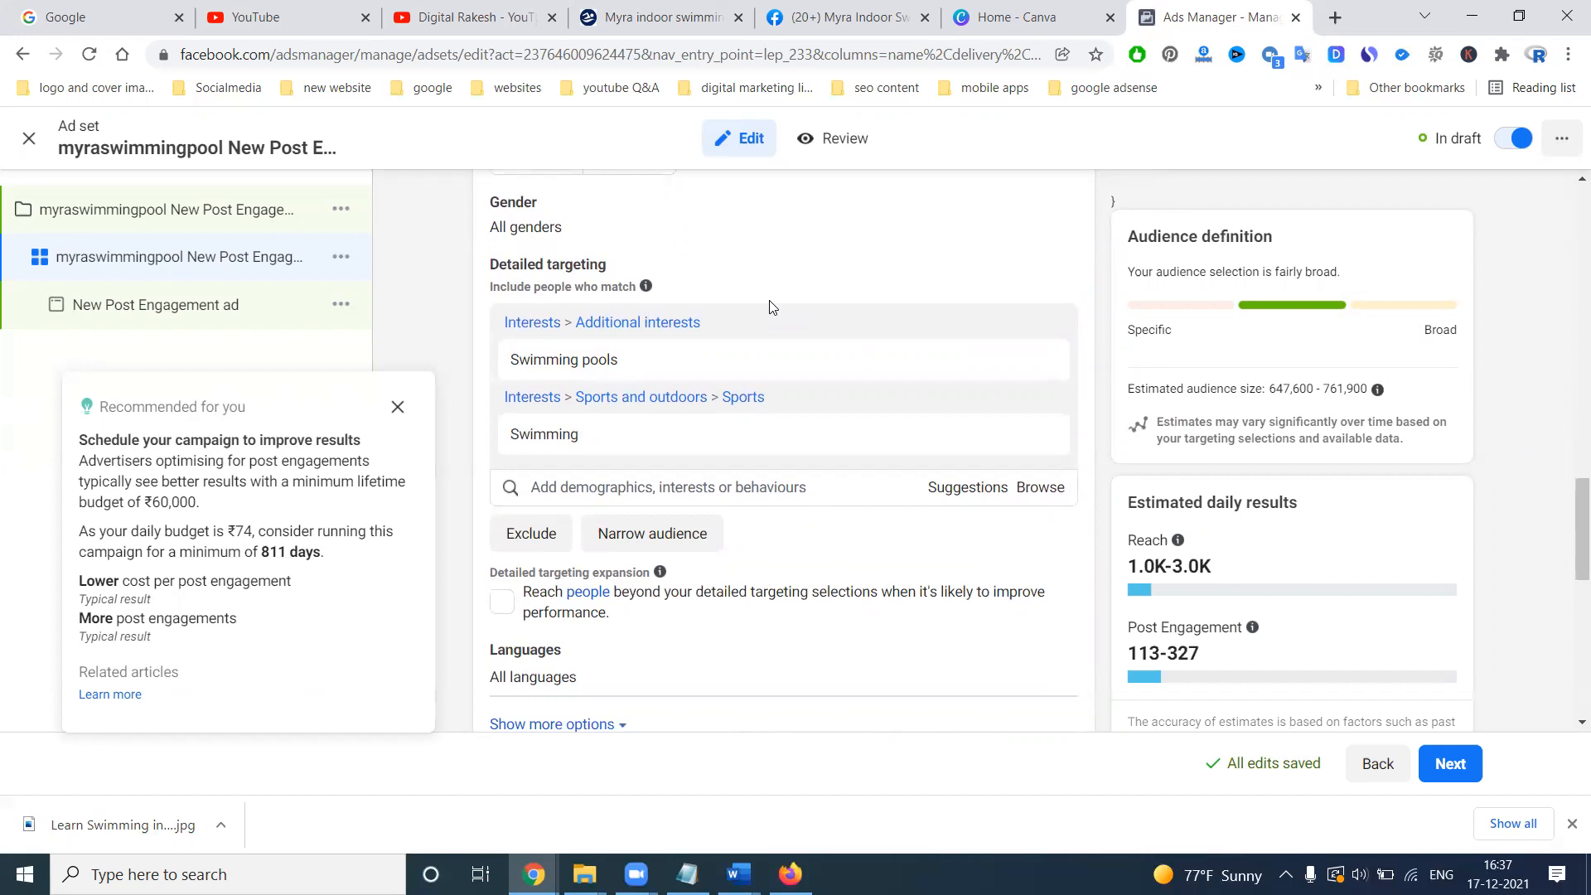
mouse_move(663, 368)
scroll(1450, 323, "down", 4)
scroll(851, 335, "up", 3)
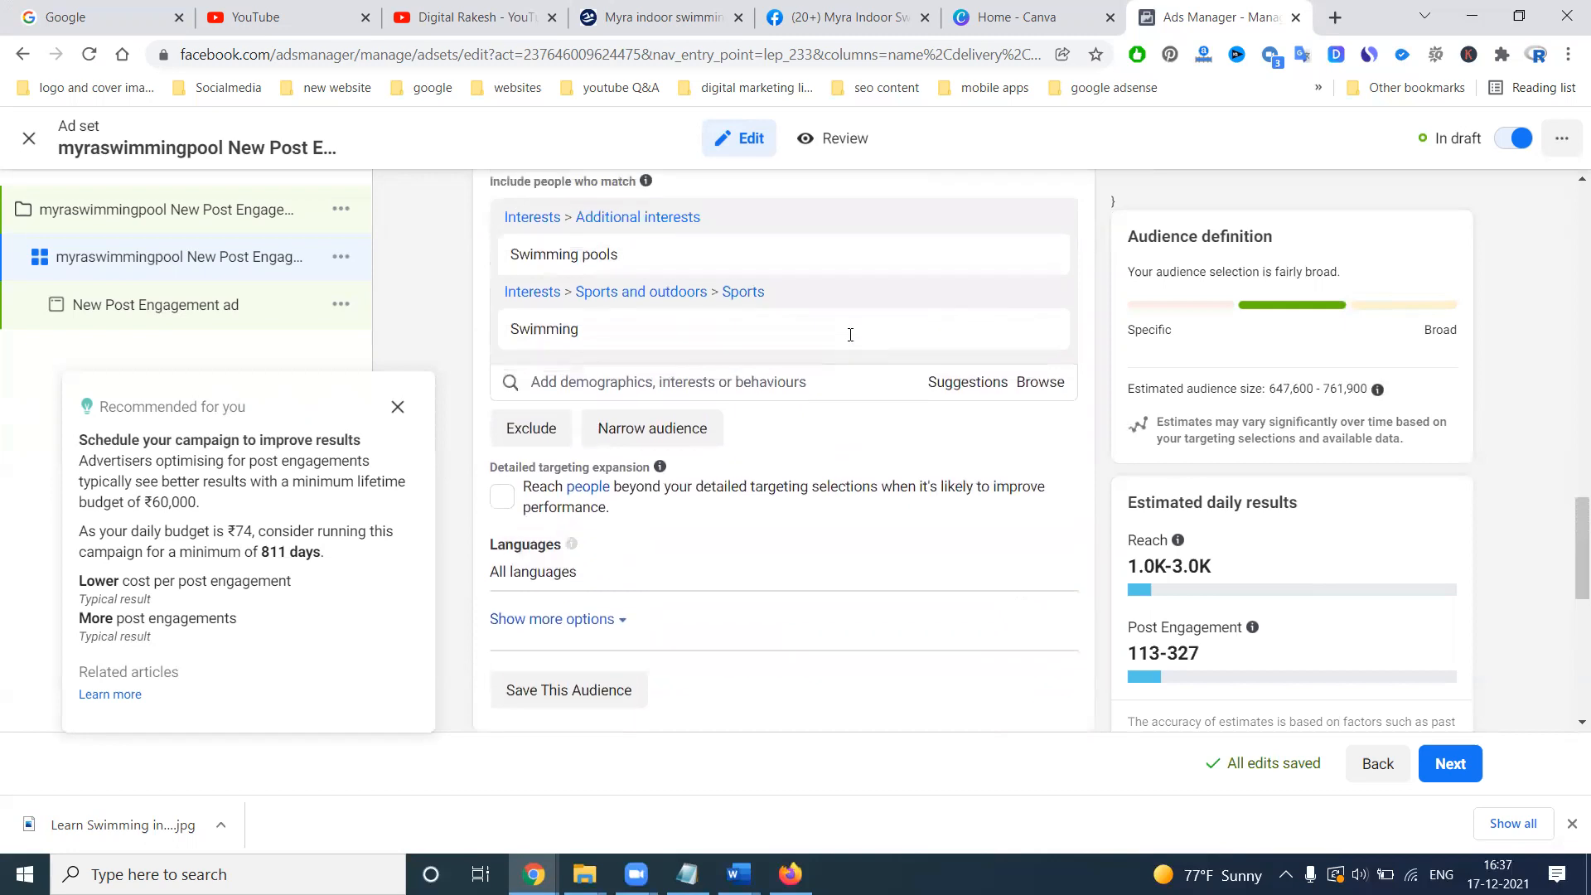
scroll(826, 384, "down", 3)
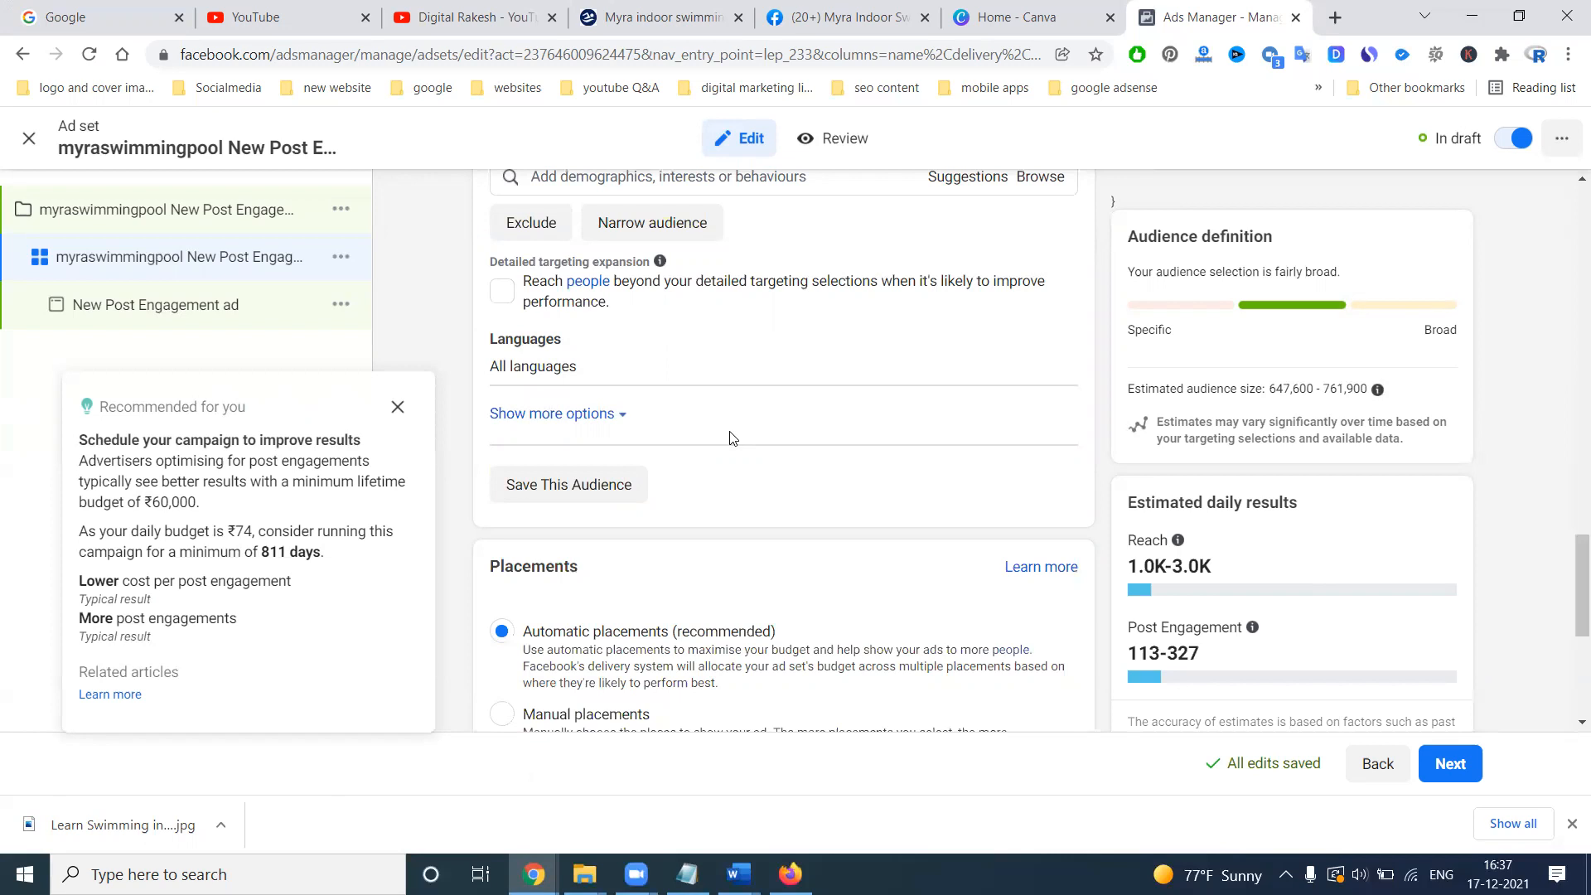
scroll(733, 438, "up", 3)
mouse_move(703, 332)
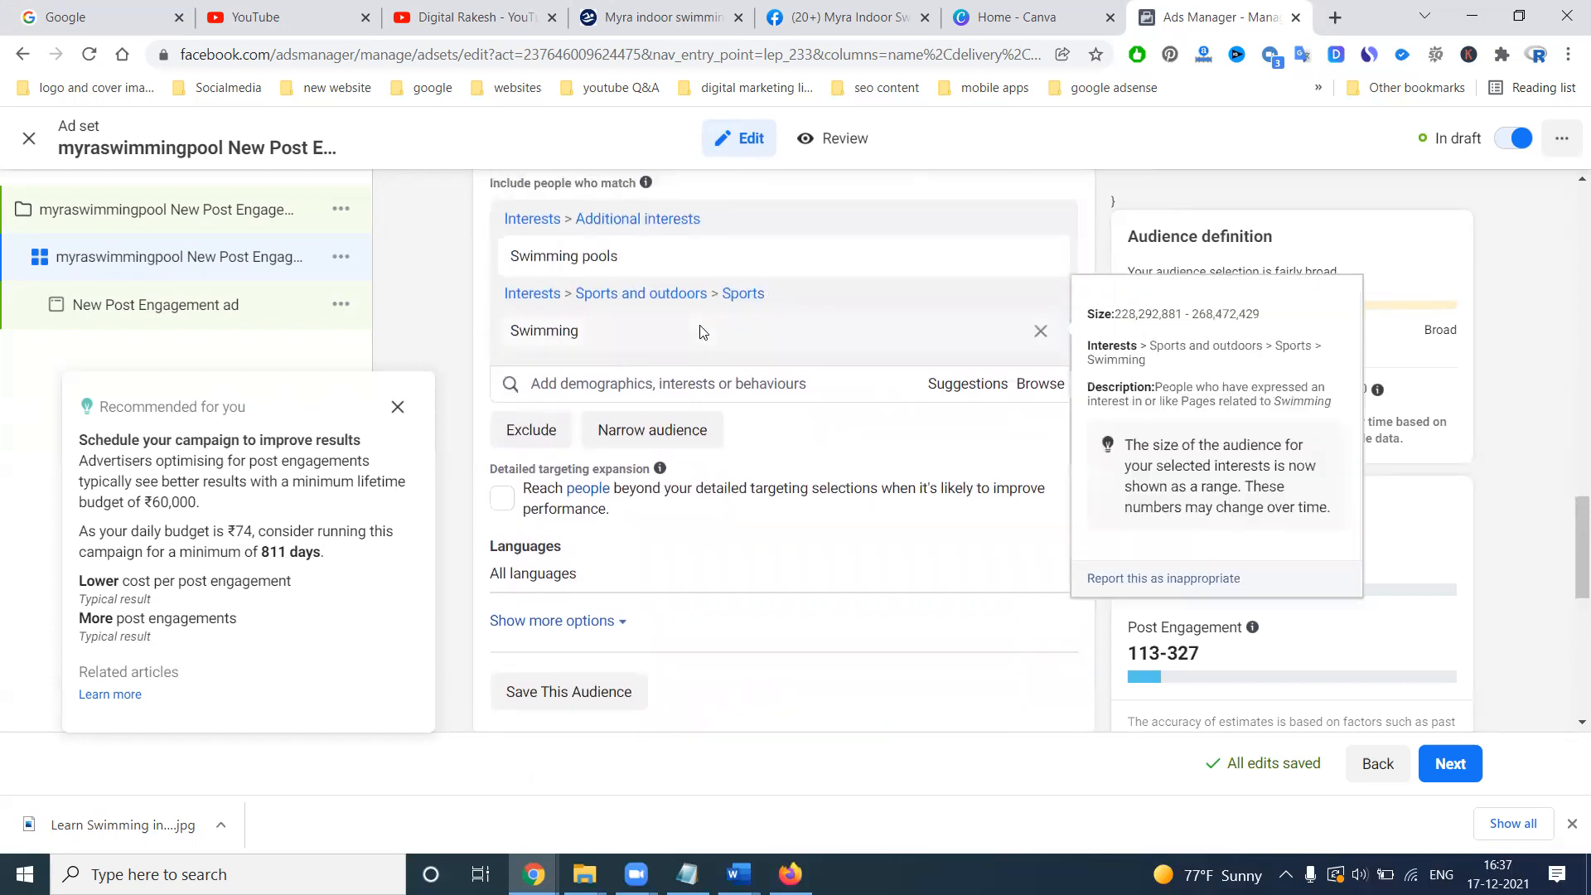
left_click(648, 18)
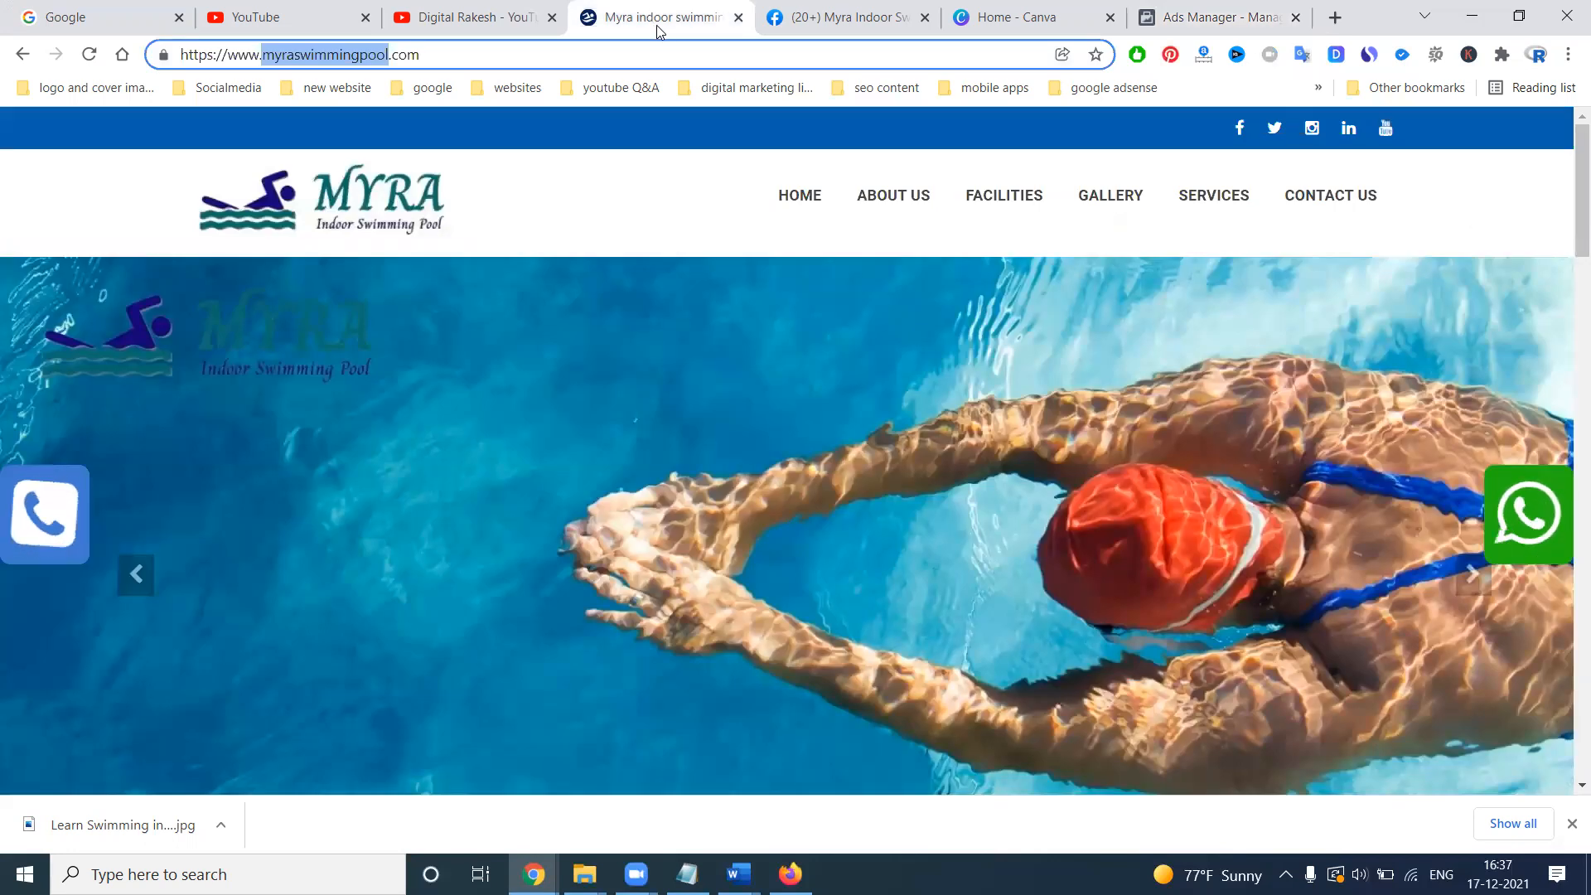
left_click(1152, 10)
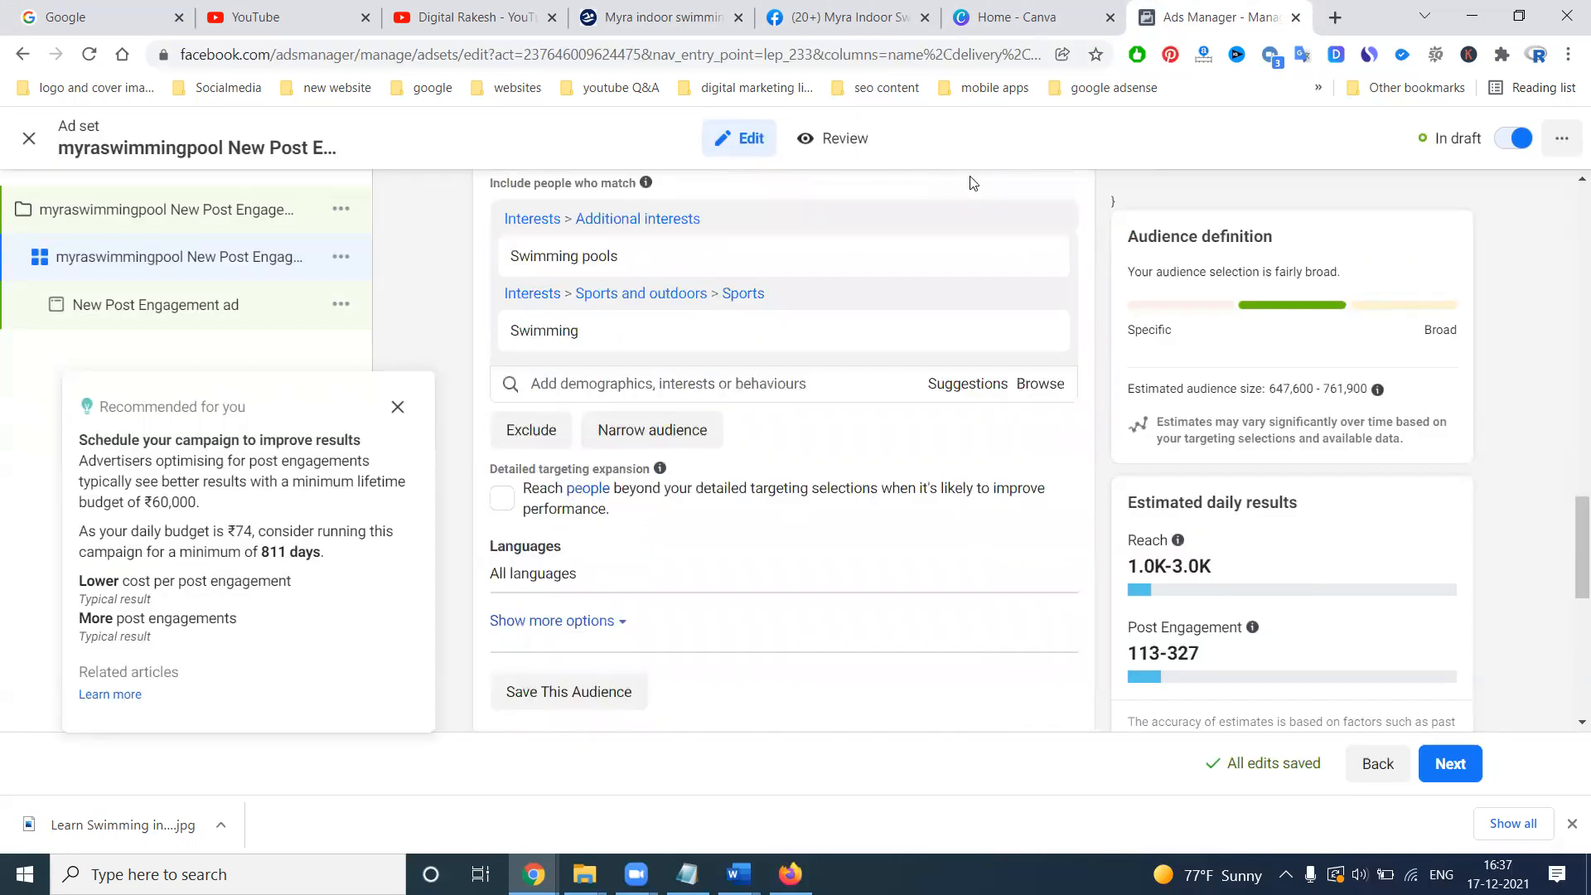
Save the current audience definition for reuse under the suggested audience name
scroll(667, 408, "down", 3)
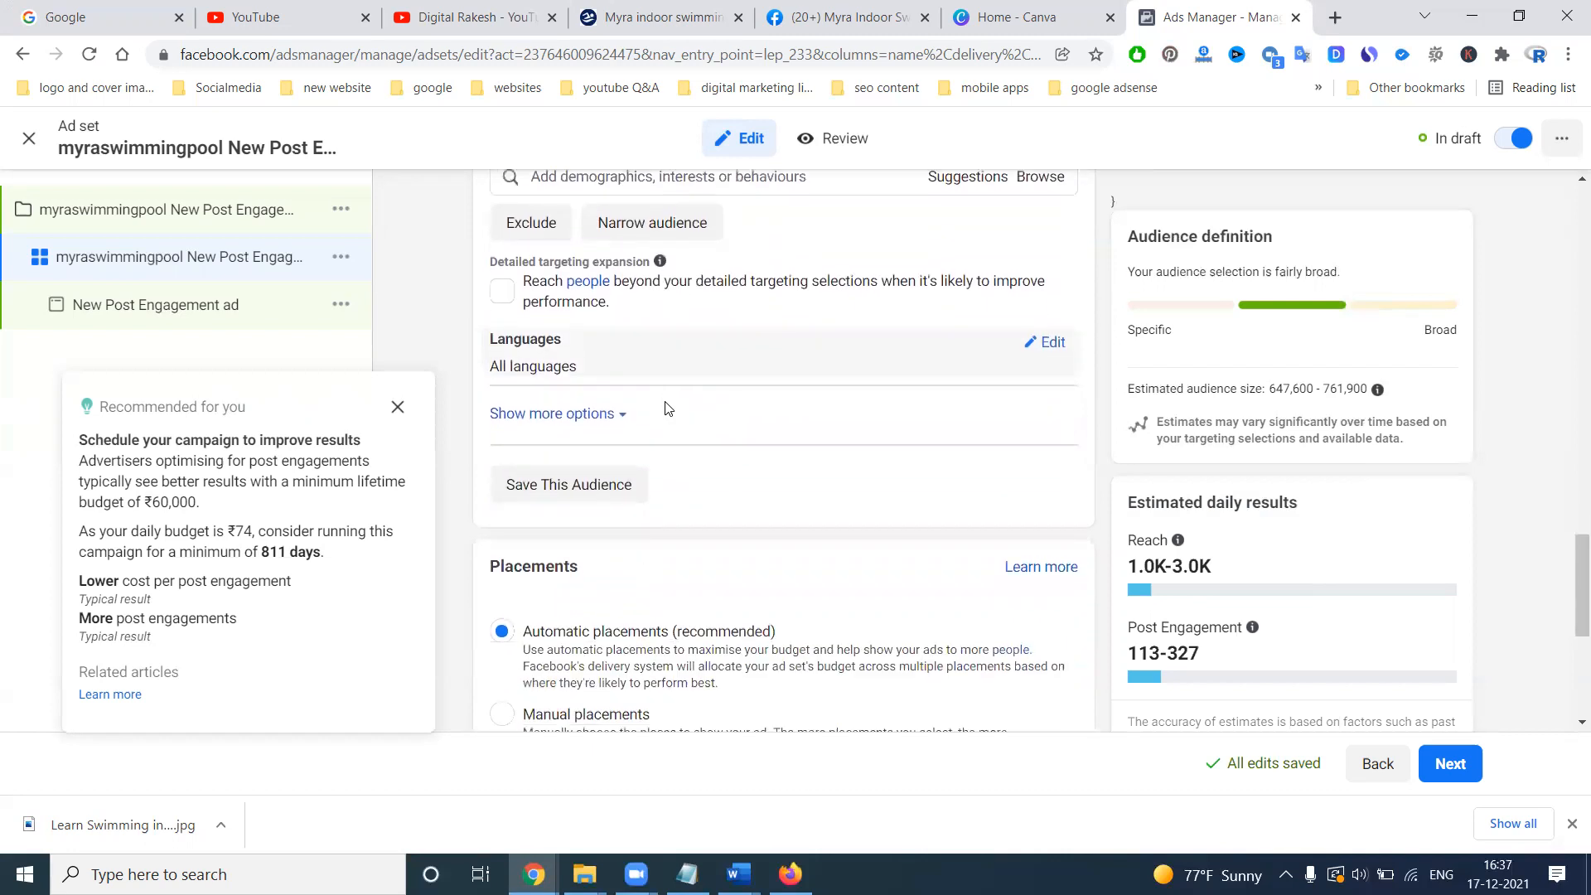
left_click(606, 484)
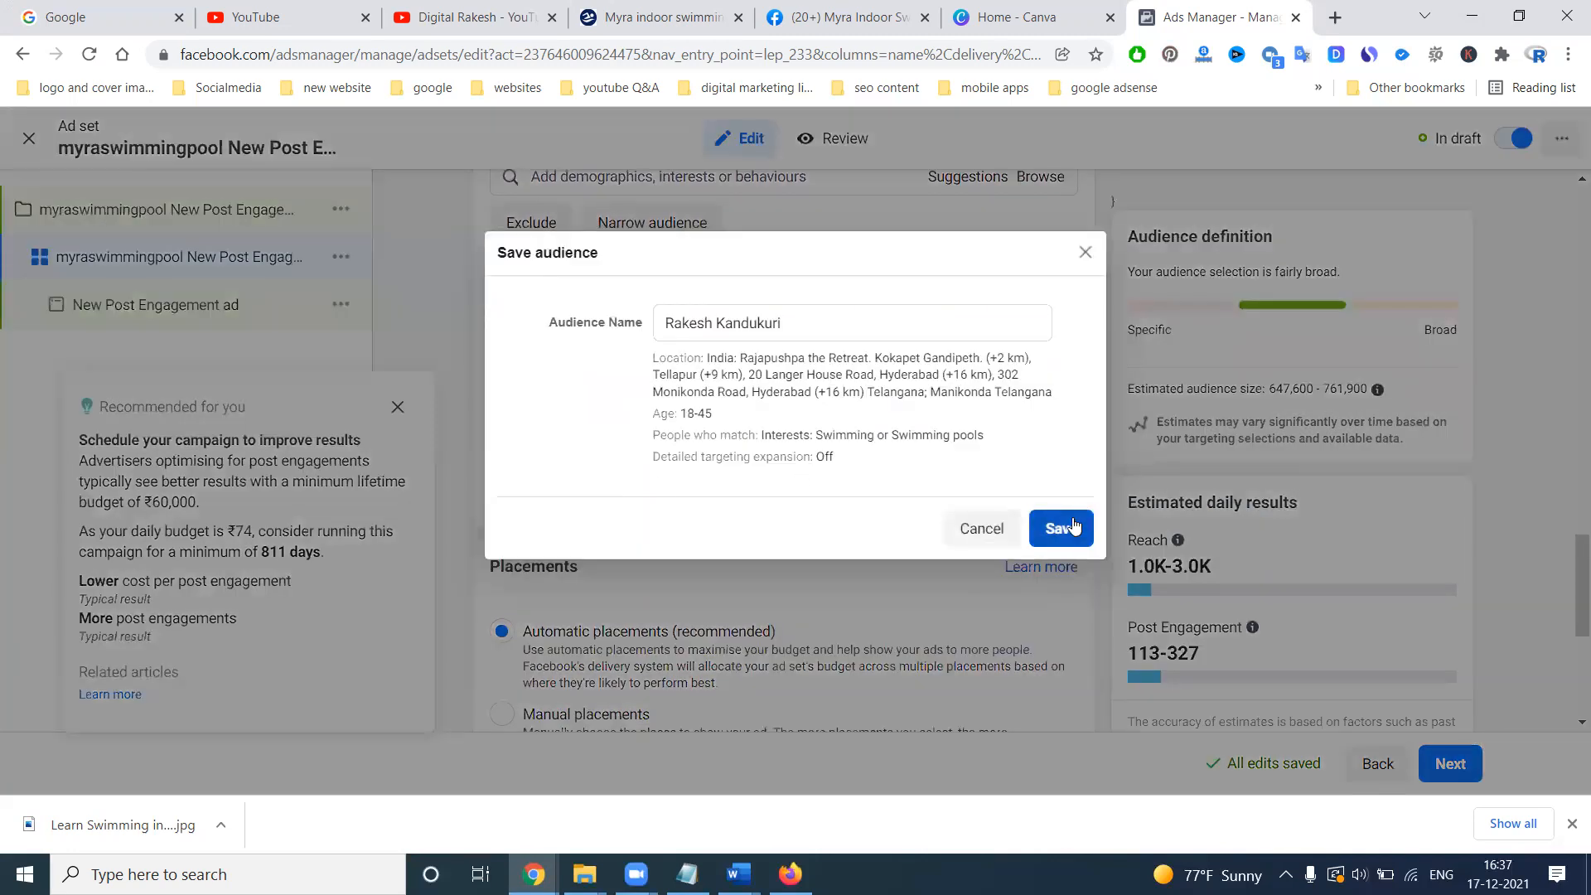
left_click(1058, 532)
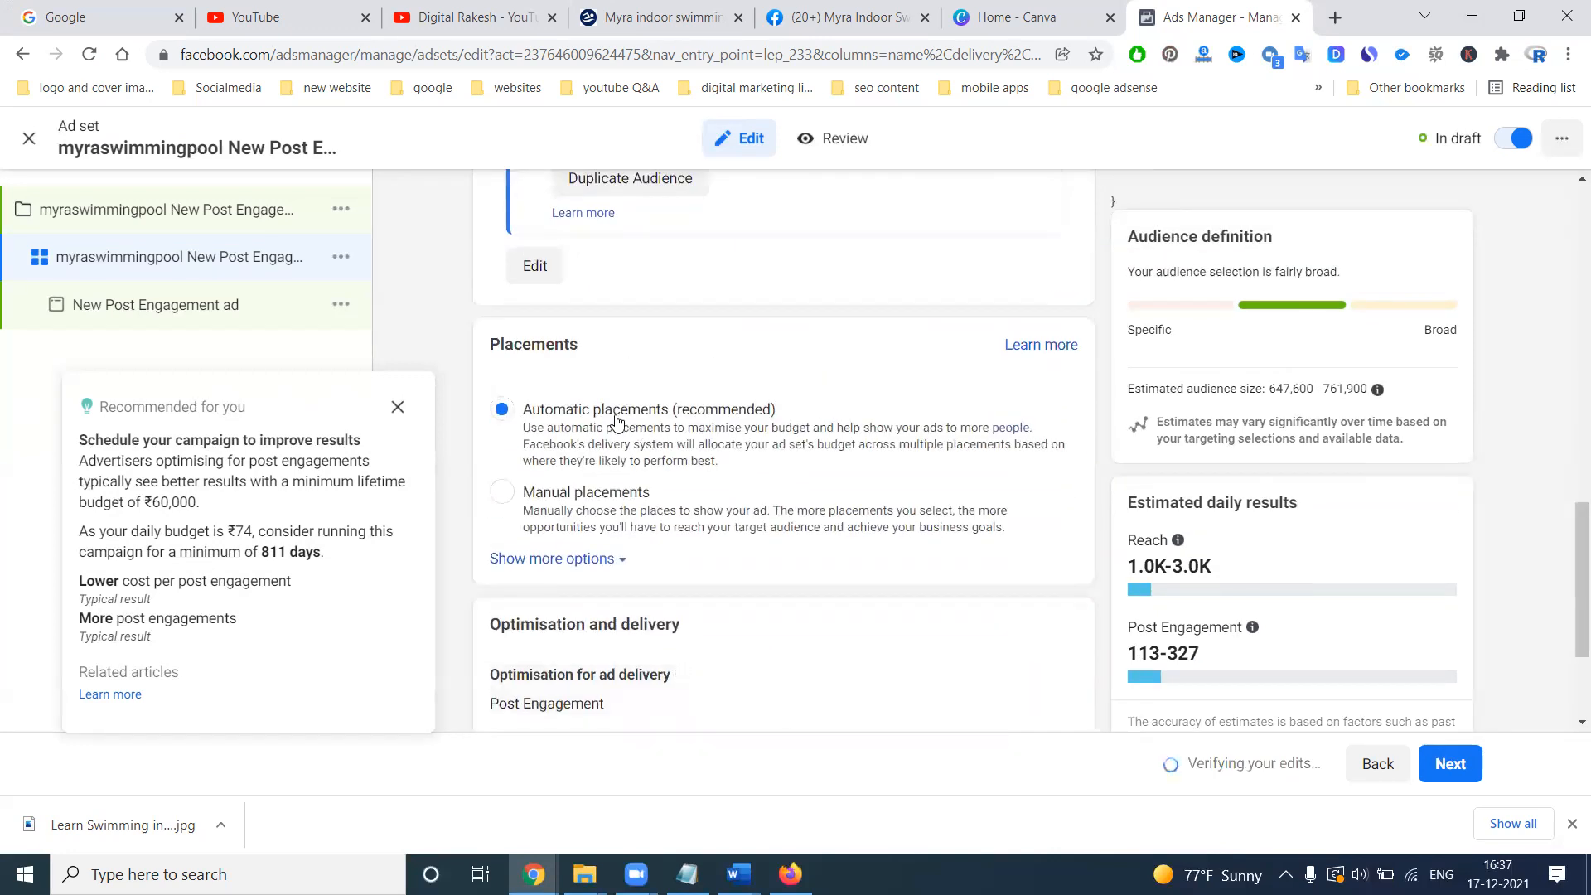
Try manual placements to inspect the available devices and platforms, and return to automatic placements
left_click(602, 495)
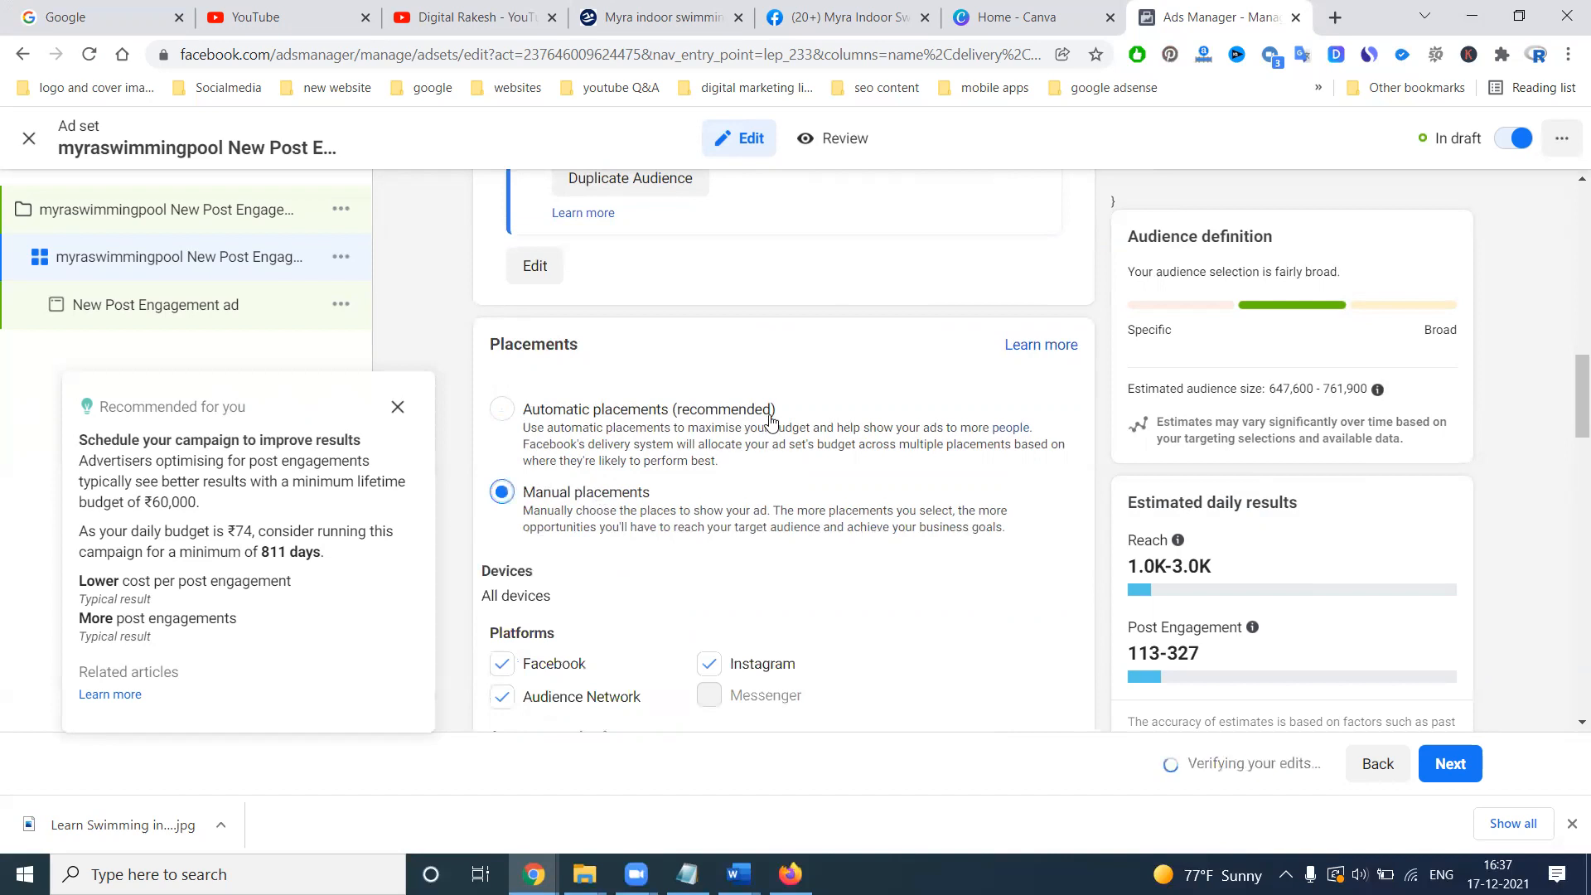
scroll(746, 406, "down", 4)
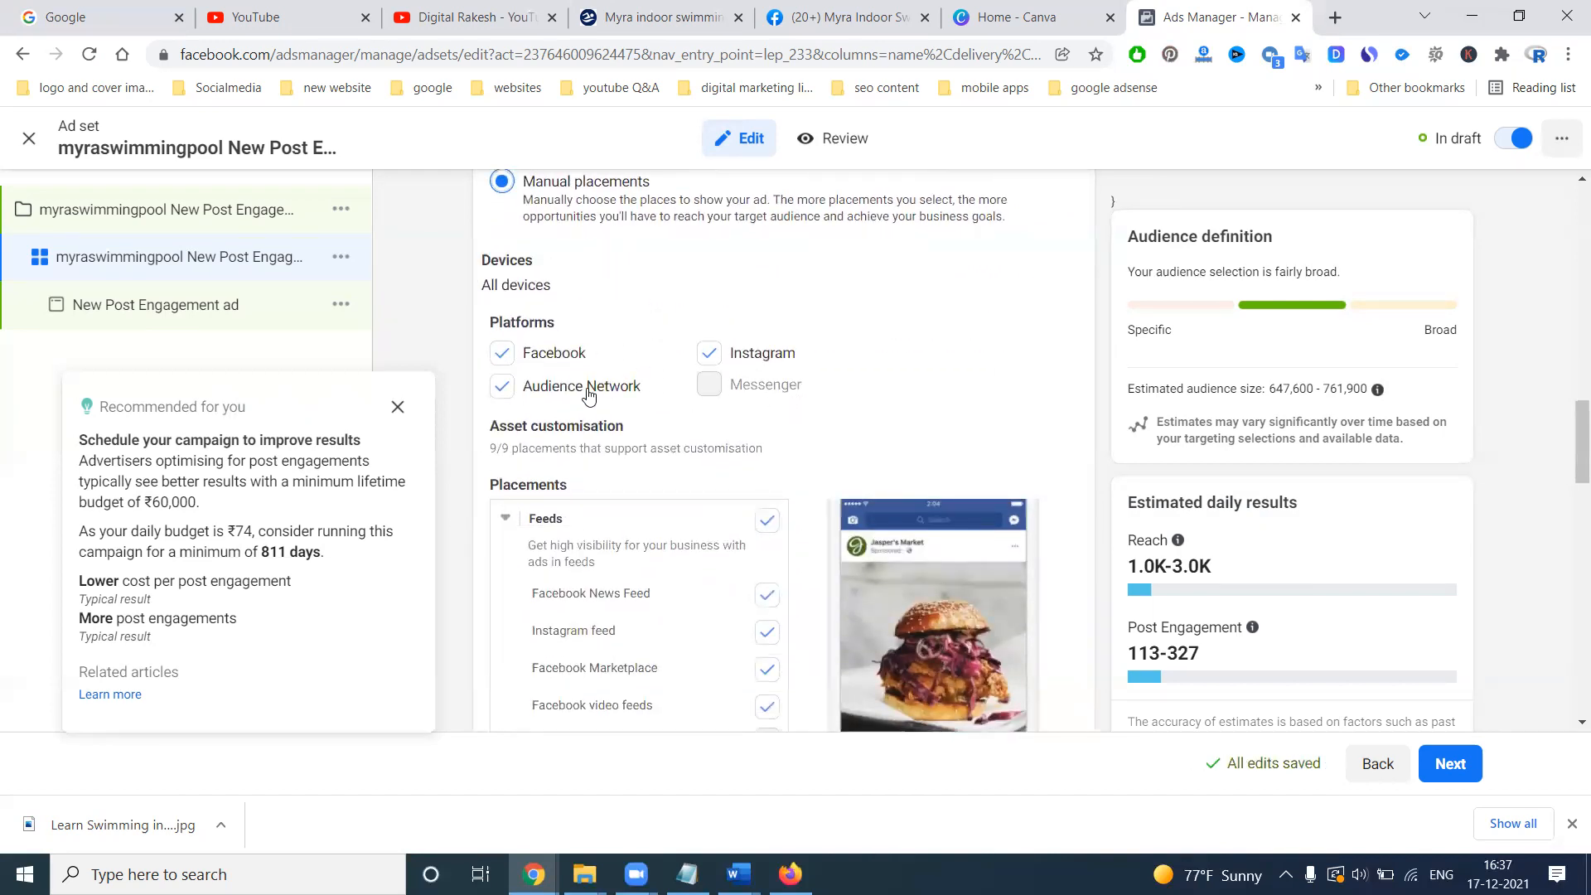
scroll(721, 371, "up", 3)
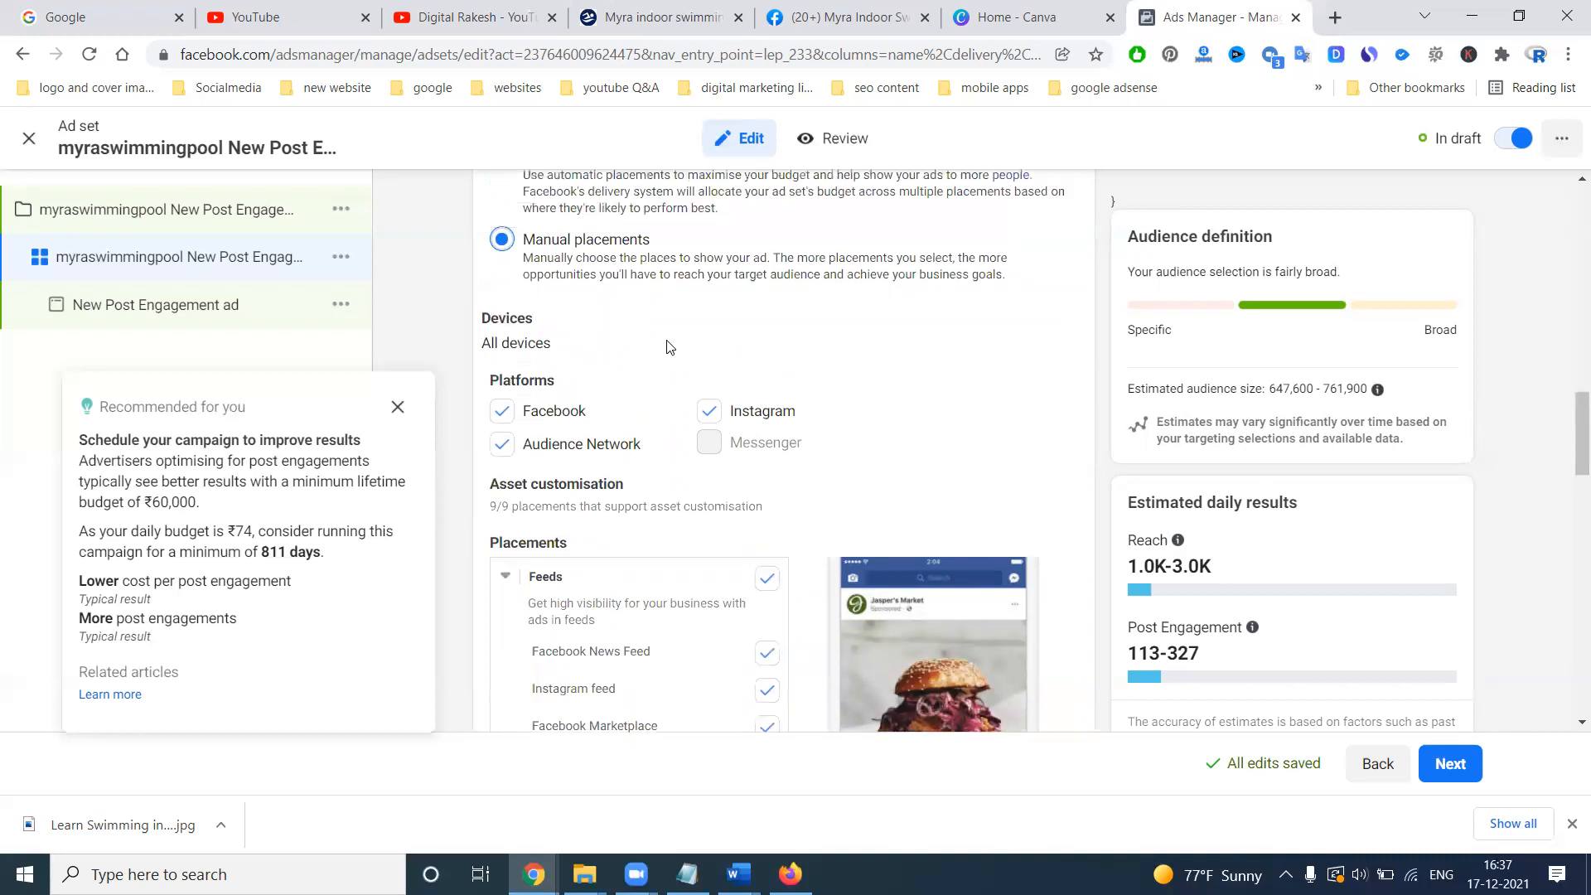
left_click(559, 314)
Continue from the ad set to the ad and set its Facebook Page to Myra Indoor Swimming Pool
scroll(855, 437, "down", 1)
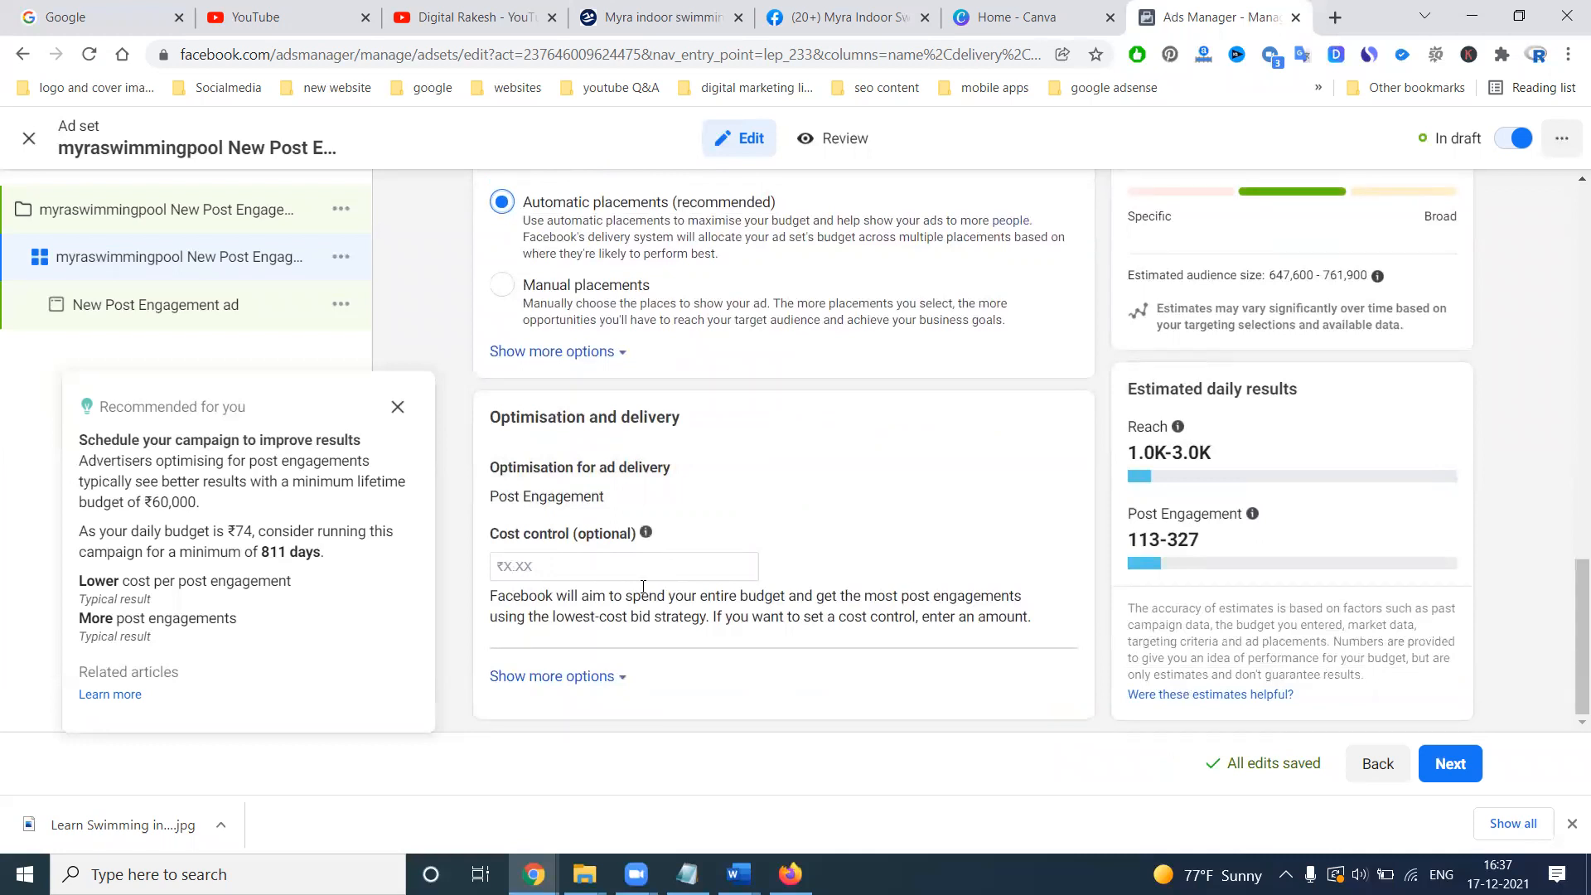
left_click(1457, 766)
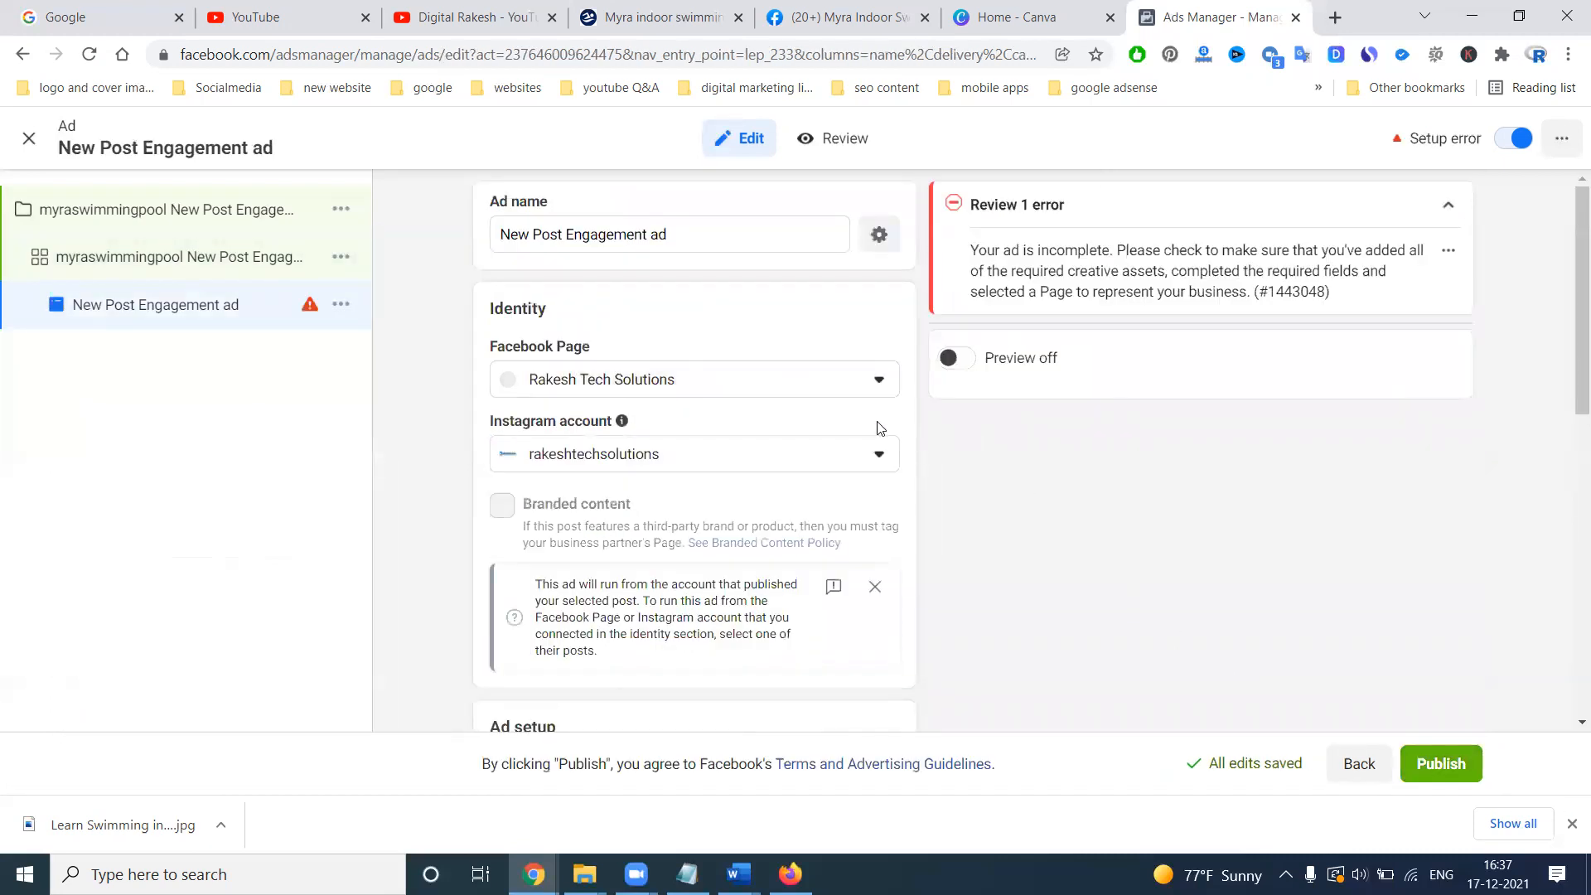
left_click(736, 383)
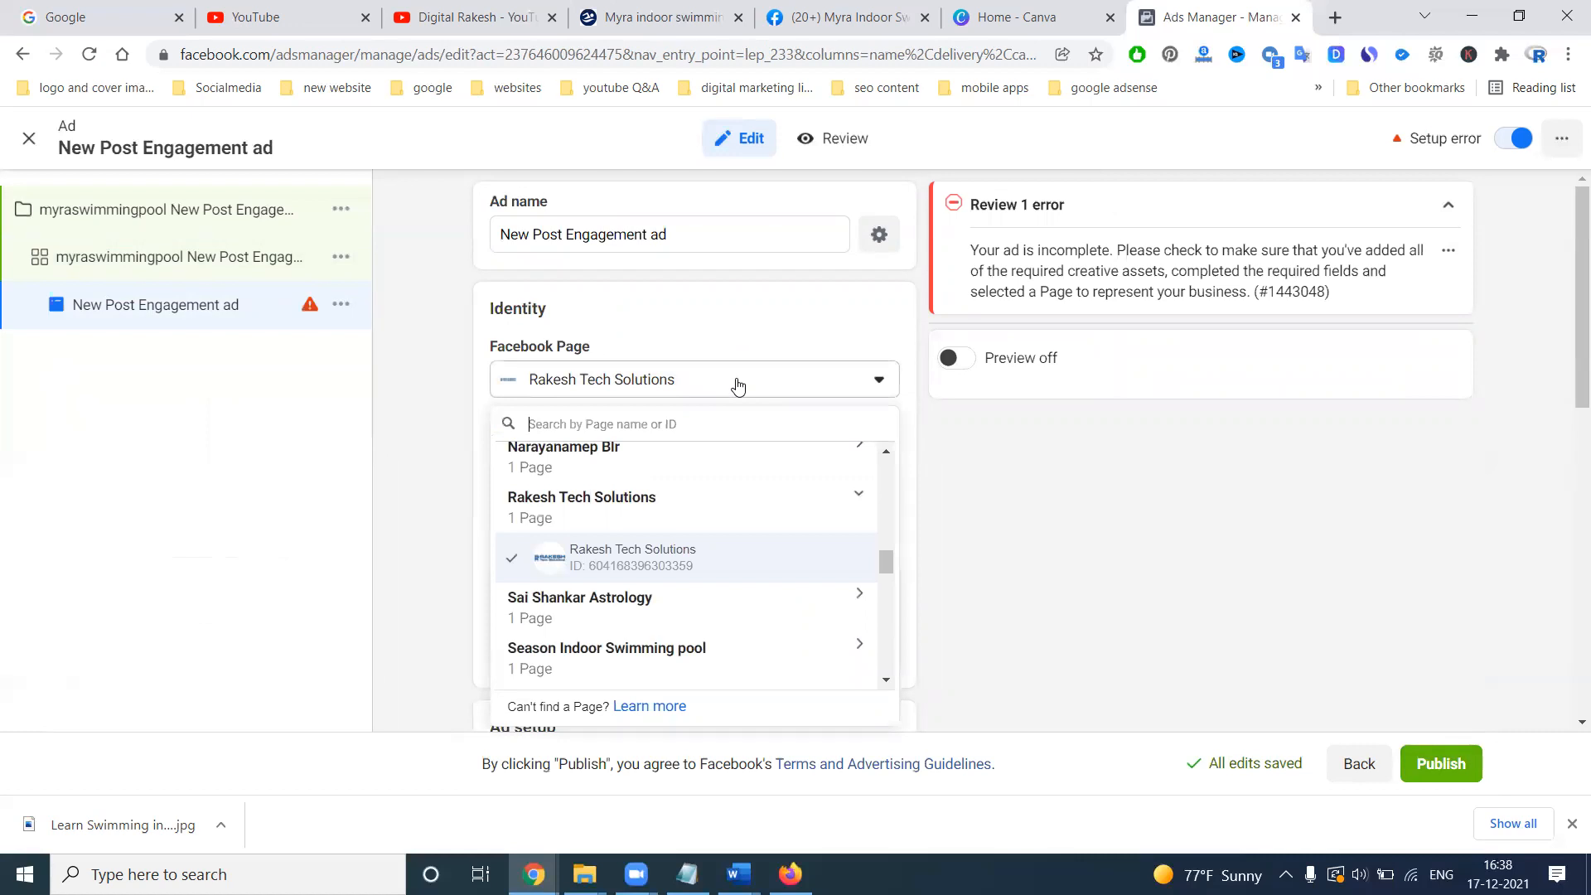
type("myra")
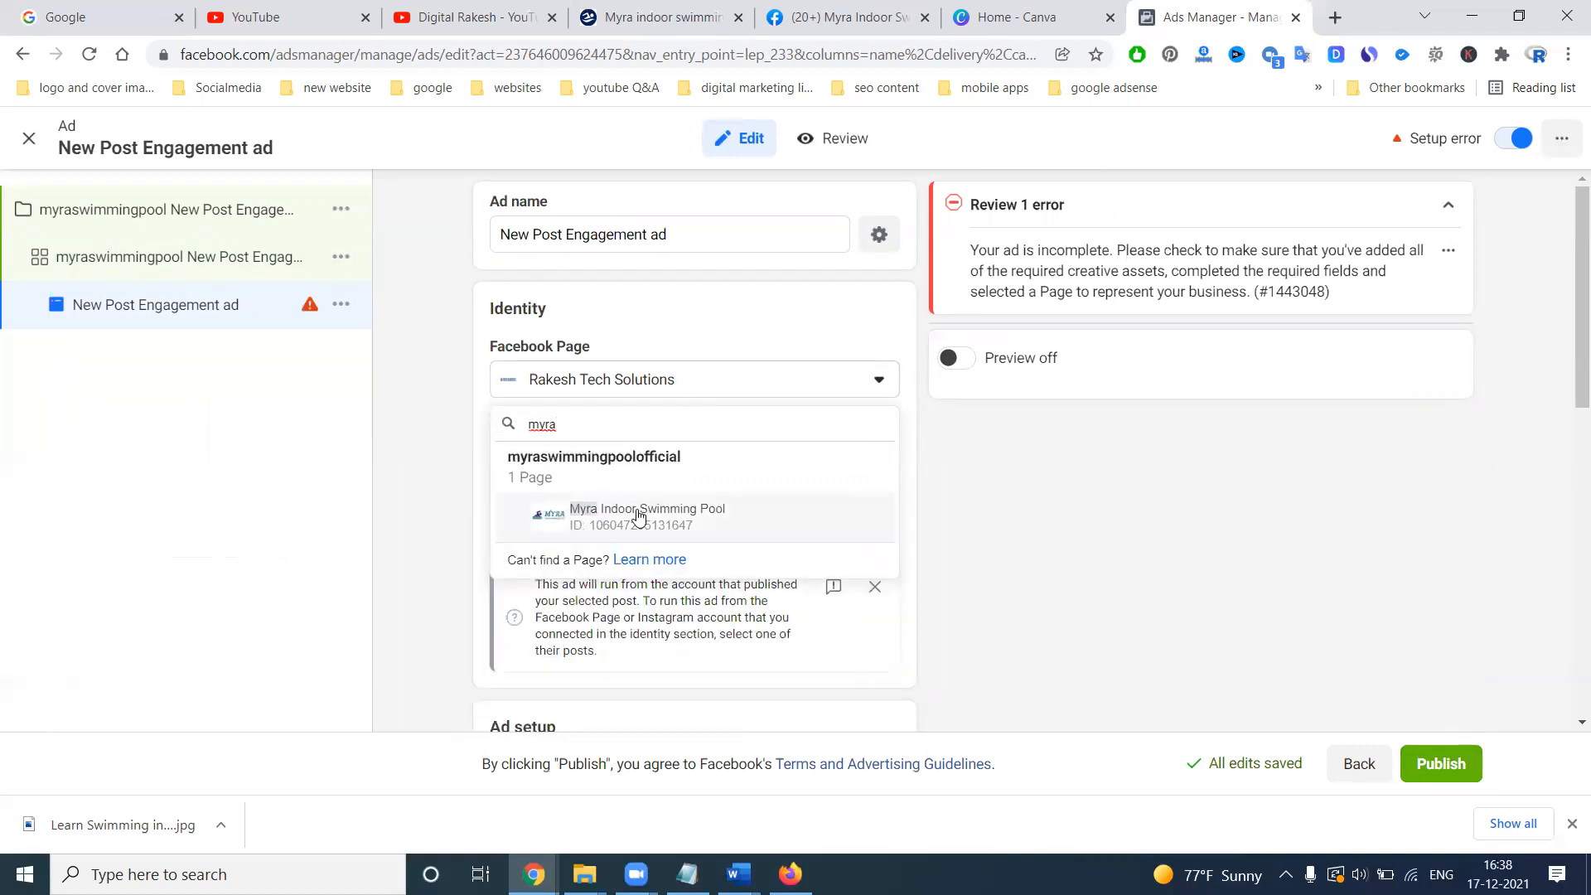
left_click(639, 516)
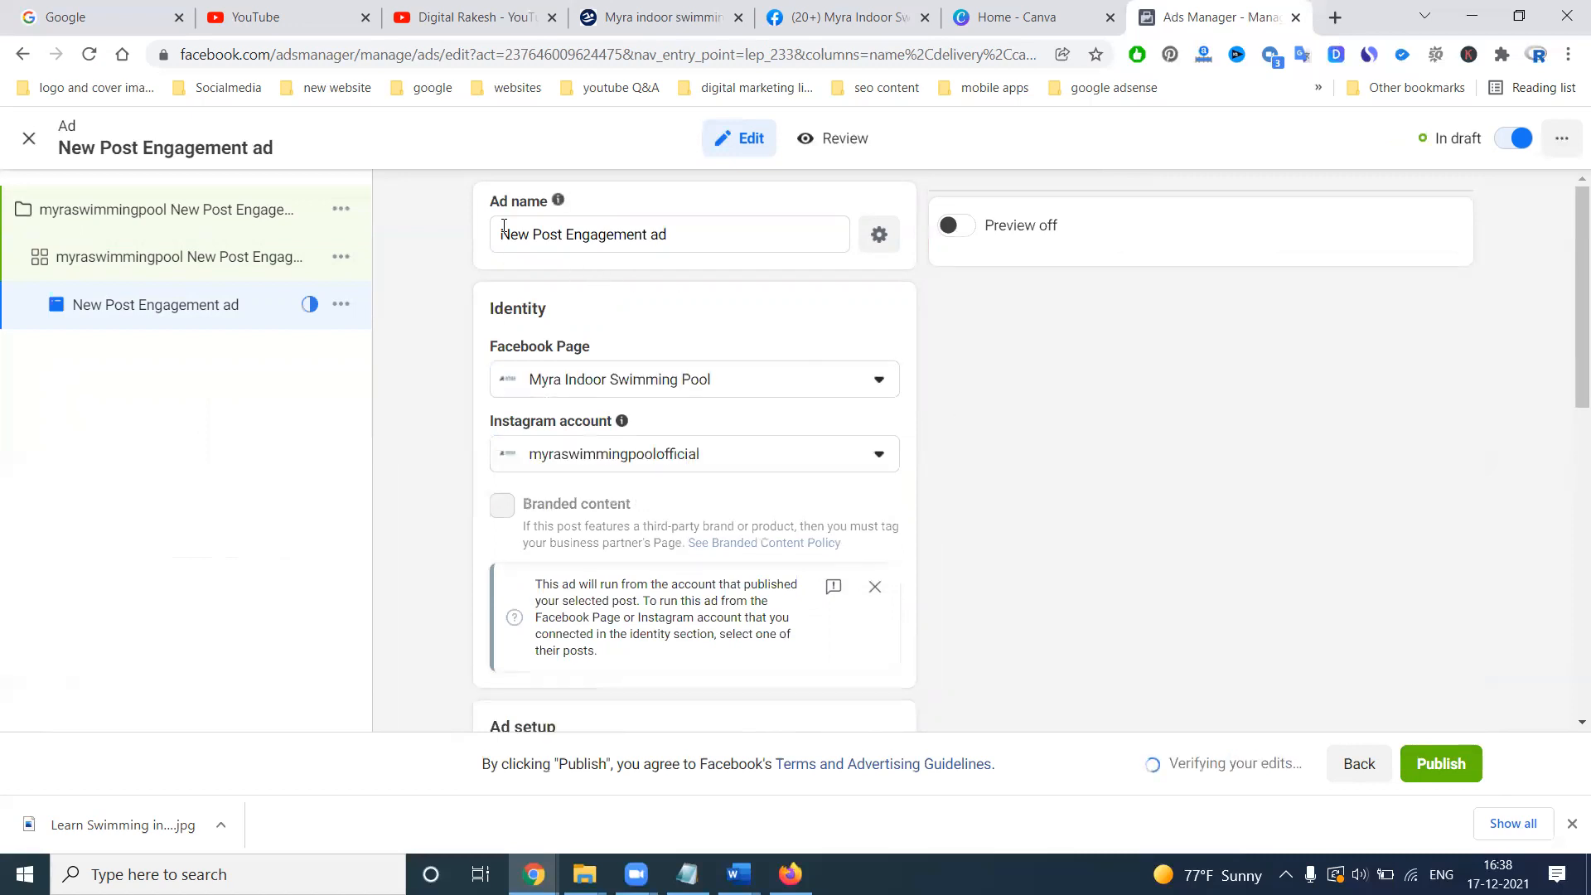
Rename the ad as "myraswimmingpool New Post Engagement ad"
left_click(635, 15)
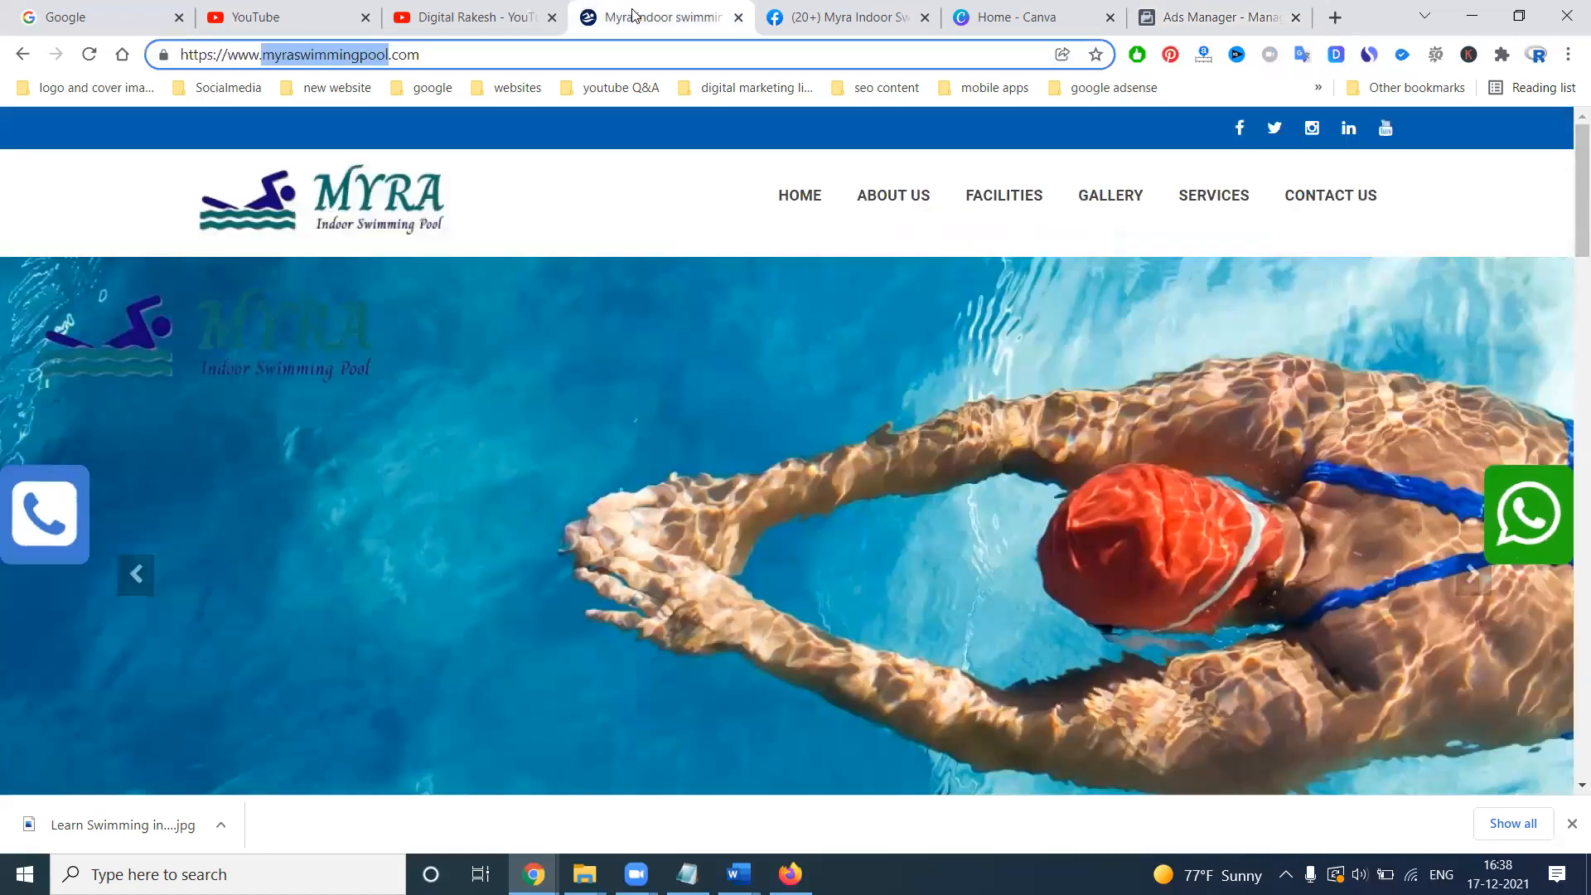
left_click(1213, 15)
left_click(502, 234)
type("myraswimmingpool")
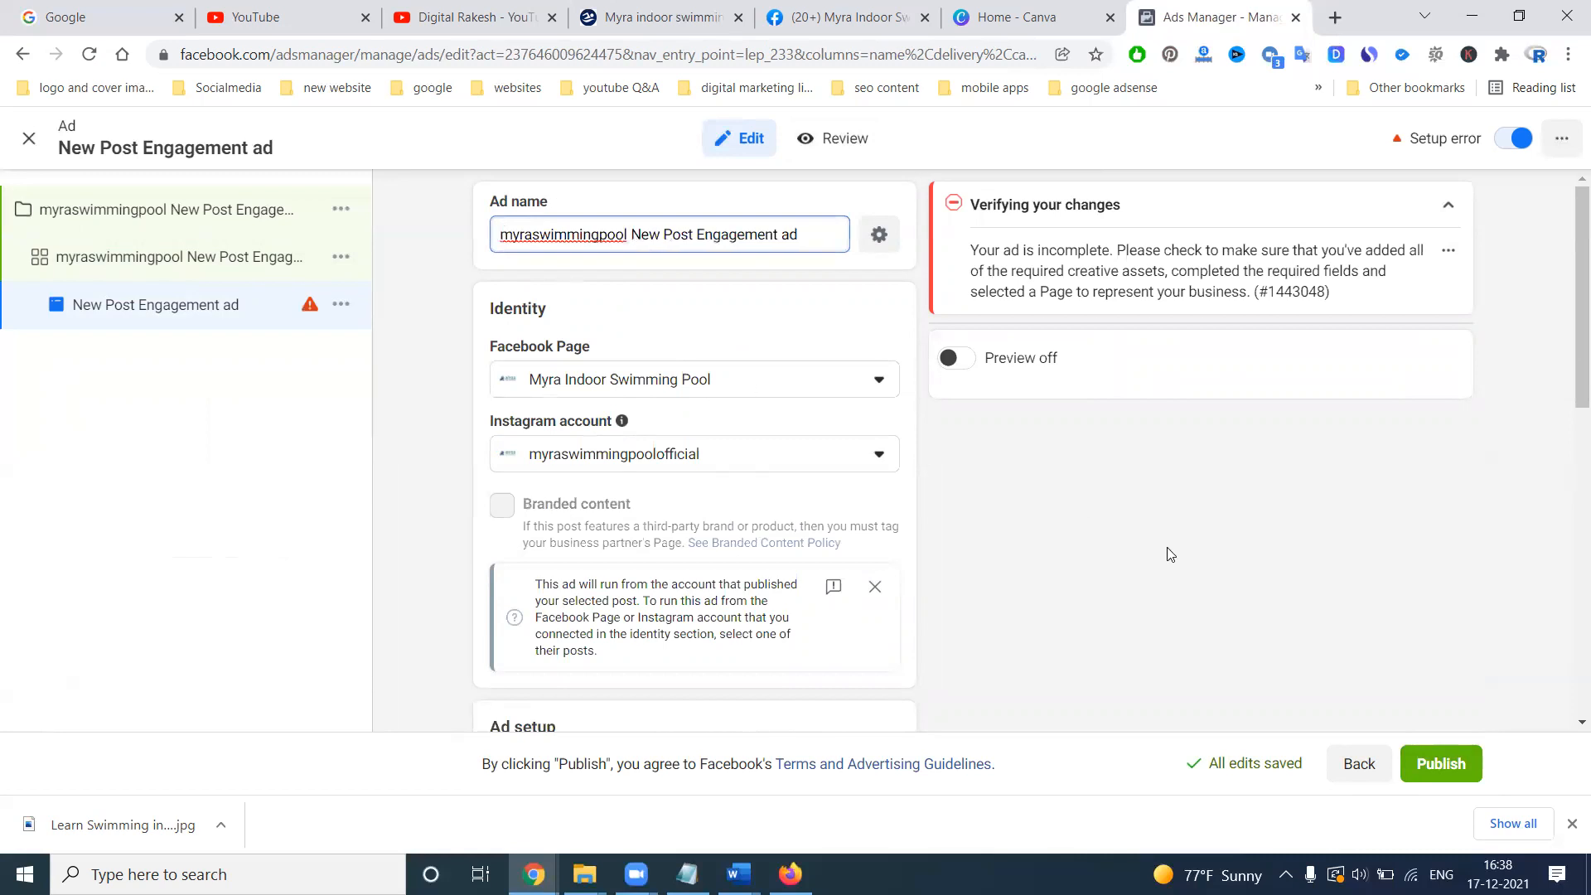
Keep the ad setup on Use existing post and choose the newest 17 Dec 2021 Facebook post about the Manikonda indoor swimming pool as the creative
scroll(1167, 556, "down", 4)
left_click(728, 466)
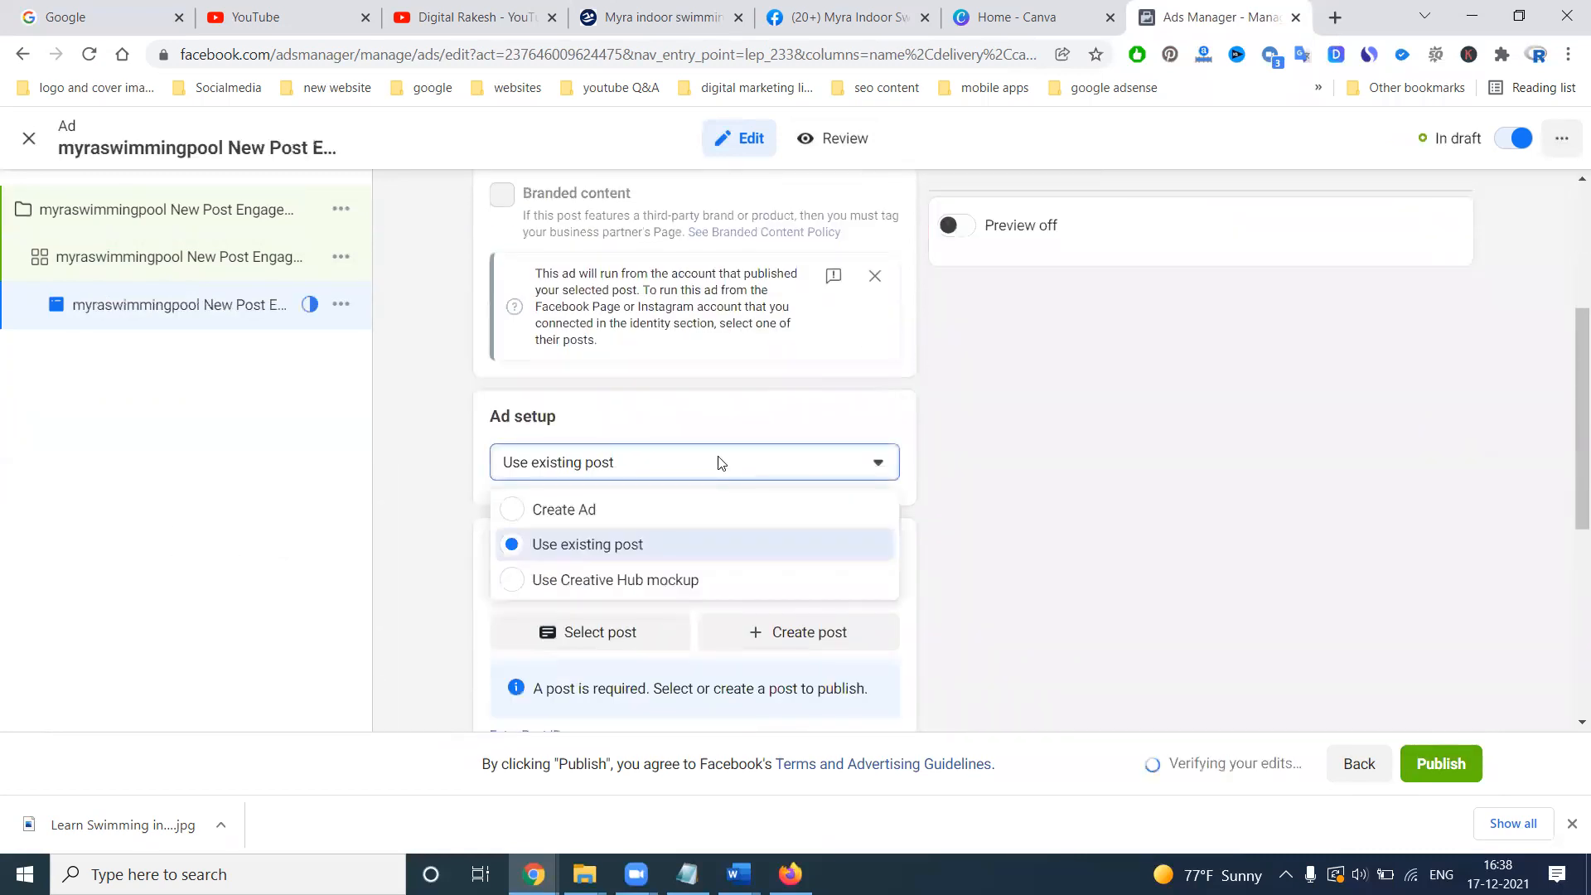
left_click(633, 547)
scroll(1037, 508, "down", 3)
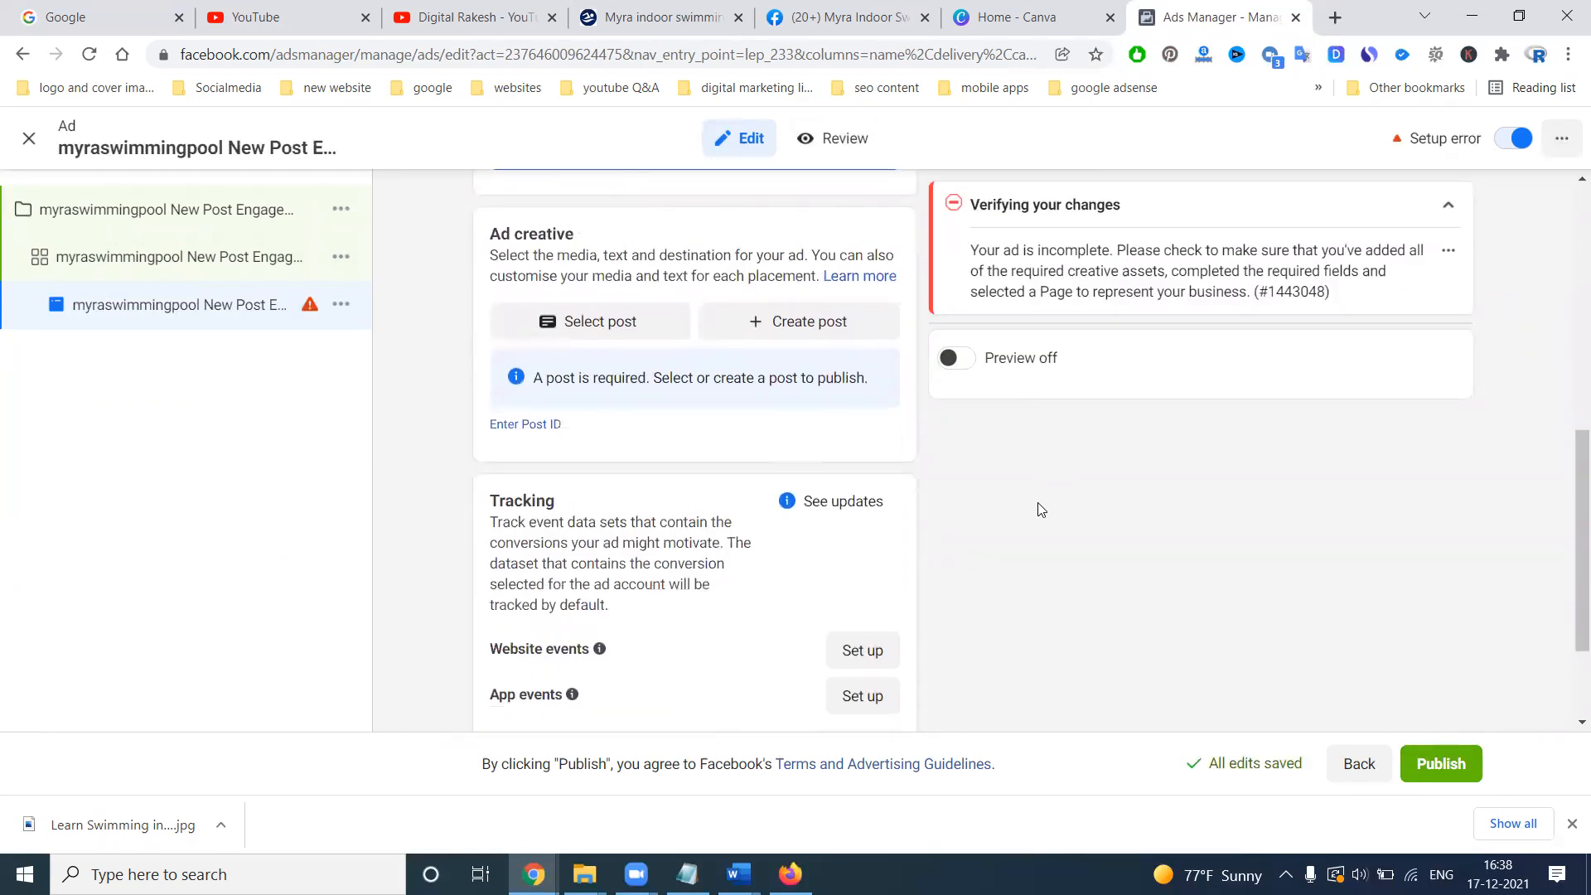
left_click(607, 323)
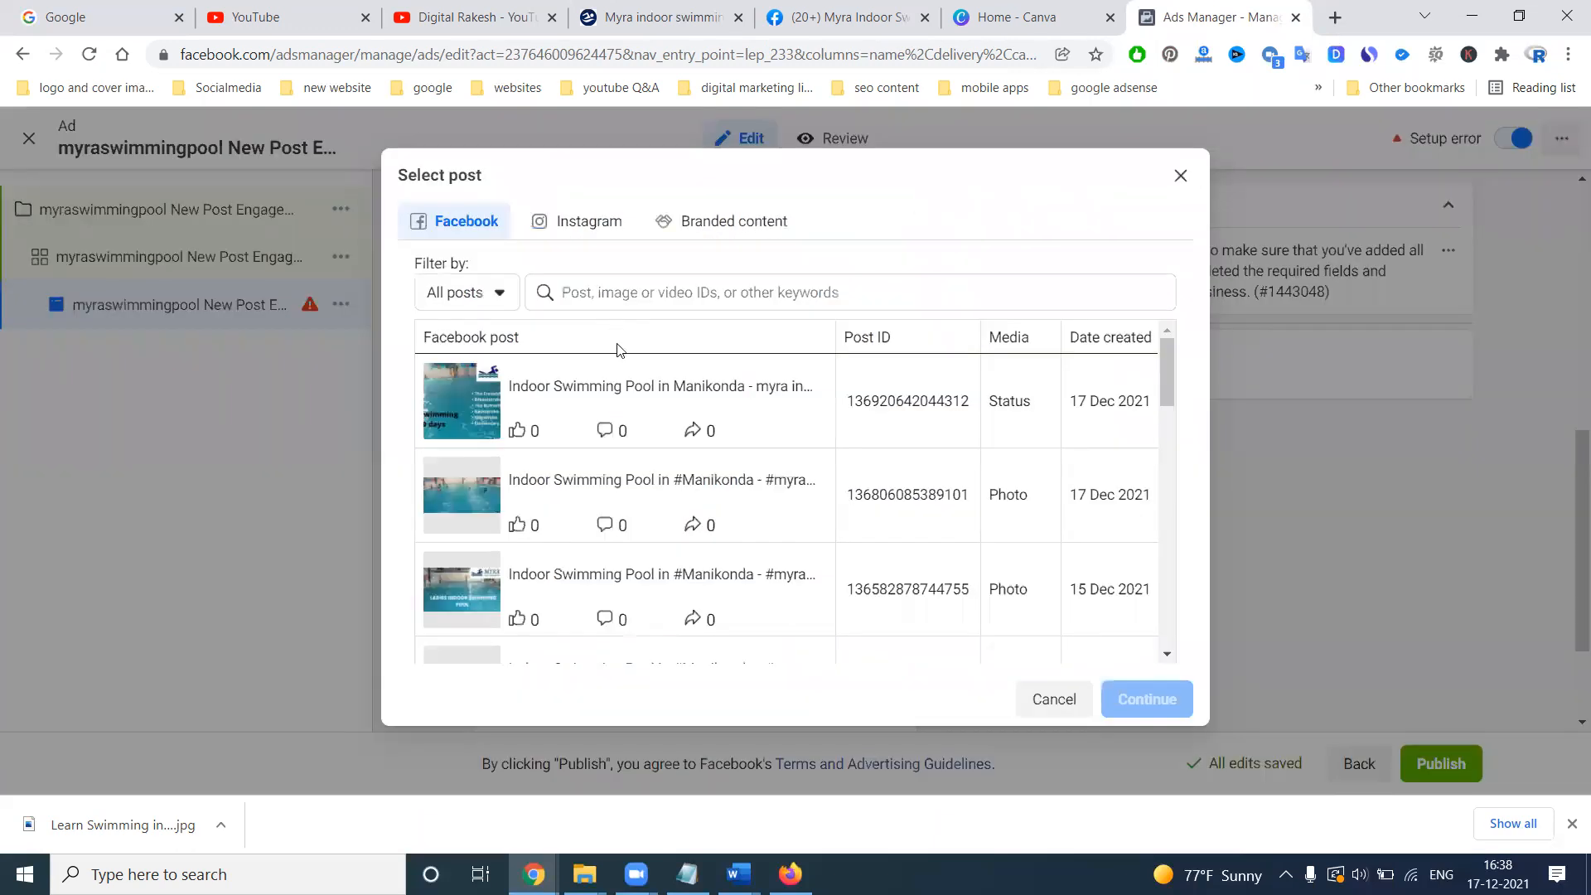
left_click(650, 396)
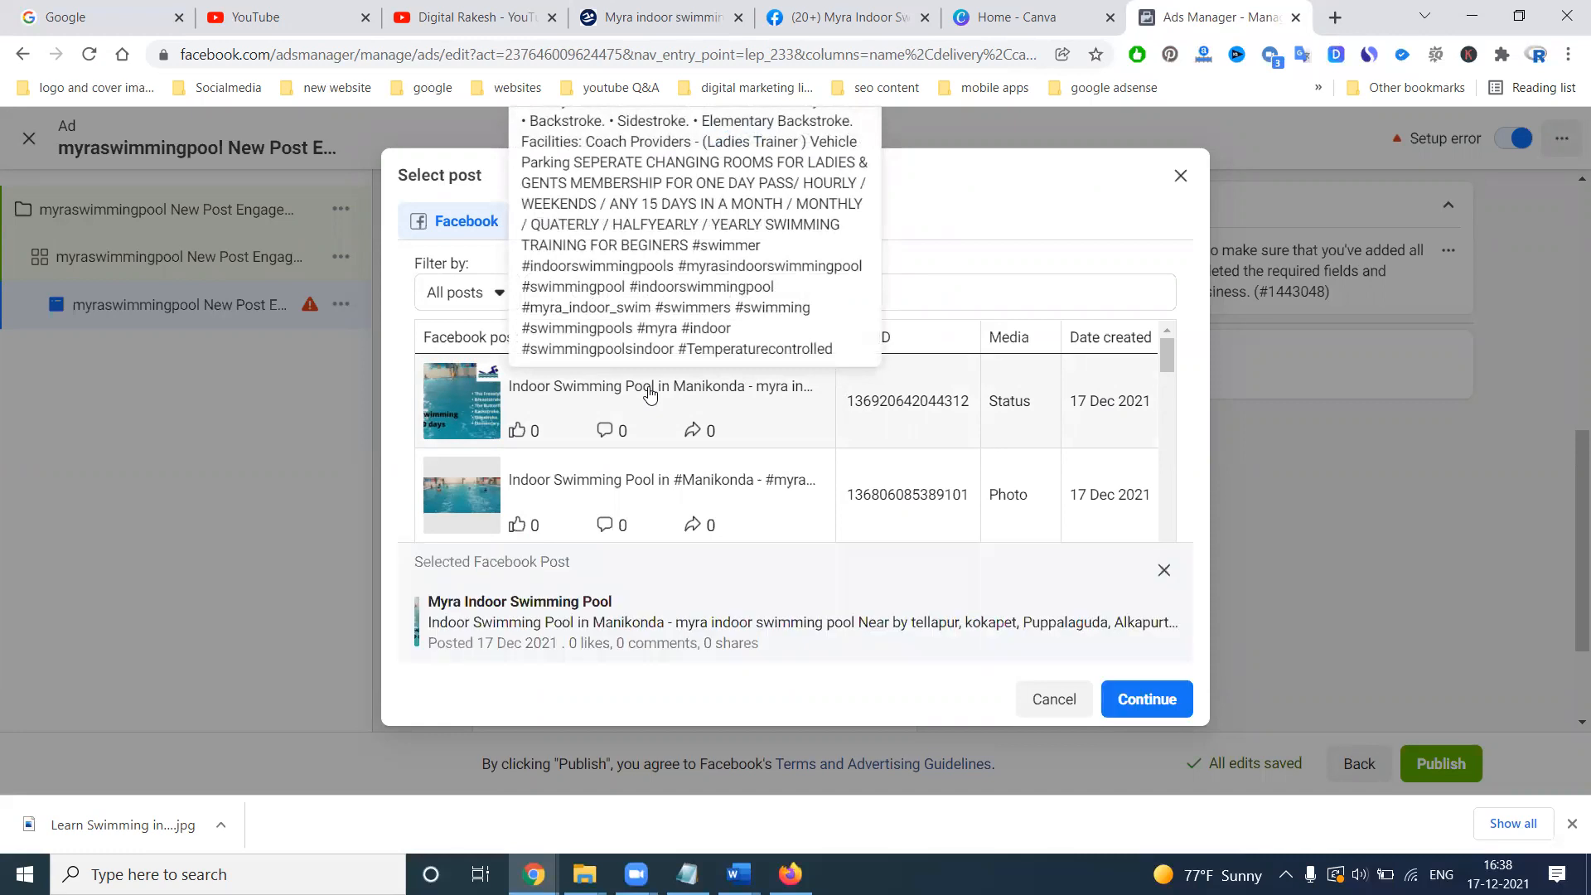
left_click(1142, 702)
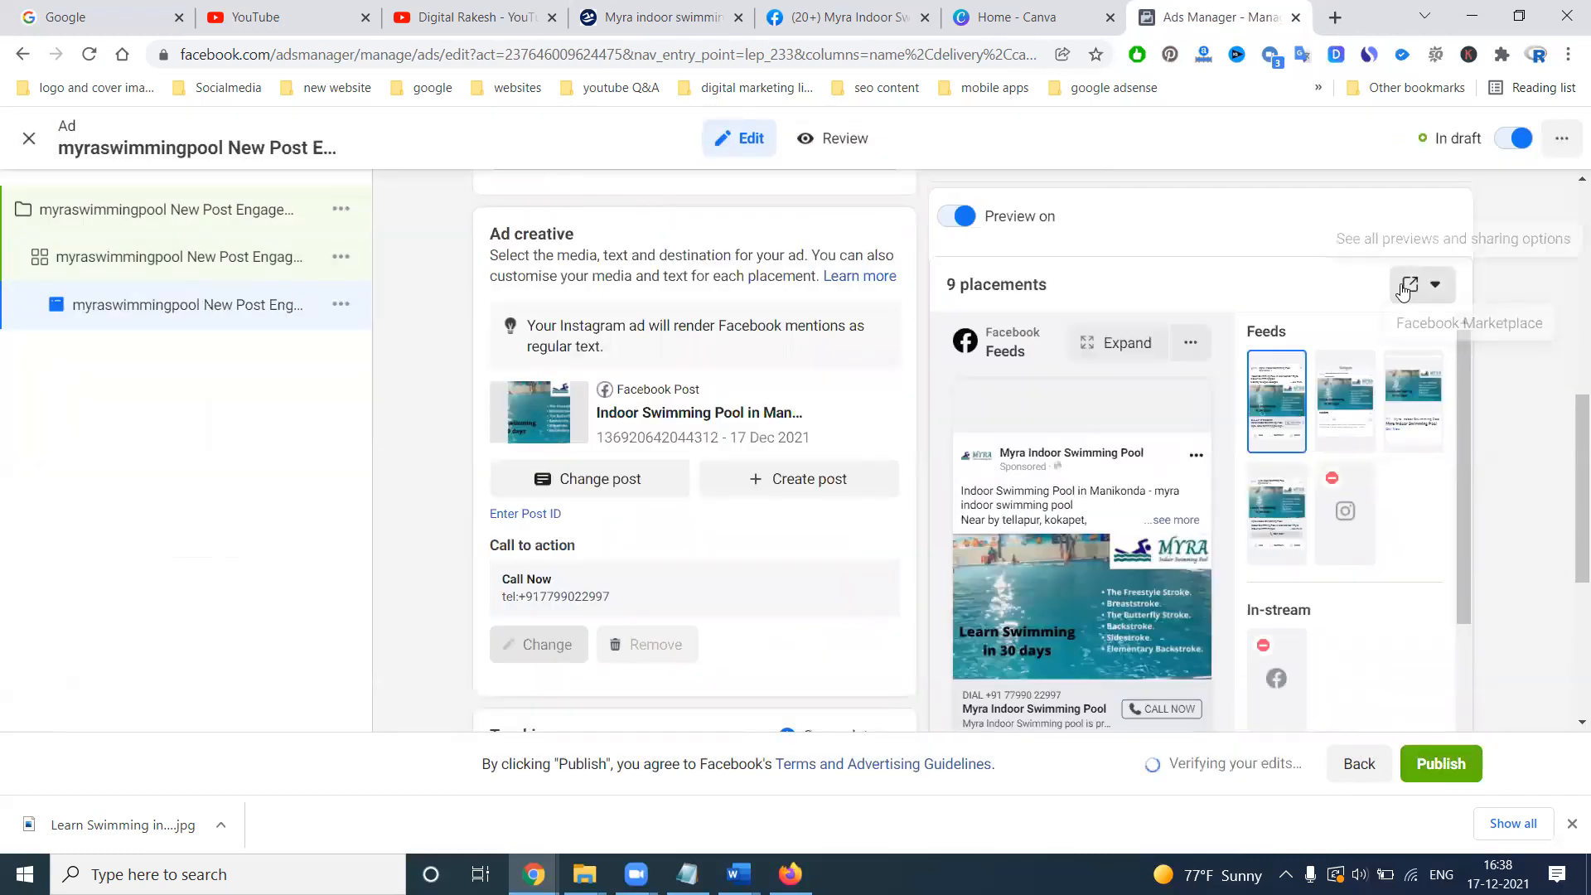
Inspect the ad preview's sharing options and its link-sharing settings, leaving link sharing off
left_click(1409, 285)
left_click(1437, 289)
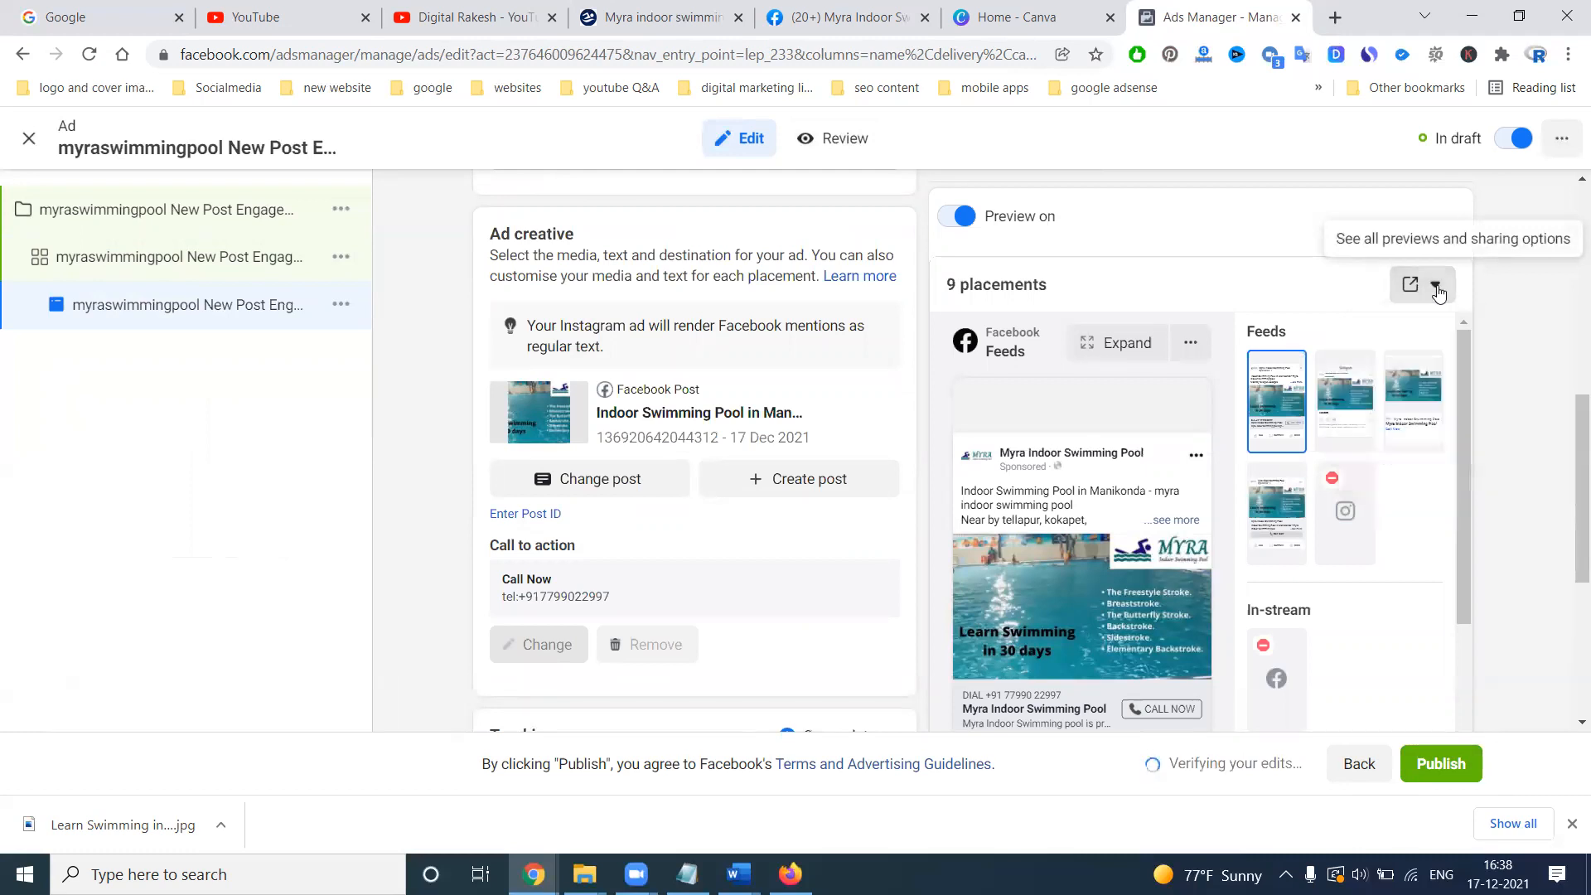
left_click(1437, 289)
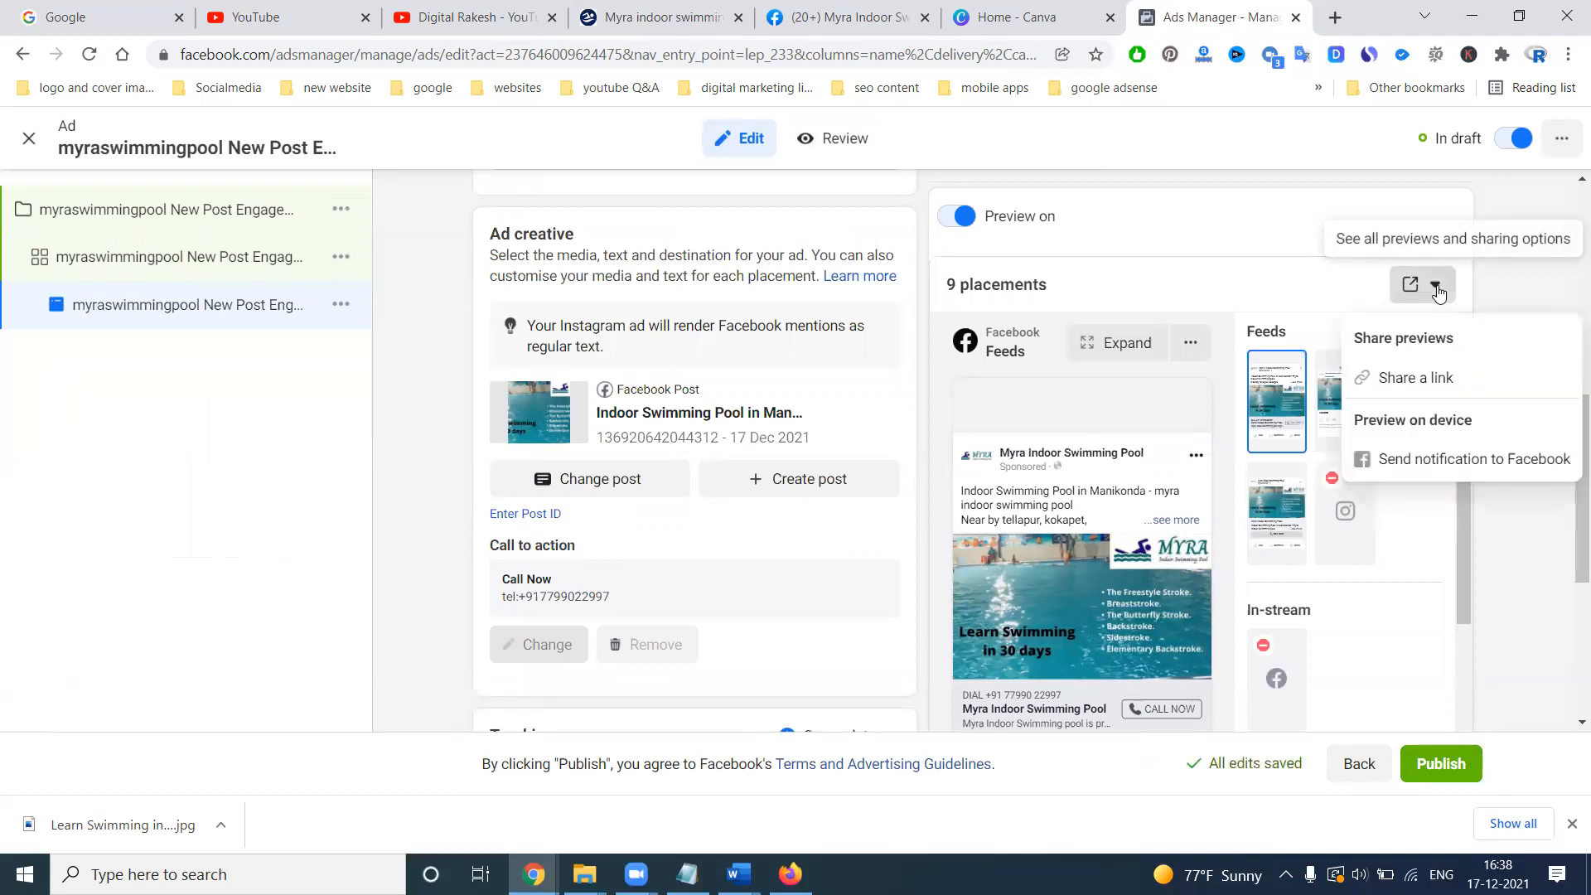
left_click(1418, 379)
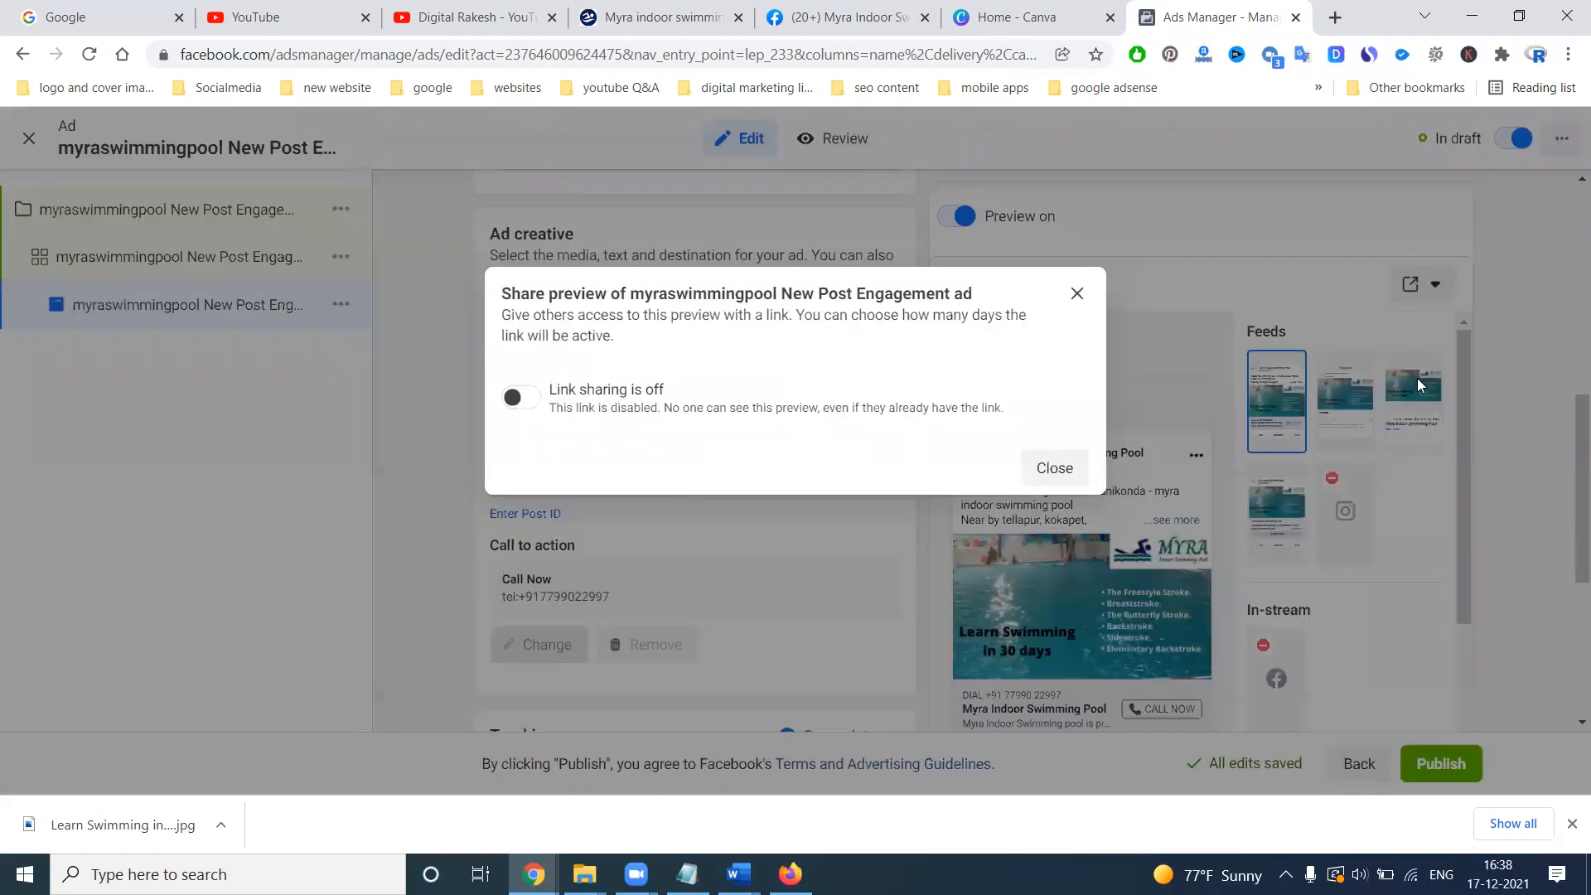
left_click(1055, 467)
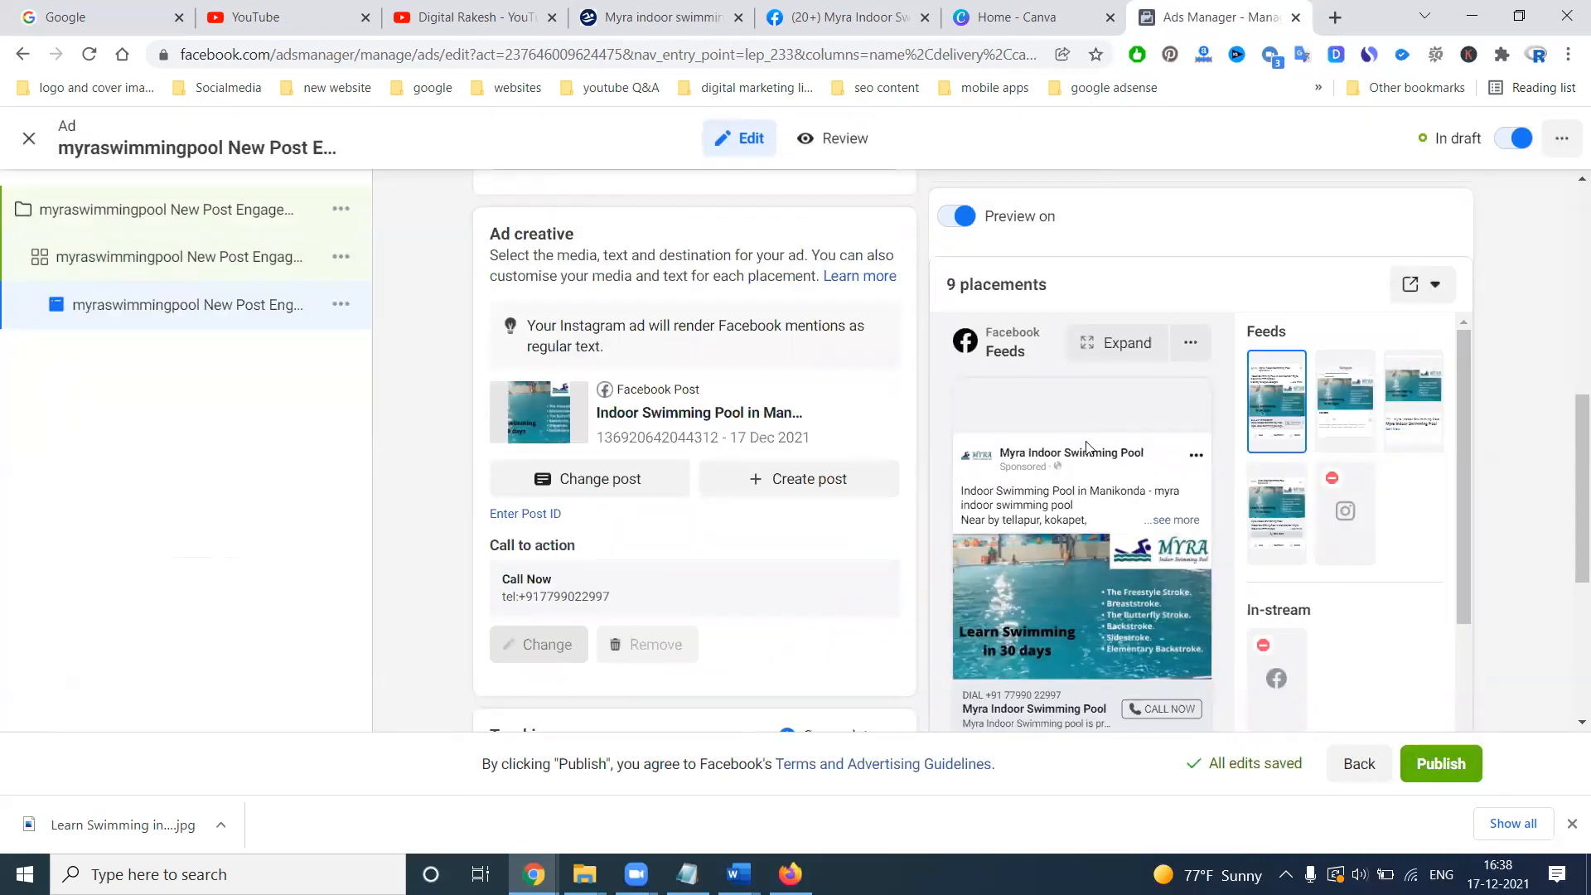
left_click(1422, 286)
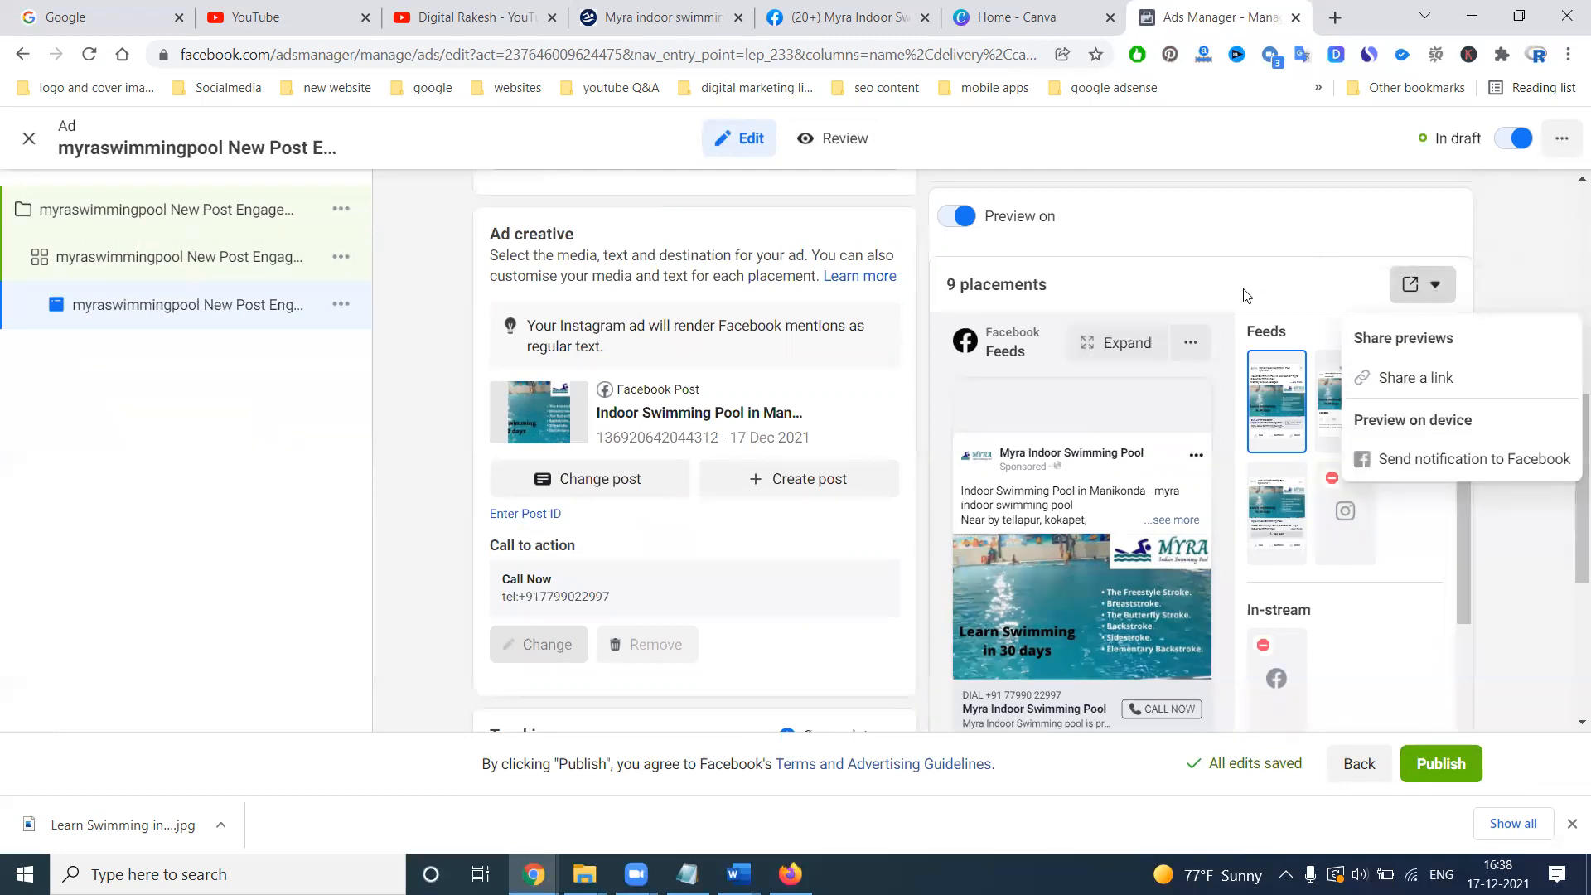
View the enlarged ad preview for the Mobile News Feed and the Desktop News Feed
left_click(1119, 343)
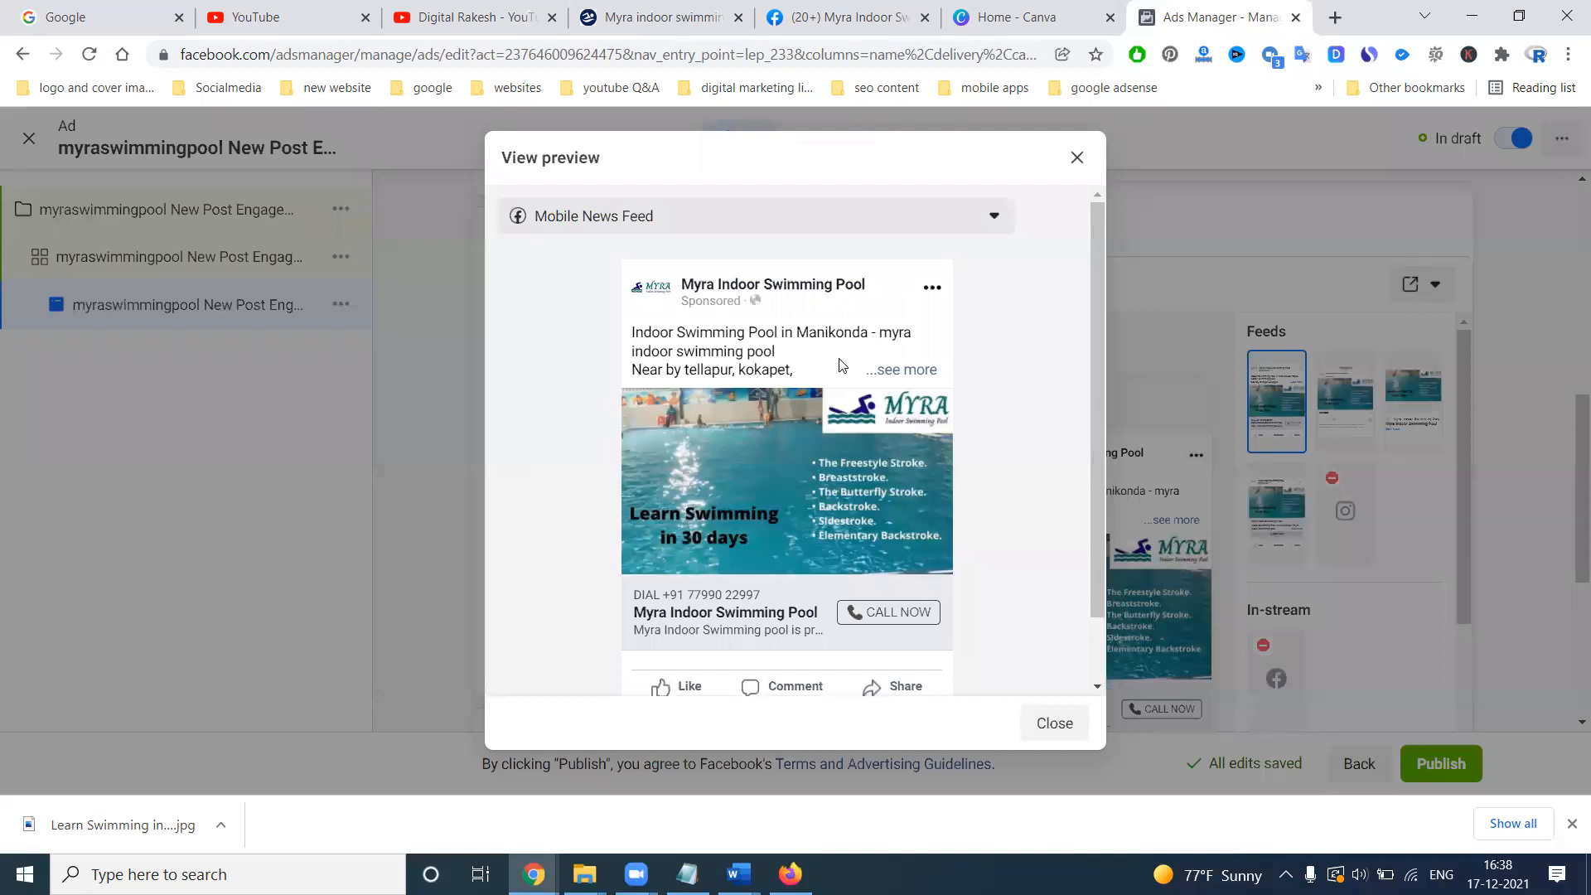
scroll(824, 365, "down", 2)
scroll(824, 365, "up", 2)
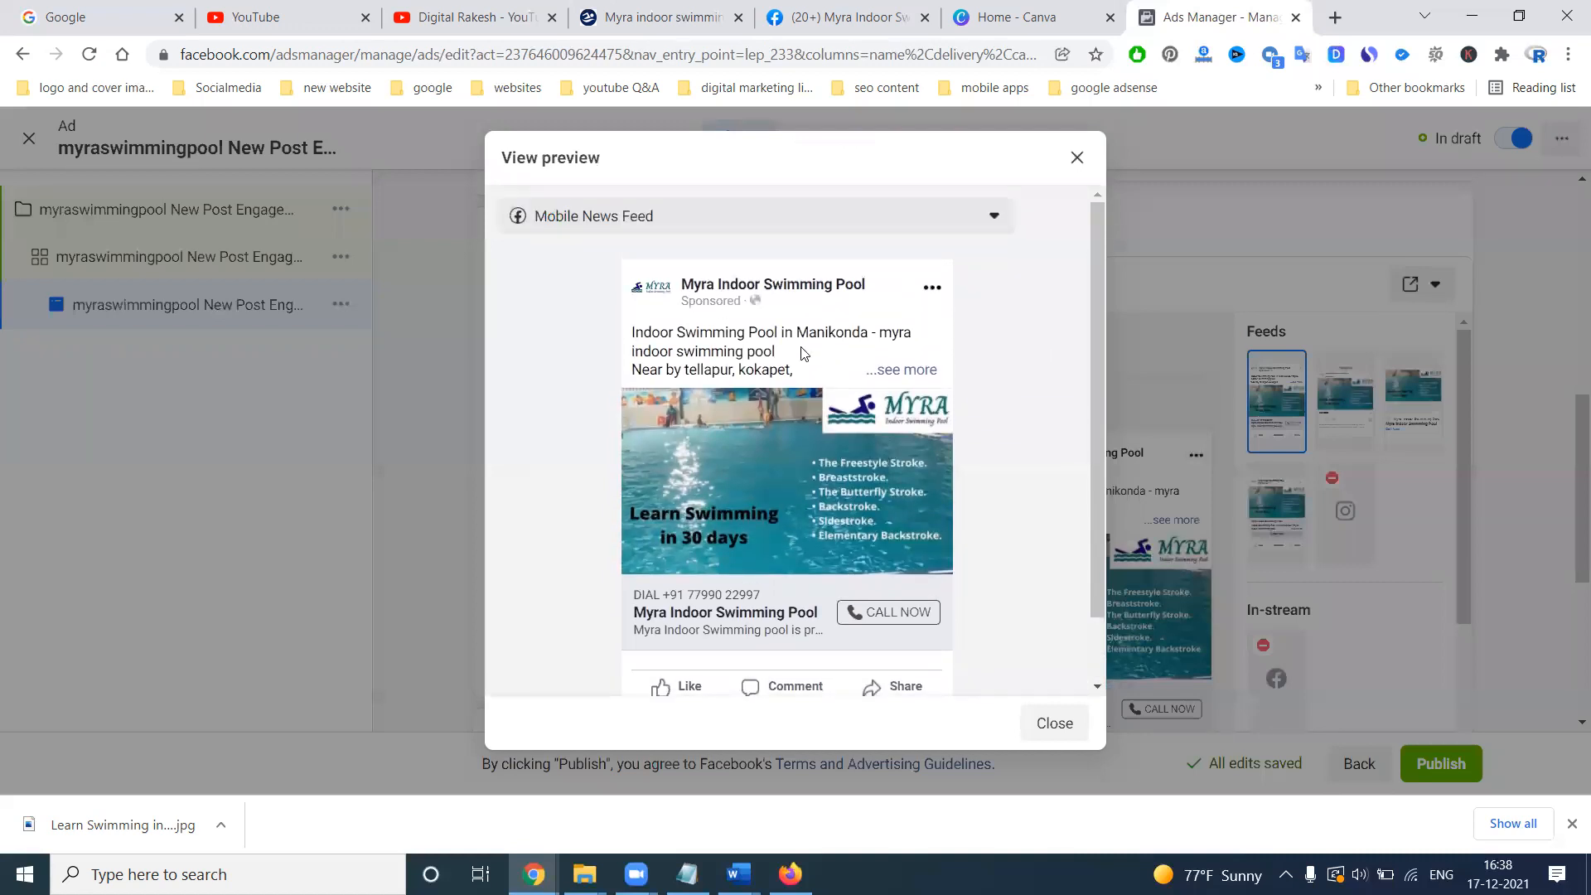
left_click(698, 229)
left_click(645, 305)
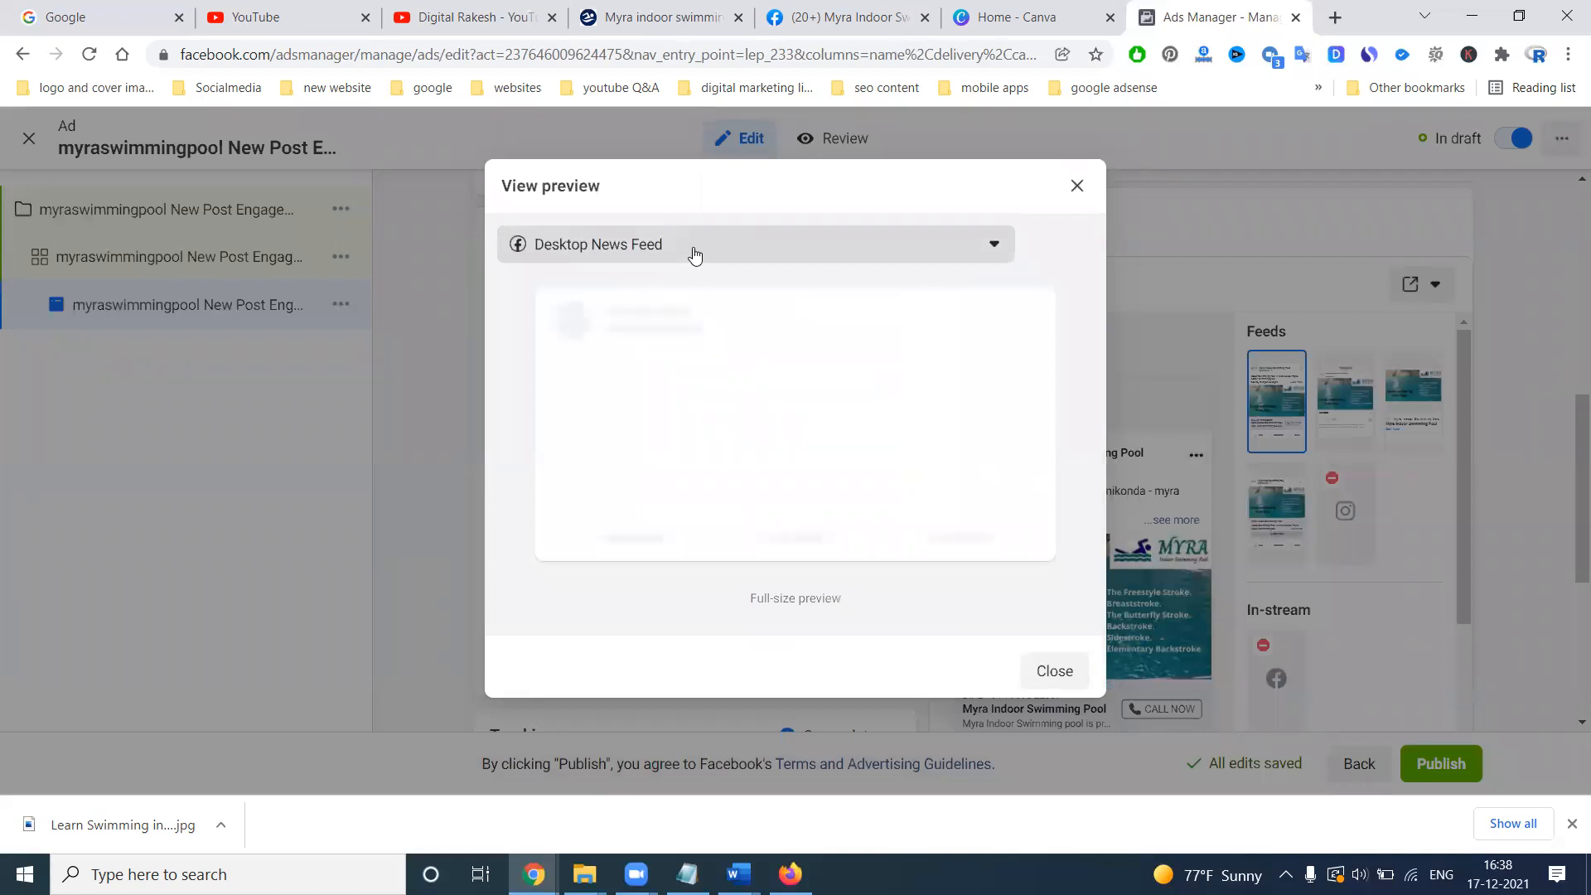
scroll(837, 402, "down", 5)
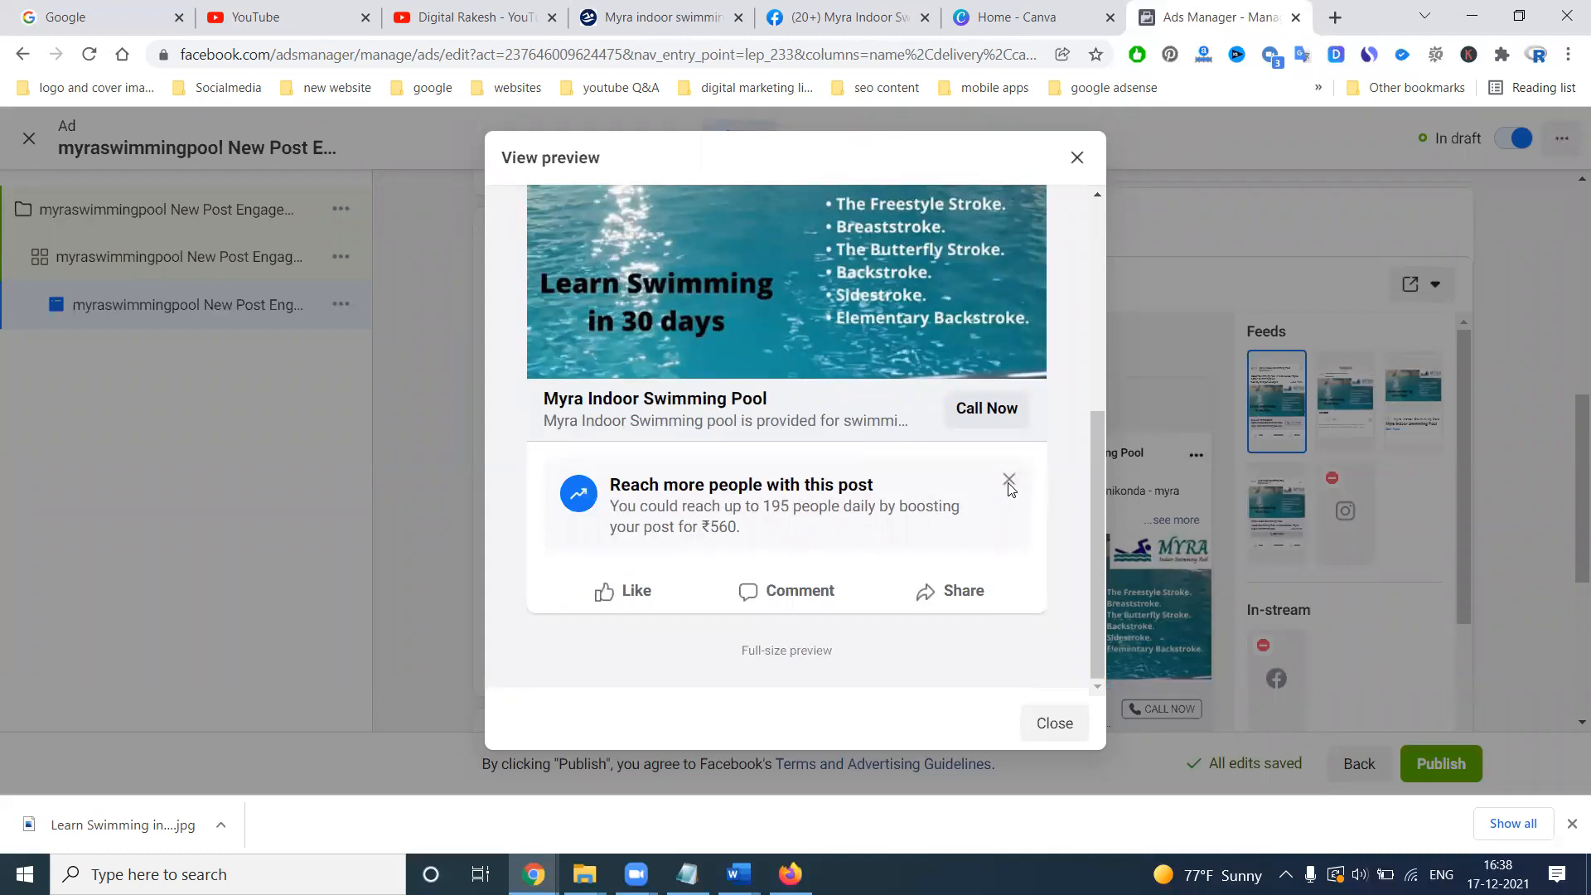
left_click(1077, 158)
Review the ad's call to action and tracking settings, and check the enlarged Mobile News Feed preview again
scroll(750, 453, "down", 3)
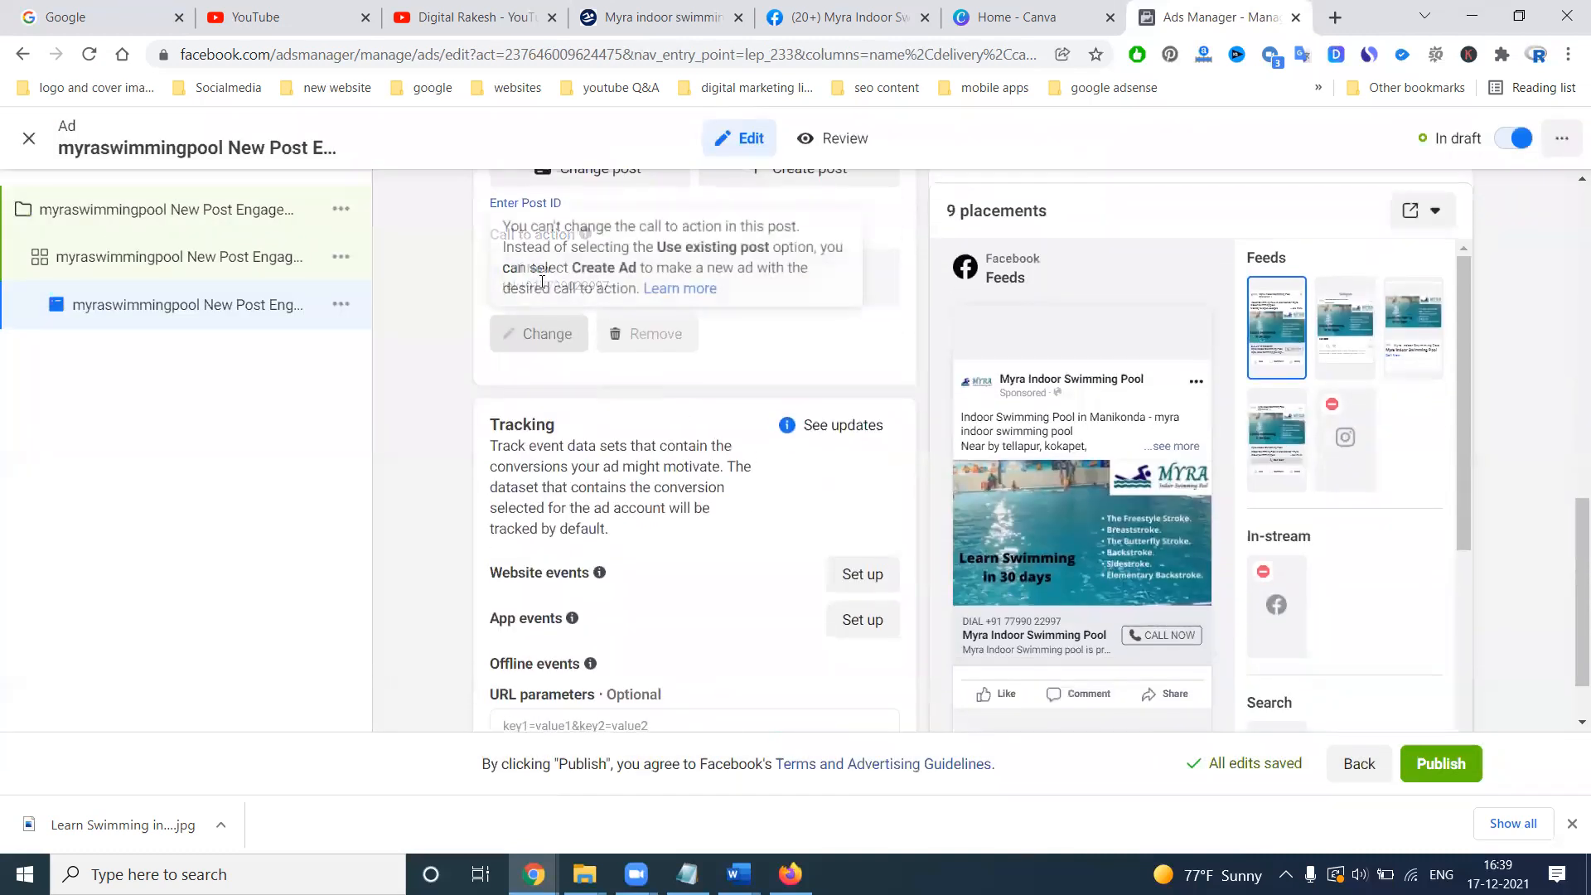
scroll(632, 510, "down", 1)
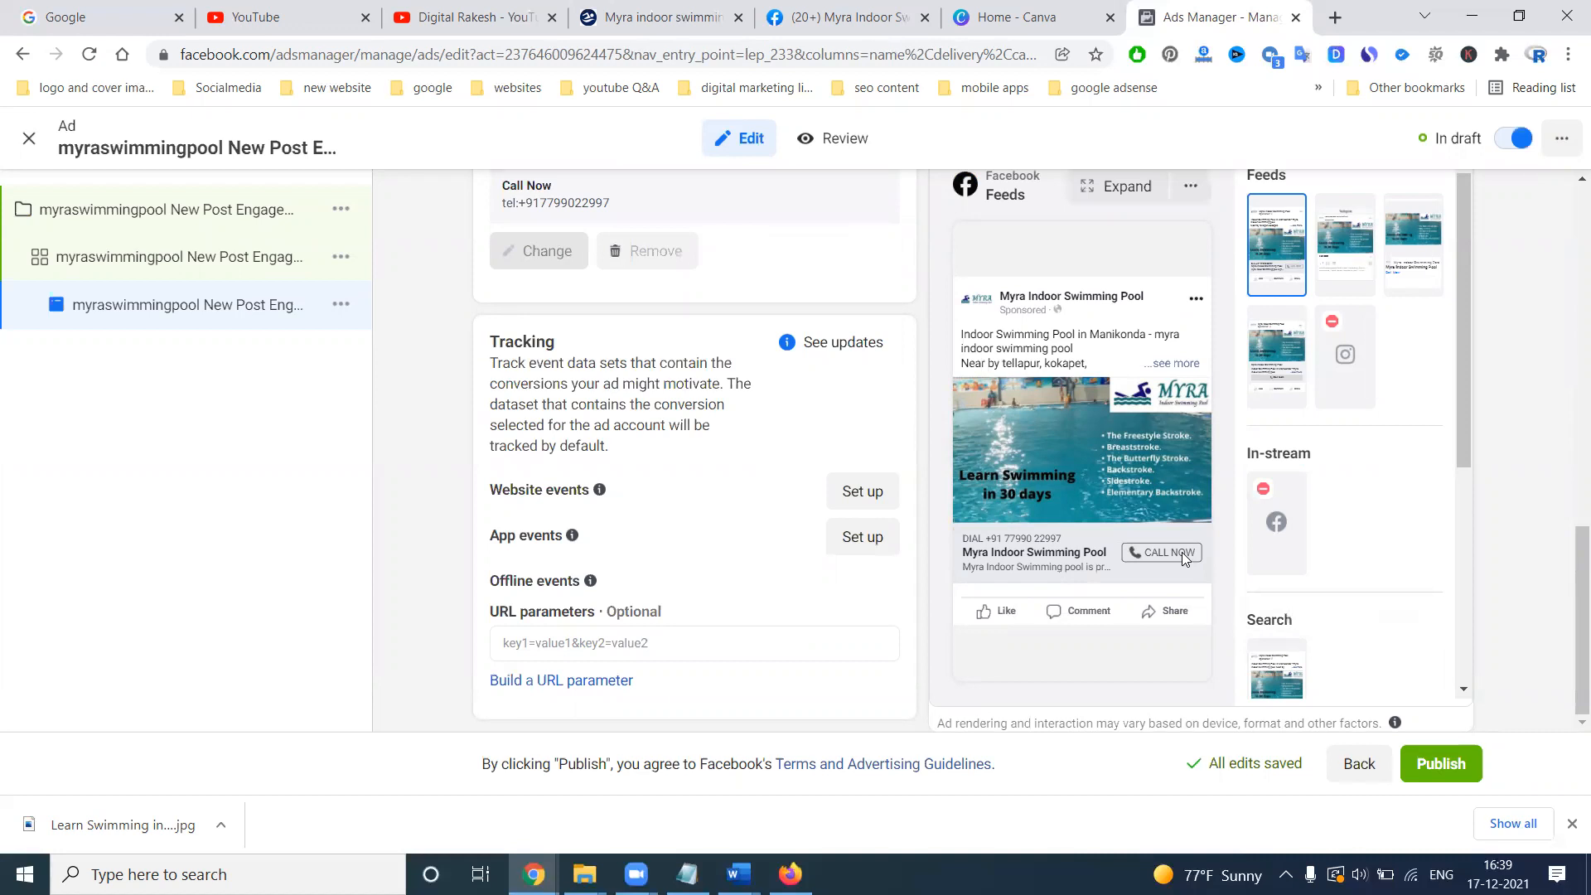
left_click(846, 11)
left_click(1202, 17)
left_click(1401, 286)
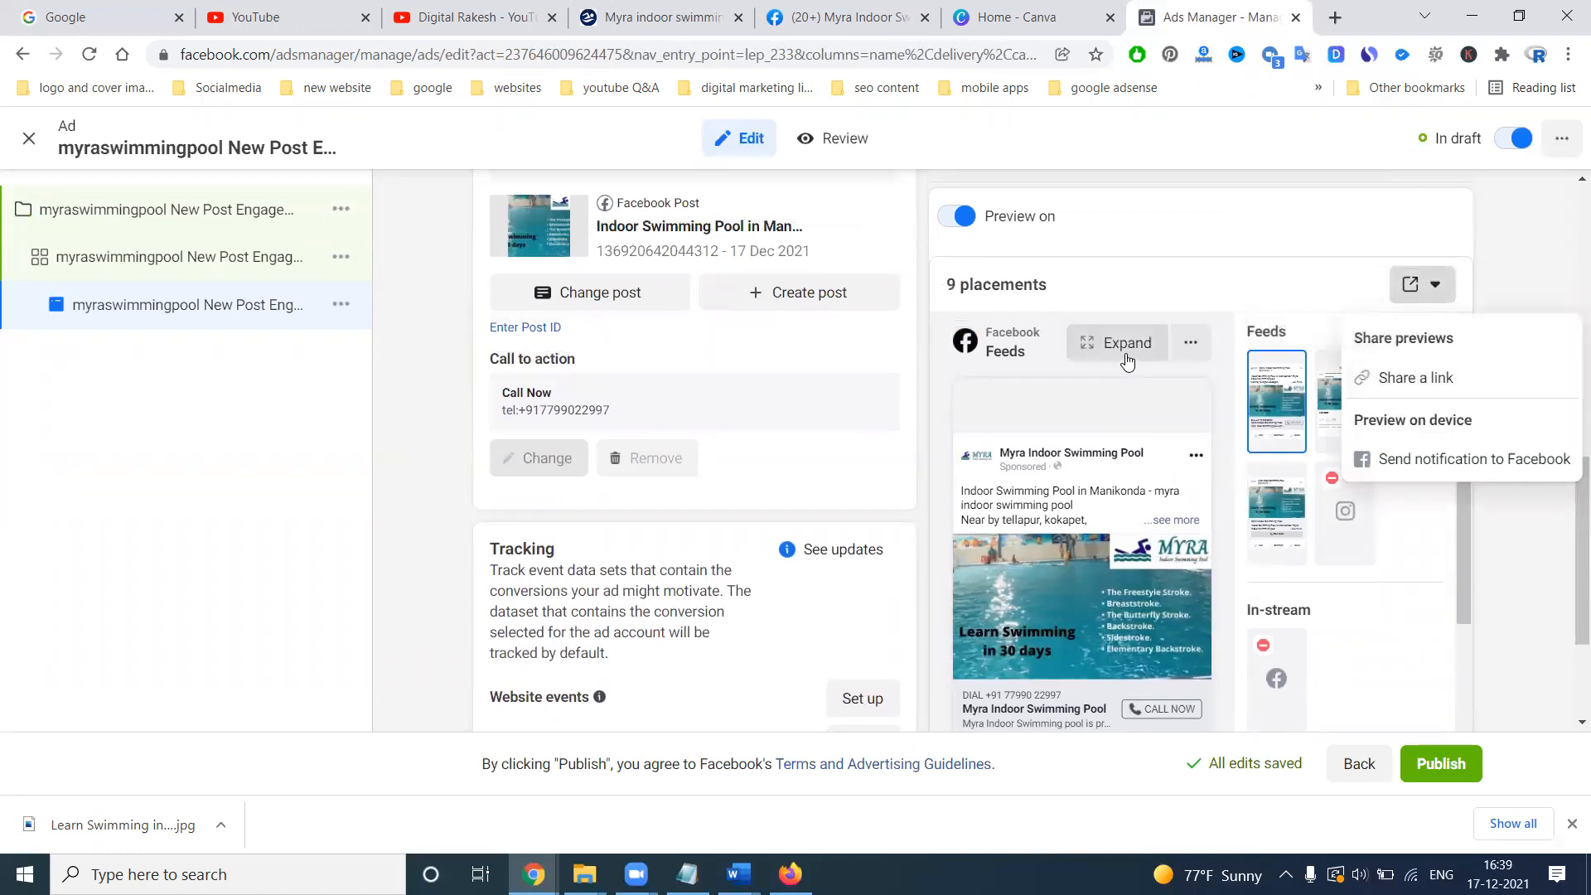
left_click(1126, 353)
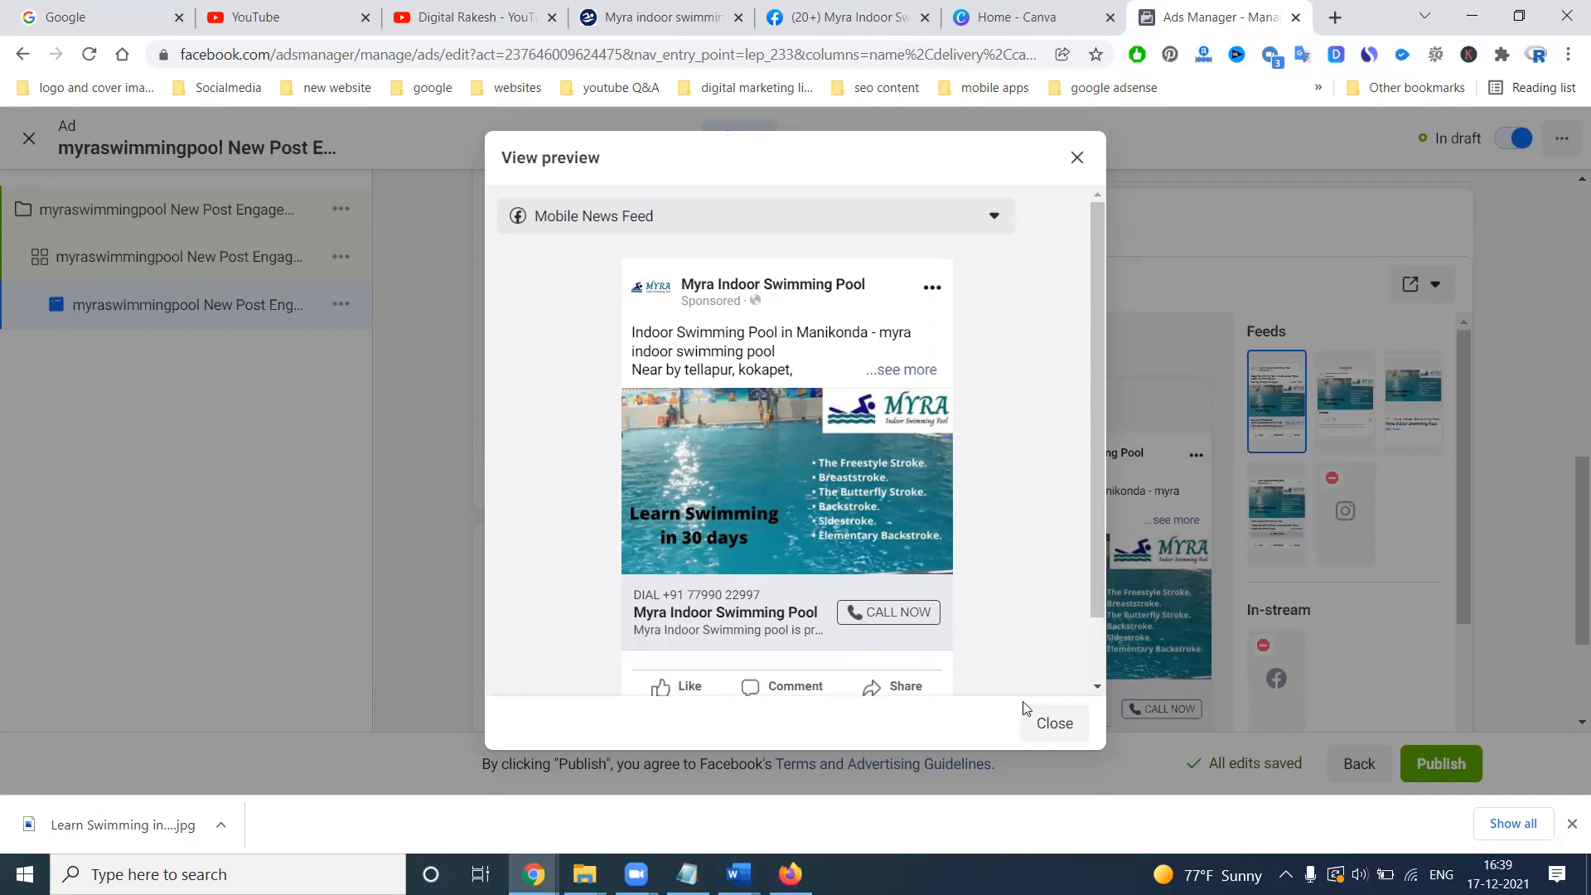
left_click(1051, 723)
scroll(1381, 502, "down", 5)
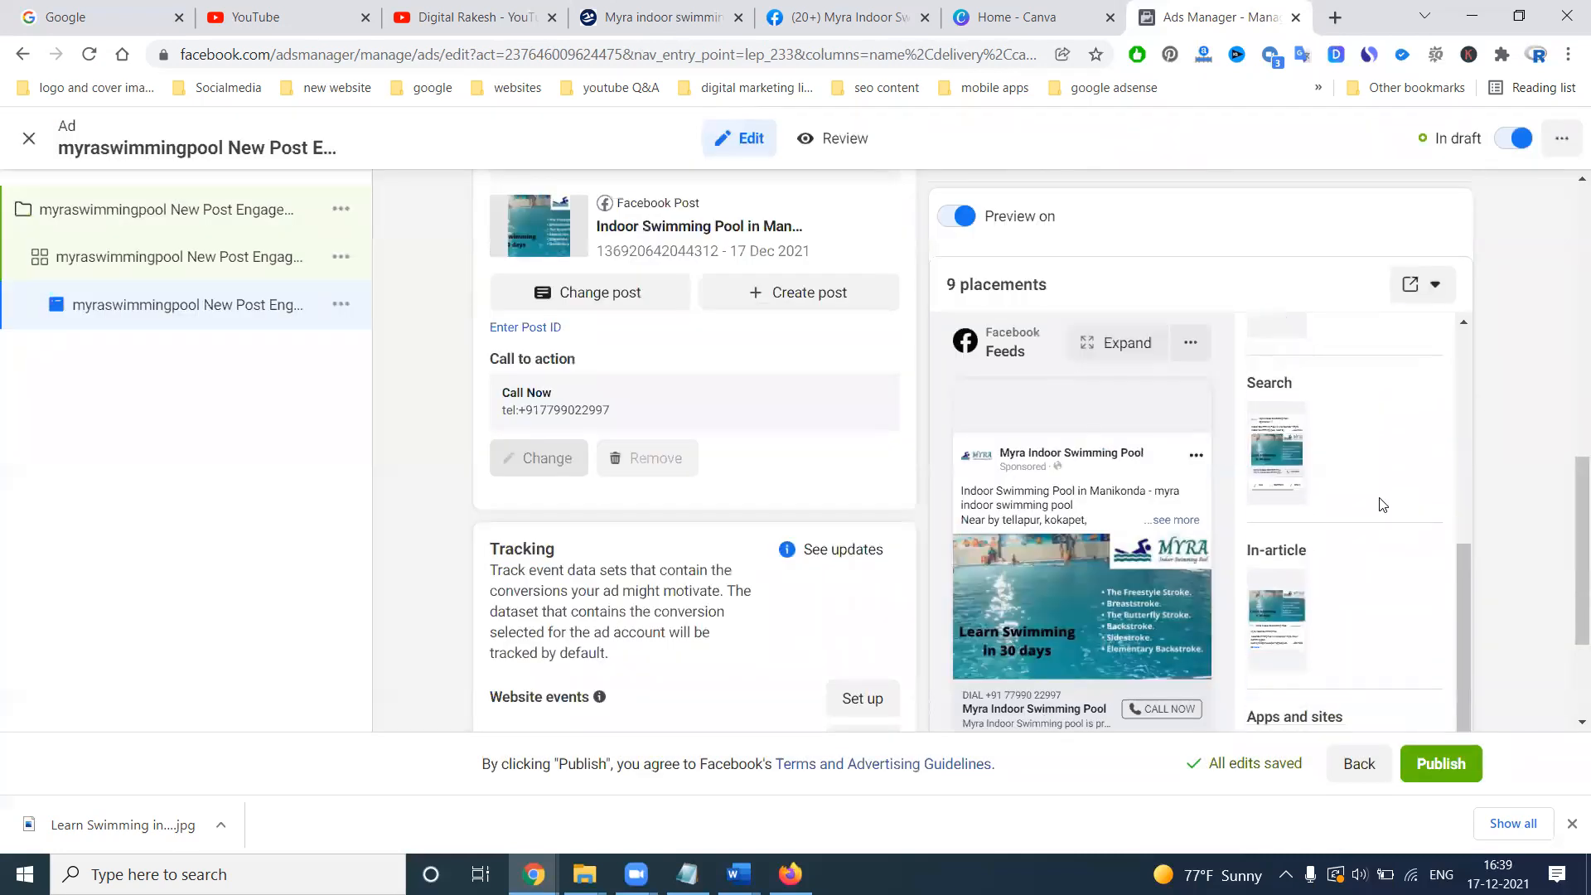
Recheck the link-sharing settings of the ad preview and close them without enabling the link
left_click(1415, 284)
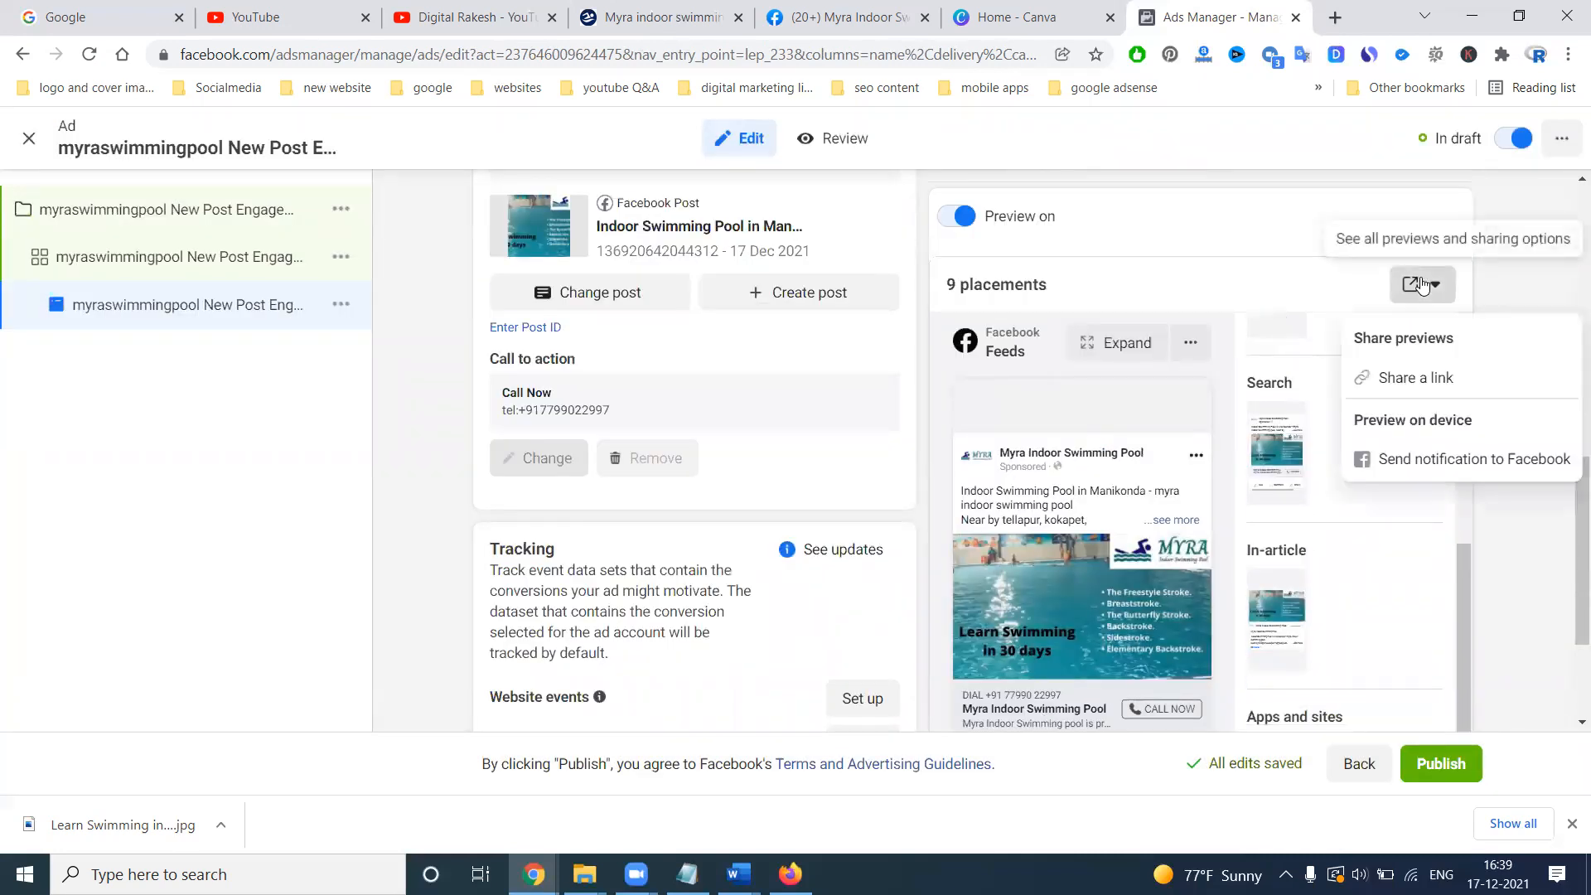
left_click(1407, 379)
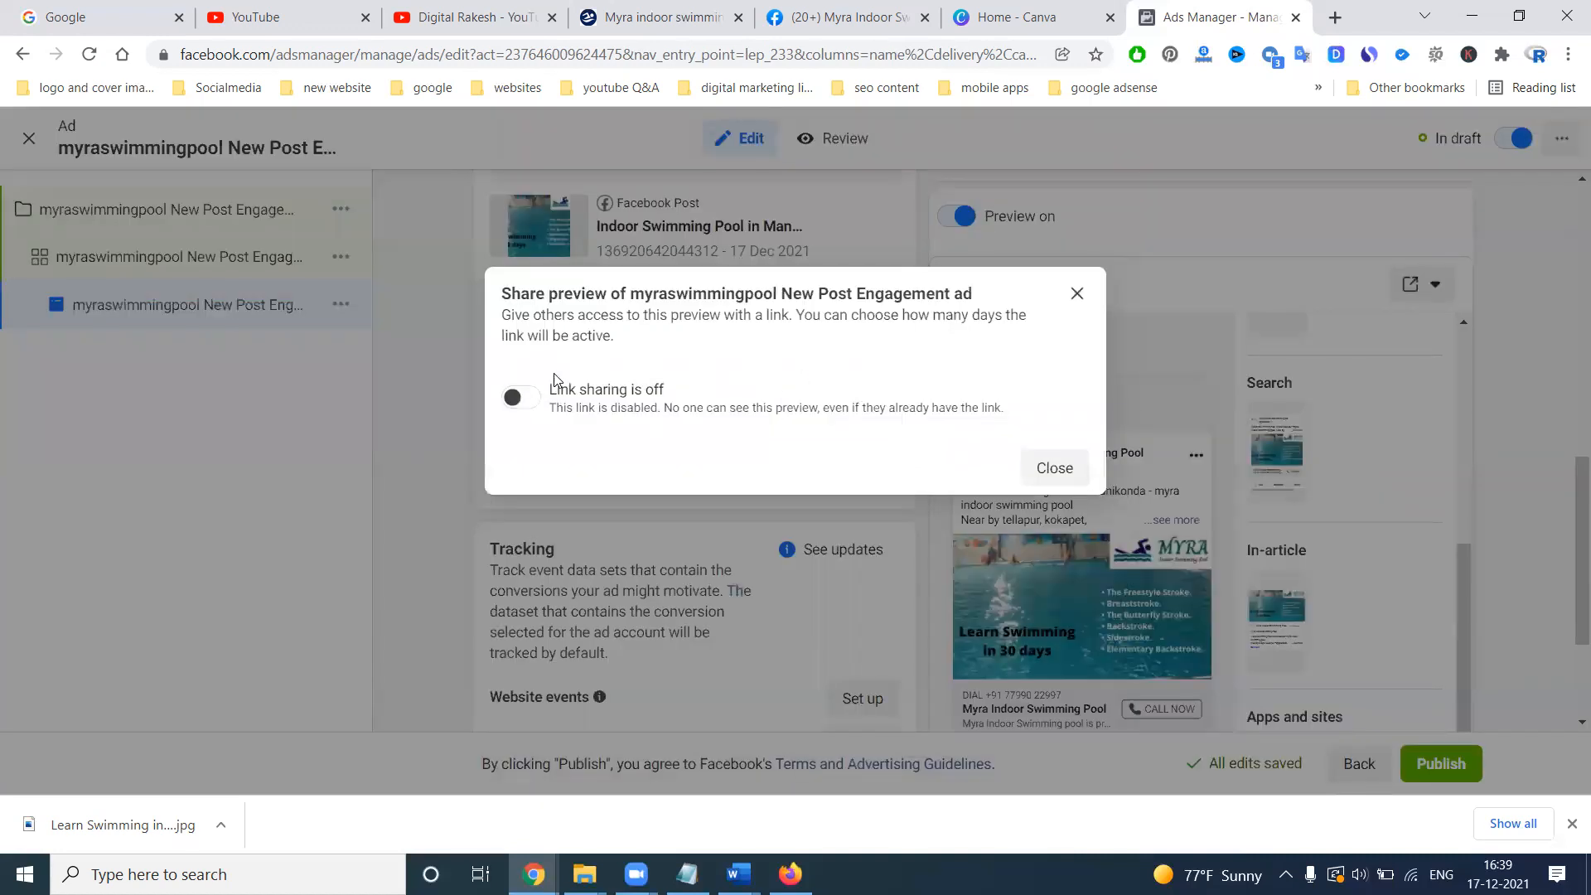
left_click(1036, 467)
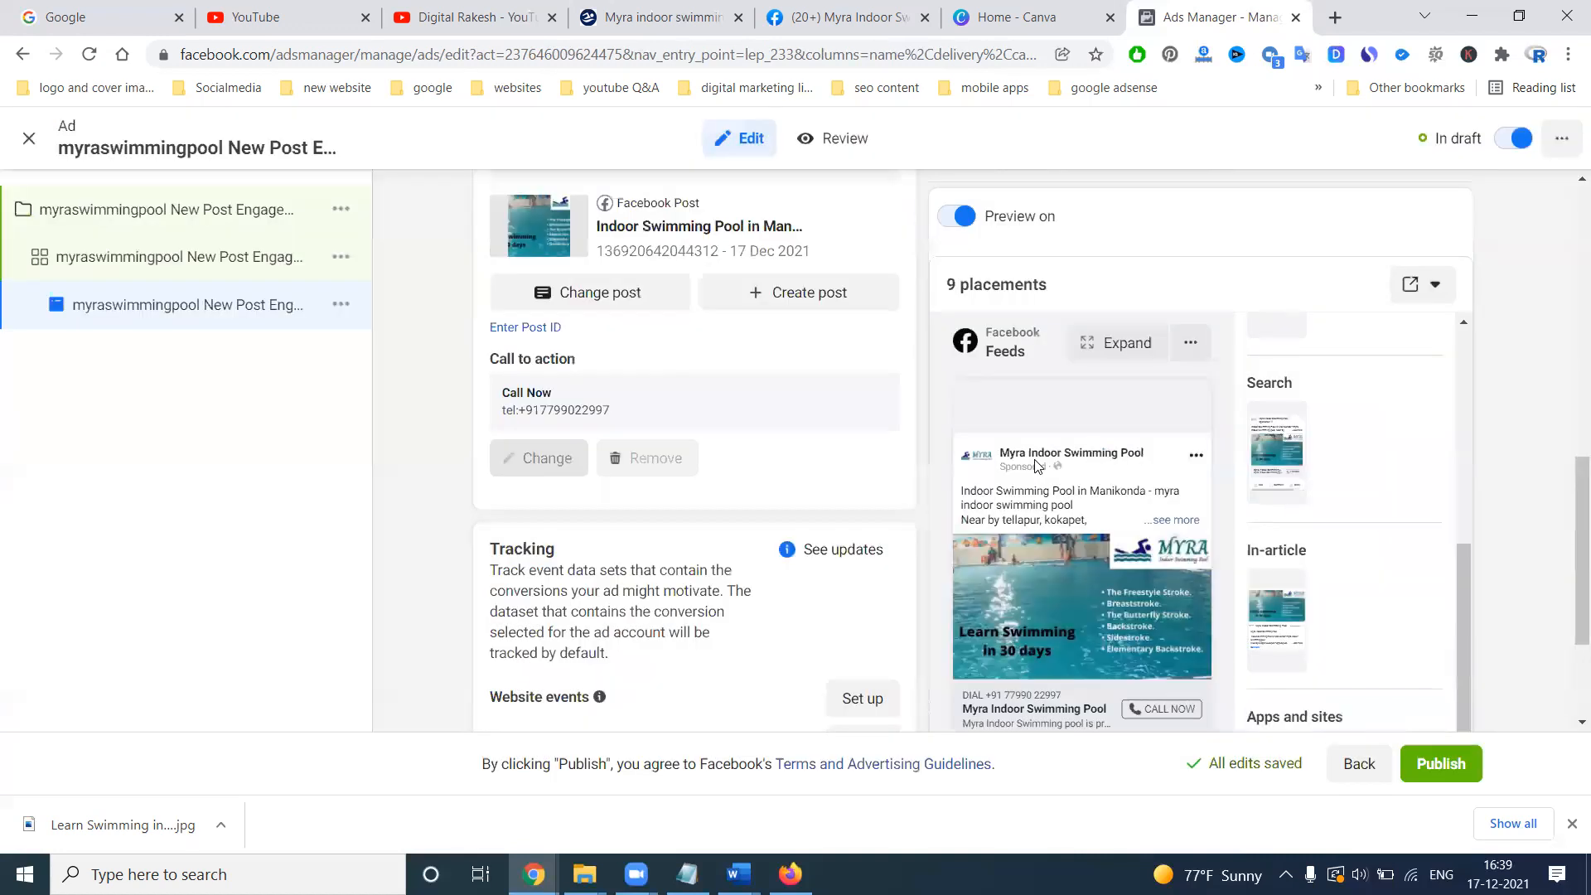
Publish the campaign with its ad set and ad, and view the published ad set in the reloaded Ads Manager lists
left_click(1411, 739)
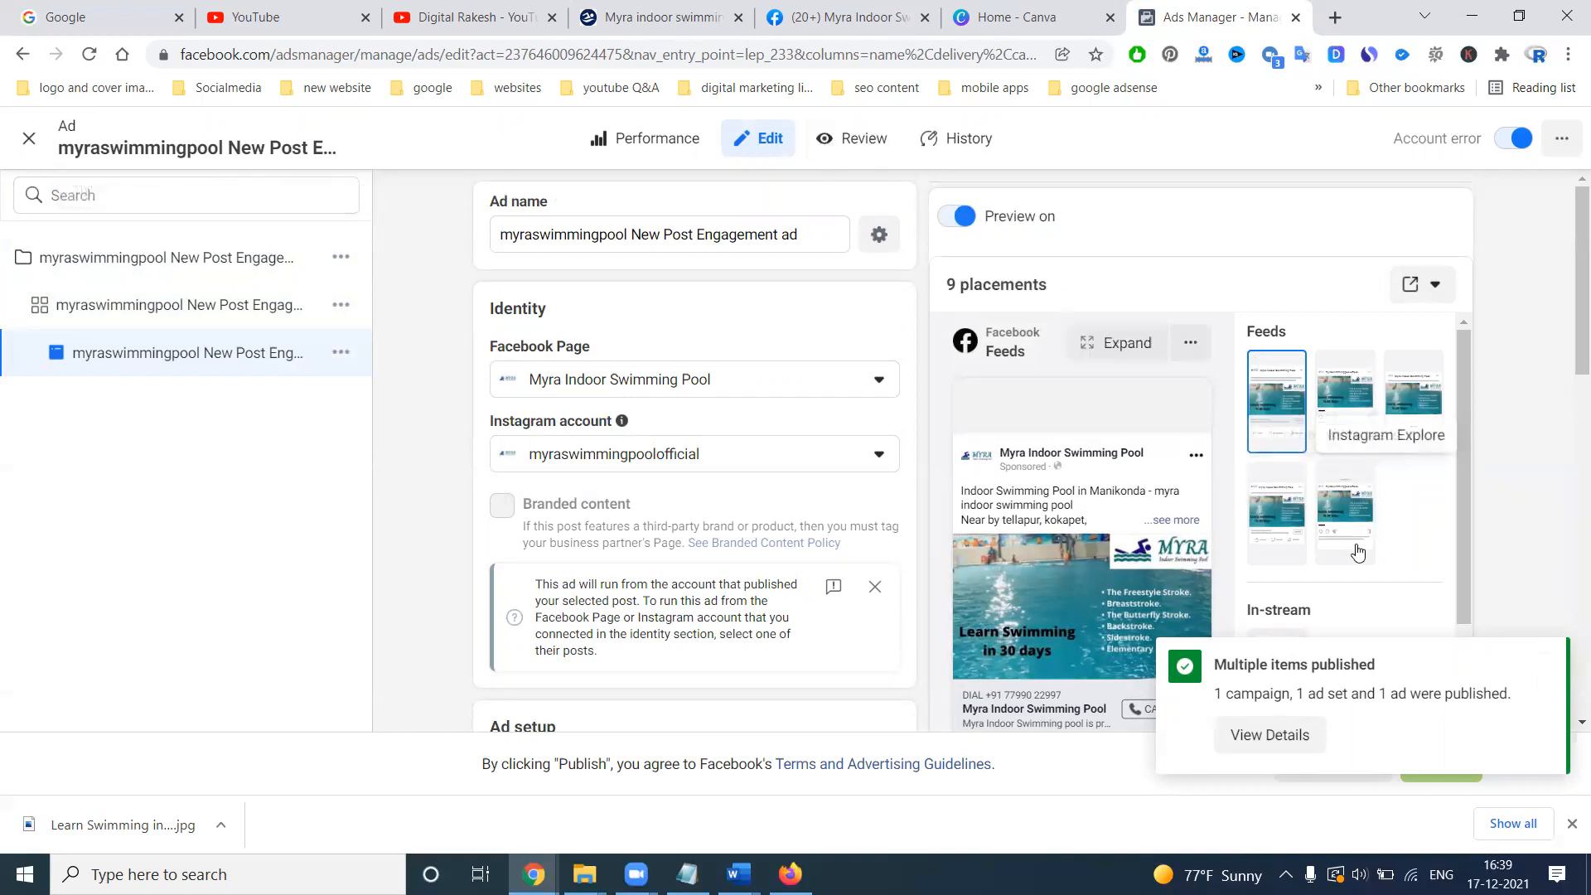
left_click(28, 143)
left_click(289, 236)
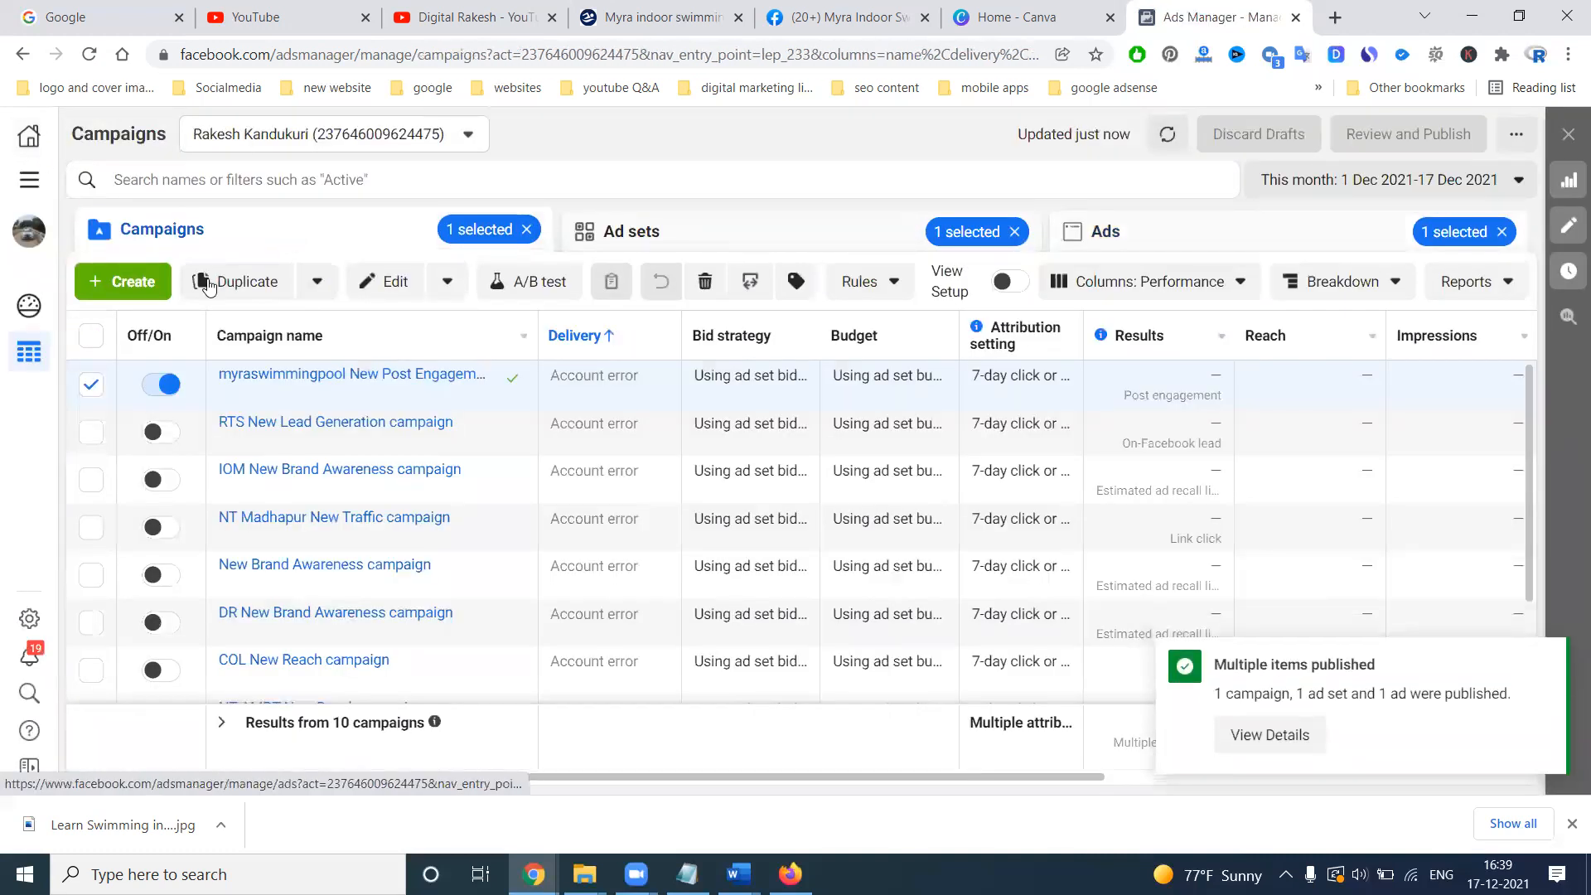
left_click(89, 57)
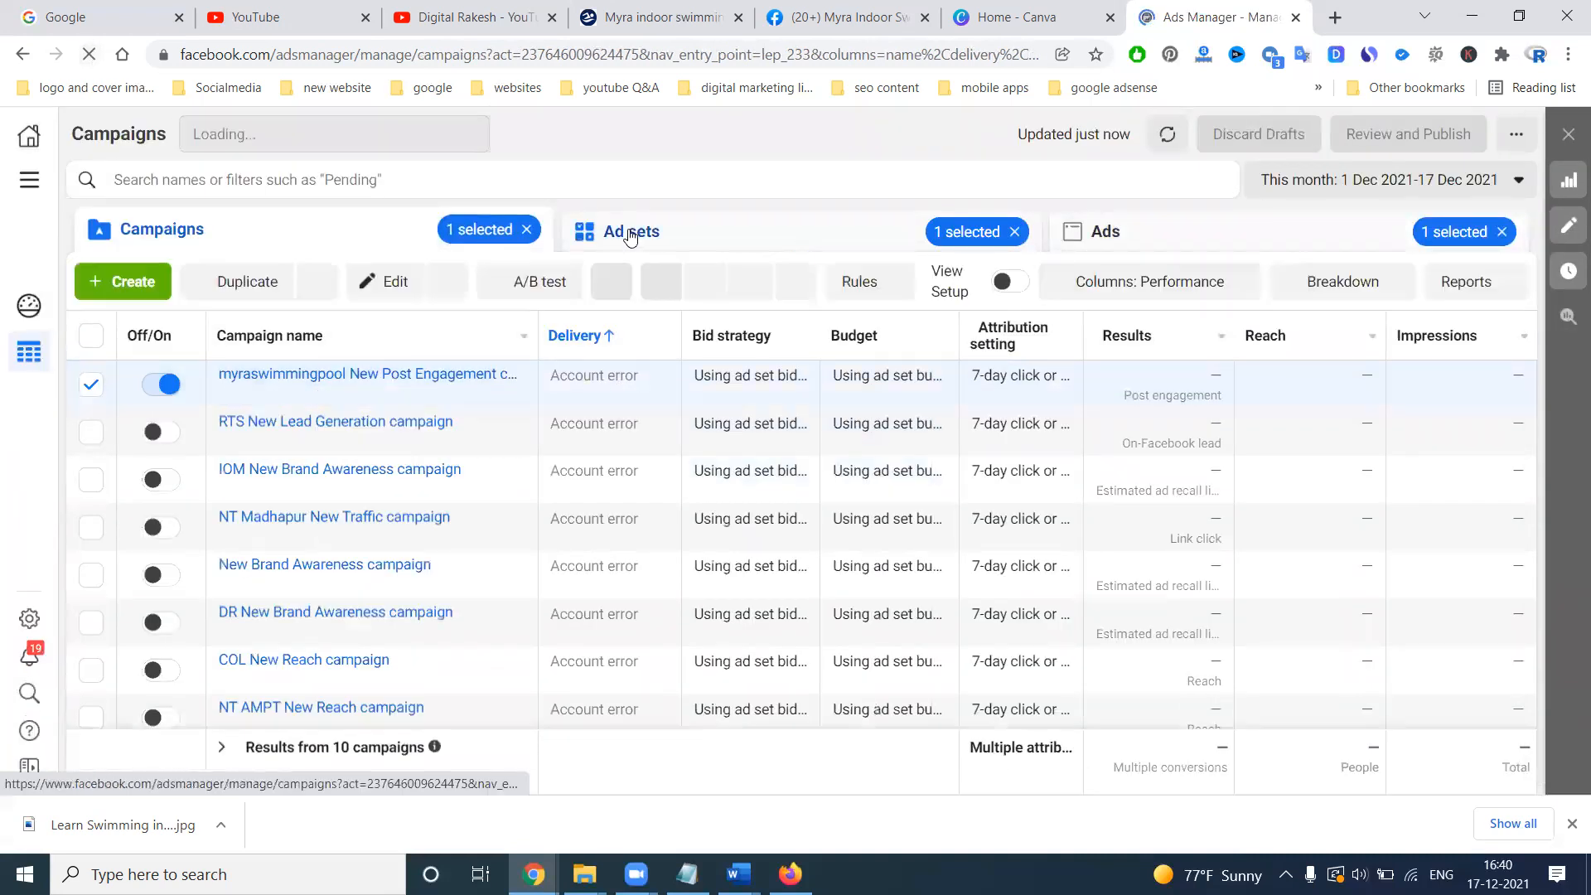
left_click(630, 237)
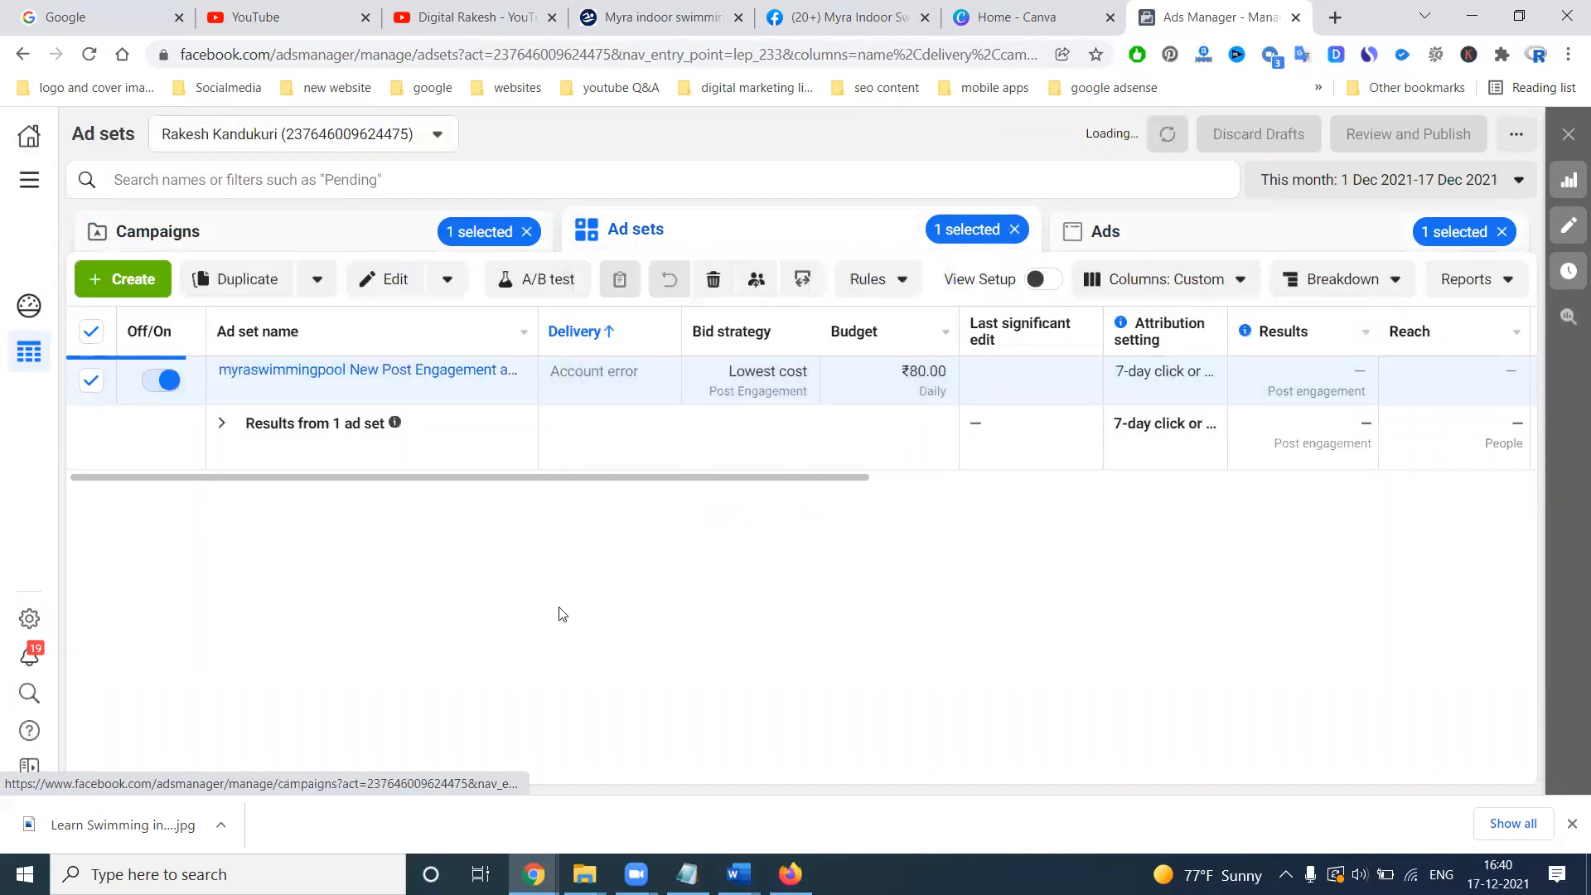
Add funds of ₹100 to the ad account from its Billing page
left_click(30, 182)
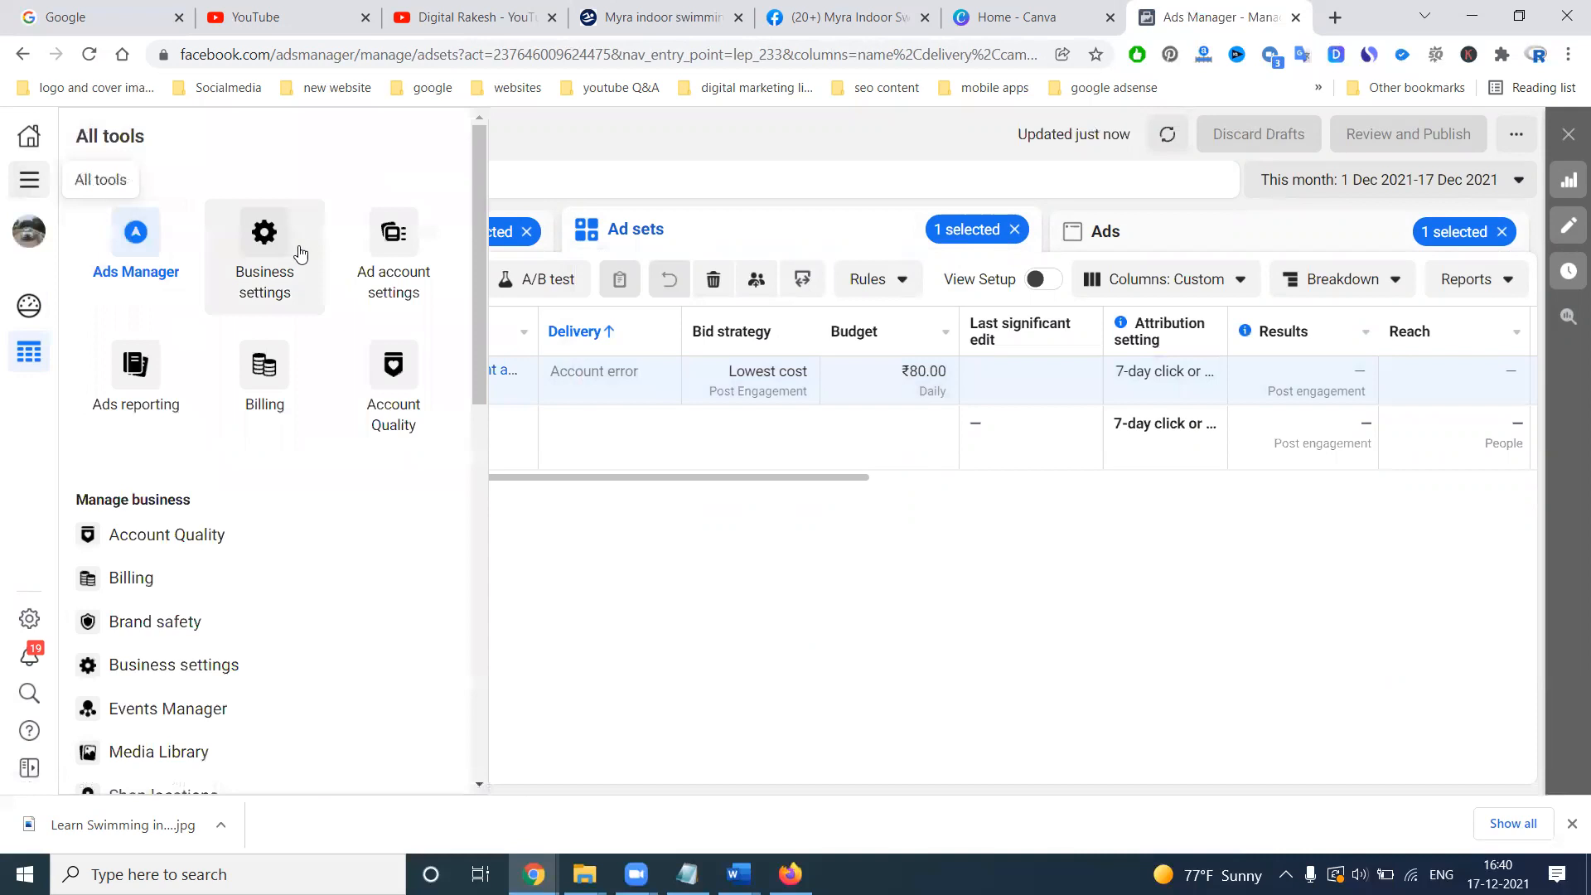
left_click(262, 373)
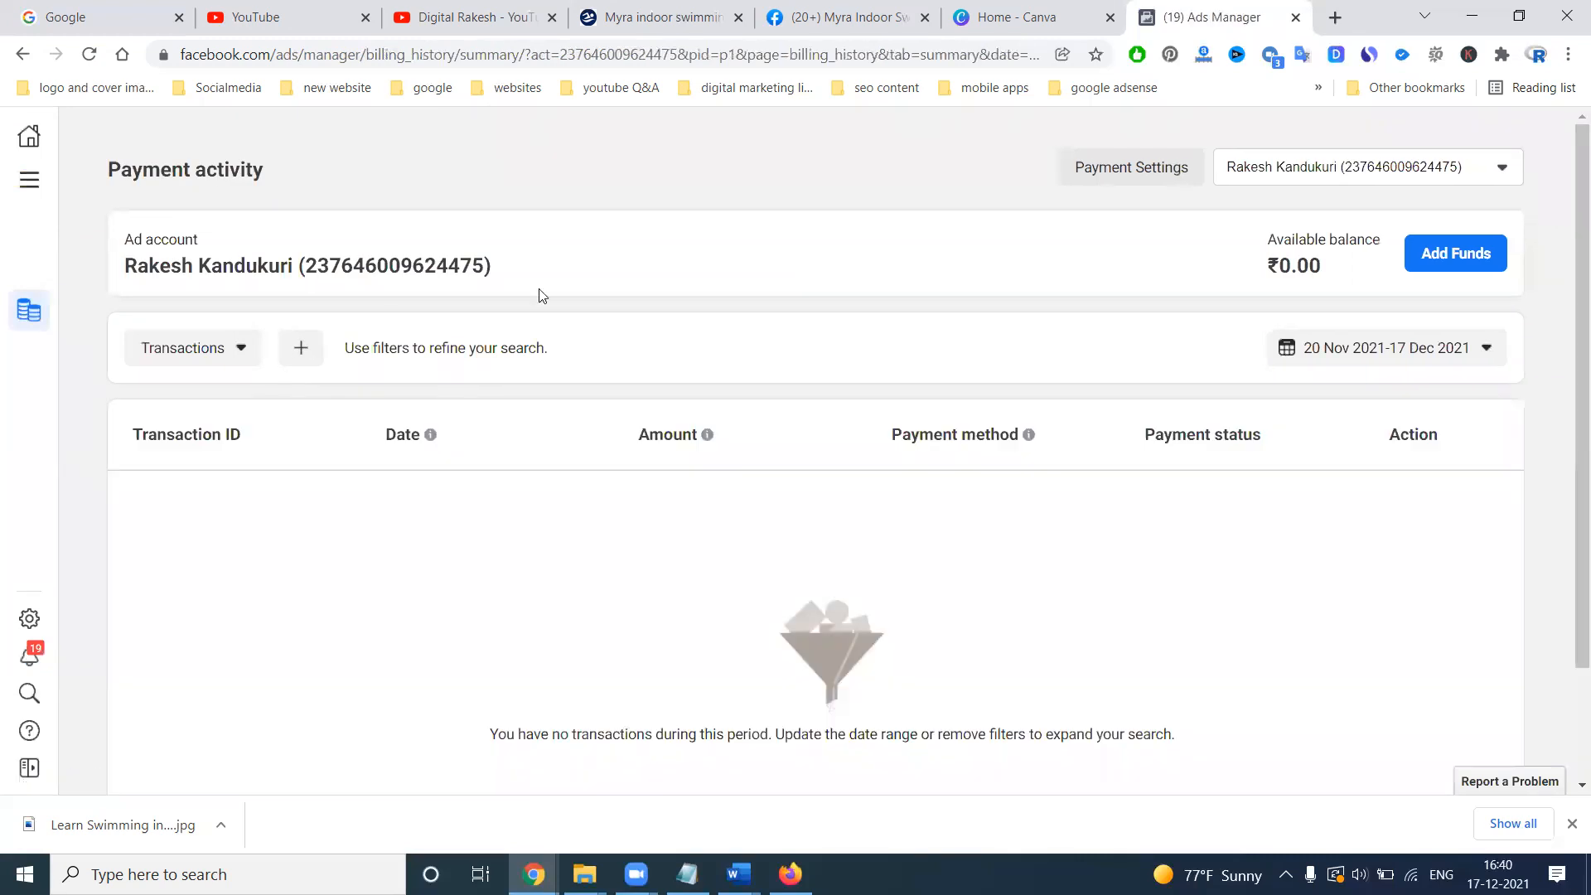
left_click(1439, 262)
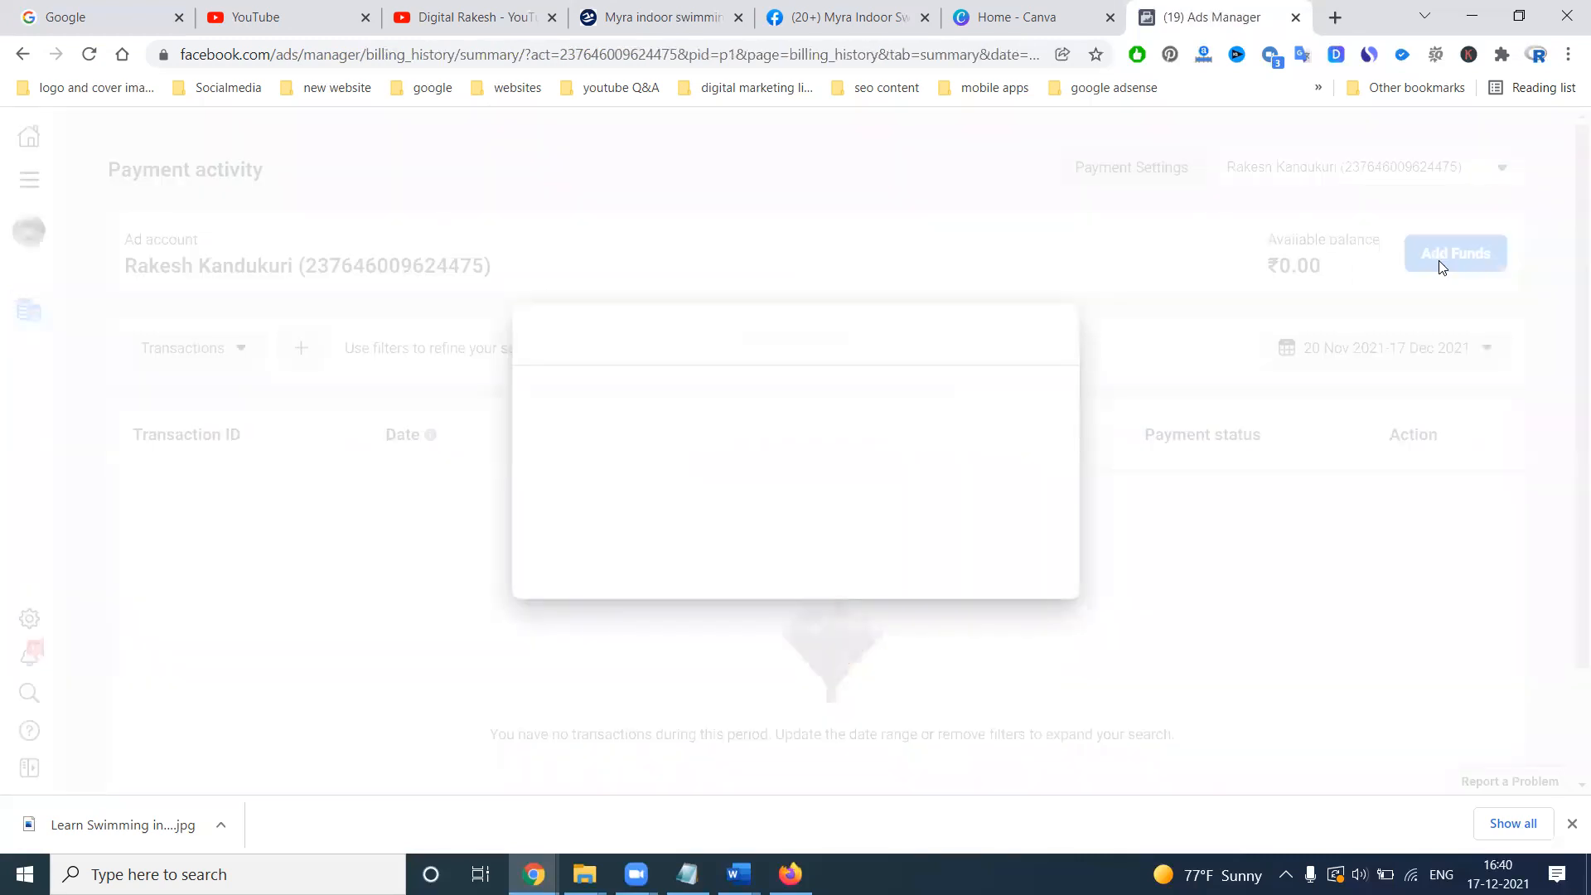
double_click(552, 369)
type("100")
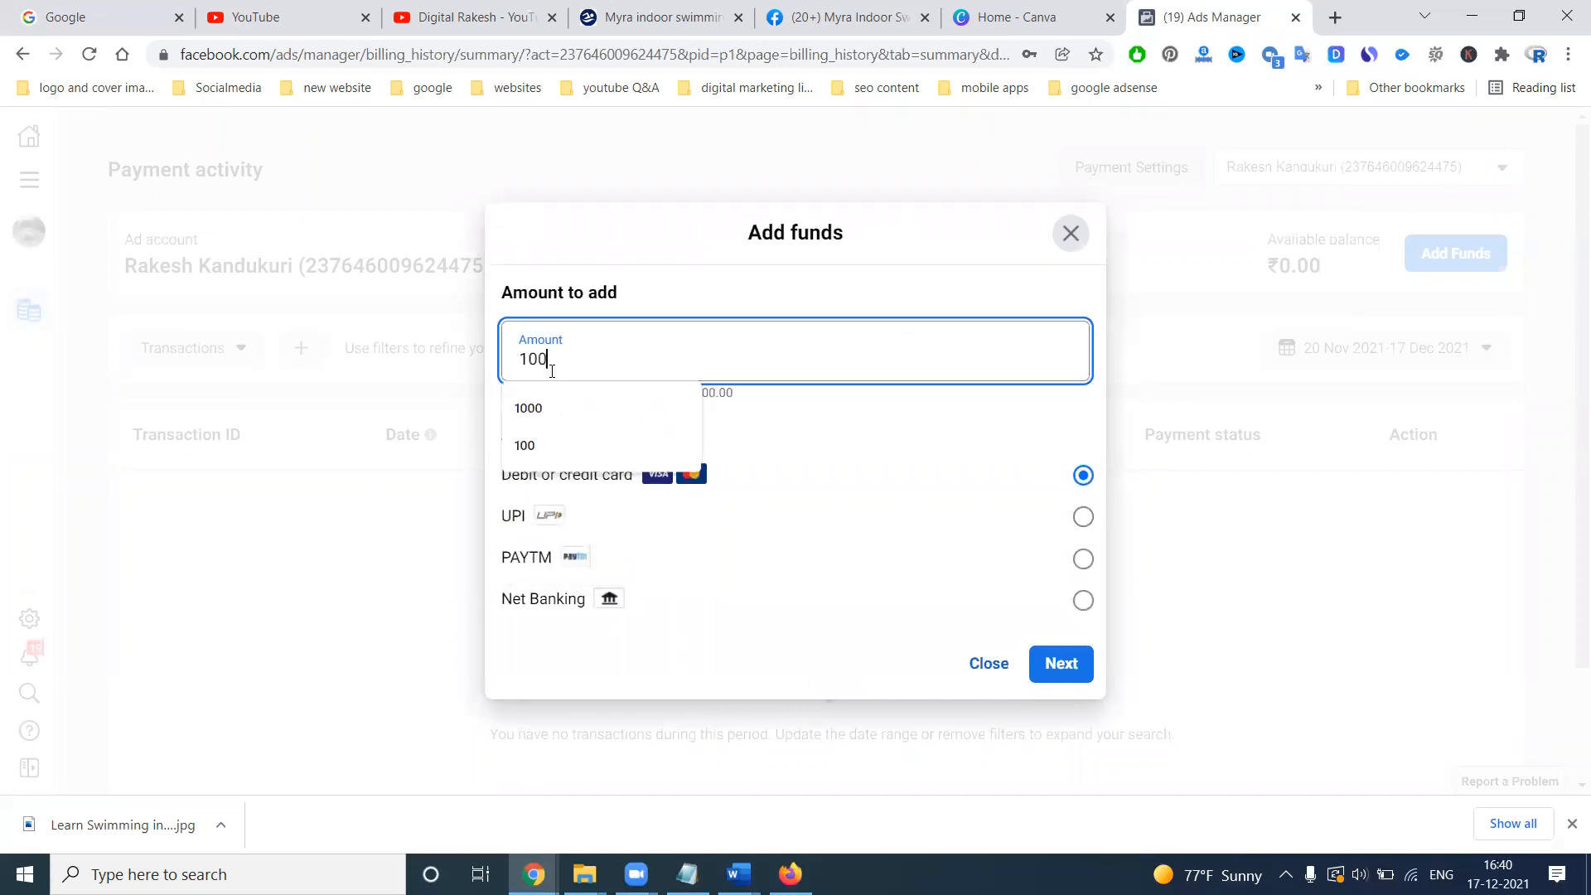
left_click(682, 256)
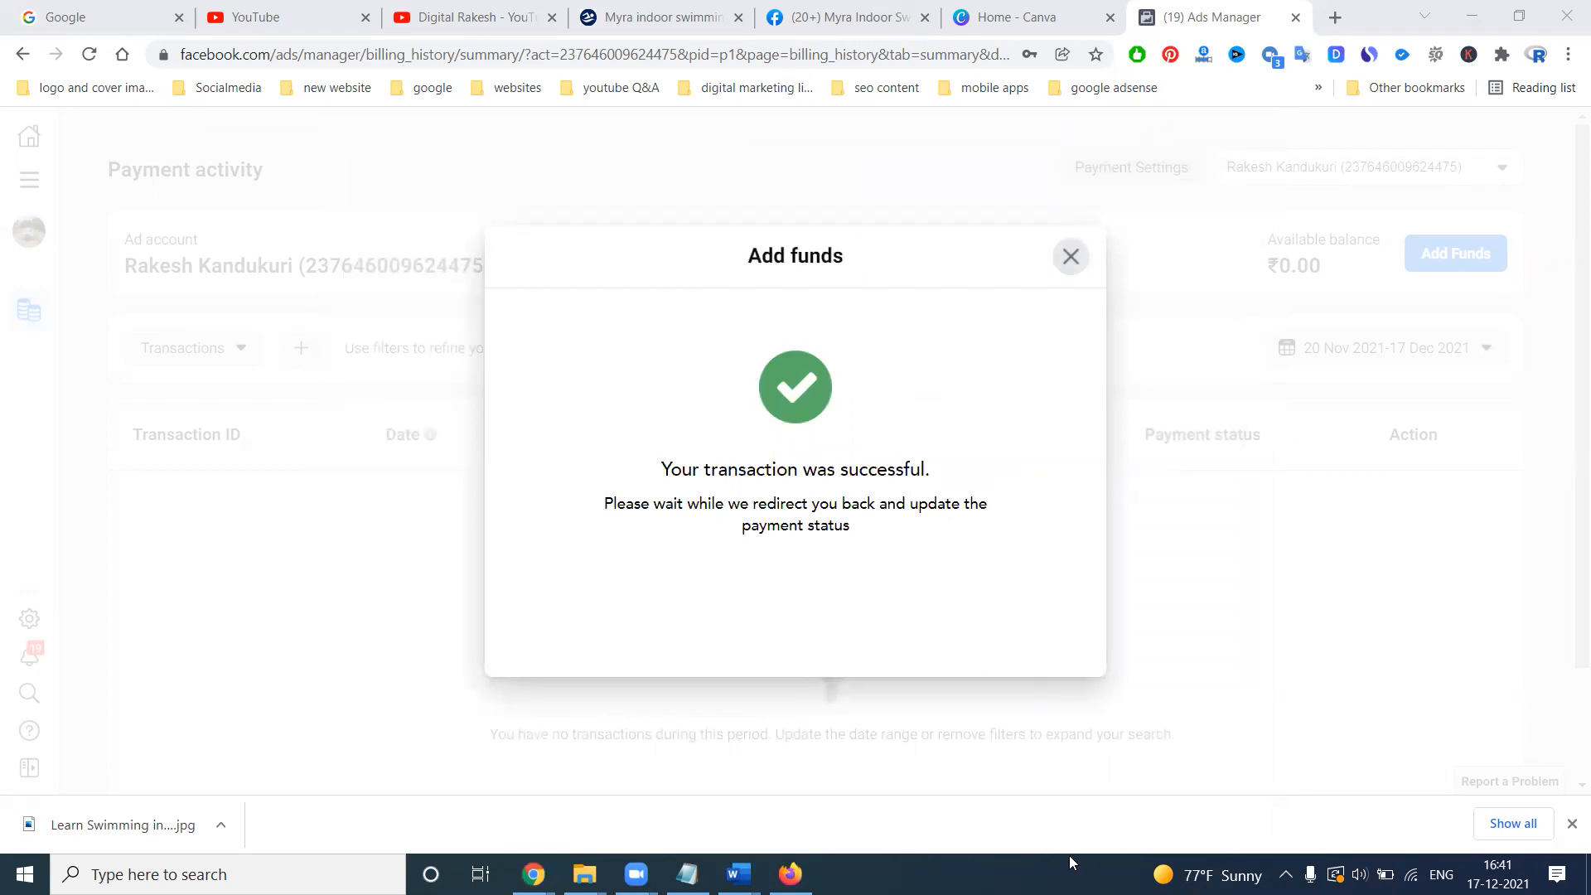
left_click(1067, 260)
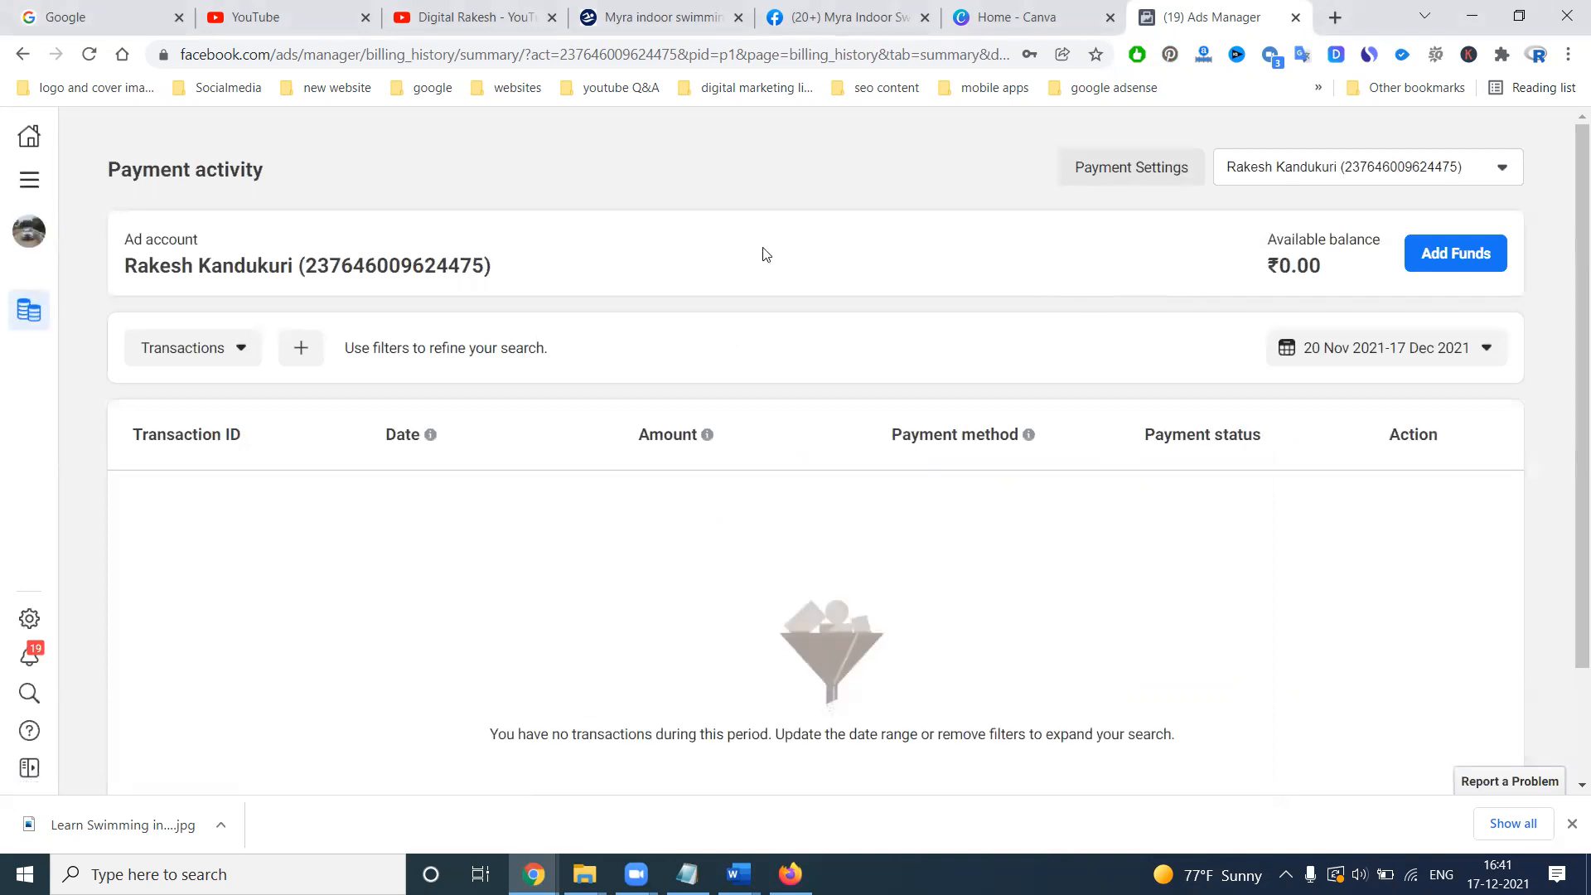
Refresh the payment activity to check the balance, and return to the campaigns list in Ads Manager
left_click(80, 57)
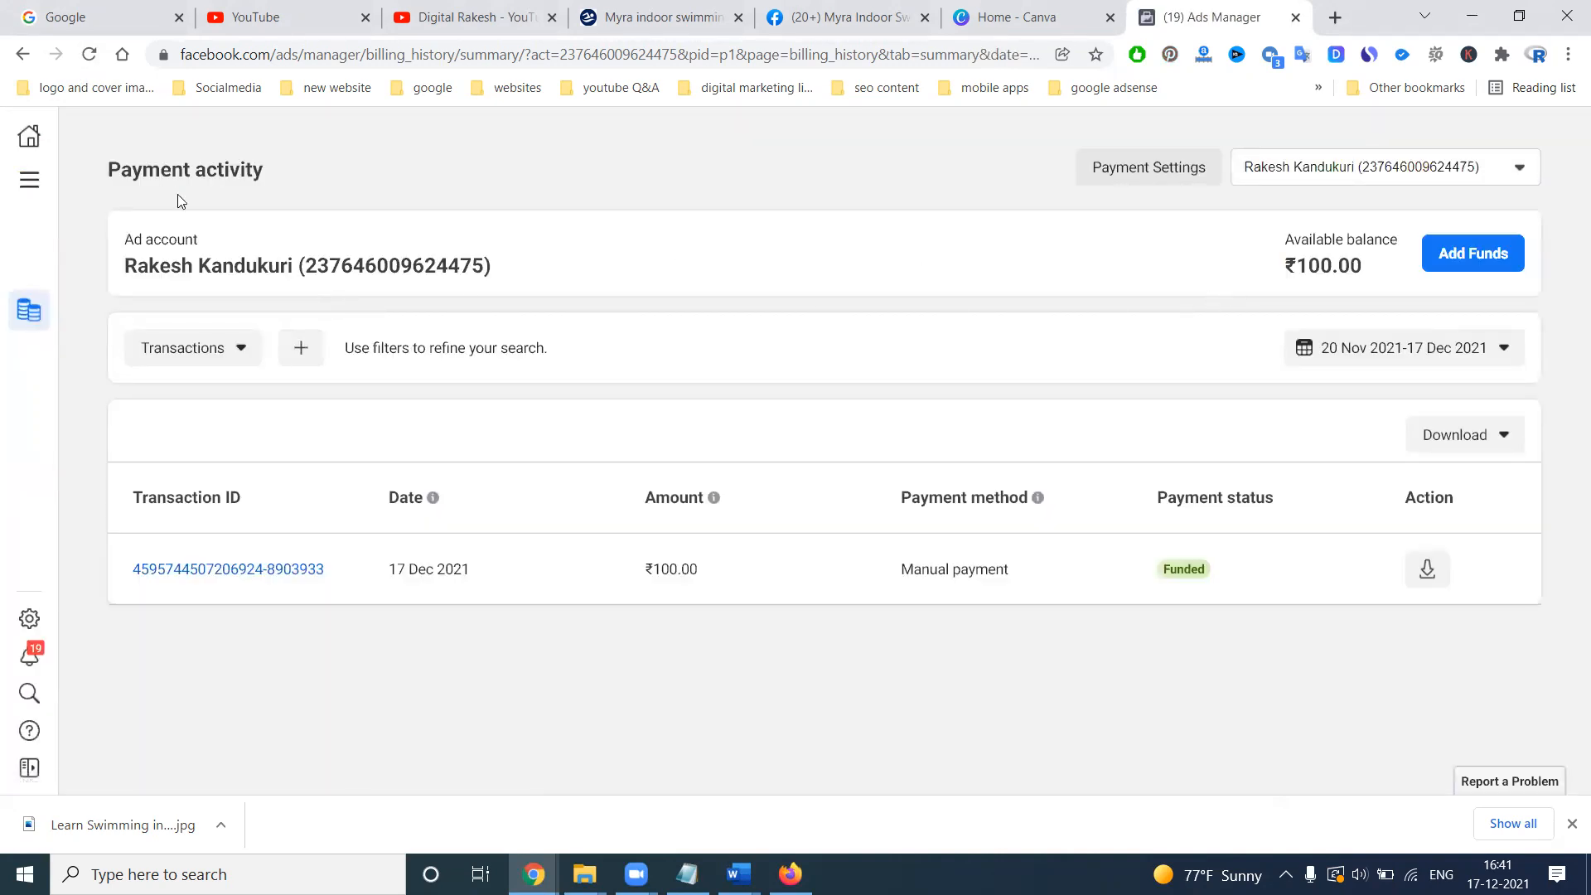
left_click(29, 180)
left_click(146, 247)
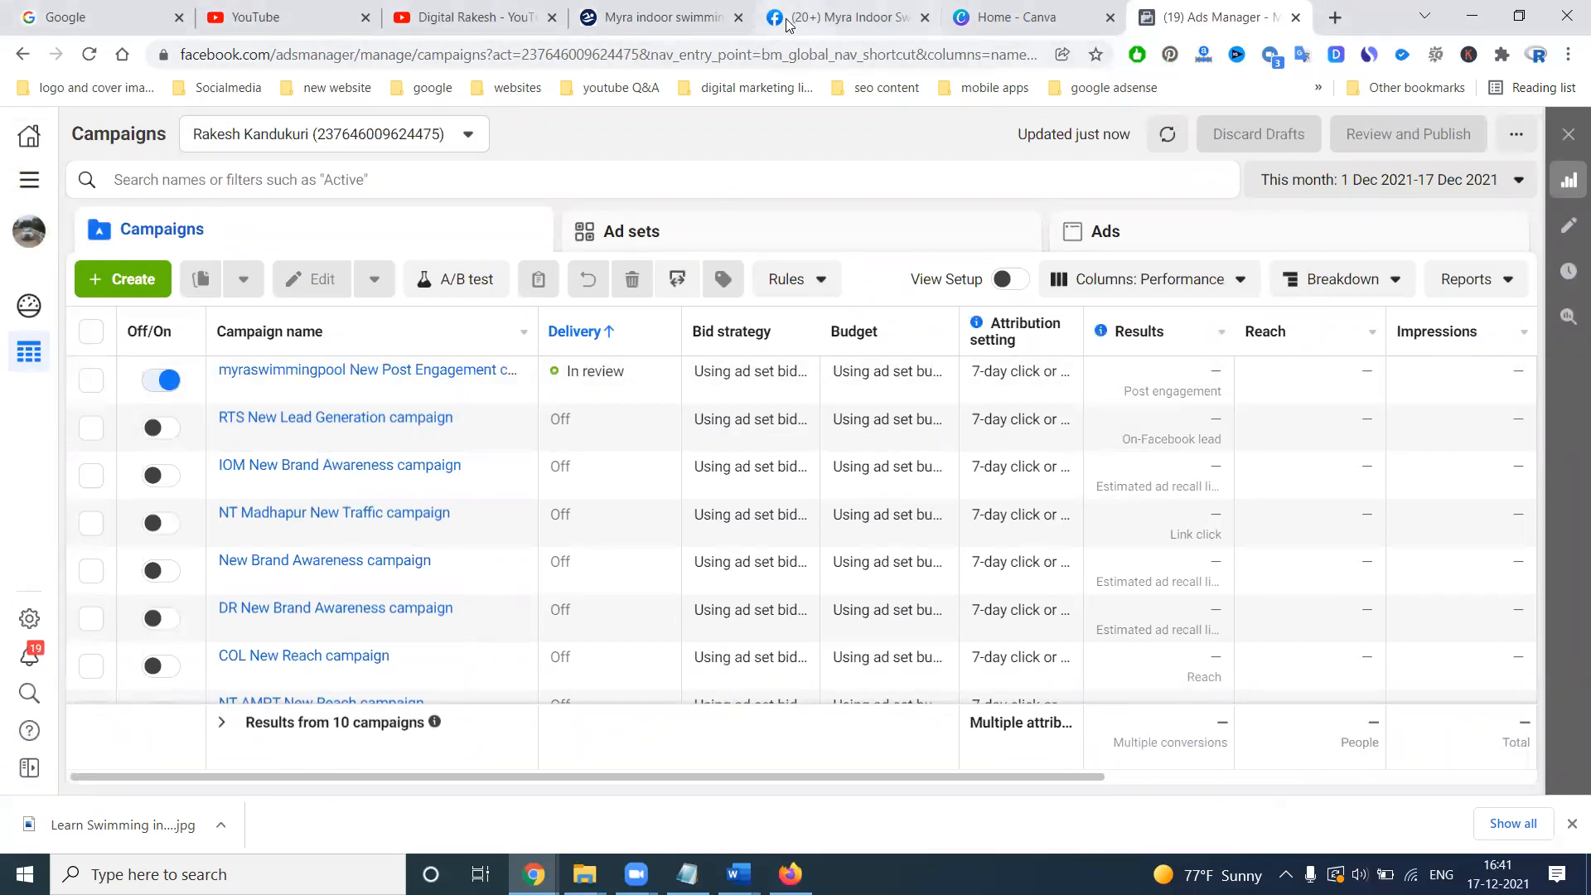
Switch to the Myra Indoor Swimming Pool Facebook Page and check the promoted post's reach and engagement
left_click(842, 16)
scroll(1036, 364, "down", 2)
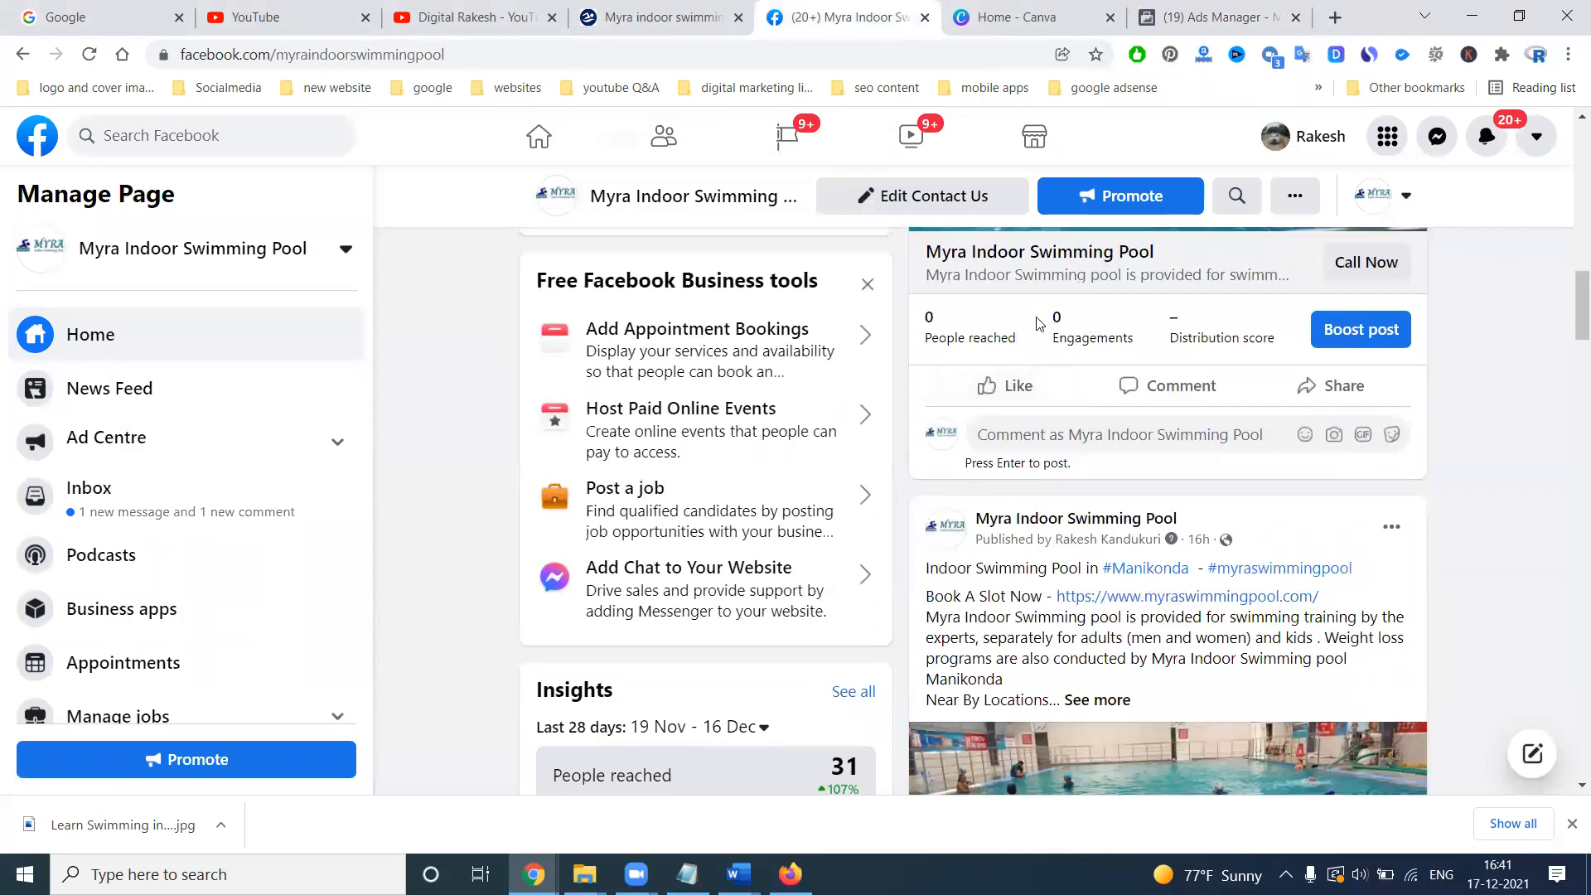
Reload the Myra Indoor Swimming Pool Page and check the newest post's reach and engagement
left_click(89, 54)
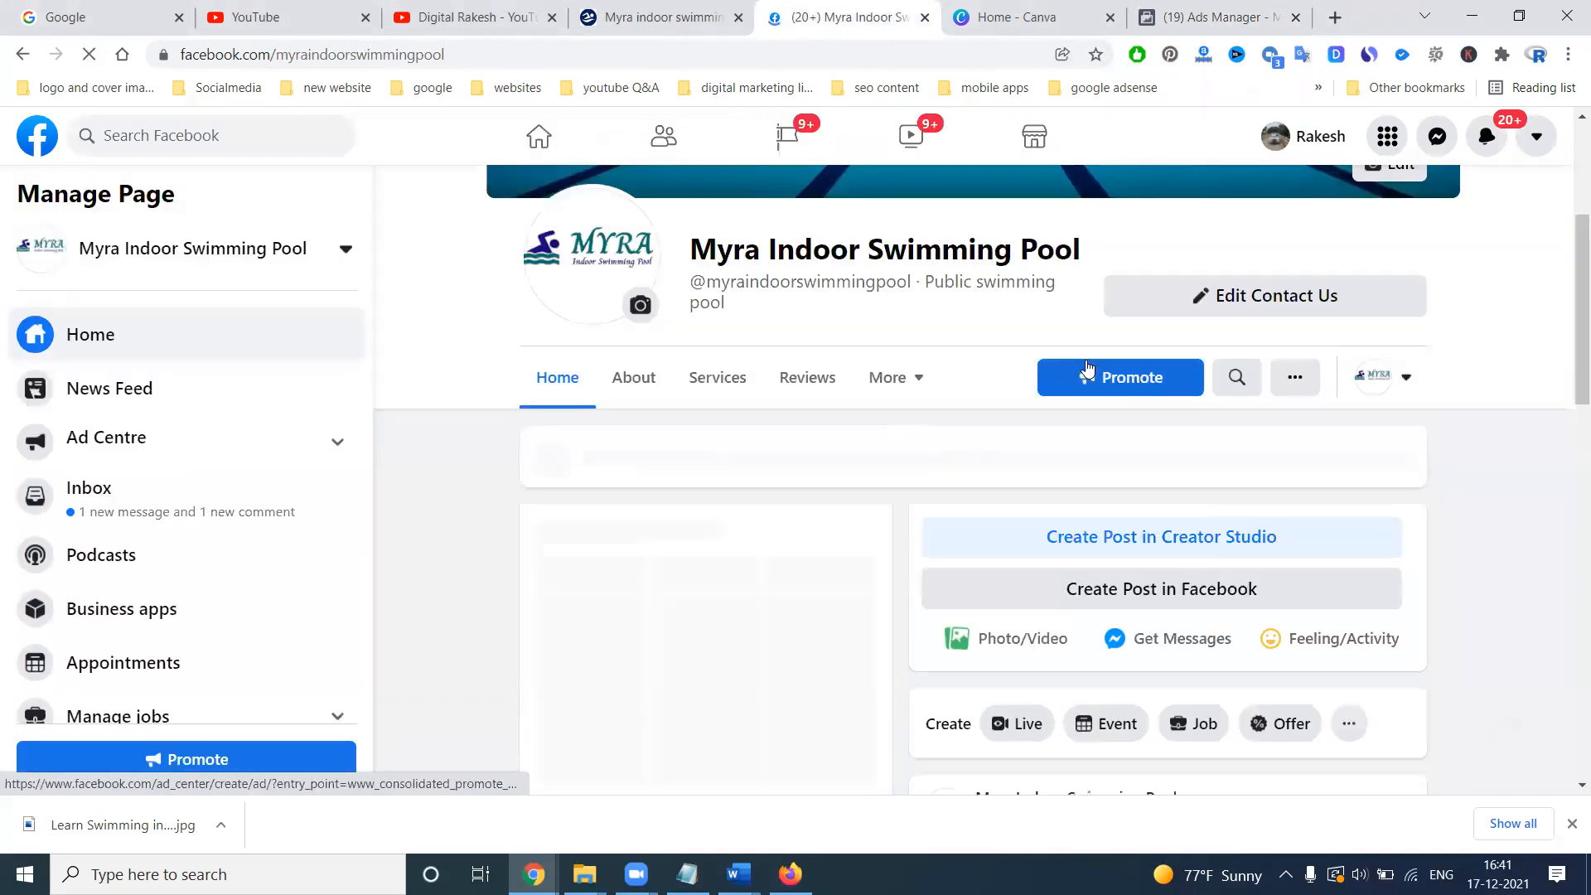
scroll(1089, 368, "down", 10)
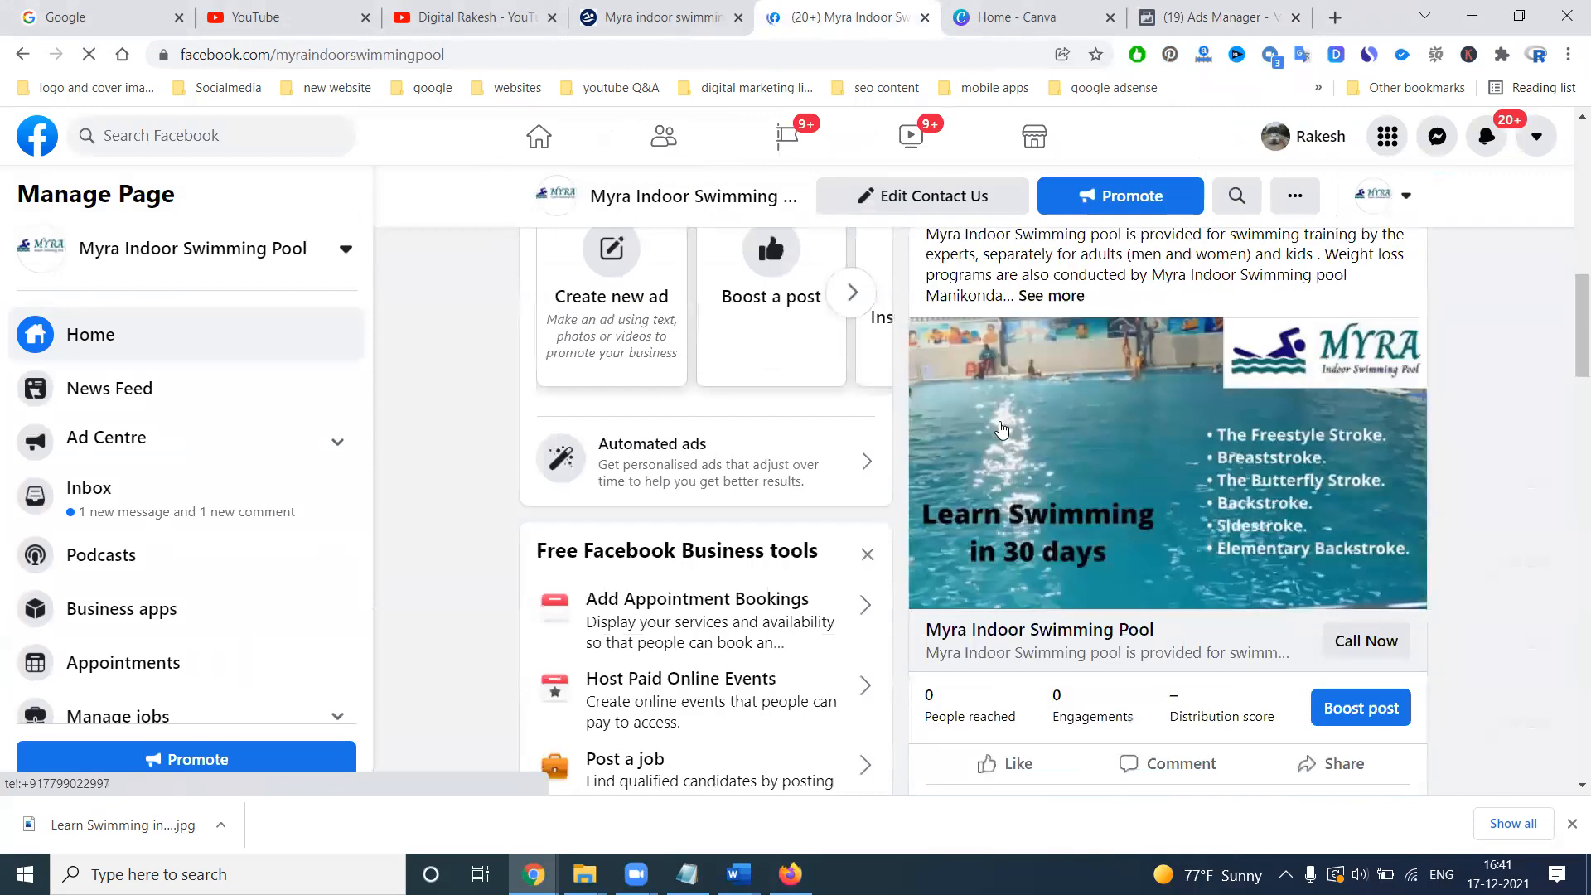
scroll(1001, 425, "down", 3)
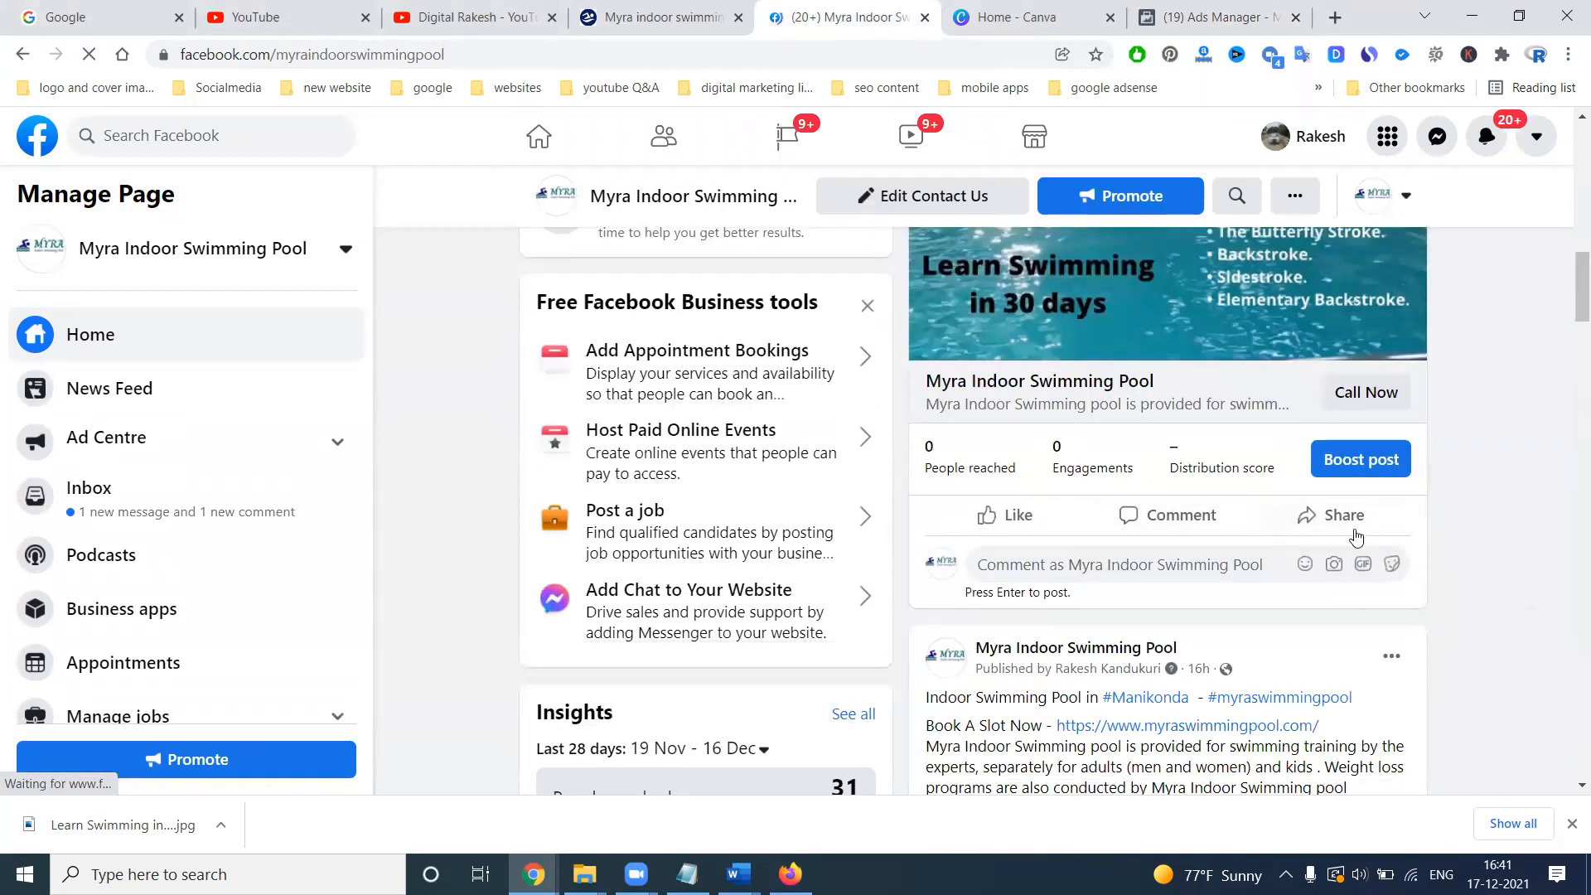
Start sharing the newest post to a group, view the managed groups that can be linked to the Page, and close the list
left_click(1345, 517)
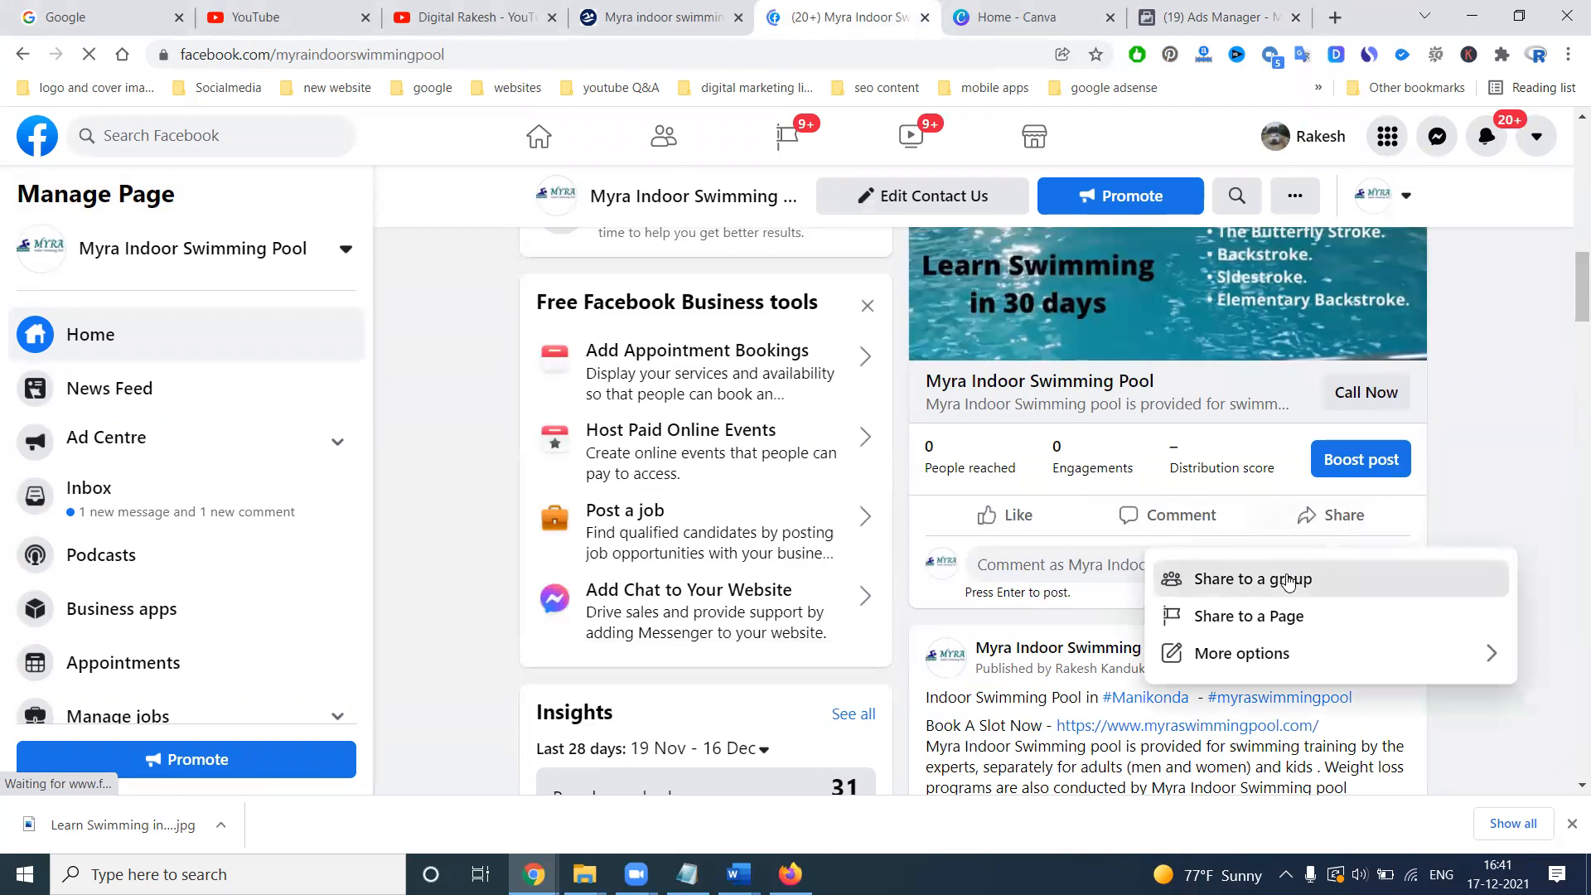
left_click(1285, 579)
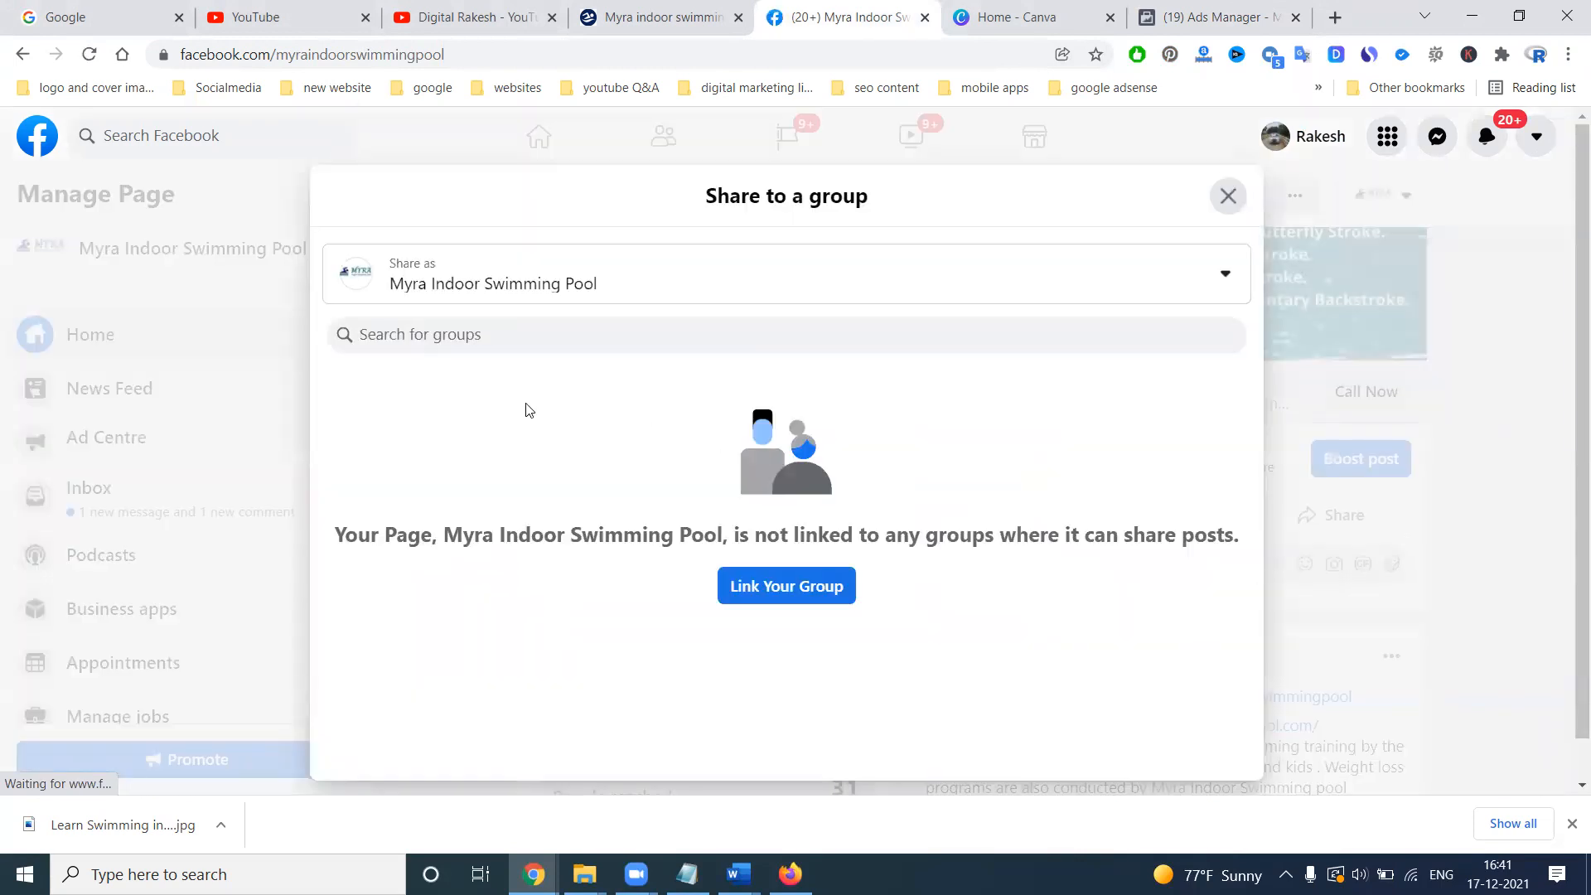
left_click(772, 586)
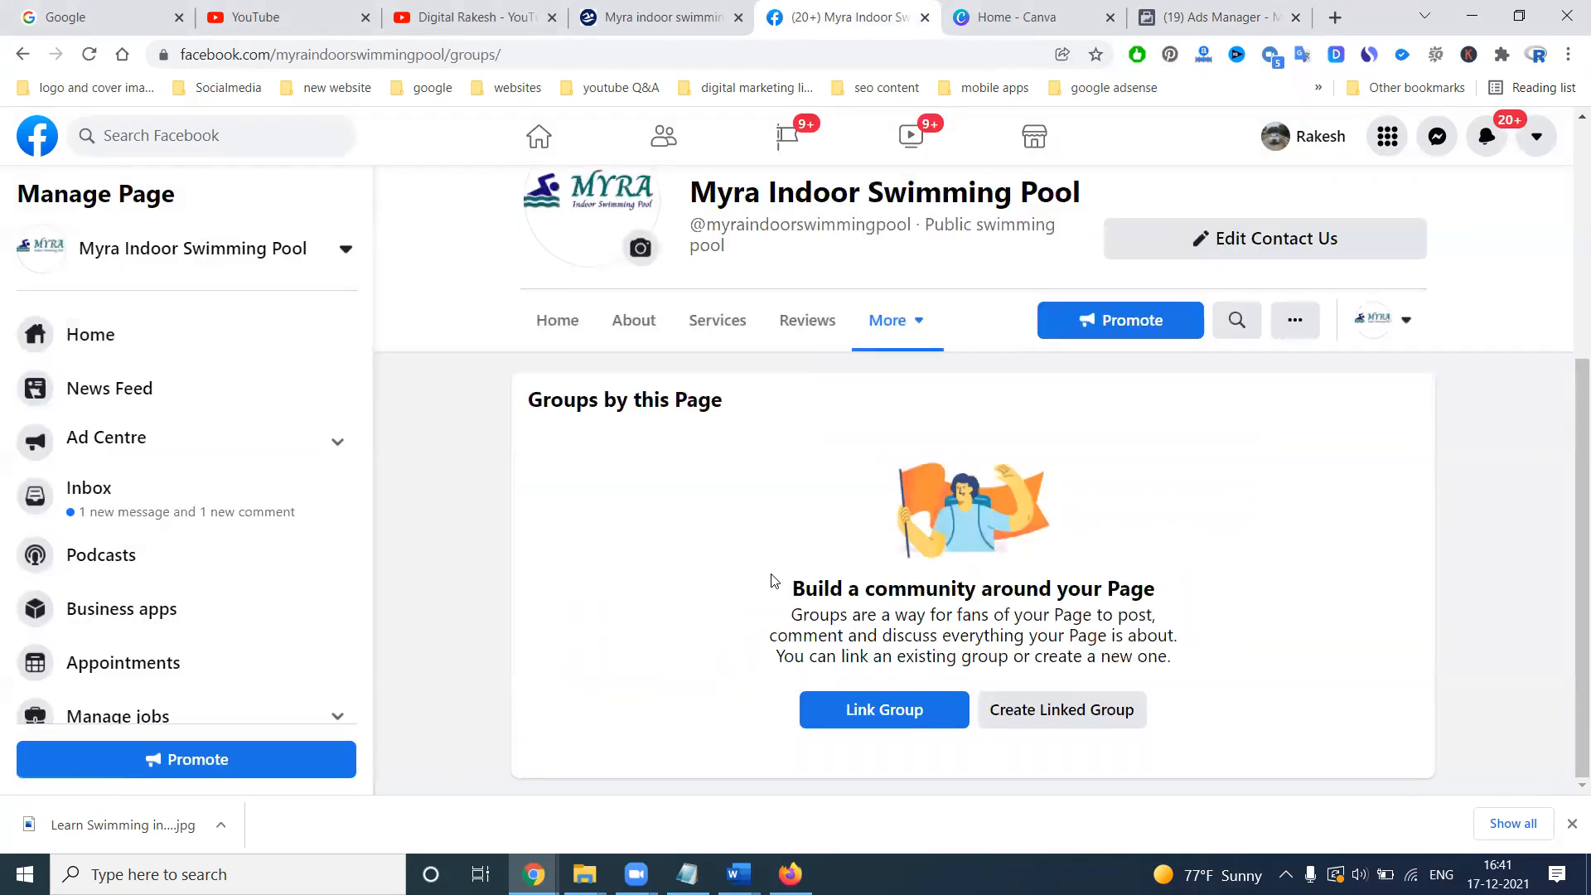
left_click(852, 712)
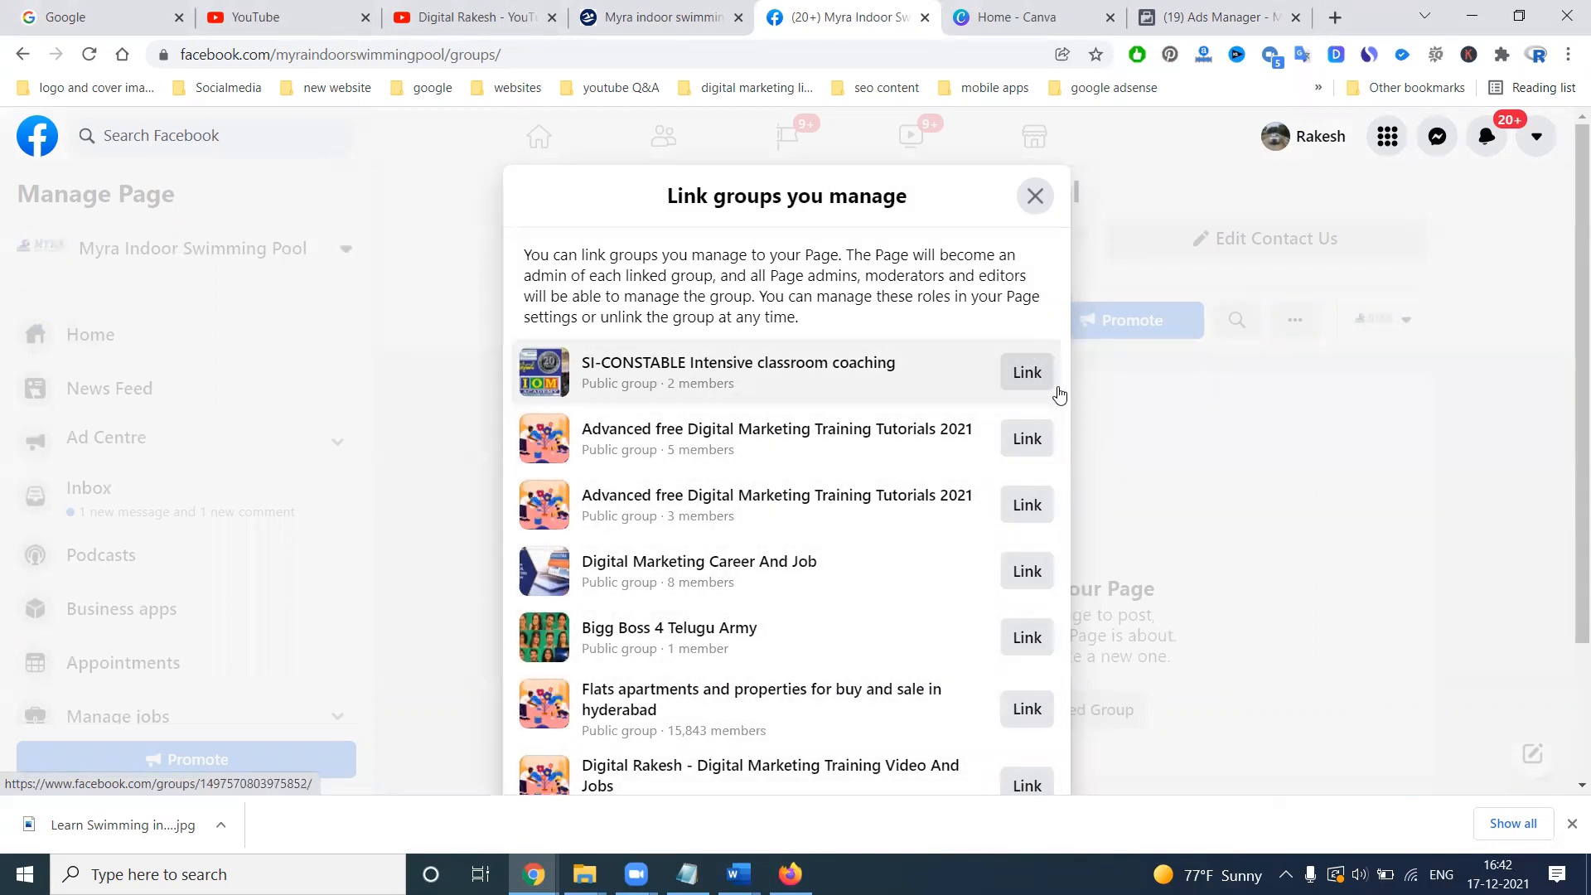
left_click(1035, 196)
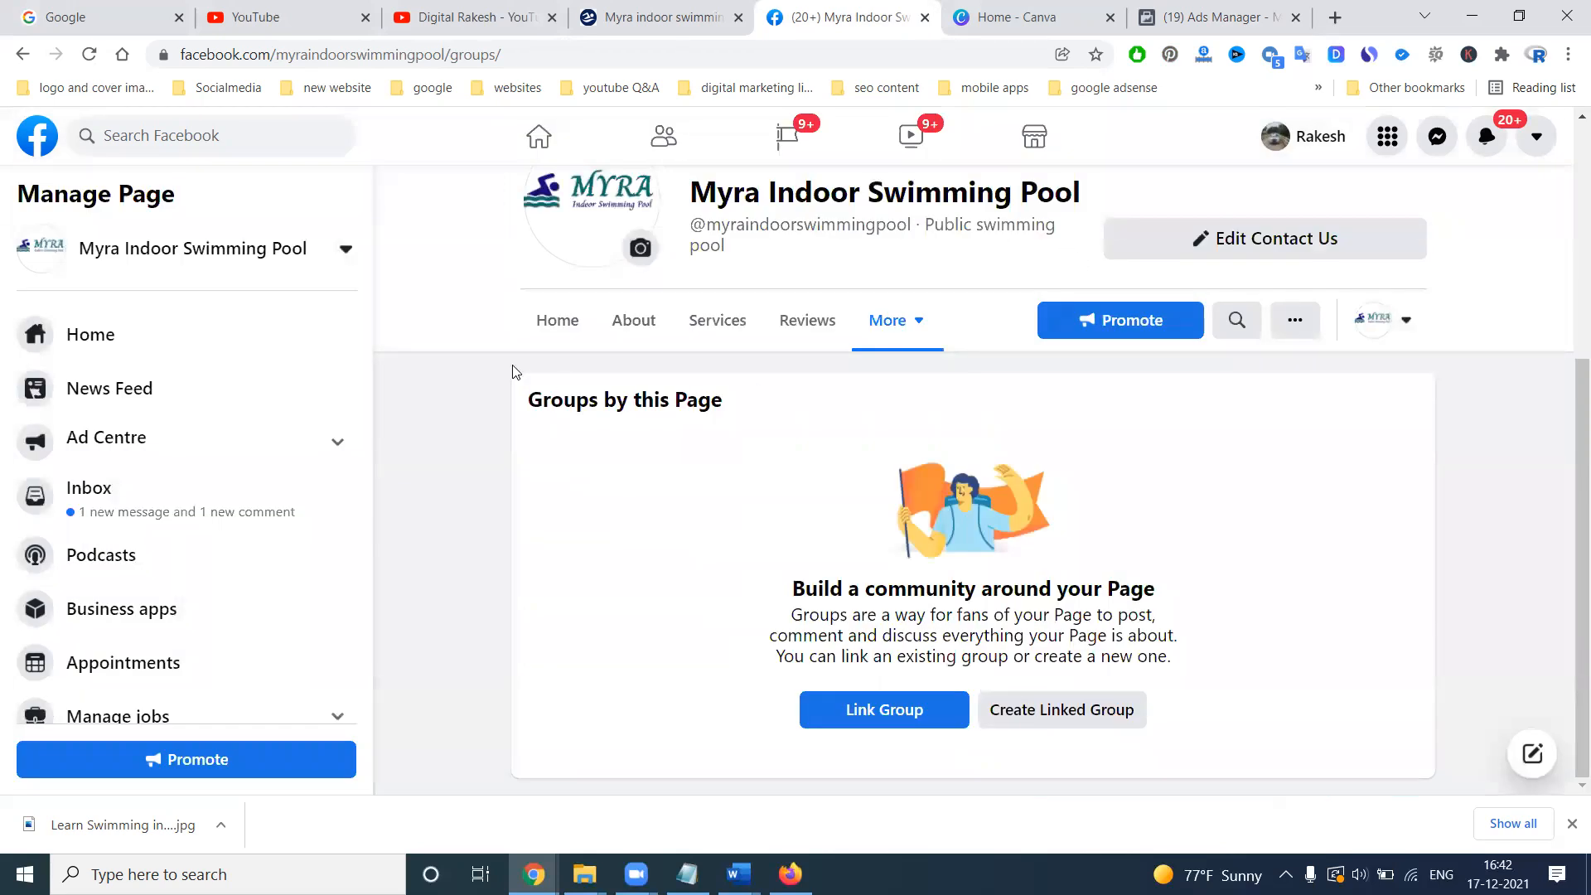
Return to the Page's home view and look over the "Learn Swimming in 30 days" post
left_click(587, 320)
left_click(583, 321)
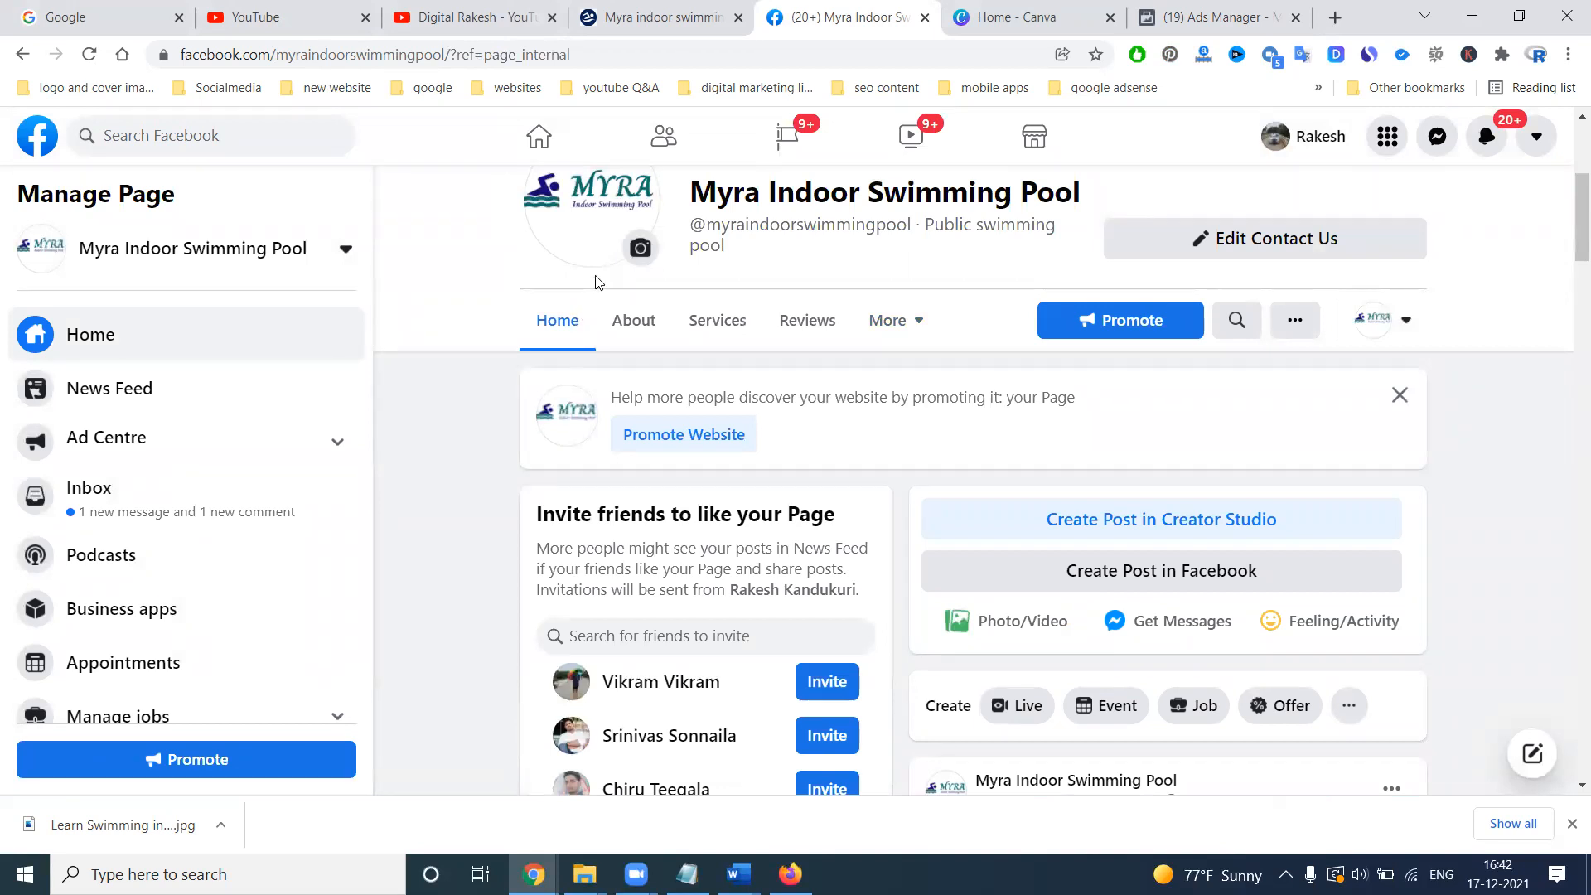
scroll(1102, 497, "down", 6)
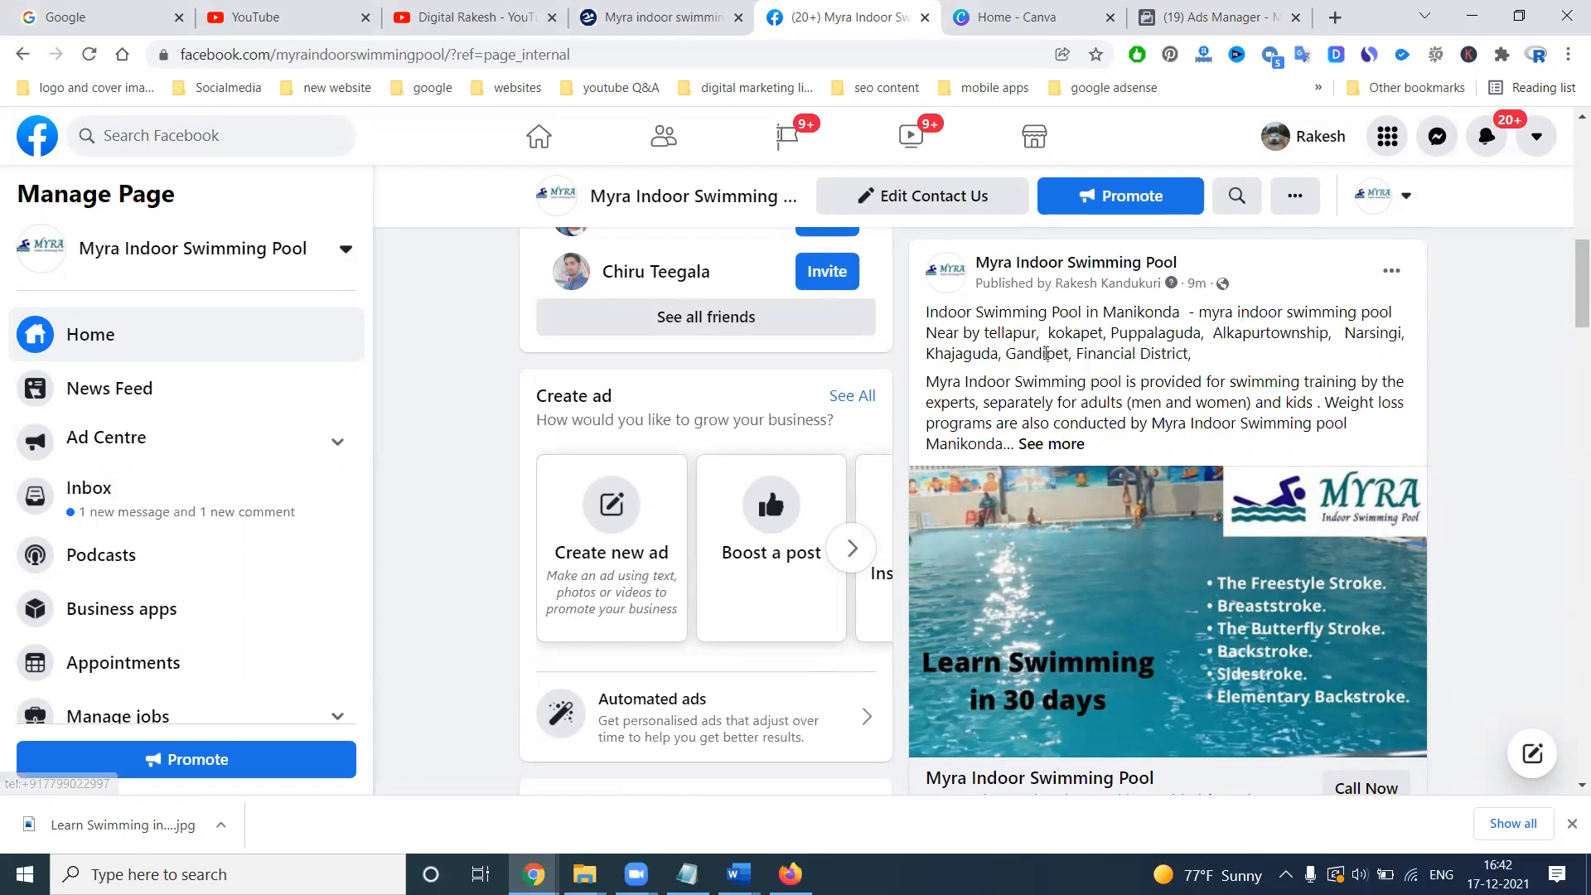
Switch to Ads Manager and create a new campaign with the Reach objective
left_click(1186, 9)
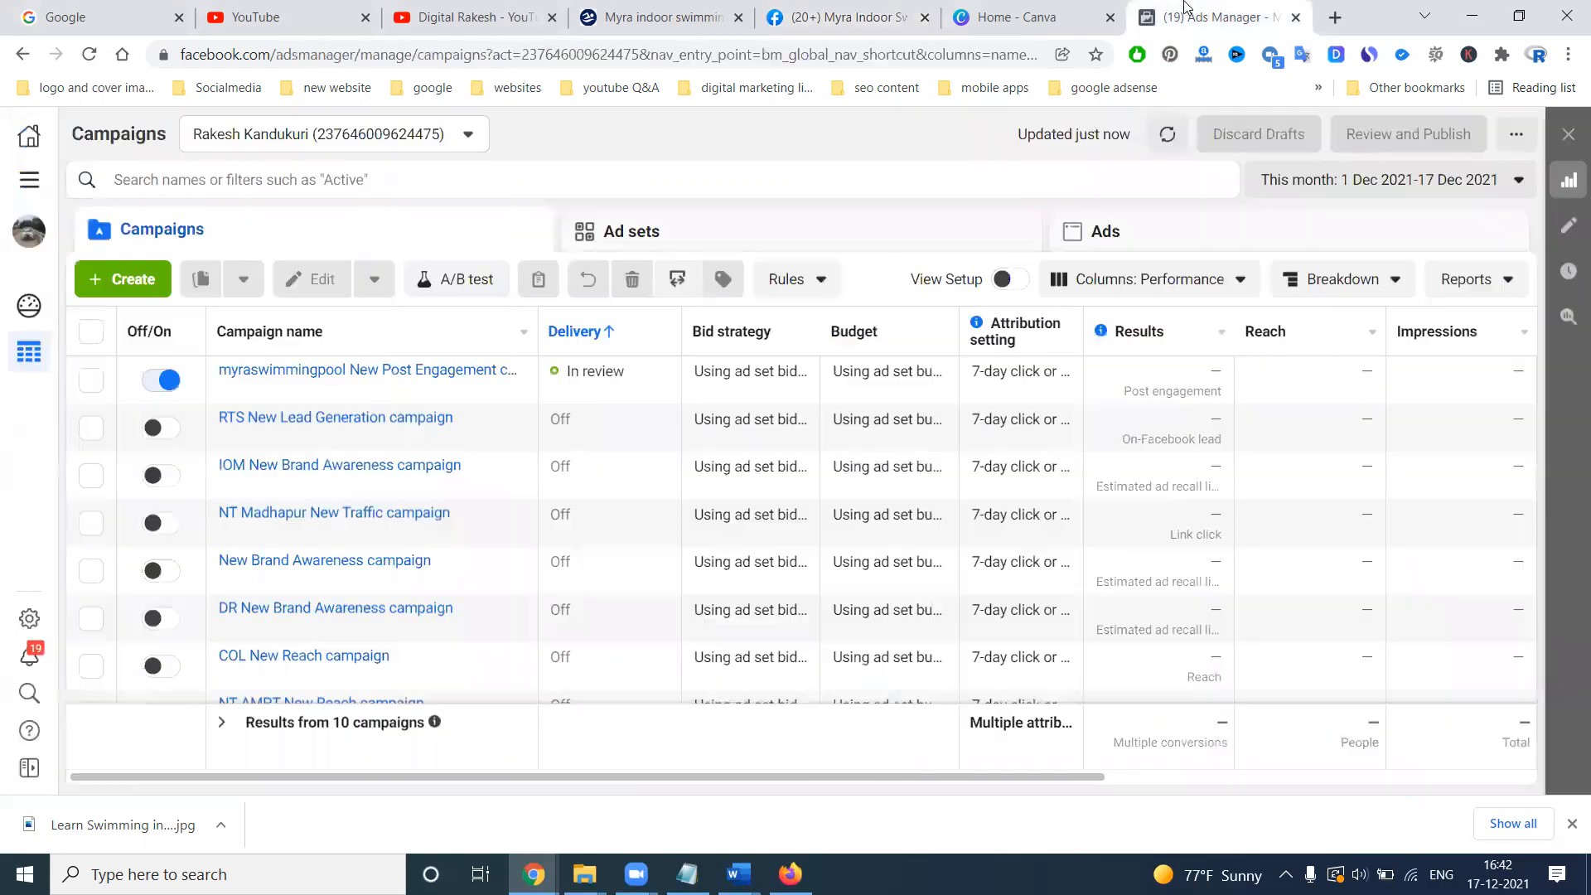
left_click(141, 280)
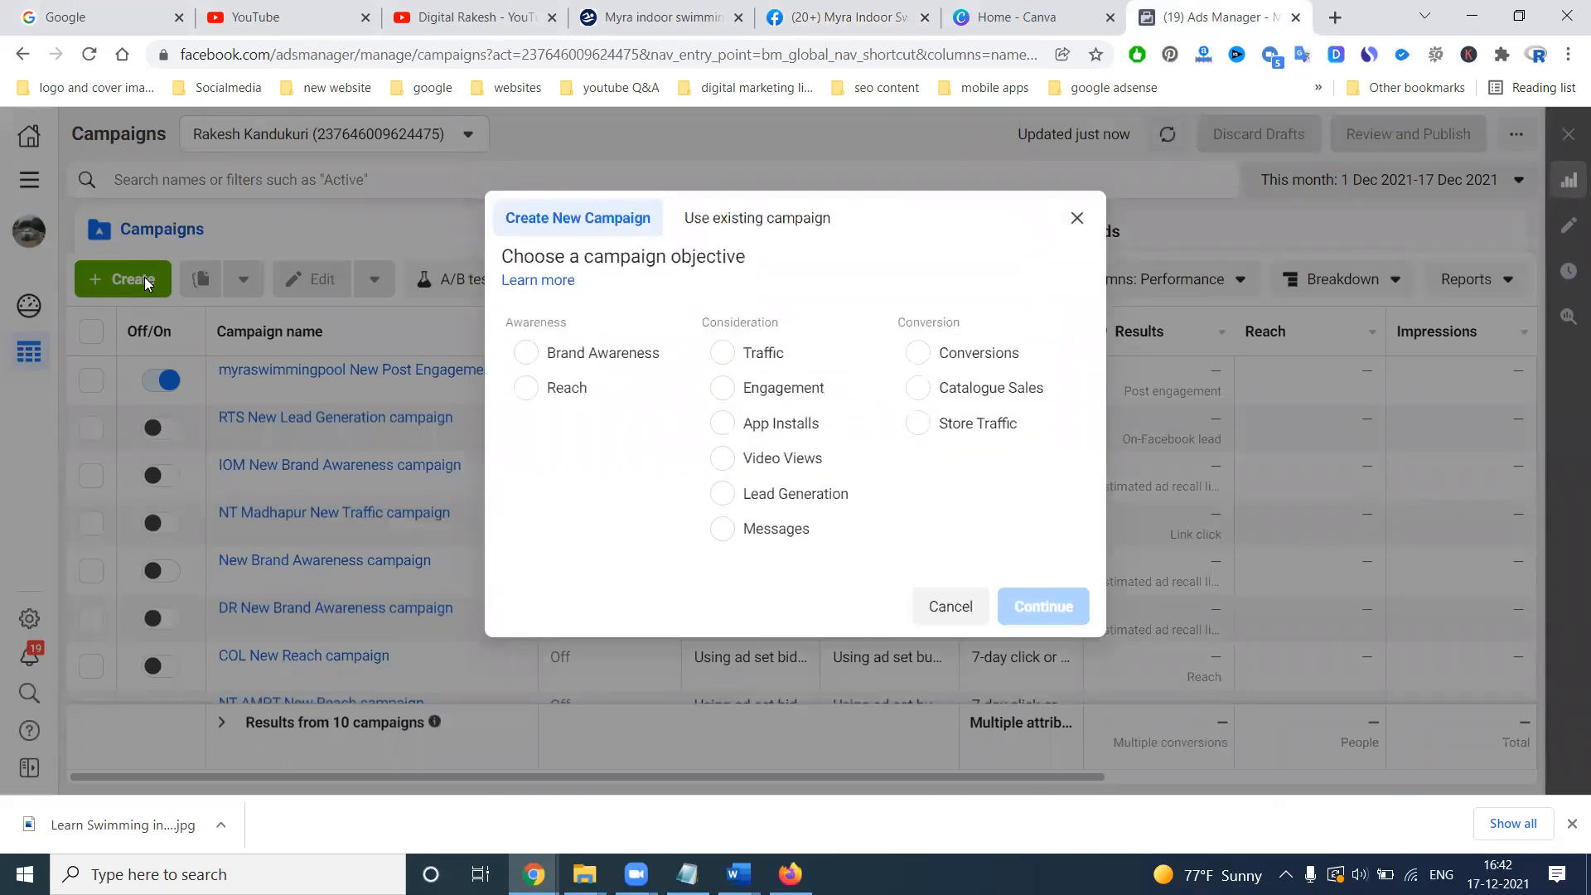
left_click(530, 388)
scroll(1020, 681, "down", 1)
left_click(1049, 719)
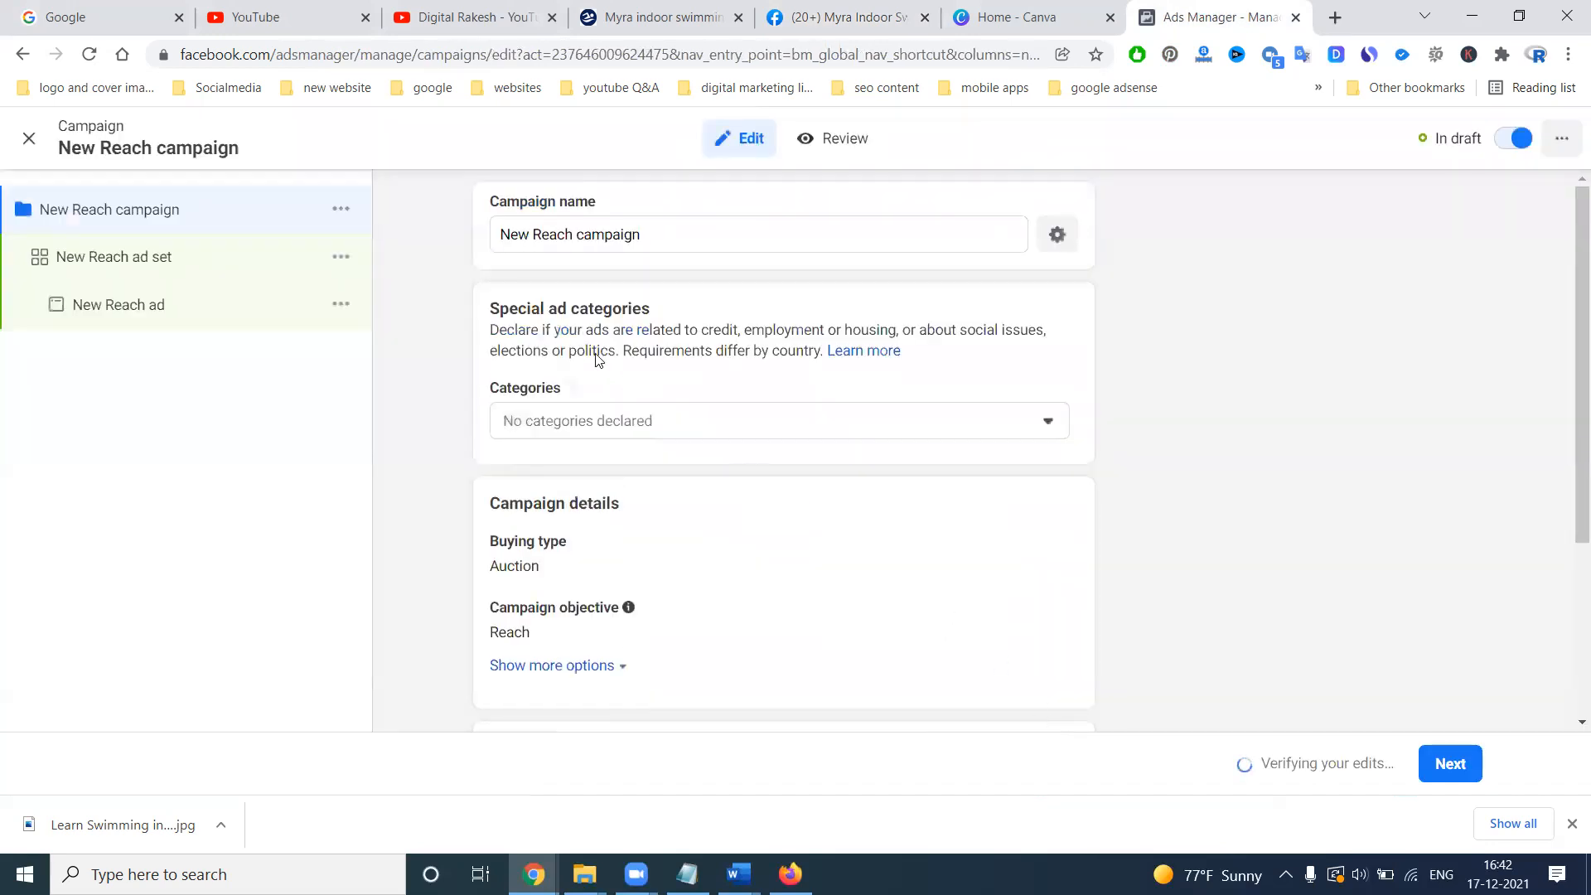
Name the campaign "myra New Reach campaign" and continue to its ad set
left_click(499, 237)
type("my")
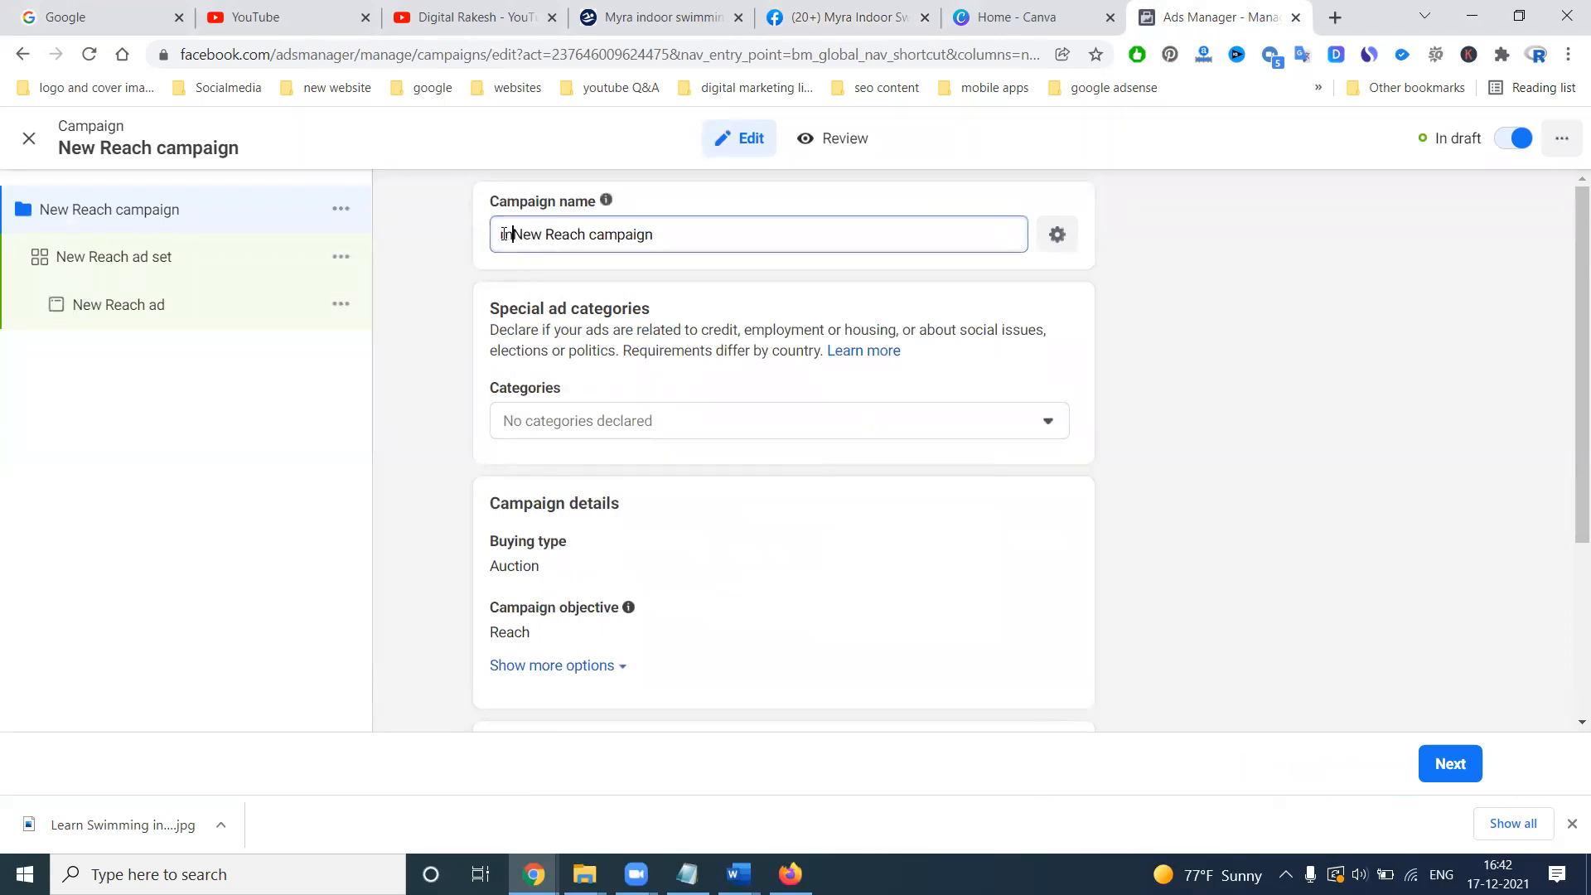
type("ra")
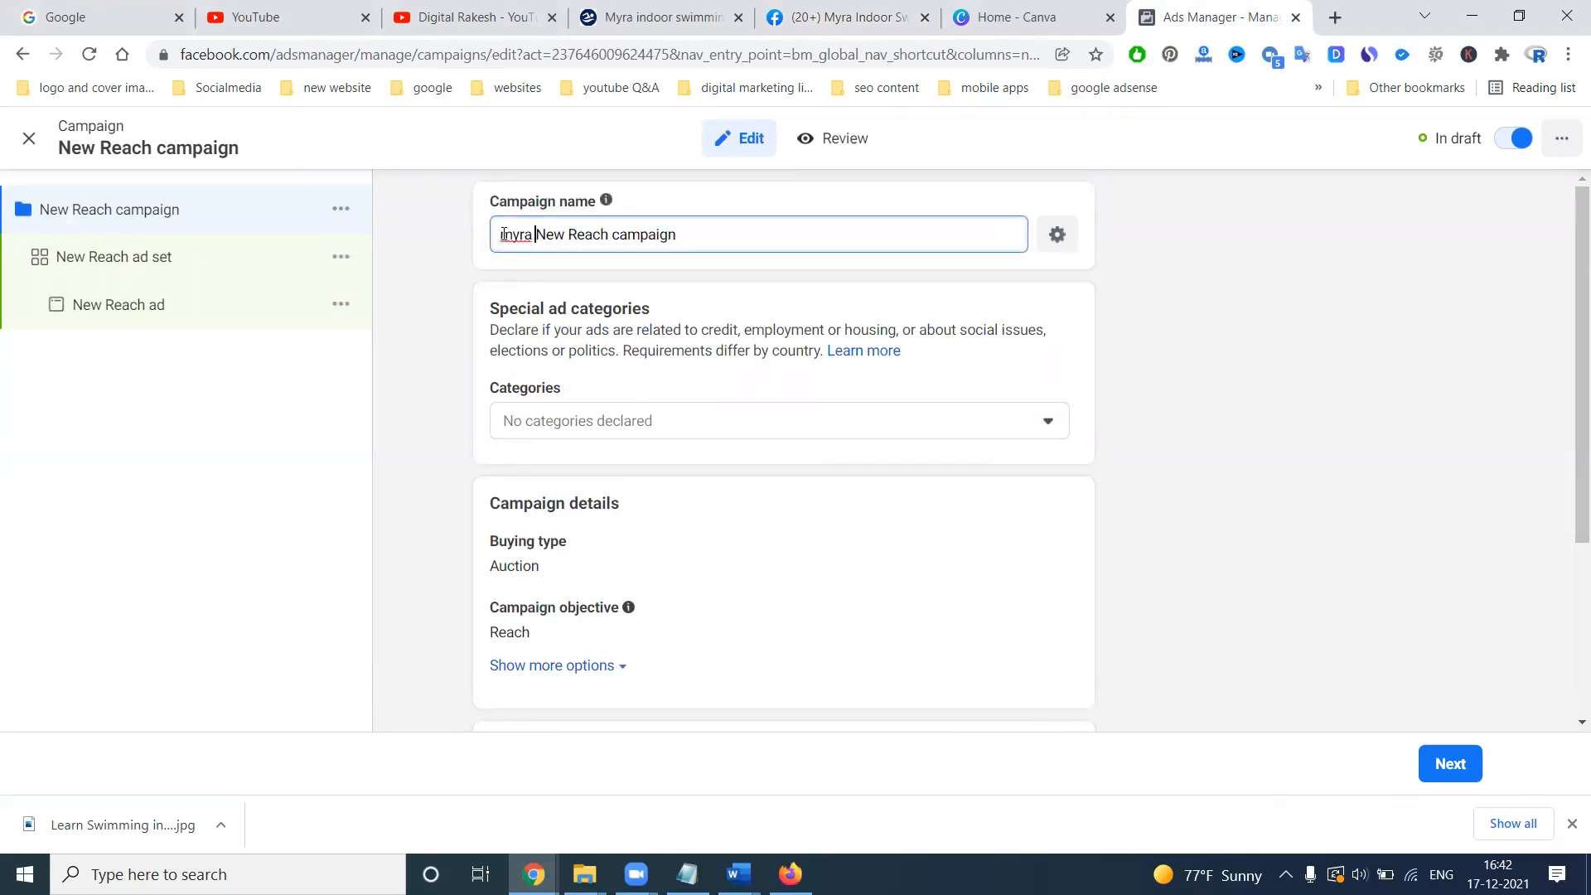
scroll(704, 537, "down", 3)
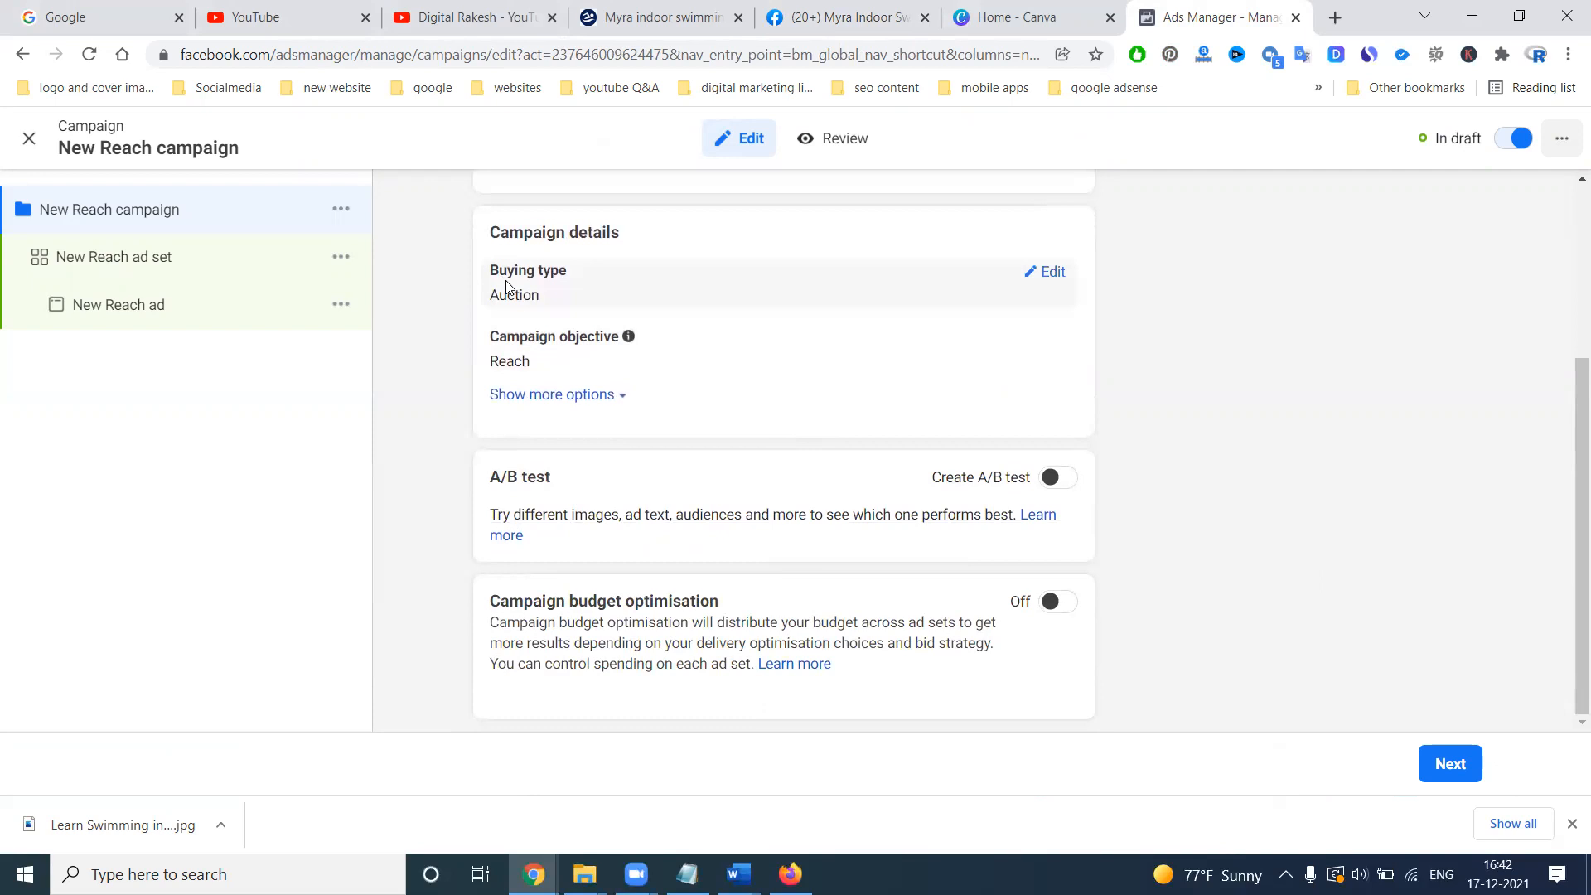
left_click(1437, 759)
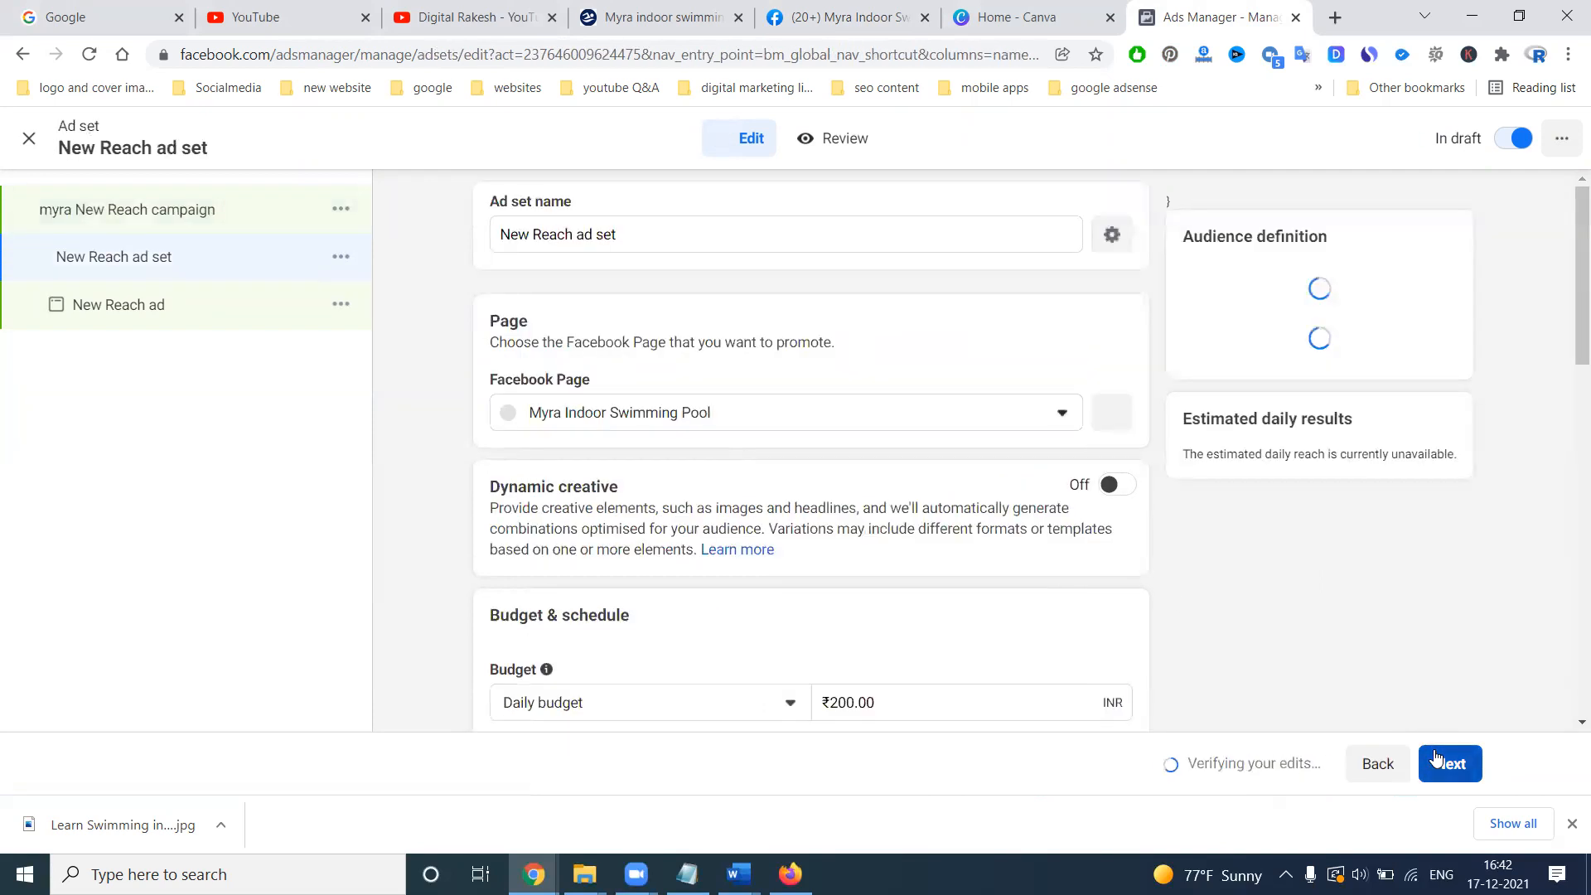
Name the ad set "myra New Reach ad set" and set its daily budget to ₹80
left_click(503, 234)
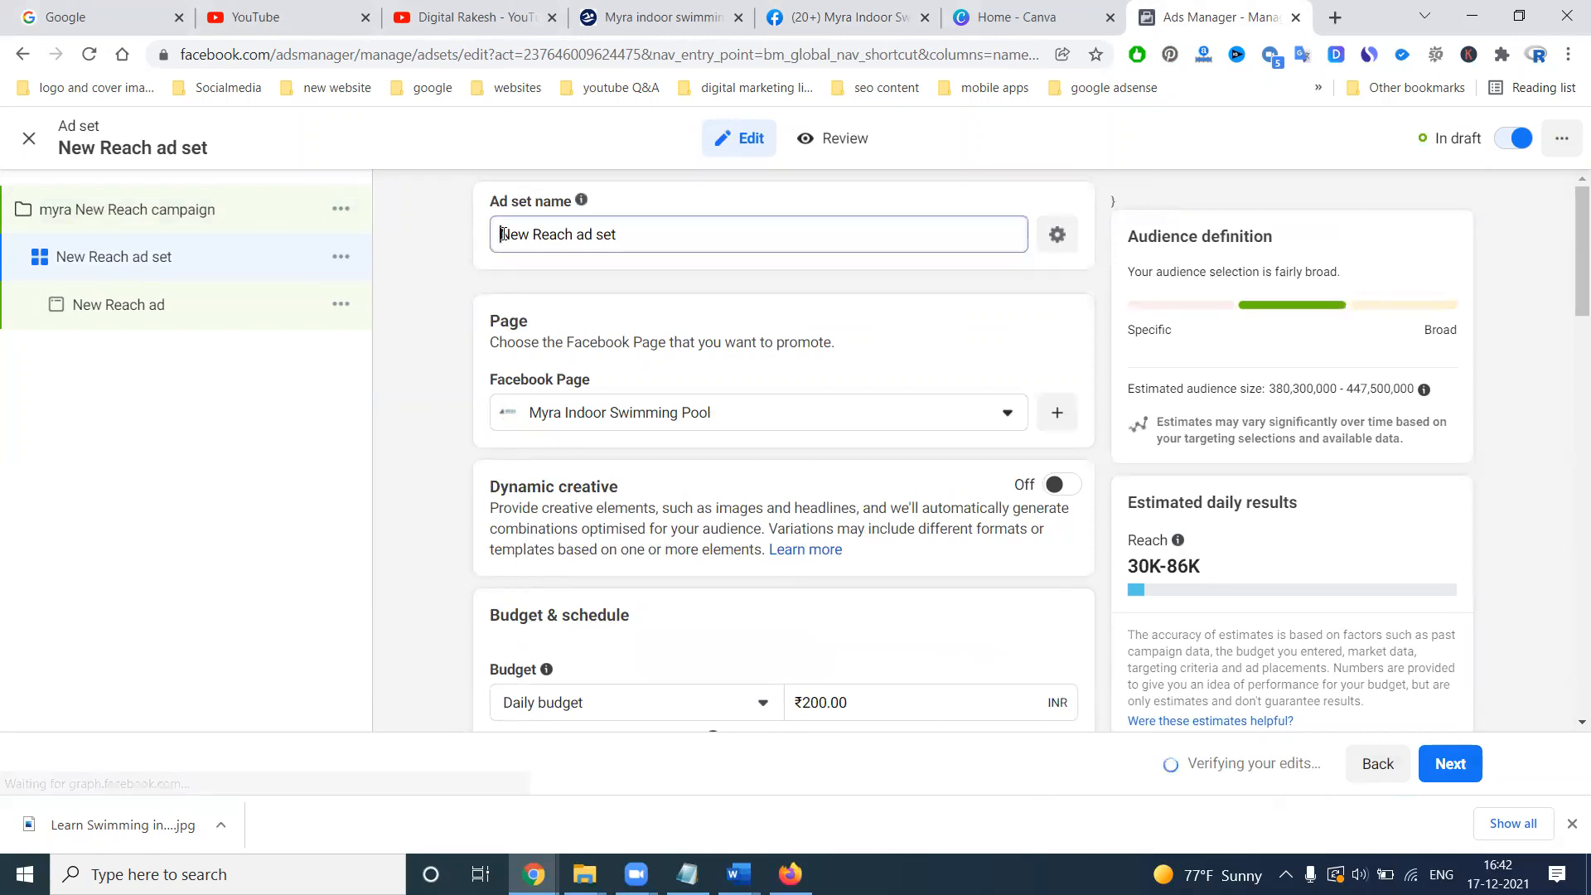
type("myra")
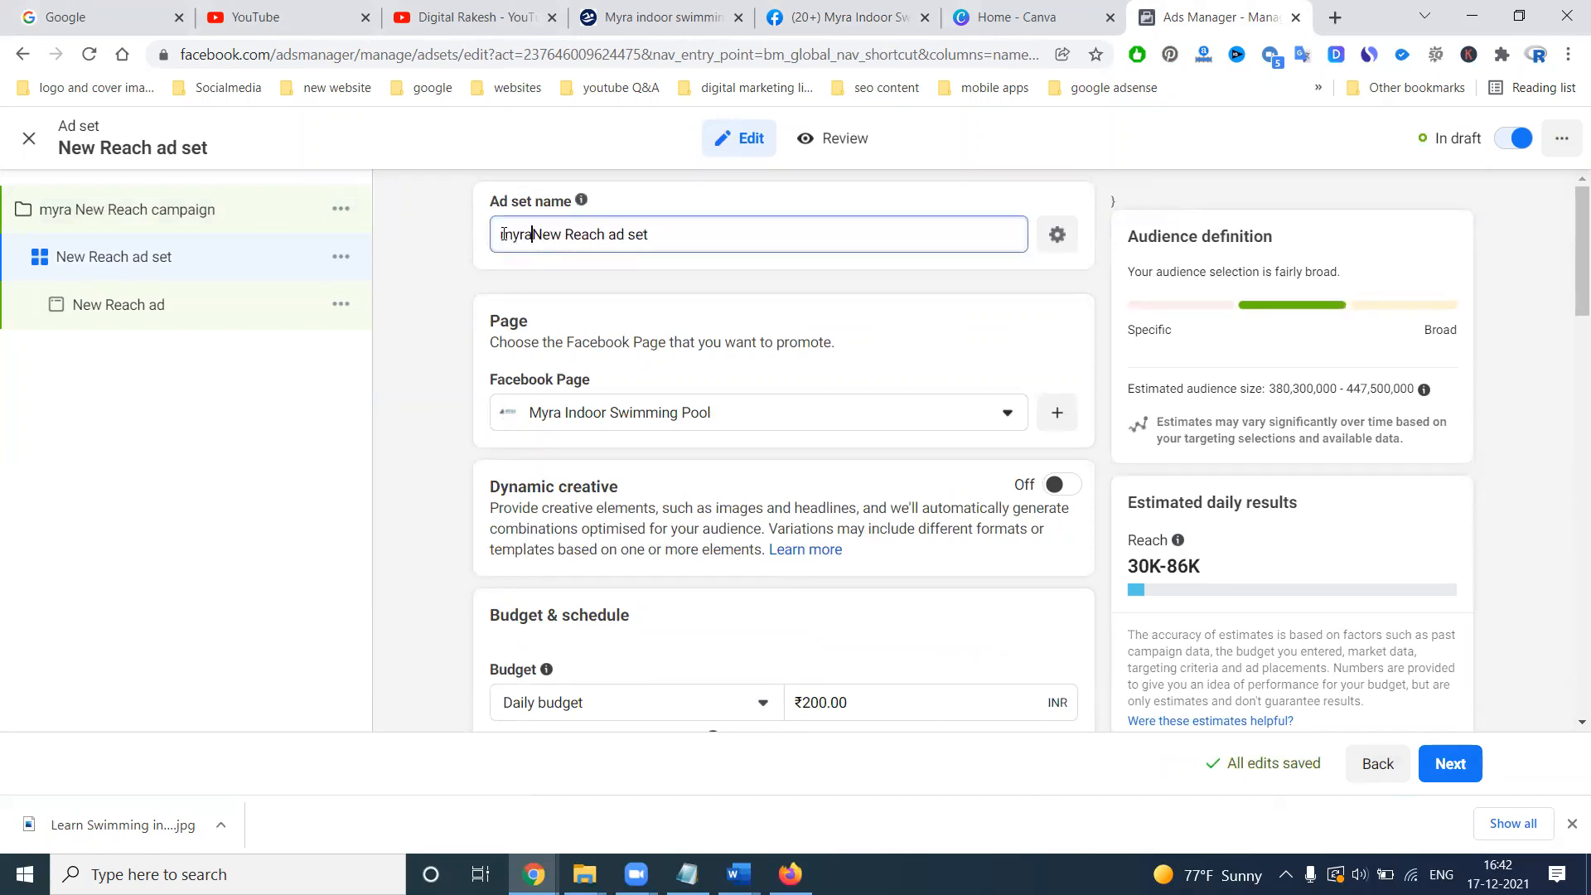
scroll(538, 415, "down", 2)
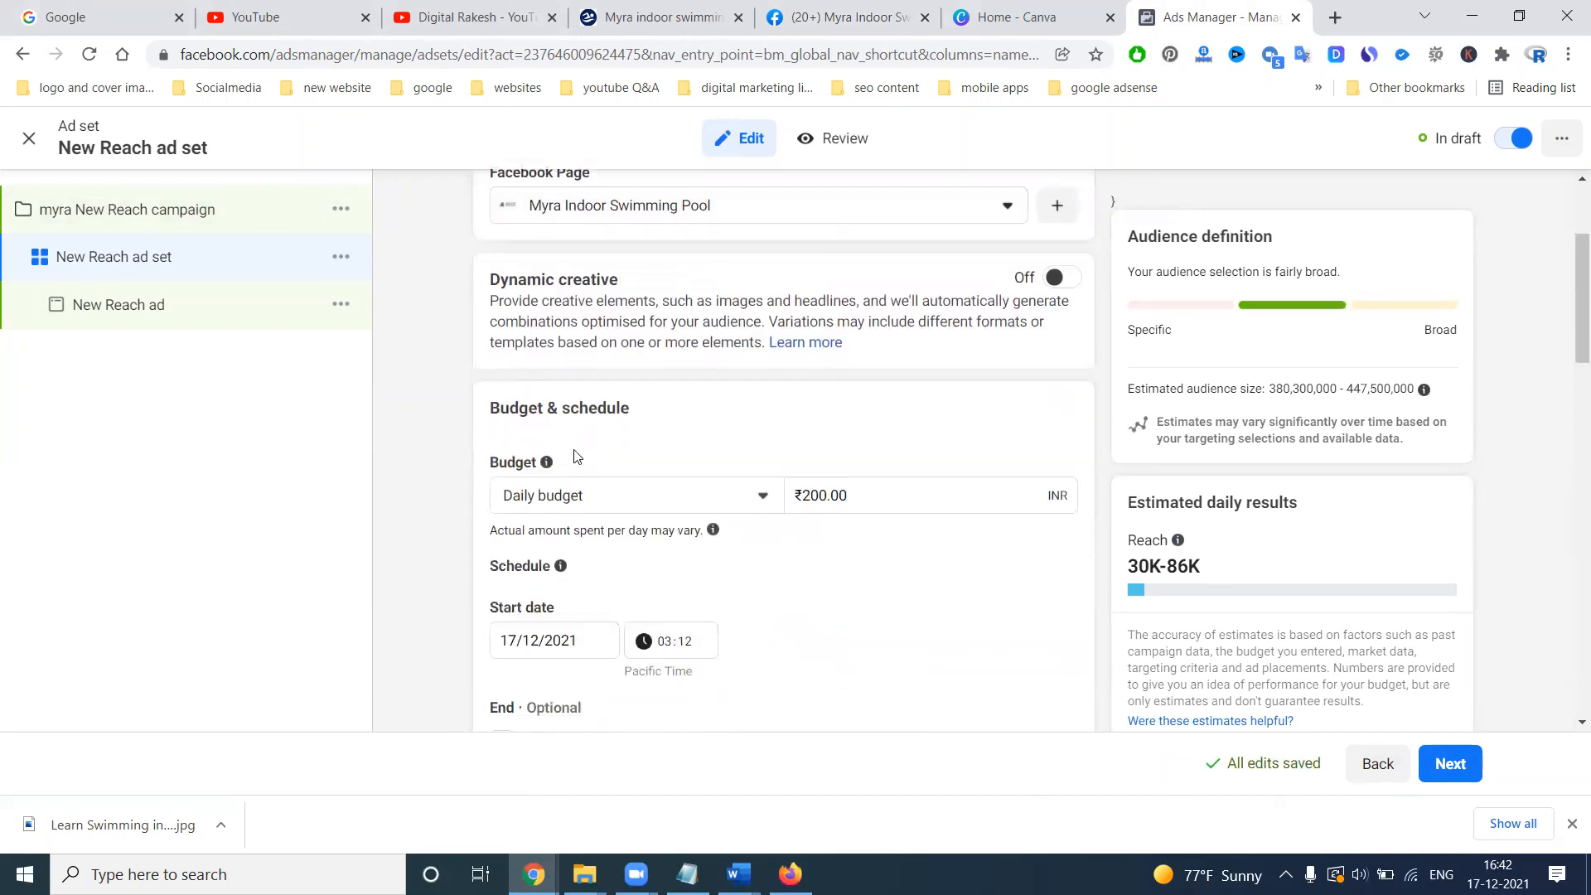
double_click(809, 497)
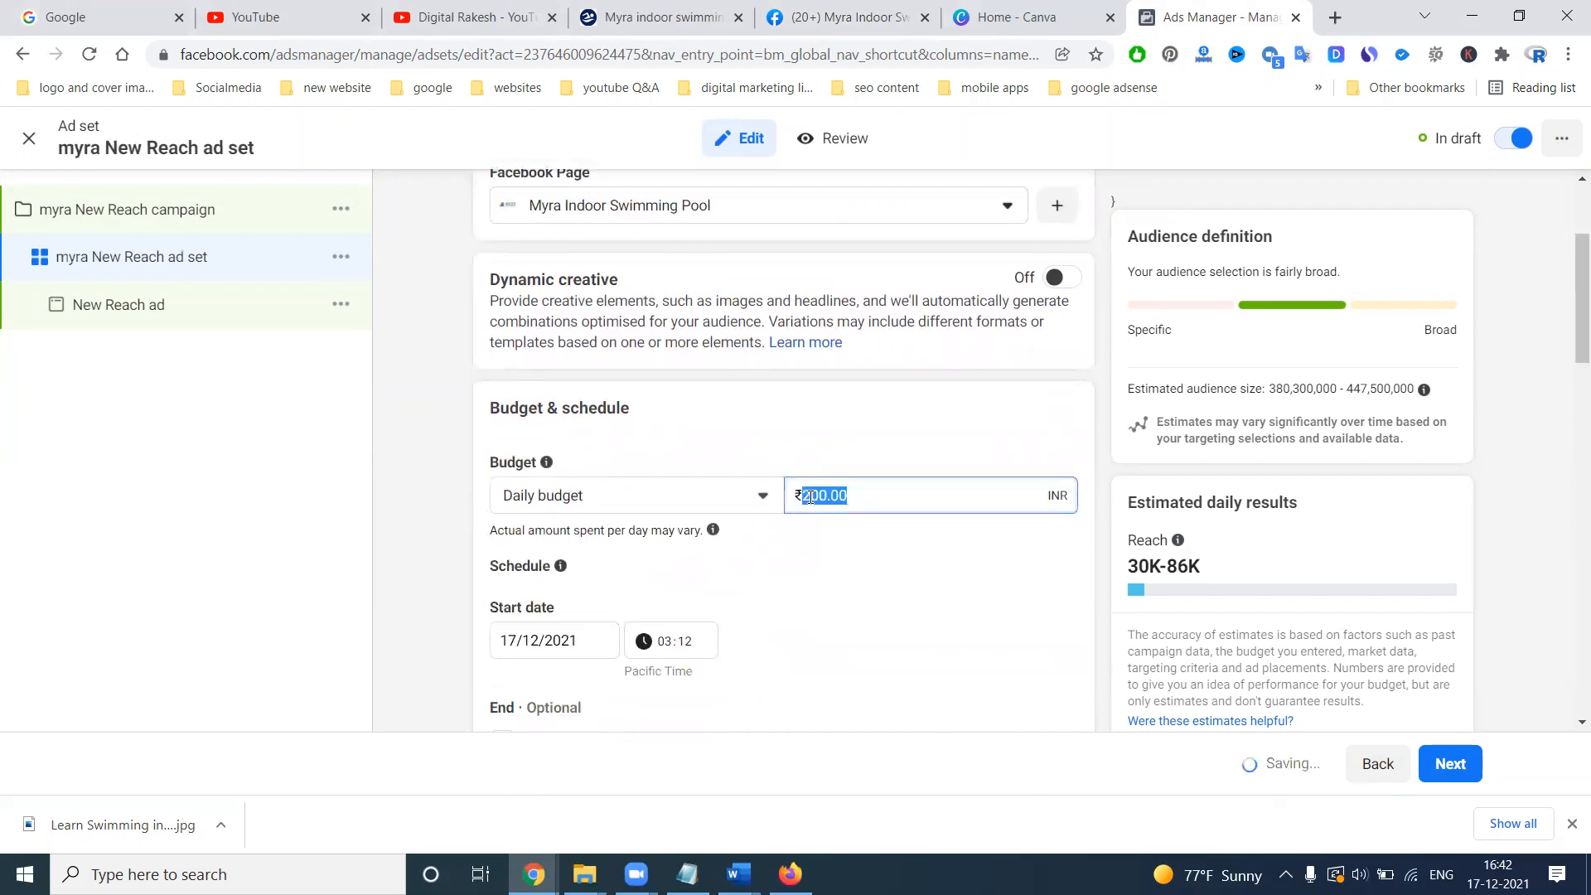
type("80")
left_click(855, 567)
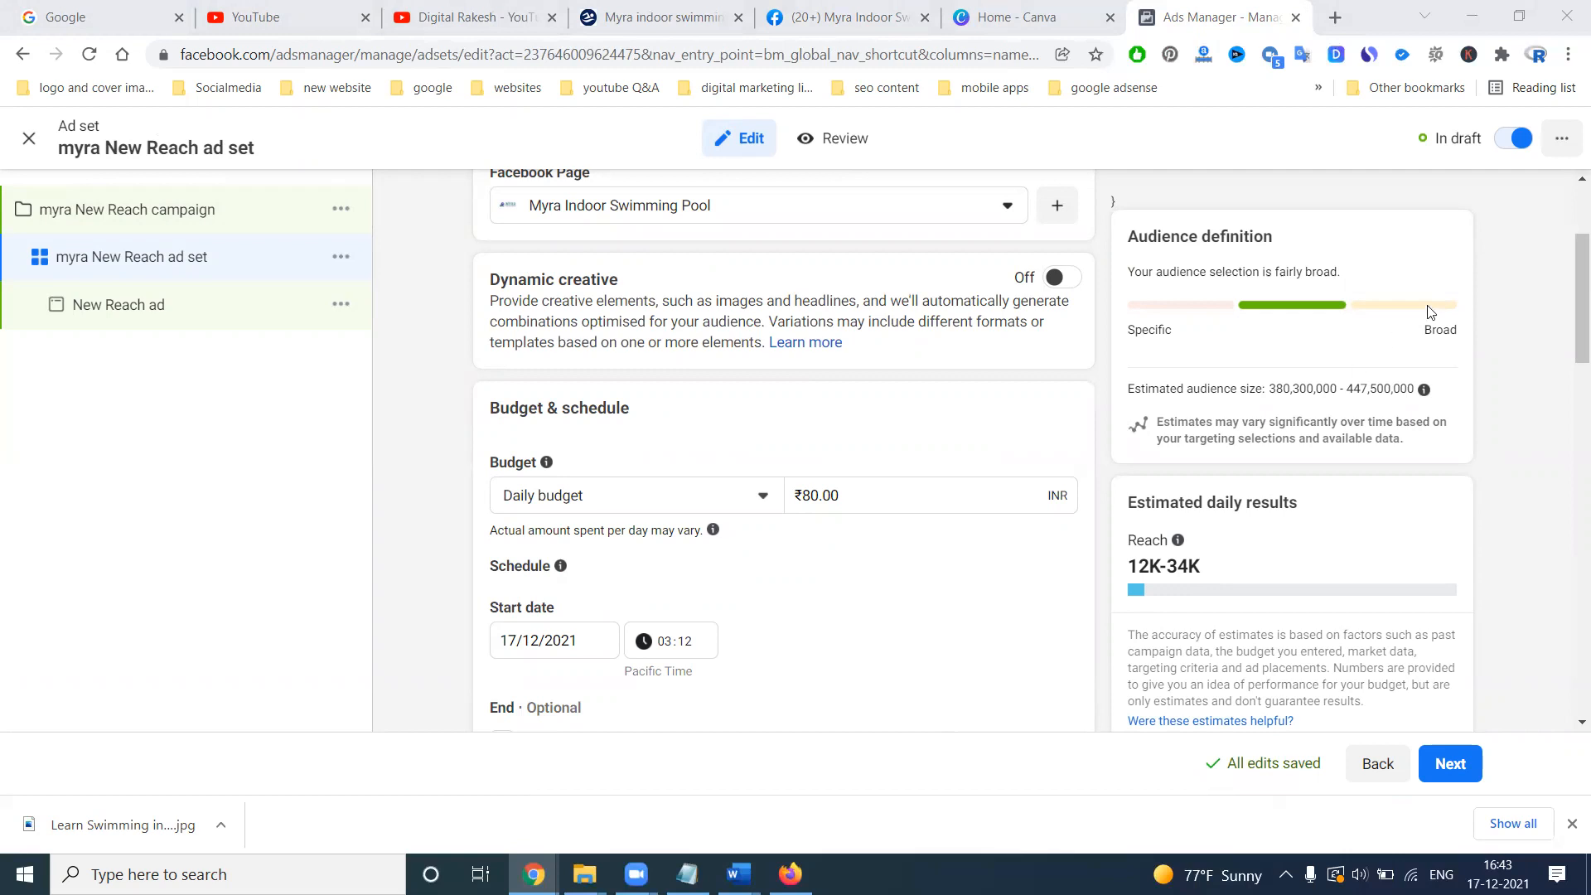
left_click(1499, 278)
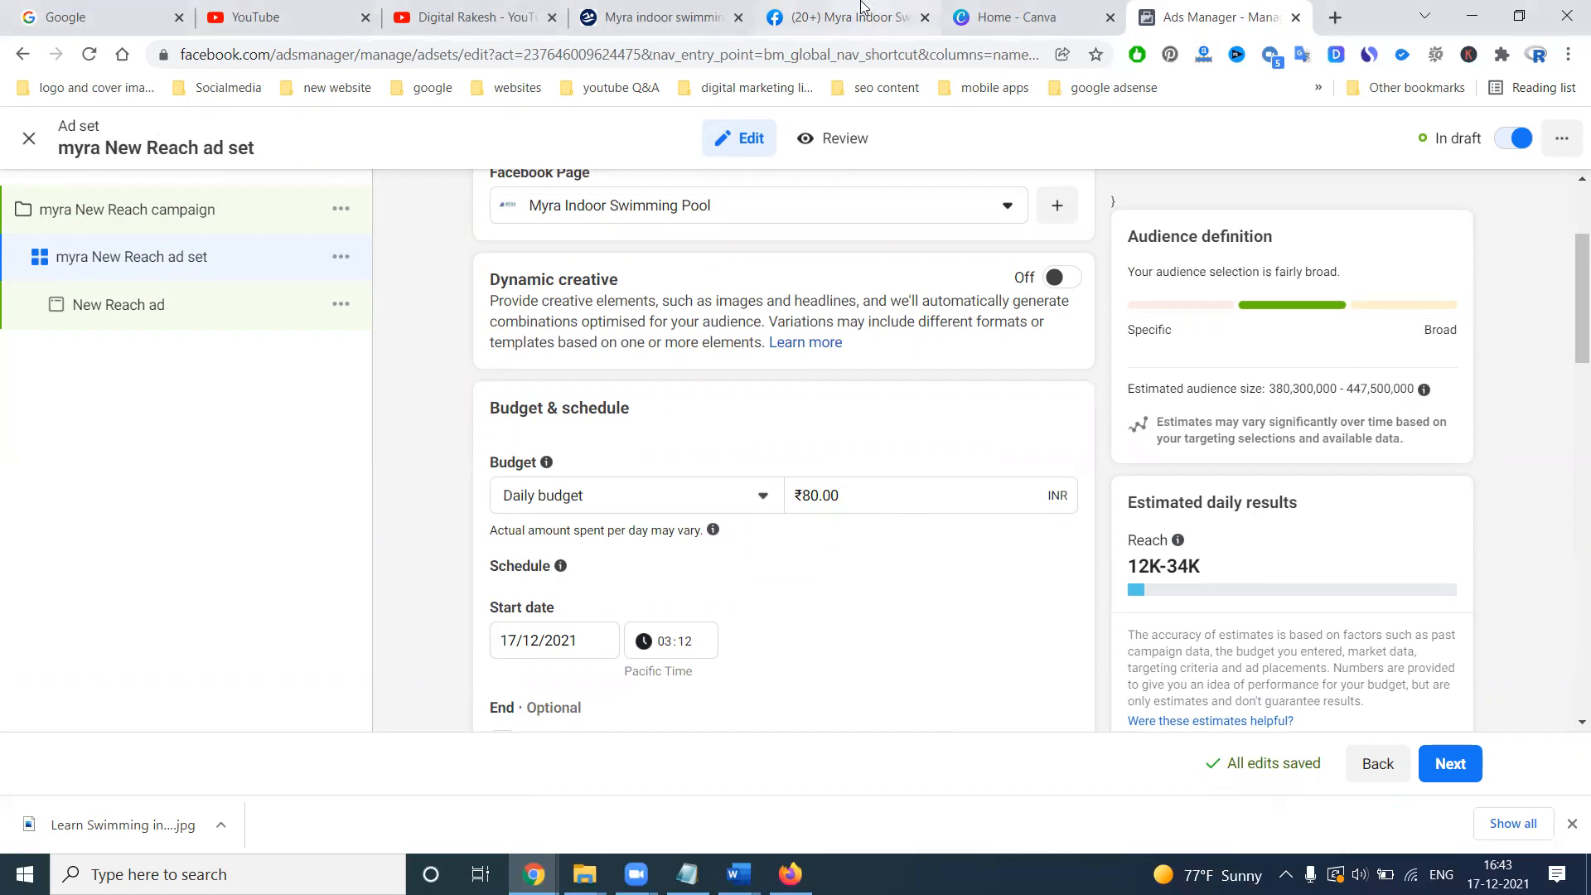
Check the newest post's reach and engagement on the Facebook Page, and return to the ad set in Ads Manager
left_click(842, 16)
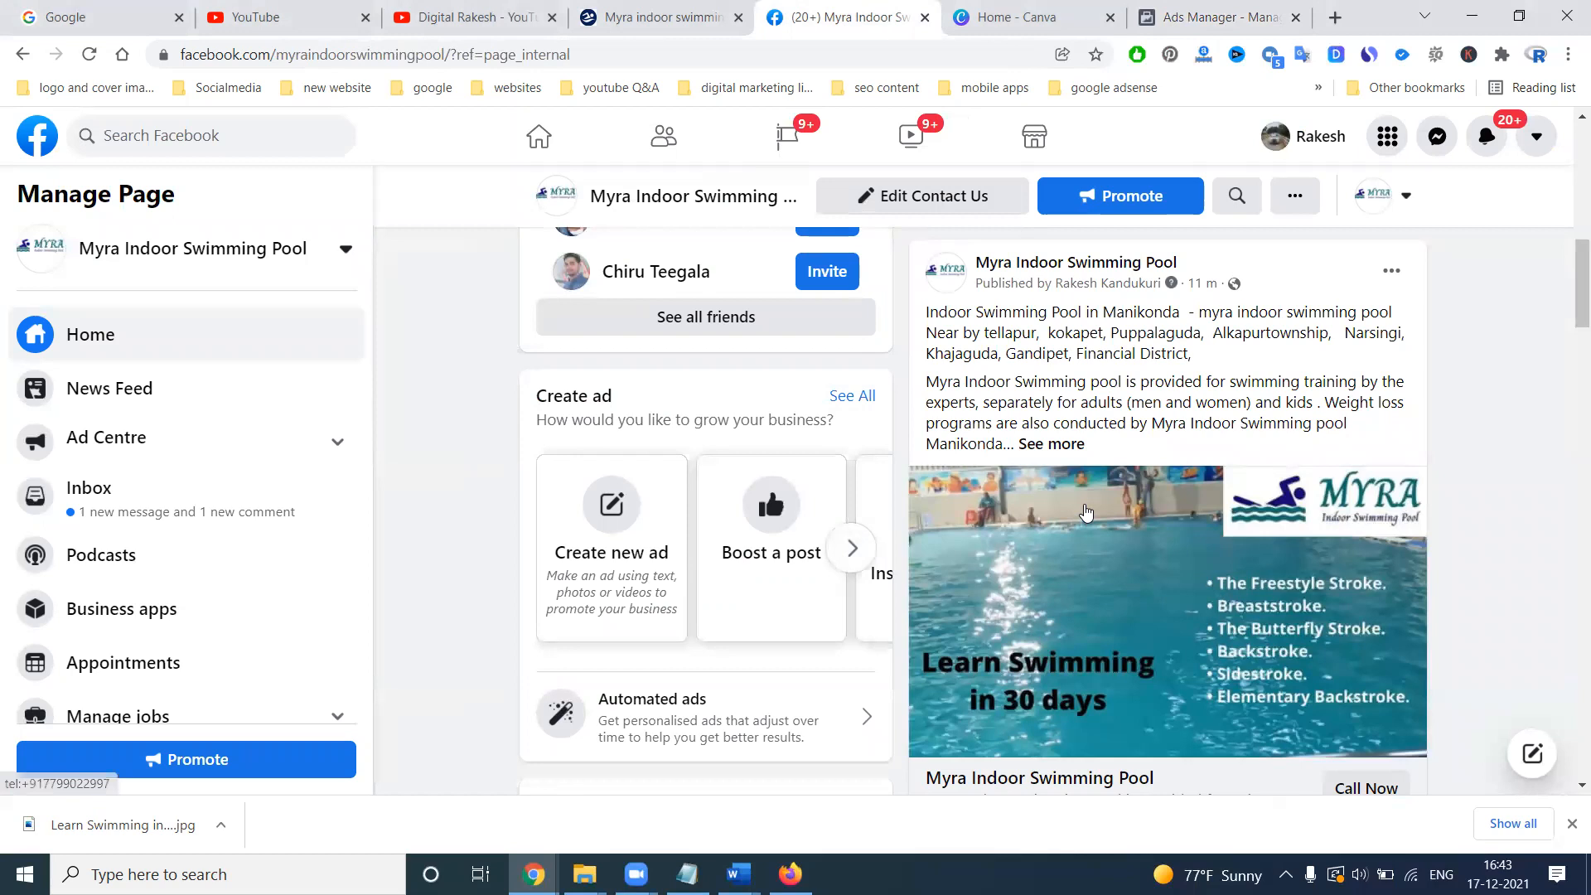
scroll(1087, 509, "down", 4)
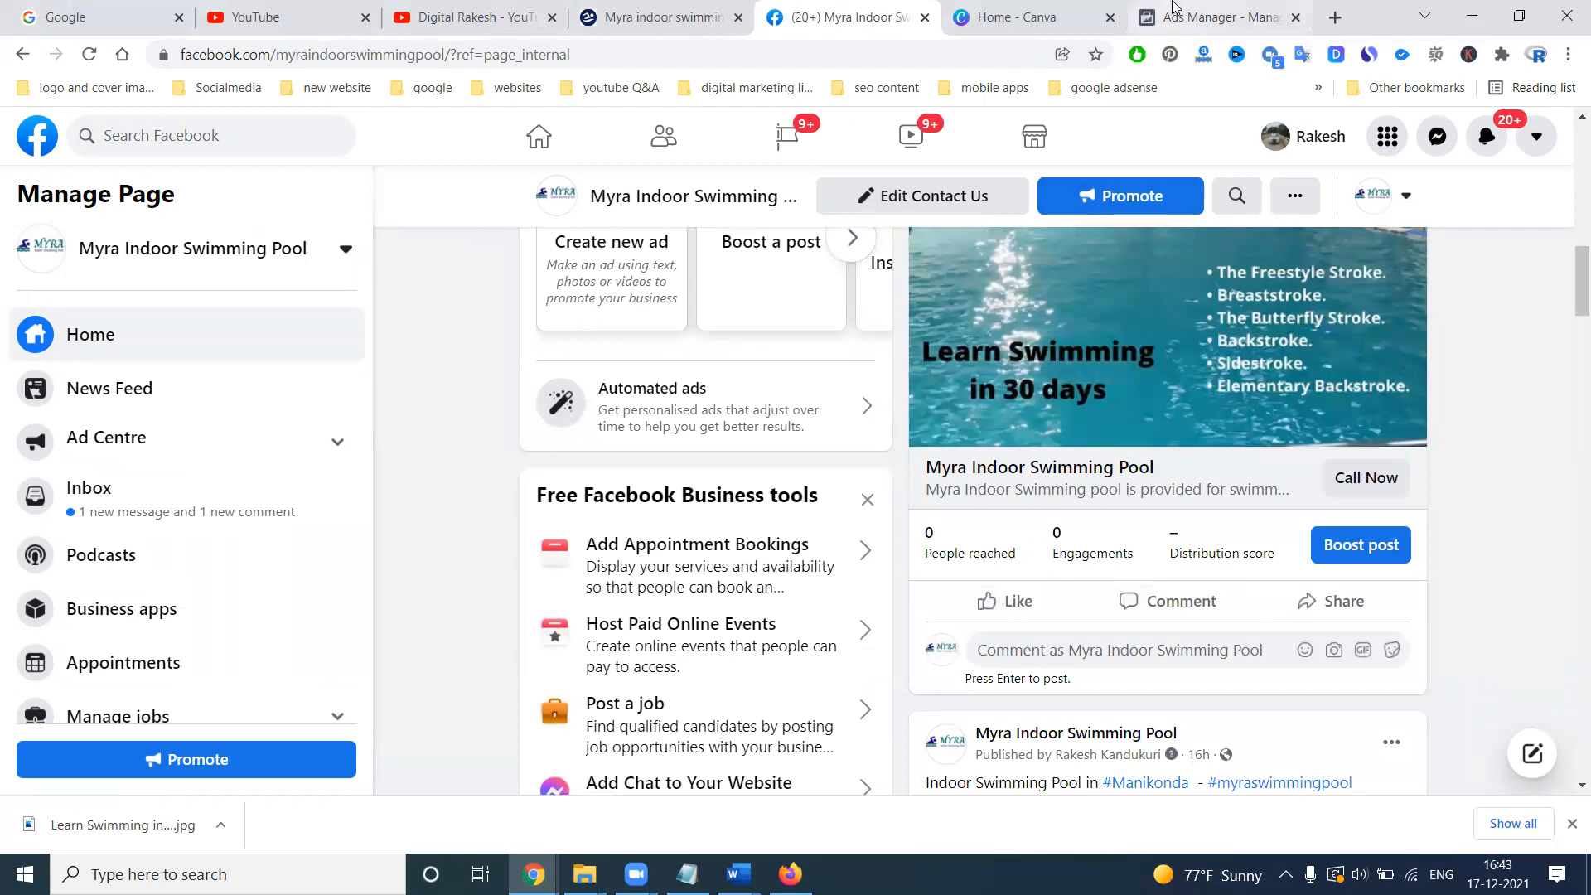
left_click(1194, 17)
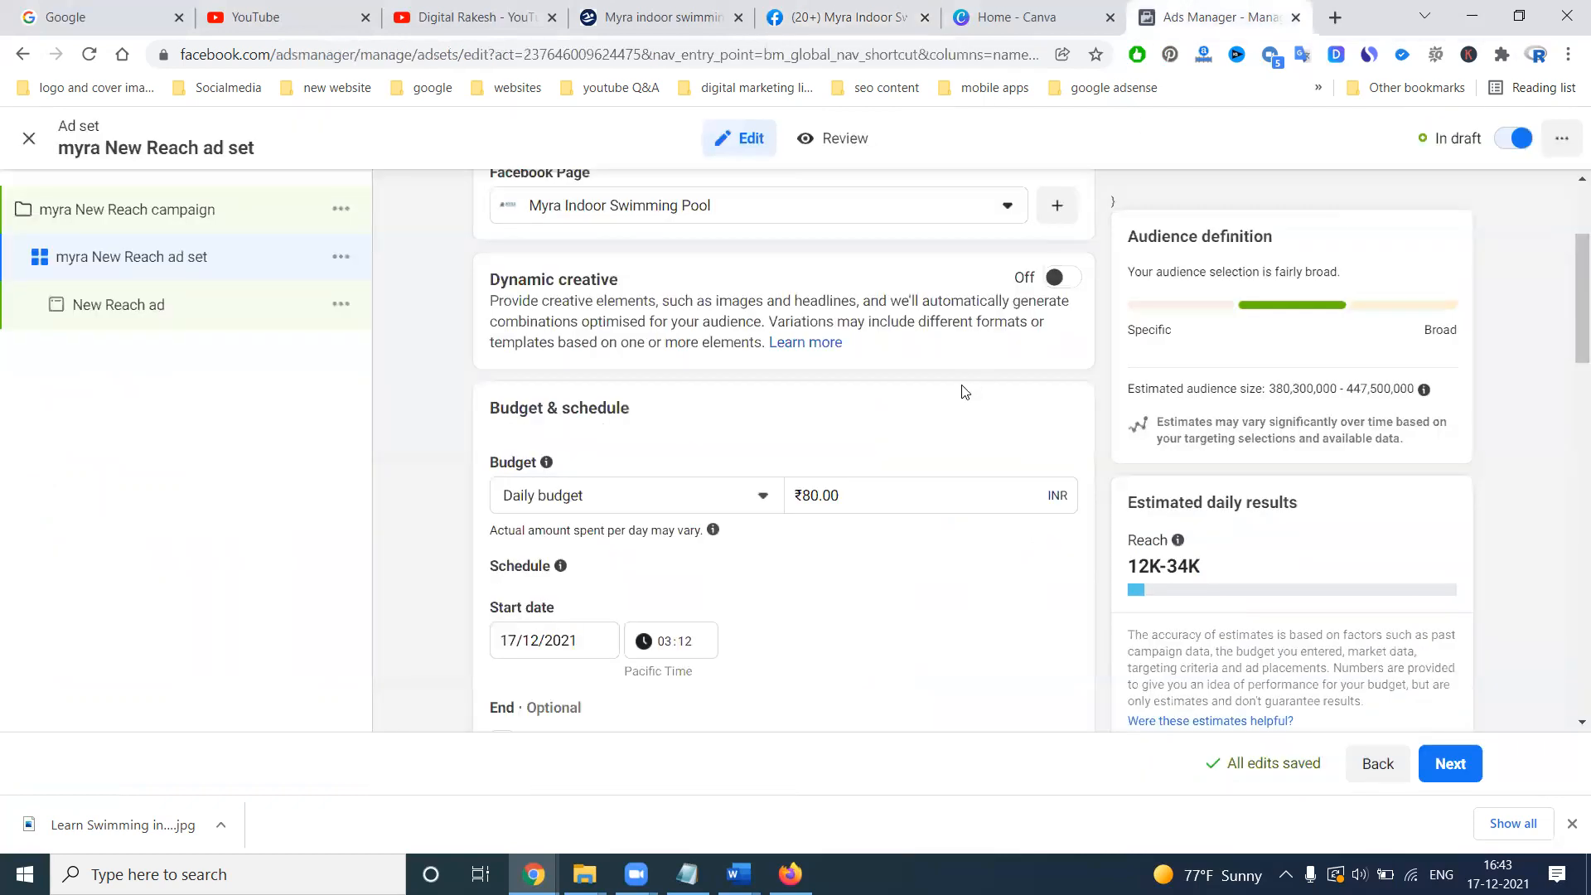
Change the ad set's audience location from India to Manikonda
scroll(883, 535, "down", 5)
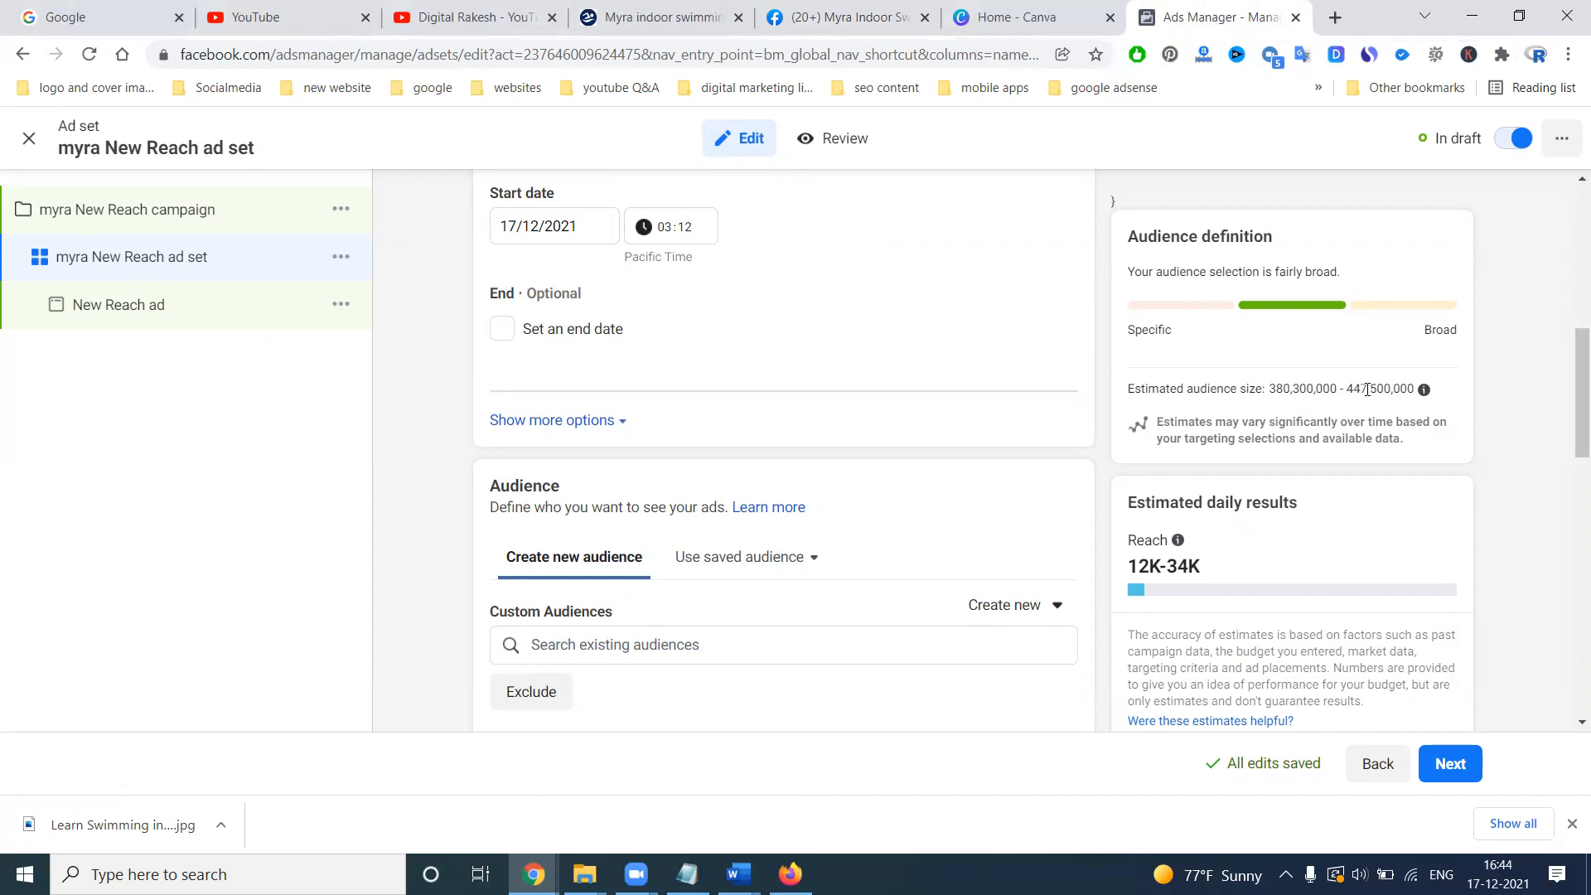
scroll(941, 477, "down", 3)
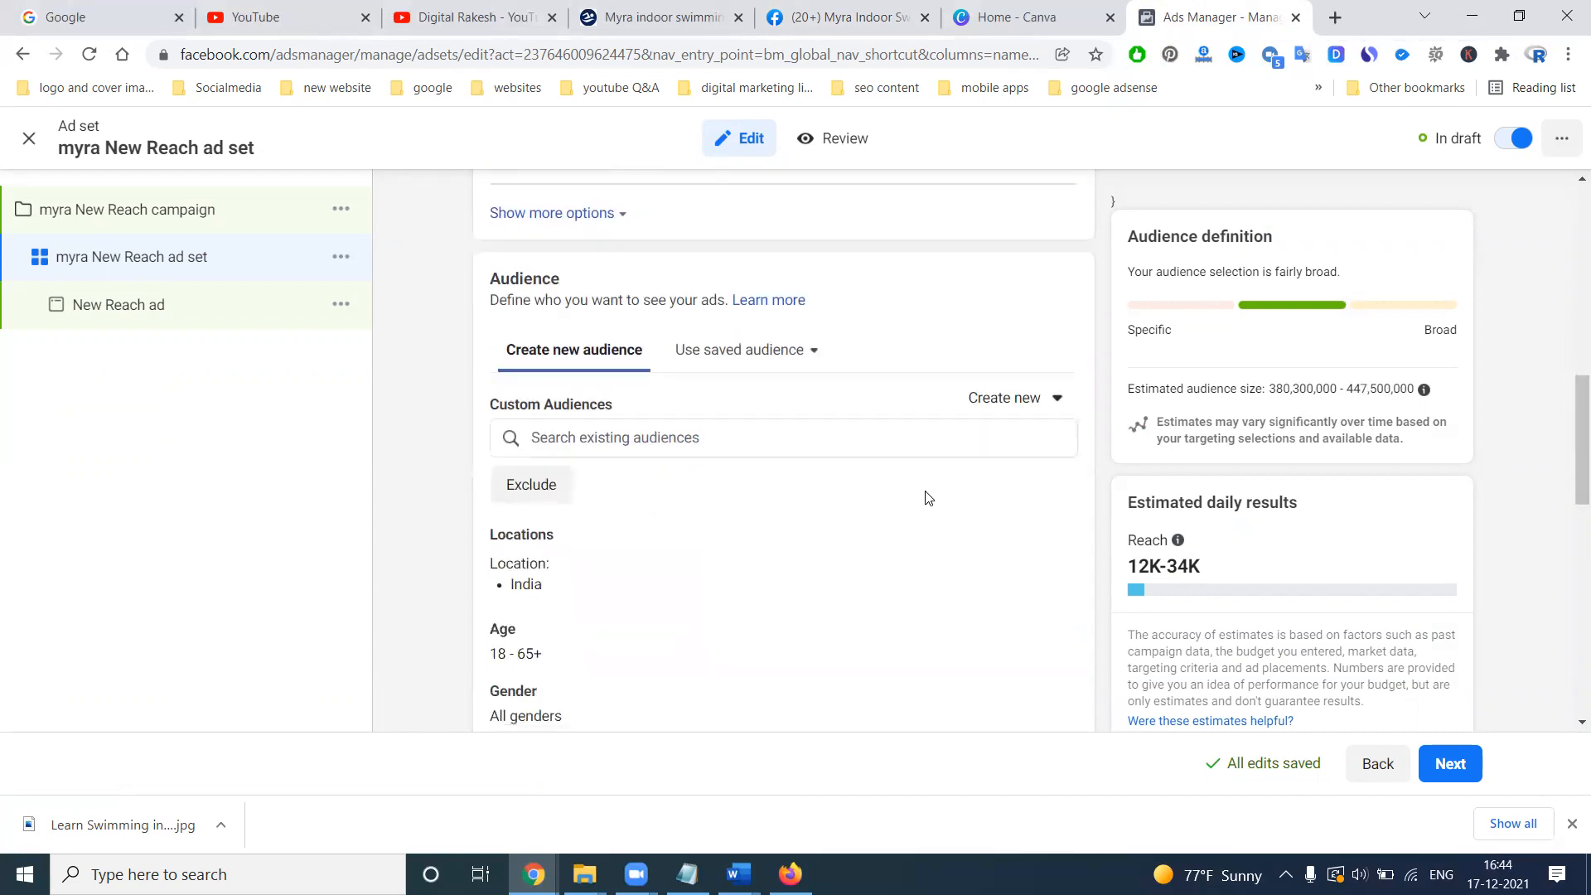
scroll(928, 497, "down", 3)
left_click(1052, 330)
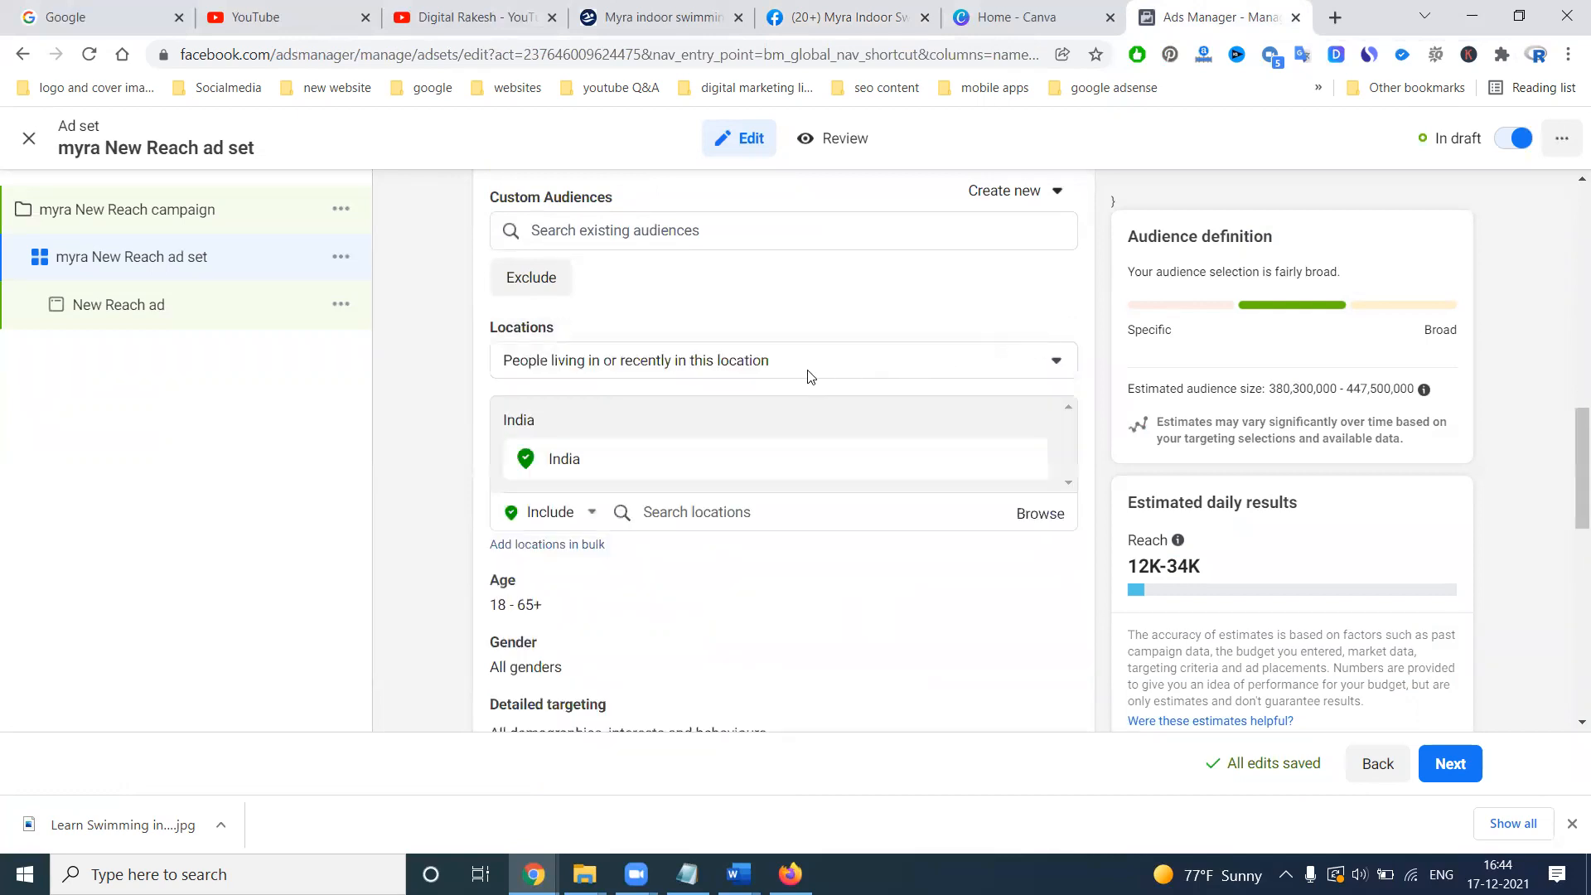
left_click(698, 510)
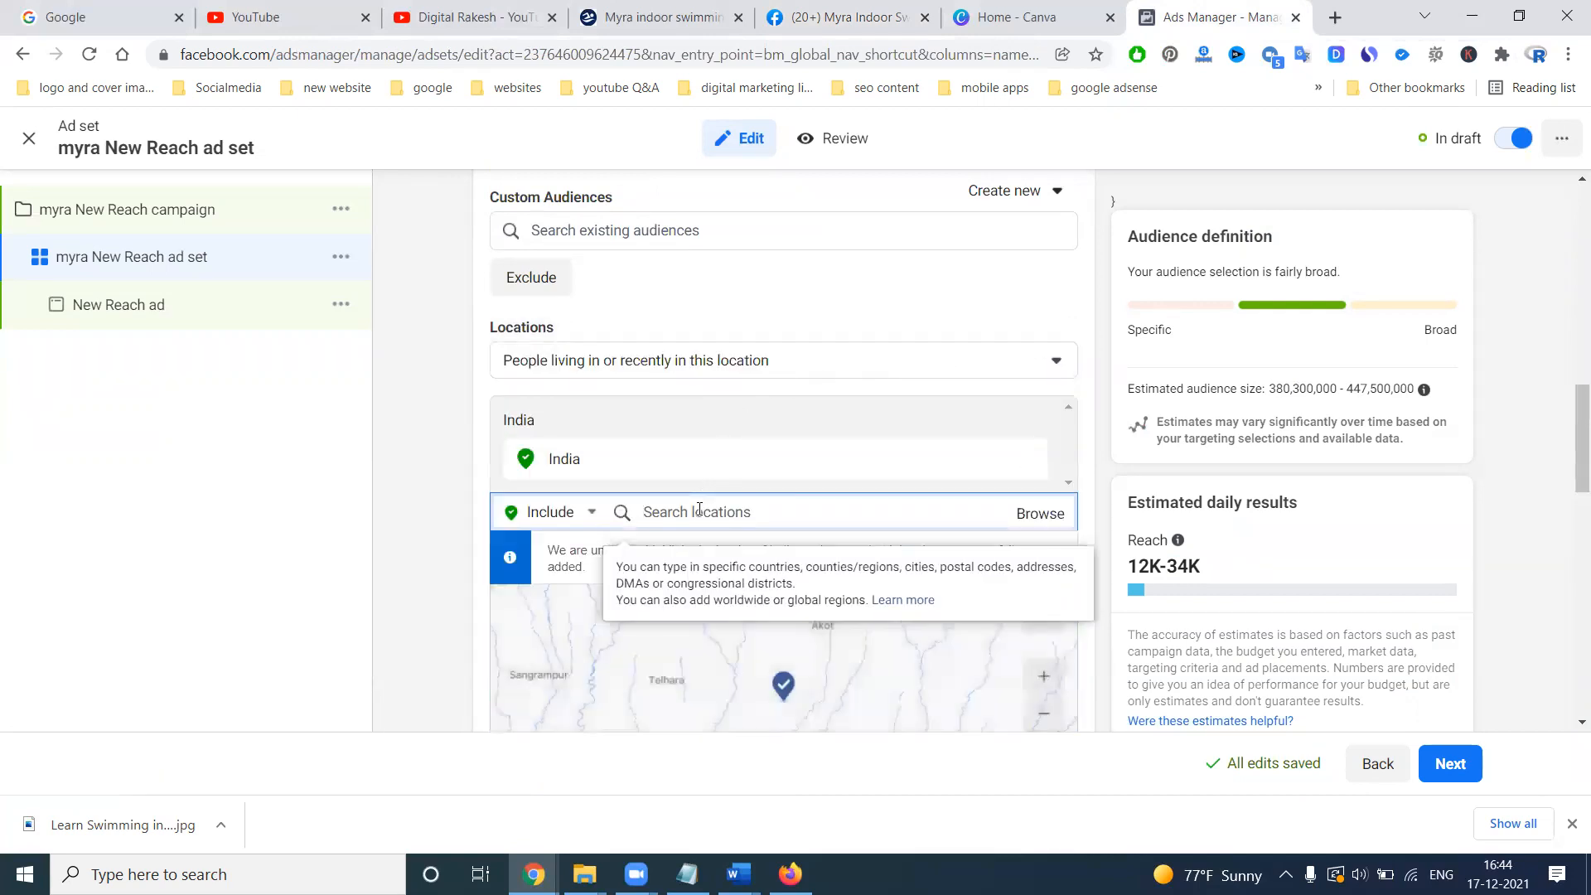
type("manikond")
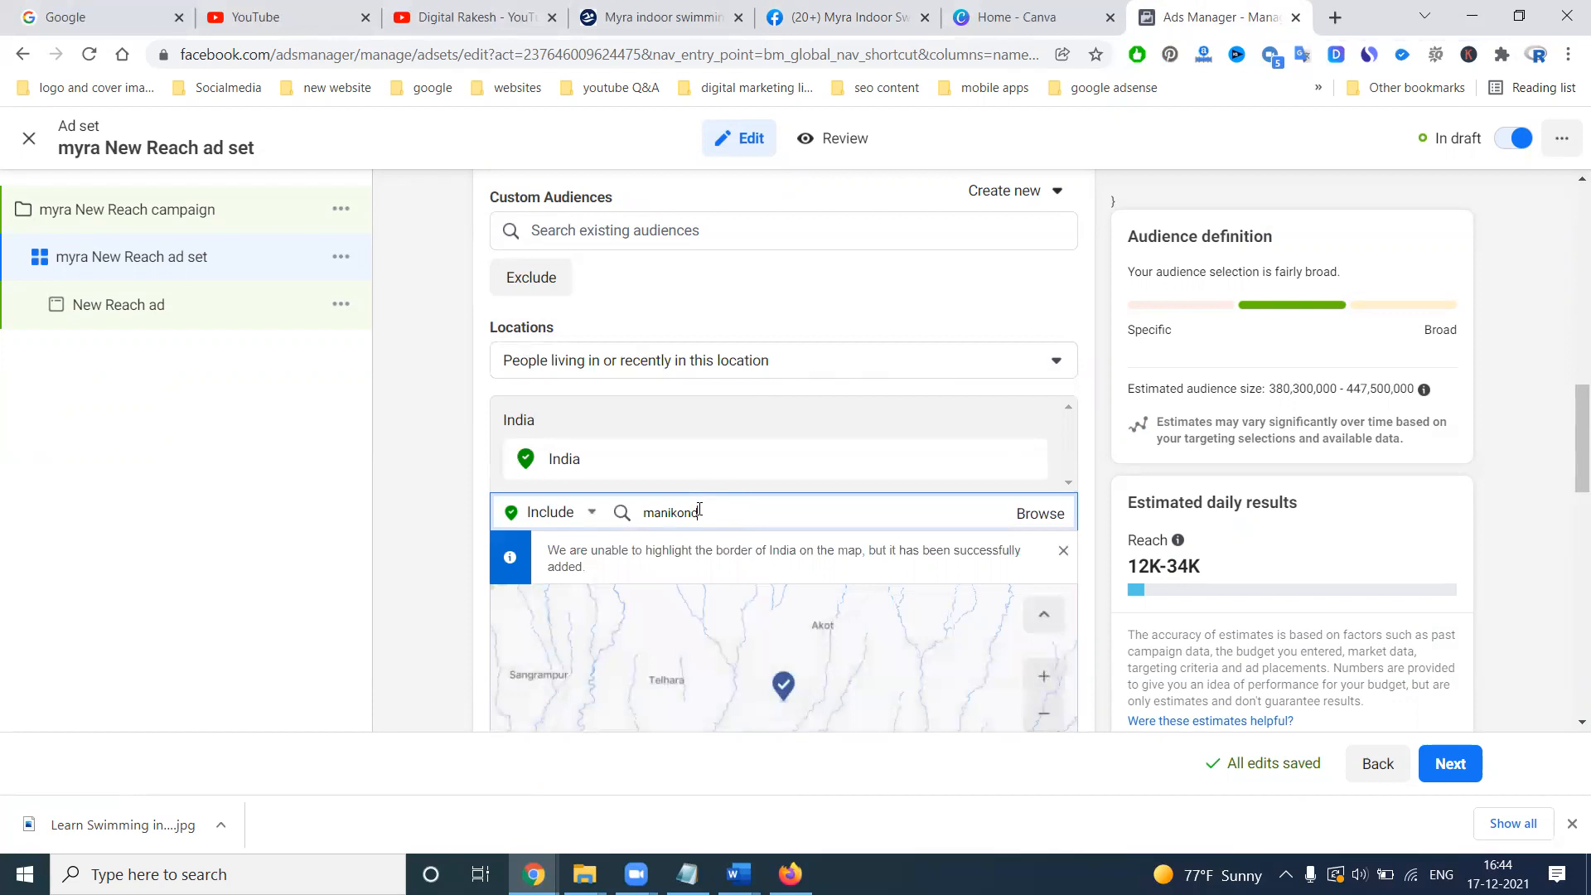
left_click(732, 552)
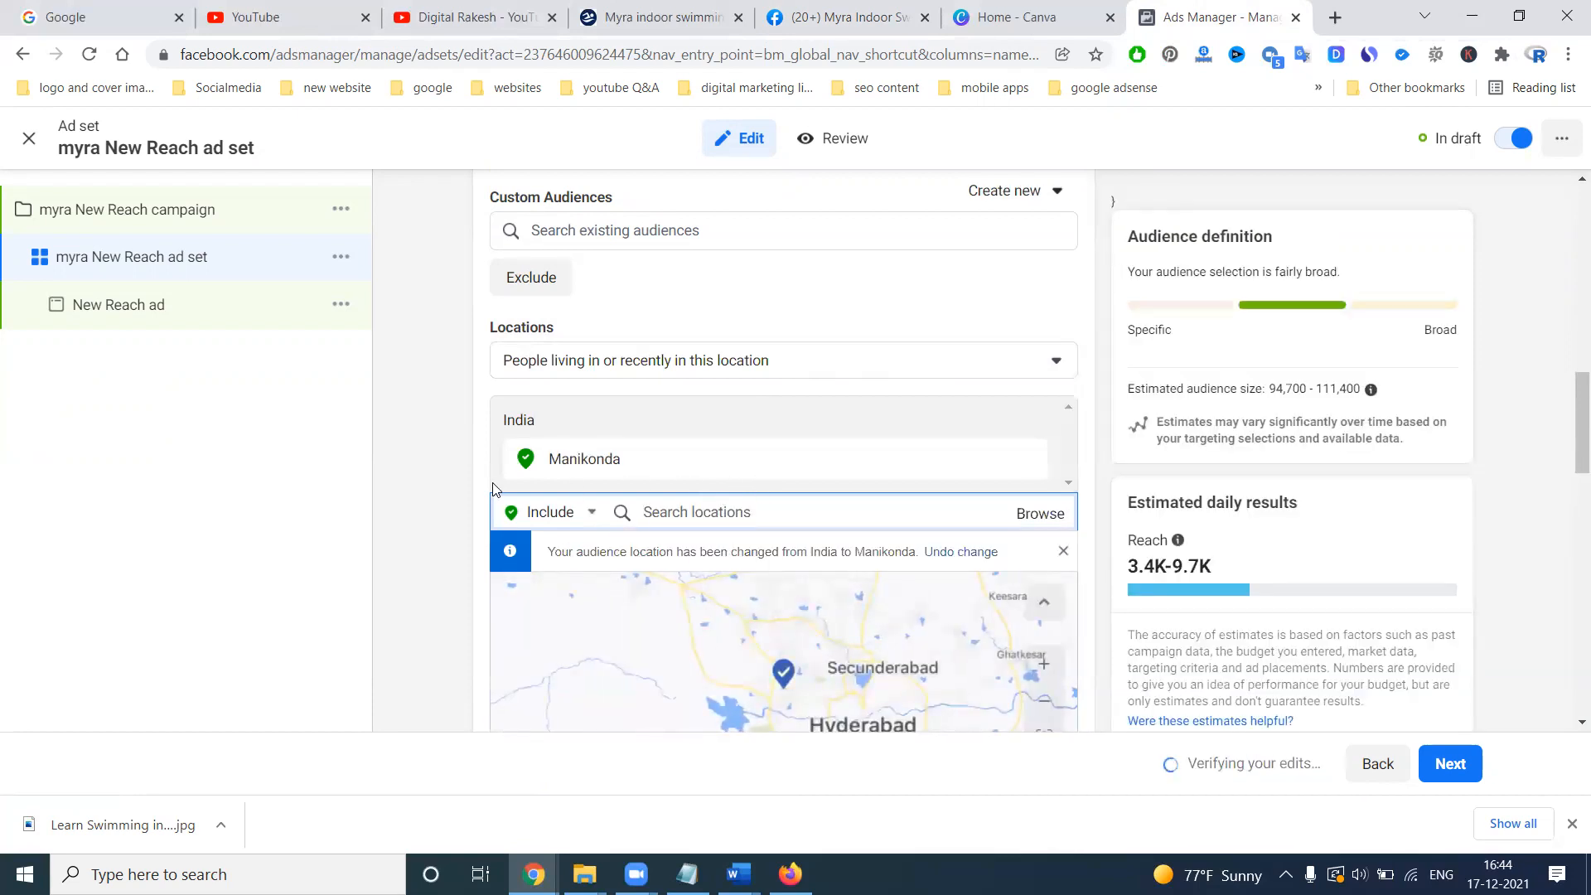
Set the ad set audience's maximum age to 45
scroll(1082, 531, "down", 2)
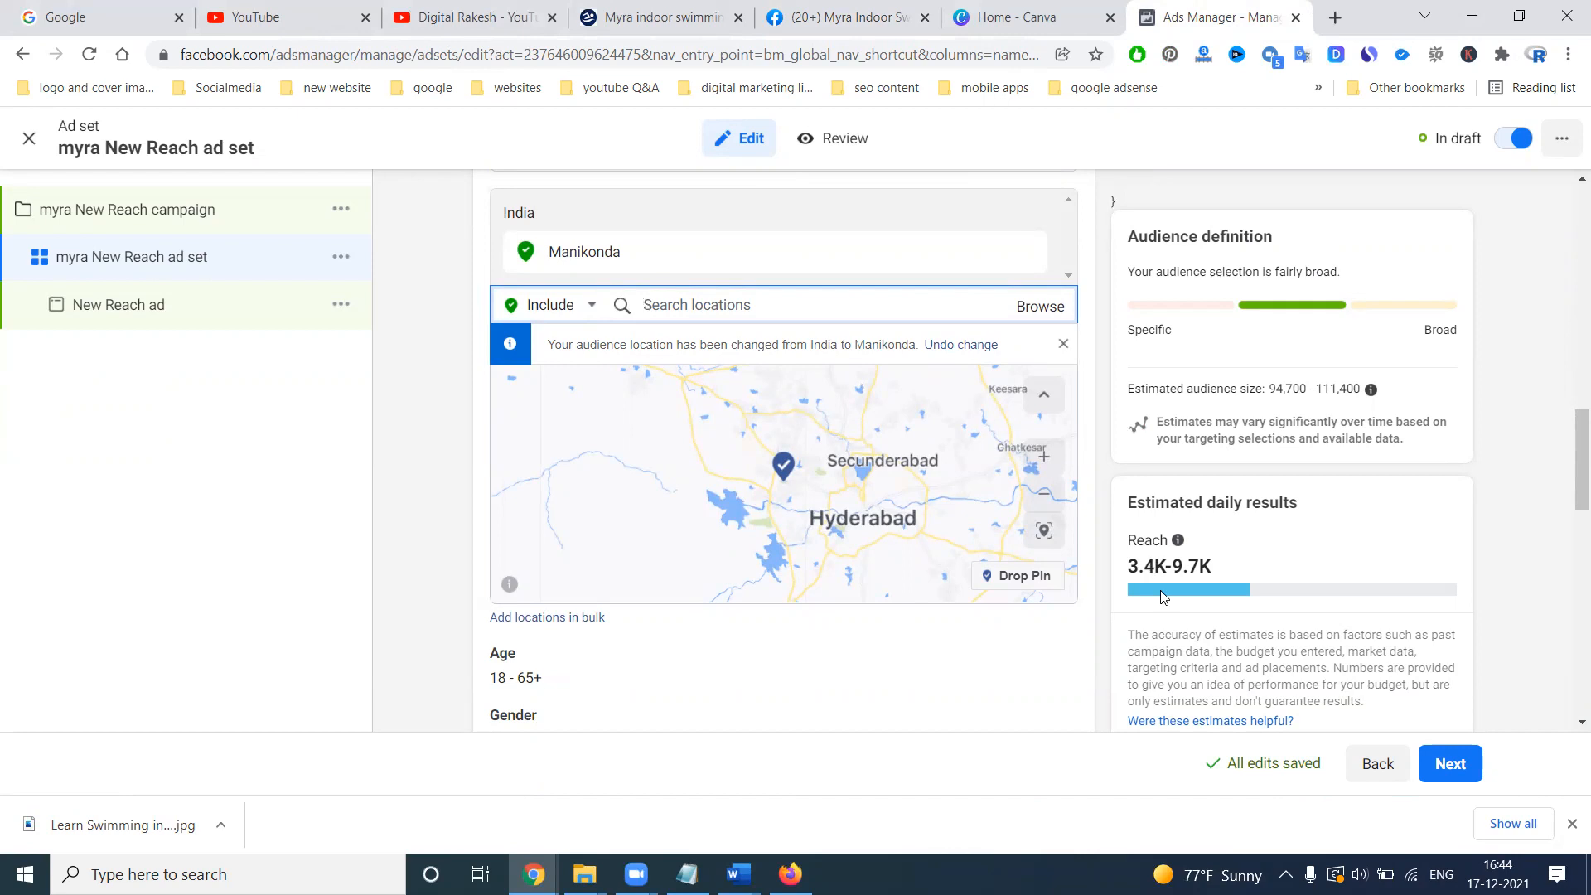
scroll(953, 617, "down", 2)
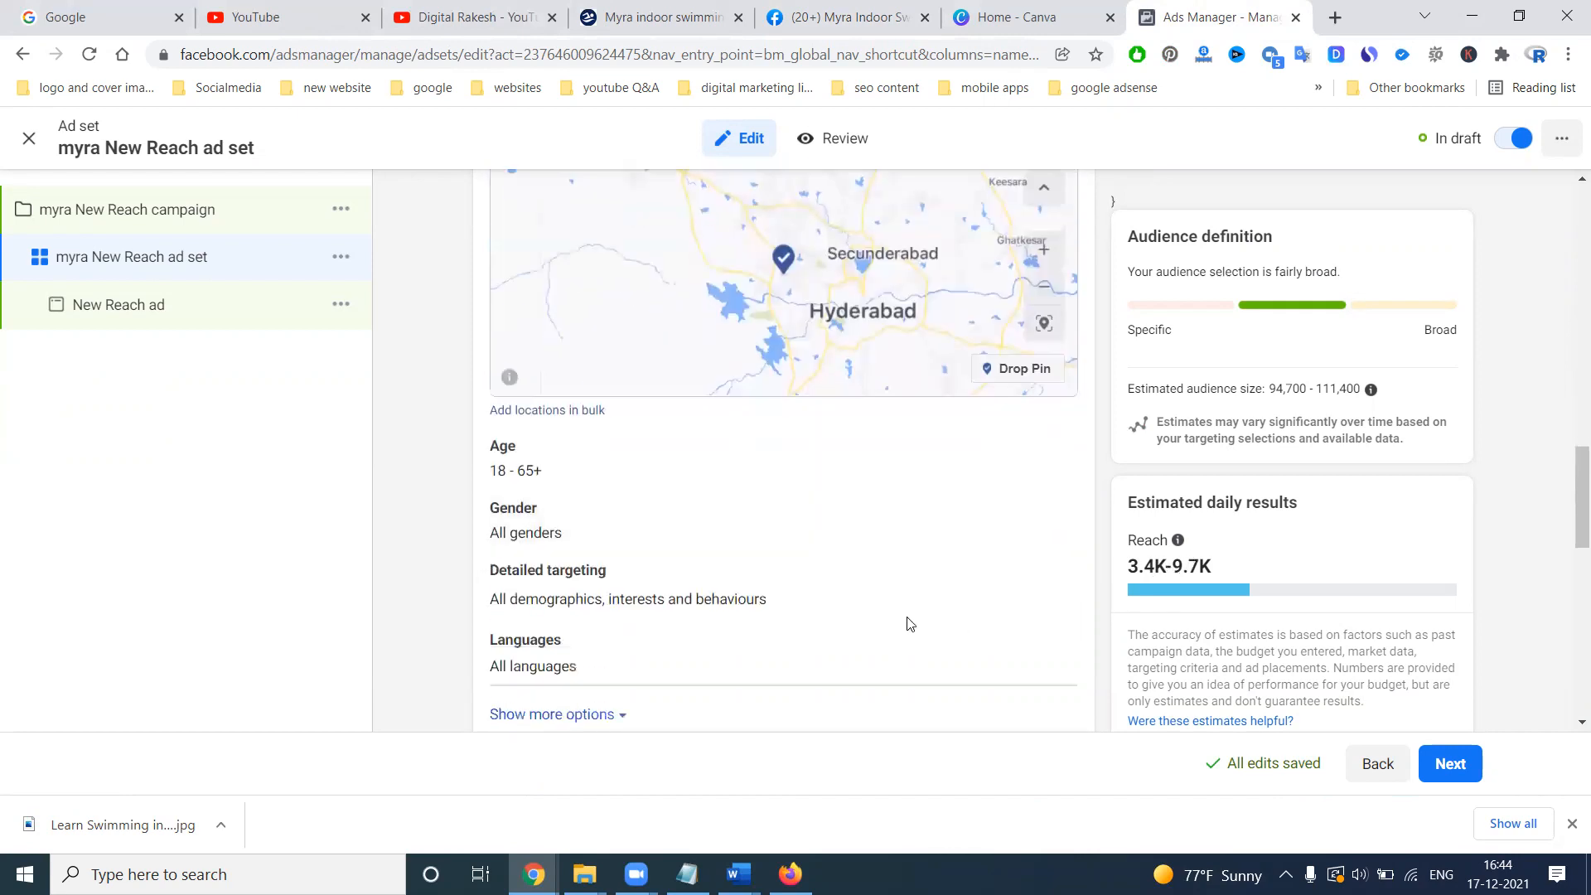
left_click(1045, 444)
left_click(609, 479)
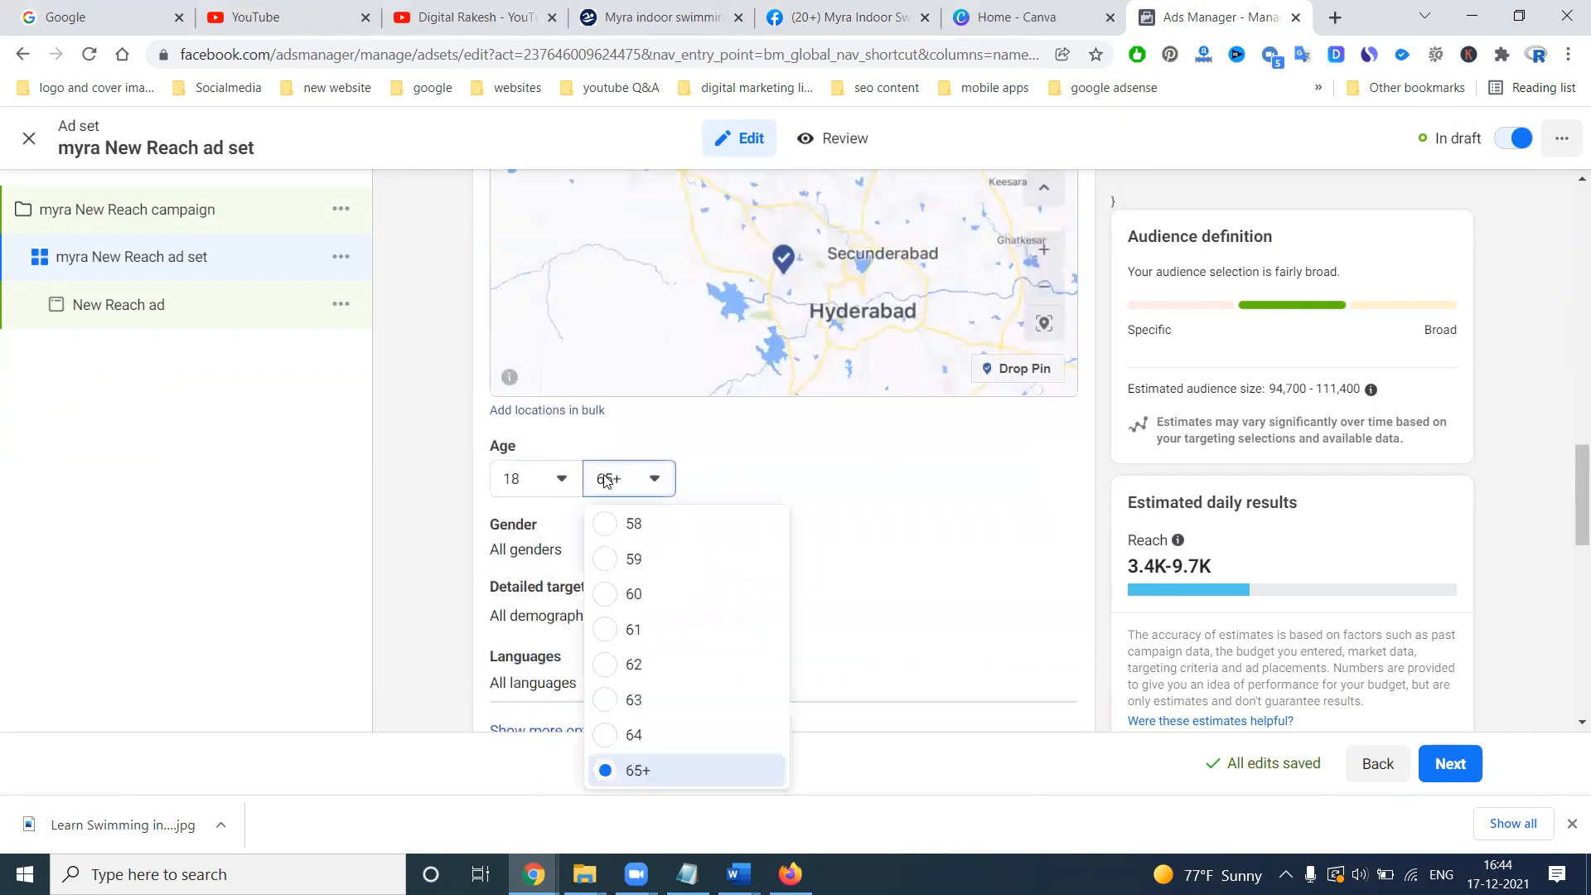
scroll(633, 585, "up", 5)
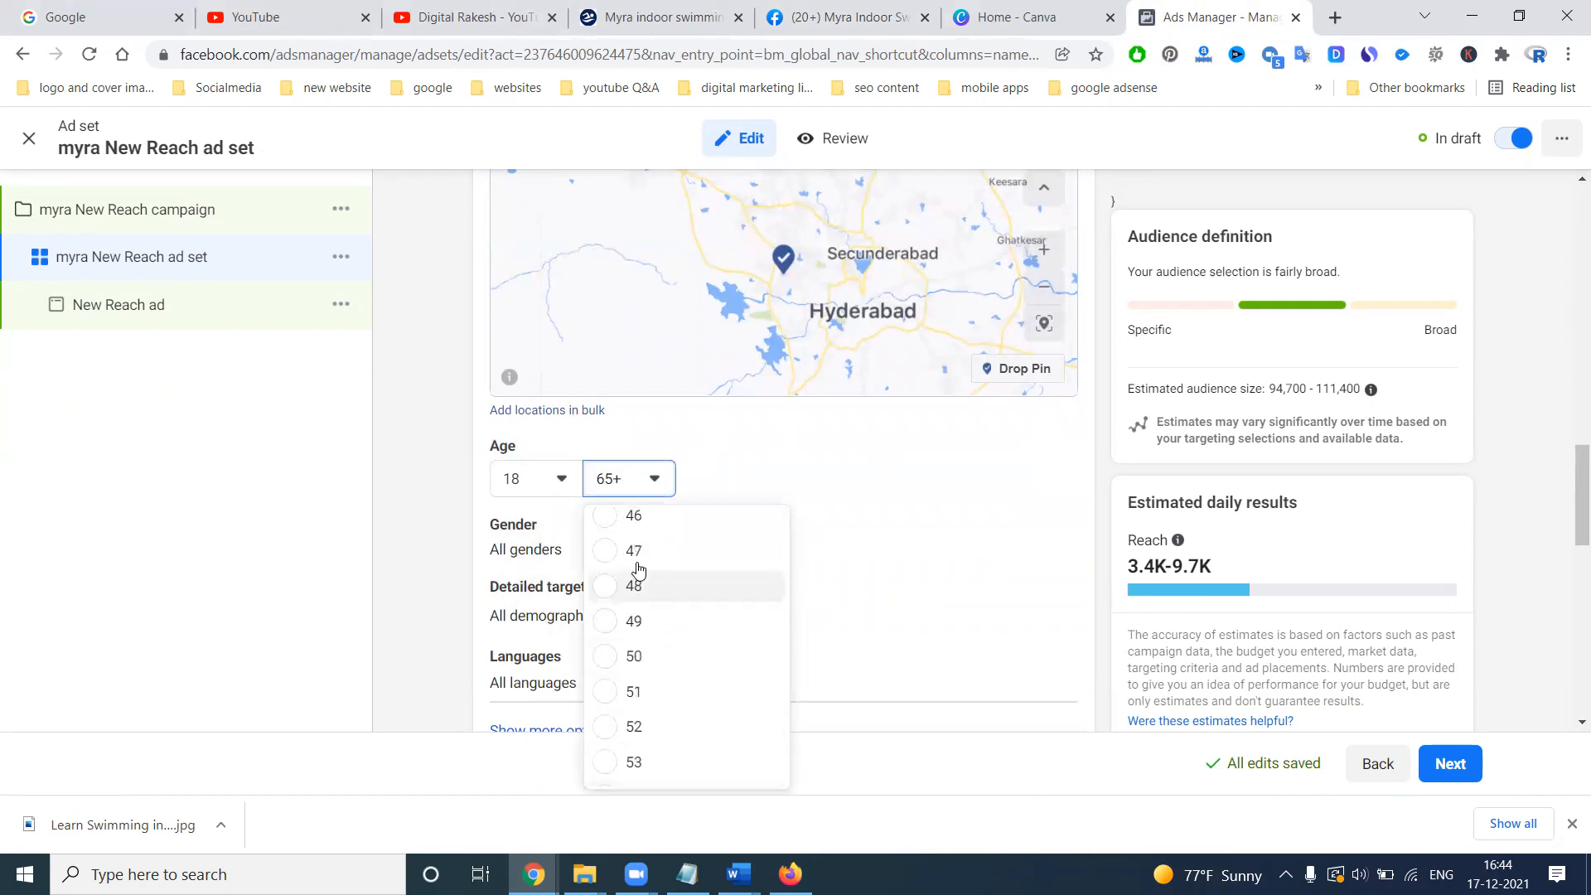
scroll(636, 582, "up", 1)
left_click(635, 584)
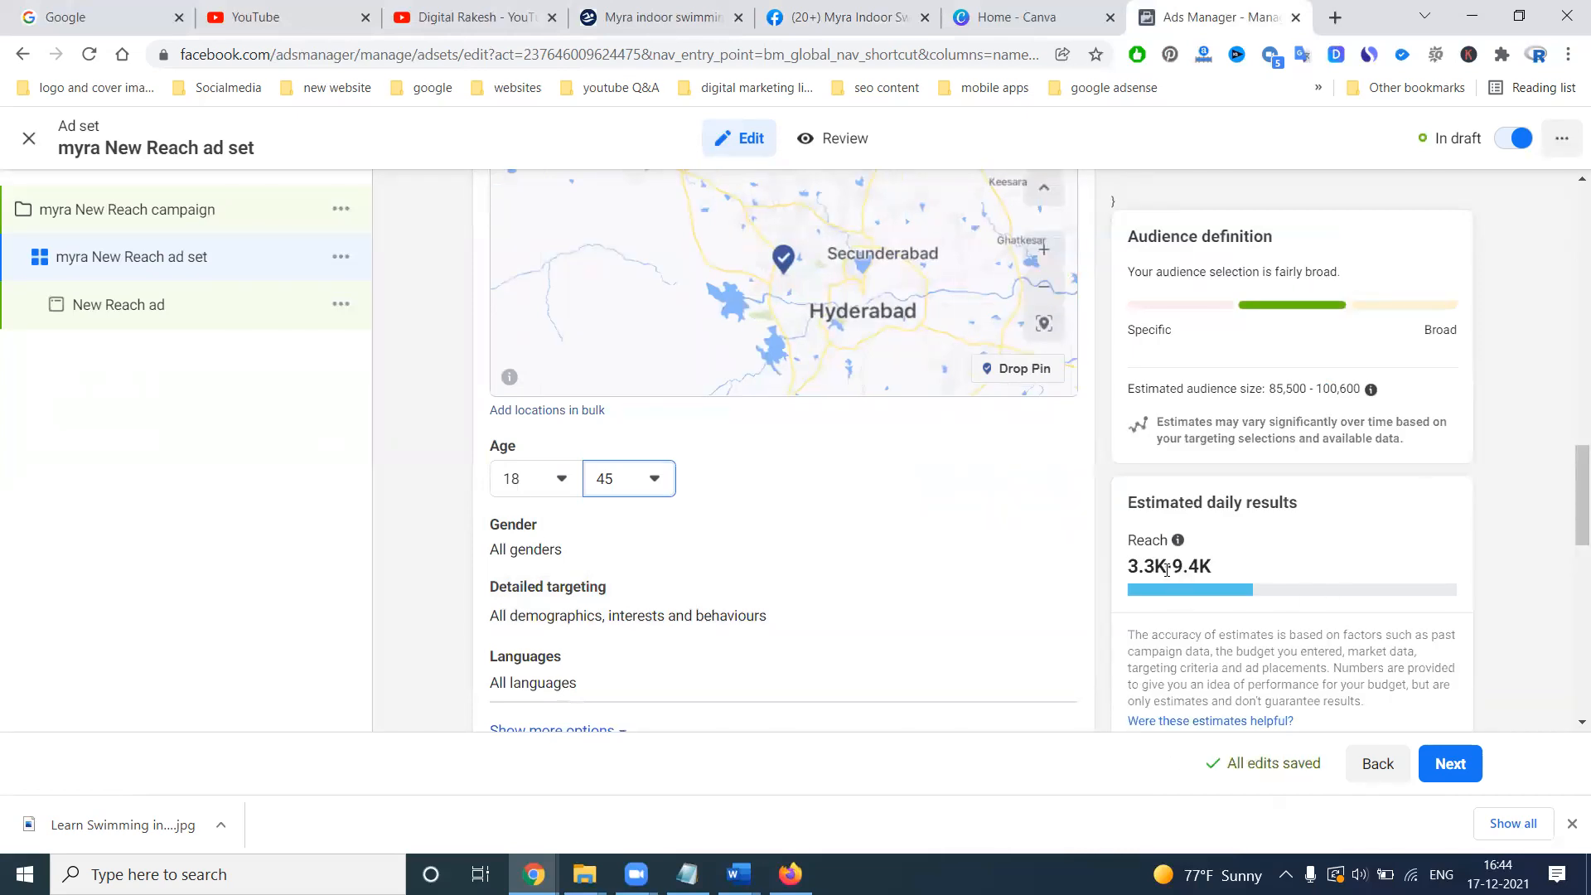
scroll(1450, 489, "down", 5)
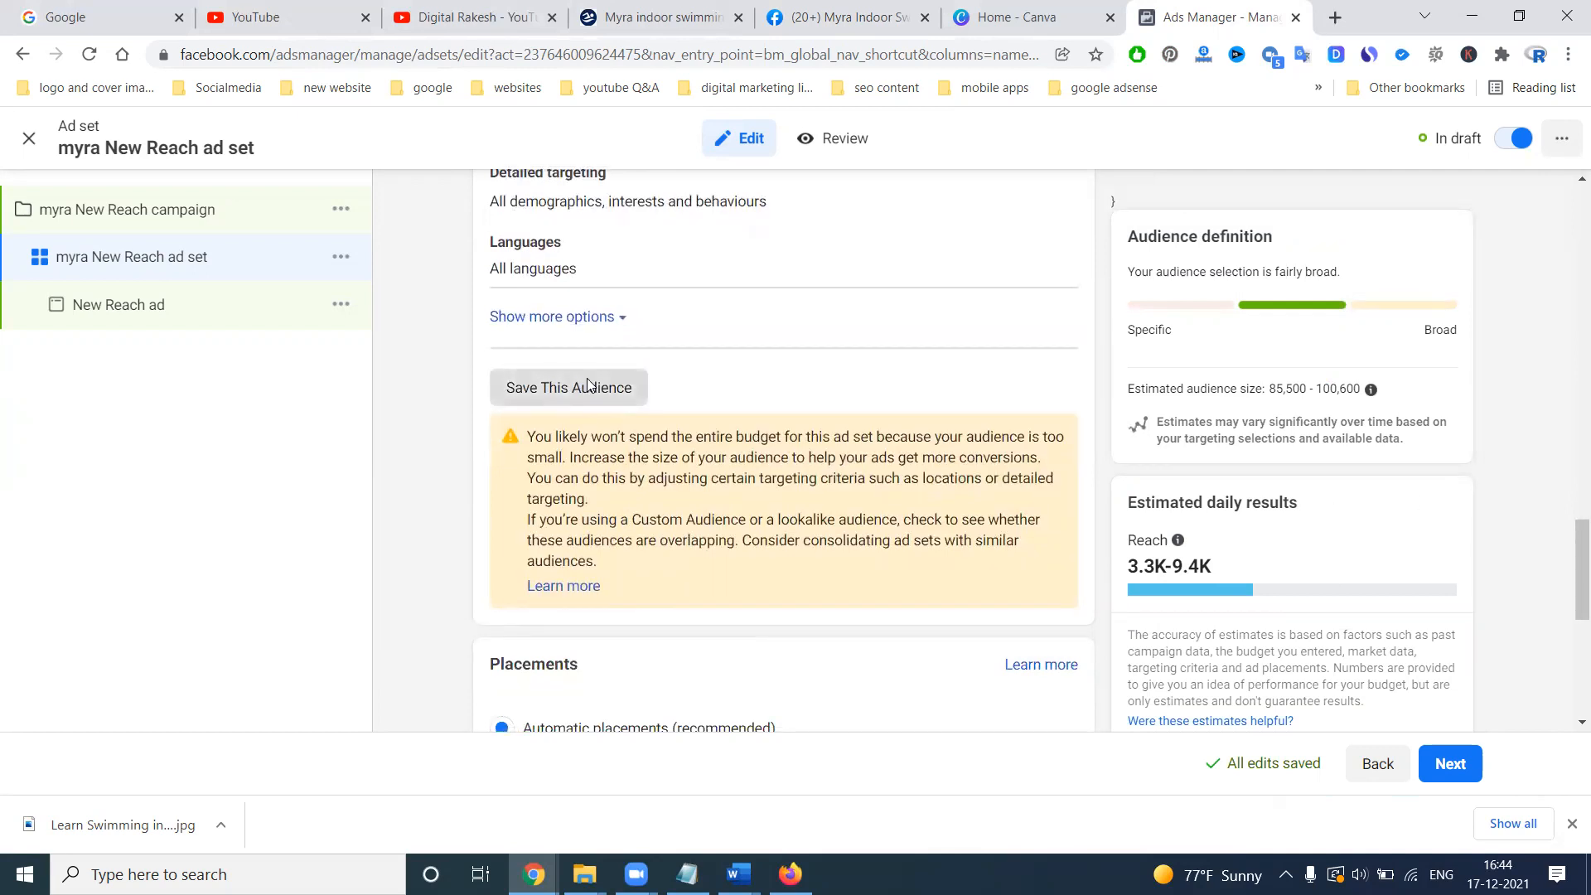
left_click(589, 384)
left_click(989, 482)
Try the interests Swimming and Swimming pools in the detailed targeting, and remove both again
scroll(686, 465, "up", 3)
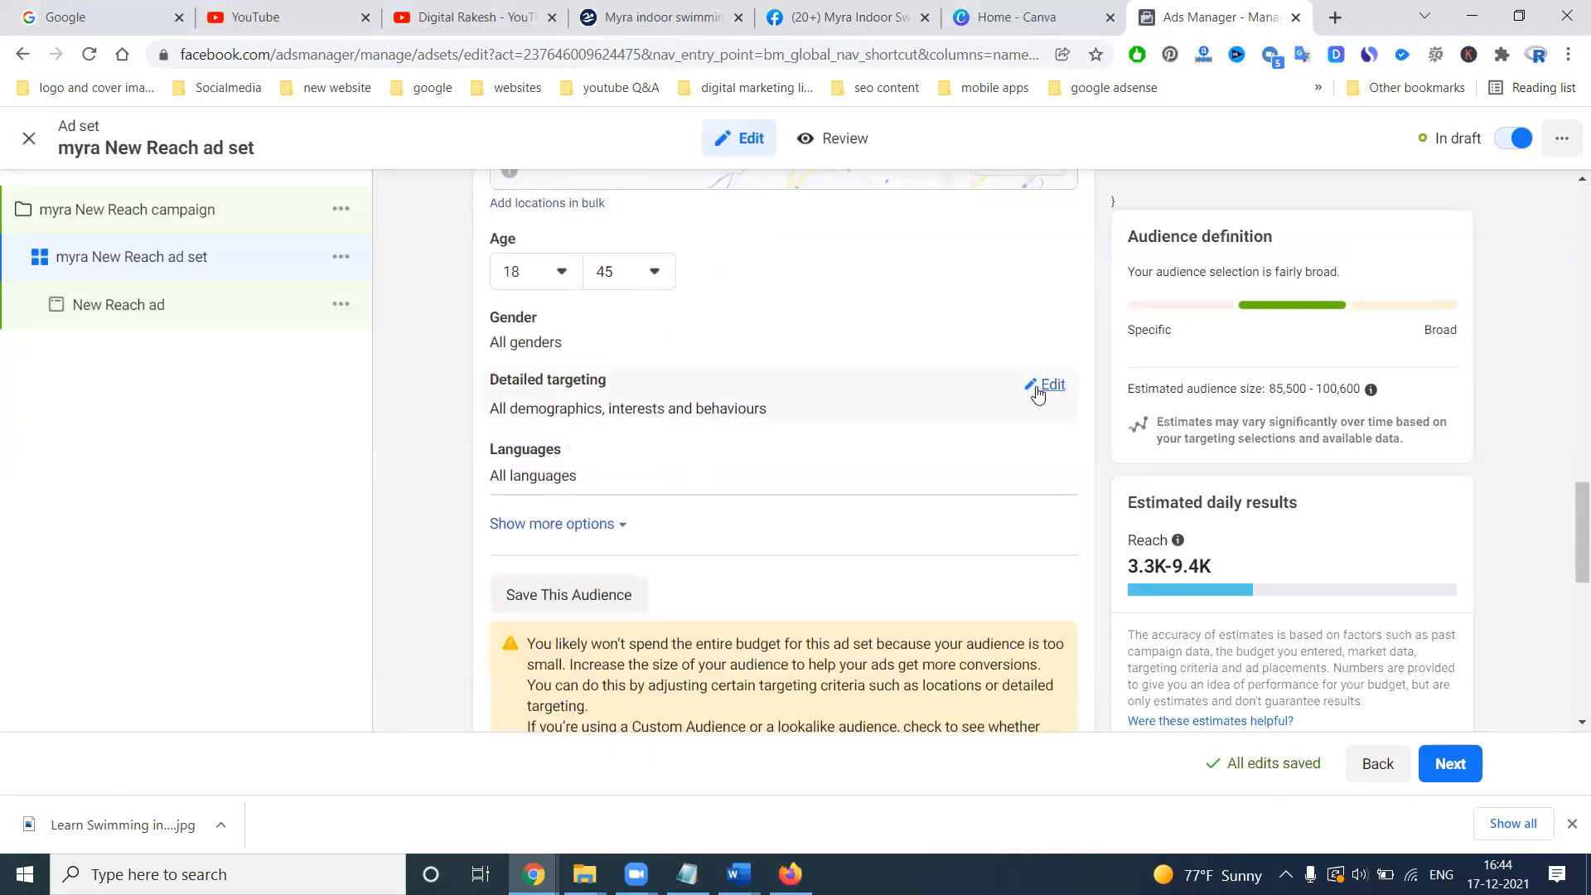
left_click(1032, 391)
left_click(701, 438)
type("swimm")
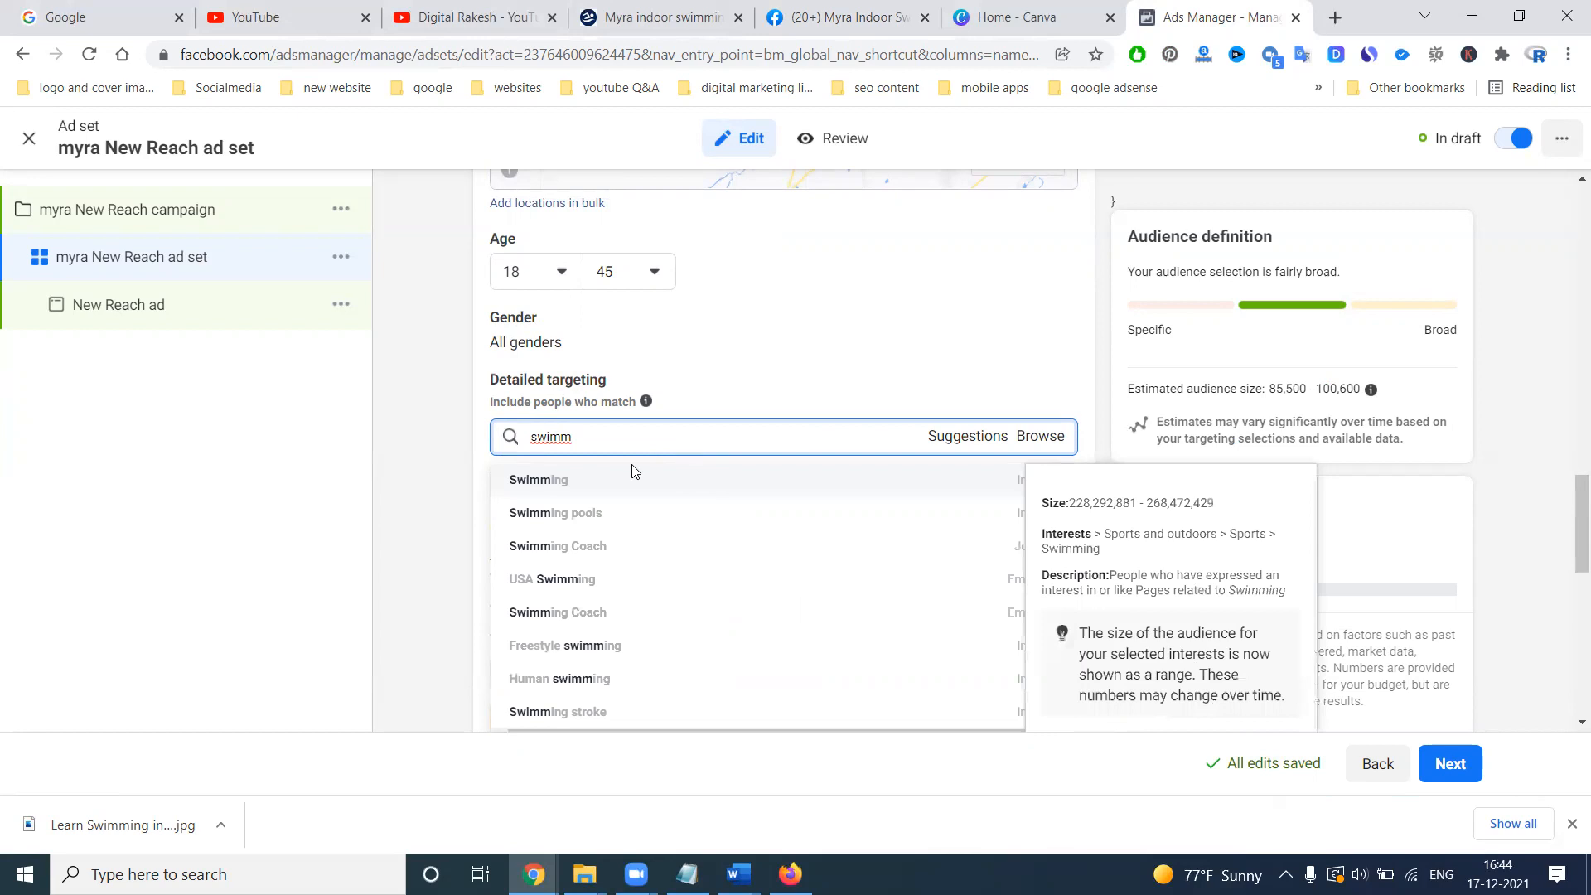
left_click(563, 484)
type("swim")
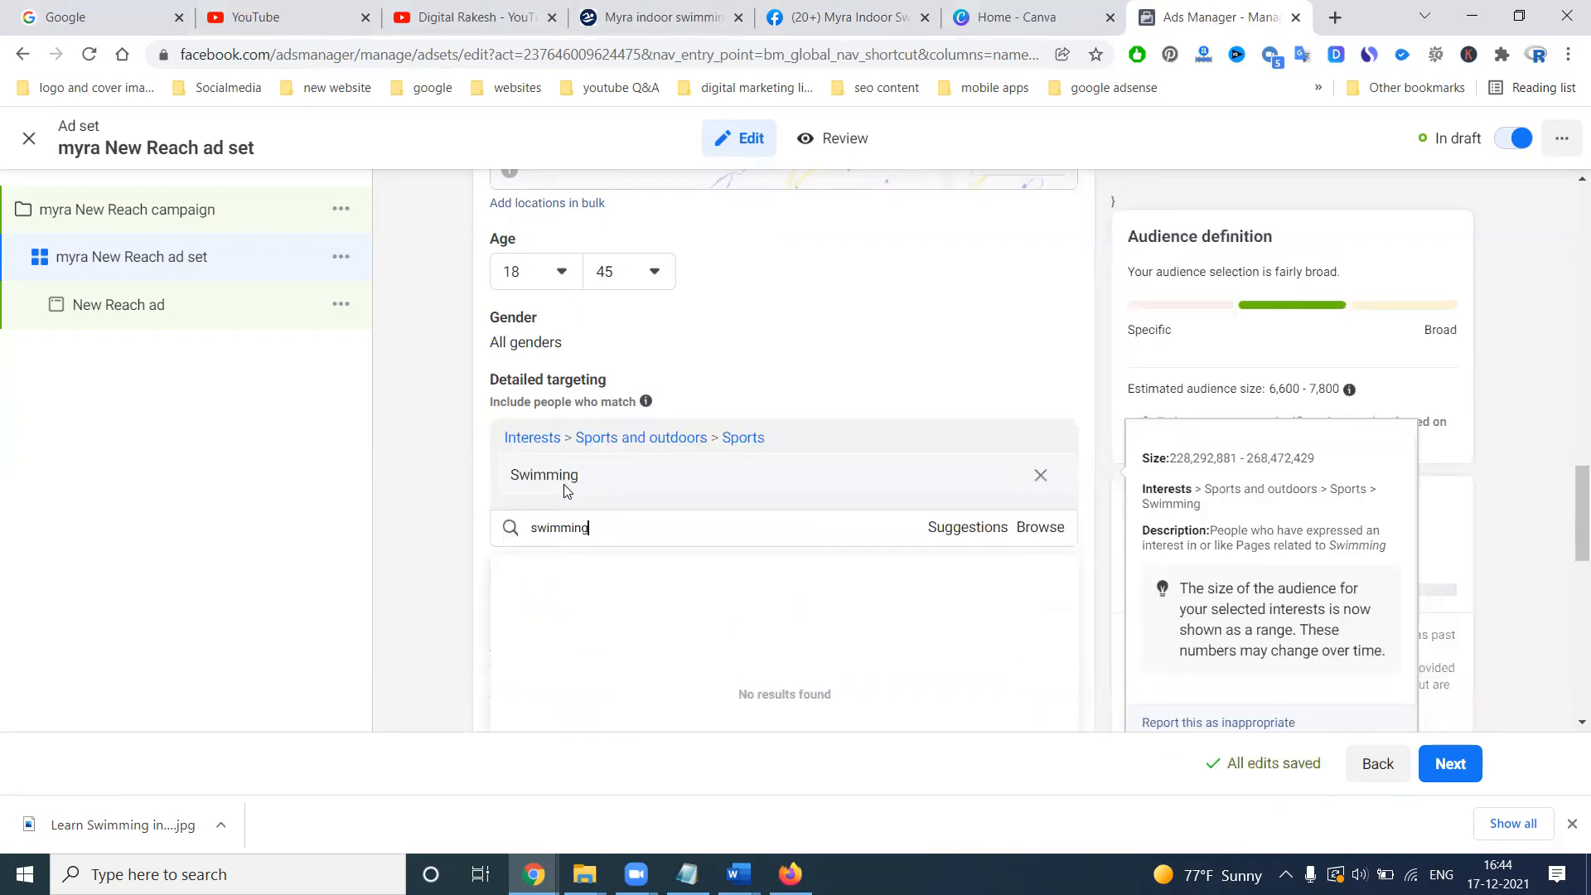
type("ming")
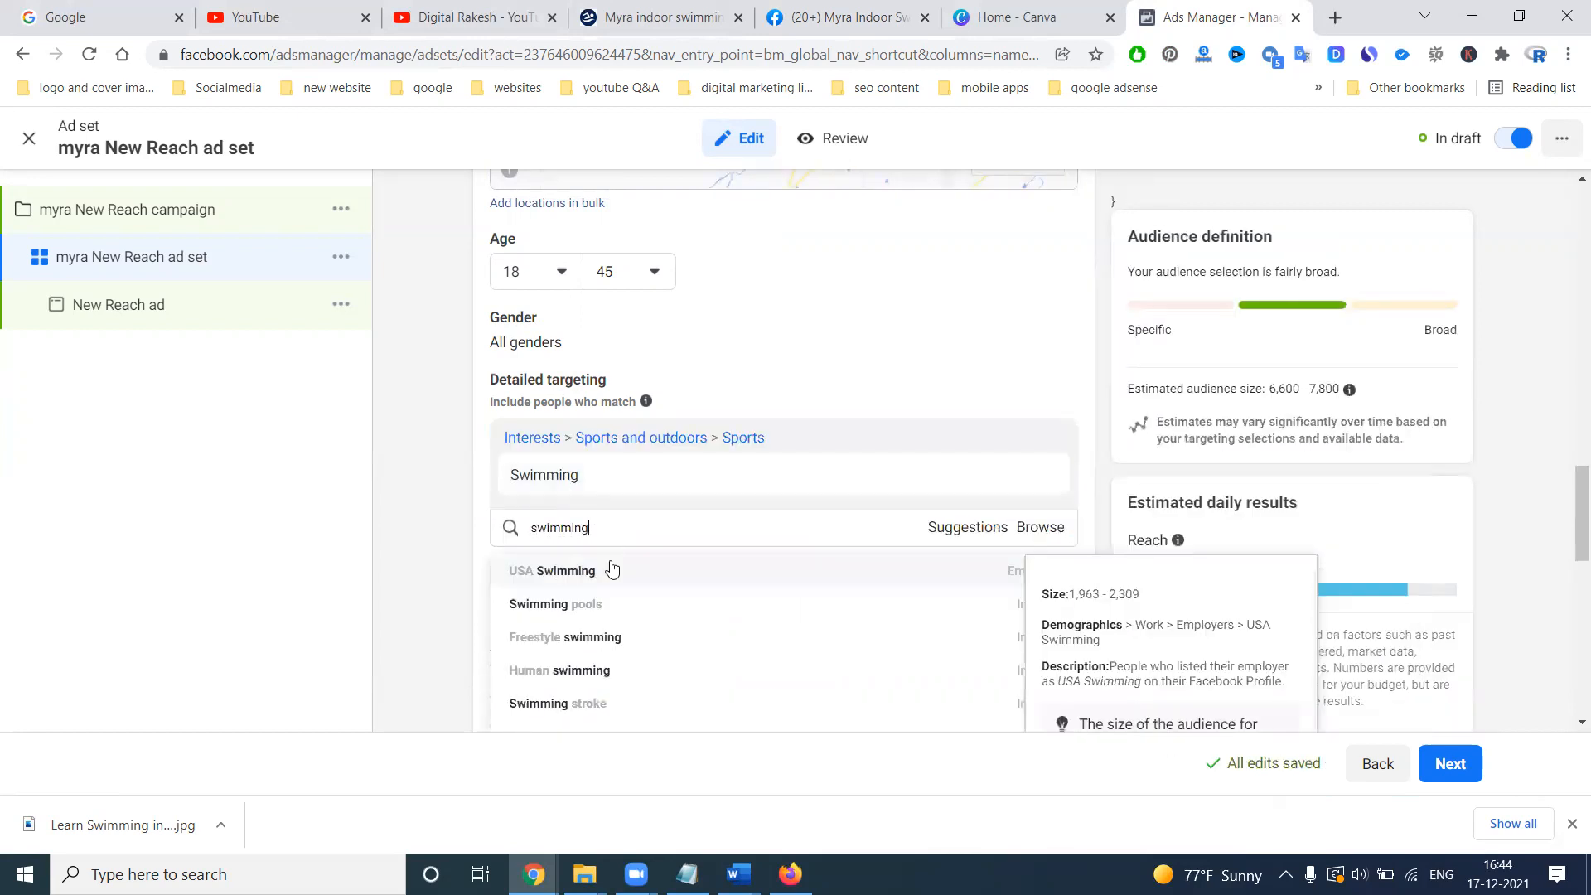
left_click(611, 606)
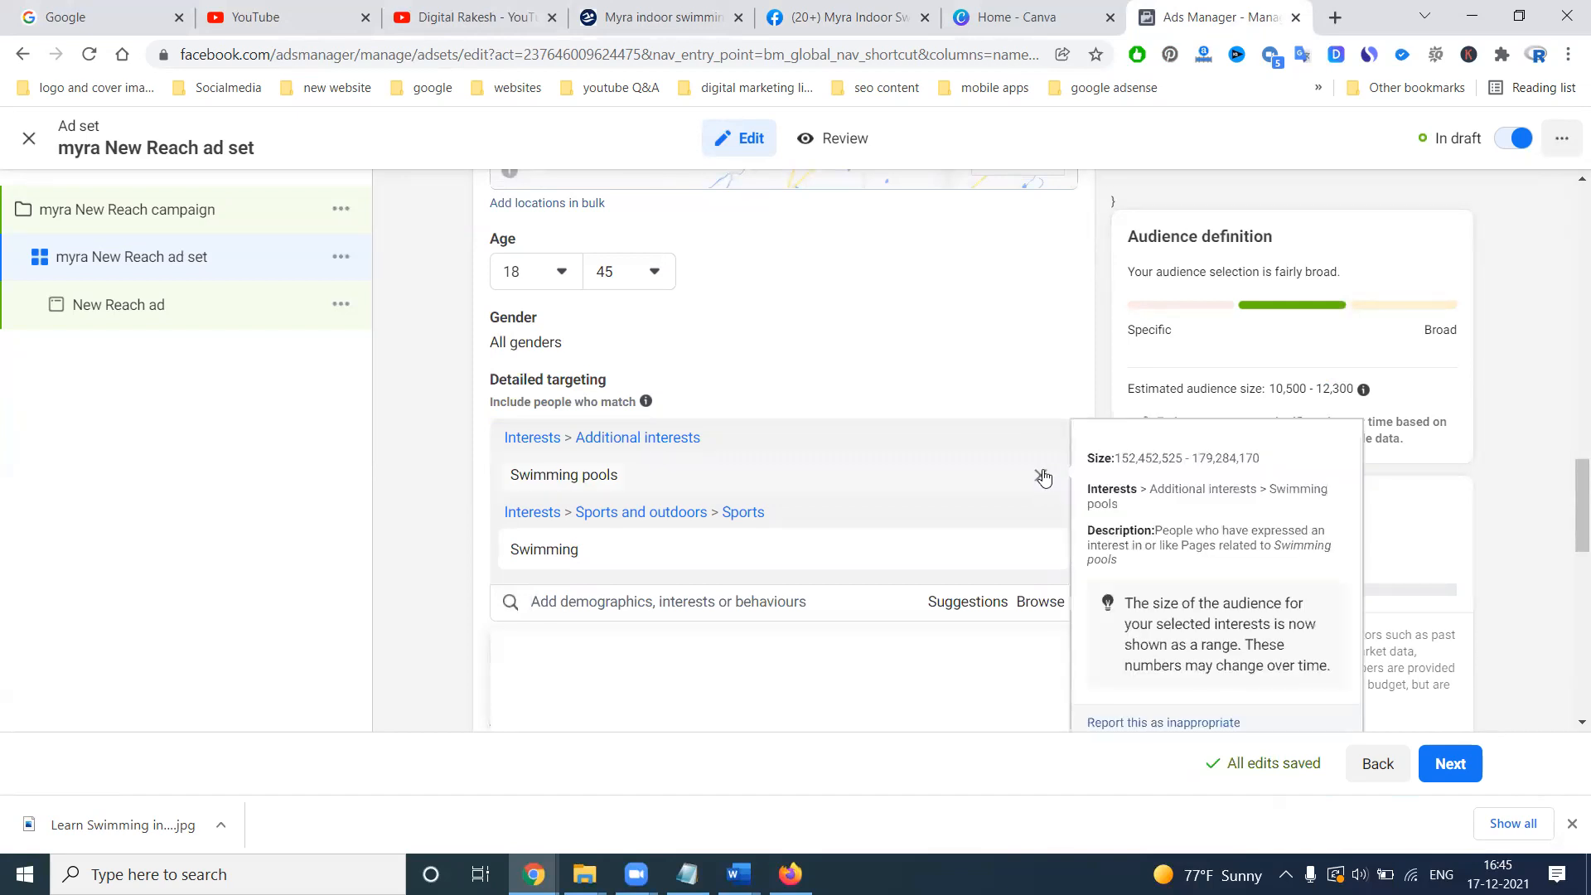
left_click(1043, 477)
left_click(1045, 477)
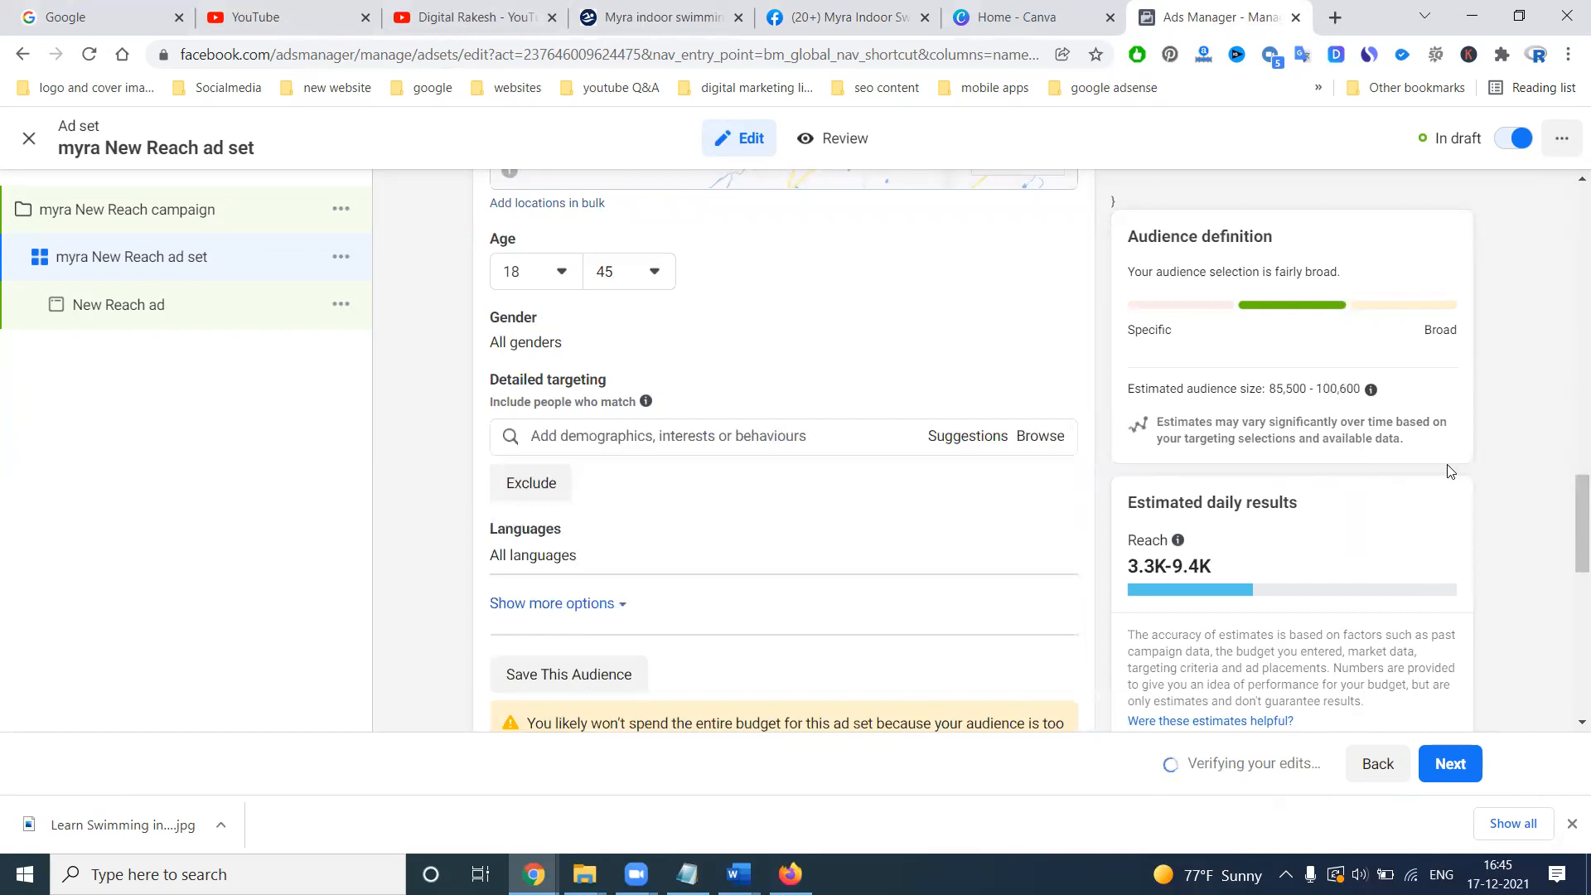
Save the current Manikonda, age 18-45 audience under its suggested name
scroll(1528, 478, "down", 2)
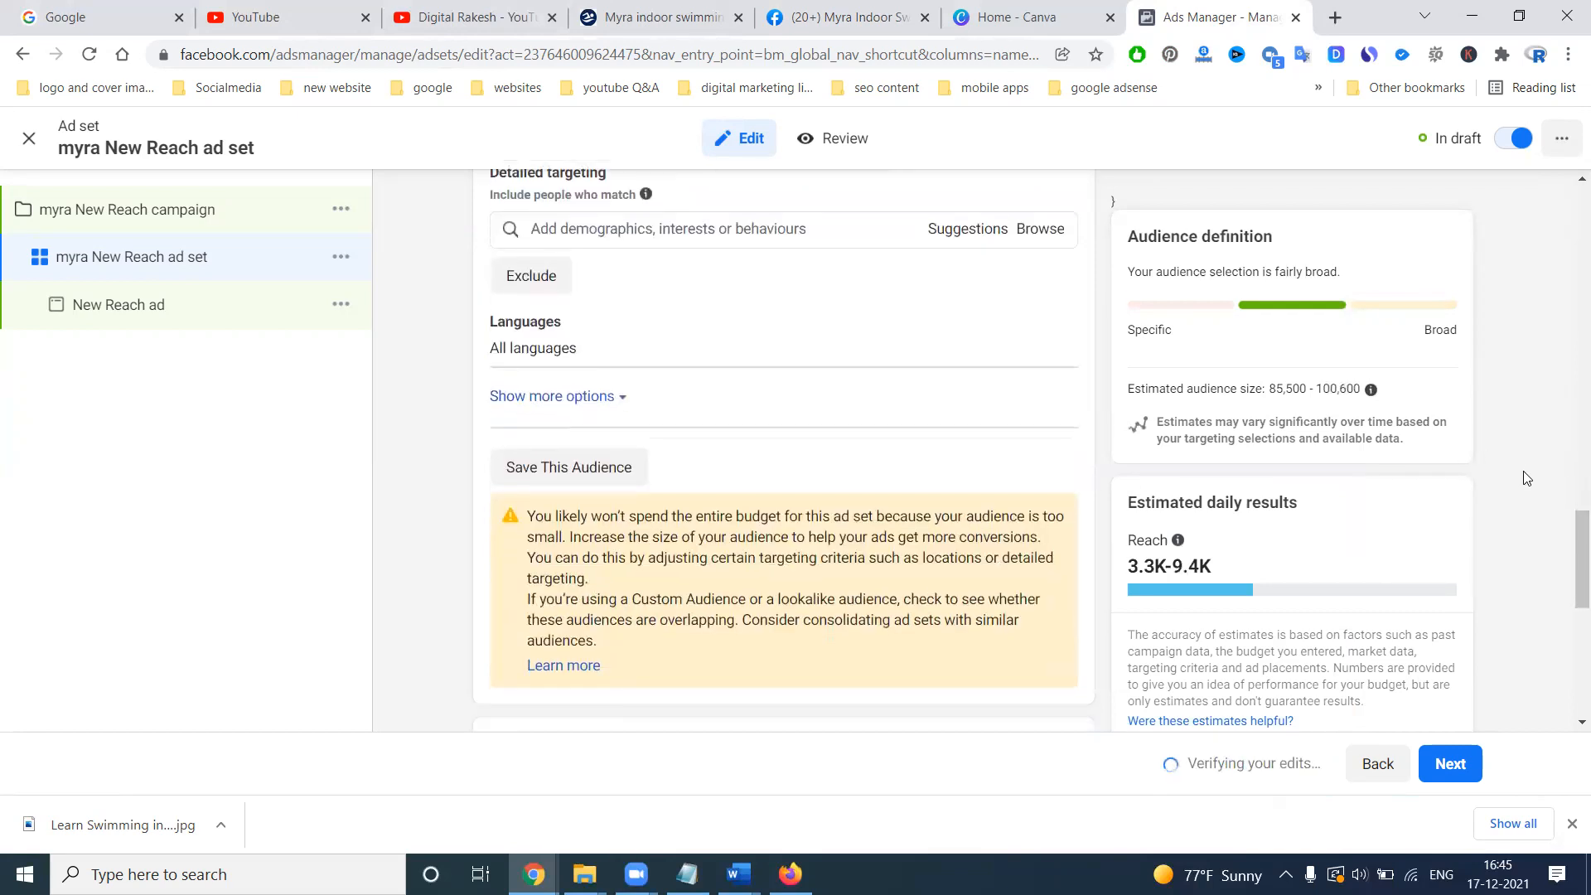
left_click(615, 479)
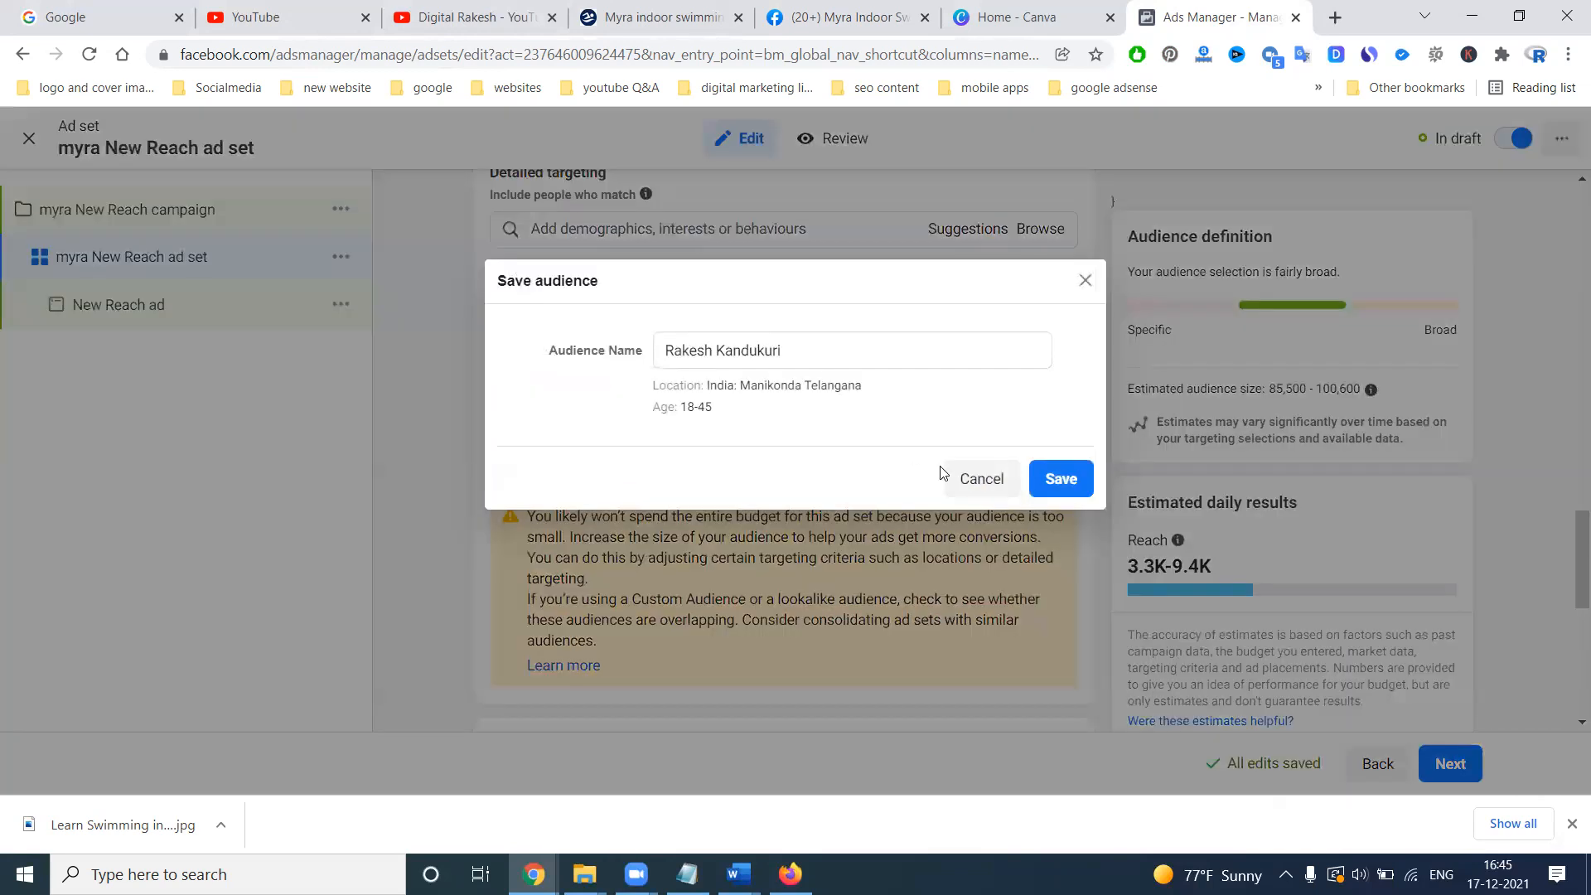
left_click(1076, 471)
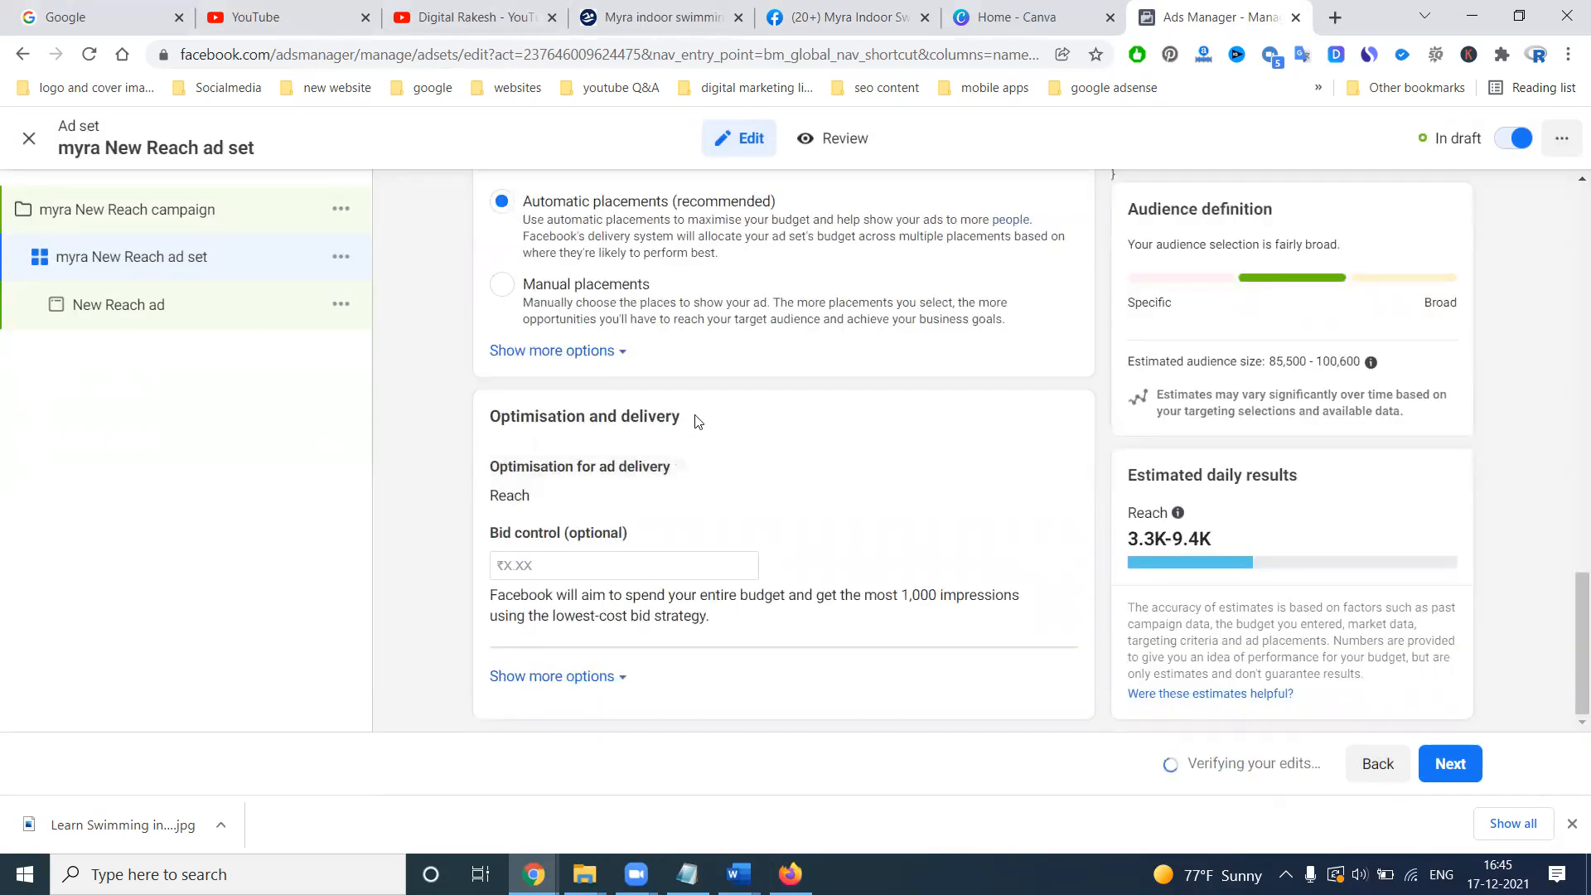
Switch the ad set to manual placements, keep only Messenger among the platforms, and look through the placement list
left_click(572, 592)
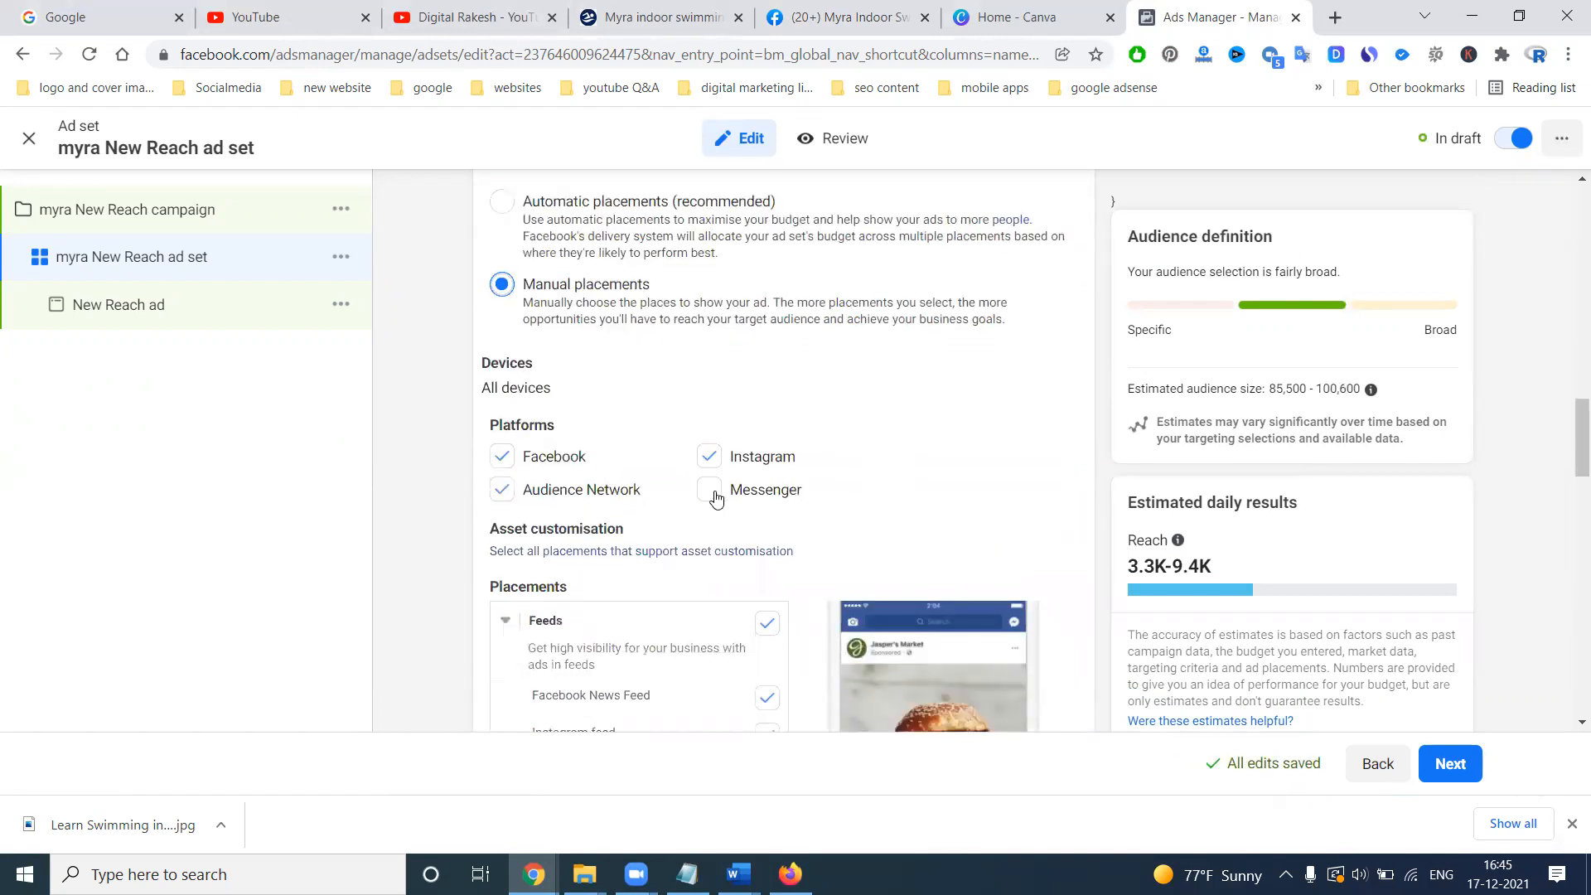
left_click(709, 510)
left_click(752, 464)
left_click(568, 457)
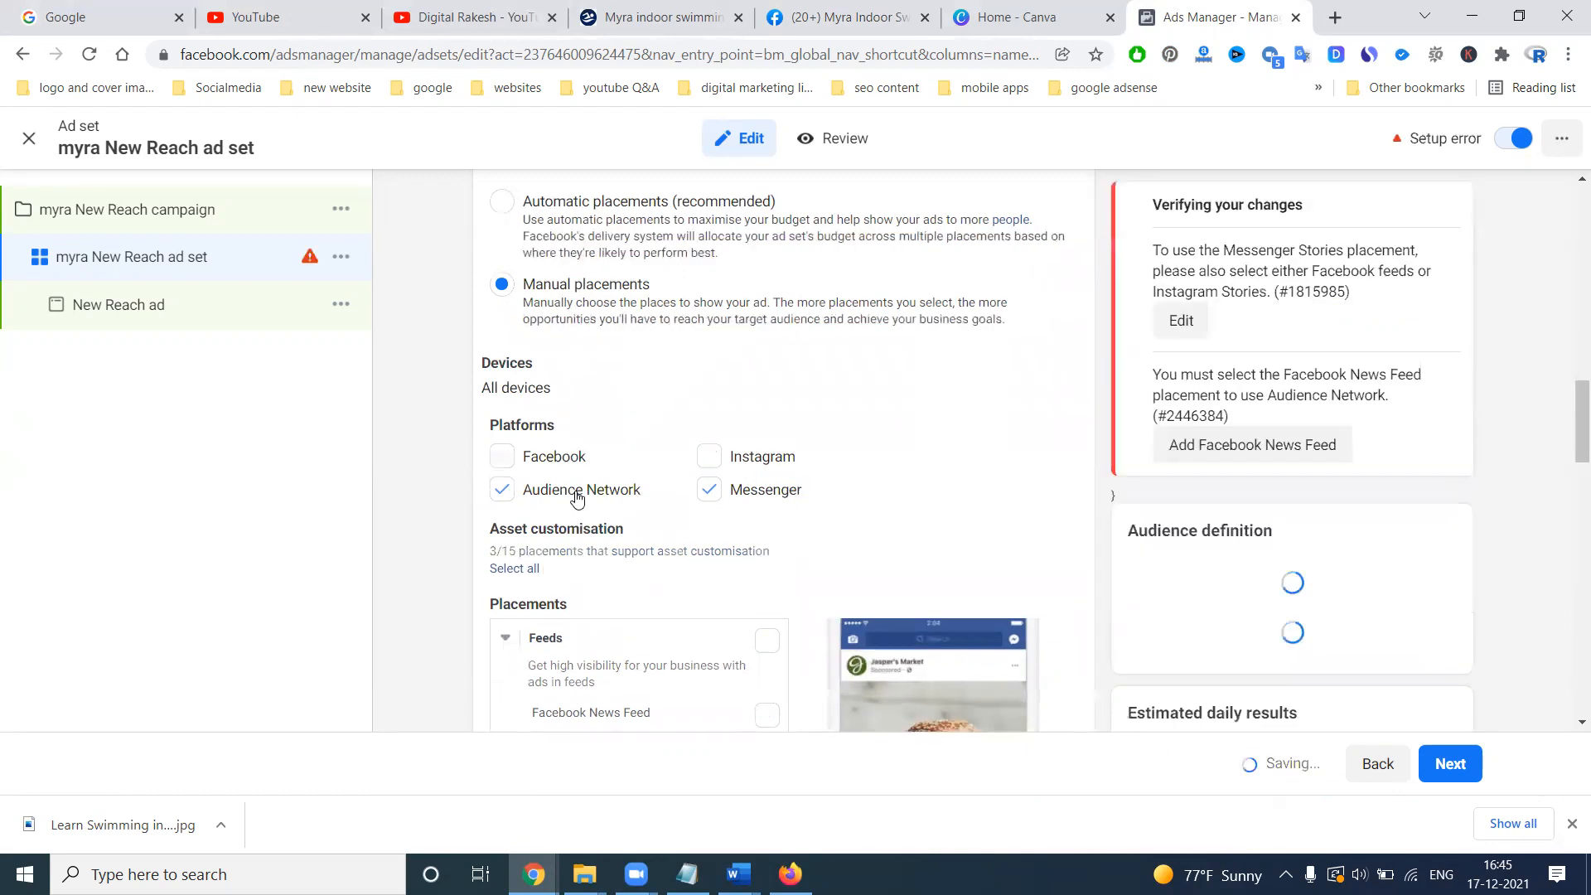
left_click(580, 493)
scroll(937, 441, "down", 3)
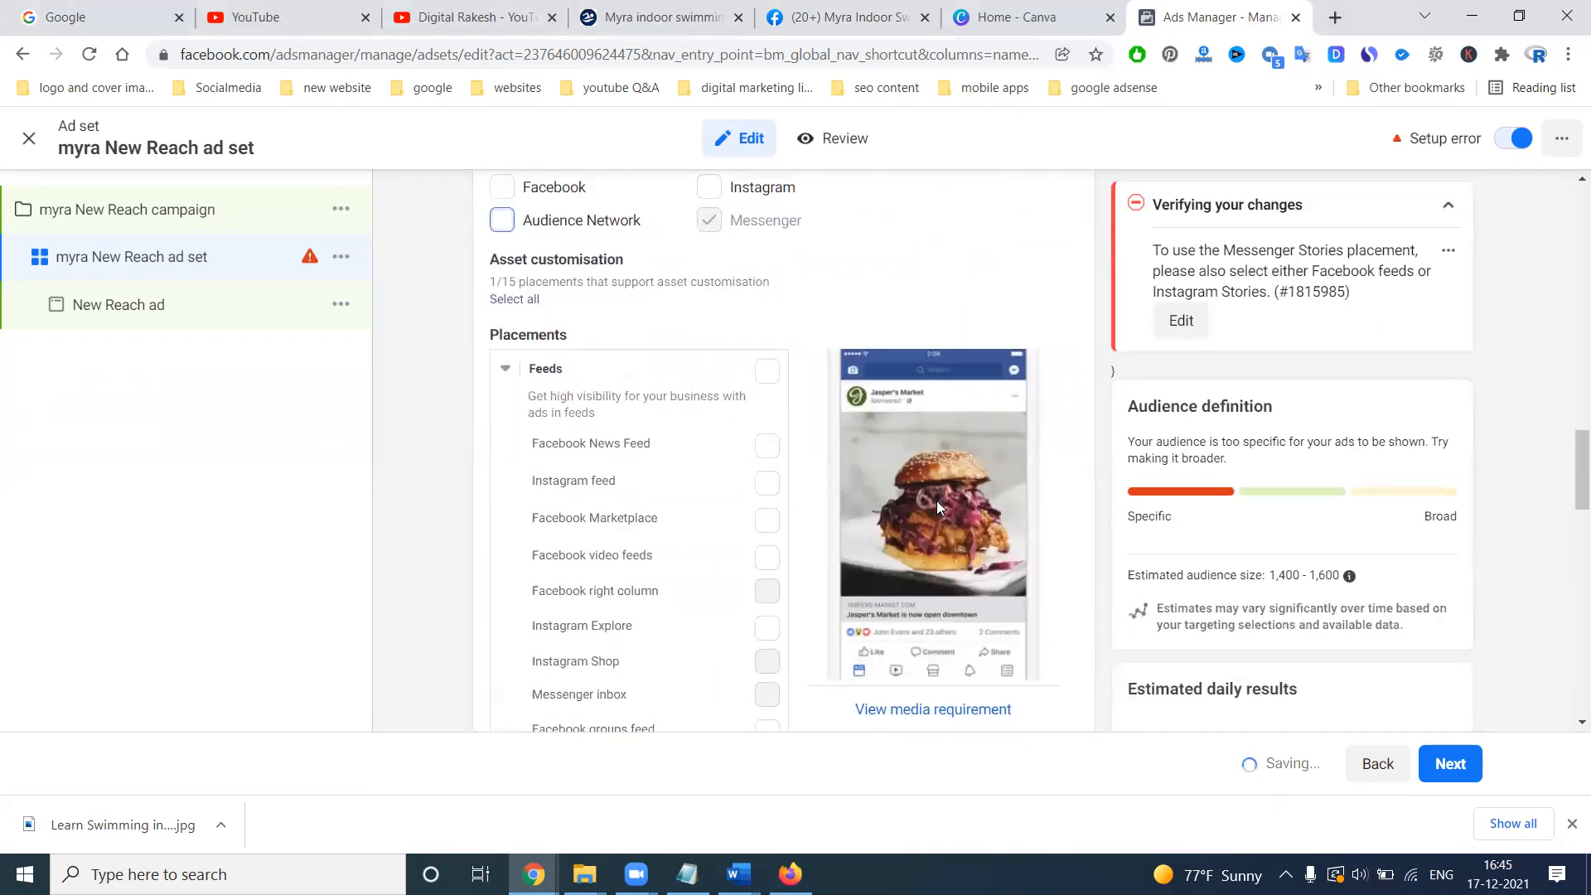
scroll(783, 523, "down", 7)
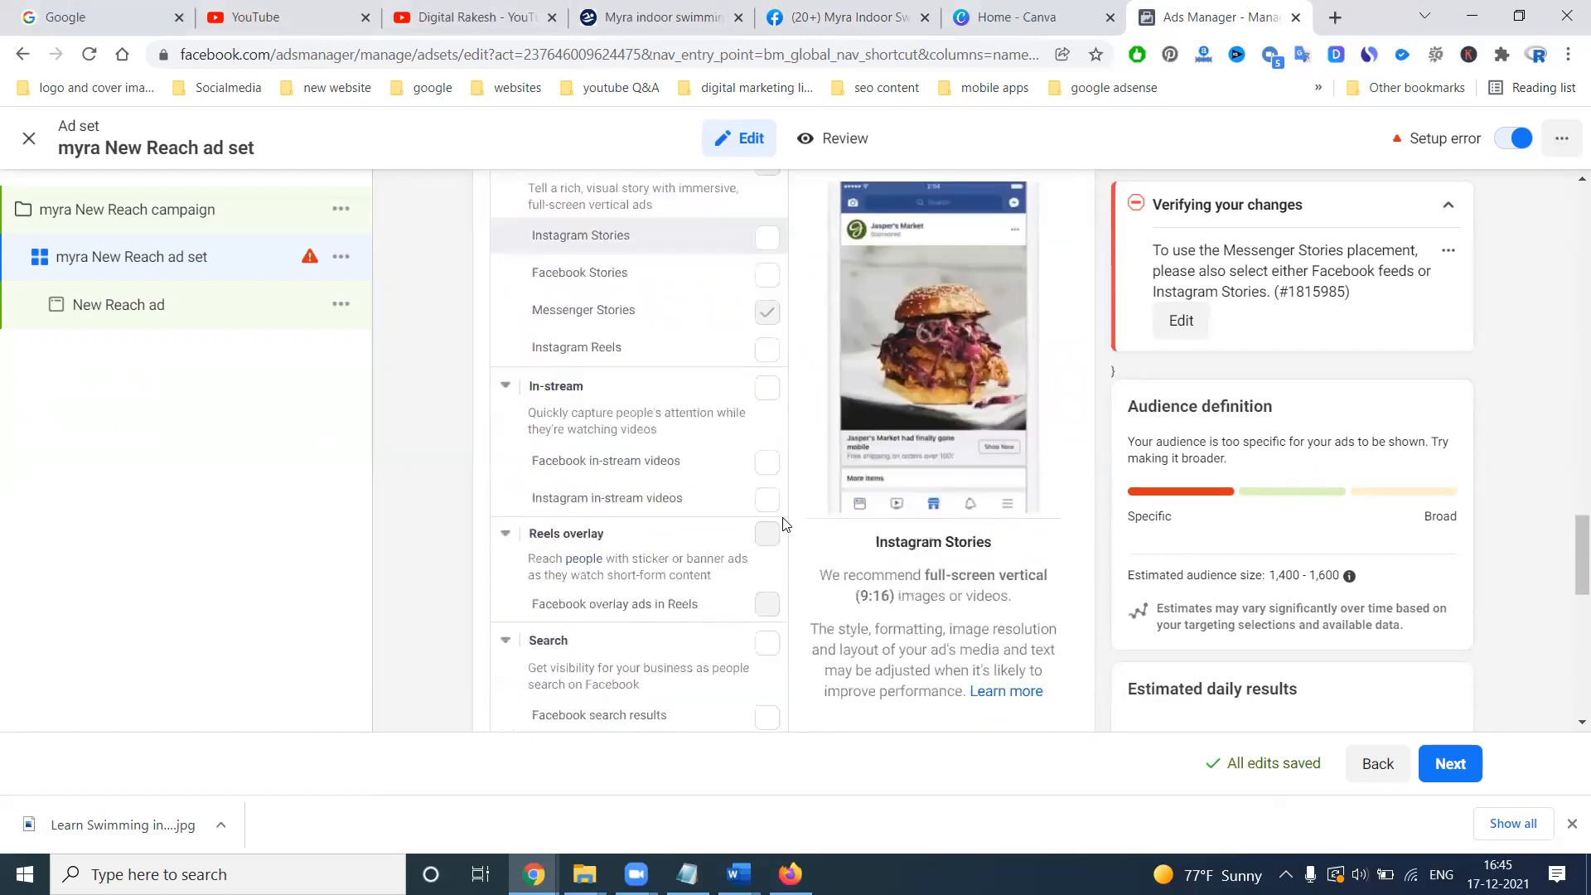
scroll(786, 524, "up", 1)
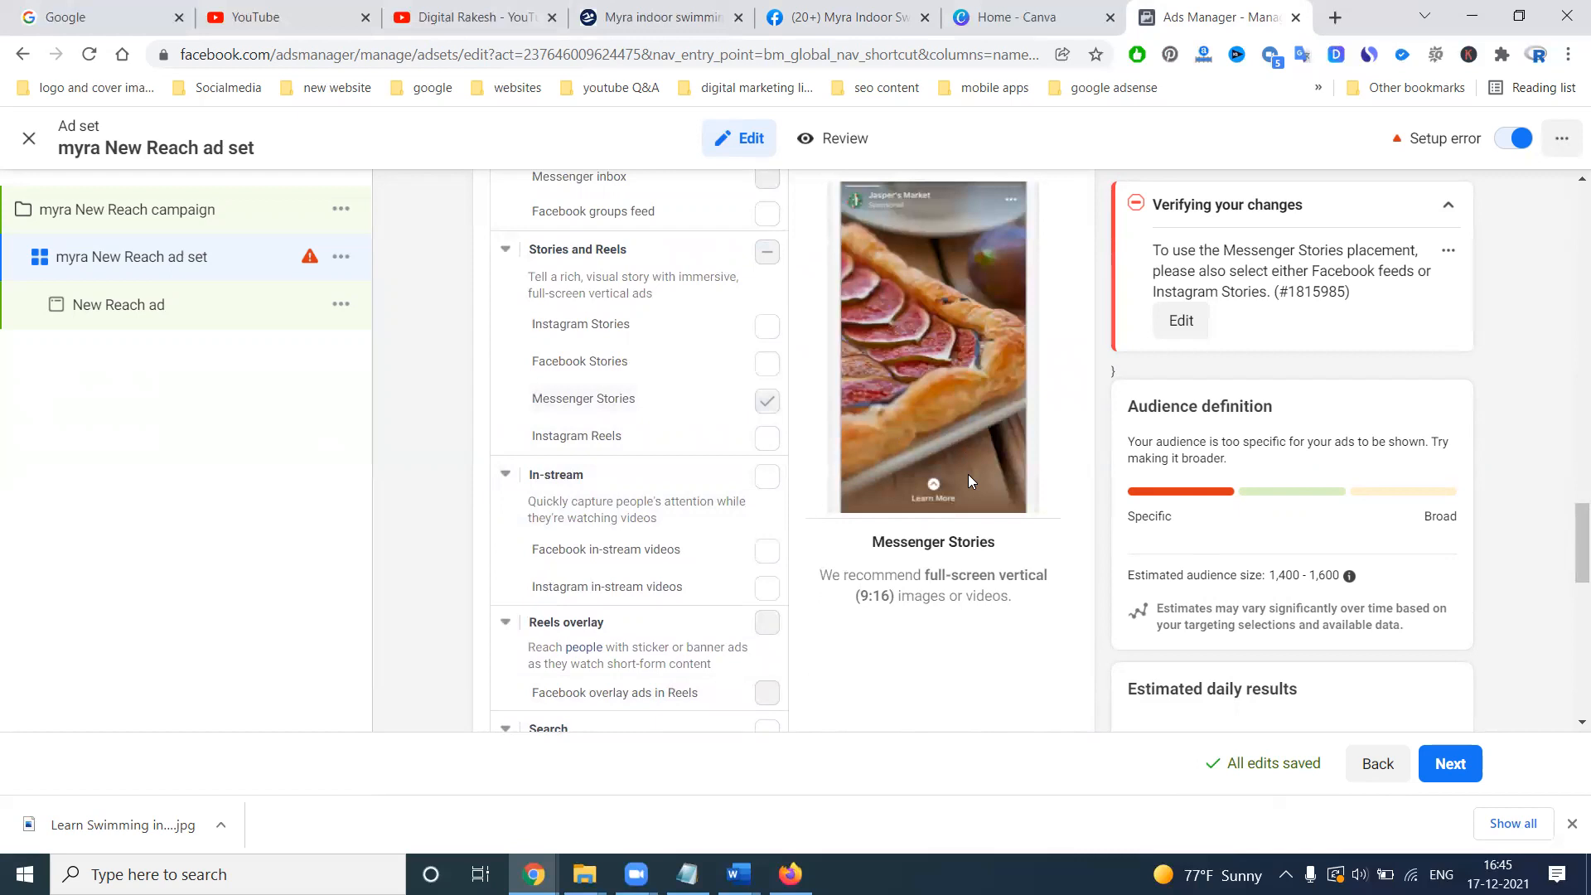
scroll(928, 492, "up", 8)
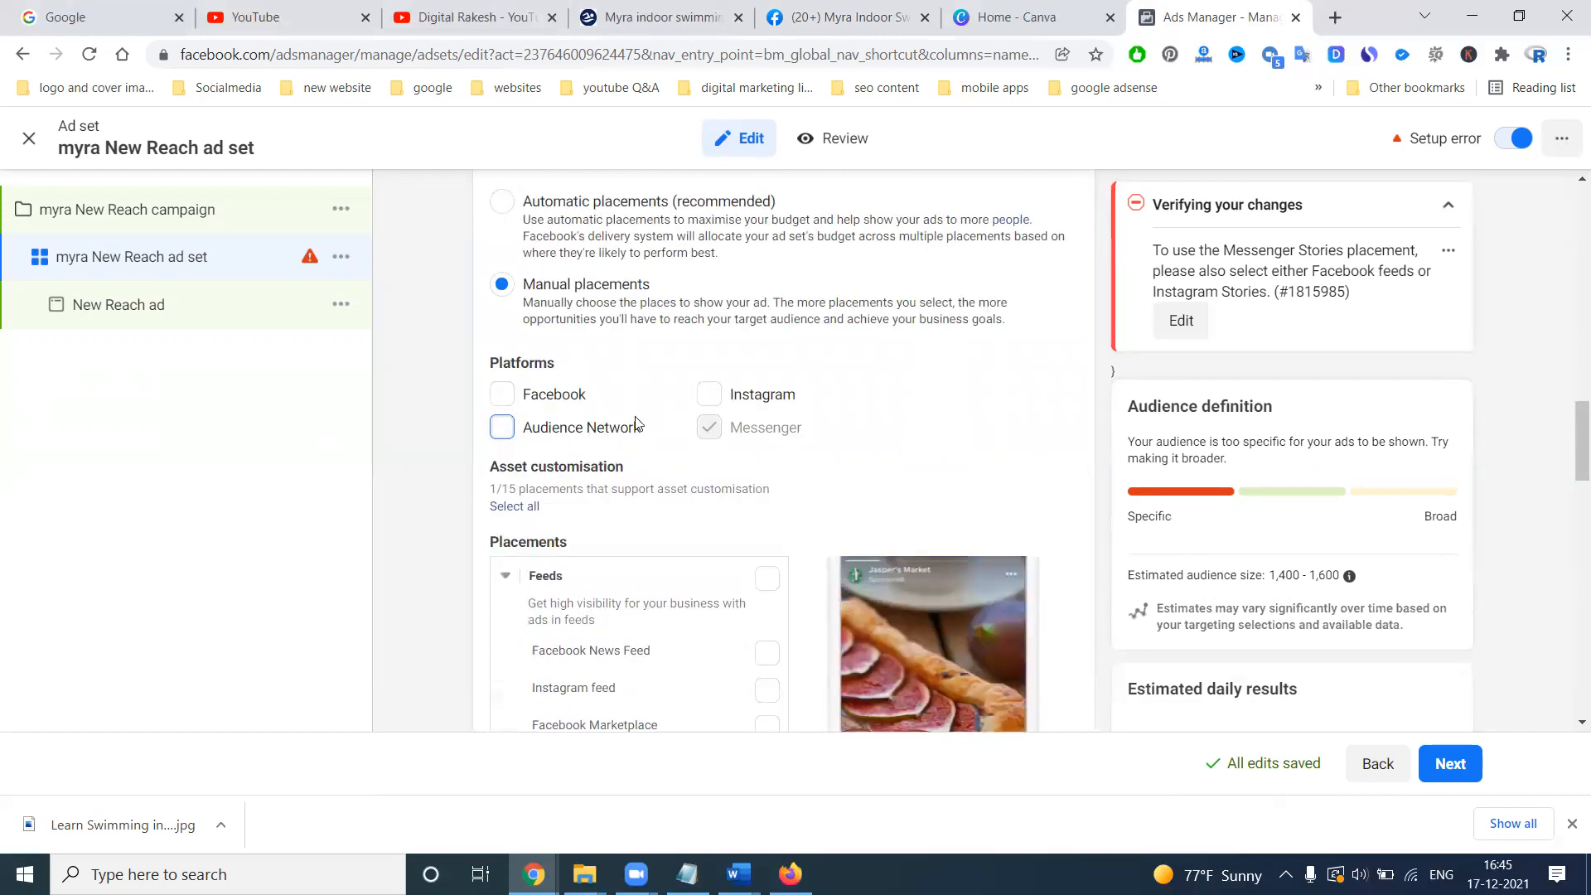
Reselect Facebook, Audience Network and Instagram as placement platforms, and continue to the ad
left_click(563, 394)
left_click(563, 489)
left_click(752, 463)
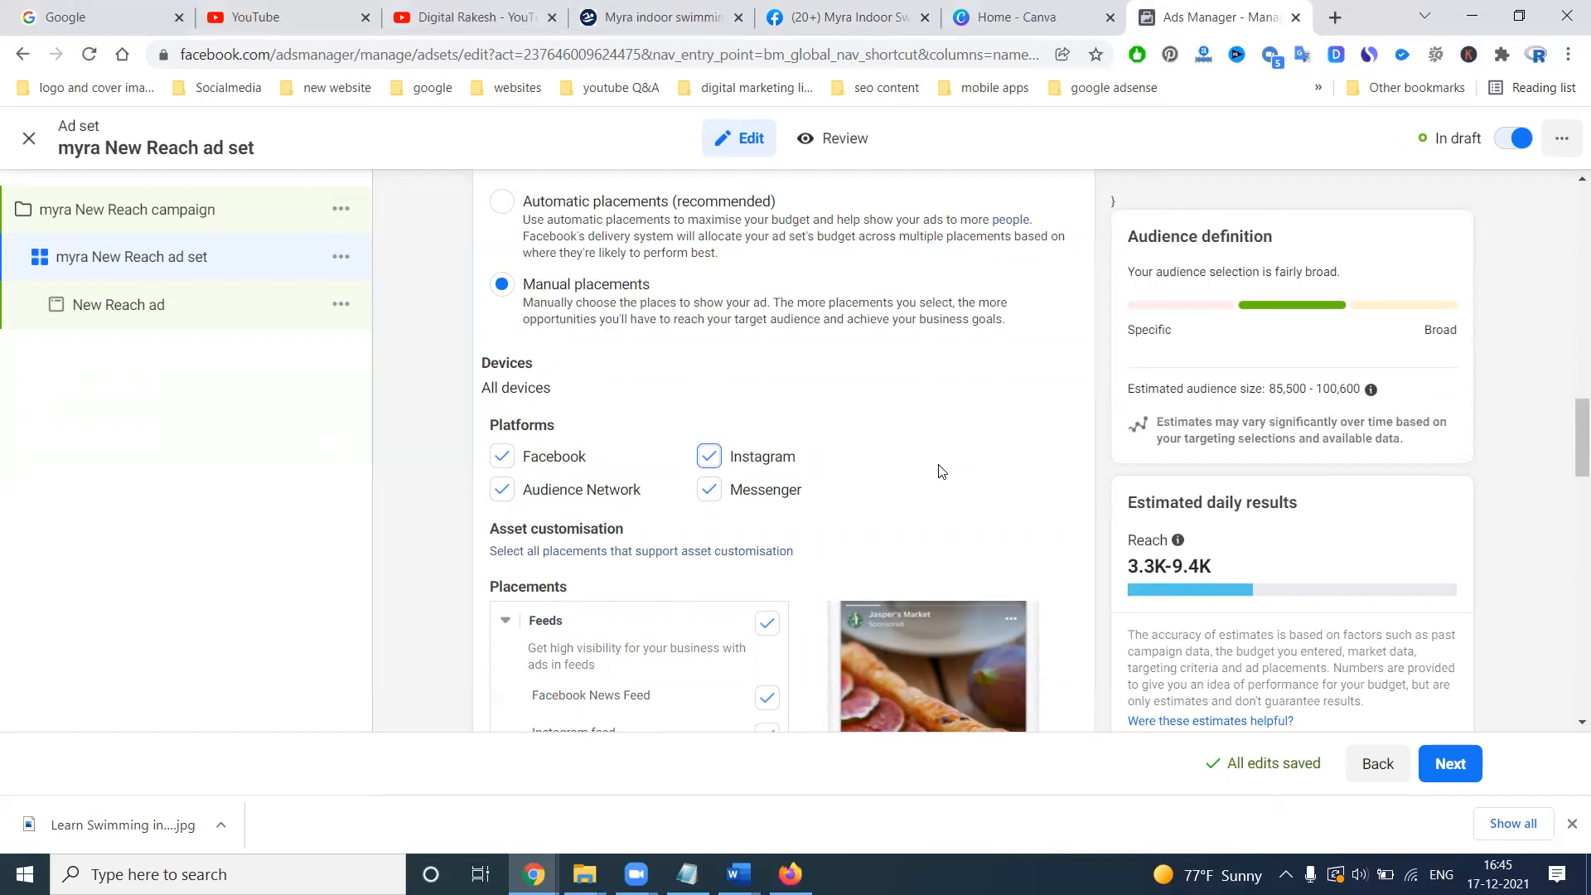
scroll(942, 469, "down", 3)
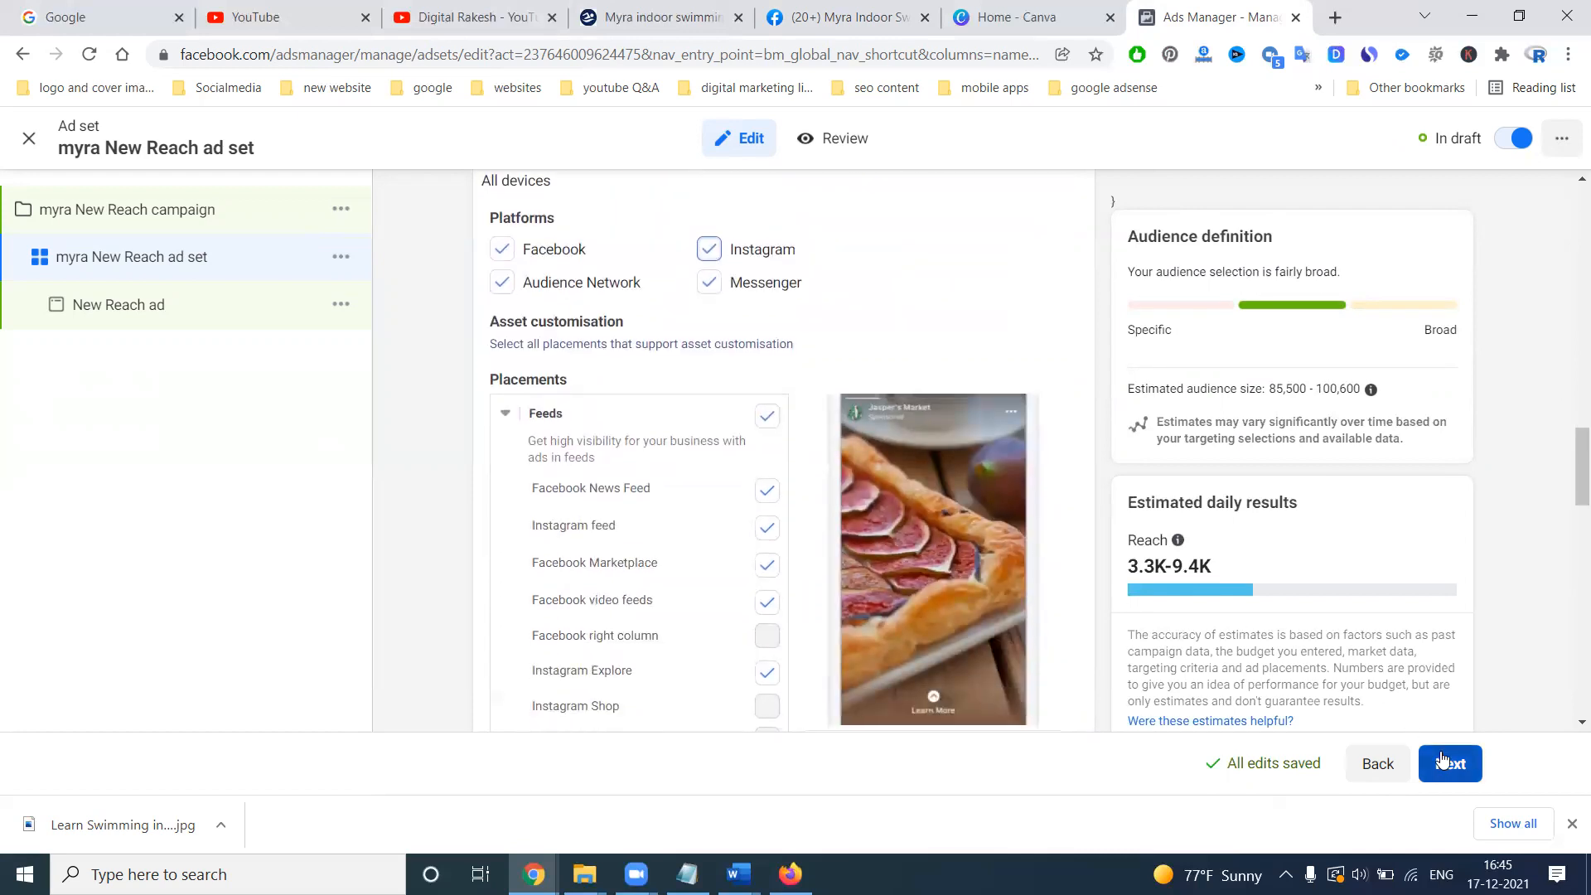
scroll(814, 472, "down", 10)
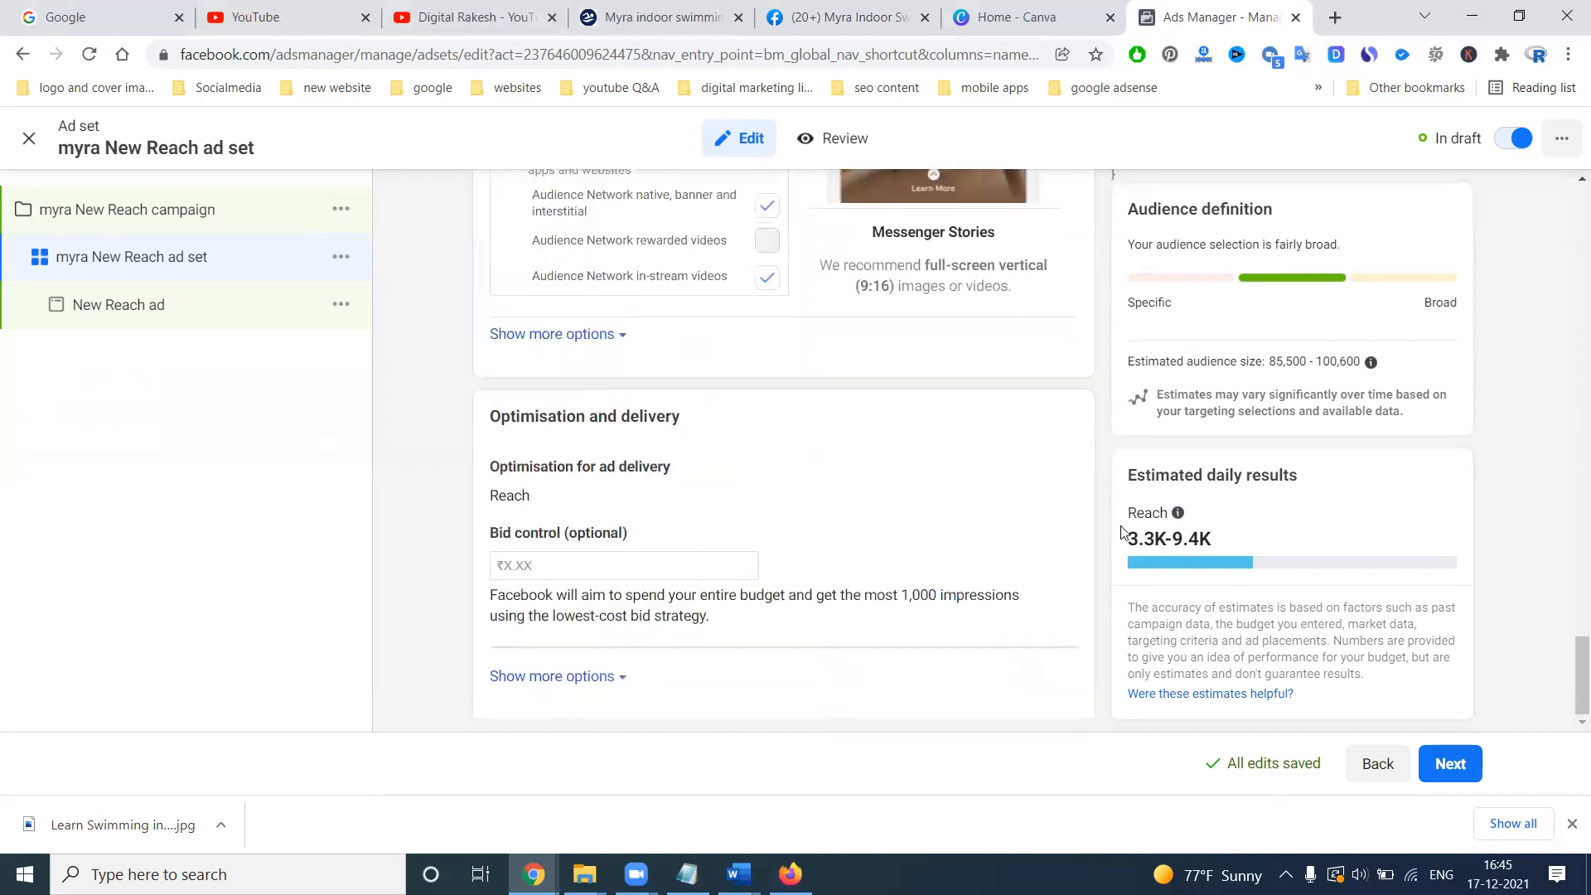
left_click(1450, 763)
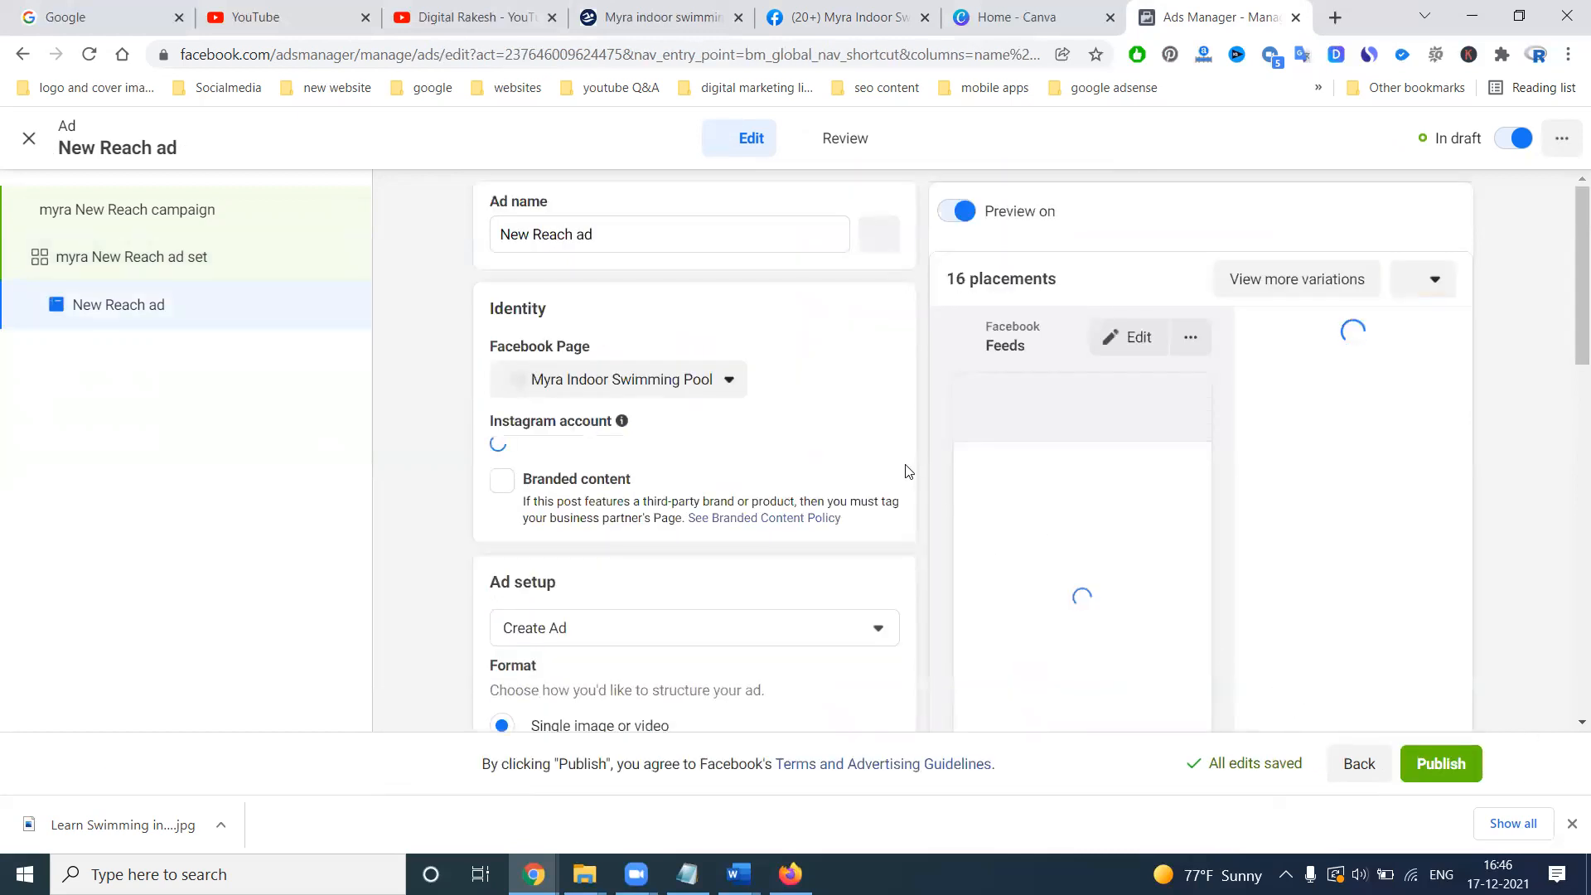
Replace the ad's media with the "Learn Swimming in 30 days" image uploaded from the Downloads folder, and proceed to cropping
scroll(909, 471, "down", 4)
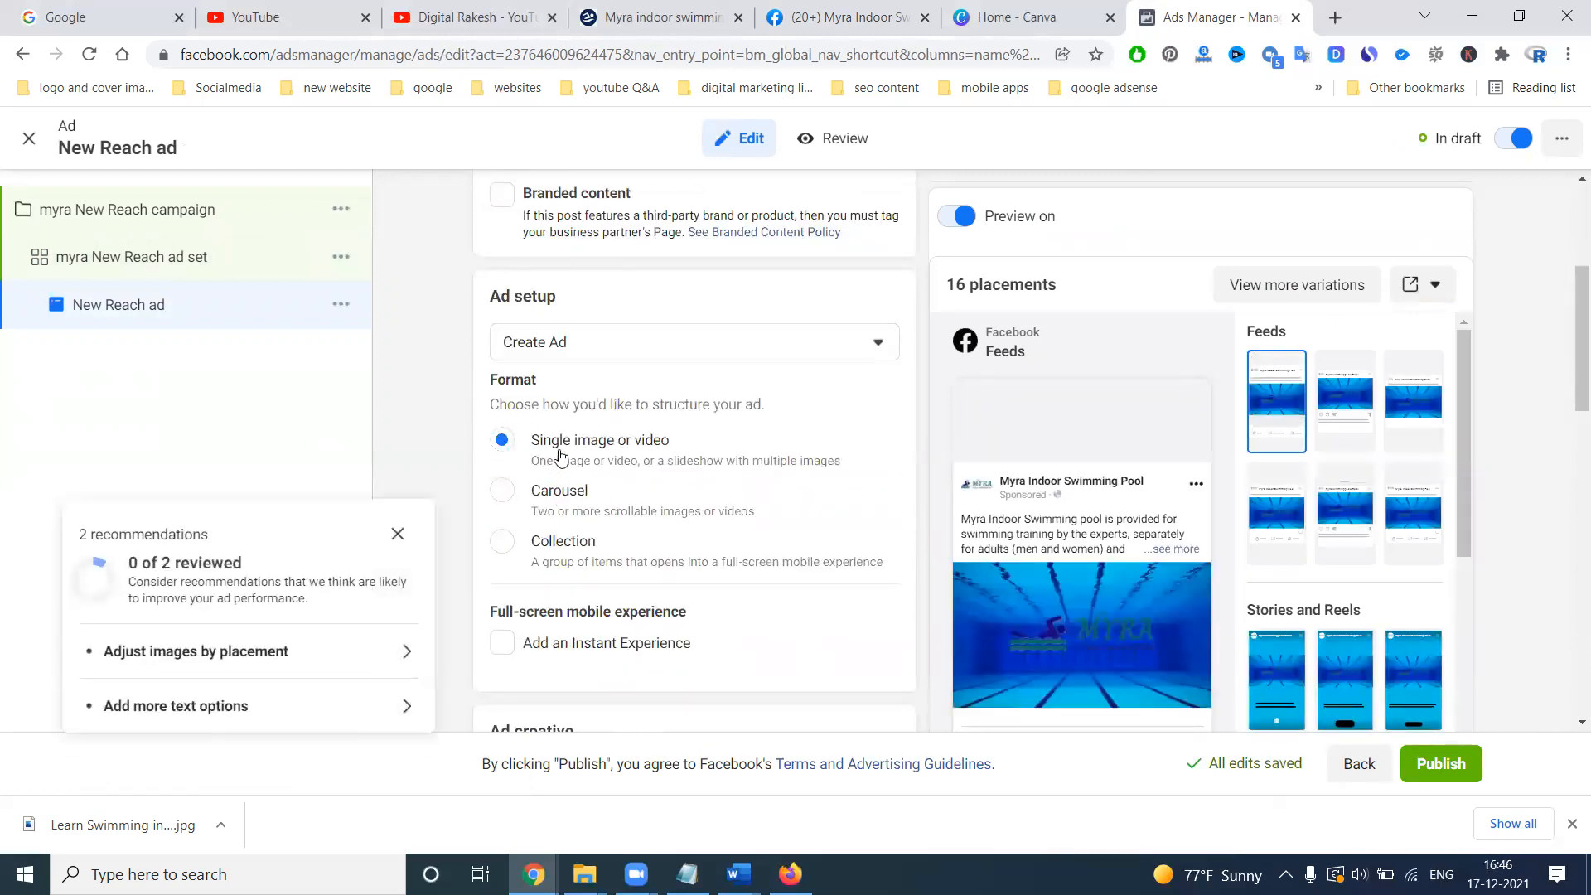
scroll(609, 531, "down", 4)
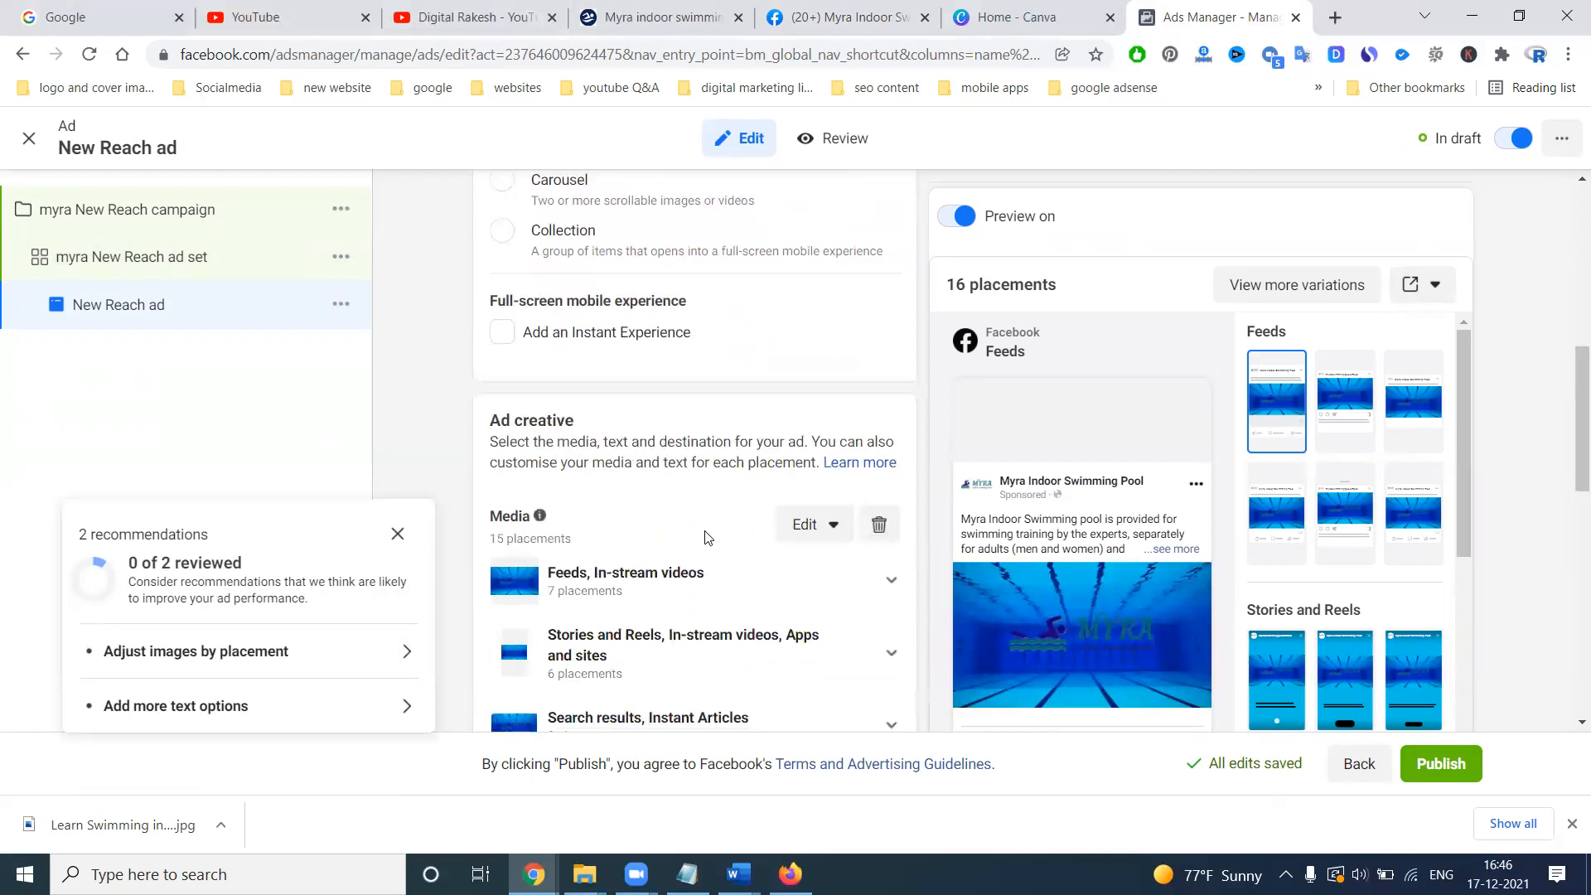
left_click(815, 524)
left_click(817, 576)
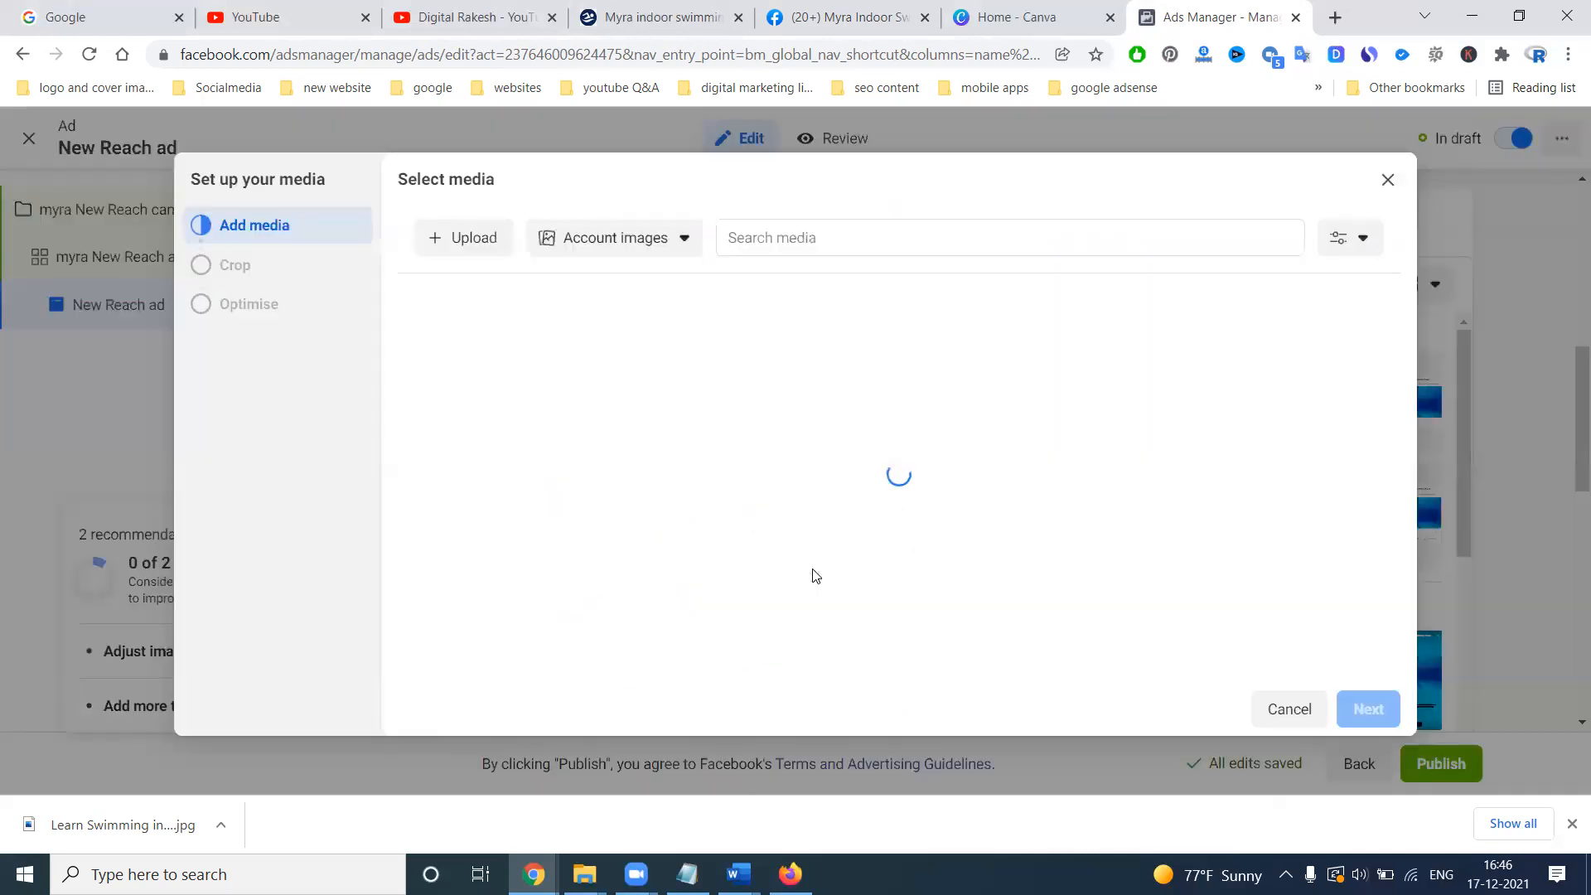
left_click(464, 240)
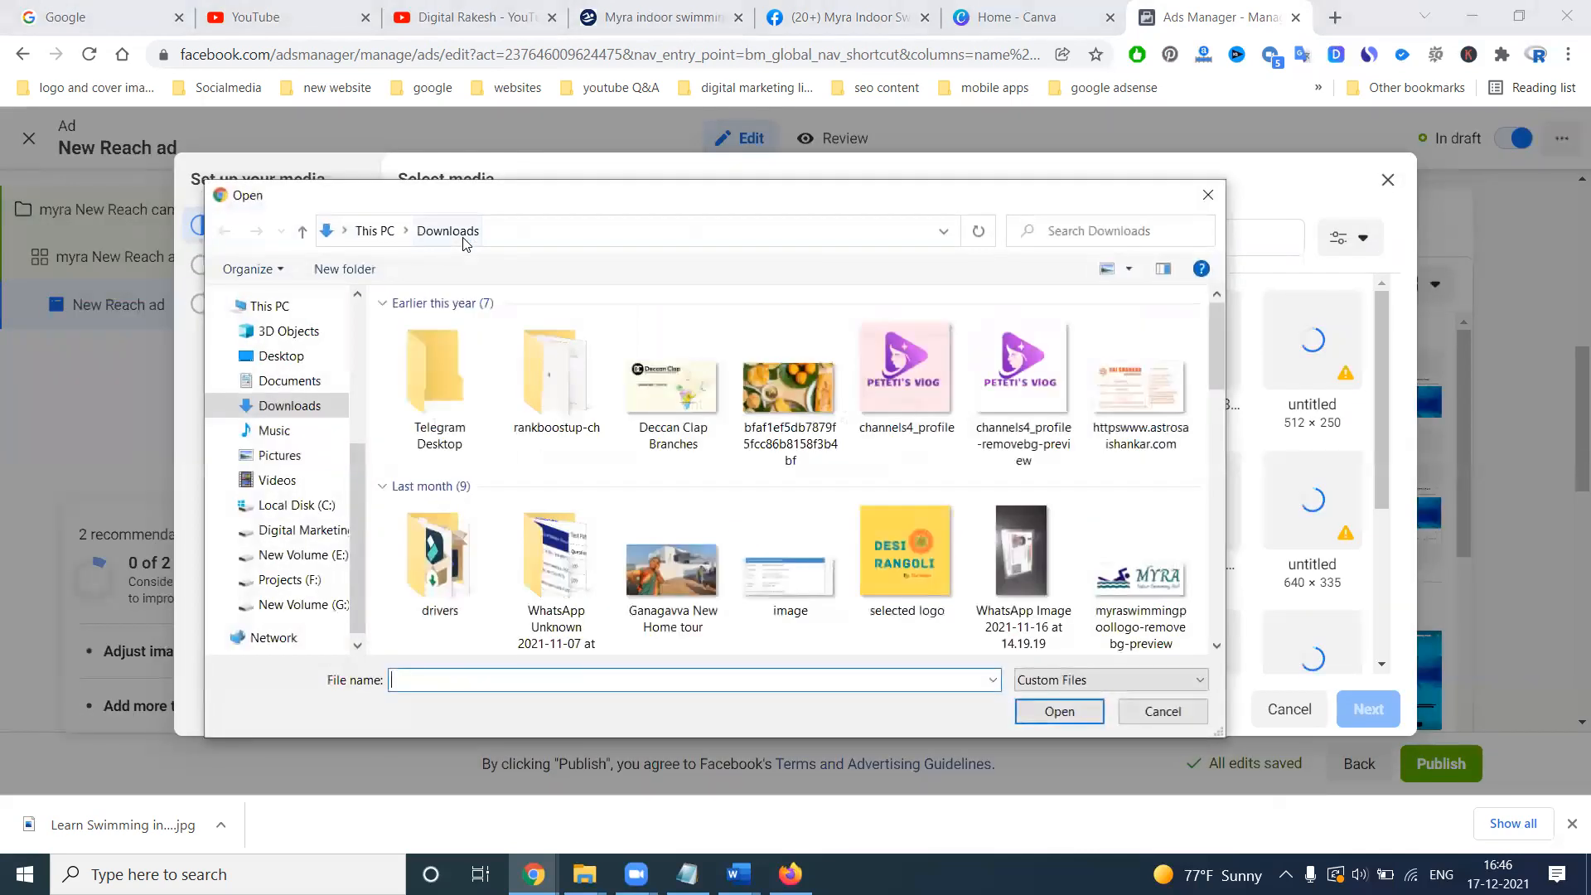
scroll(652, 463, "down", 2)
double_click(458, 601)
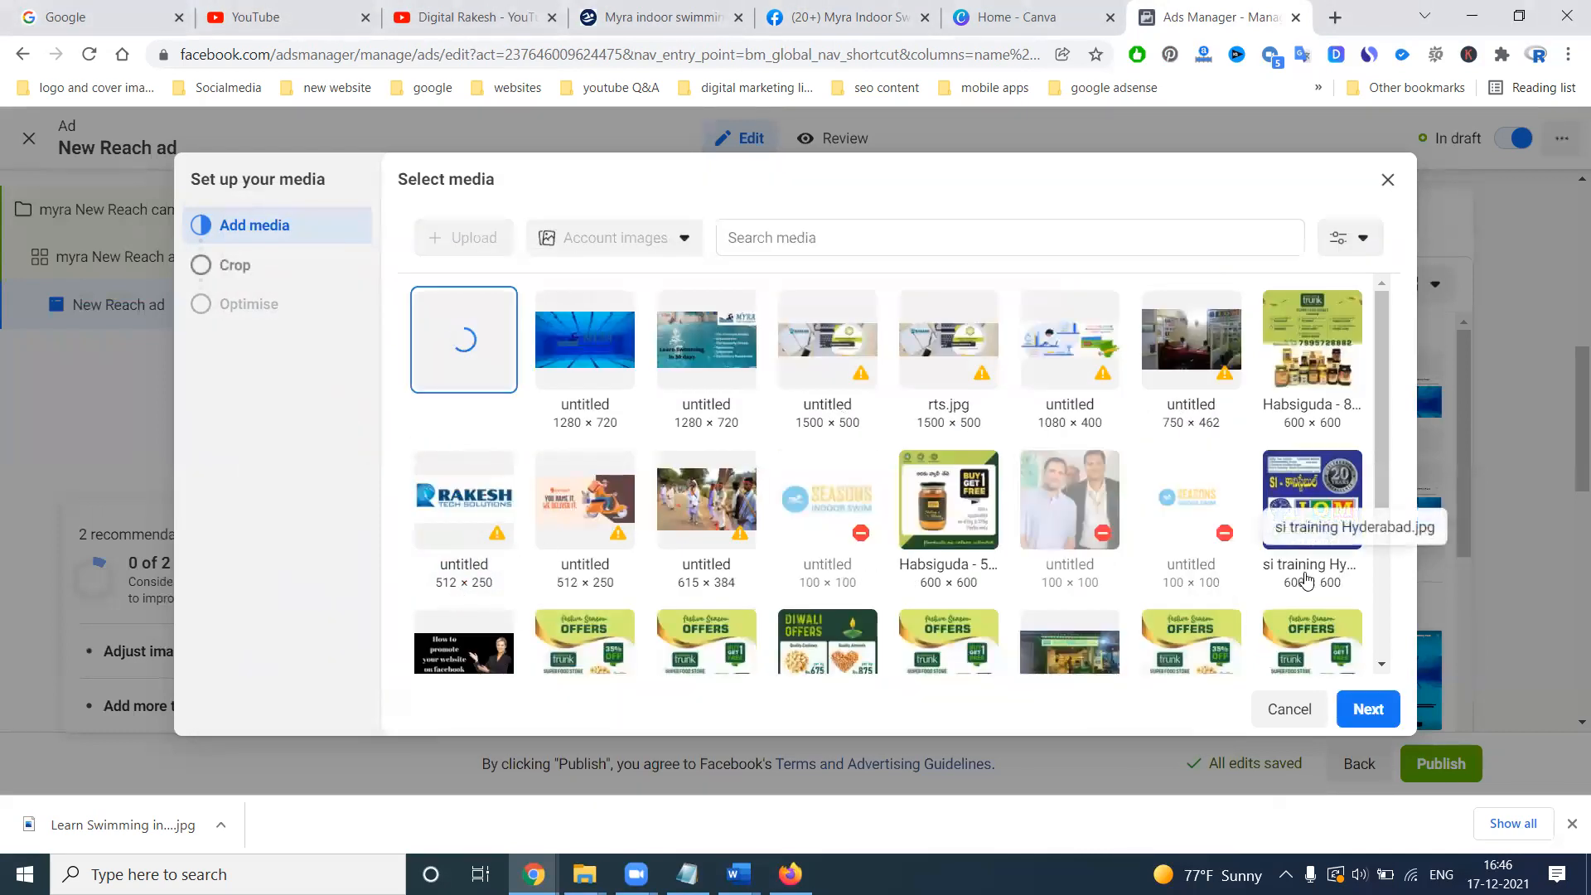
left_click(1356, 698)
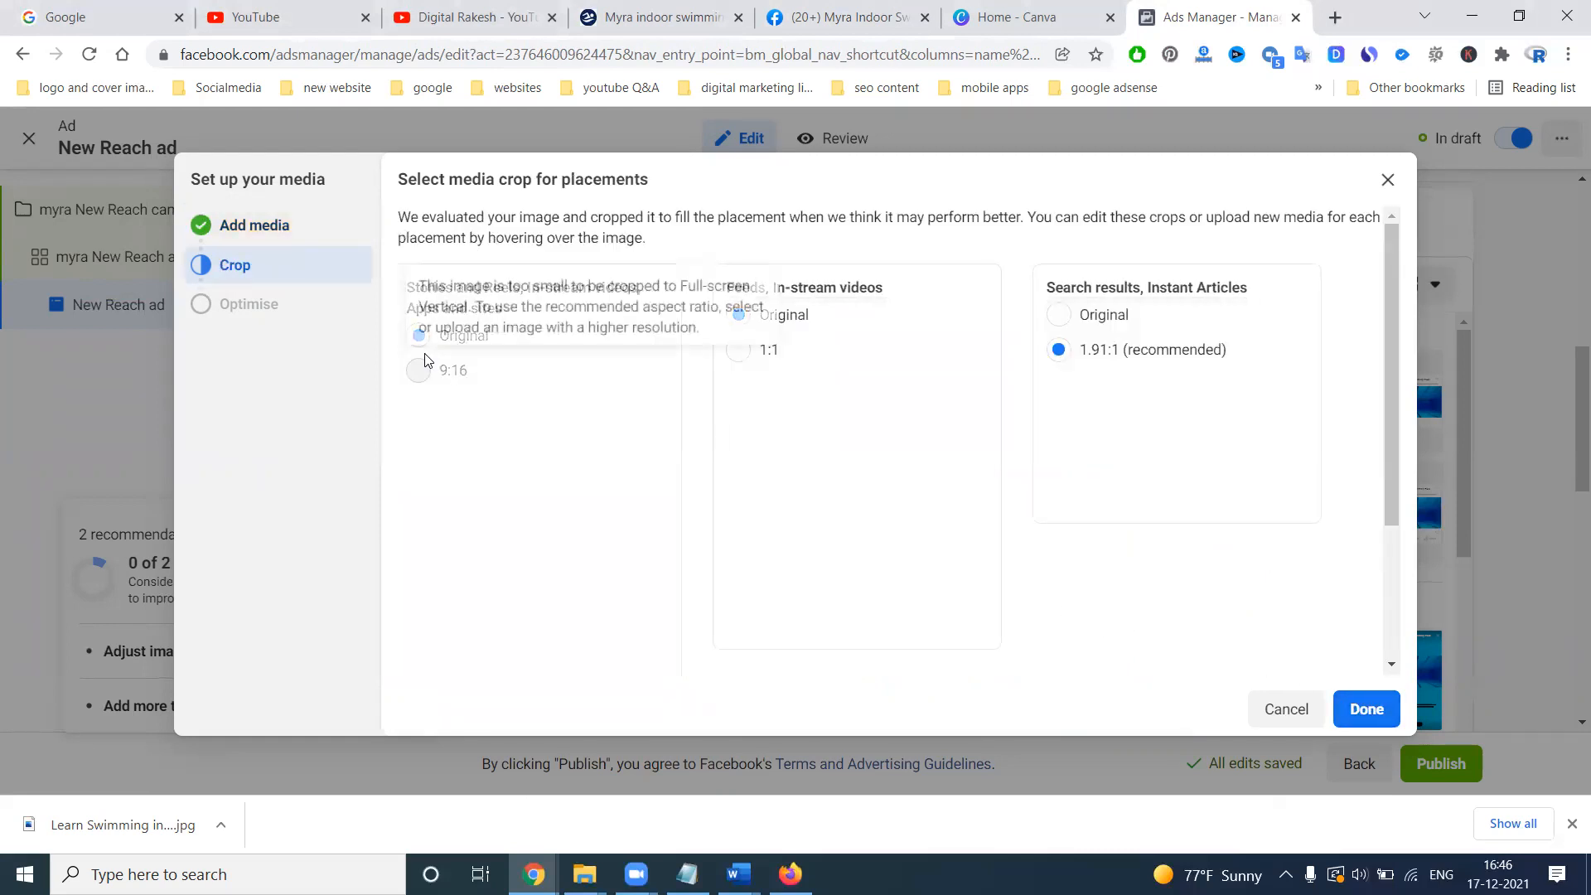
Choose the Original crop for Search results and Instant Articles after comparing it with 1.91:1, and apply the image to the ad
left_click(1060, 315)
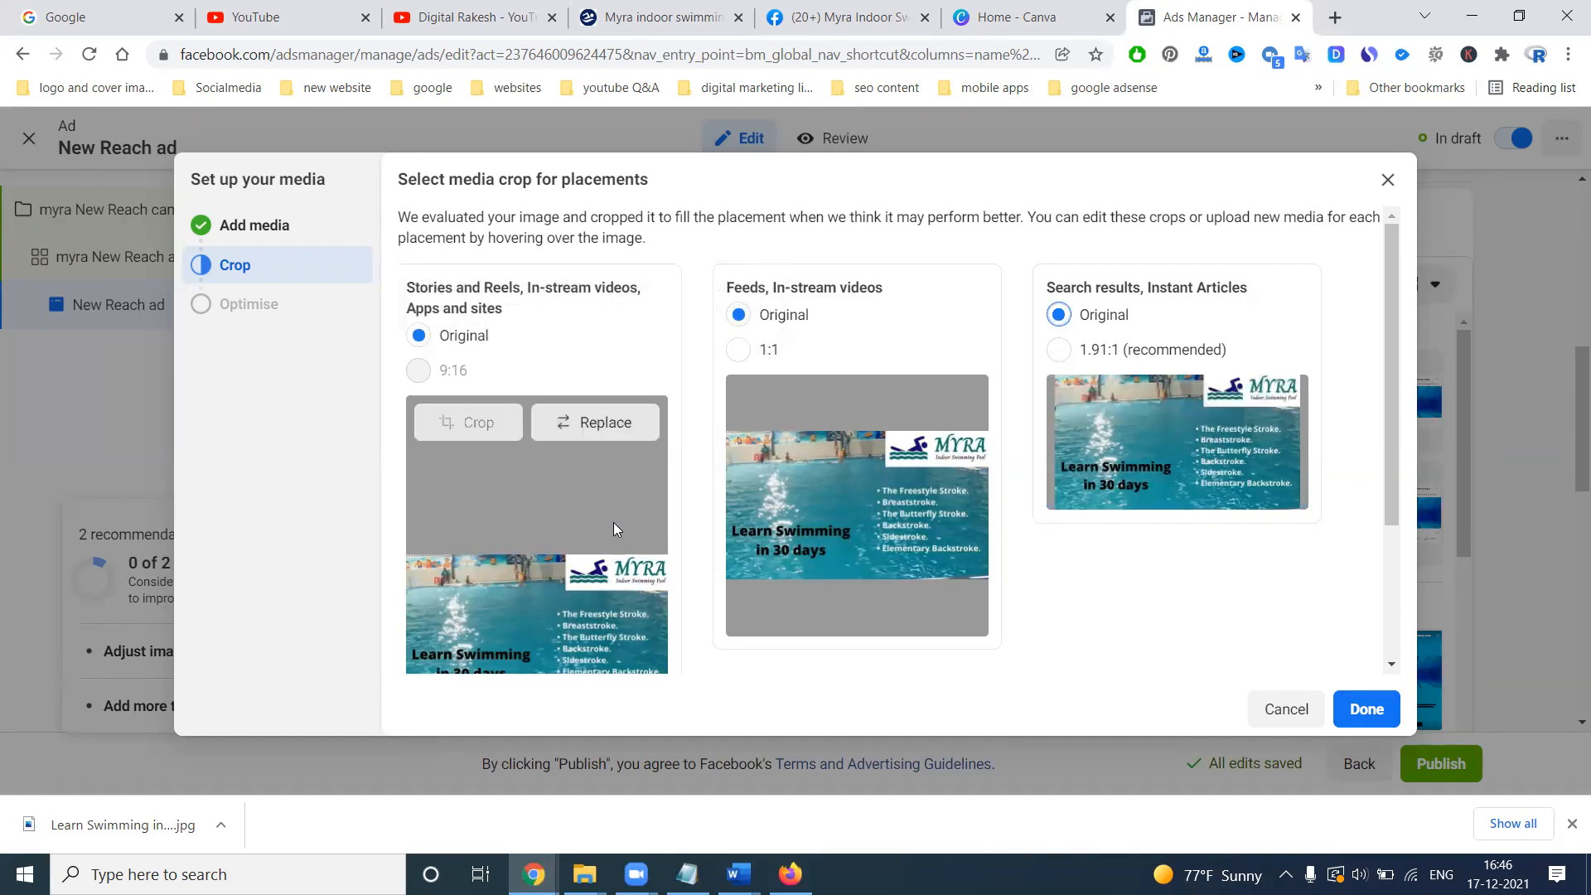
scroll(618, 523, "down", 2)
scroll(867, 325, "up", 2)
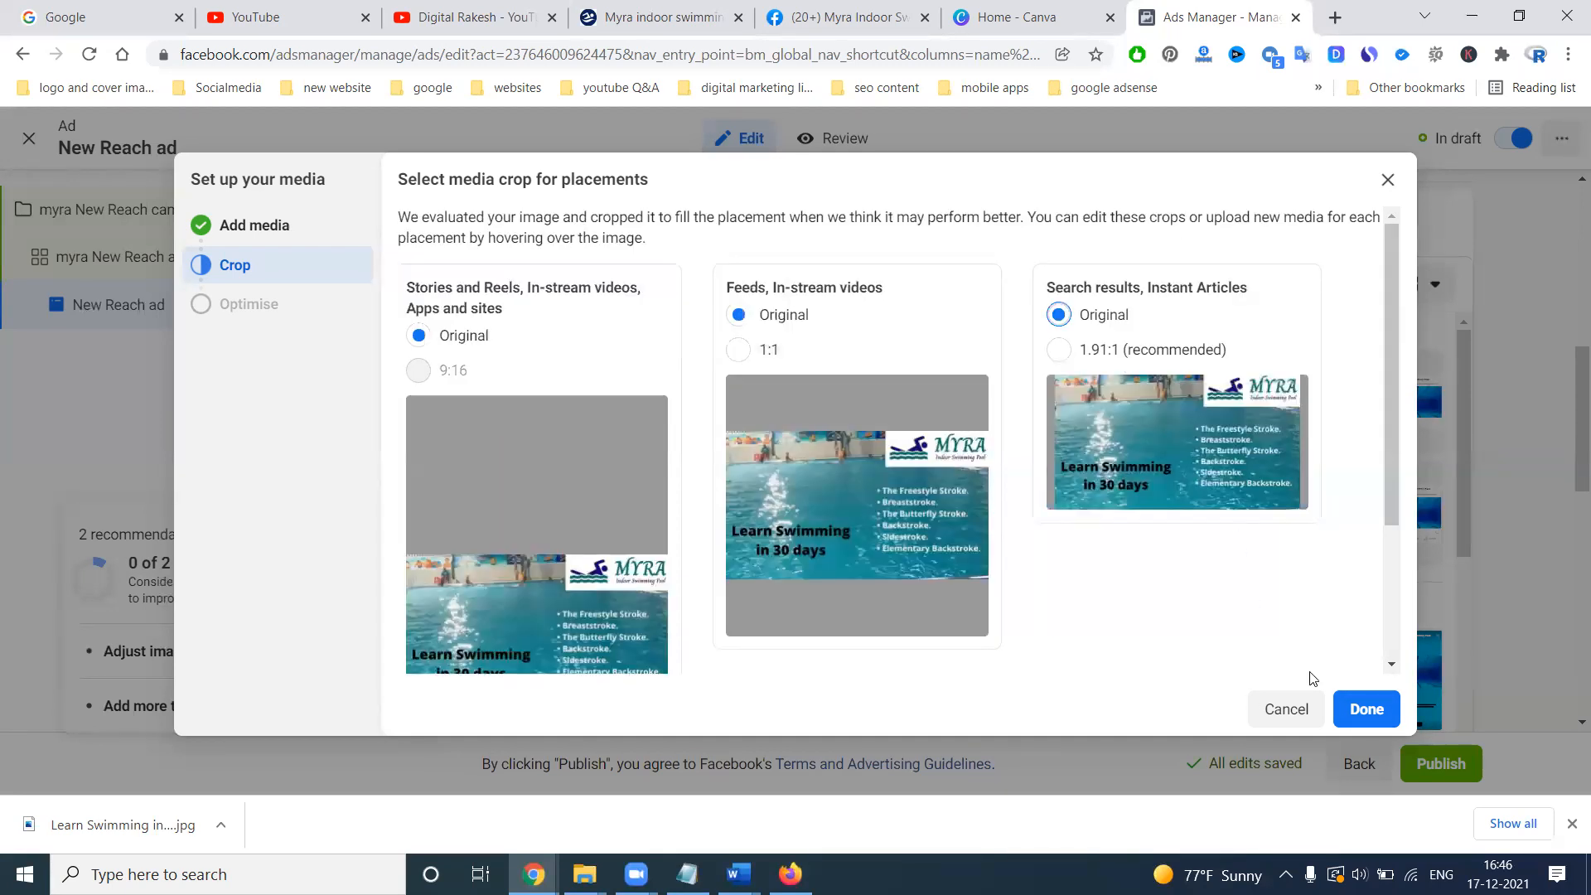
left_click(1119, 351)
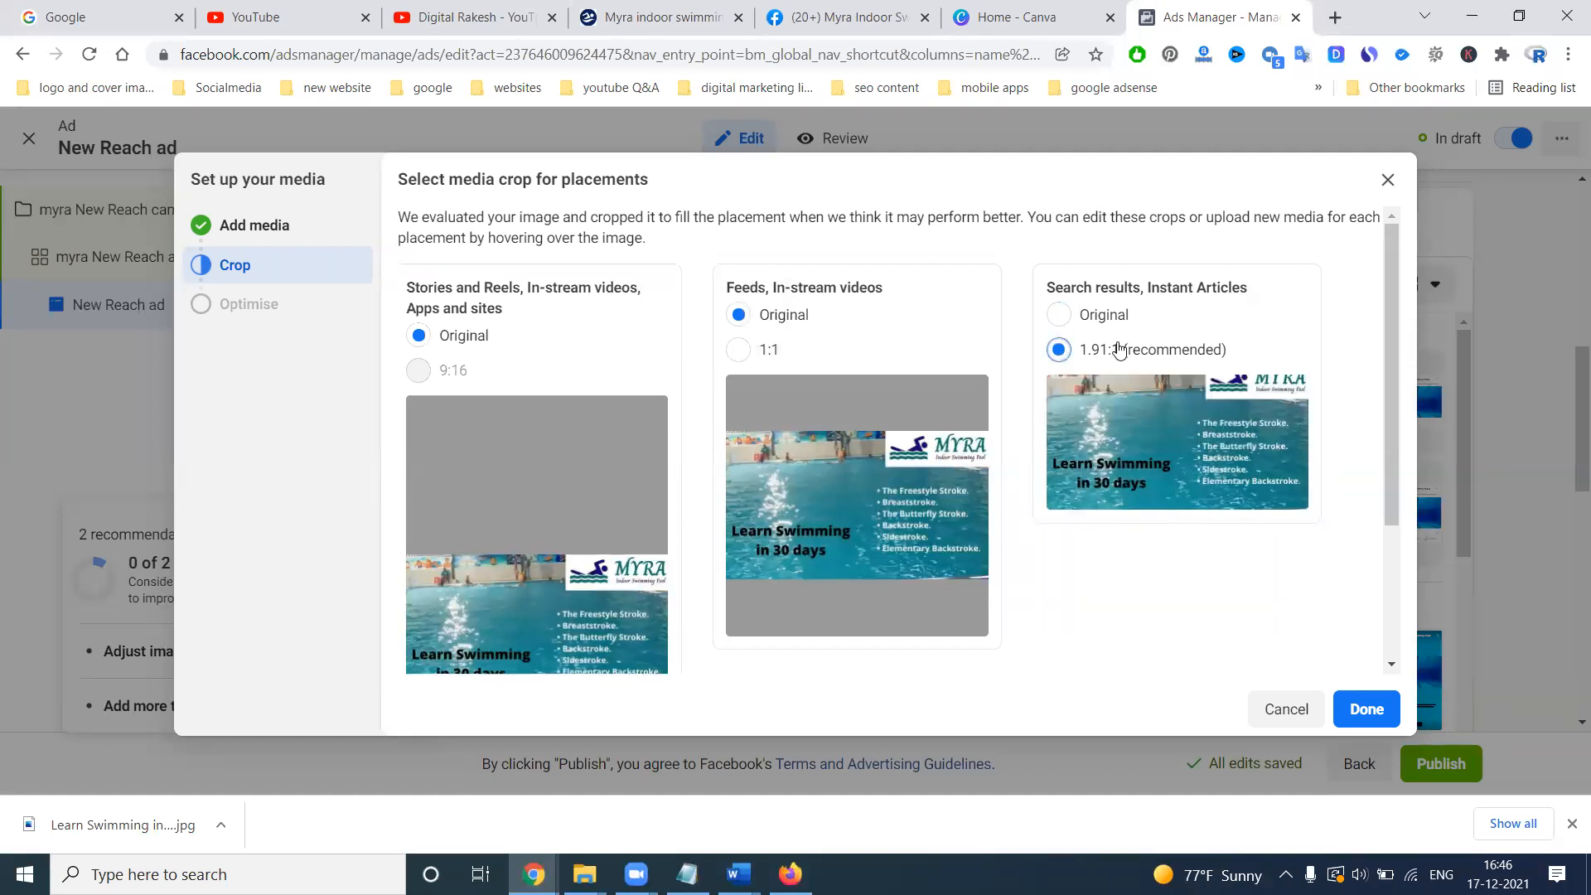
left_click(1091, 321)
left_click(1369, 702)
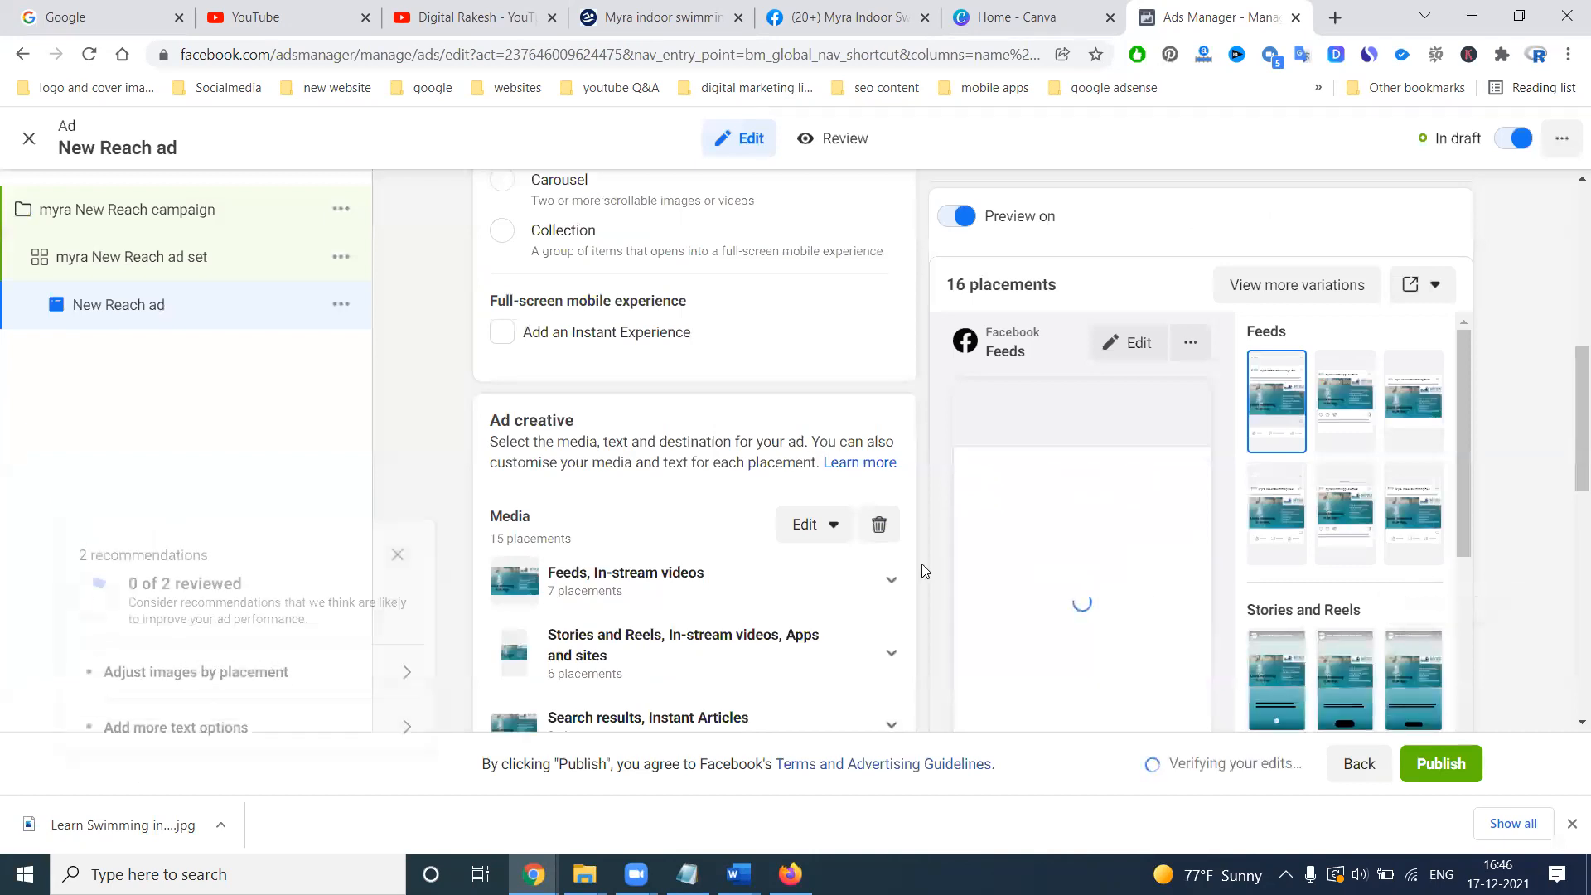
Enable a website URL for the ad, and look through the "smo content" Word document for ad copy
scroll(922, 570, "down", 5)
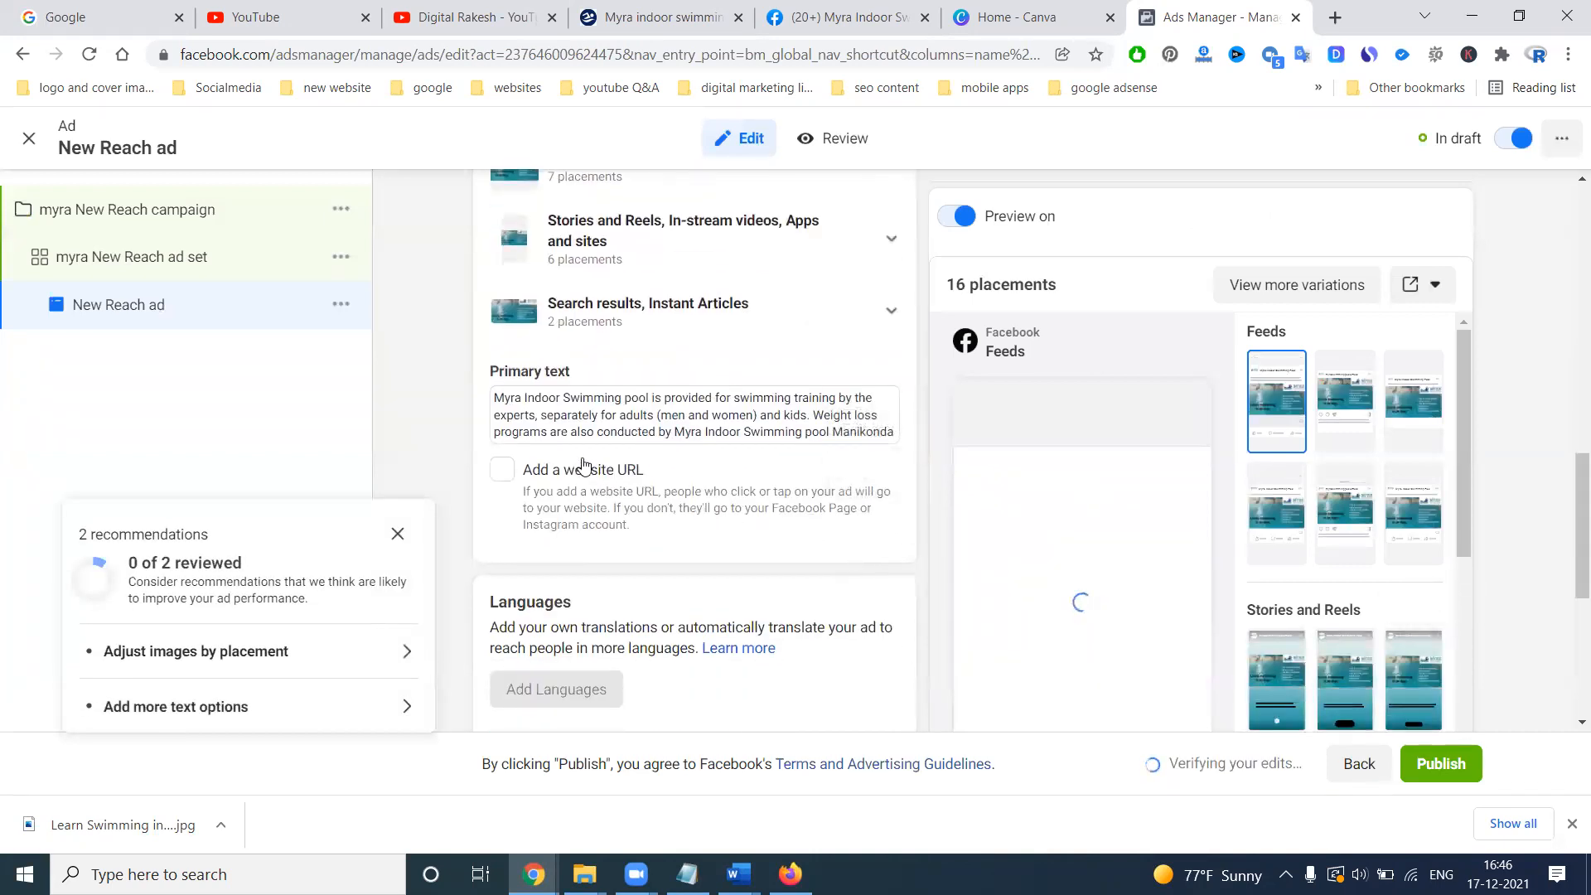
left_click(583, 469)
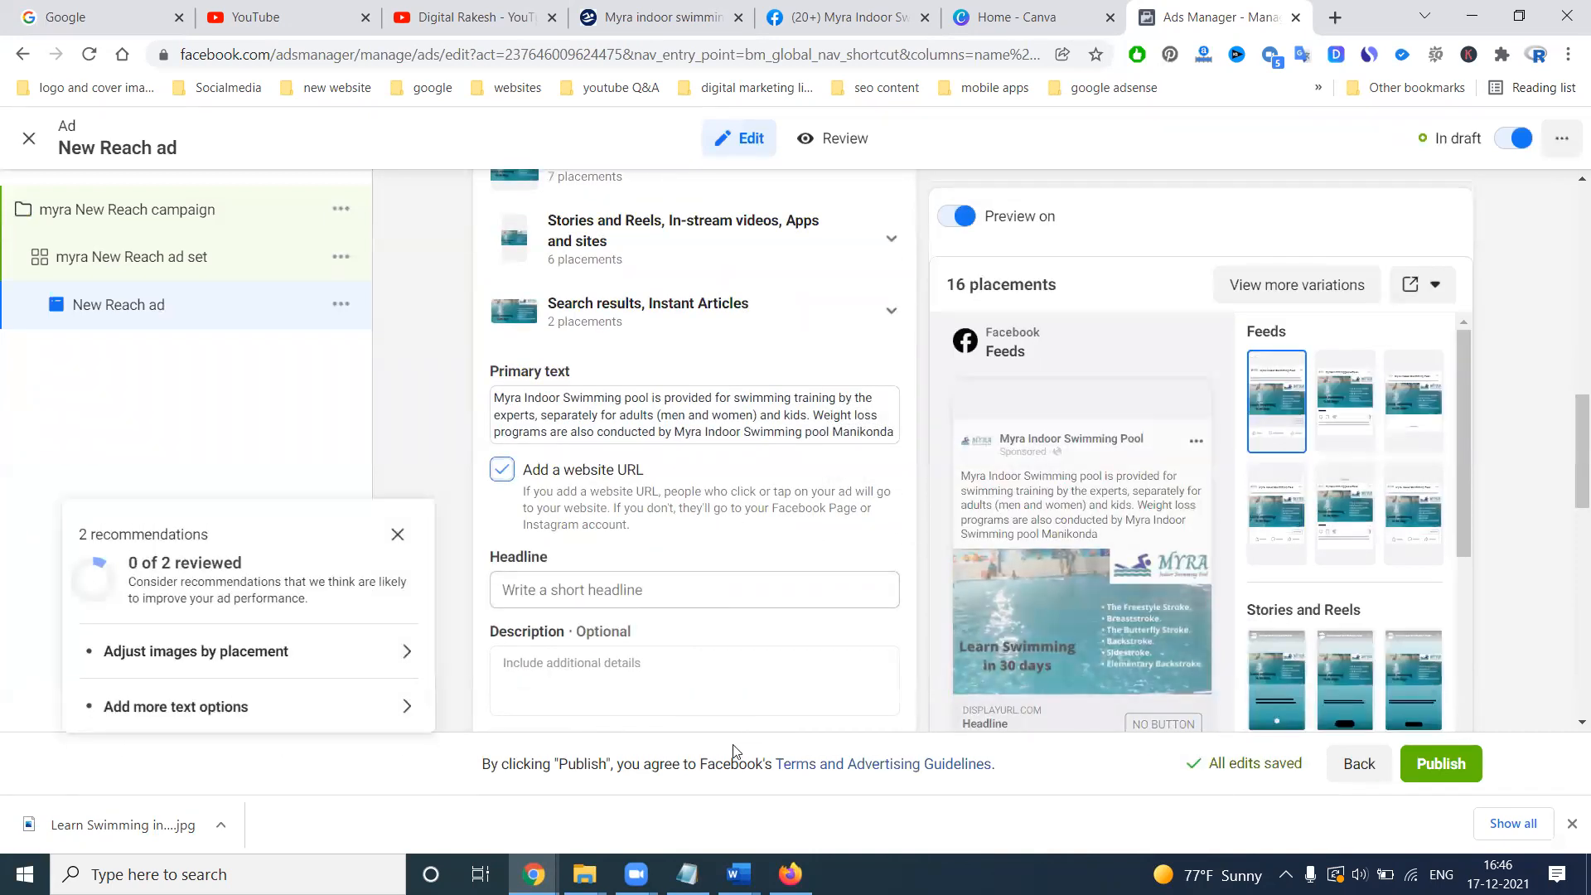
mouse_move(739, 874)
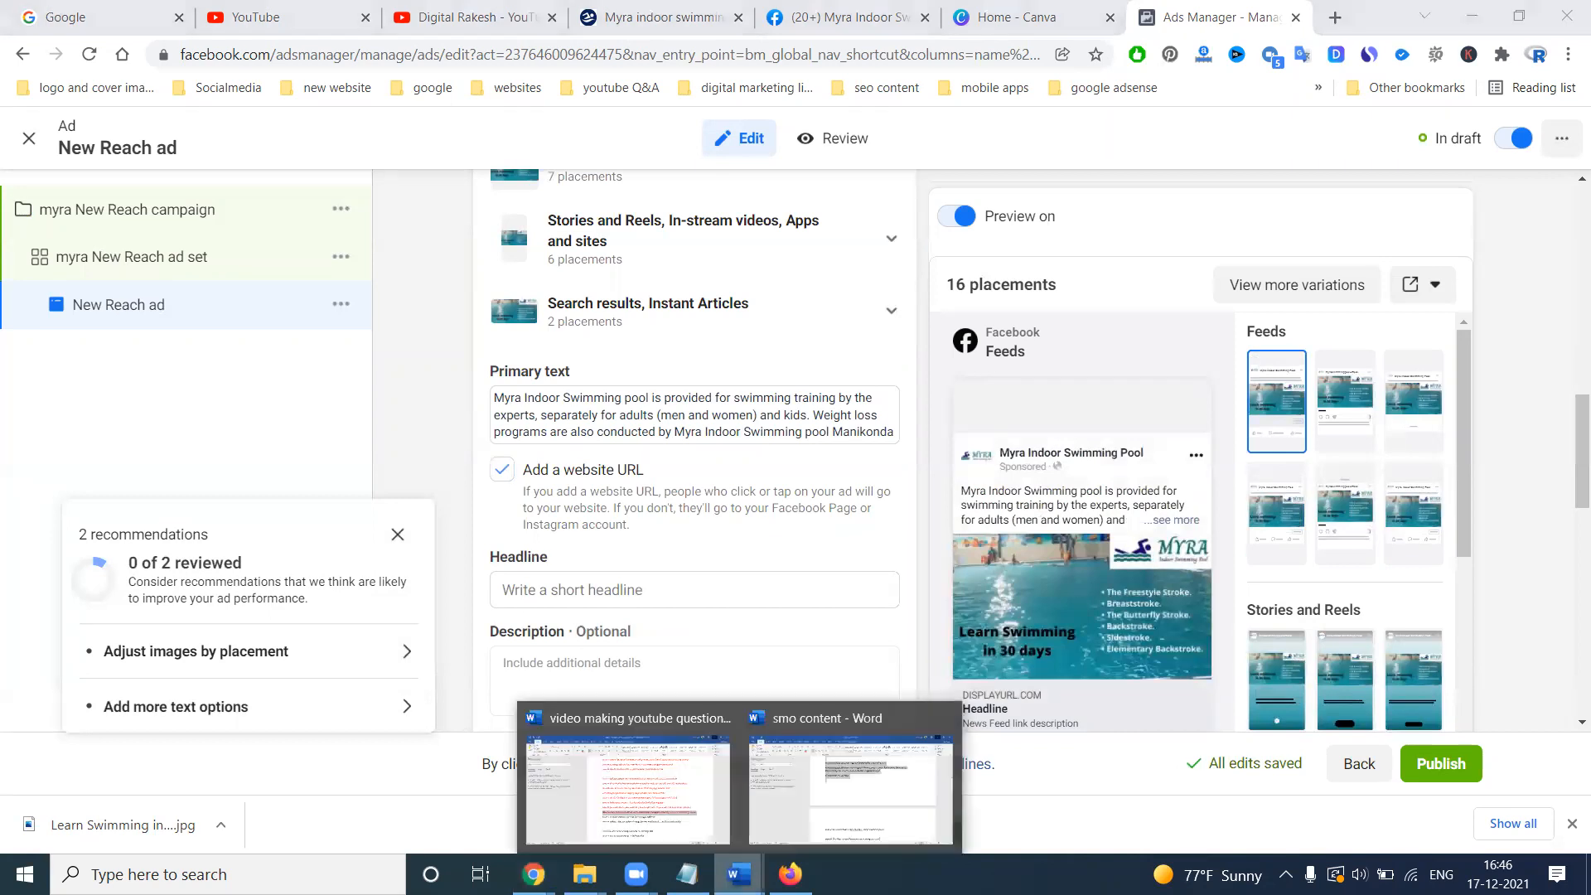
left_click(787, 794)
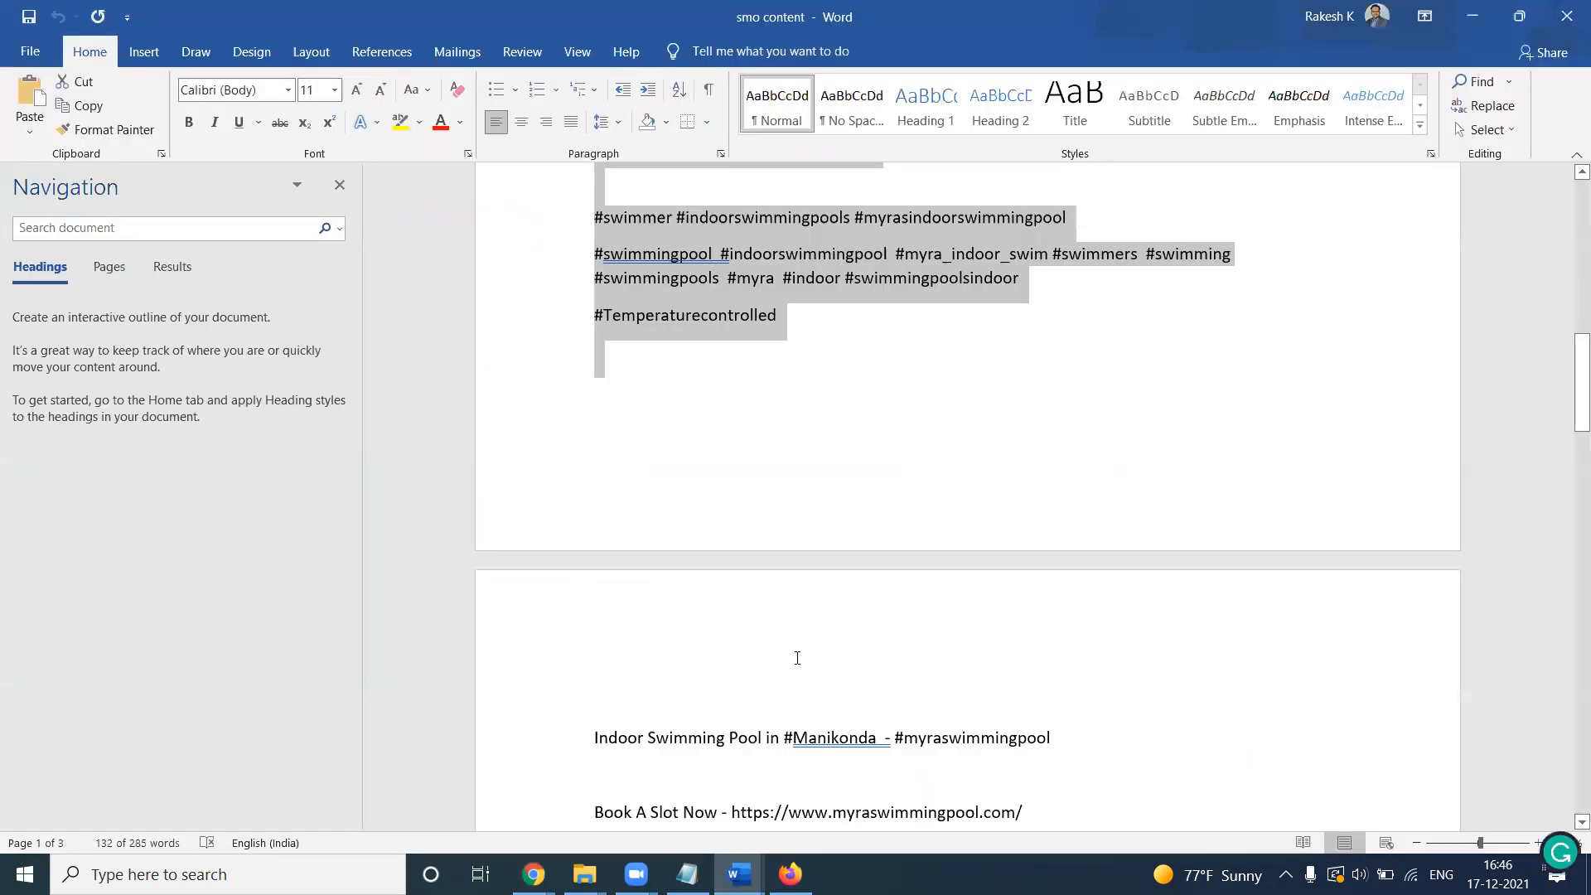
key("alt+Tab")
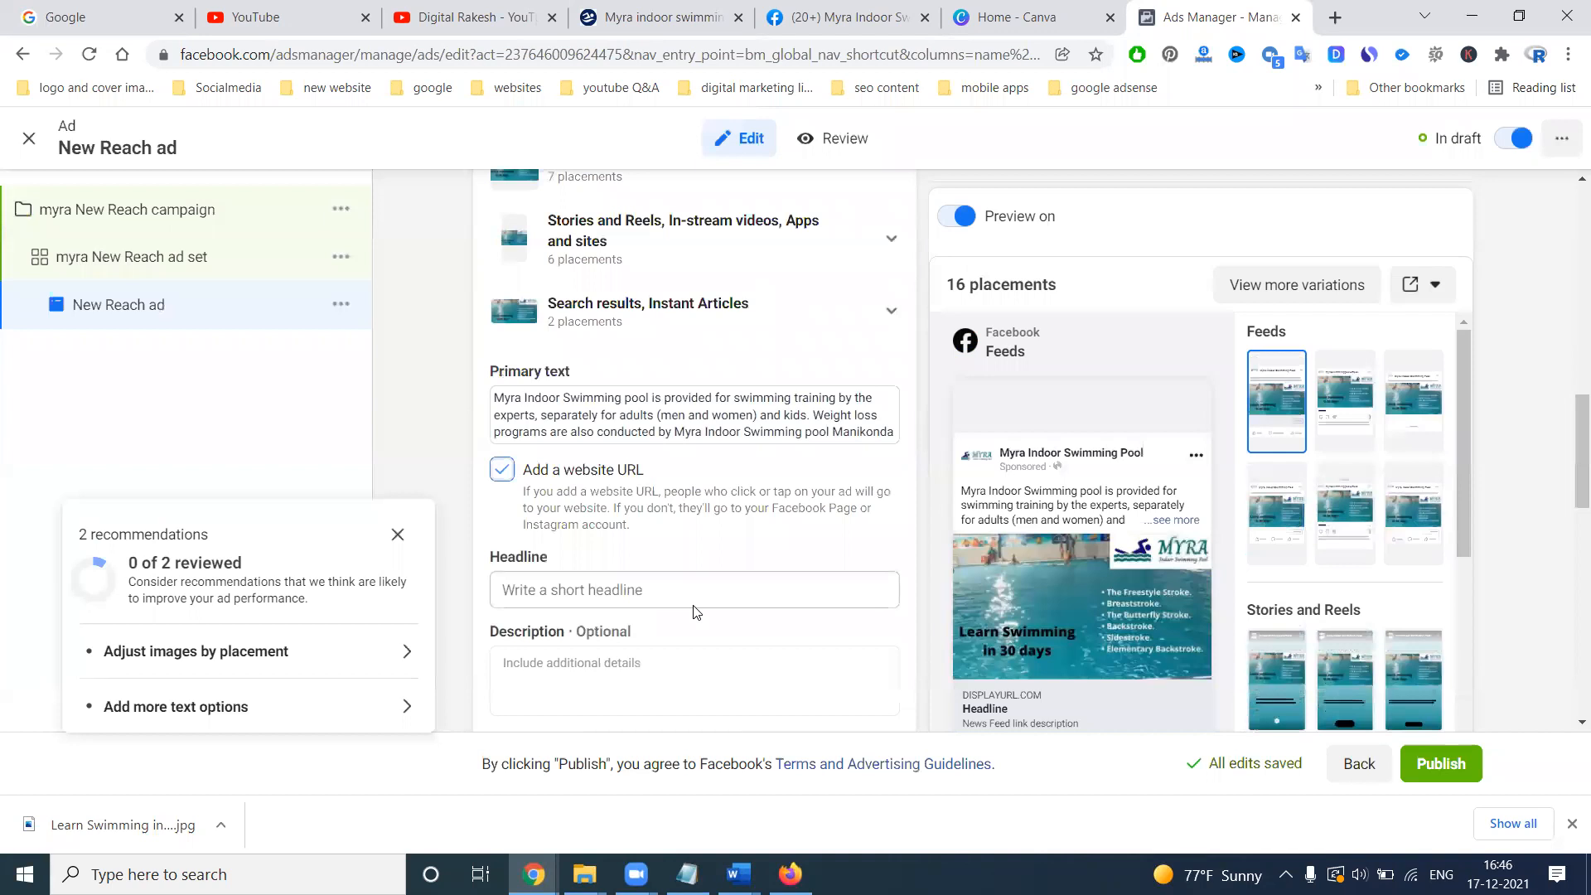
key("alt+Tab")
scroll(753, 512, "up", 8)
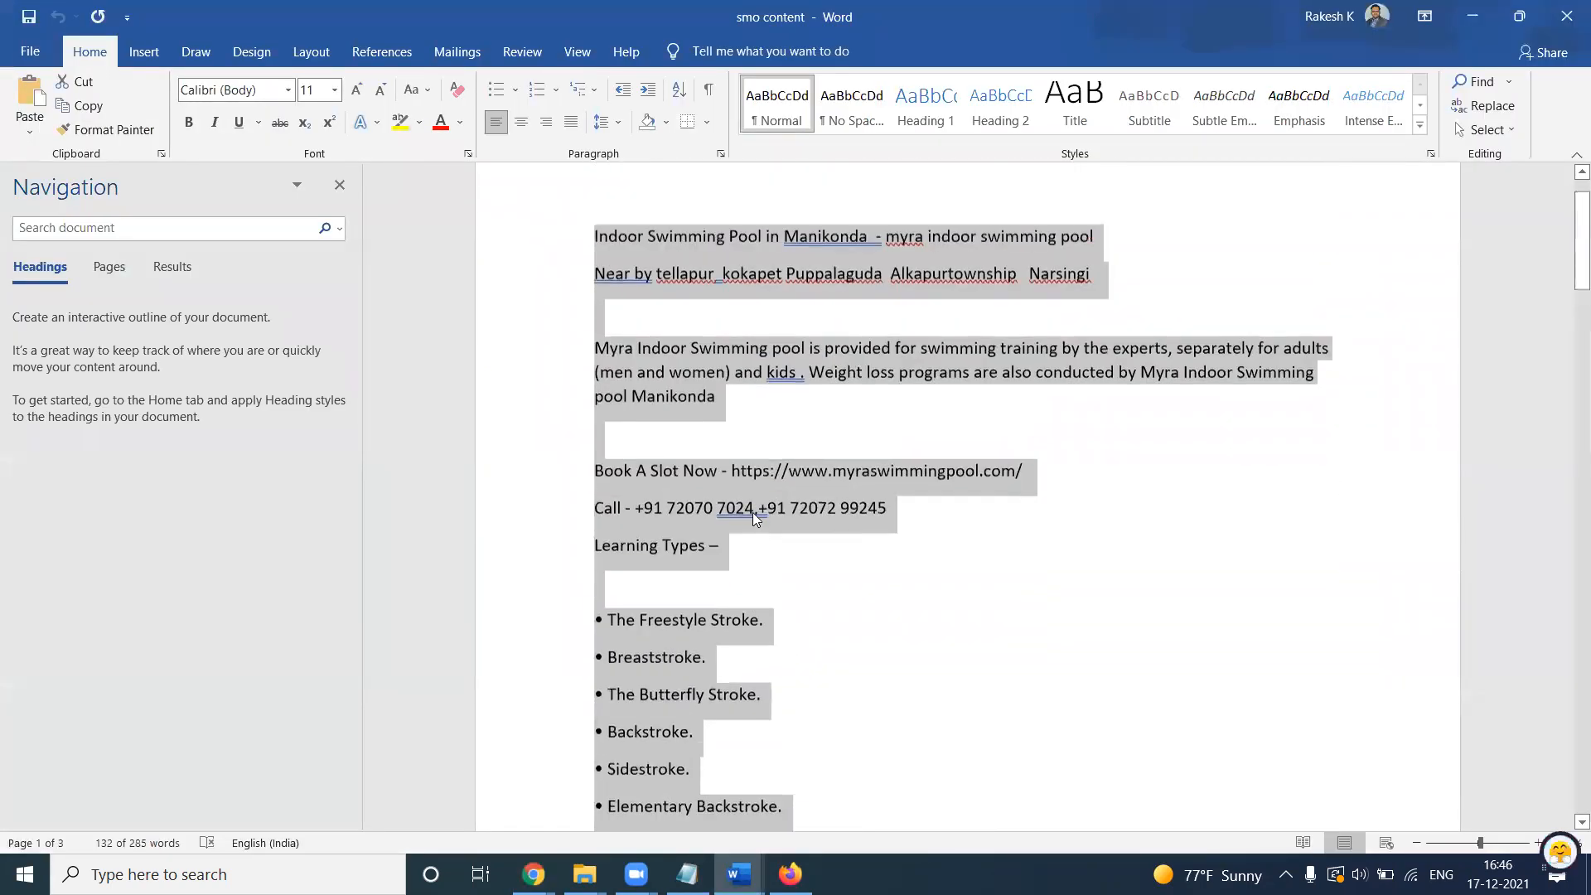
scroll(753, 512, "down", 10)
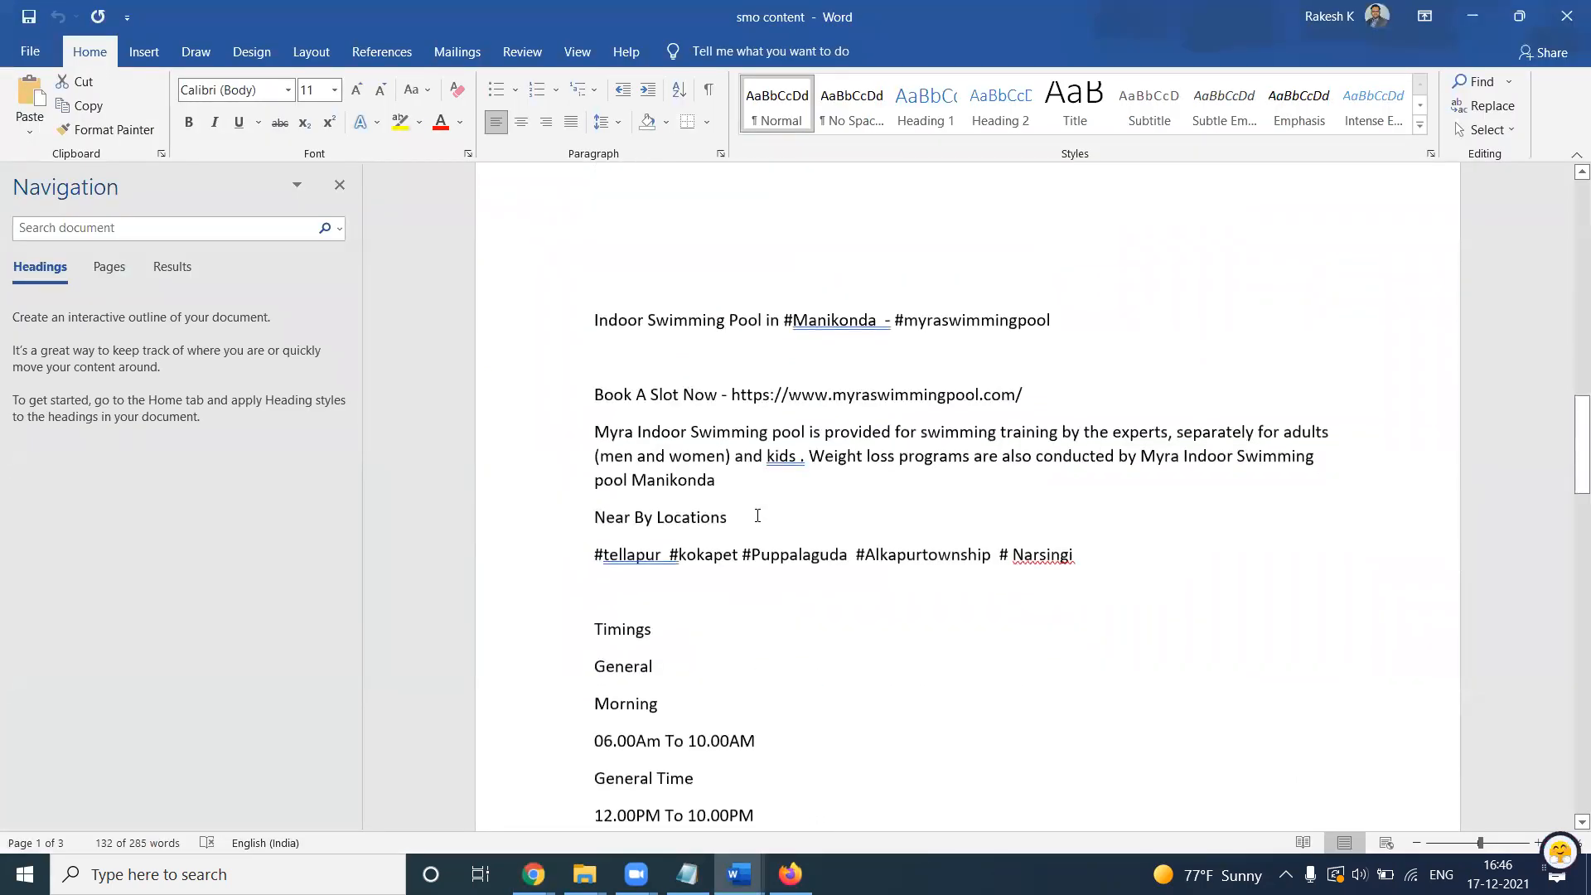
scroll(752, 512, "up", 10)
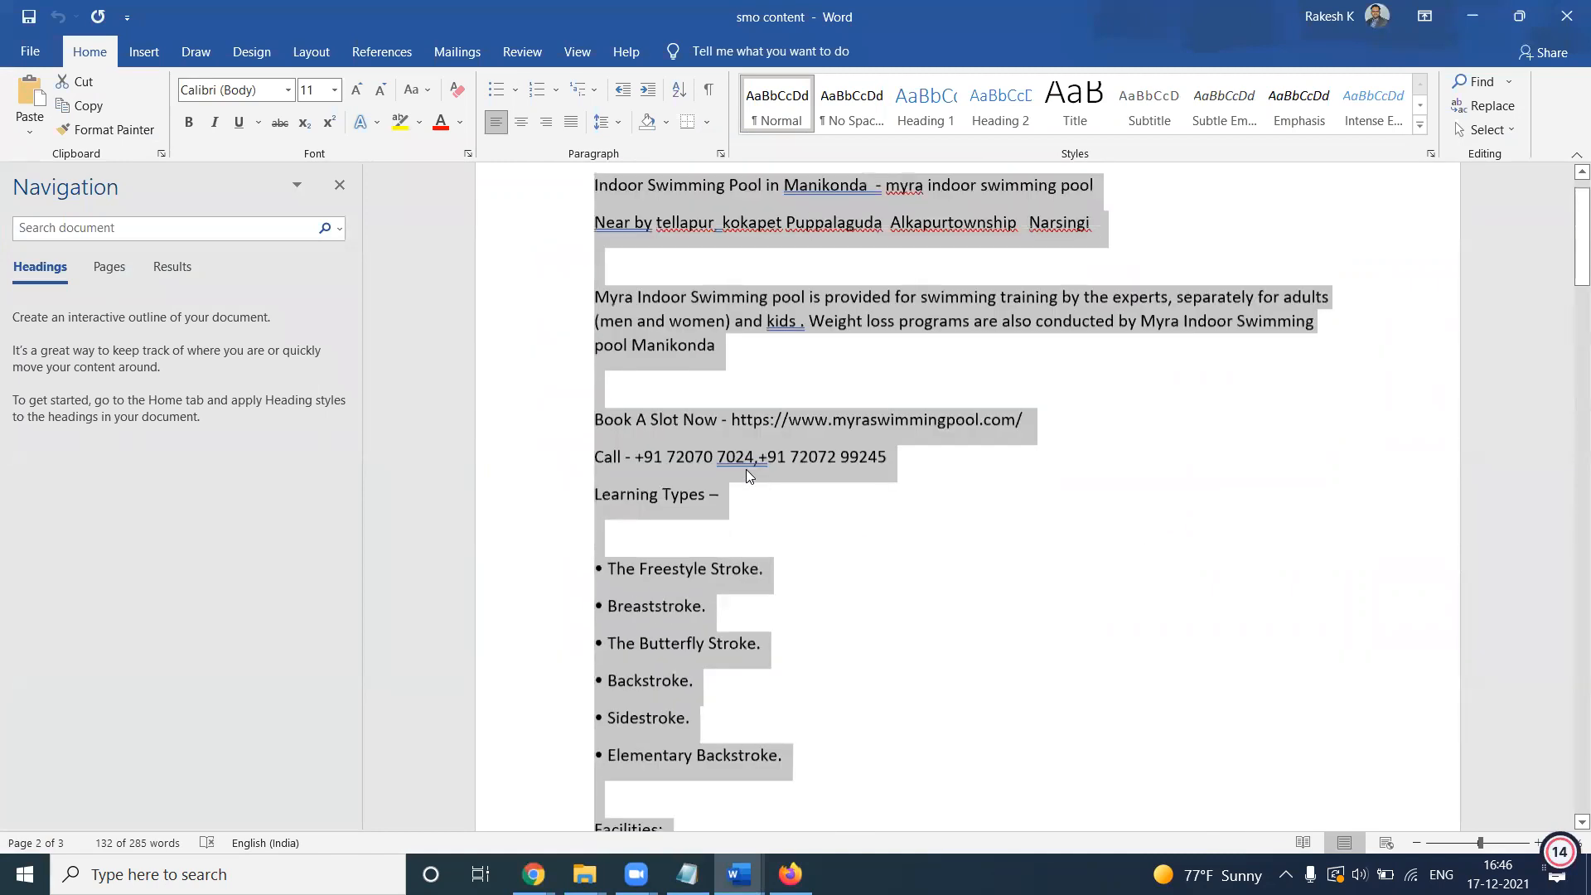
scroll(746, 469, "up", 2)
left_click(765, 366)
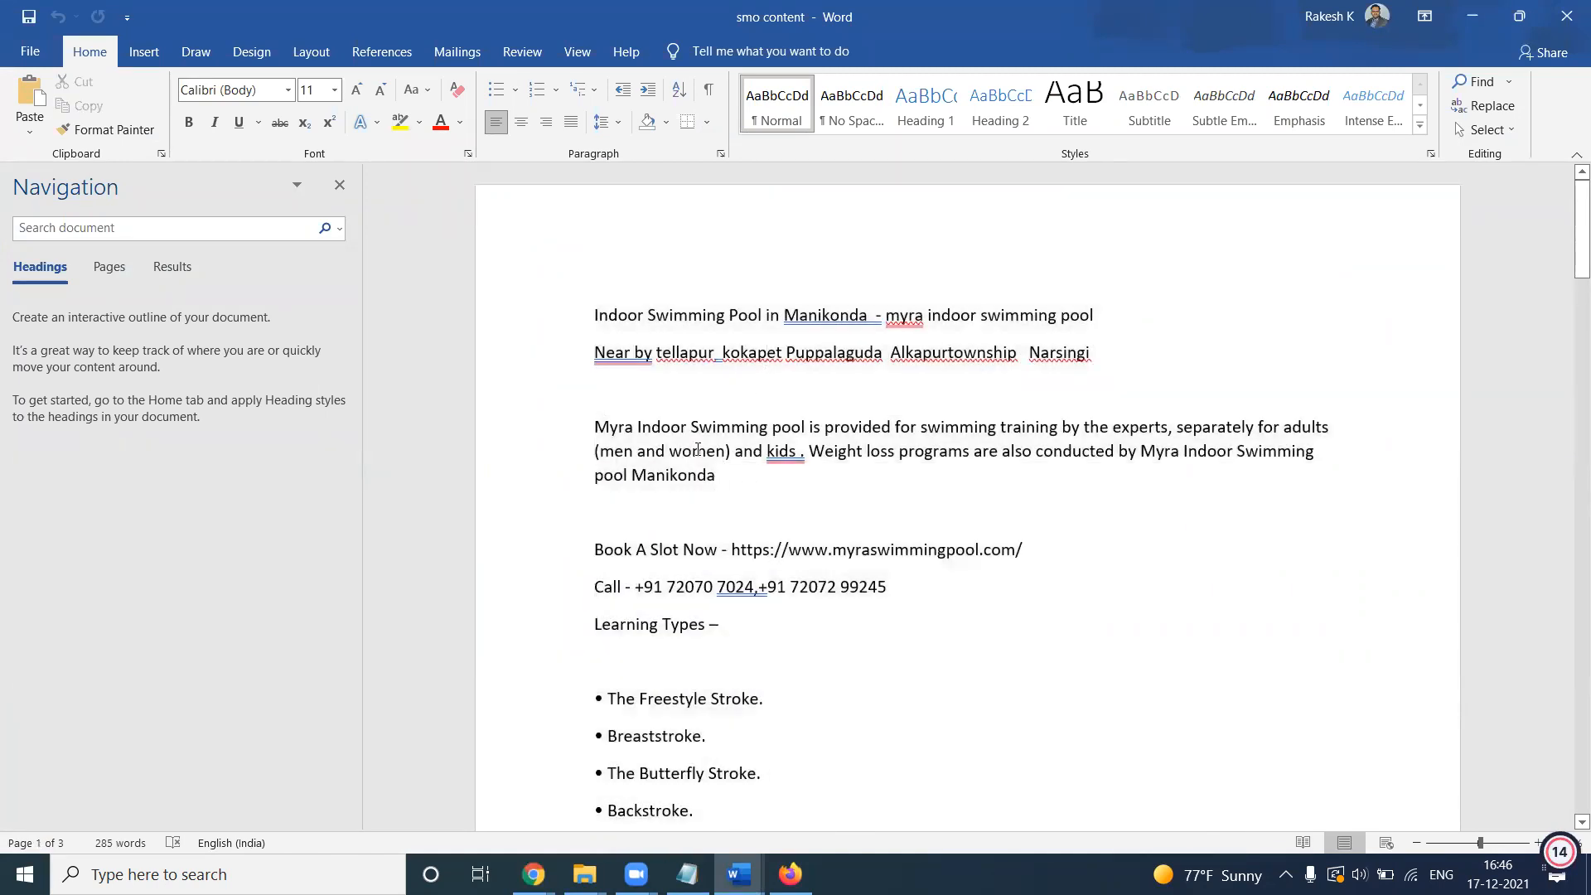
Replace the ad's primary text with the document's opening title, nearby-locations line and swimming training paragraph
left_click_drag(717, 476, 595, 316)
key("ctrl+c")
key("alt+Tab")
left_click(612, 412)
key("ctrl+a")
key("ctrl+v")
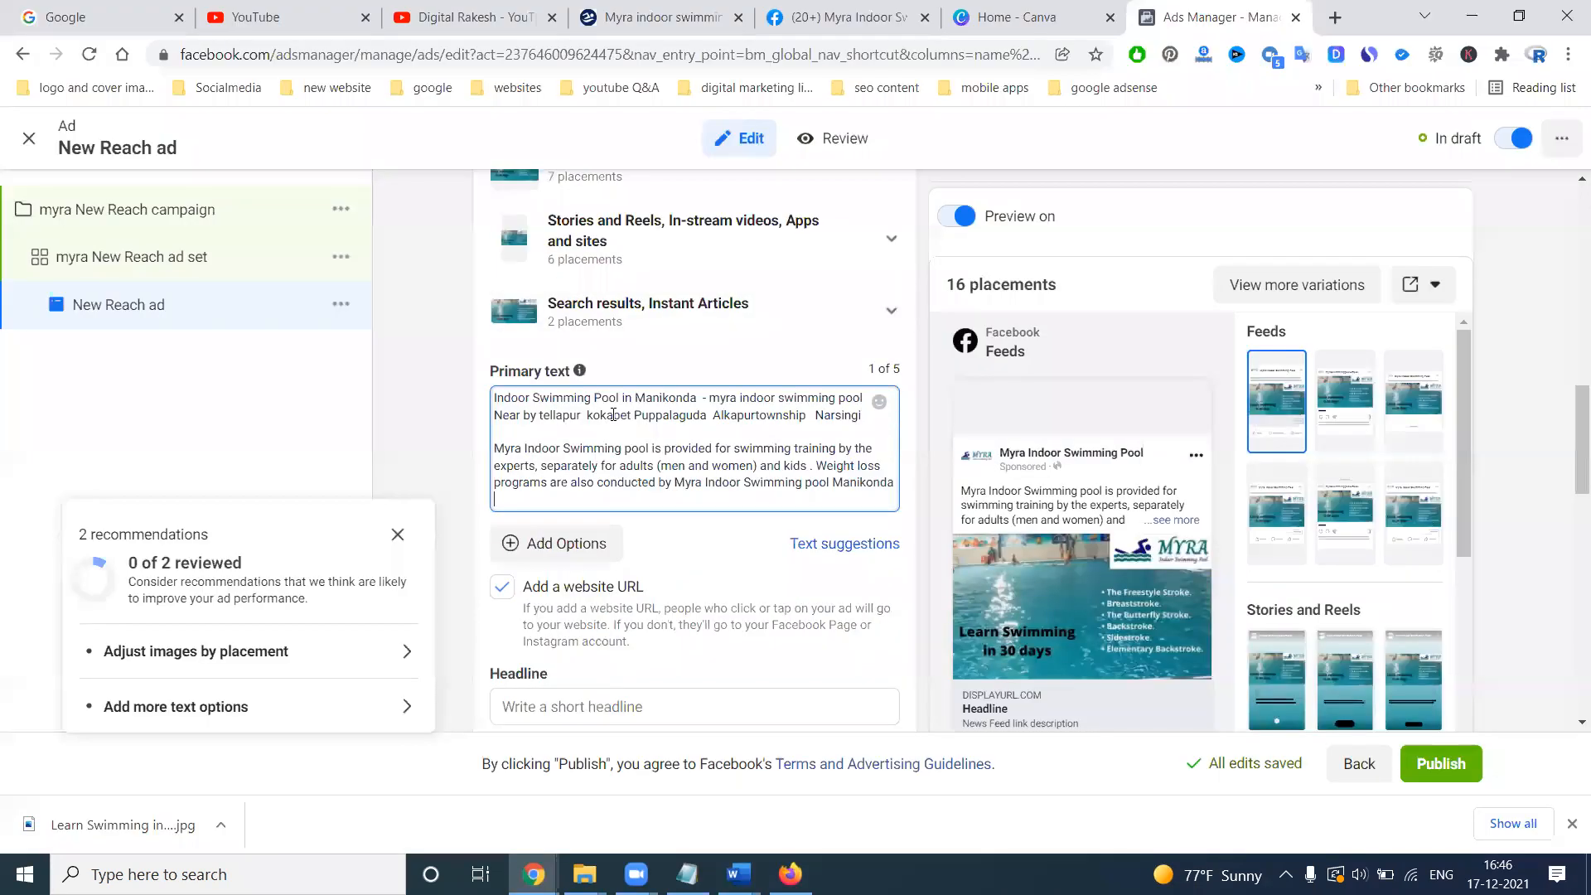
Fill the ad's optional description with the same copied title, locations line and training paragraph
scroll(597, 473, "down", 4)
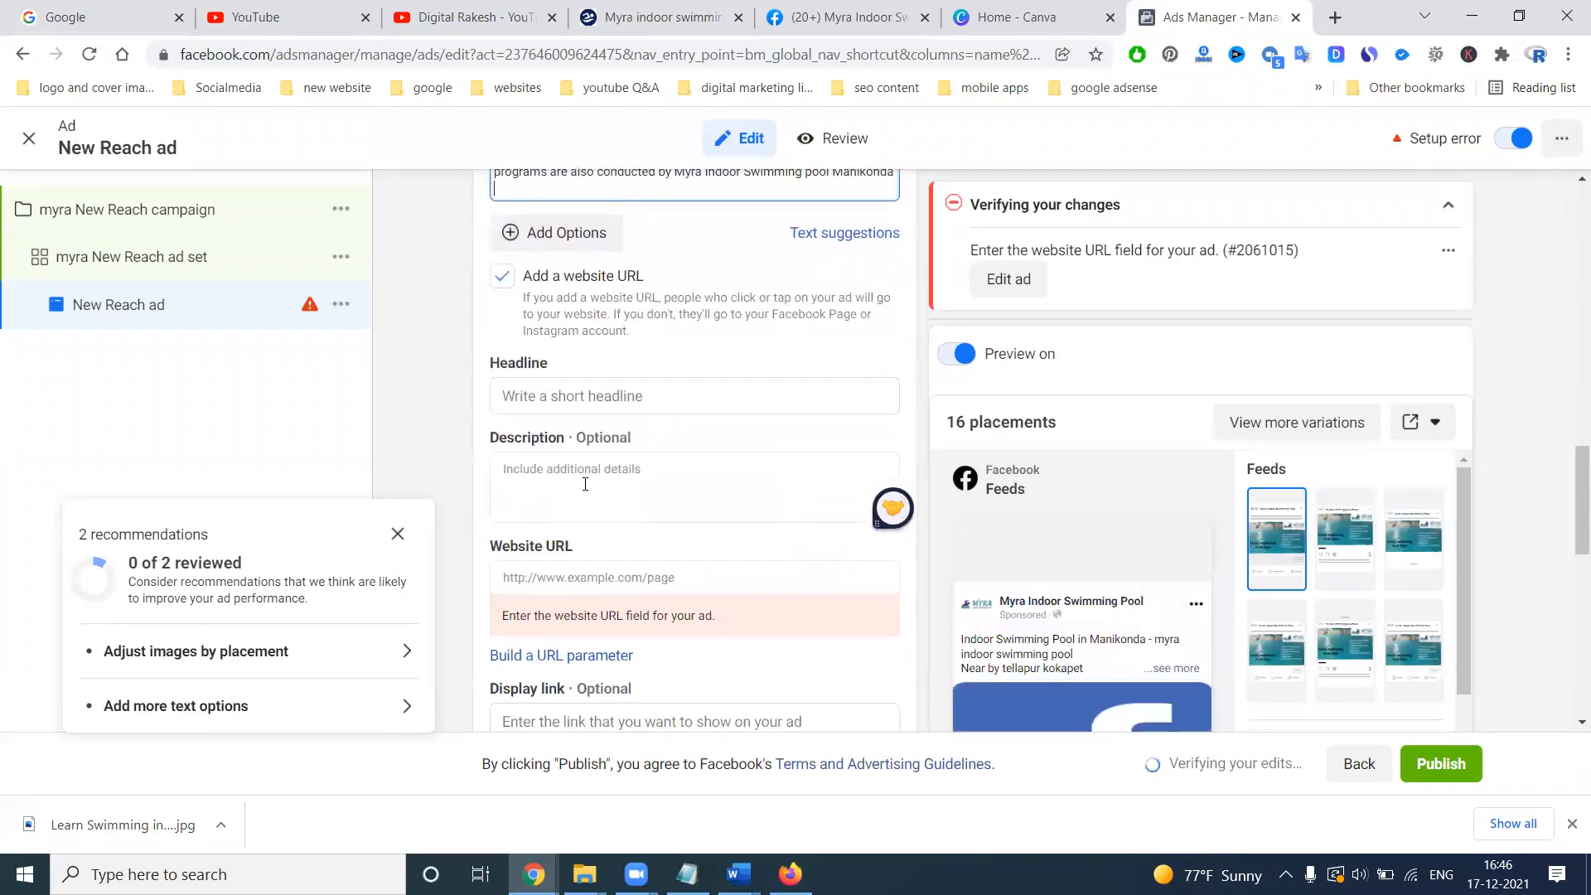
left_click(583, 469)
key("ctrl+v")
Set the ad's headline to "Indoor Swimming Pool in Manikonda", copied from the description text
scroll(578, 479, "up", 4)
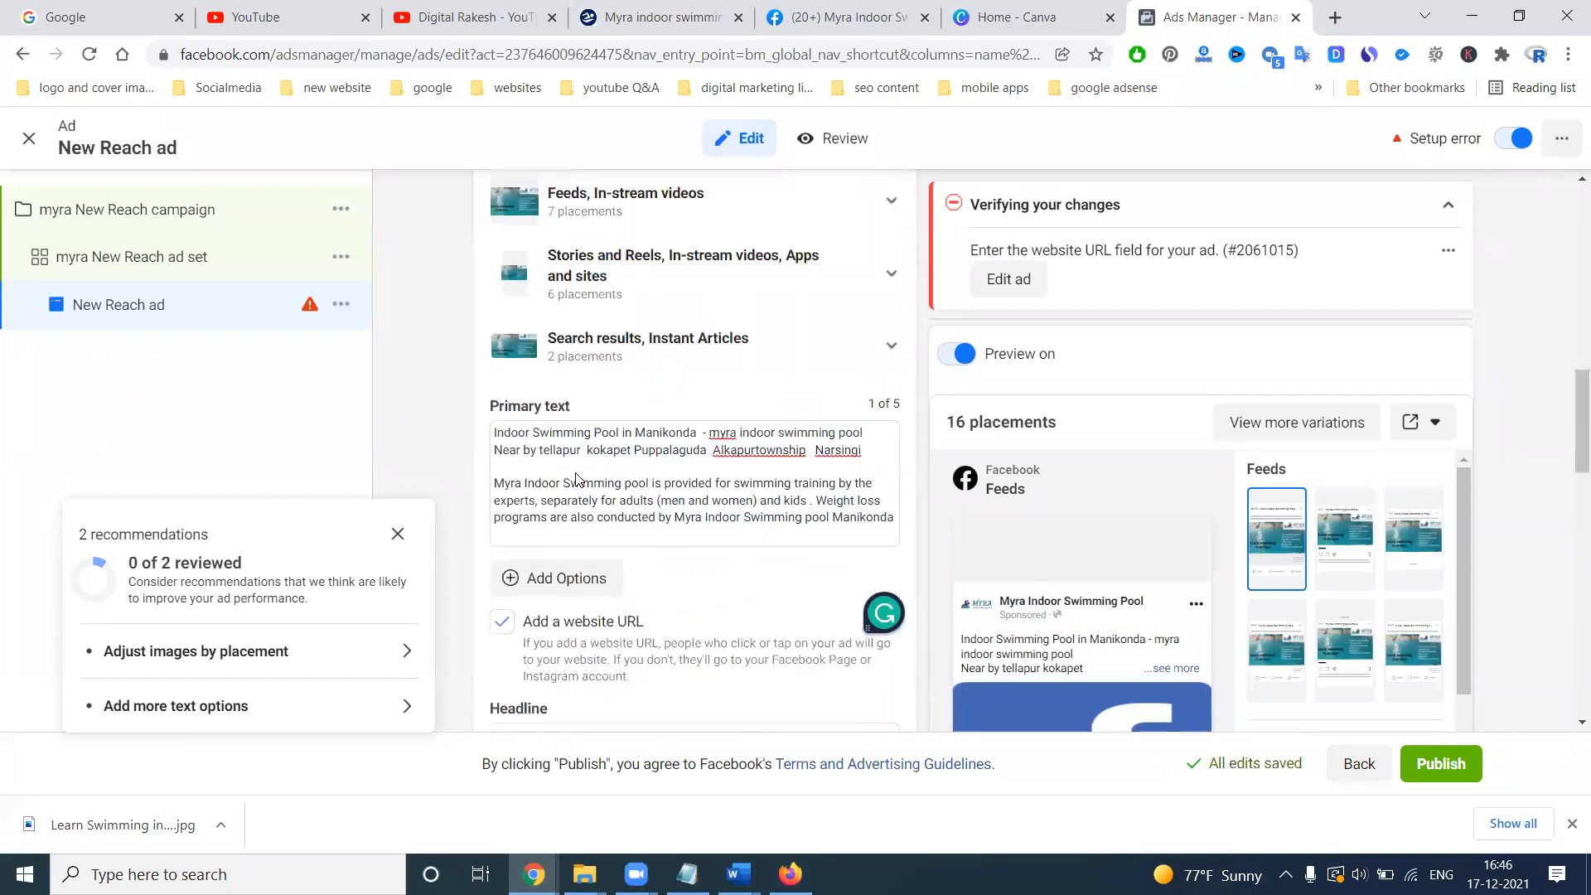
scroll(578, 479, "down", 3)
left_click_drag(707, 573, 483, 580)
key("ctrl+c")
left_click(635, 499)
key("ctrl+v")
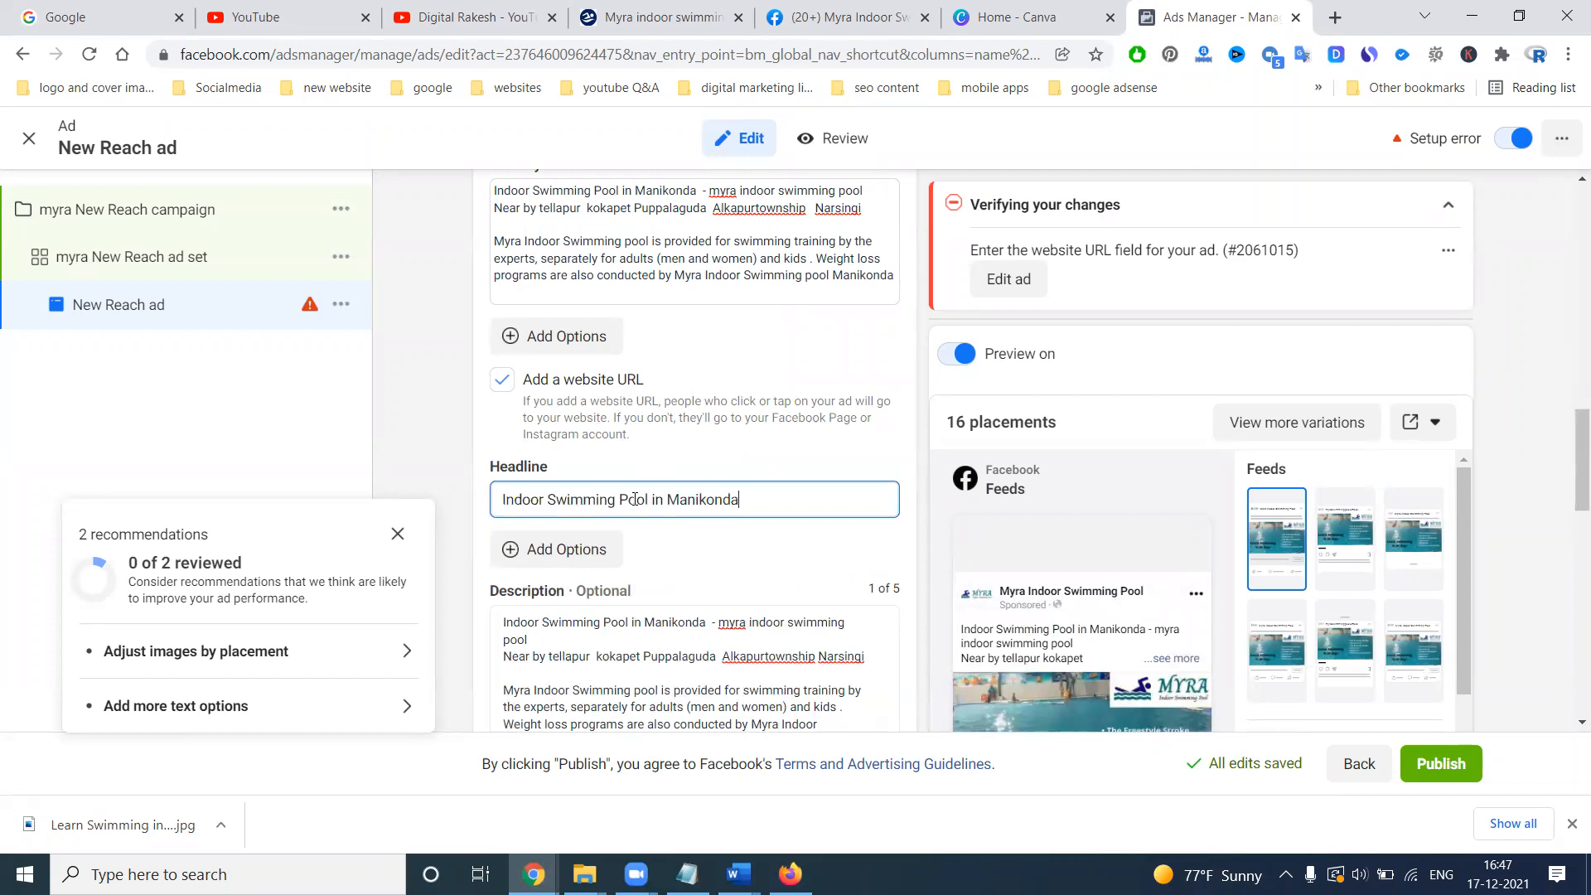
scroll(668, 499, "down", 10)
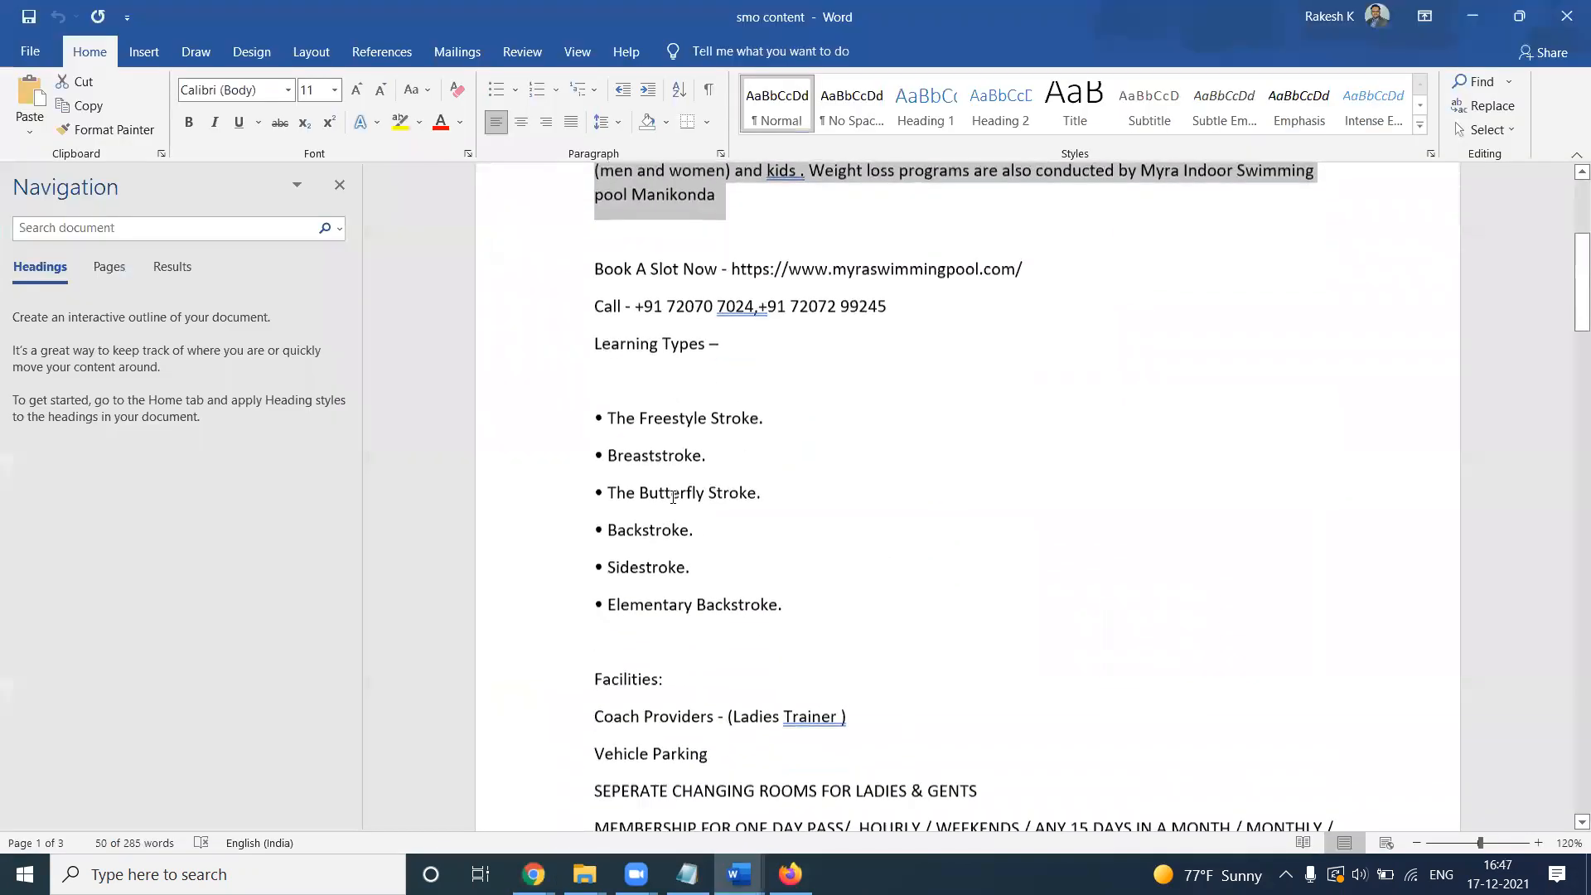
scroll(673, 497, "up", 2)
scroll(673, 498, "up", 3)
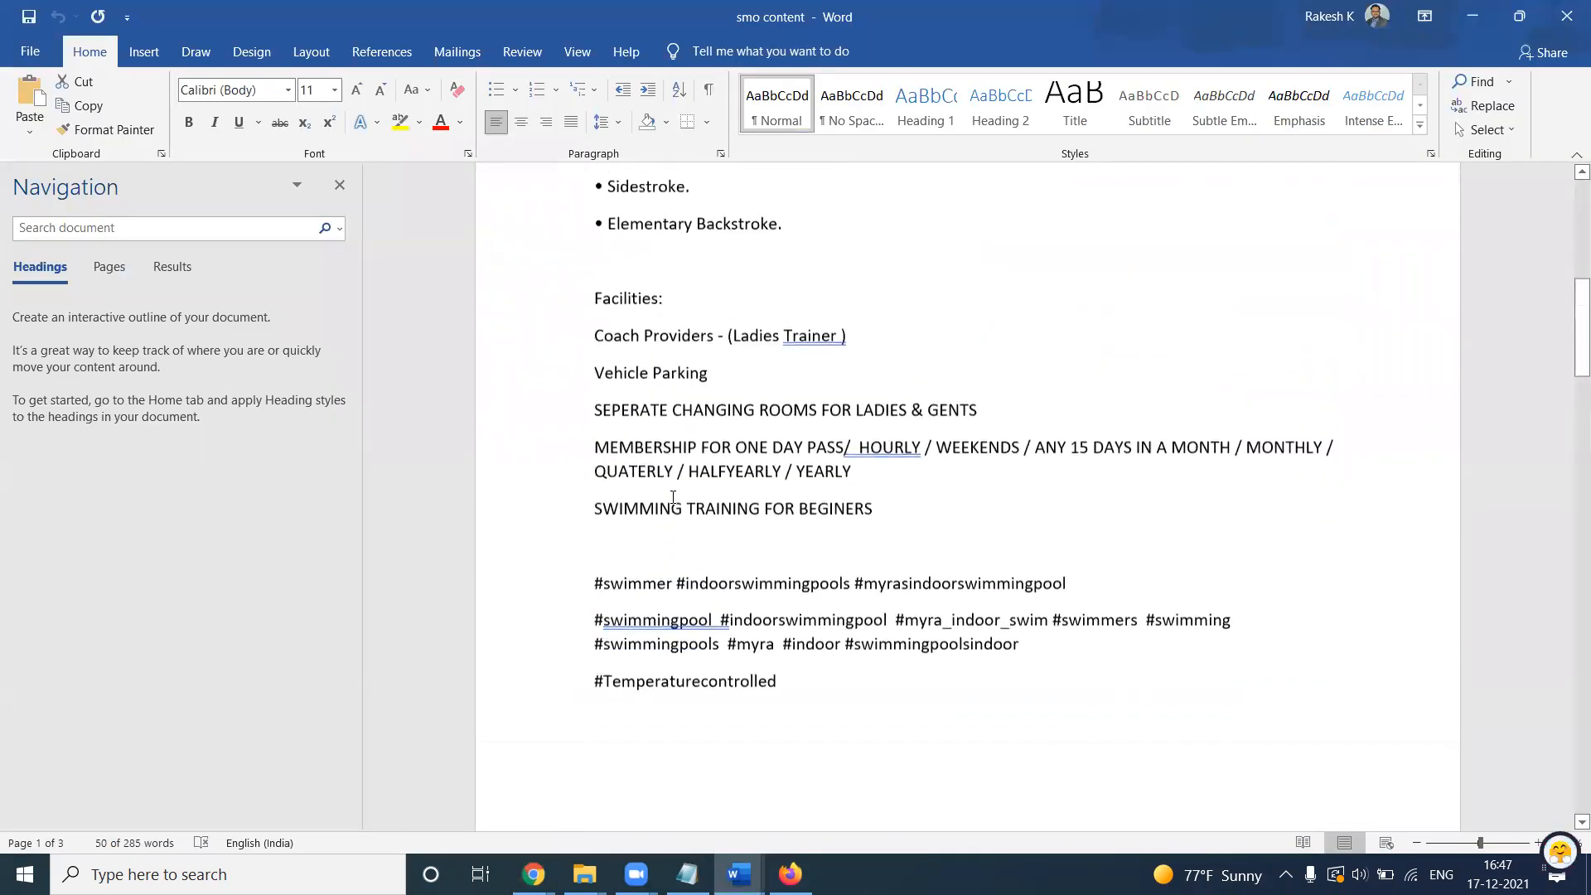
scroll(674, 506, "down", 7)
scroll(675, 507, "down", 5)
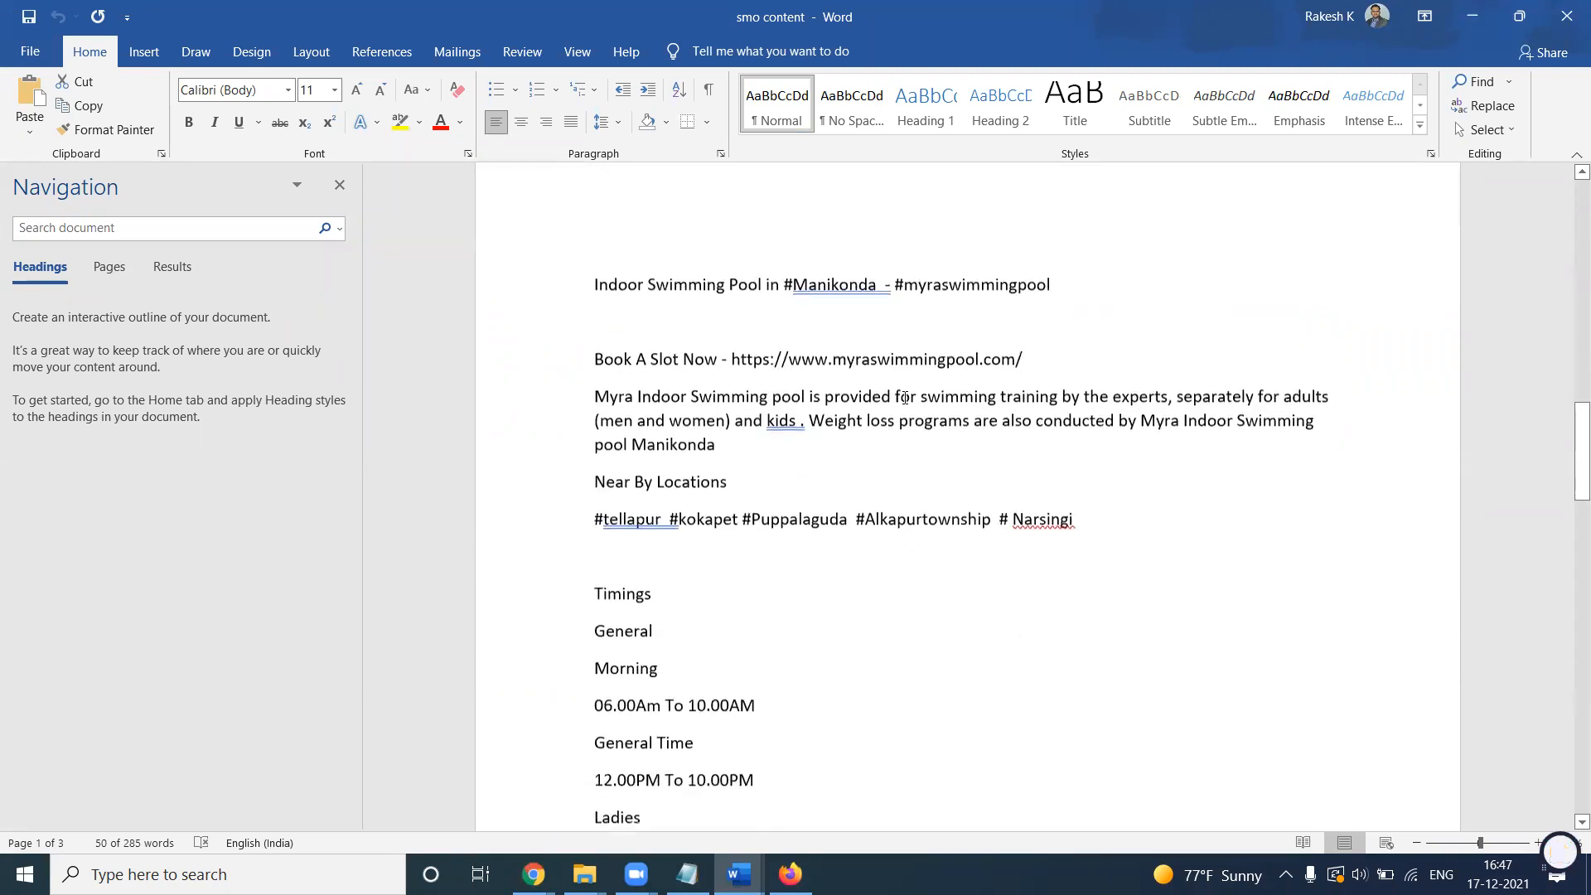
left_click_drag(1026, 350, 744, 359)
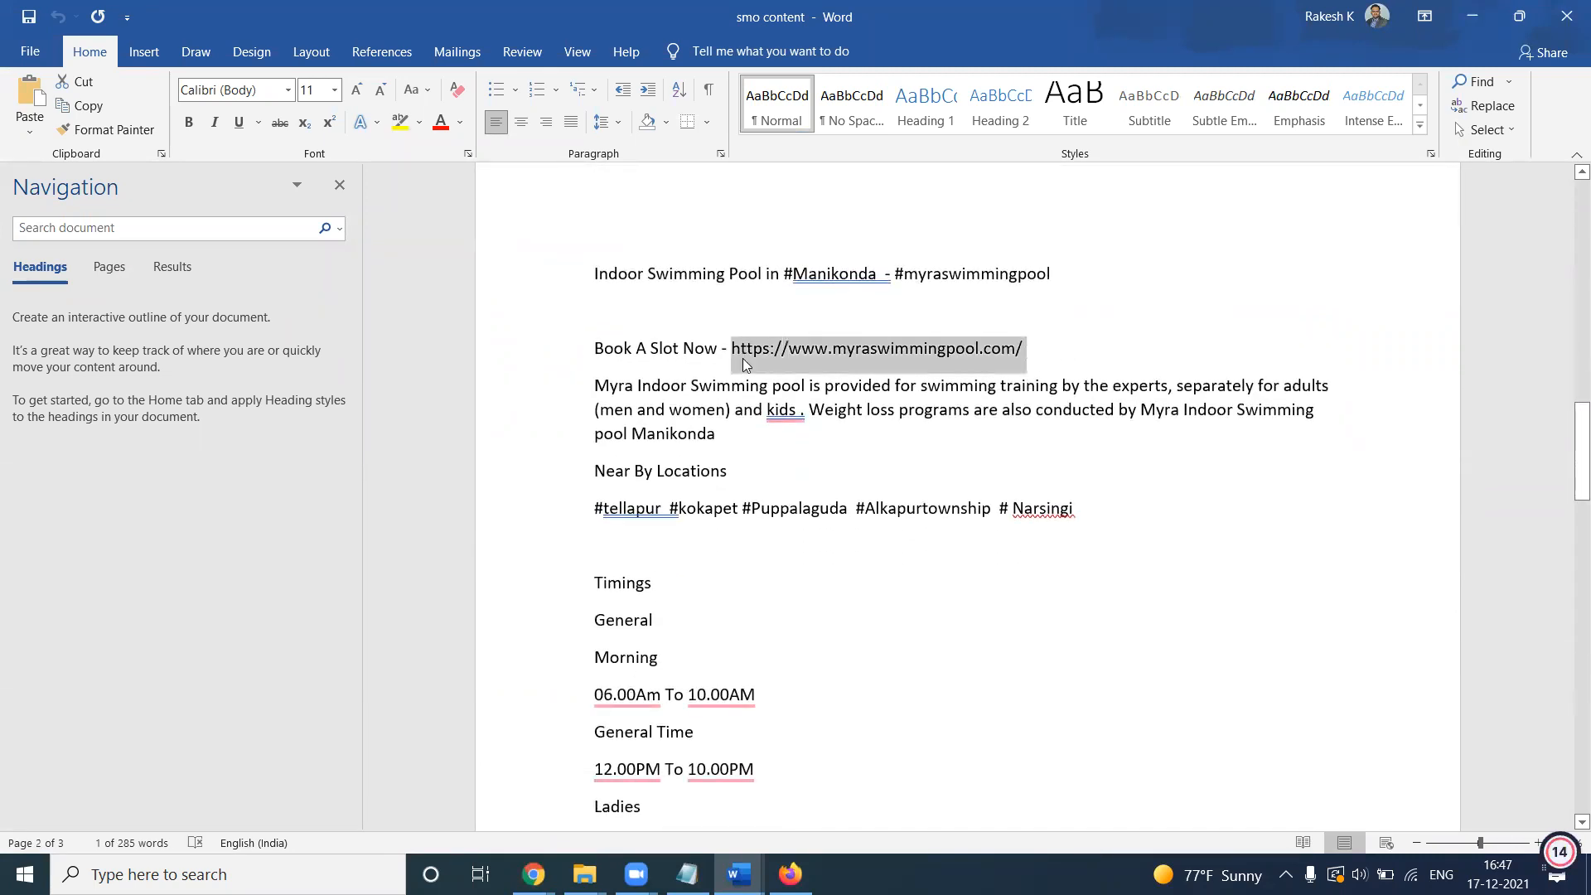
key("alt+Tab")
scroll(691, 482, "down", 6)
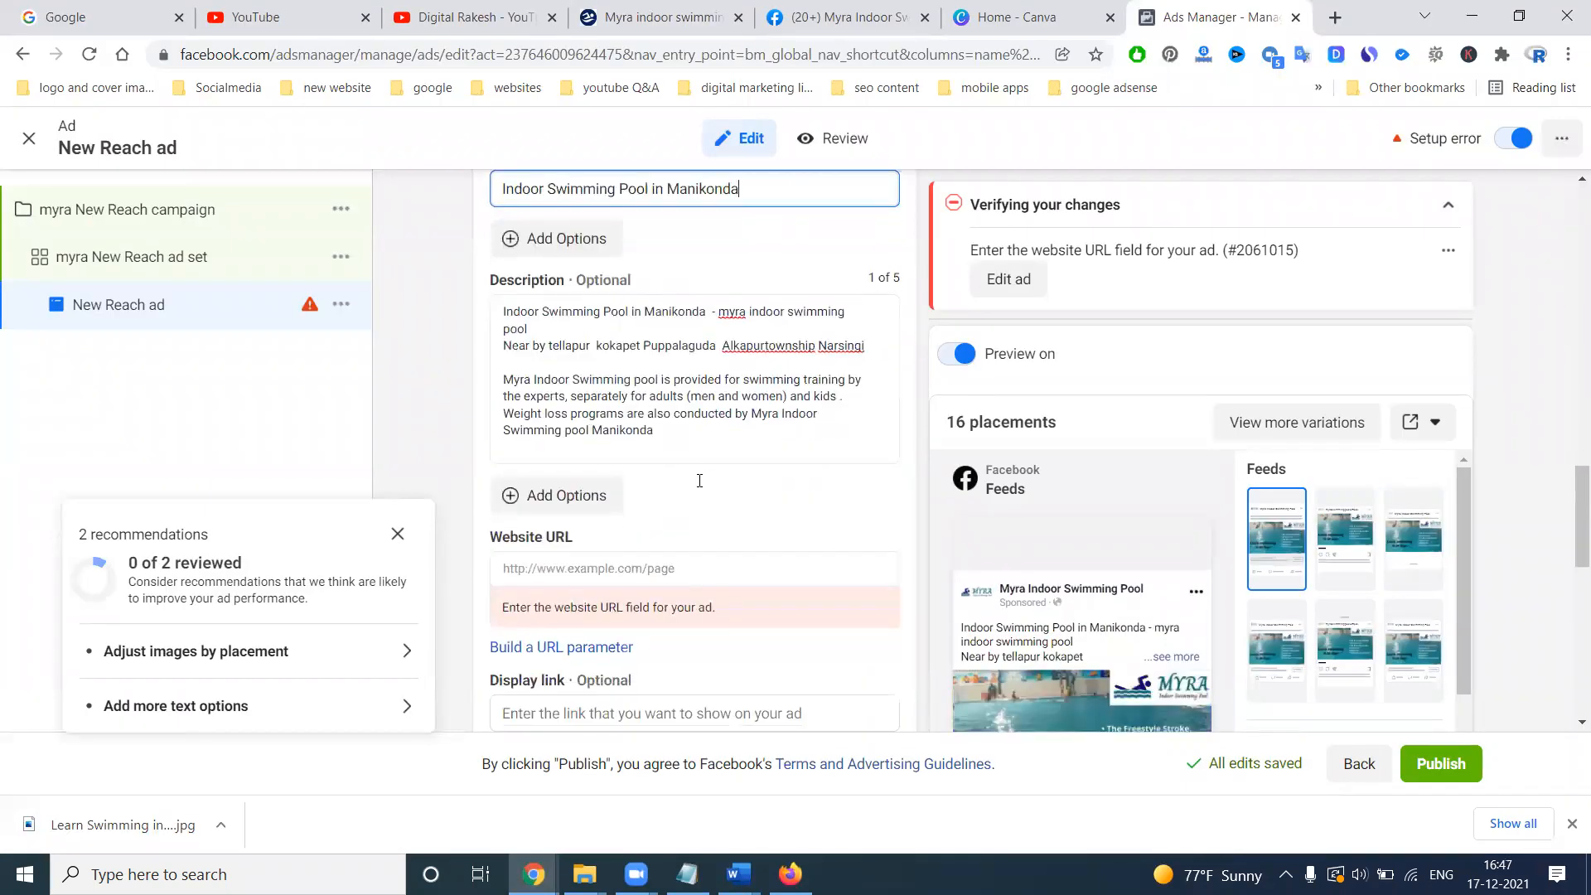
left_click(616, 365)
key("ctrl+v")
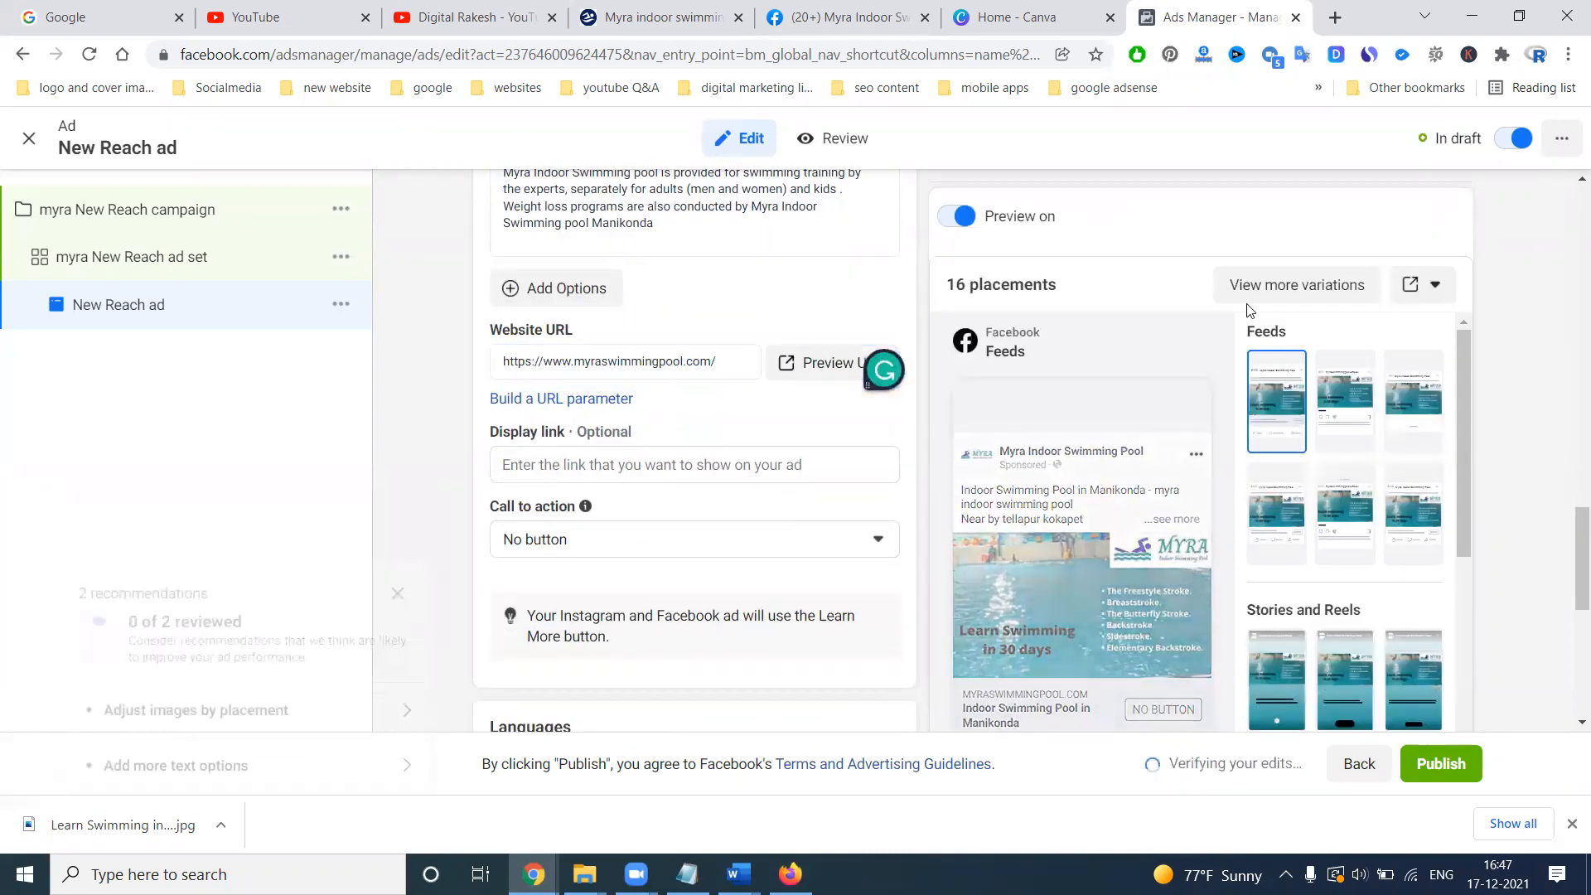
Review the ad's preview variations across the Instagram, Audience Network, Messenger and Facebook placements, and close the overview
left_click(1310, 290)
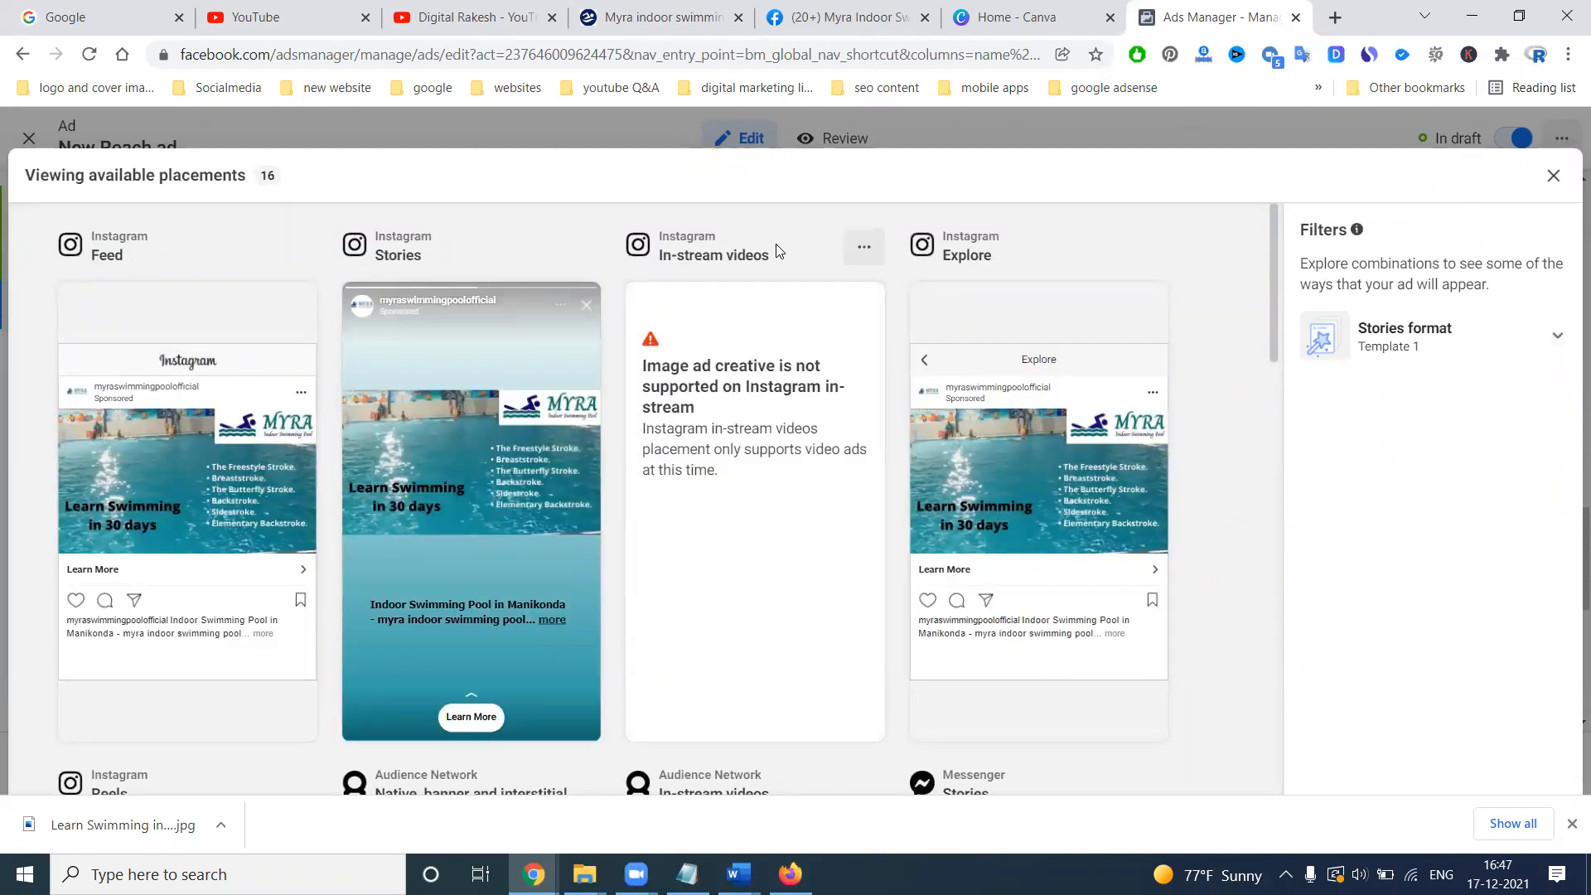
scroll(961, 264, "down", 6)
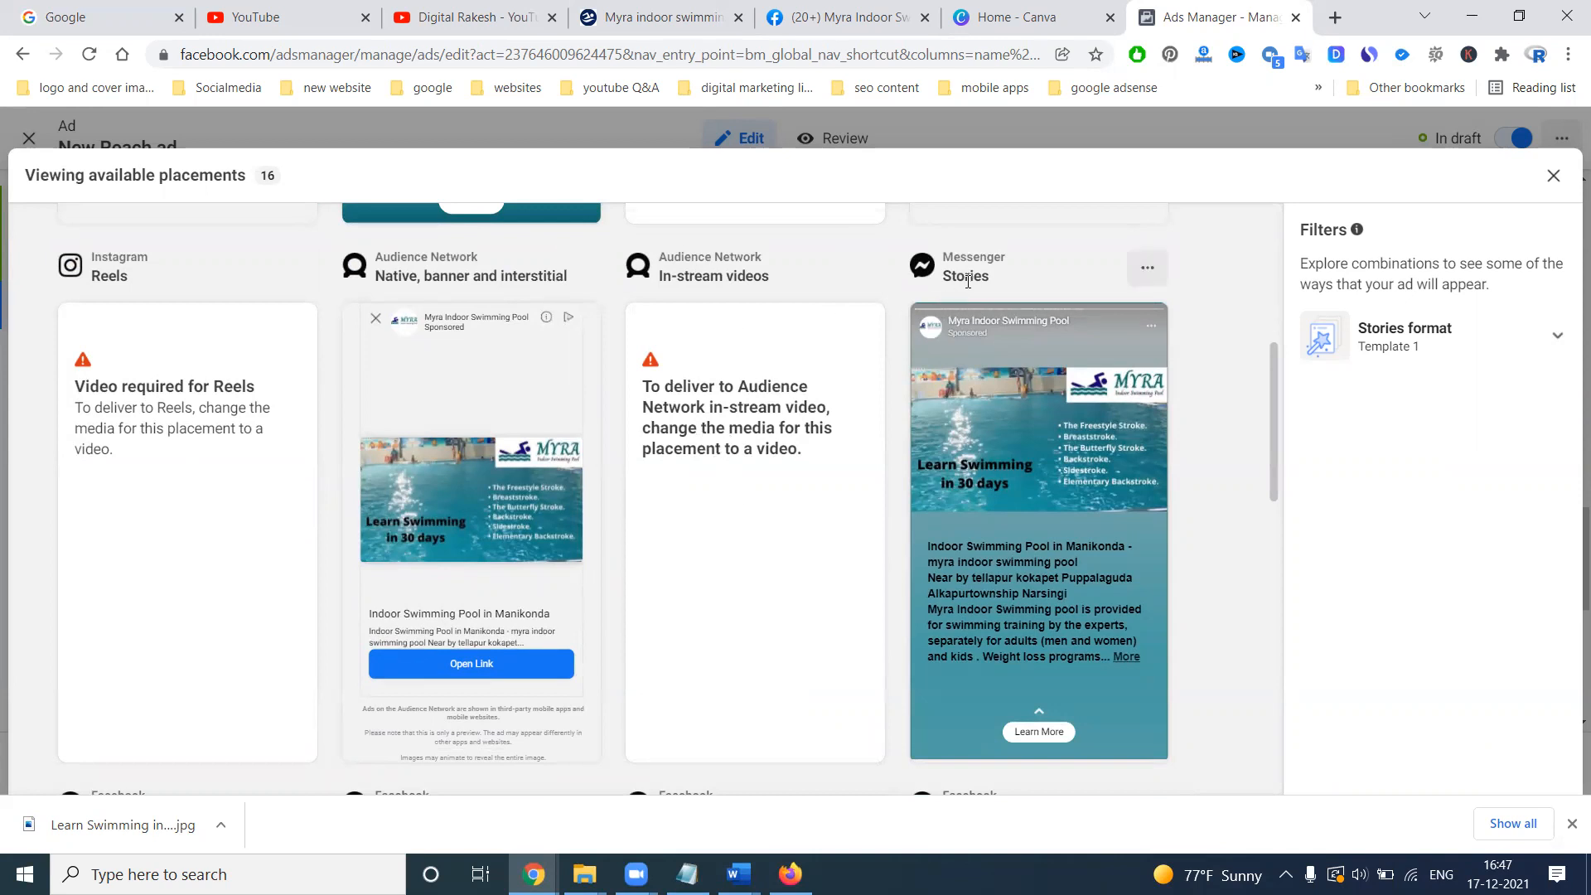
scroll(799, 455, "down", 5)
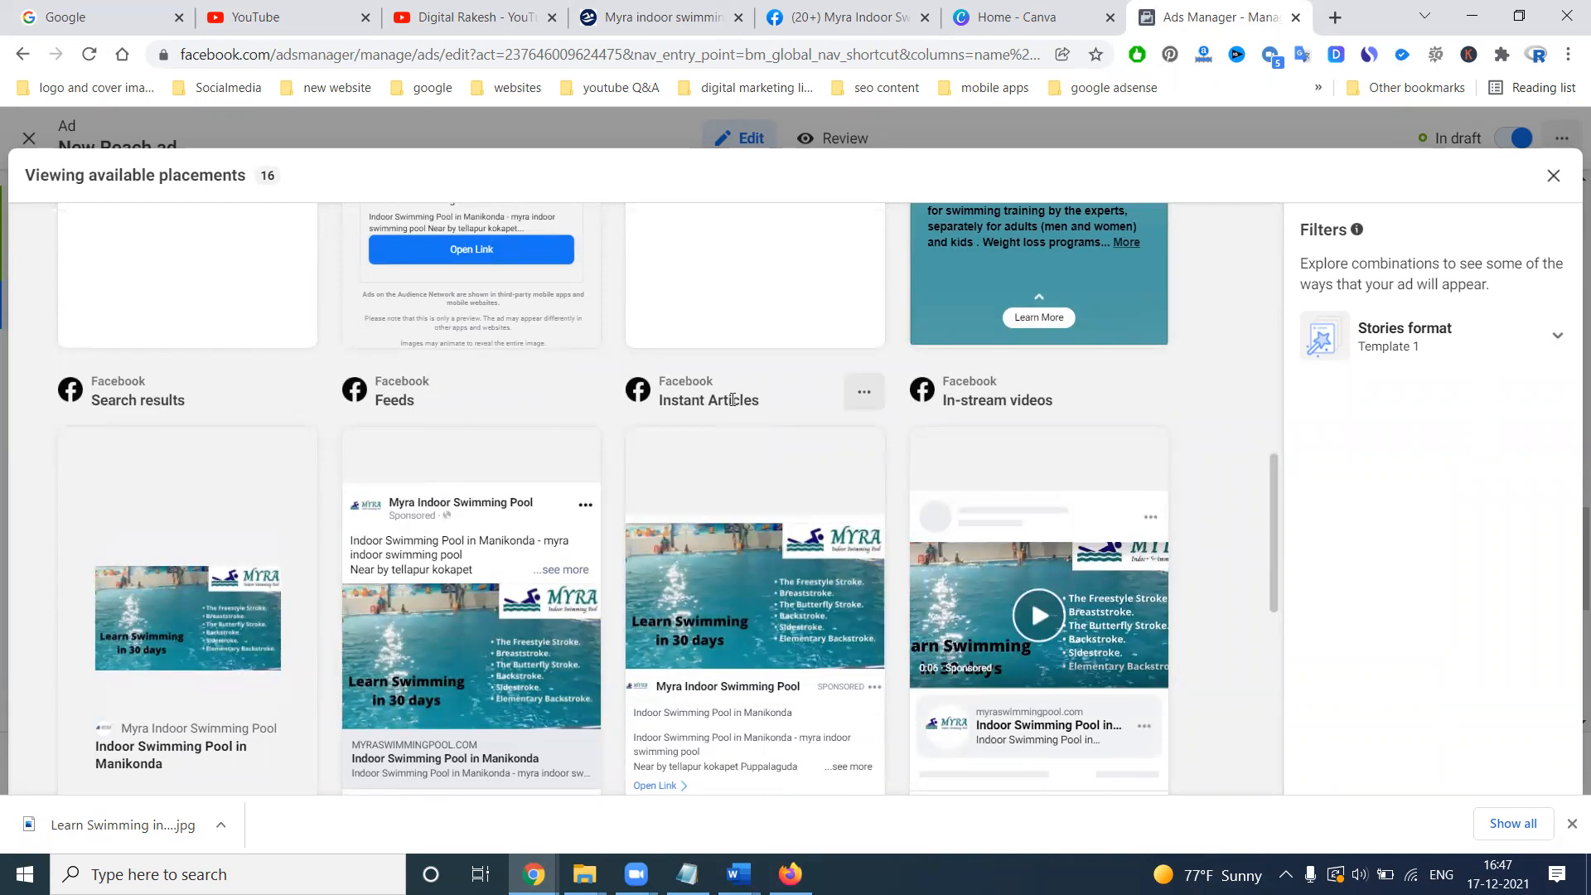
scroll(978, 407, "down", 6)
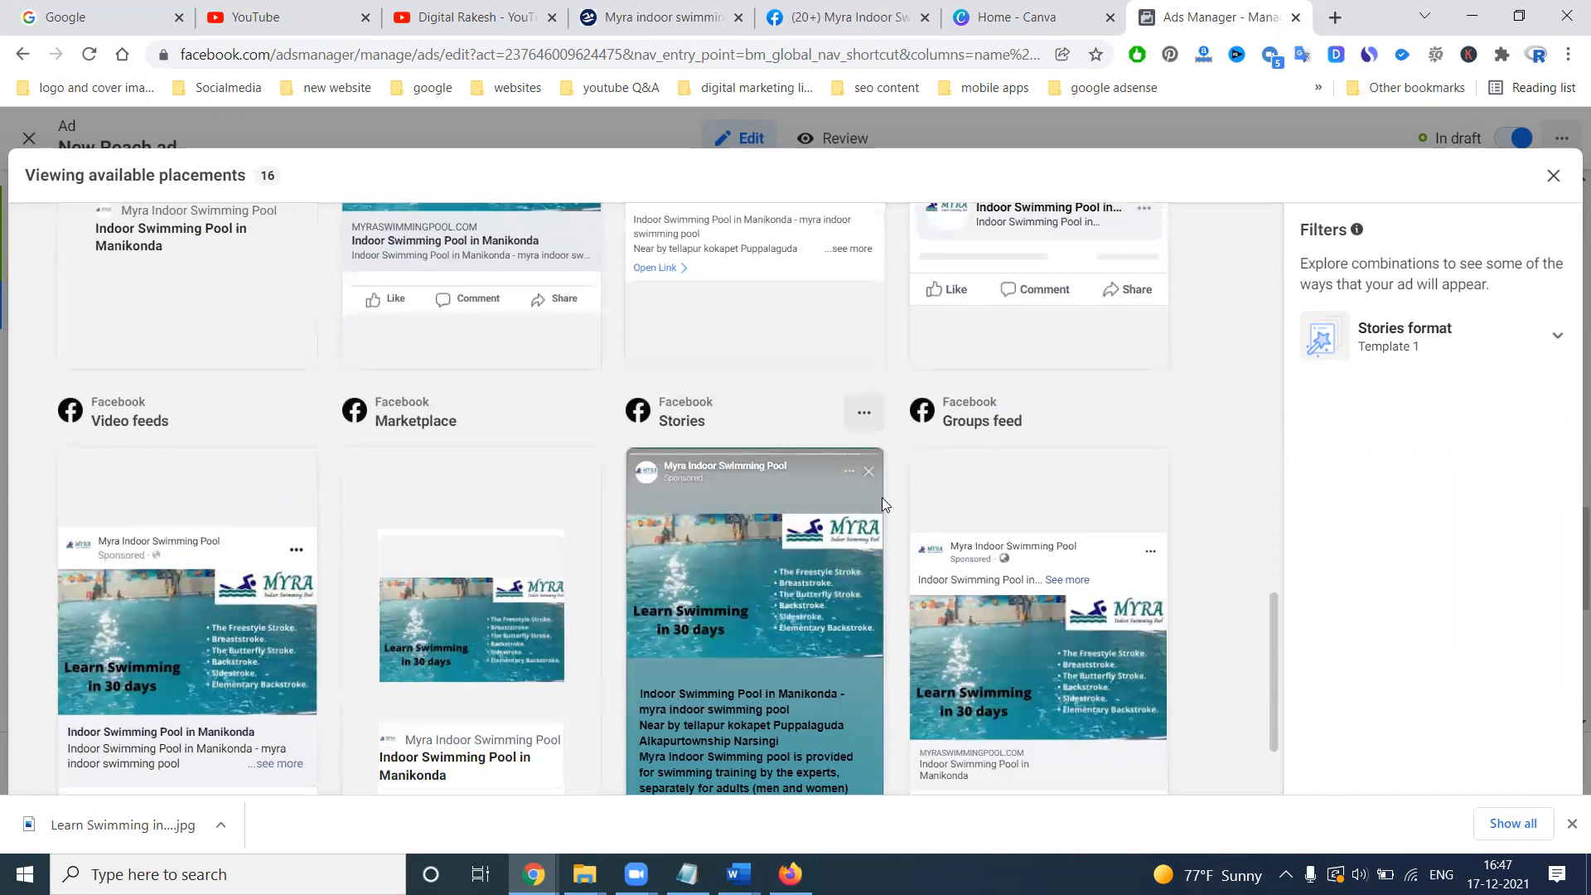
scroll(768, 493, "down", 2)
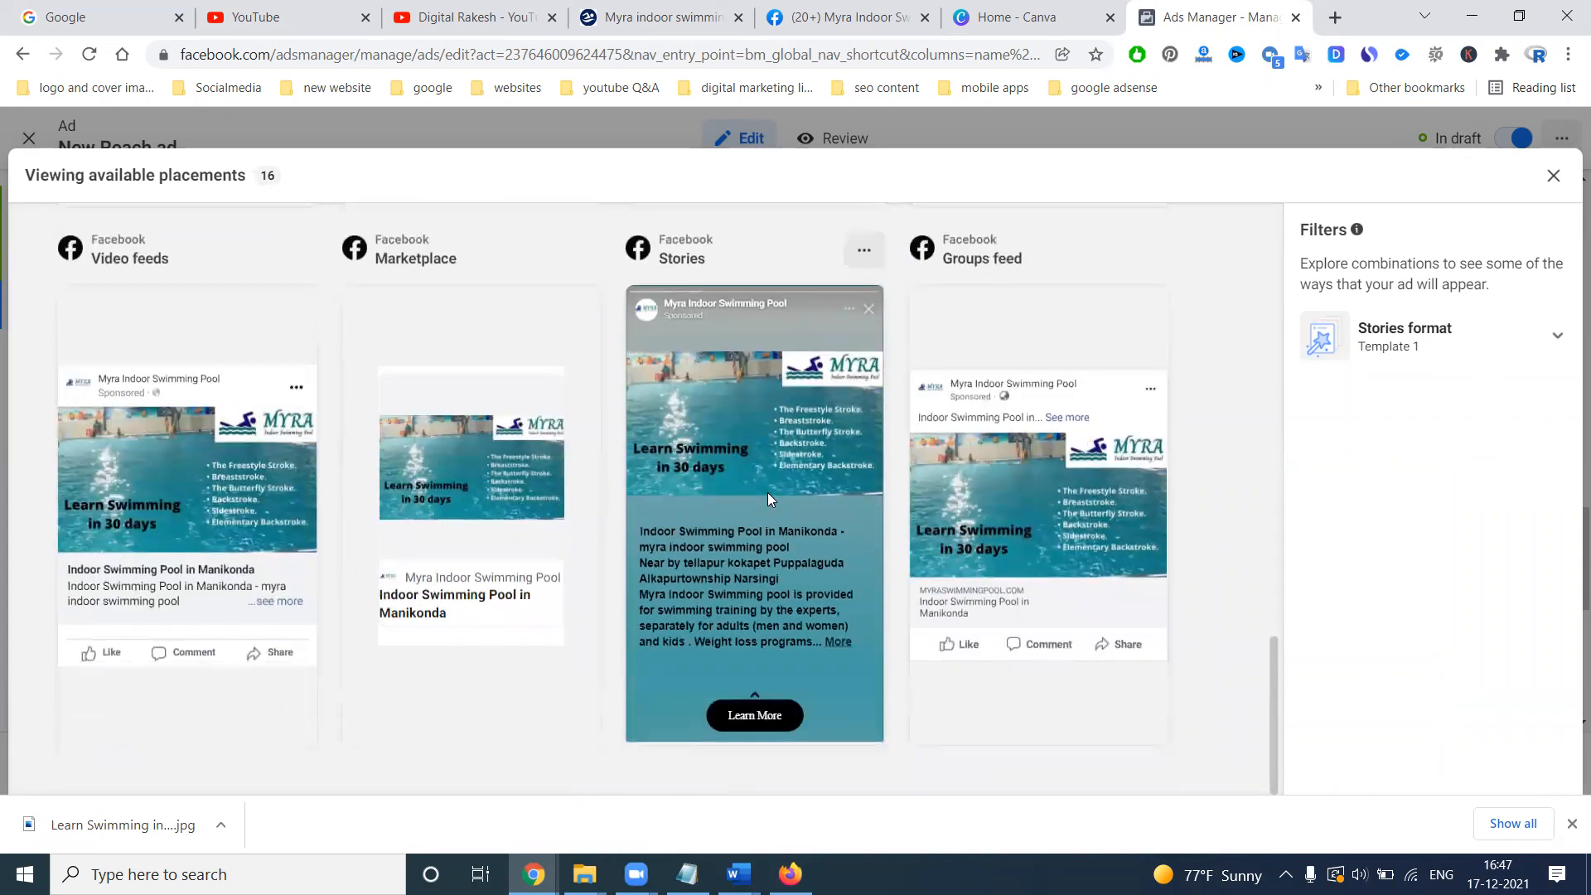
left_click(1551, 176)
Browse the call-to-action options for the ad and try Contact Us and Call Now
scroll(903, 398, "down", 4)
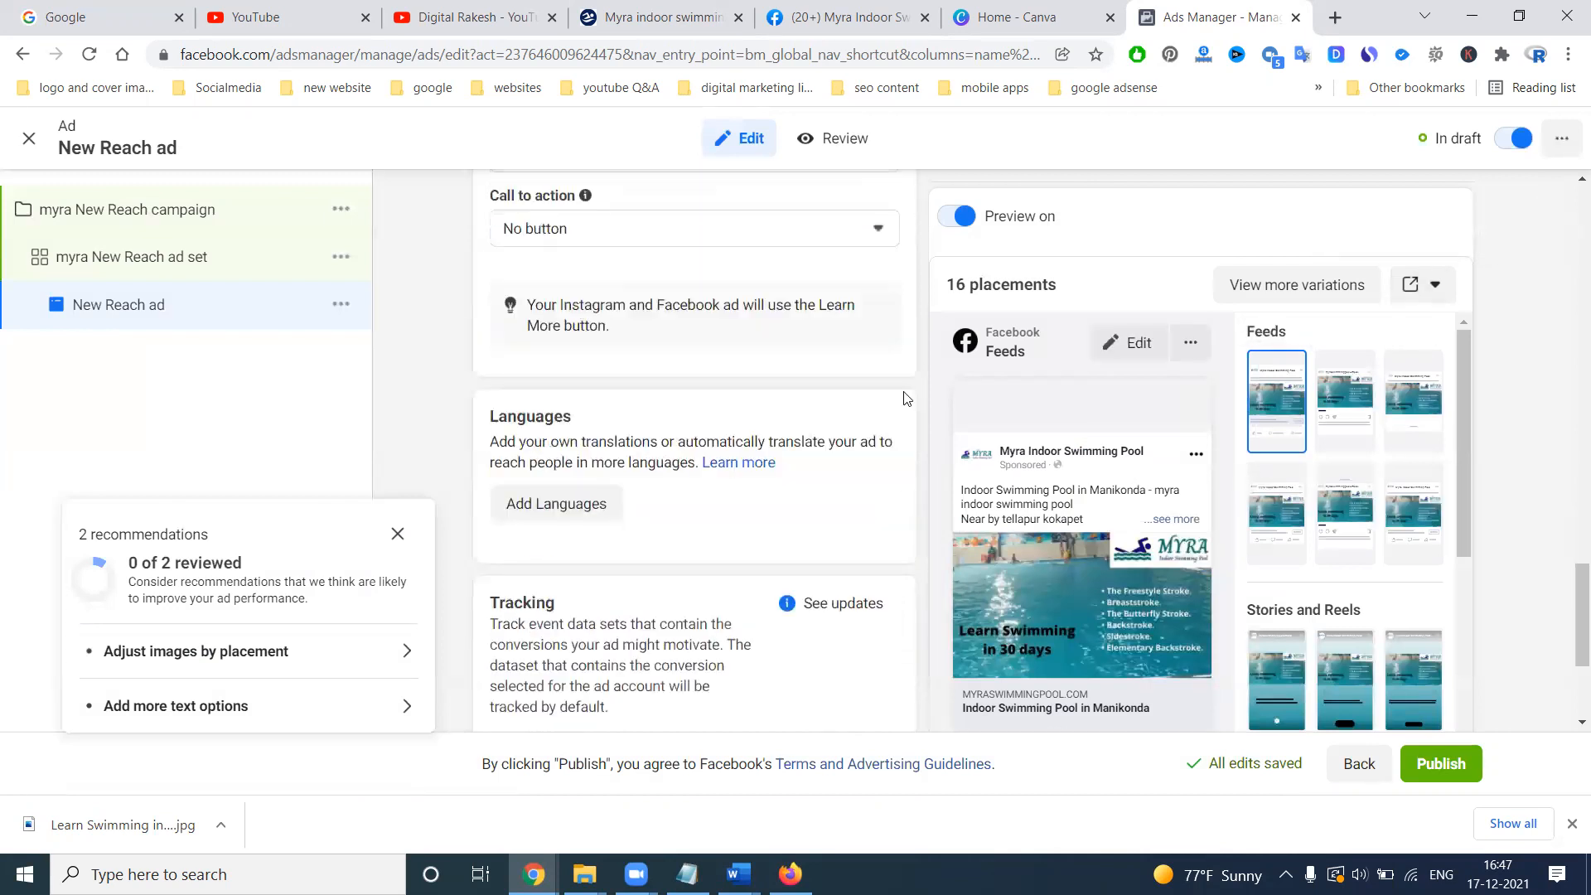
left_click(691, 232)
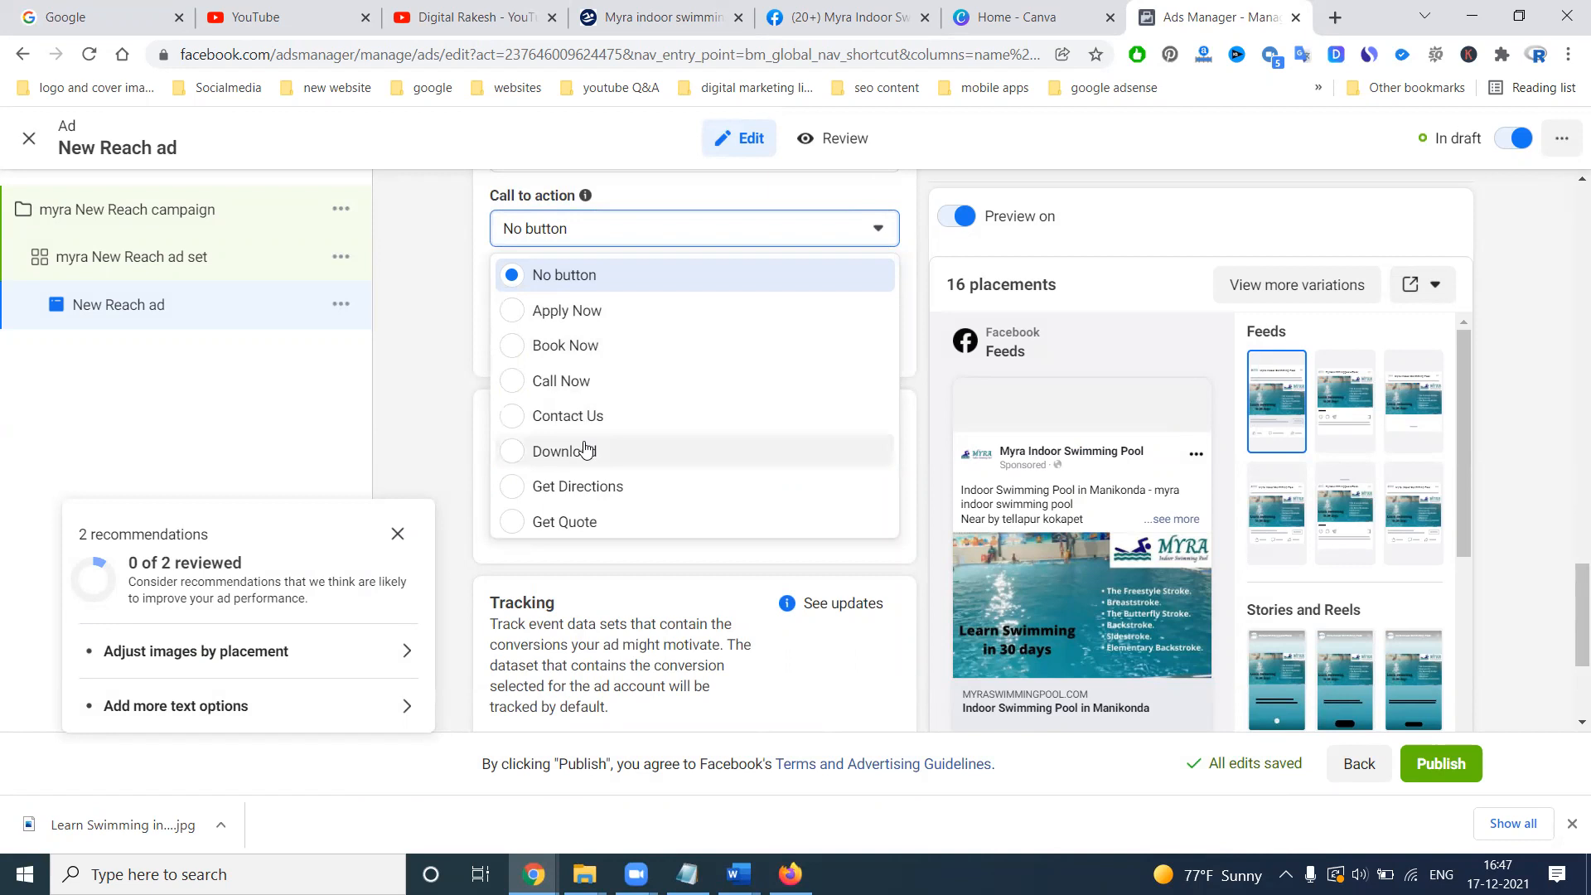
scroll(585, 448, "down", 3)
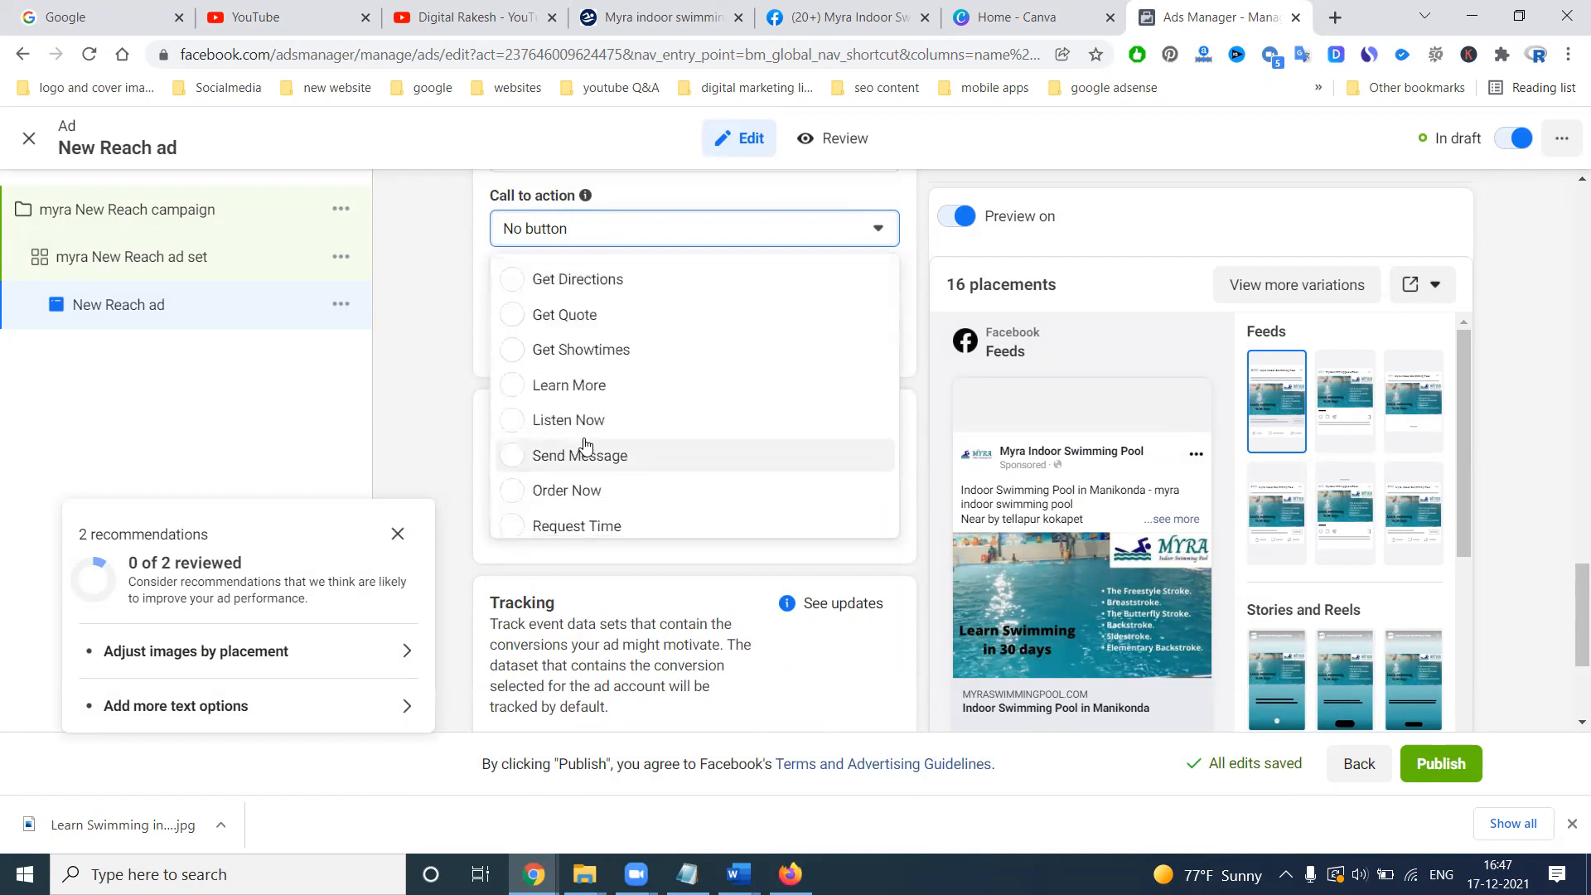
scroll(585, 446, "down", 1)
scroll(585, 440, "down", 2)
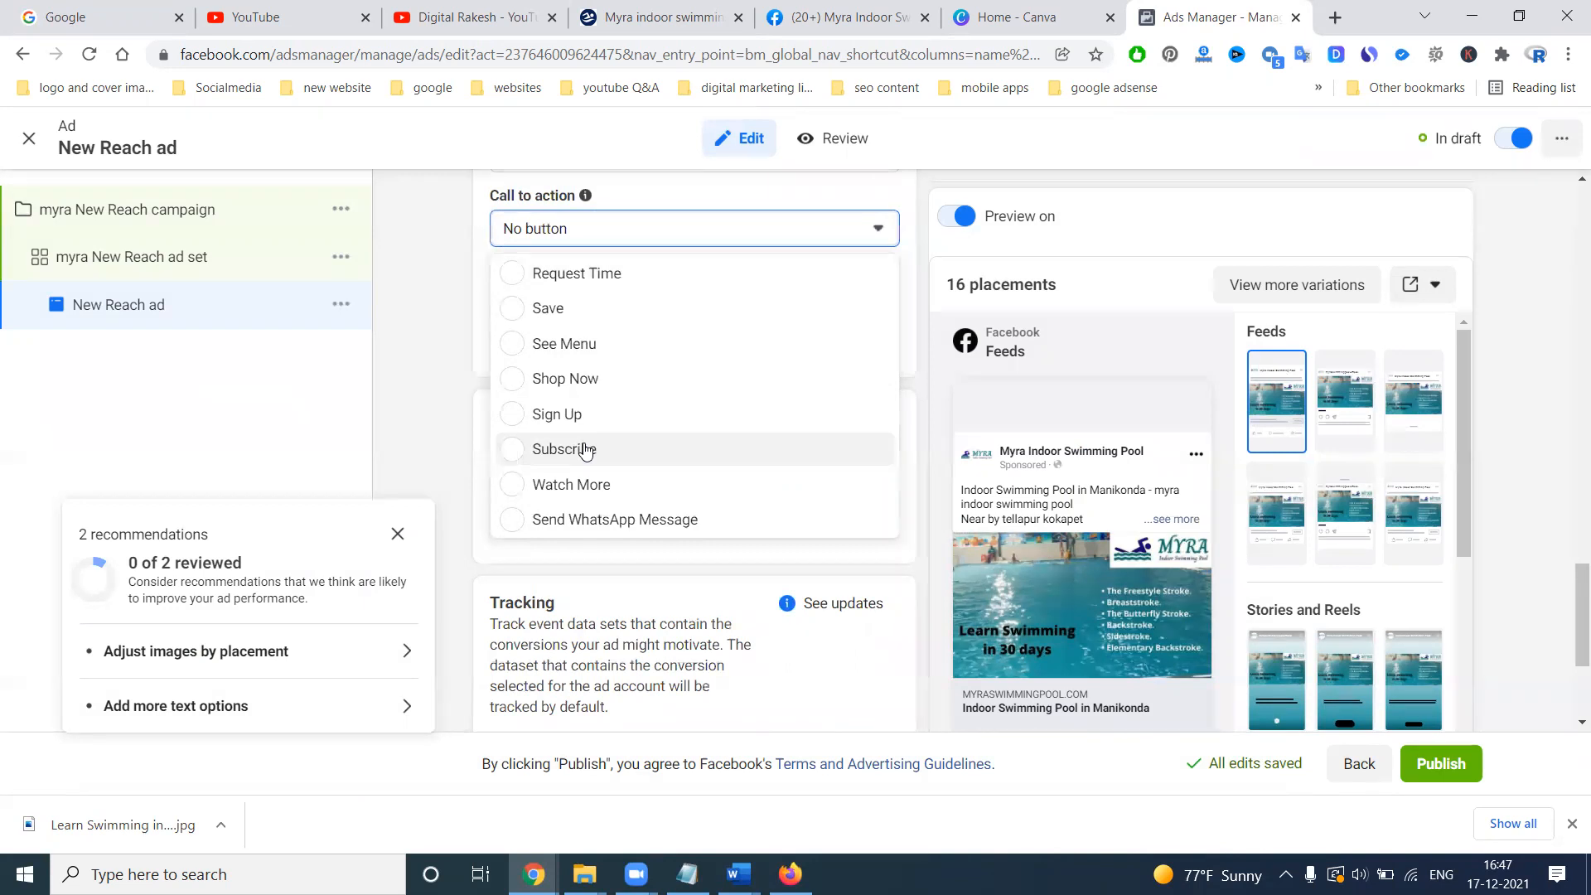
scroll(597, 486, "up", 2)
scroll(599, 484, "up", 2)
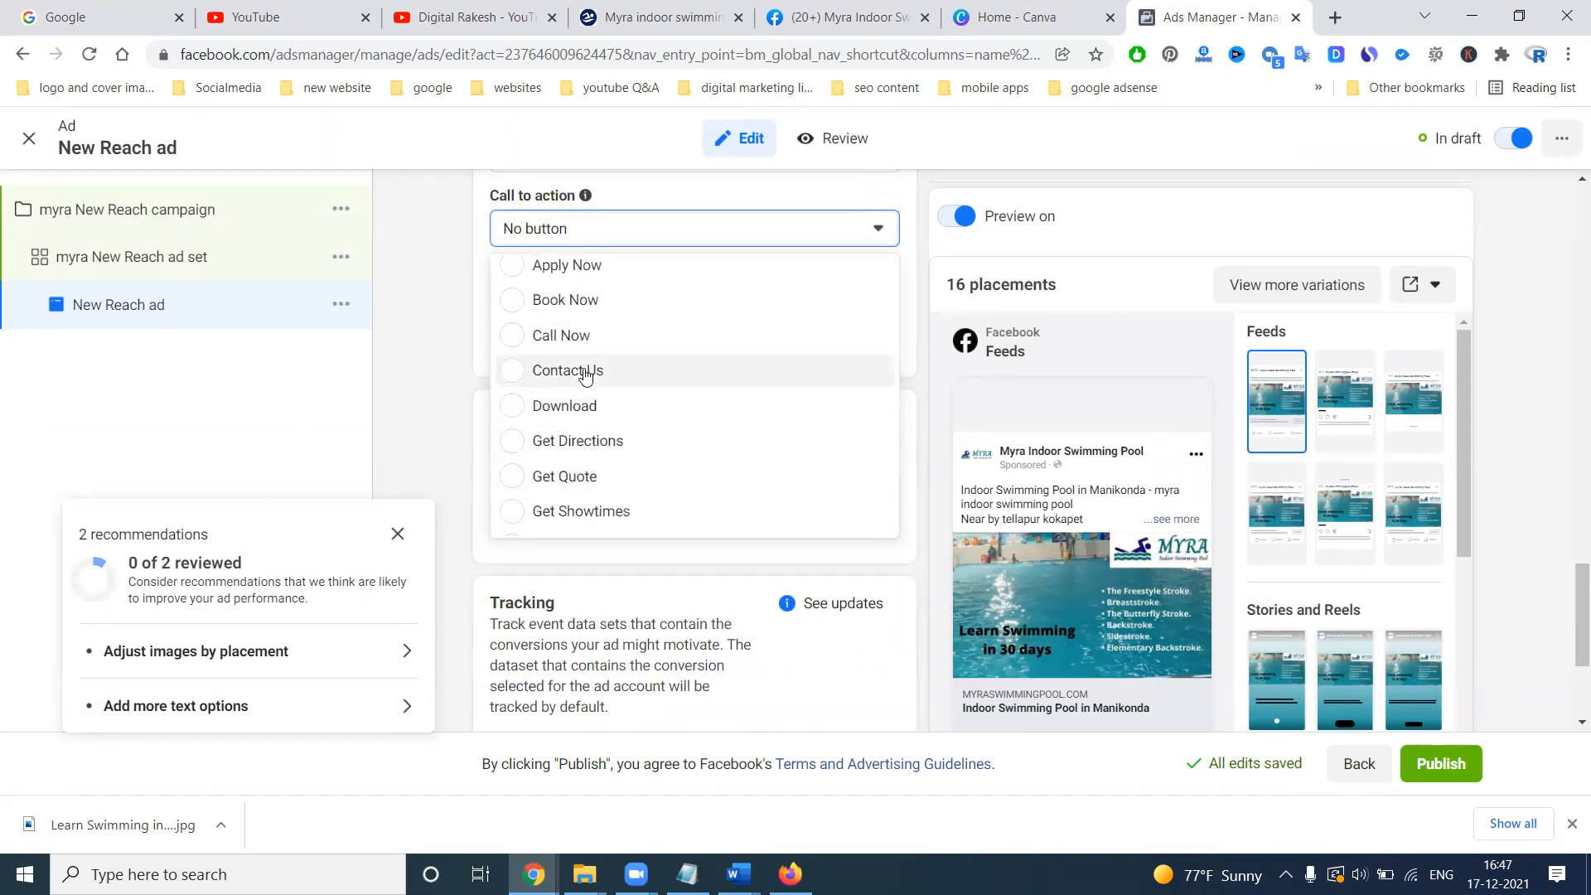
left_click(585, 372)
scroll(729, 397, "up", 3)
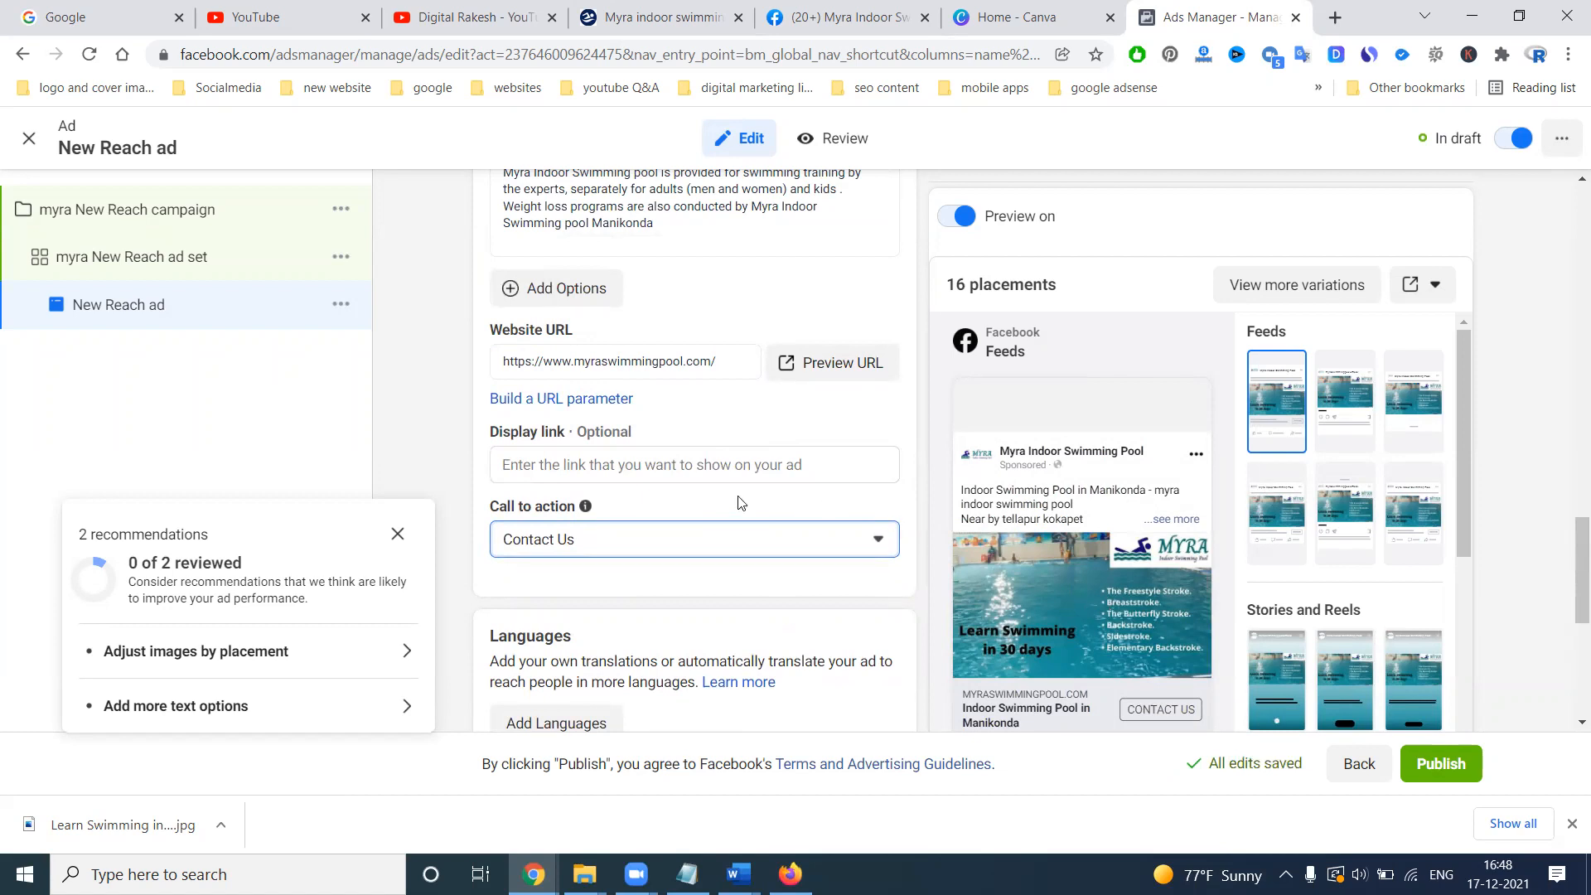
left_click(572, 540)
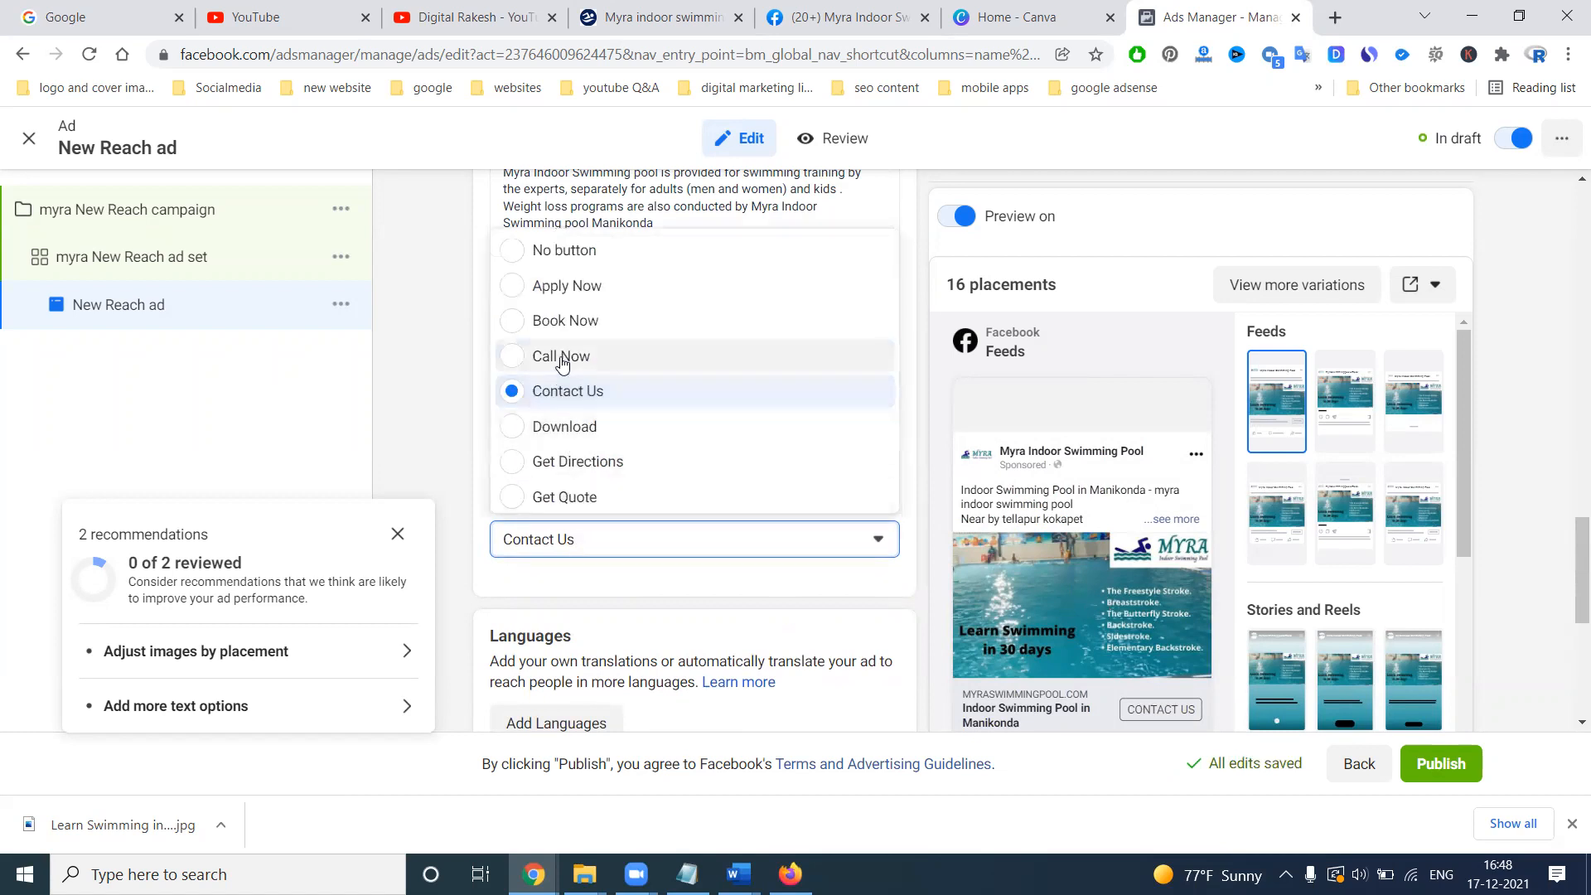
left_click(562, 357)
Set the ad's call to action to Book Now, and publish the campaign with its ad set and ad
left_click(572, 539)
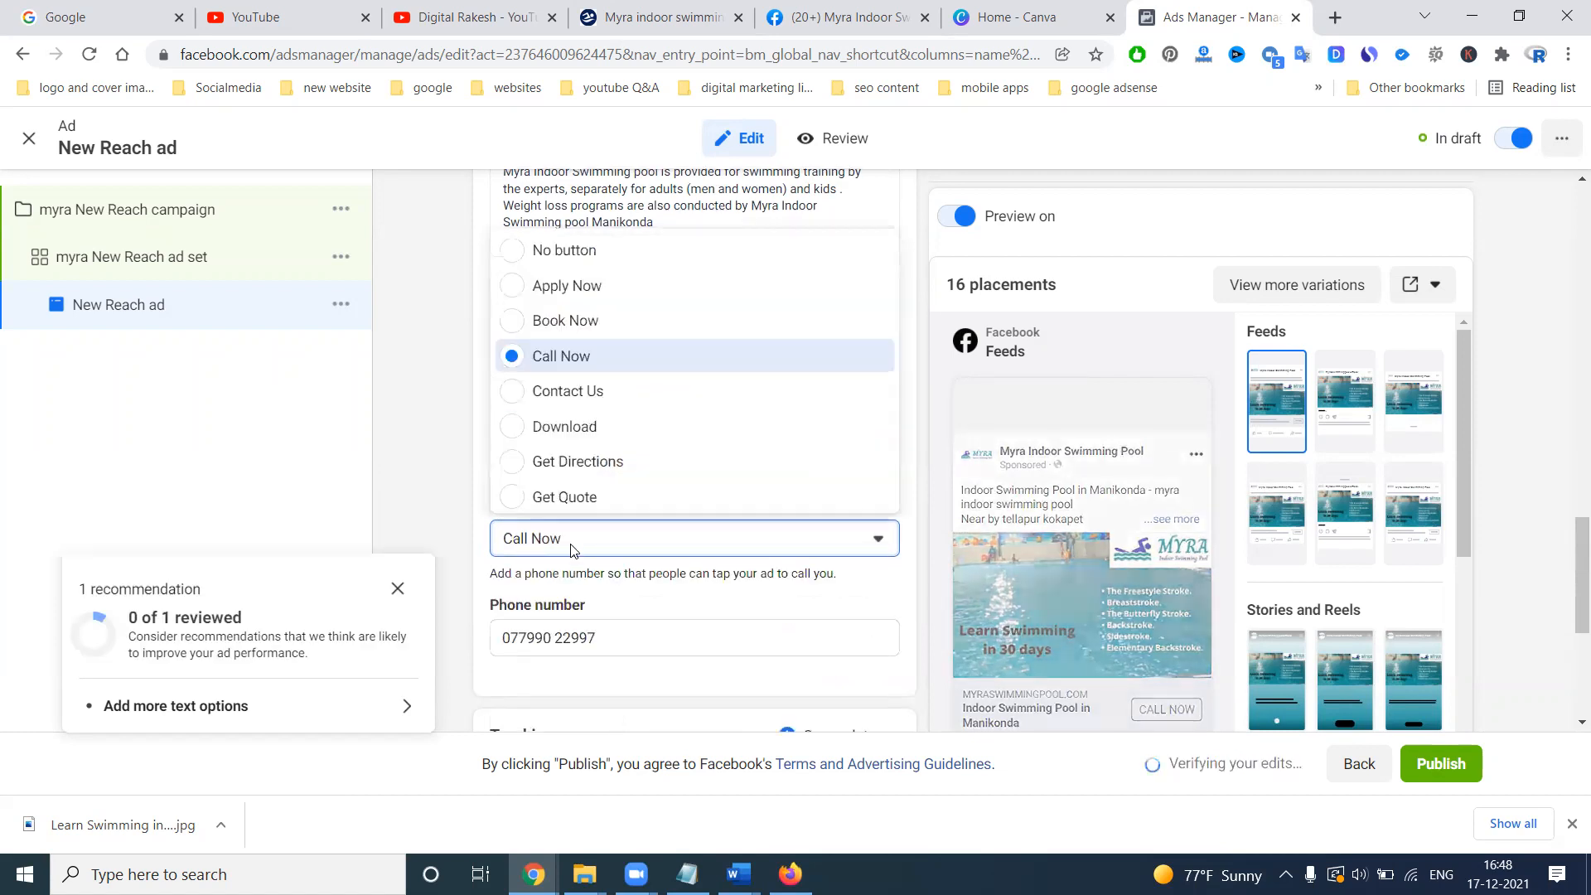
left_click(573, 322)
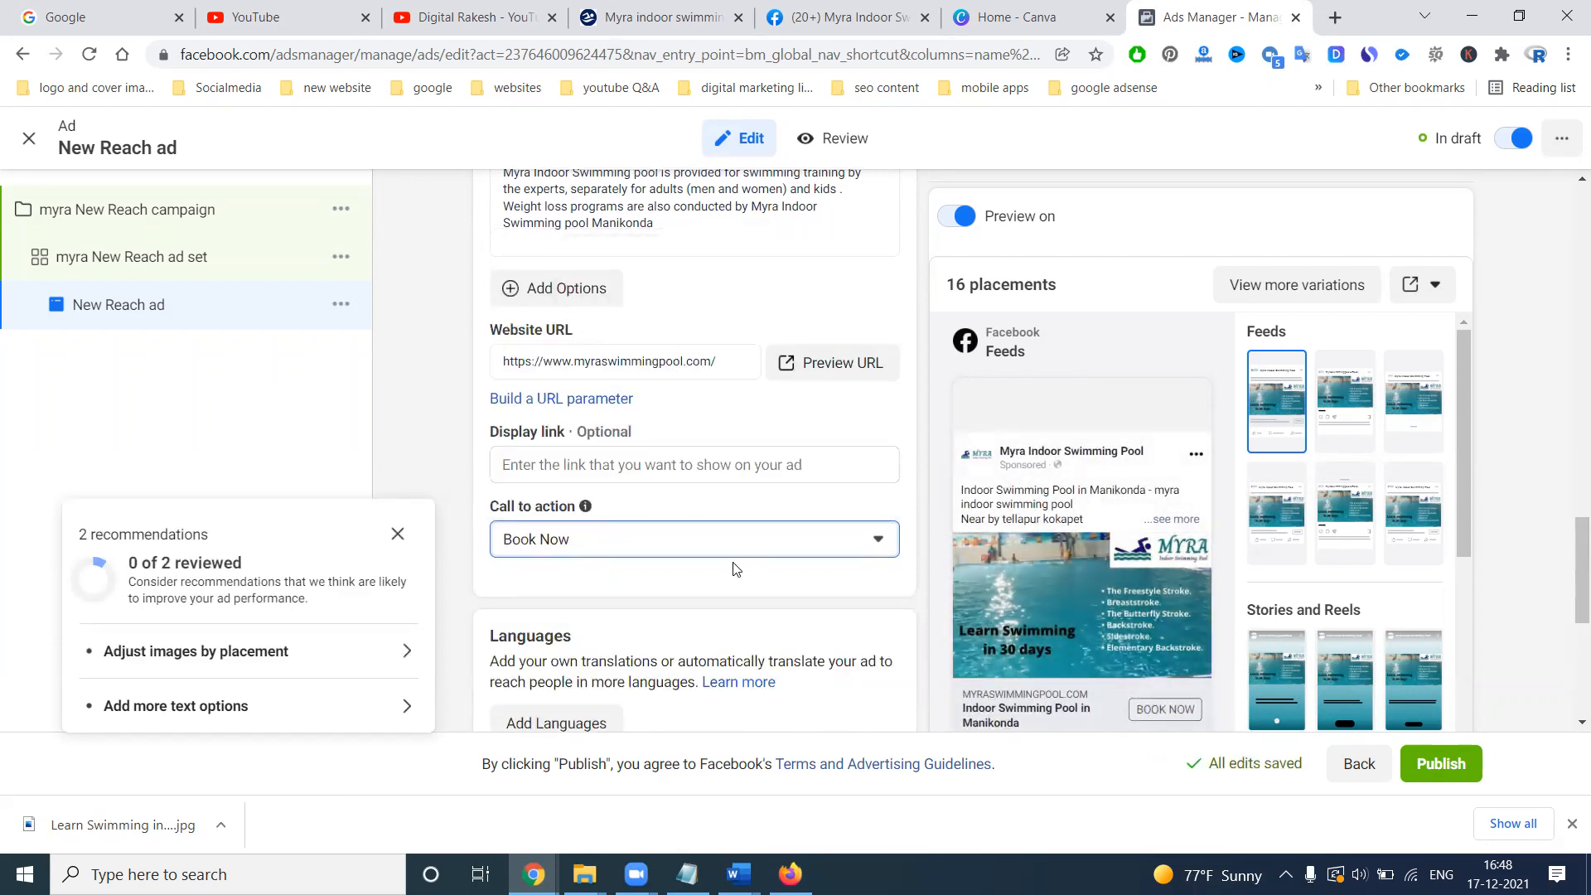
mouse_move(1098, 527)
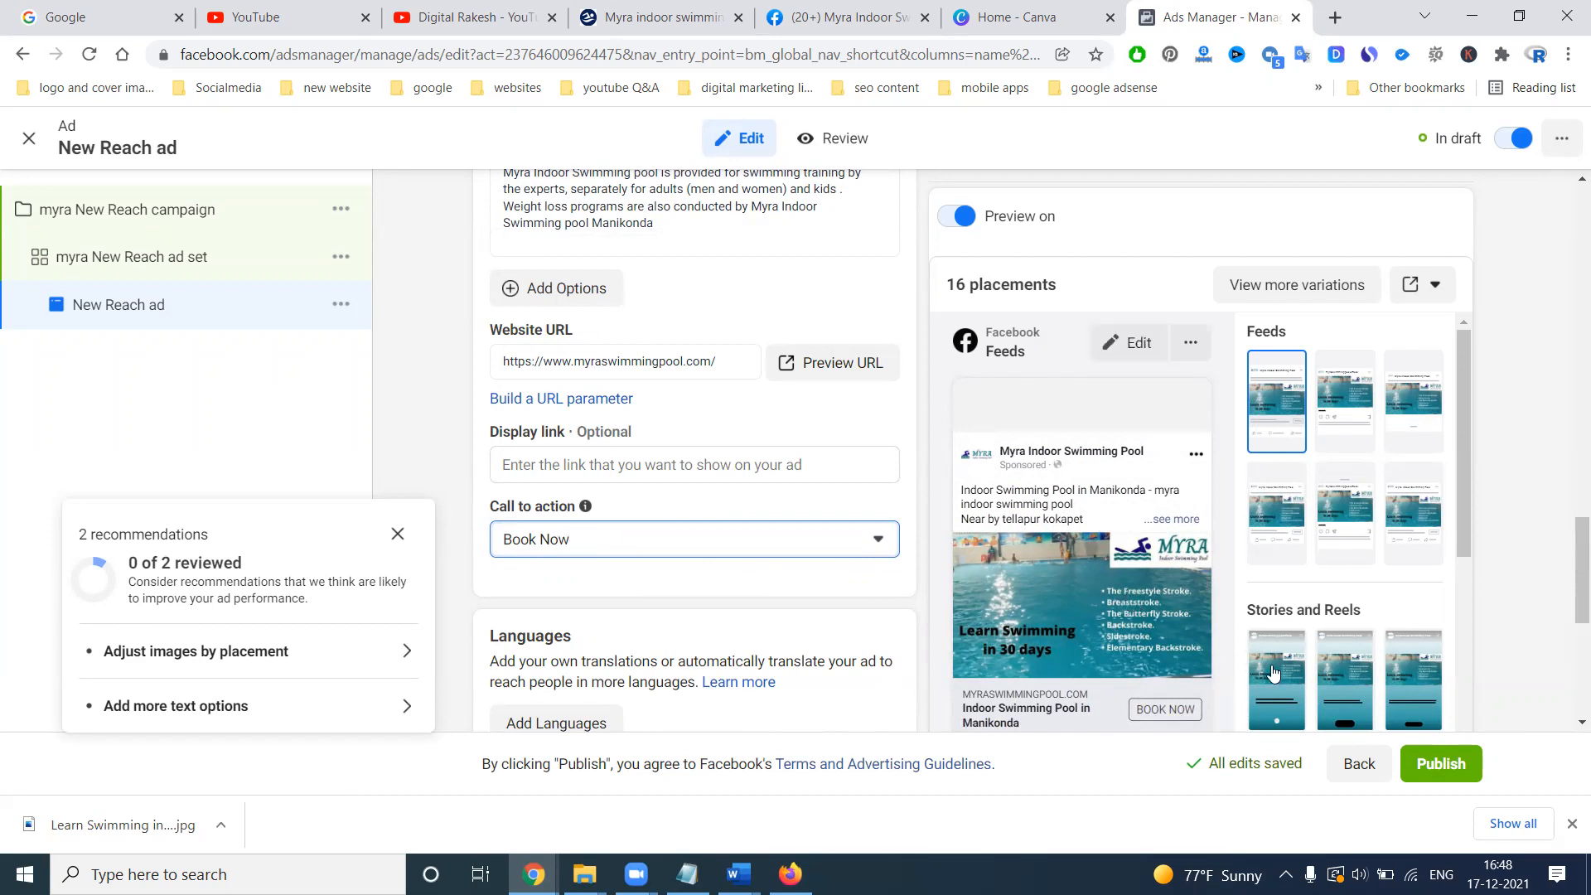
left_click(1440, 758)
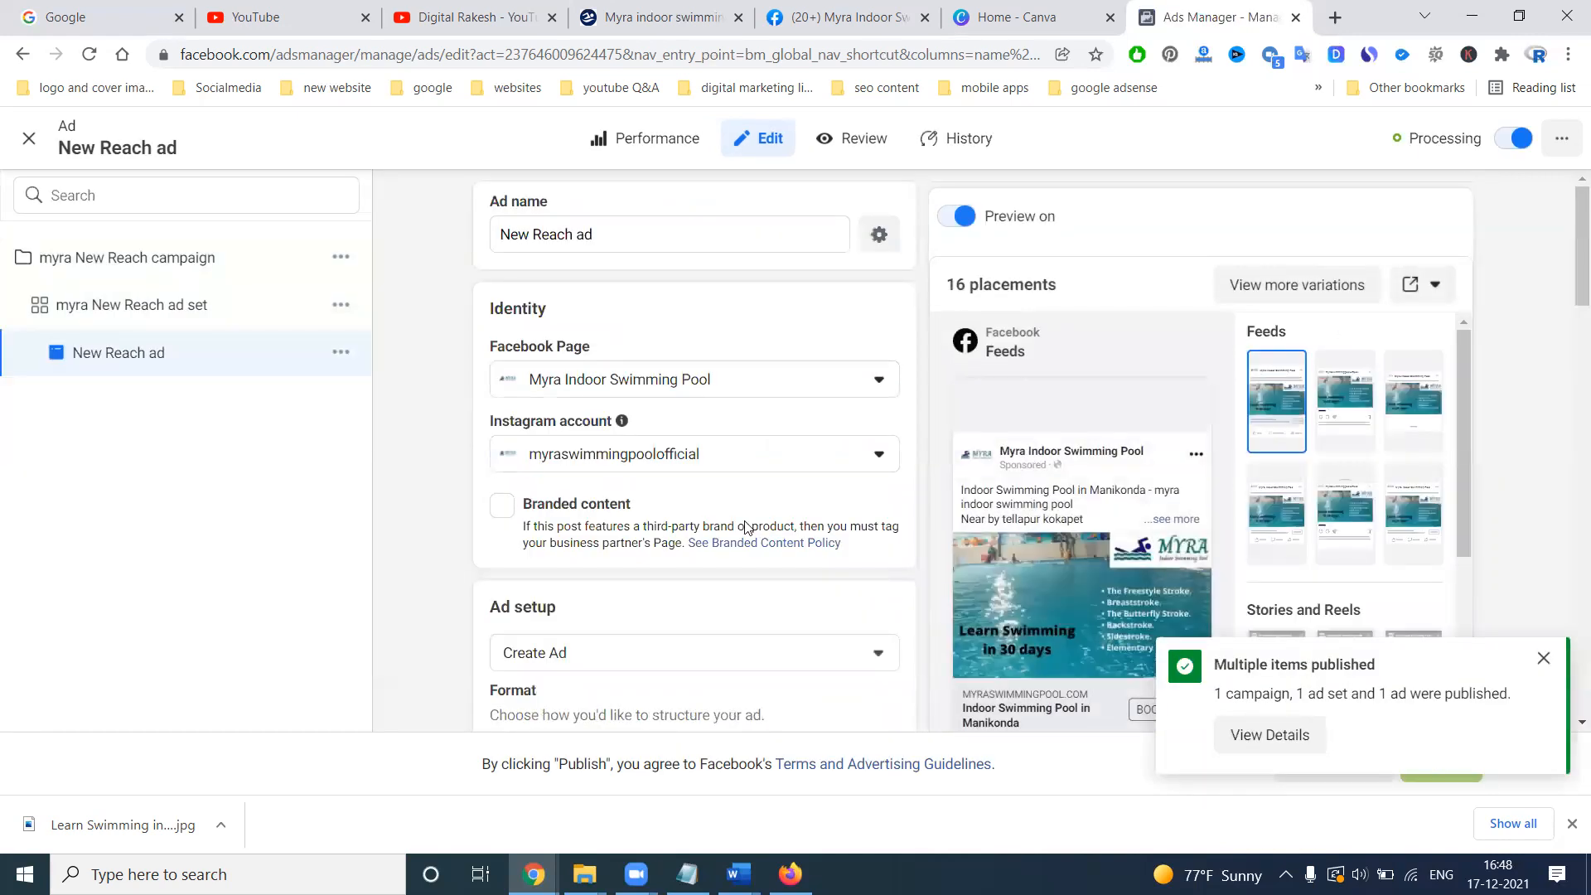
Close the ad editor and refresh the Campaigns list to check the delivery status of the myra New Reach campaign
left_click(29, 138)
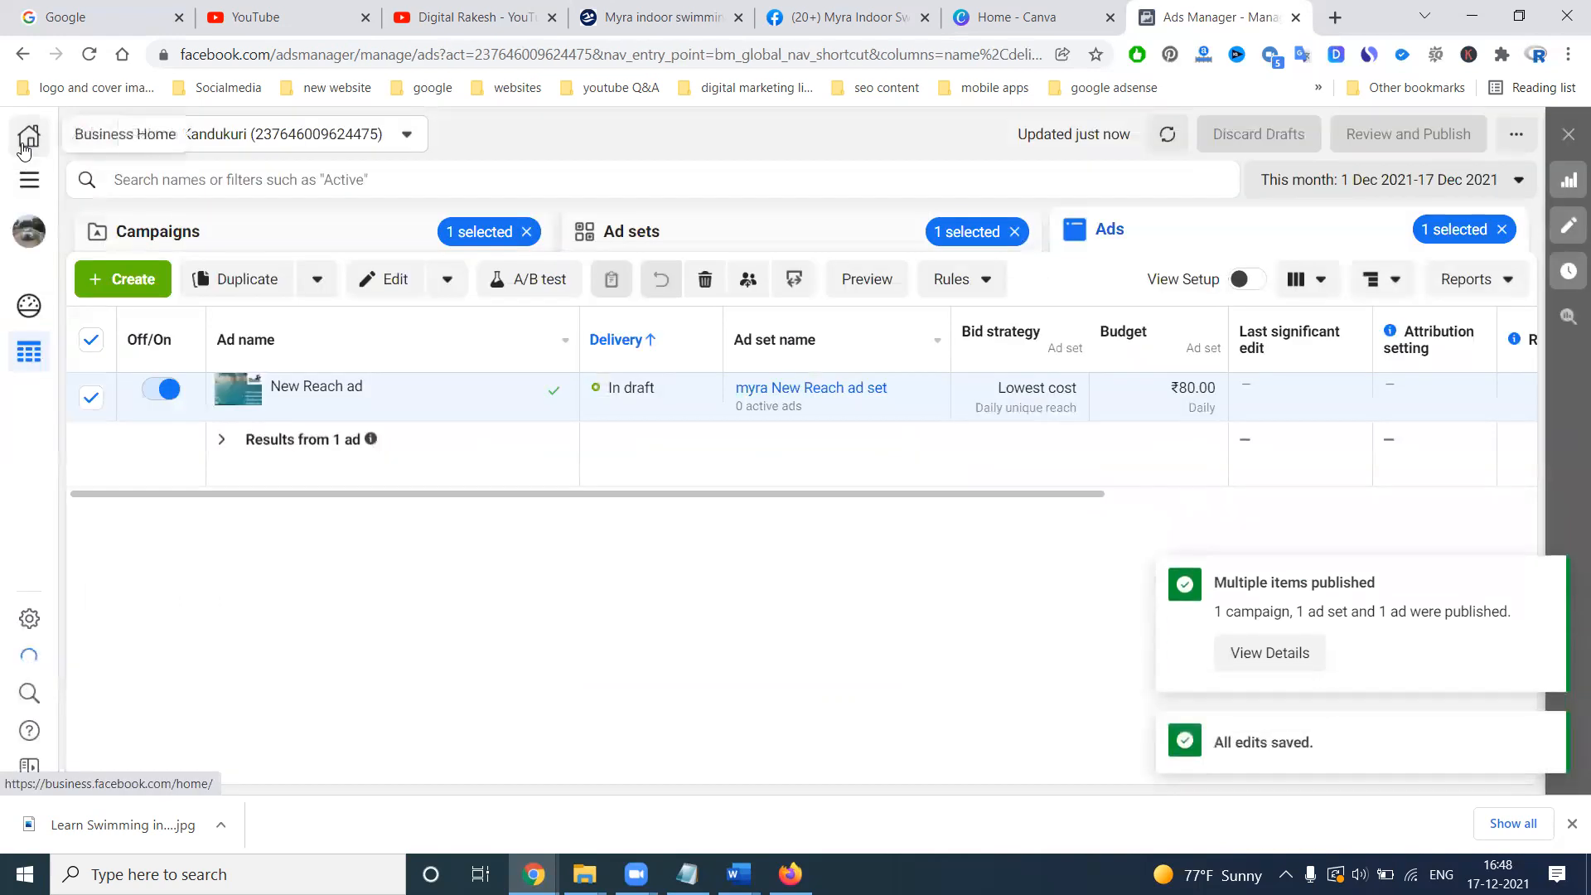
left_click(225, 240)
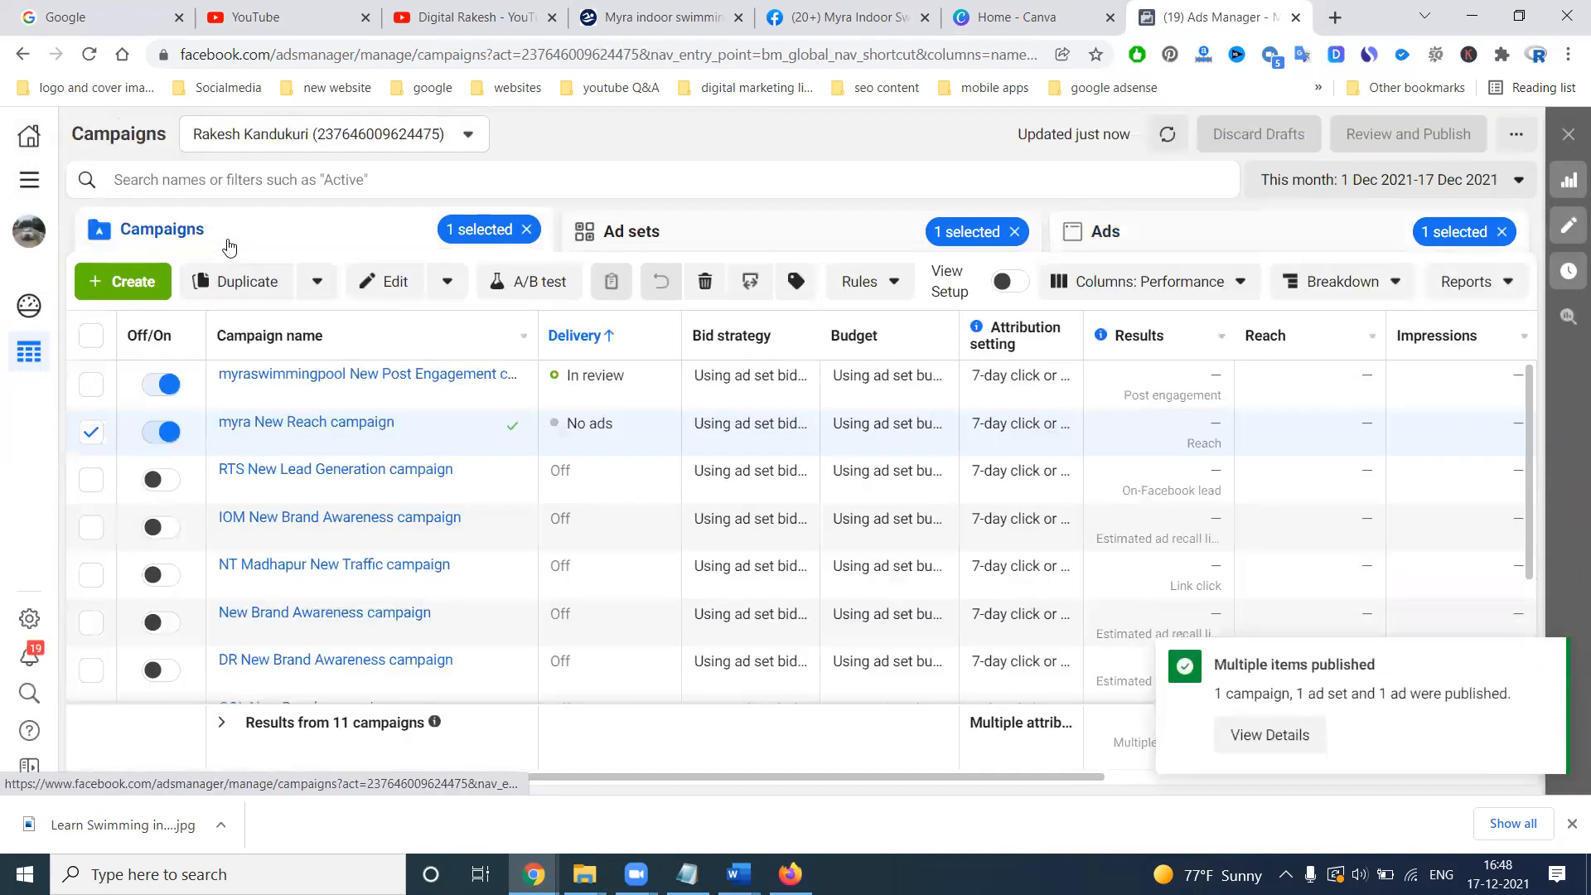
mouse_move(435, 389)
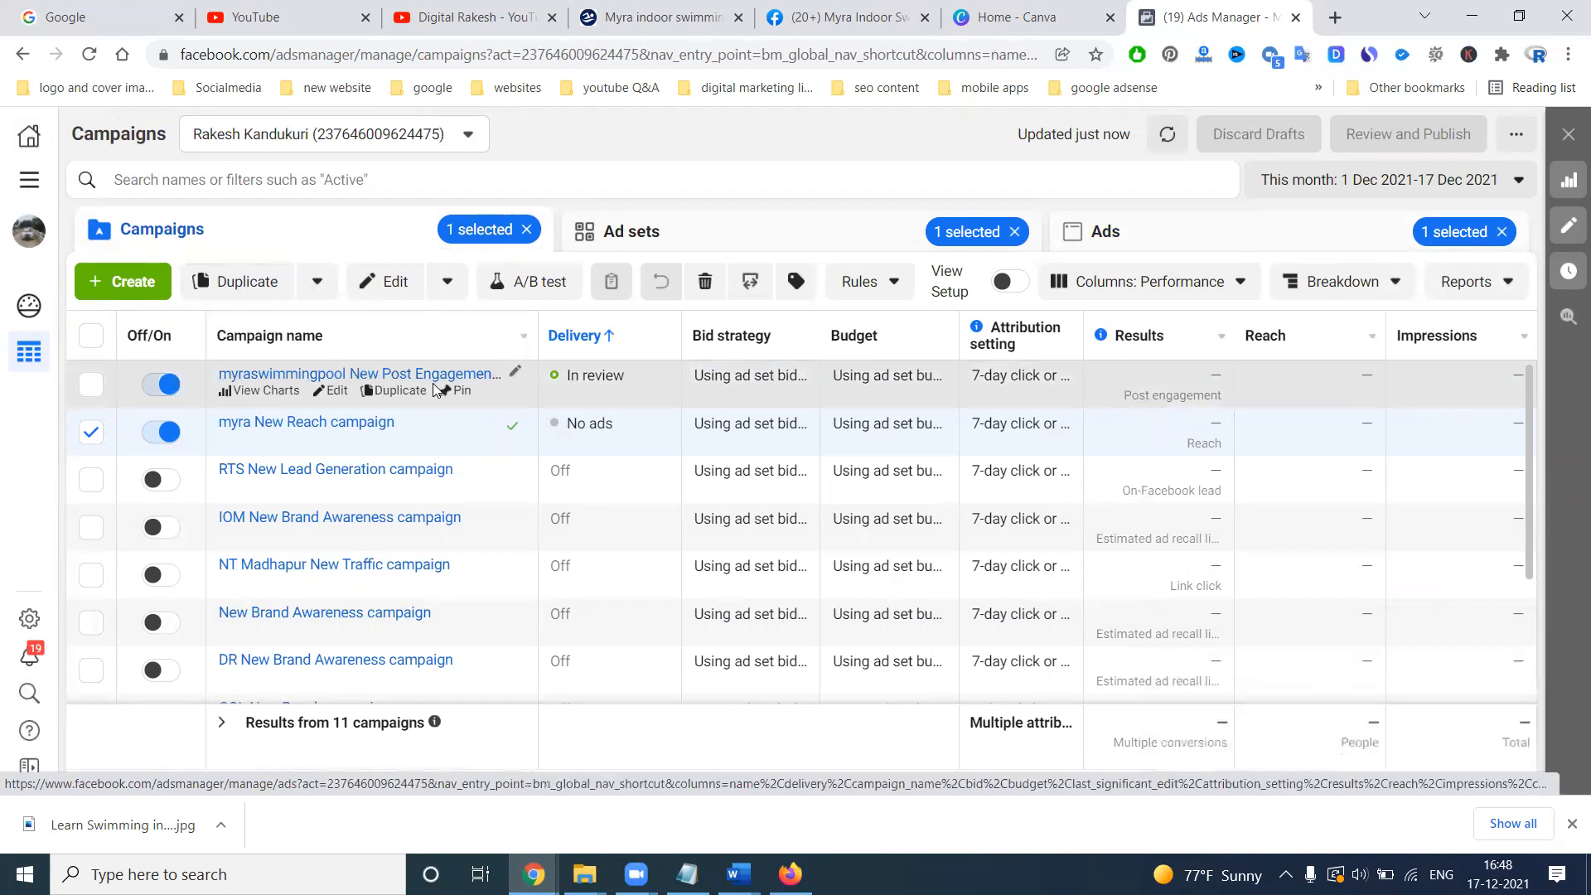
left_click(841, 17)
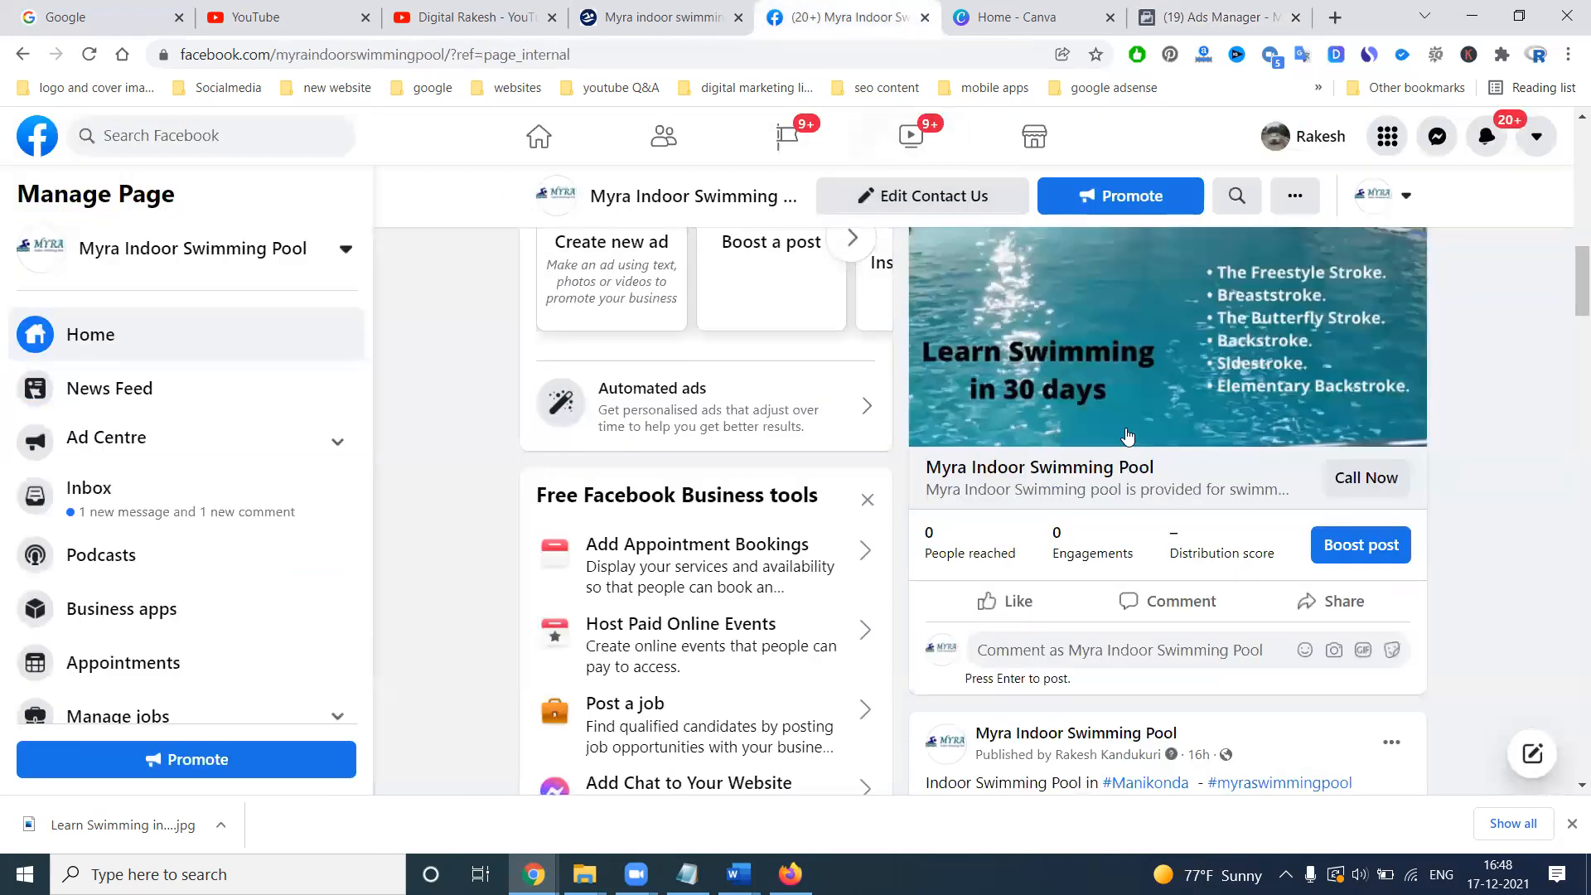
left_click(1211, 17)
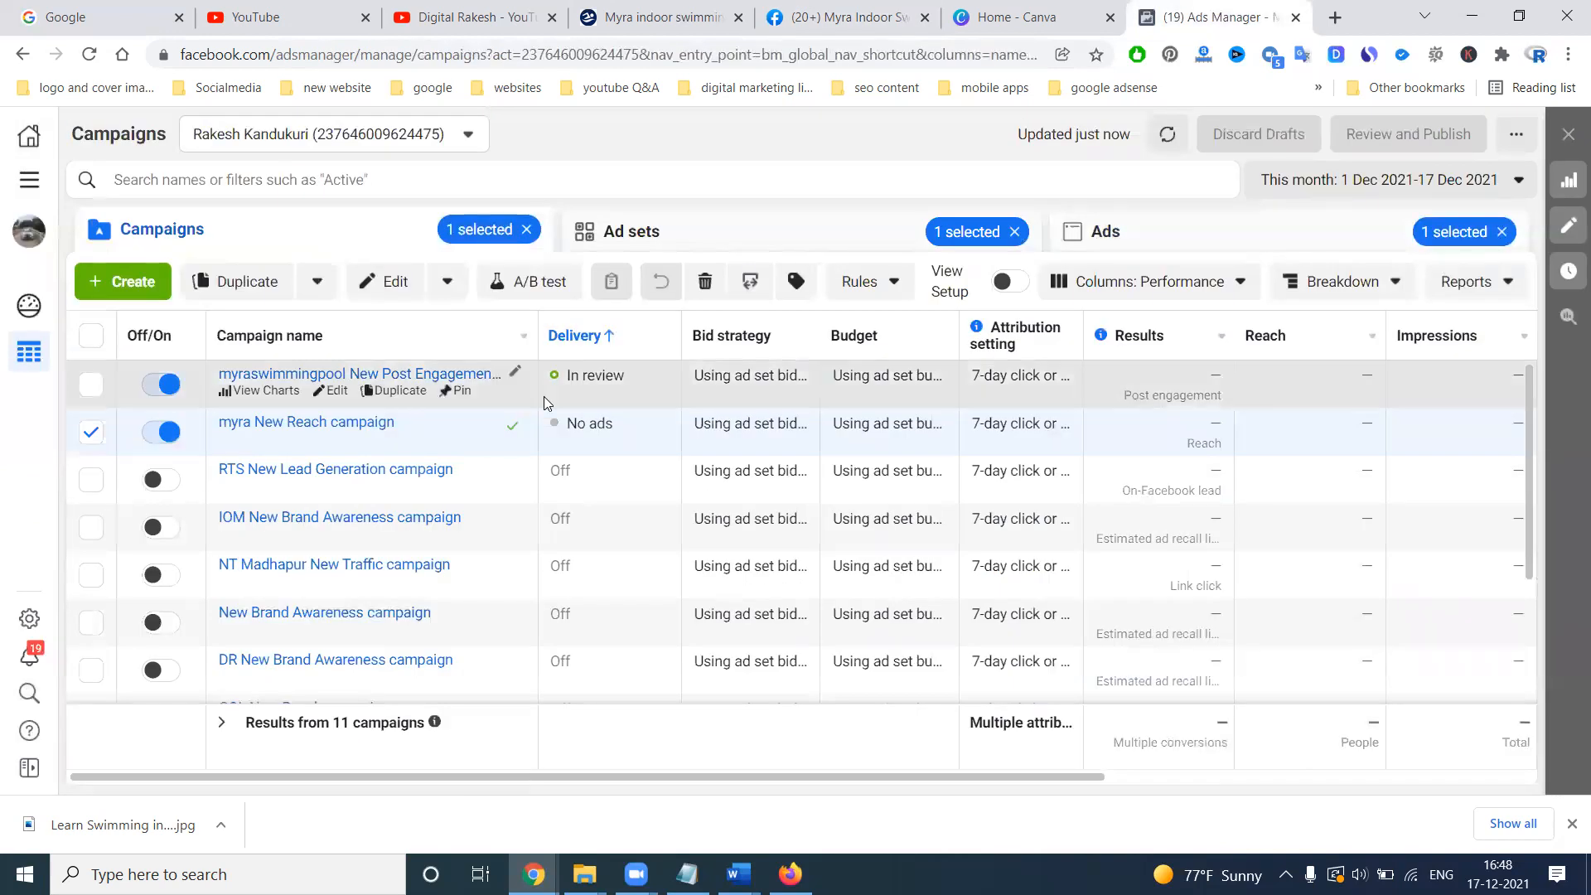
left_click(90, 54)
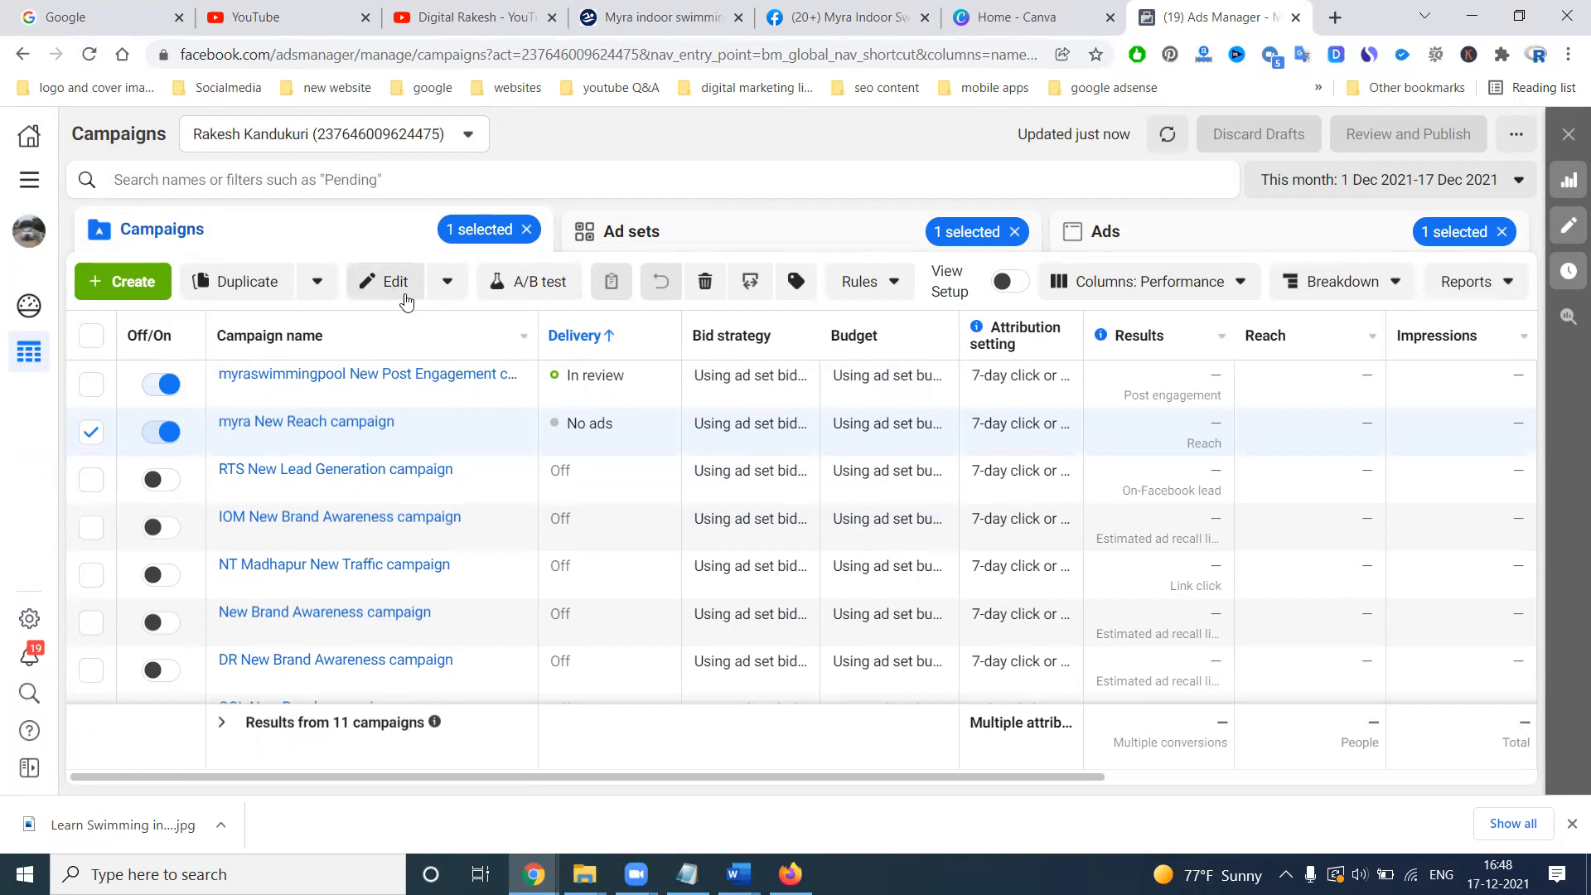
left_click(90, 56)
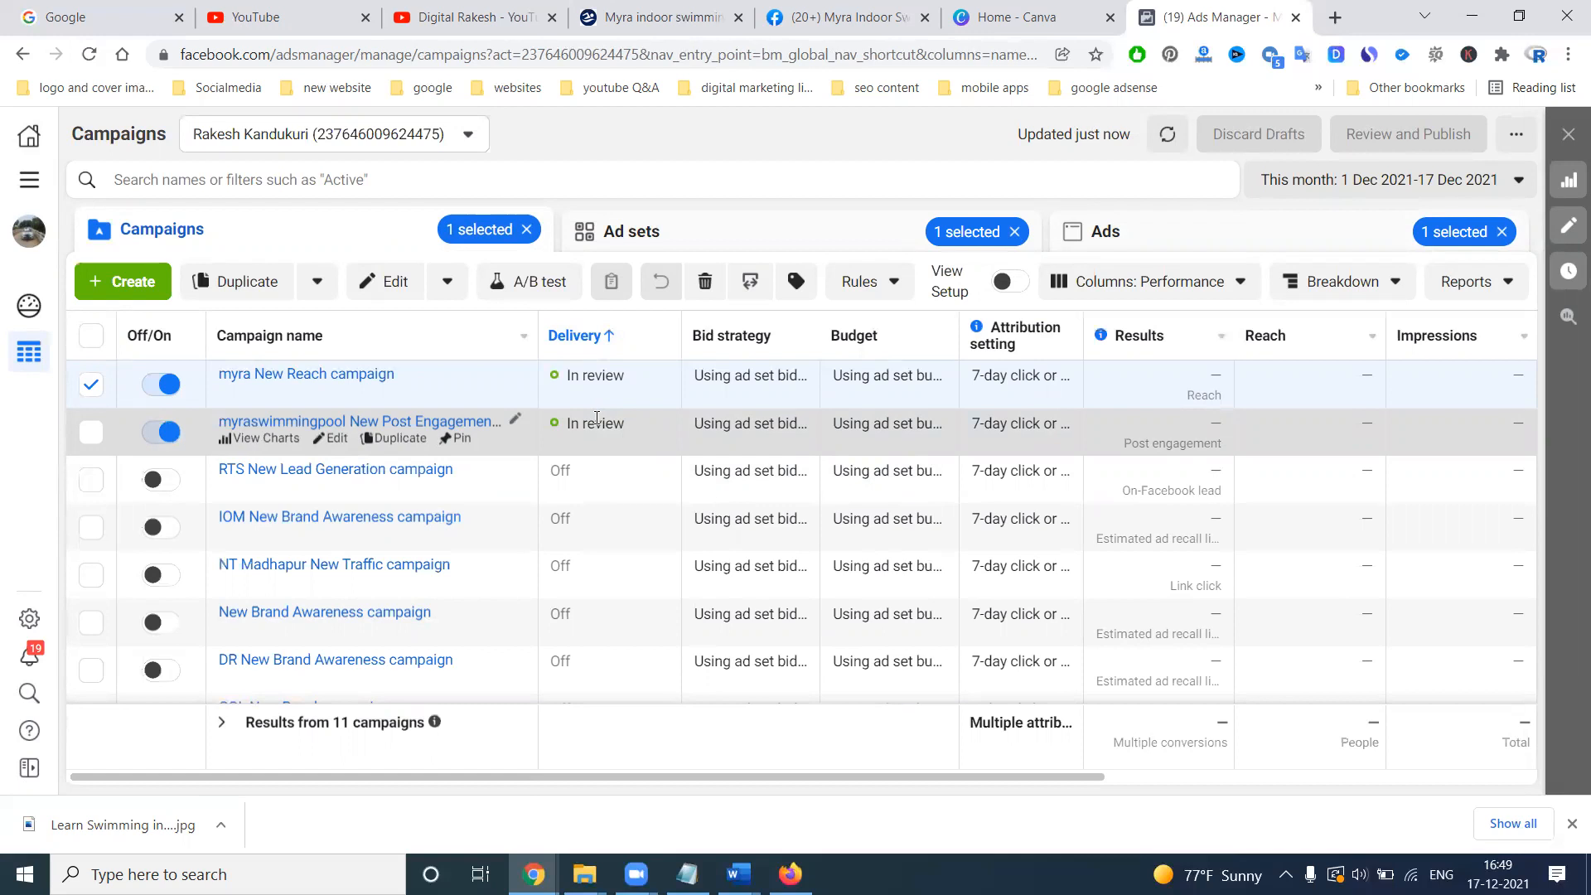
Open the ad account's billing page, view the payment methods for adding funds, and close the Add funds dialog
left_click(664, 16)
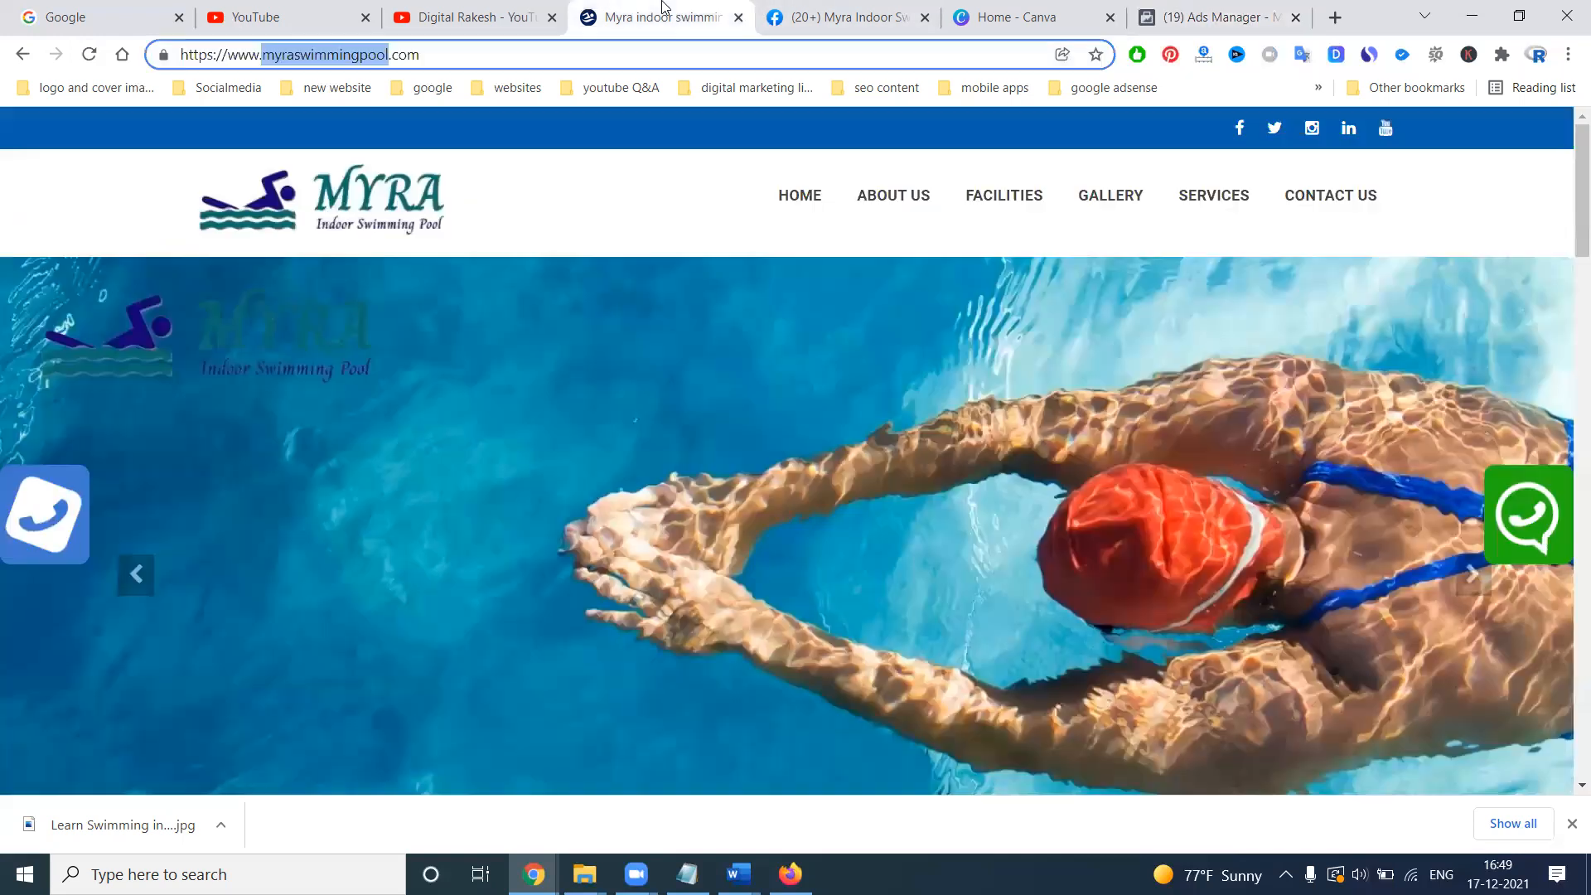
left_click(1163, 19)
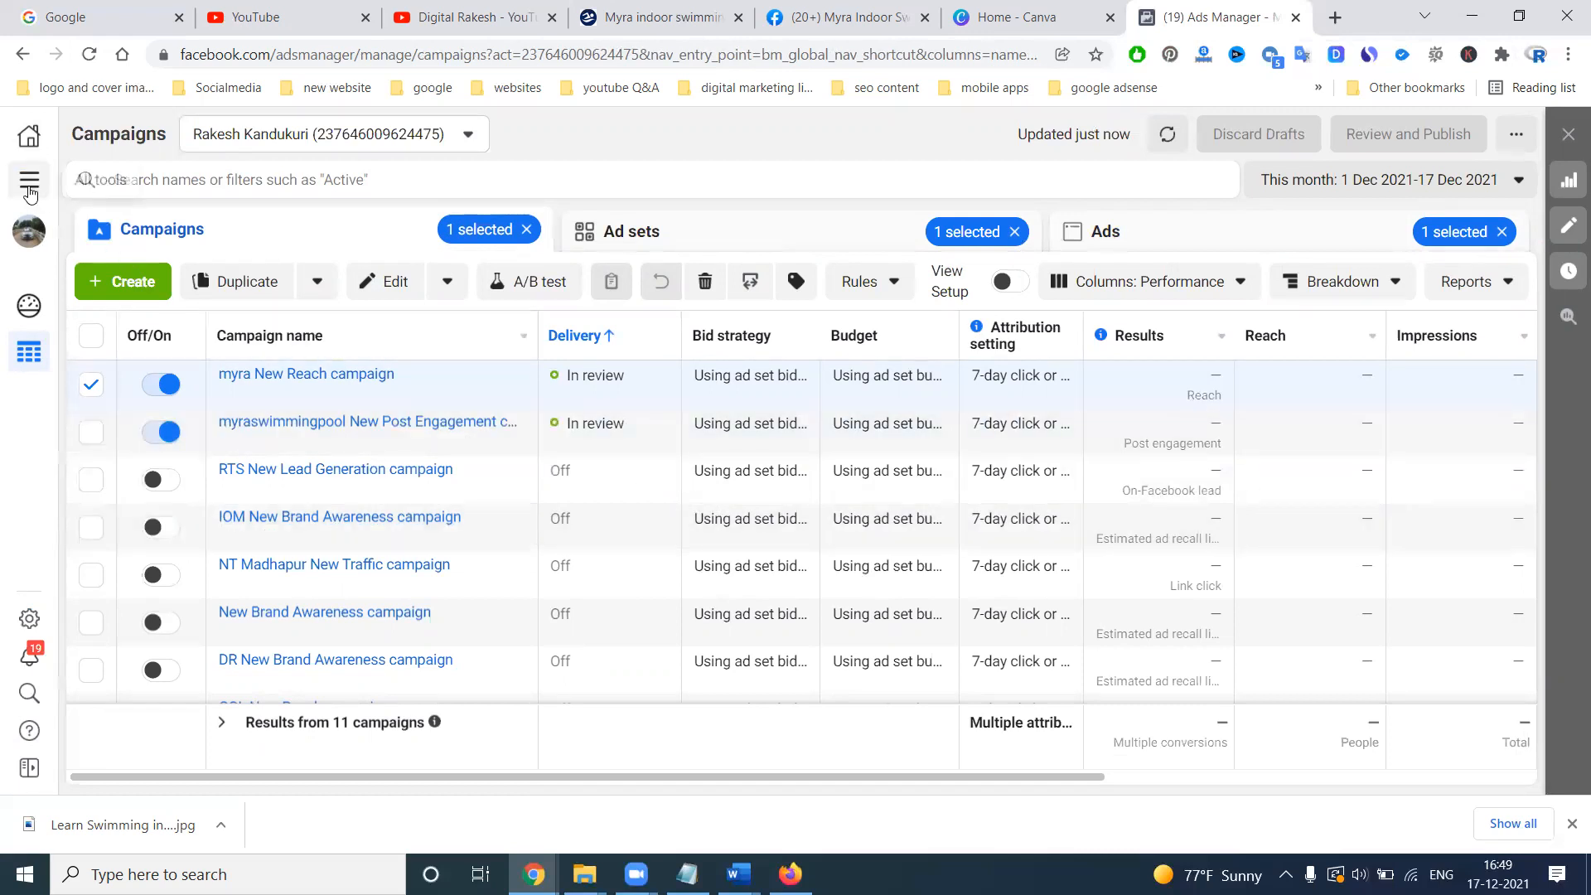
left_click(29, 180)
left_click(261, 389)
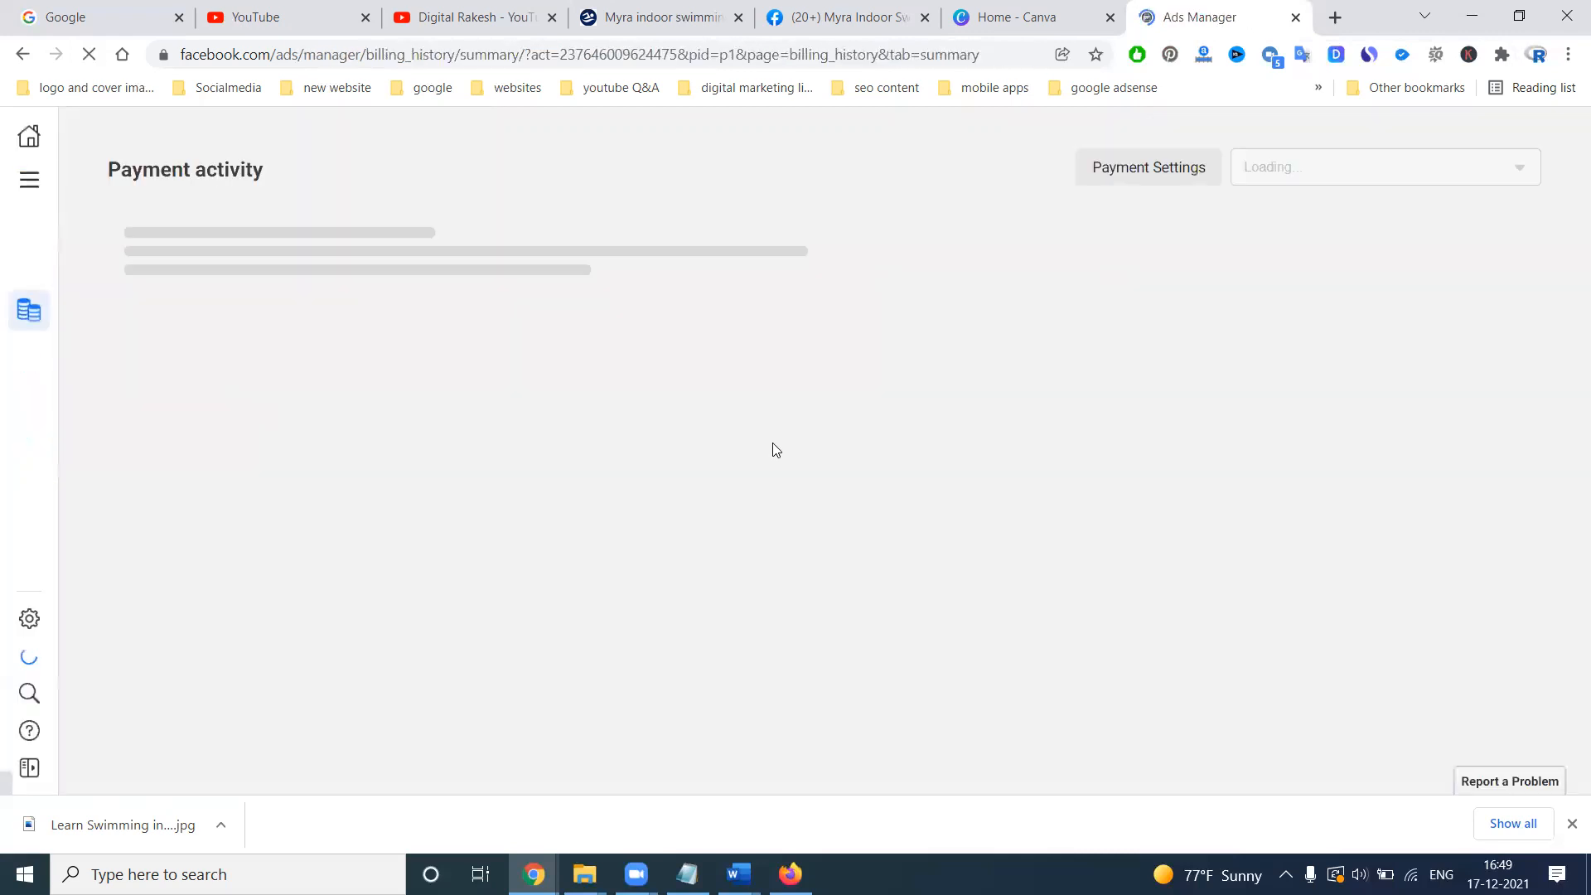
left_click(1484, 253)
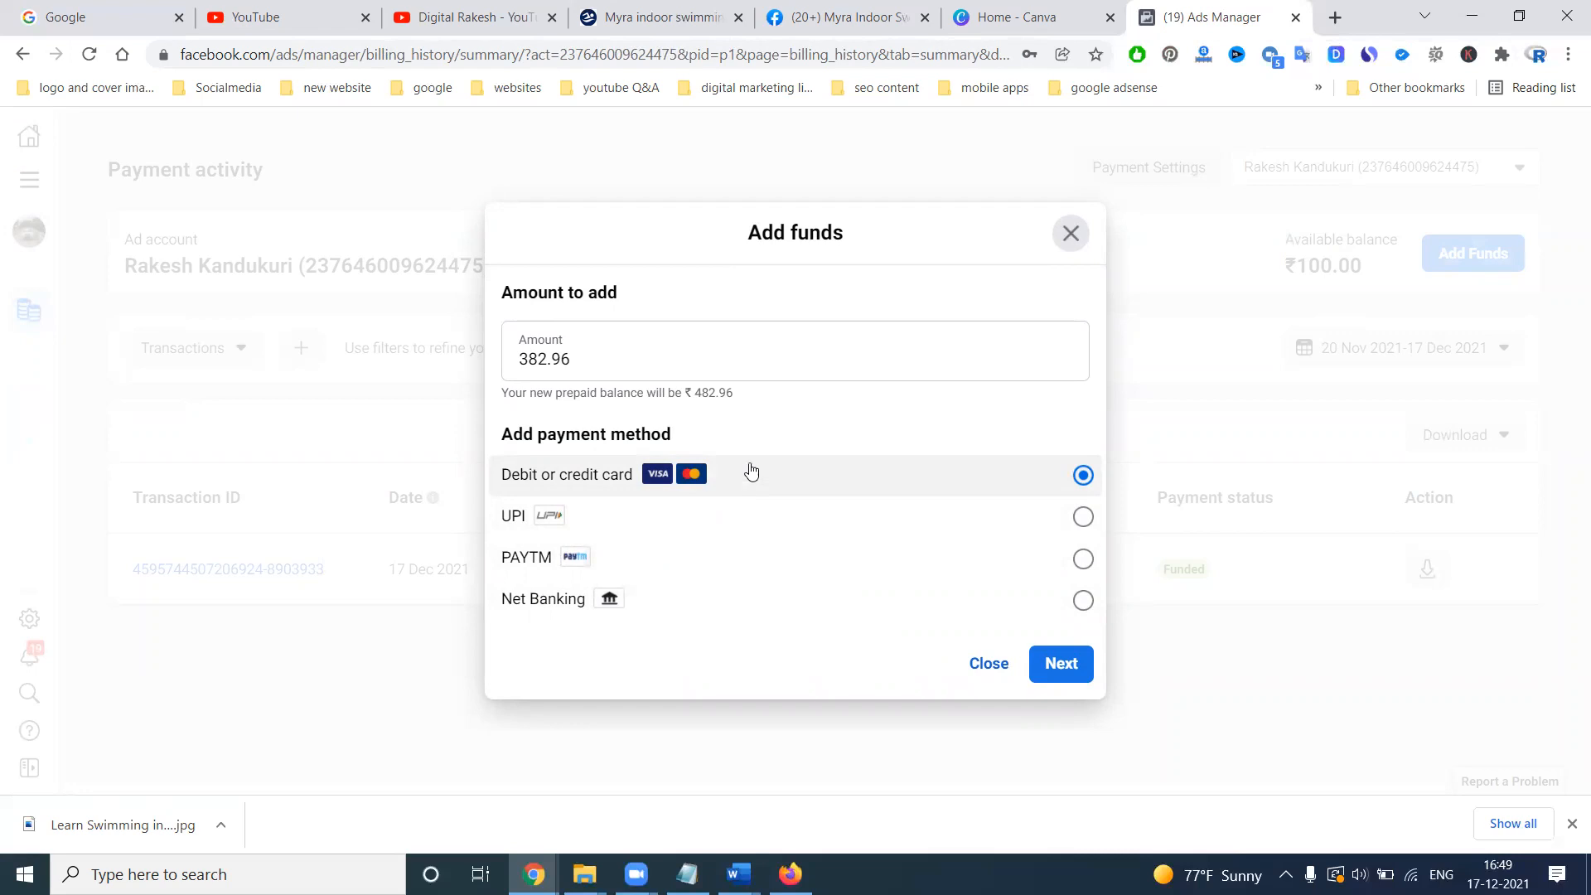
left_click(1067, 240)
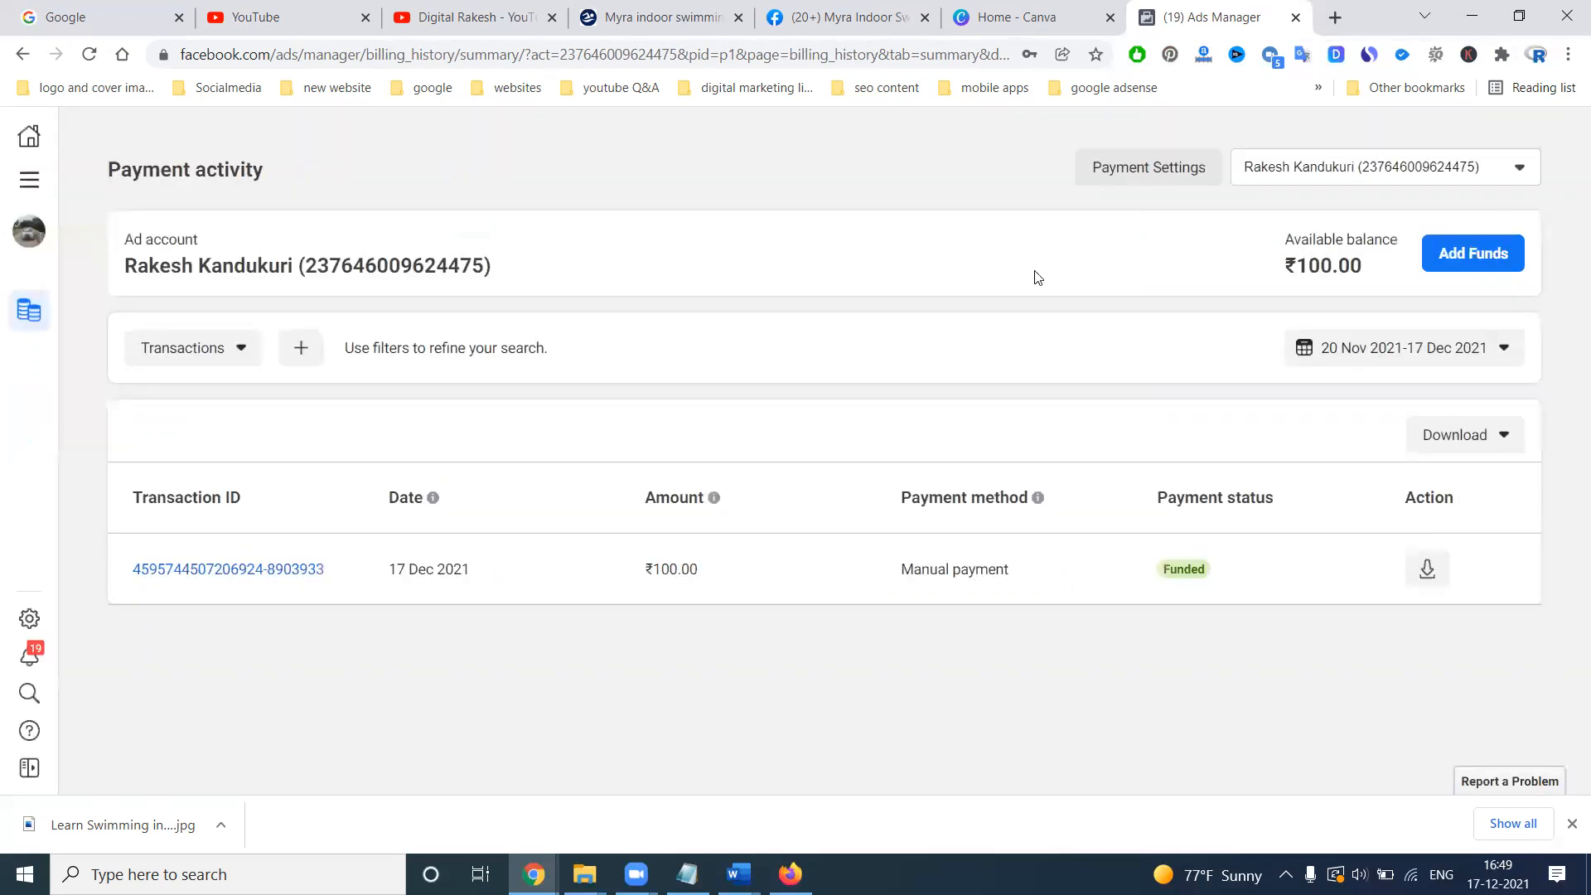
Return from billing to the Ads Manager campaign list, and switch to the YouTube channel's videos page
left_click(29, 178)
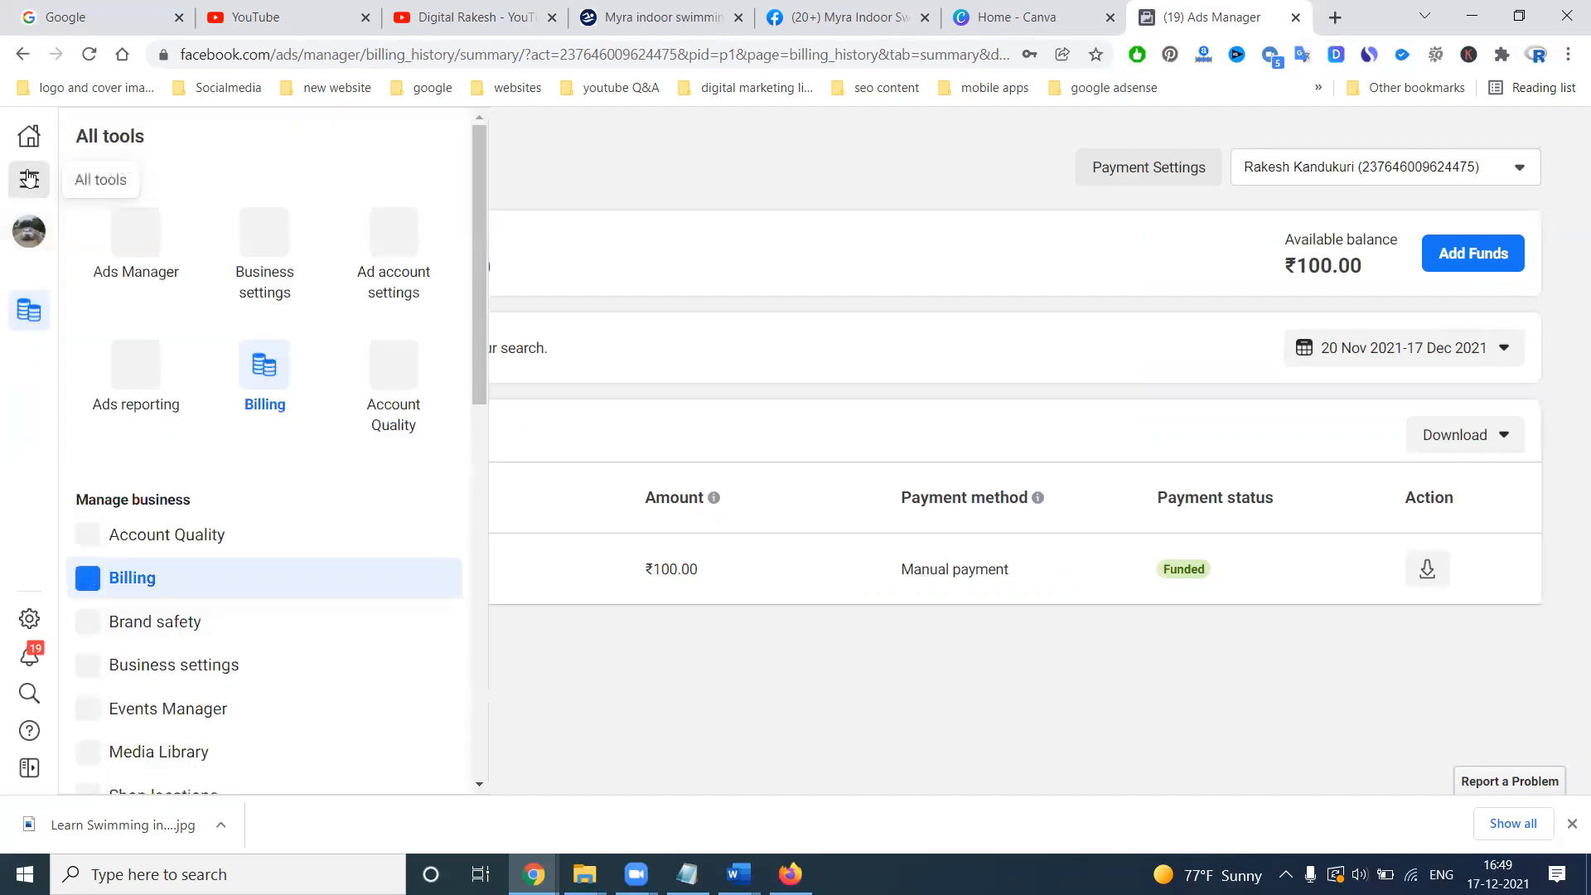
left_click(116, 232)
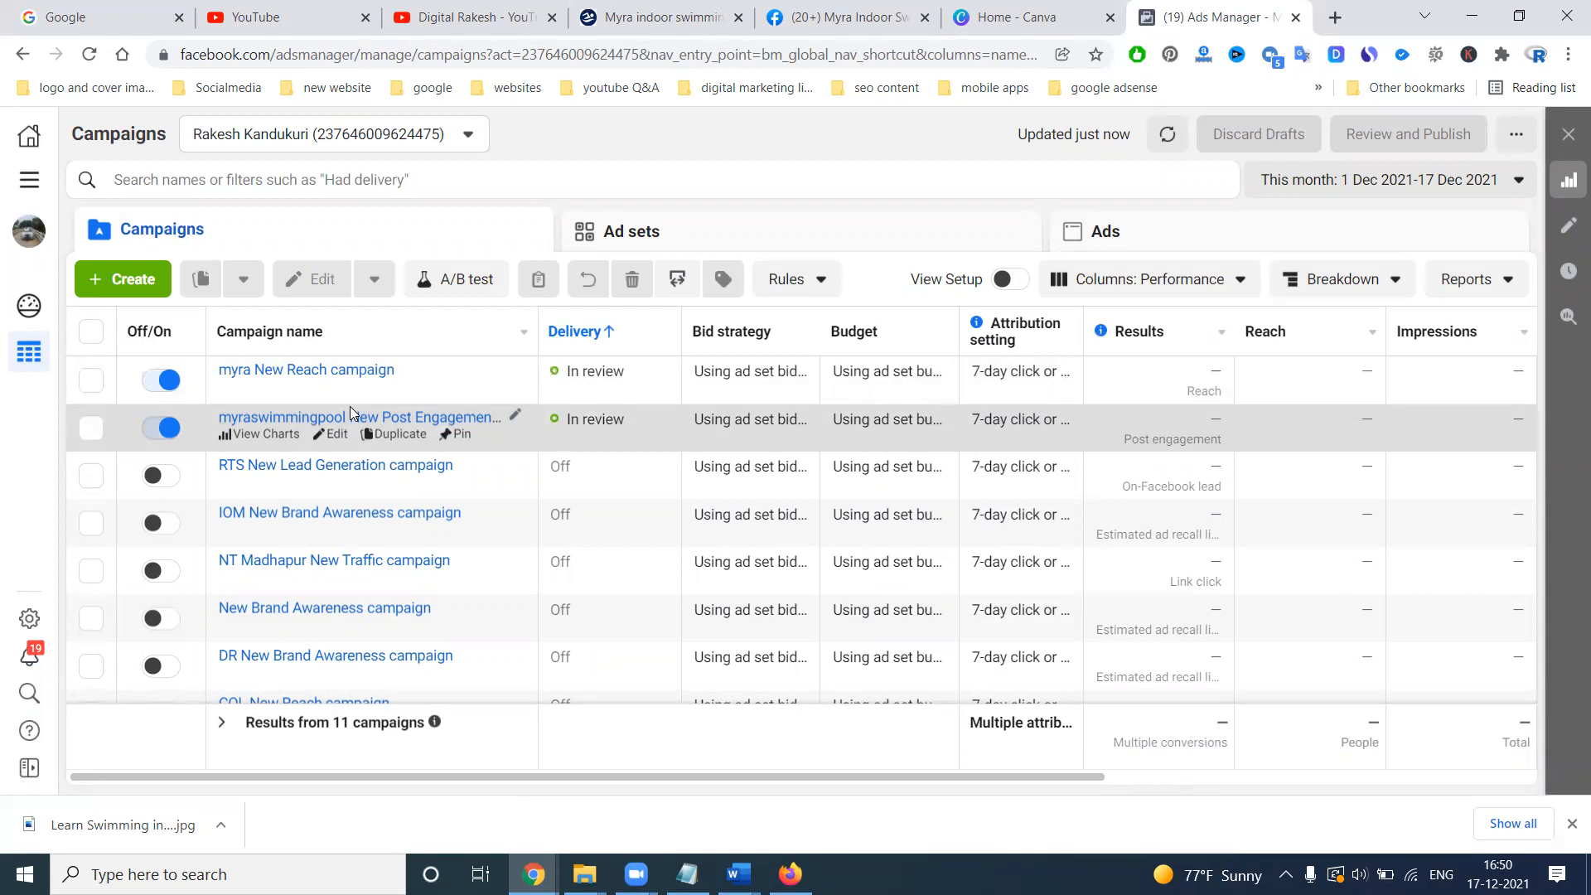
left_click(431, 6)
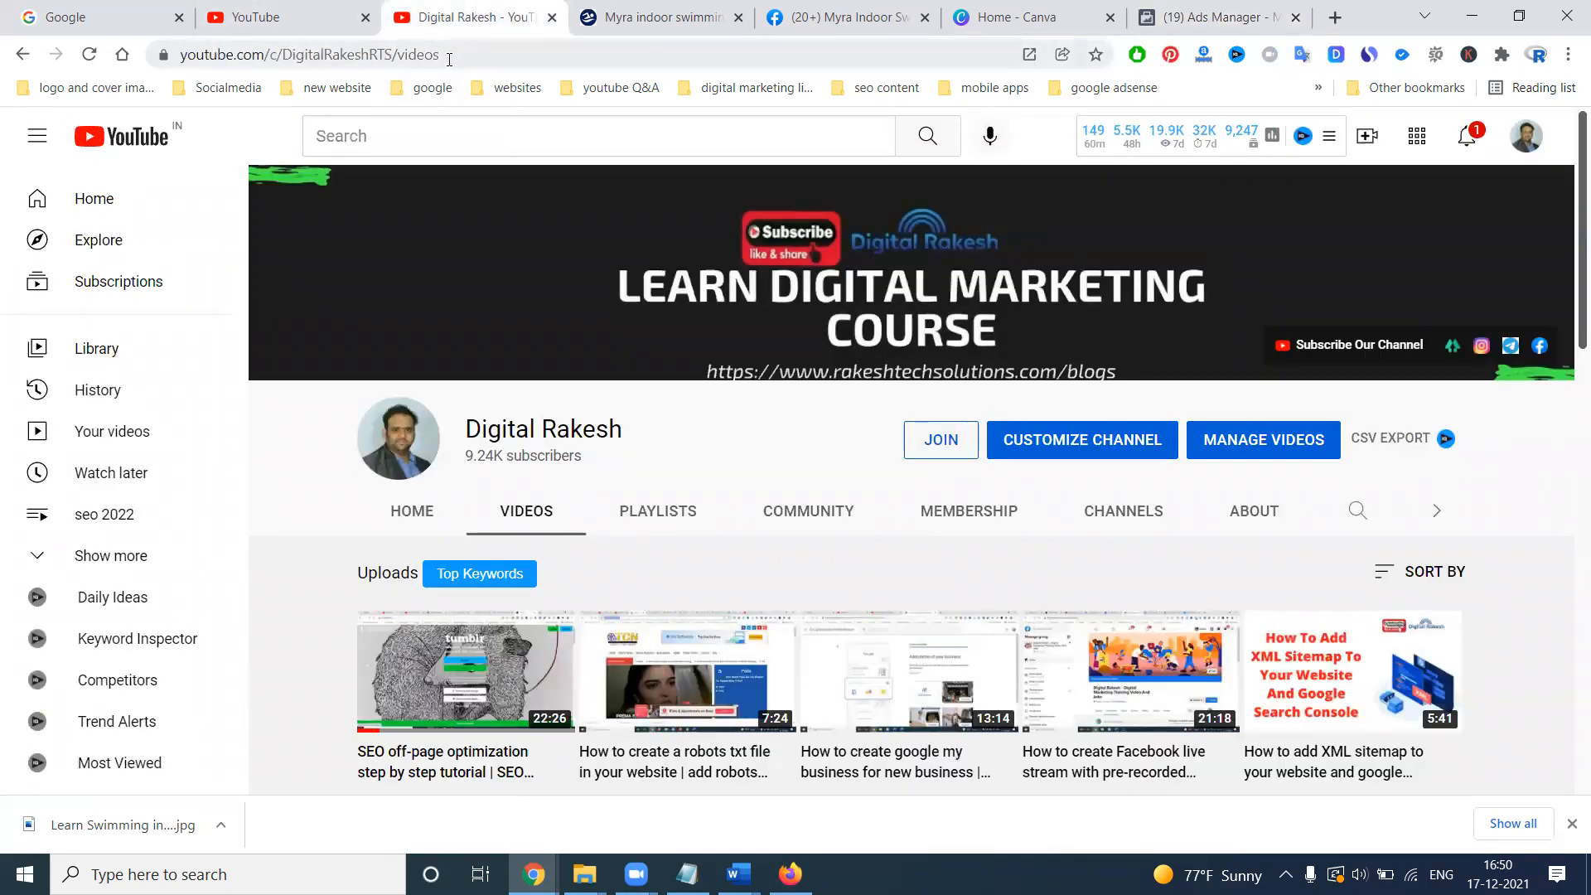